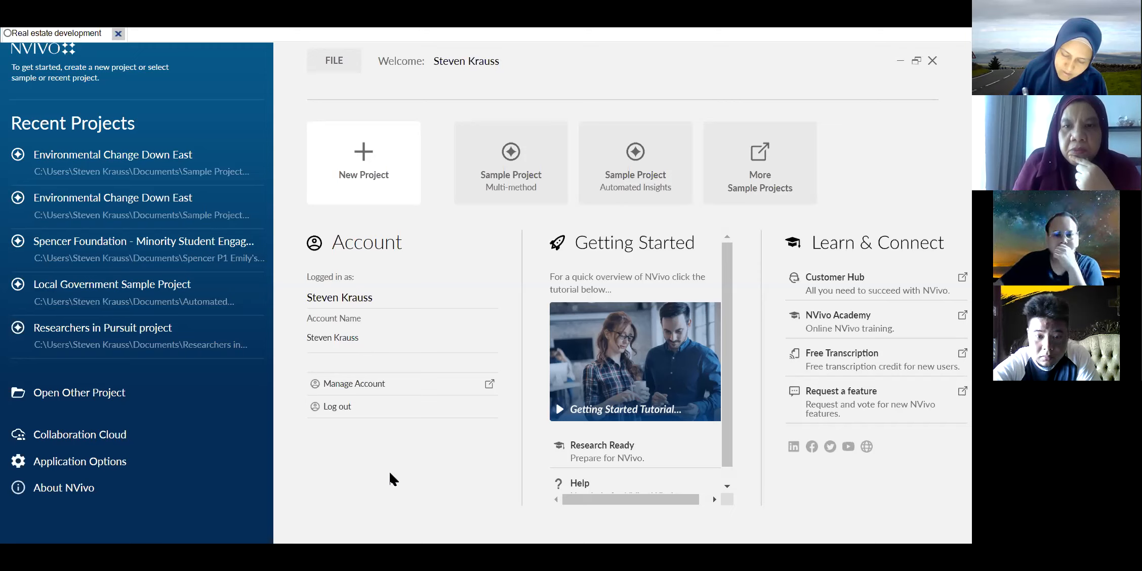
- Browse the saved NVivo project files in the Documents folder and leave without opening any
{"action": "left_click", "coordinate": [734, 134]}
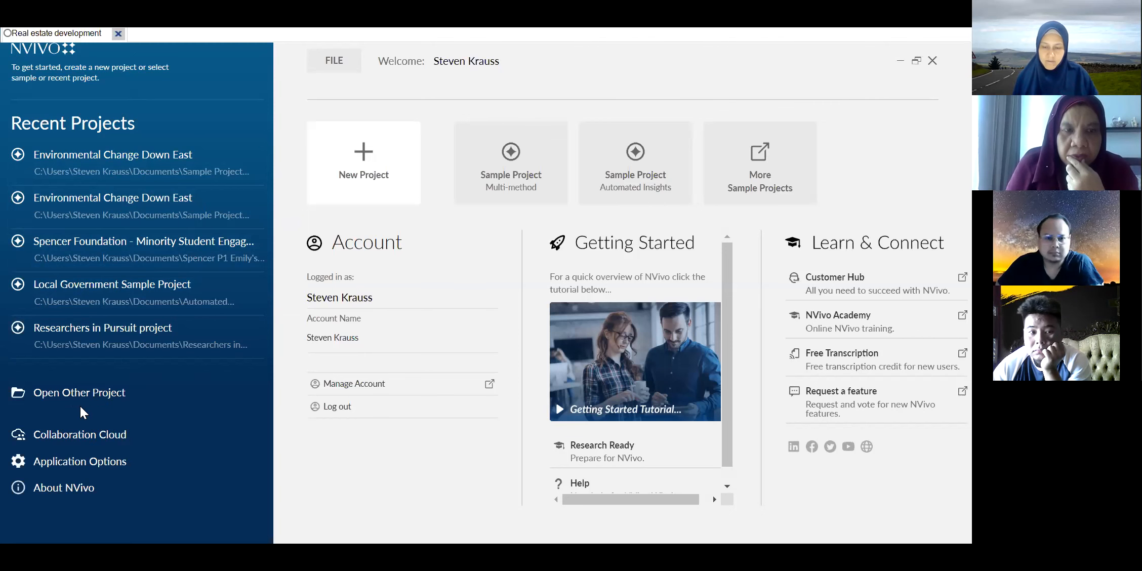
{"action": "left_click", "coordinate": [68, 398]}
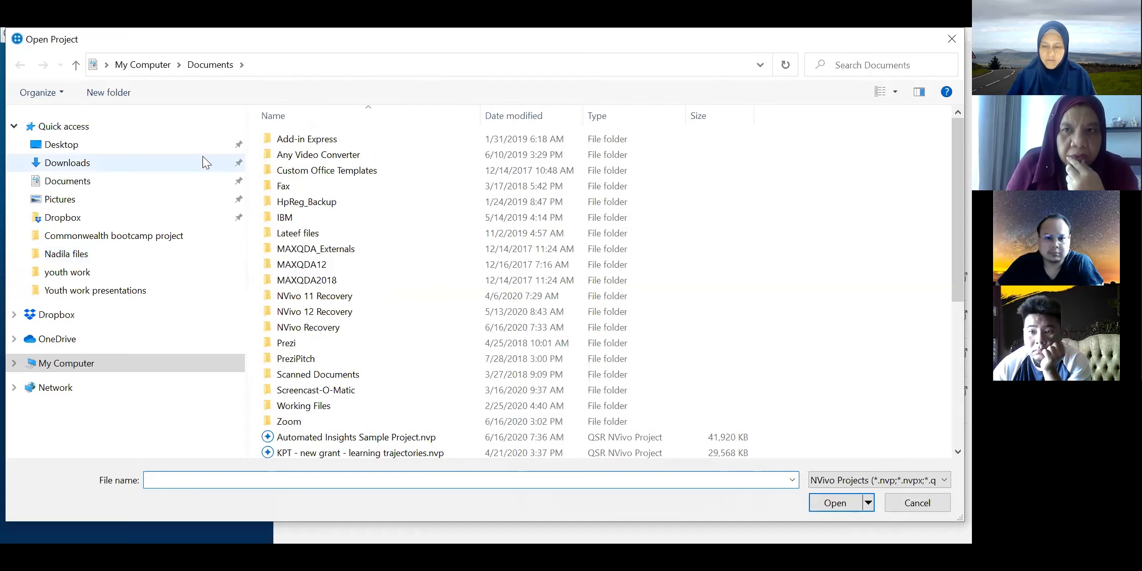
{"action": "mouse_move", "coordinate": [126, 41]}
{"action": "left_mouse_down"}
{"action": "mouse_move", "coordinate": [136, 71]}
{"action": "mouse_move", "coordinate": [120, 54]}
{"action": "left_mouse_up"}
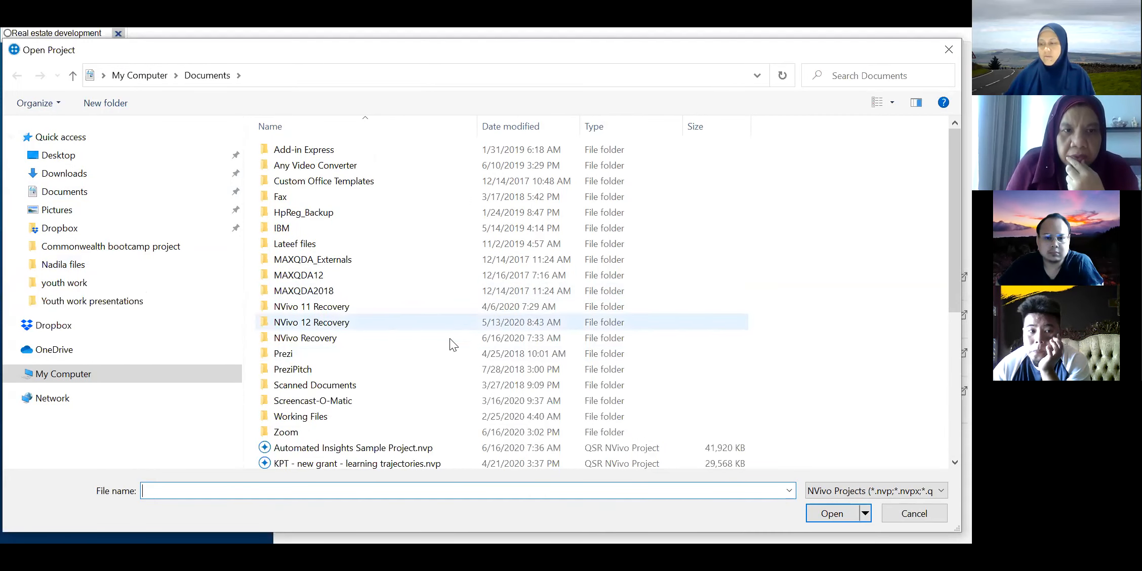
{"action": "scroll", "coordinate": [397, 319], "scroll_direction": "down", "scroll_amount": 5}
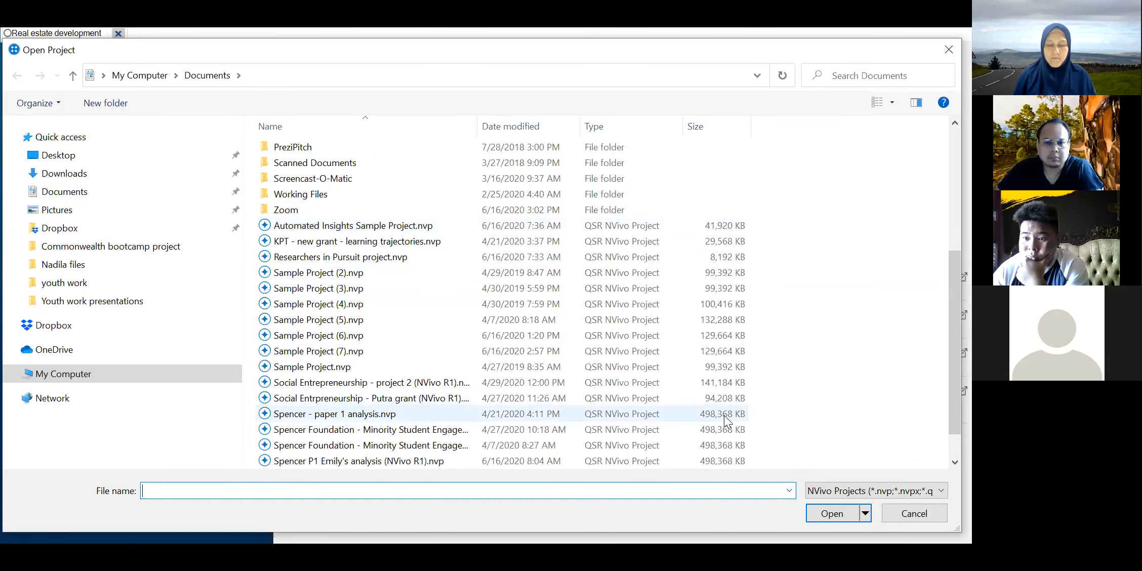
{"action": "scroll", "coordinate": [722, 430], "scroll_direction": "down", "scroll_amount": 1}
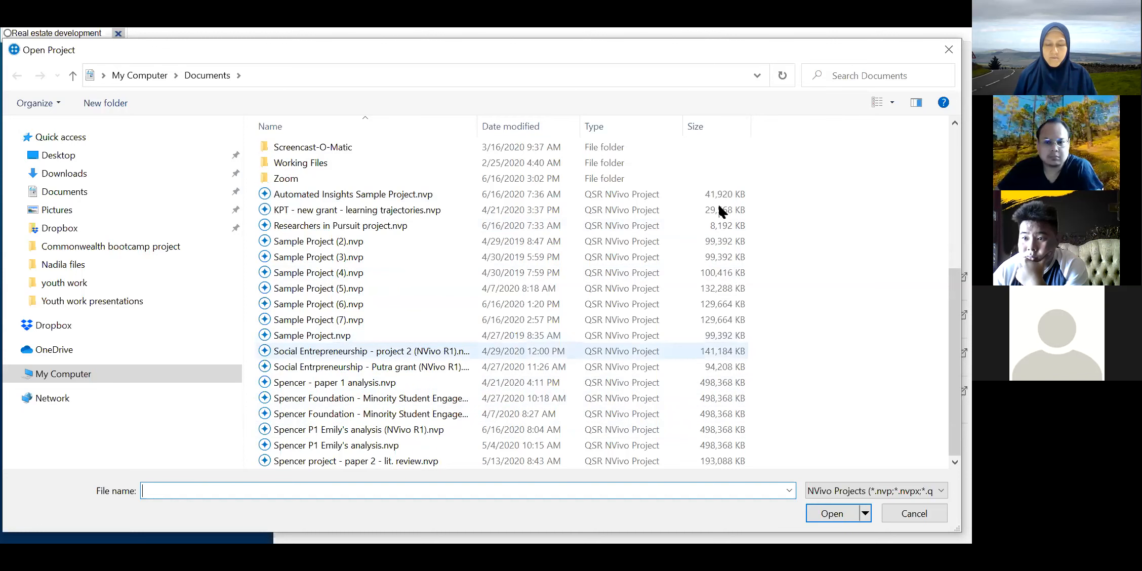
{"action": "left_click_drag", "start_coordinate": [134, 59], "coordinate": [704, 98]}
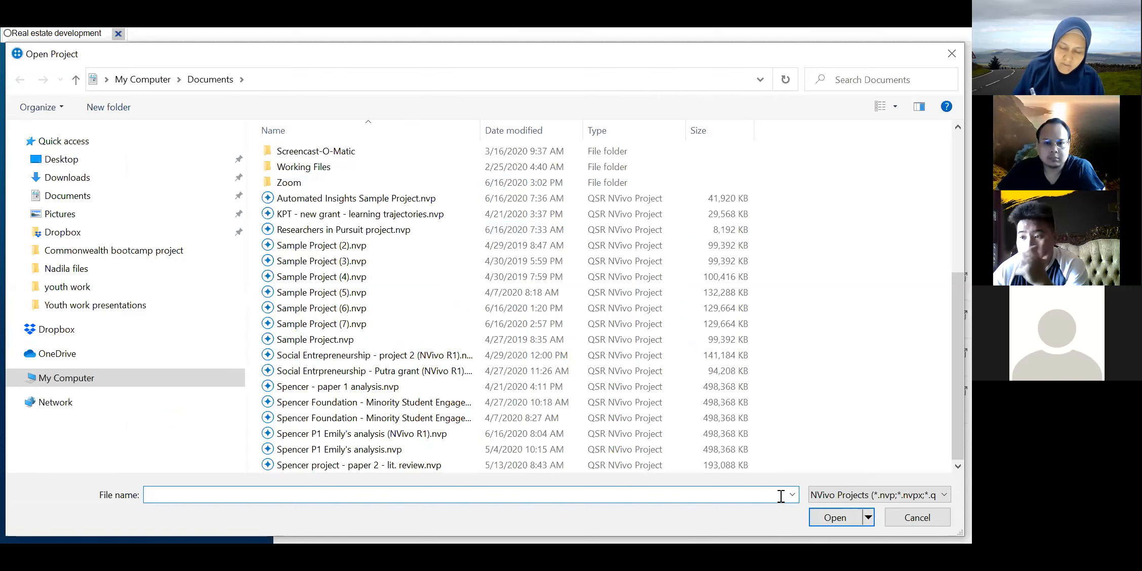
{"action": "left_click", "coordinate": [917, 519]}
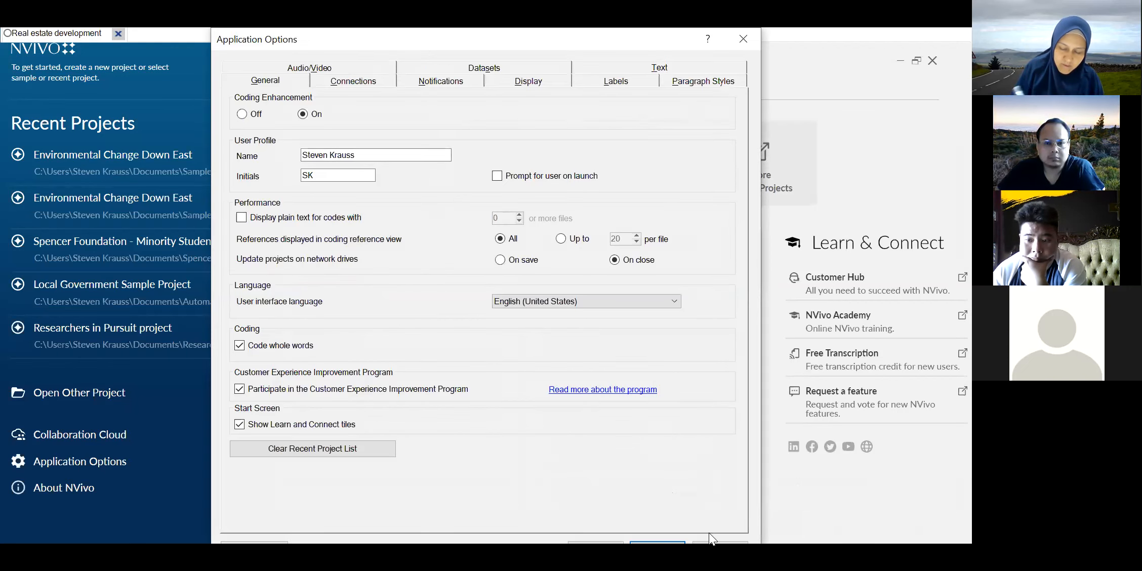
- Close the application options unchanged and look through the Getting Started resources on the start screen
{"action": "left_click", "coordinate": [712, 541]}
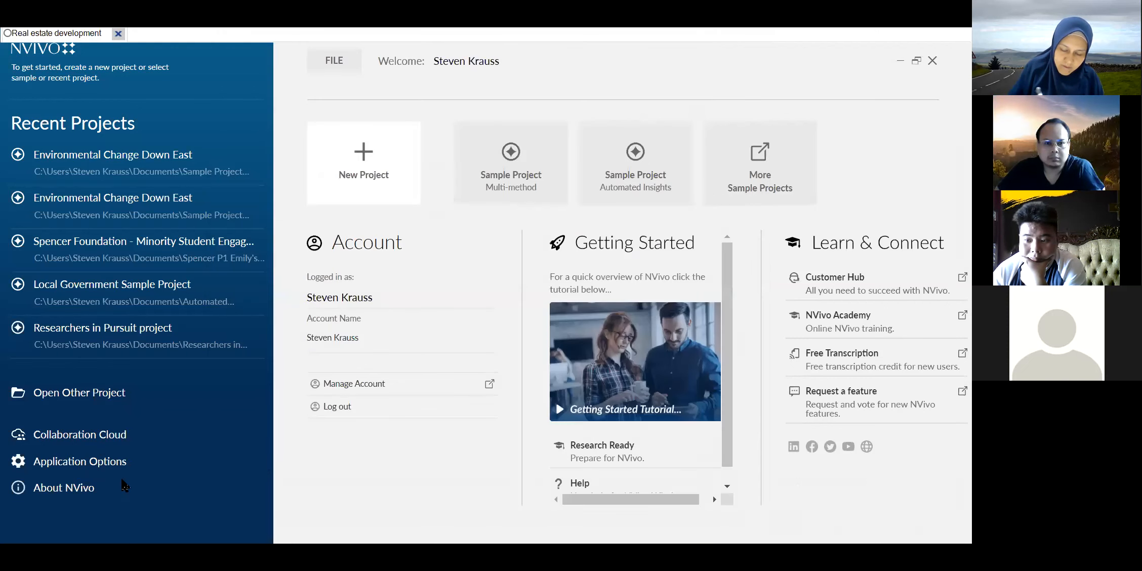
{"action": "left_click", "coordinate": [352, 153]}
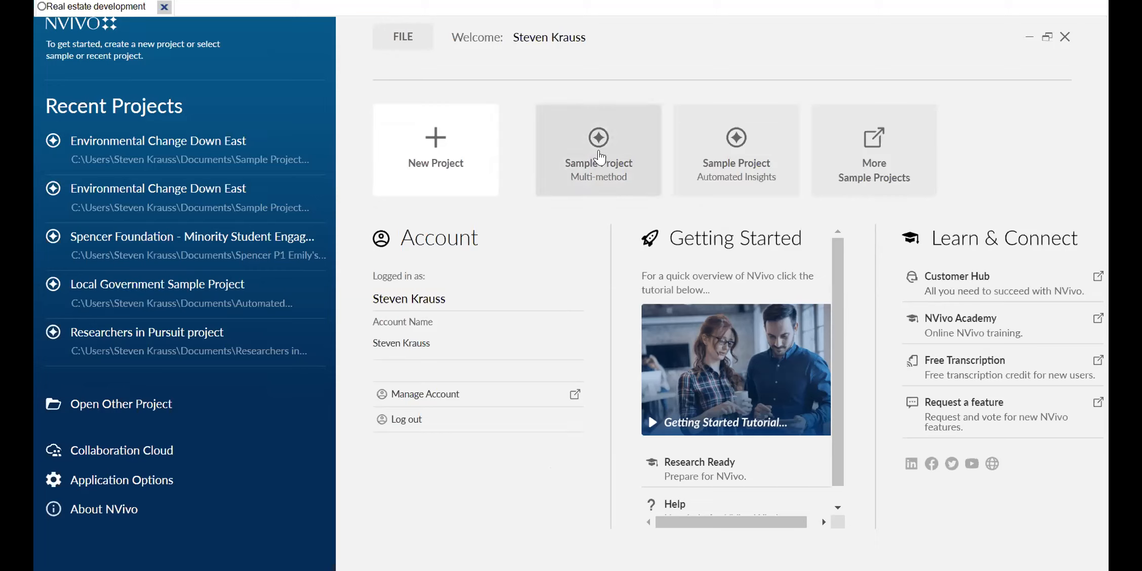
{"action": "mouse_move", "coordinate": [512, 167]}
{"action": "mouse_move", "coordinate": [880, 157]}
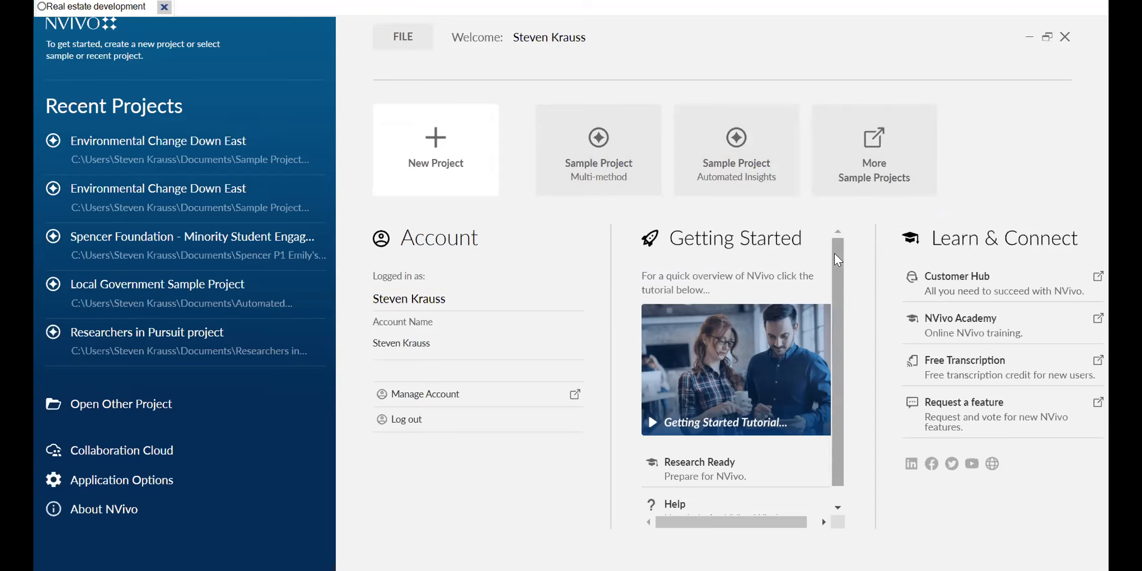
{"action": "scroll", "coordinate": [836, 273], "scroll_direction": "down", "scroll_amount": 1}
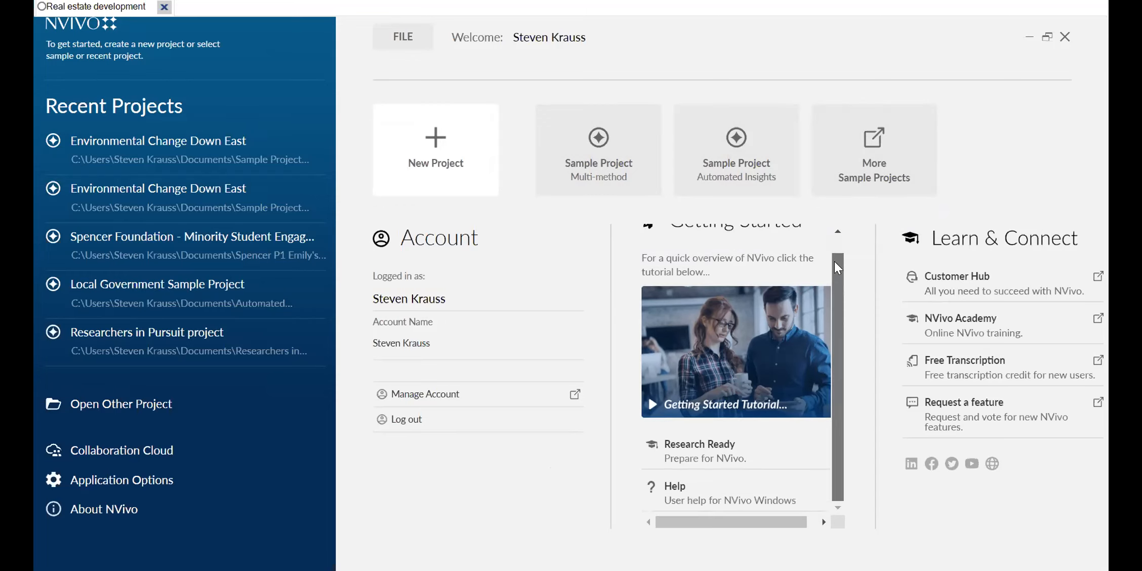
{"action": "left_click_drag", "start_coordinate": [834, 261], "coordinate": [833, 239]}
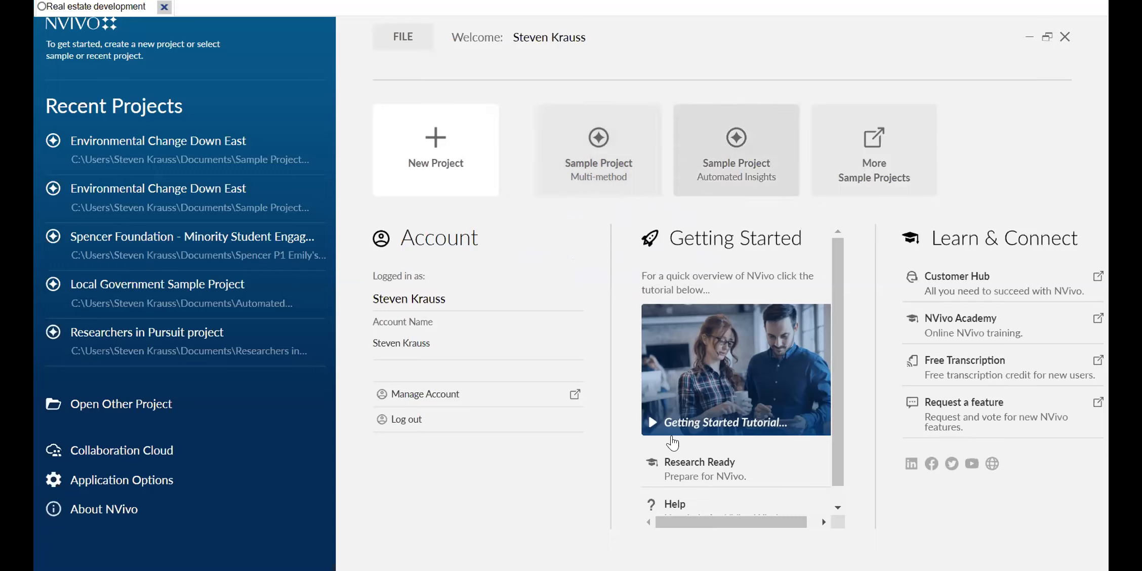
{"action": "left_click", "coordinate": [833, 490]}
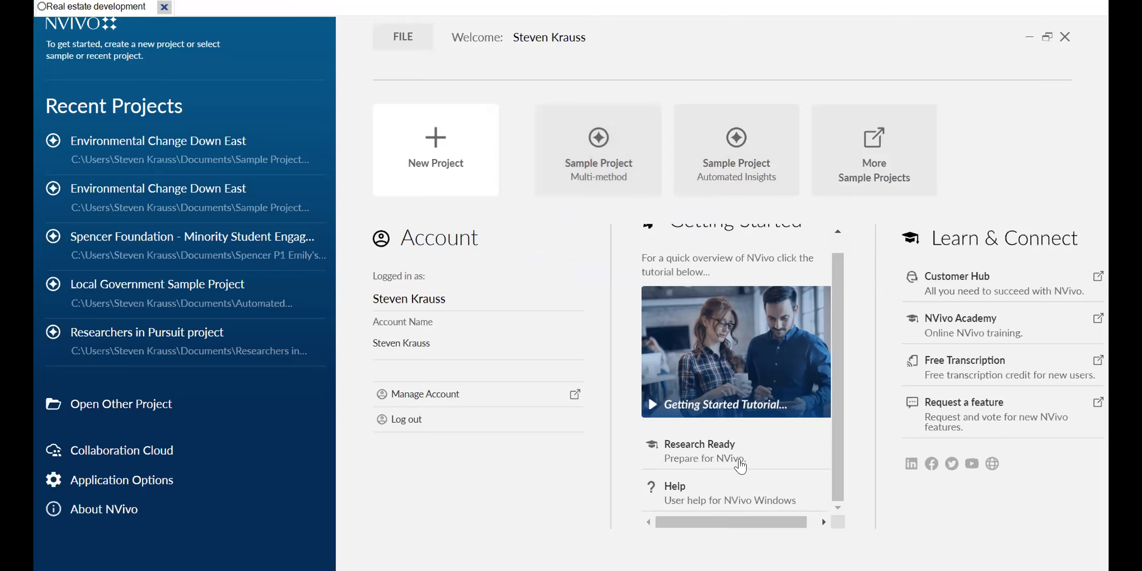
{"action": "scroll", "coordinate": [776, 291], "scroll_direction": "up", "scroll_amount": 1}
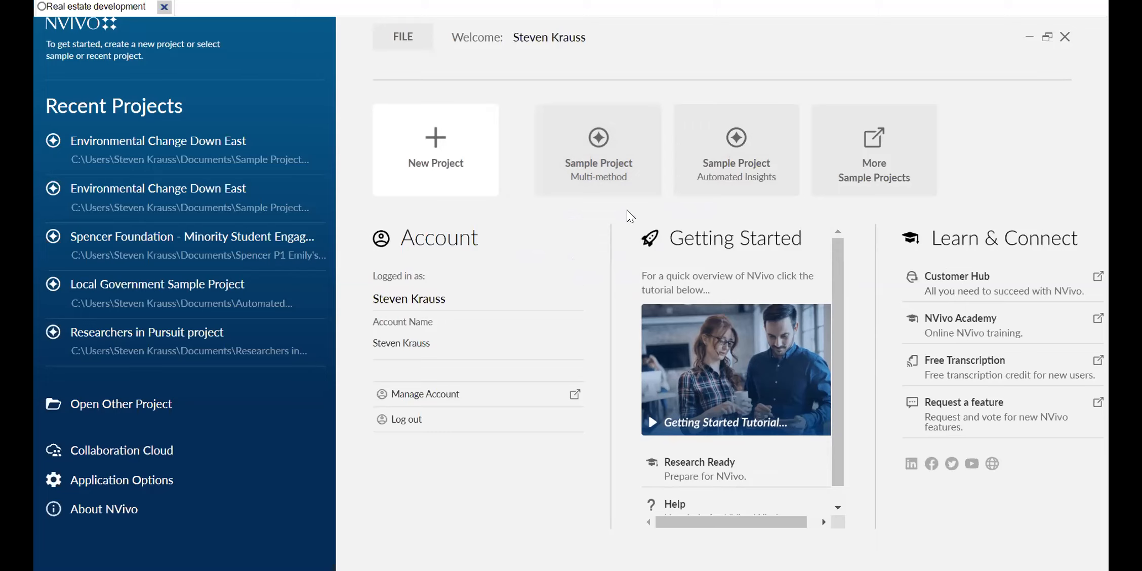
- Open the multi-method sample project from the start screen
{"action": "mouse_move", "coordinate": [594, 154]}
{"action": "left_click", "coordinate": [434, 170]}
{"action": "left_click", "coordinate": [597, 153]}
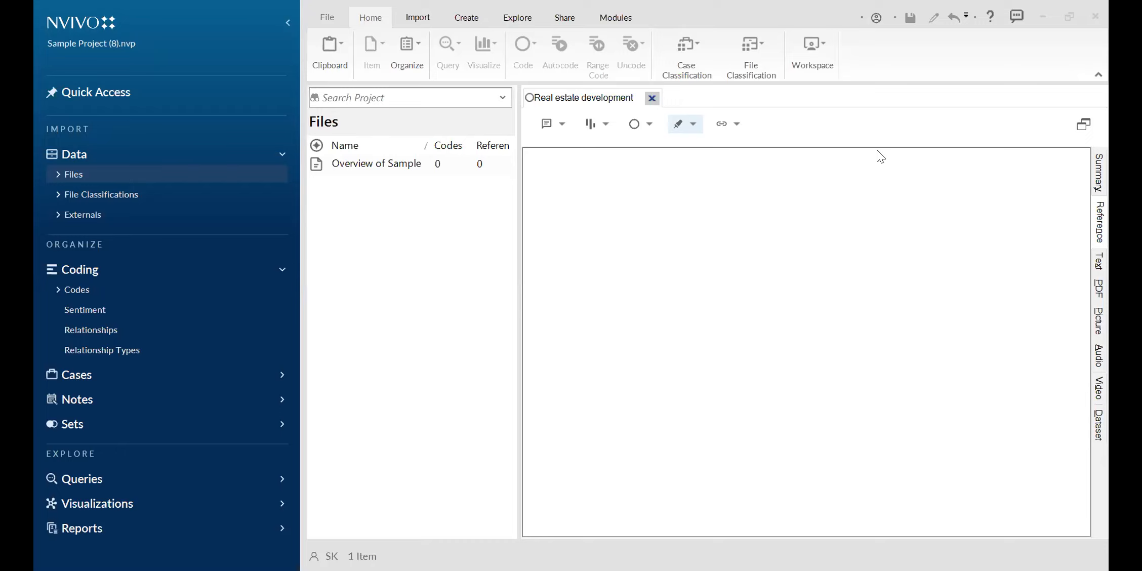
- Collapse the Data and Coding groups so the navigation shows only its main headings
{"action": "left_click", "coordinate": [703, 4]}
{"action": "left_click", "coordinate": [76, 154]}
{"action": "left_click", "coordinate": [75, 210]}
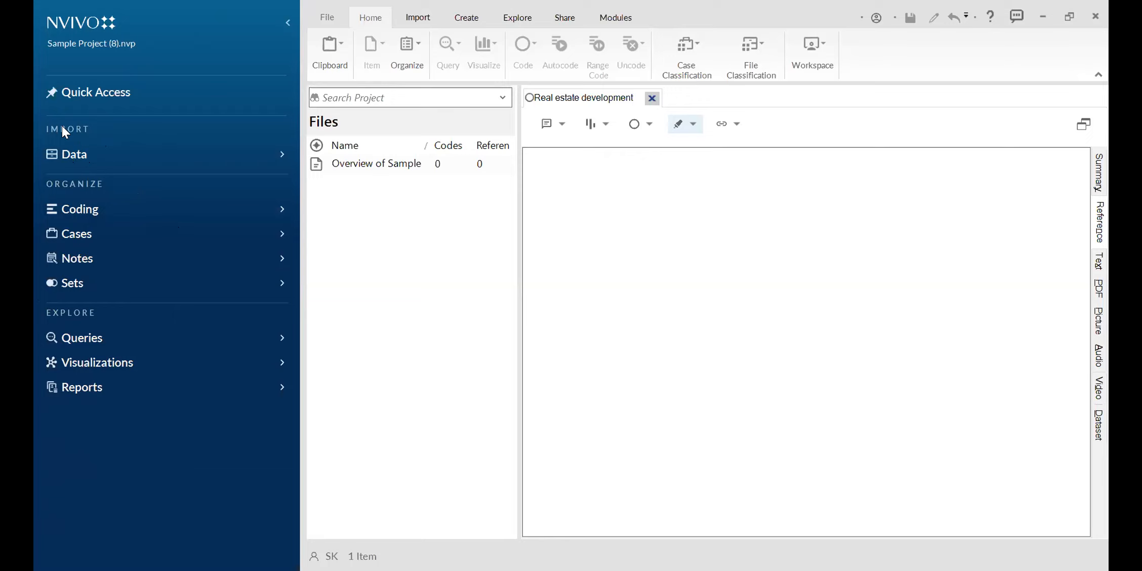
- Look at the folders under Data, including the subfolders of Files, and collapse them again
{"action": "left_click", "coordinate": [74, 154]}
{"action": "left_click", "coordinate": [71, 157]}
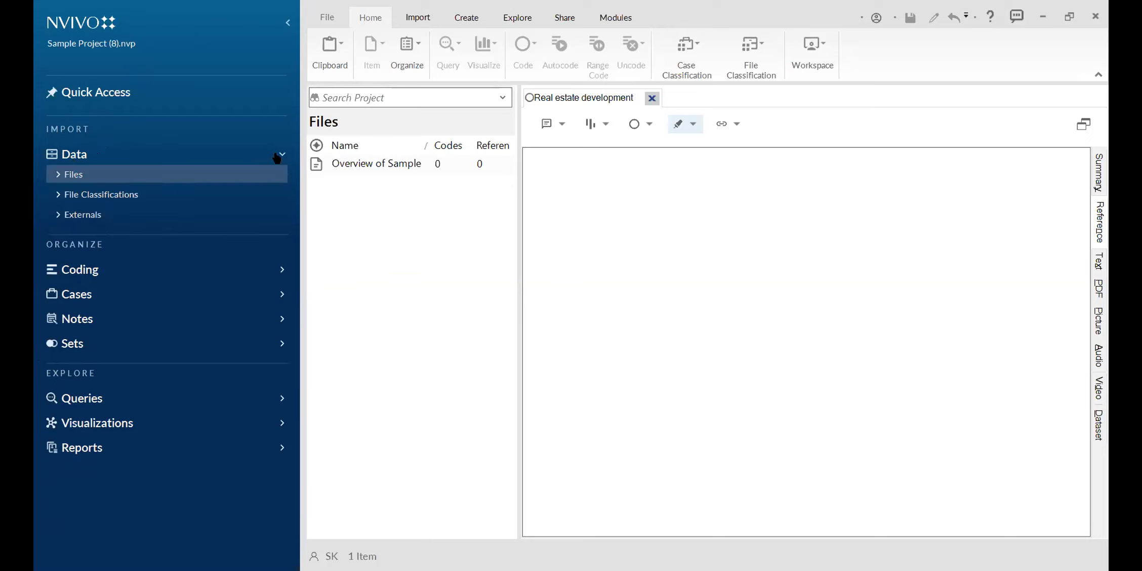
{"action": "left_click", "coordinate": [76, 157]}
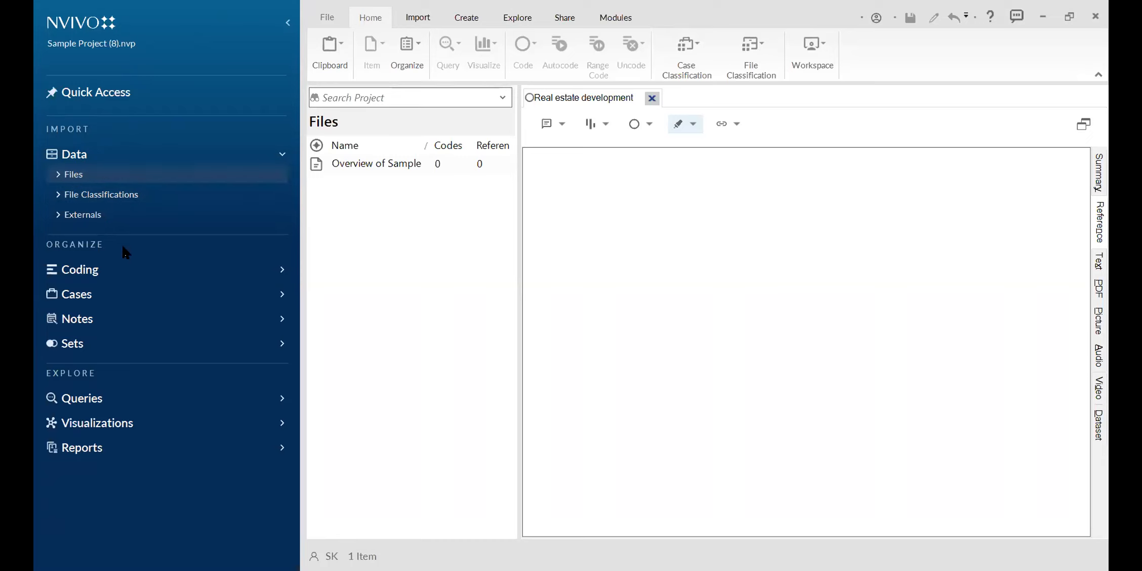
{"action": "left_click", "coordinate": [57, 175]}
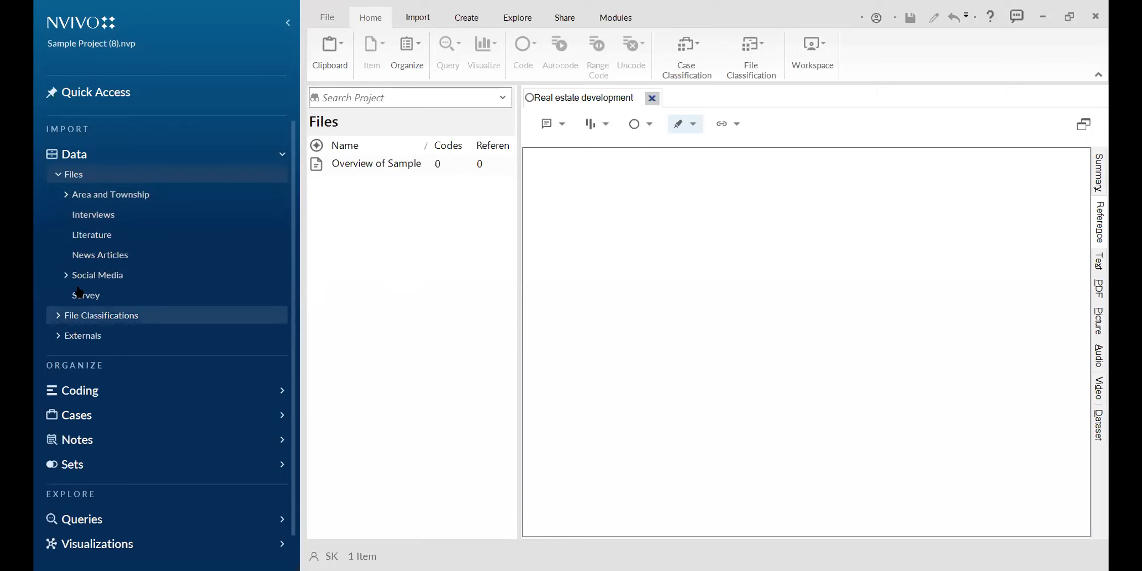
{"action": "left_click", "coordinate": [59, 175]}
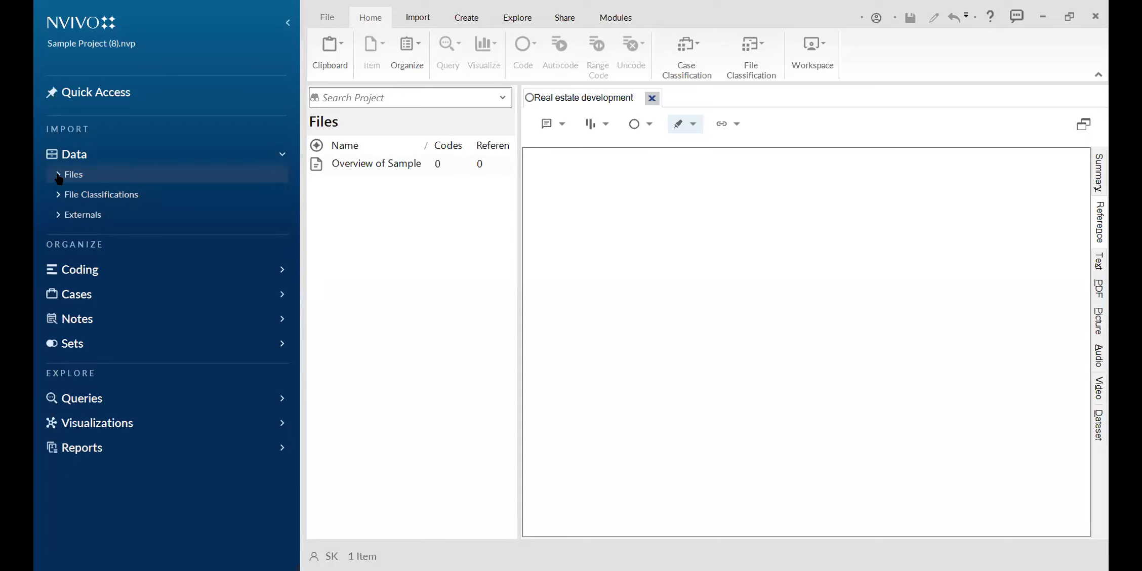
{"action": "left_click", "coordinate": [81, 157]}
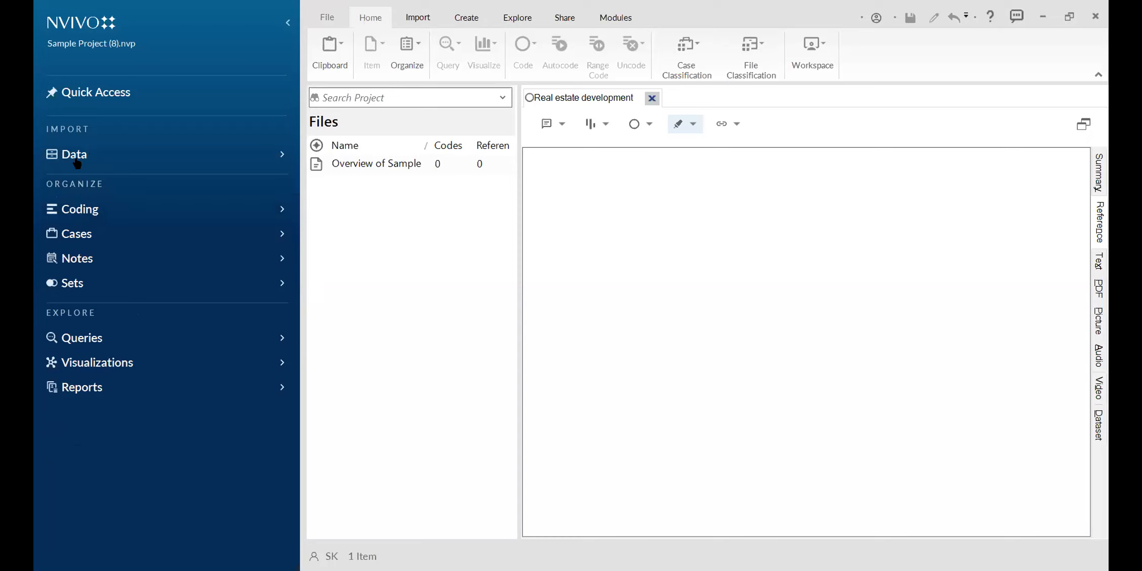
- Expand the Files folder under Data, view the Area and Township subfolders, and list the Interviews files
{"action": "left_click", "coordinate": [77, 157]}
{"action": "left_click", "coordinate": [58, 175]}
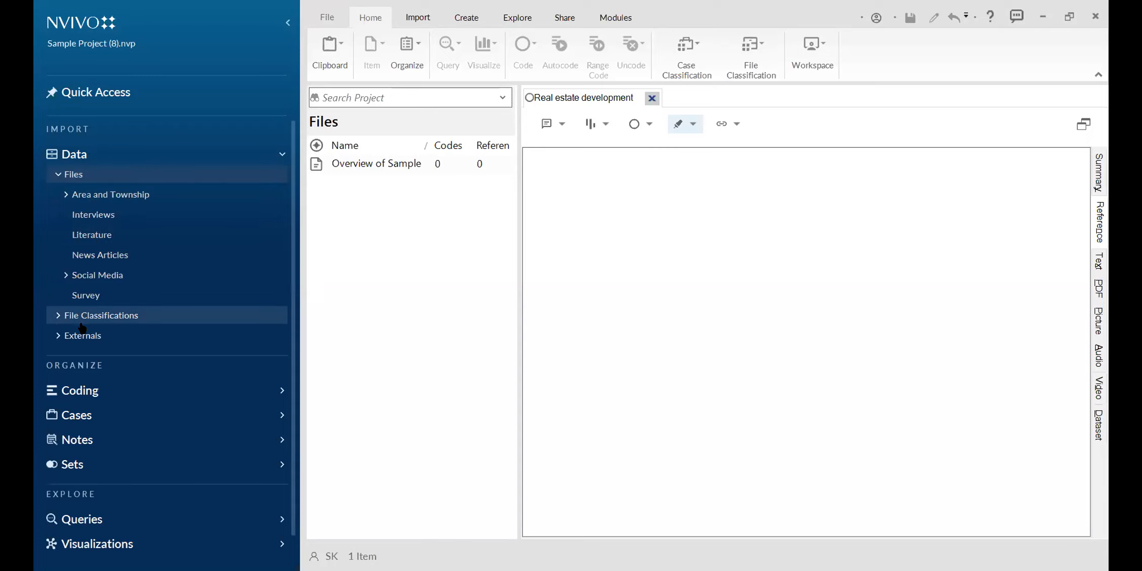
{"action": "left_click", "coordinate": [65, 195]}
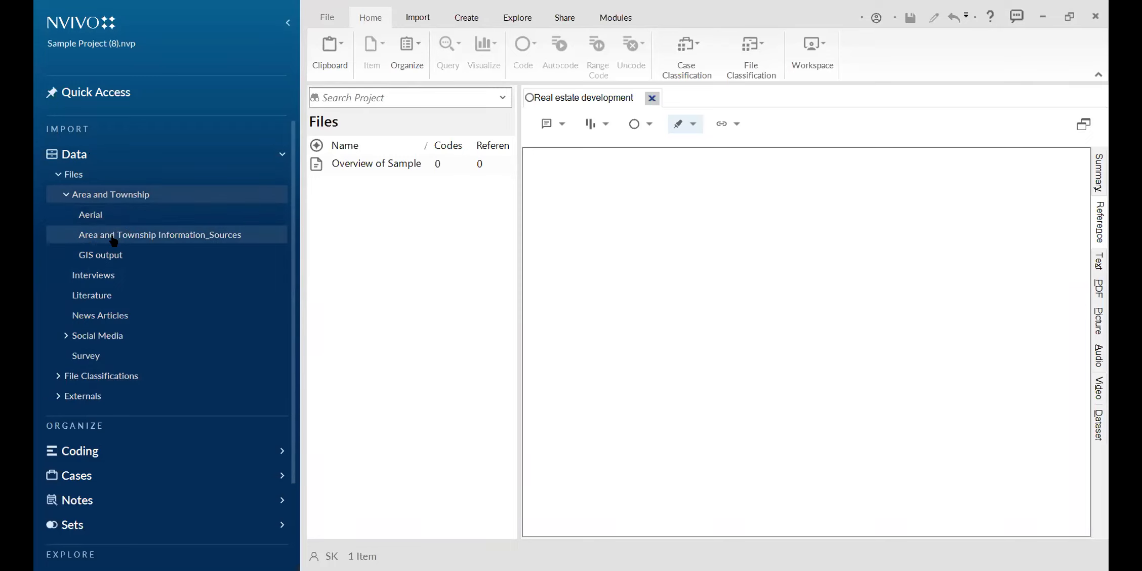
{"action": "left_click", "coordinate": [66, 195]}
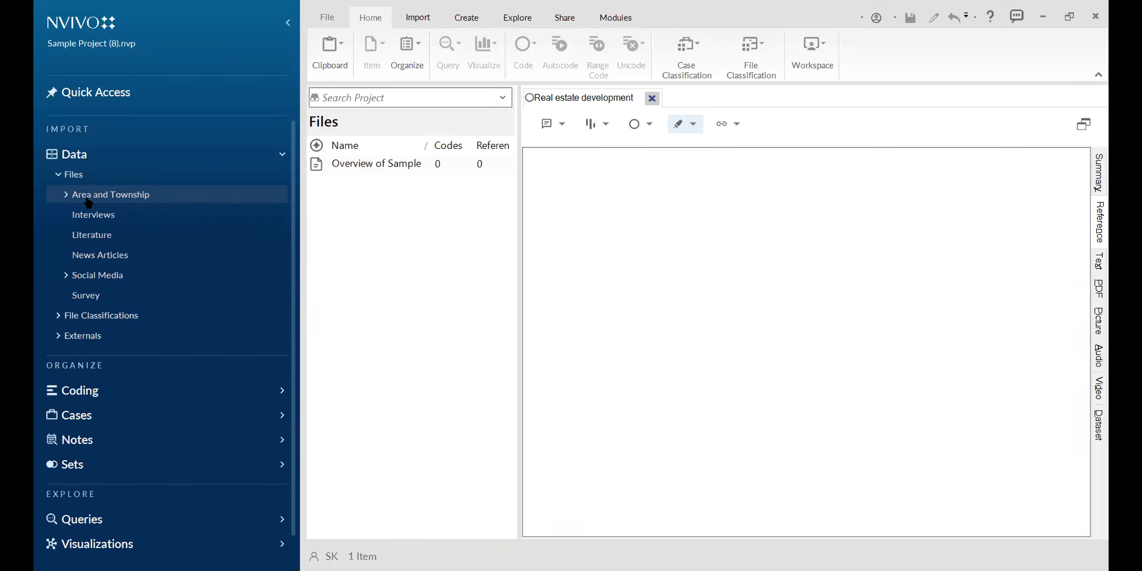
{"action": "left_click", "coordinate": [88, 213]}
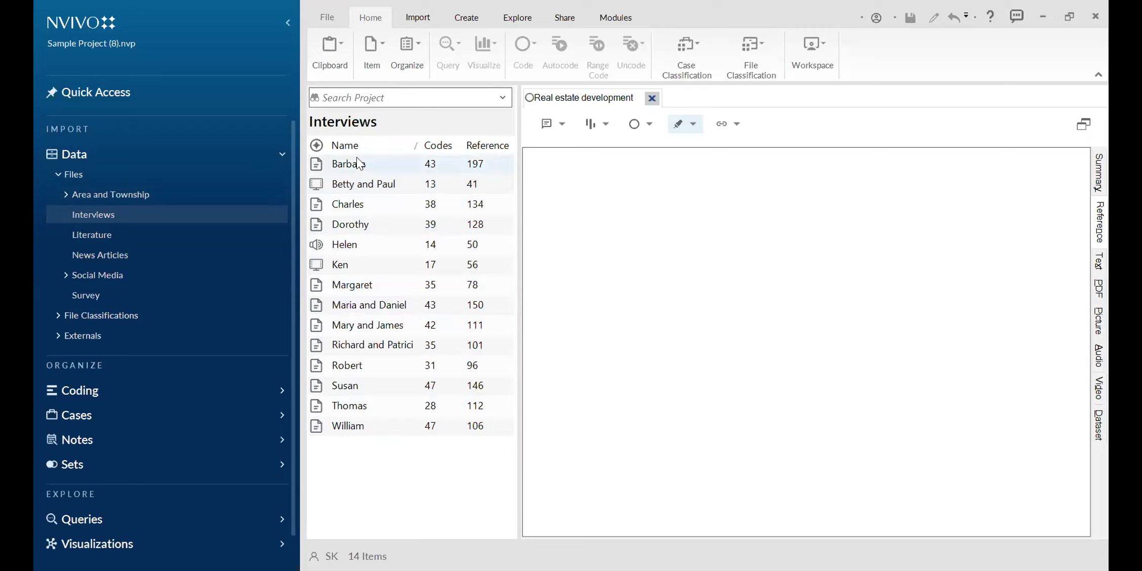
- Open the PDF article "Analyzing Estuarine Shoreline Change" from the Literature folder
{"action": "left_click", "coordinate": [92, 235]}
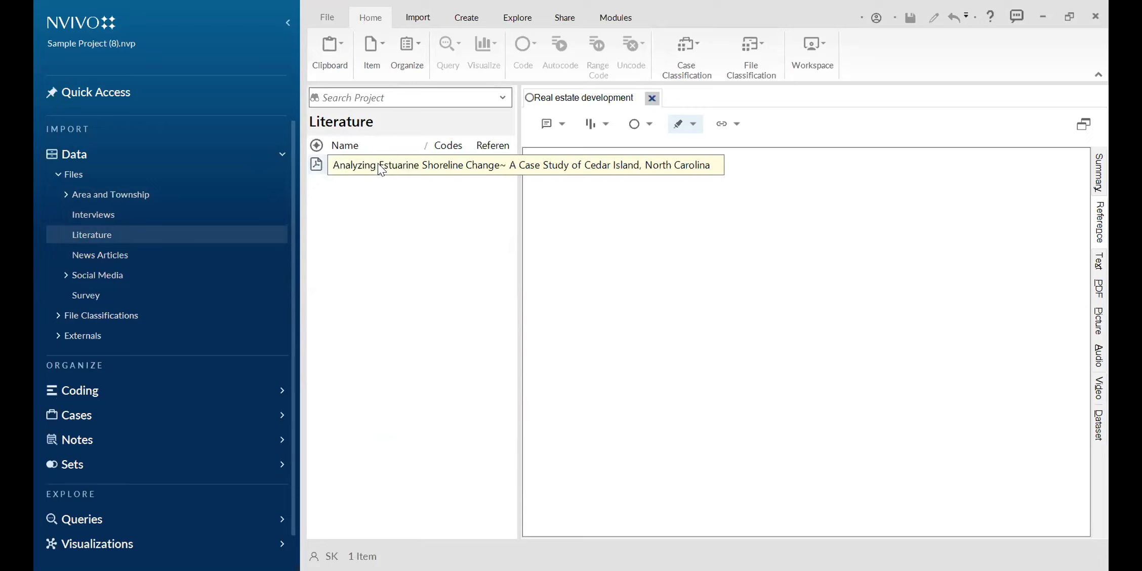
{"action": "left_click", "coordinate": [356, 164]}
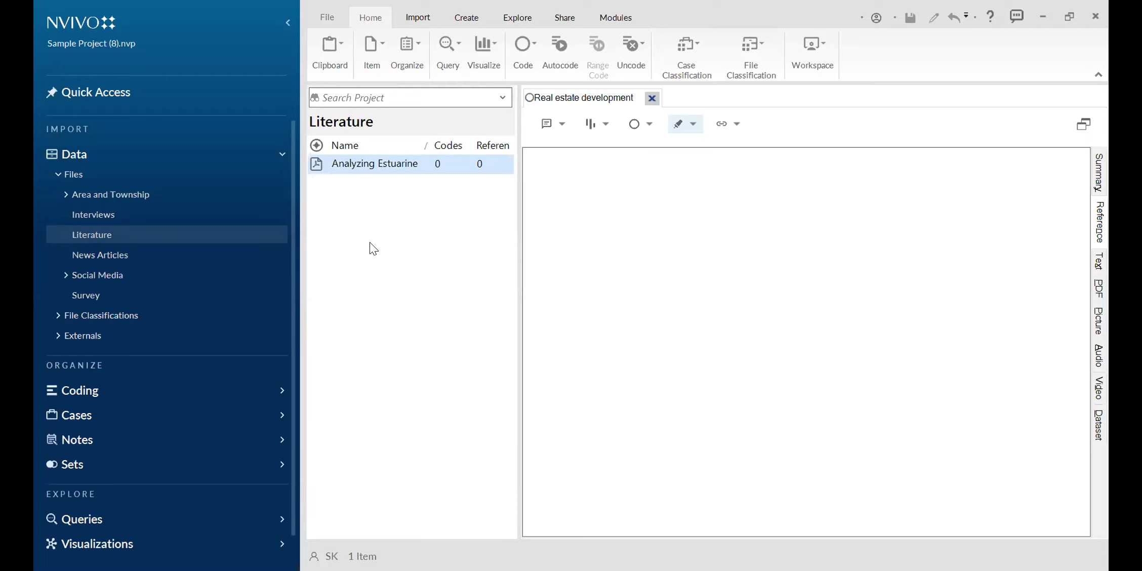
{"action": "left_click", "coordinate": [339, 165]}
{"action": "double_click", "coordinate": [374, 166]}
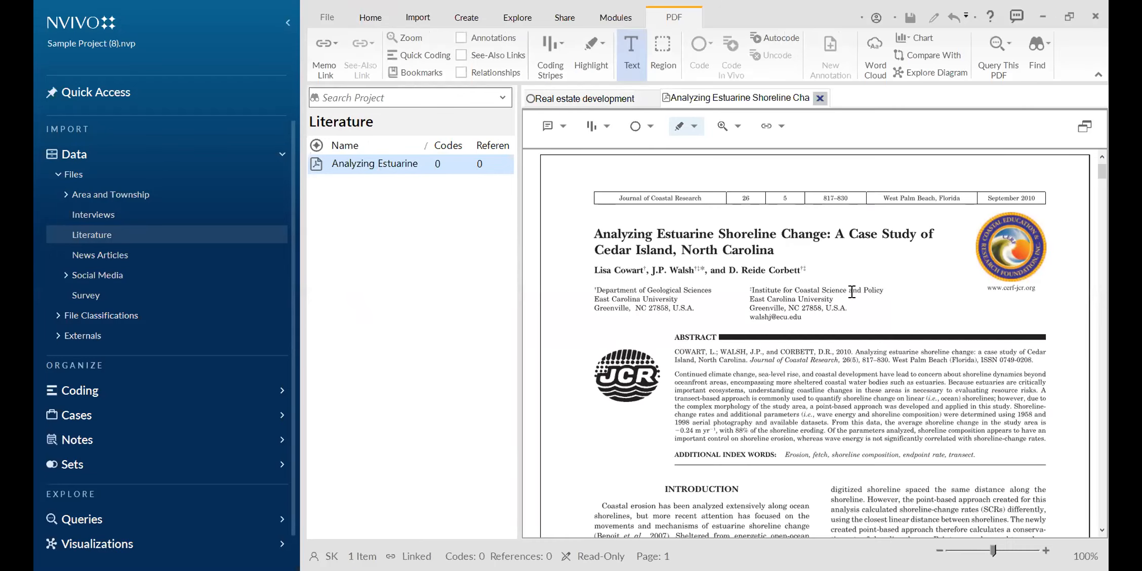
- Select the first paragraph under "Calculating Shoreline Change" on page 3, view the coding actions available for selected text, and clear the selection
{"action": "scroll", "coordinate": [858, 332], "scroll_direction": "down", "scroll_amount": 10}
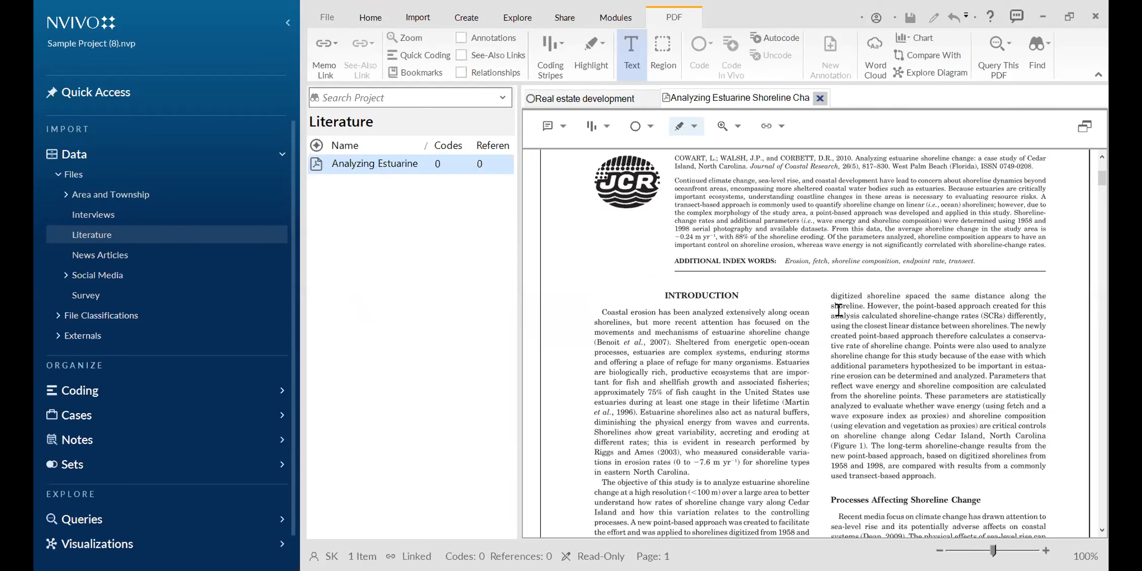
{"action": "scroll", "coordinate": [759, 290], "scroll_direction": "down", "scroll_amount": 15}
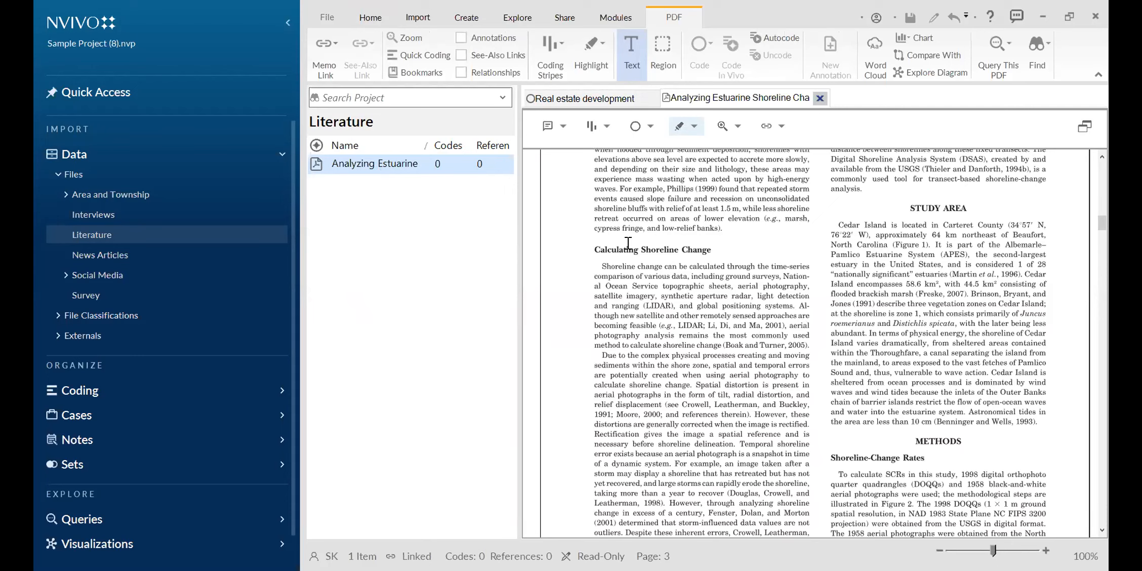
{"action": "left_click_drag", "start_coordinate": [601, 266], "coordinate": [686, 317]}
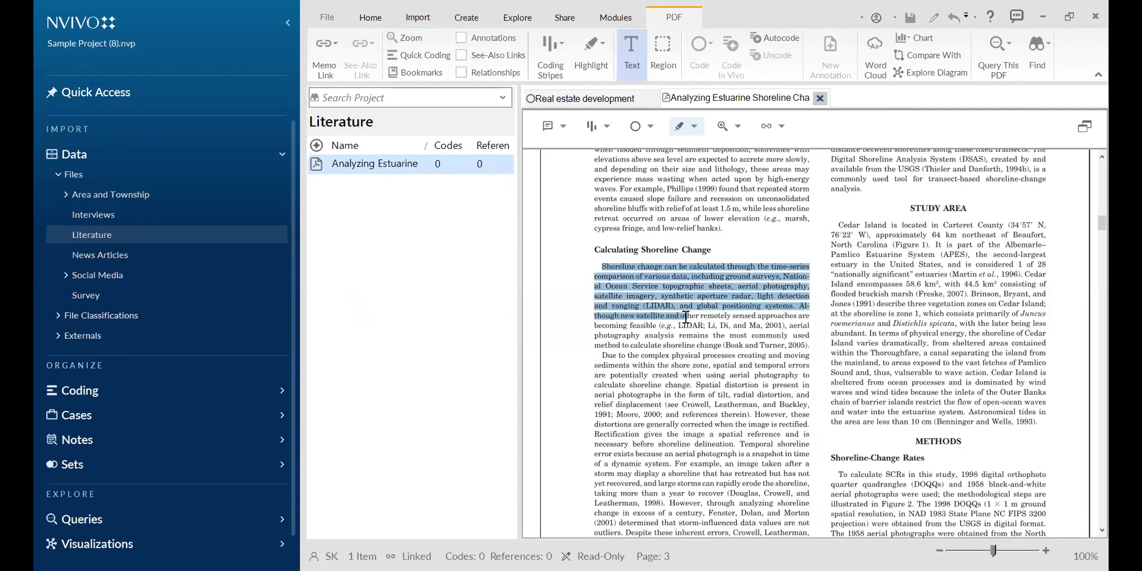
{"action": "right_click", "coordinate": [659, 267]}
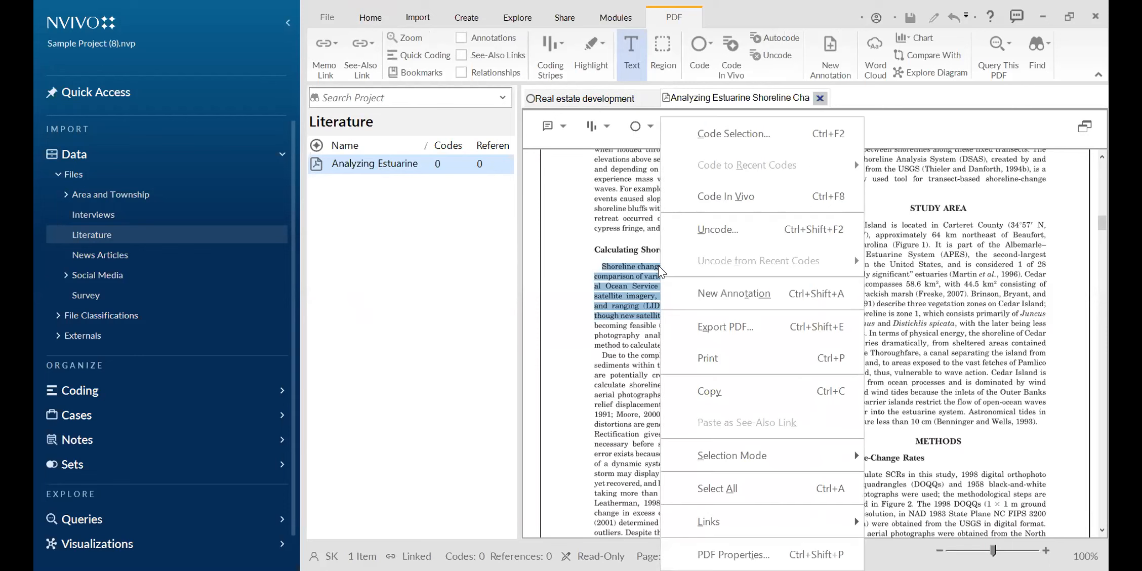
{"action": "left_click", "coordinate": [631, 272]}
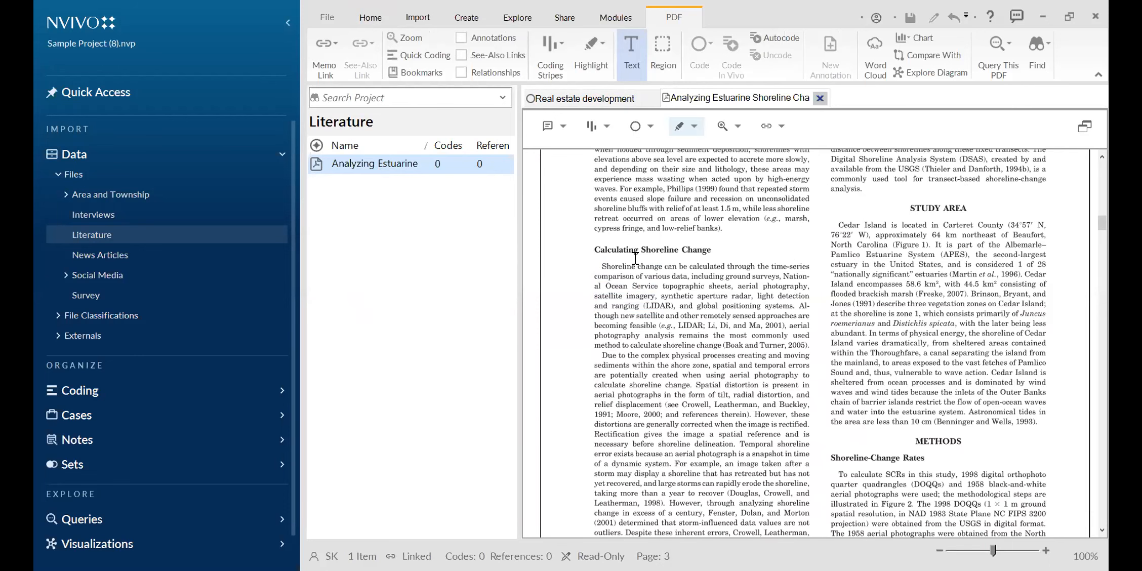
{"action": "left_click_drag", "start_coordinate": [600, 267], "coordinate": [810, 346]}
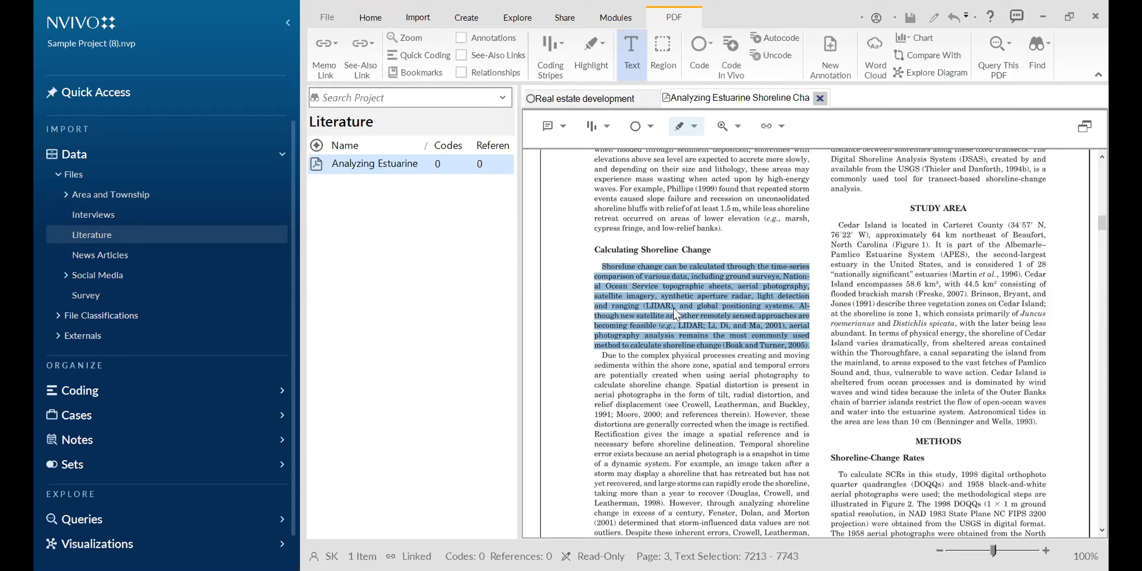
{"action": "left_click", "coordinate": [710, 291]}
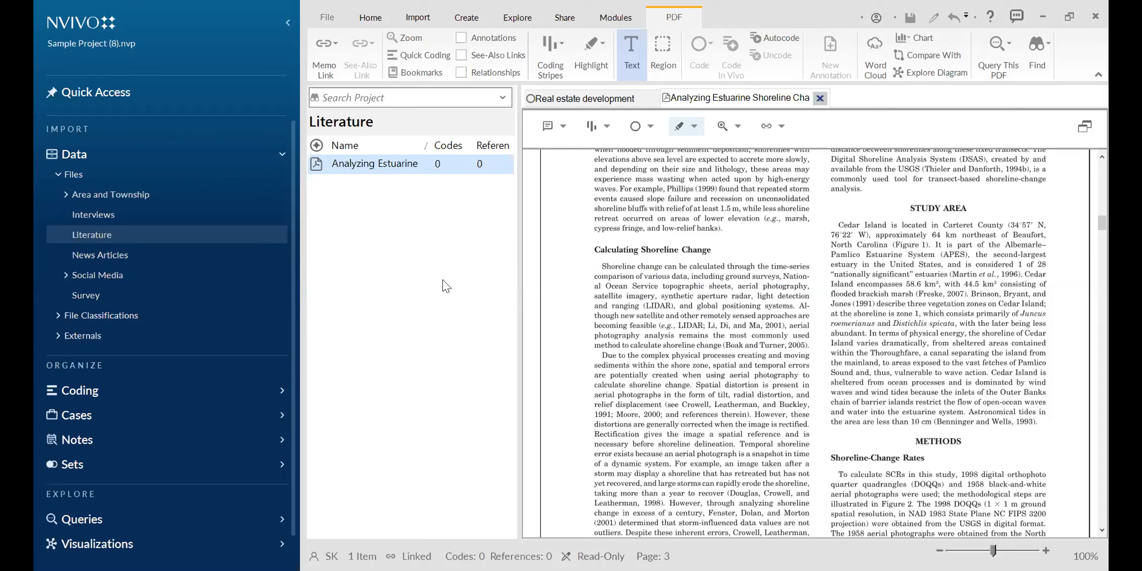
- View the actions available for the Literature file list without choosing any of them
{"action": "right_click", "coordinate": [369, 387]}
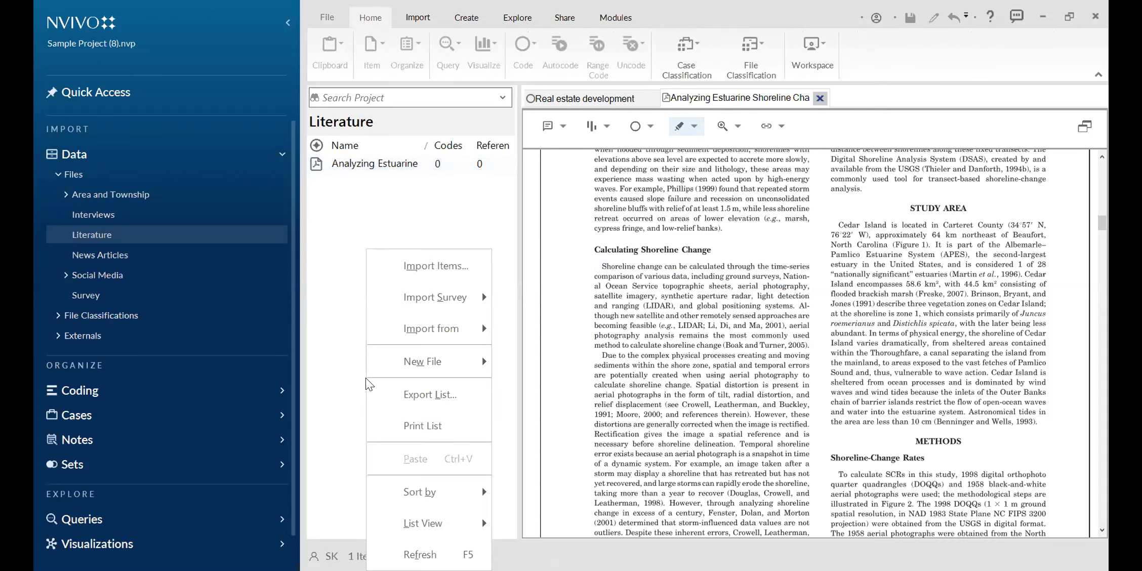
{"action": "left_click", "coordinate": [365, 223]}
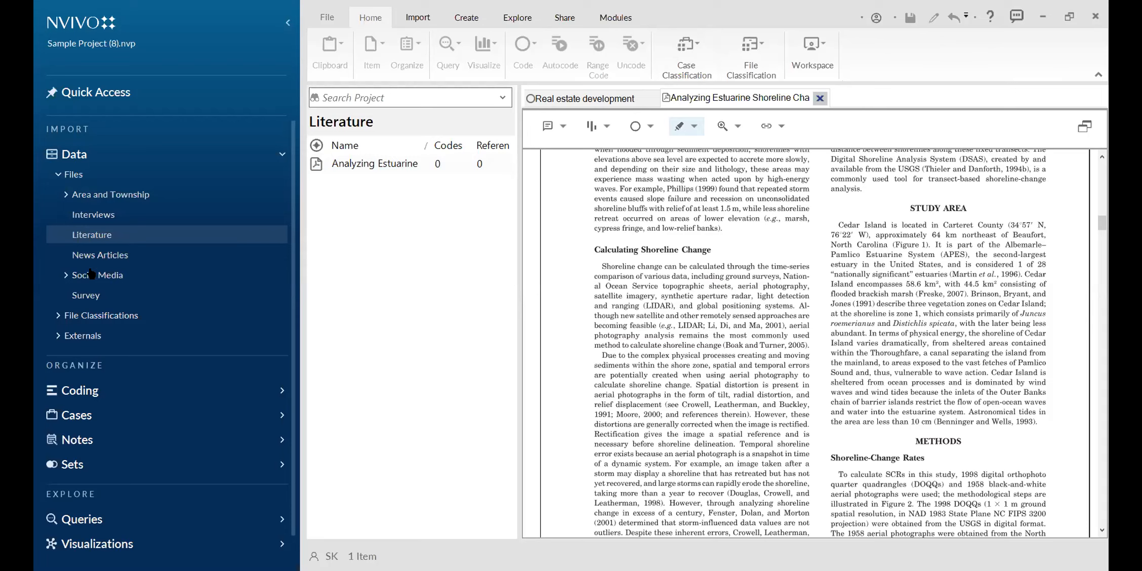
{"action": "left_click", "coordinate": [91, 239]}
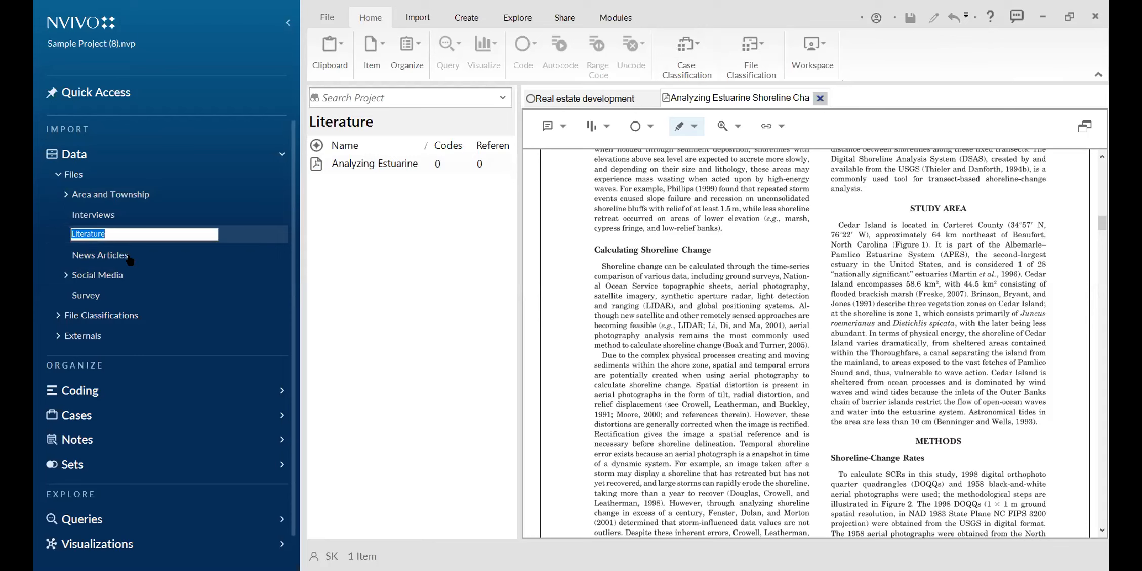
{"action": "left_click", "coordinate": [107, 255]}
{"action": "left_click", "coordinate": [100, 236]}
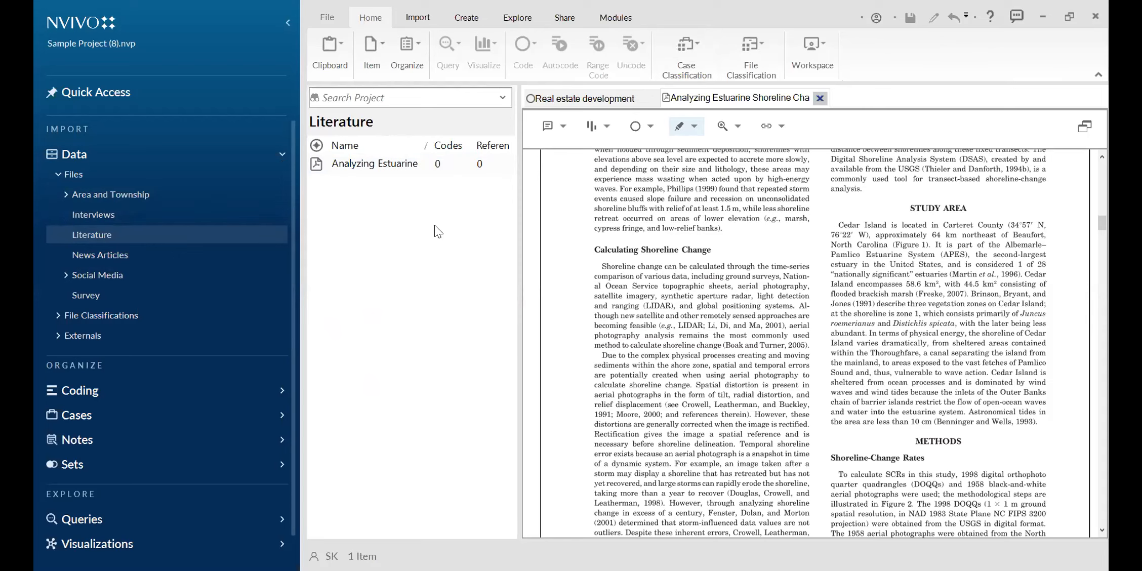
- View the Workspace layout options and close the "Analyzing Estuarine Shoreline Change" PDF
{"action": "left_click", "coordinate": [809, 50]}
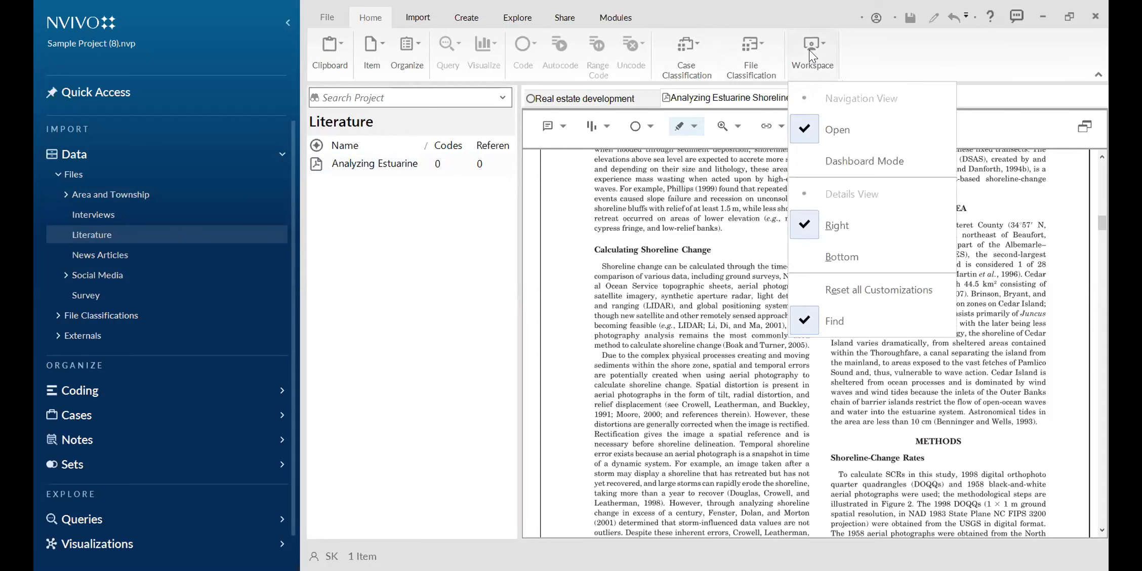
{"action": "left_click", "coordinate": [809, 50]}
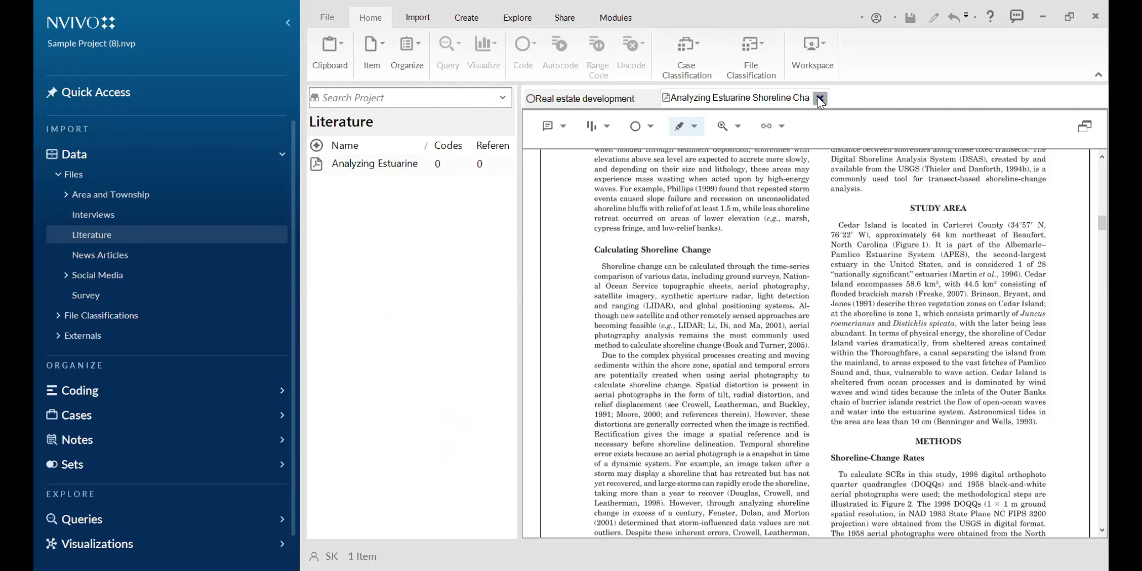
{"action": "left_click", "coordinate": [819, 98]}
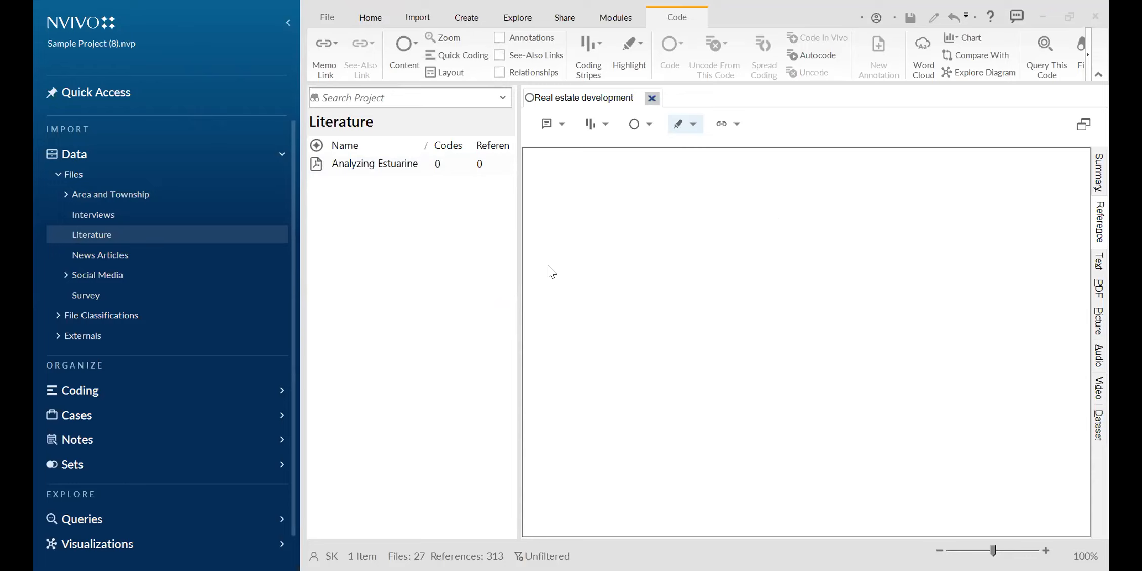
- Reopen the "Analyzing Estuarine" PDF from the Literature list and close it again
{"action": "left_click", "coordinate": [349, 167]}
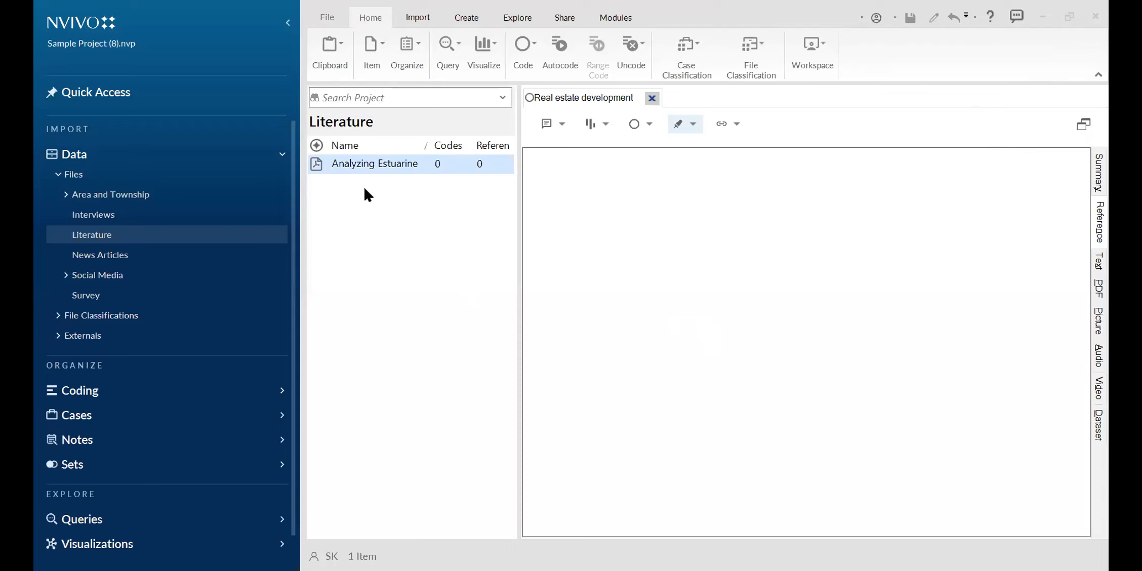
{"action": "double_click", "coordinate": [349, 164]}
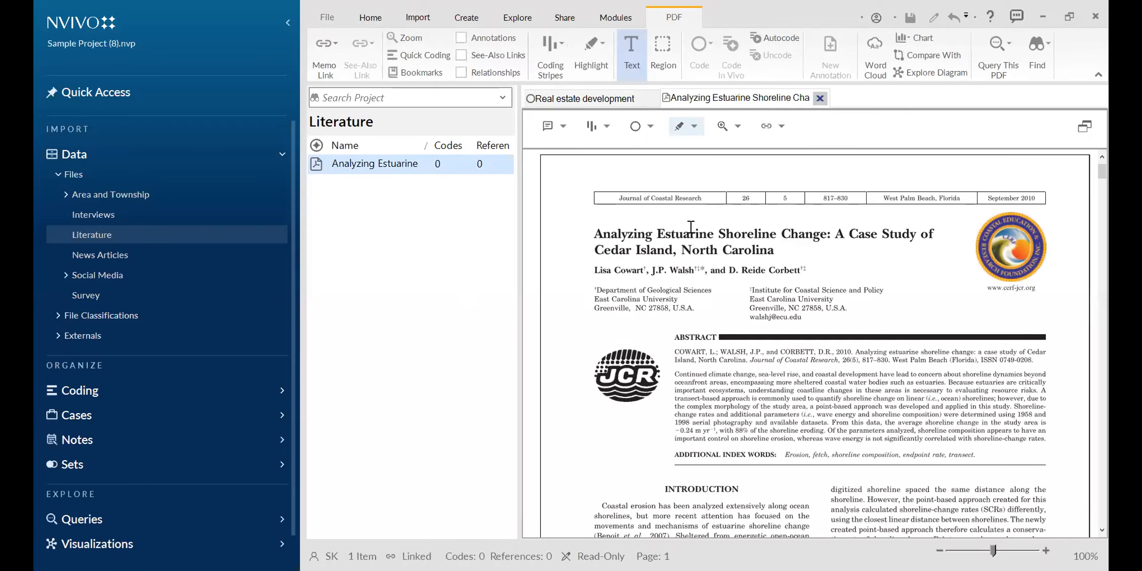
{"action": "left_click", "coordinate": [819, 98]}
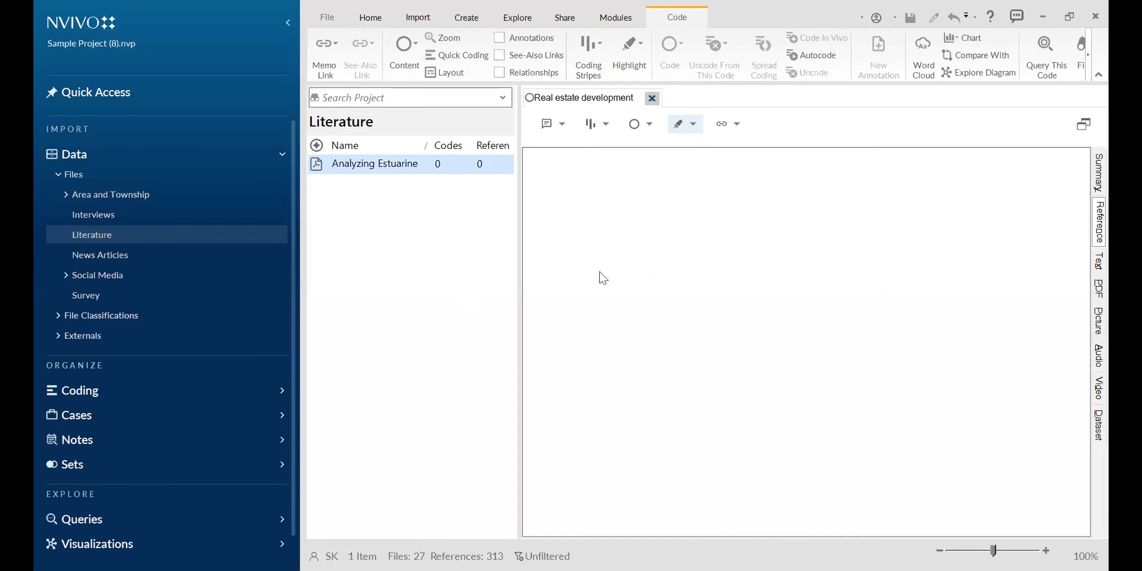
- View the actions available for the "Analyzing Estuarine" file, open it with the Open PDF command, and close it
{"action": "right_click", "coordinate": [385, 168]}
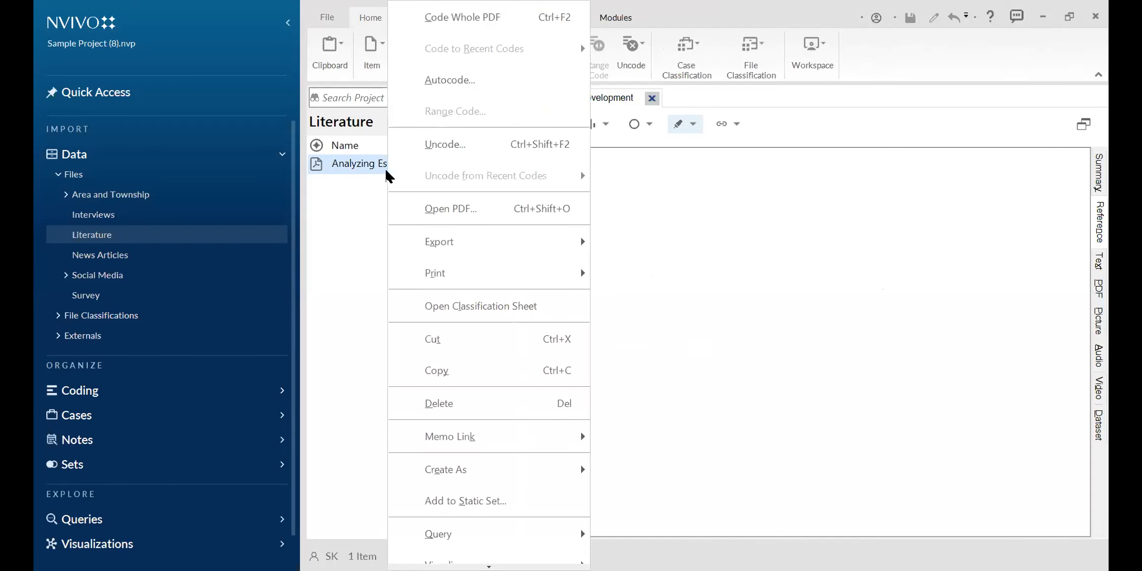
{"action": "left_click", "coordinate": [356, 238]}
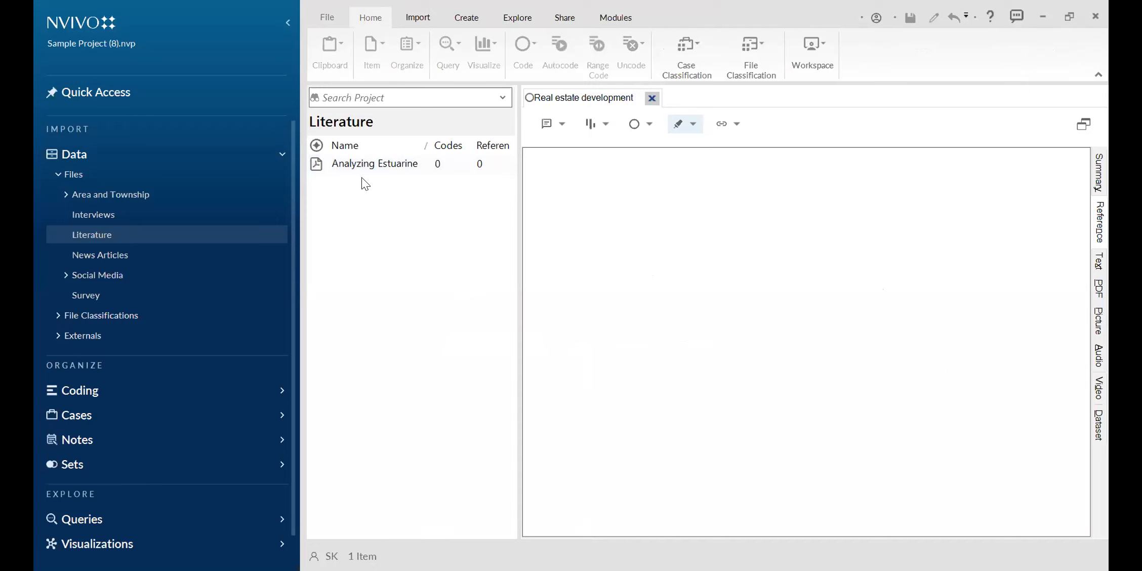
{"action": "right_click", "coordinate": [363, 164]}
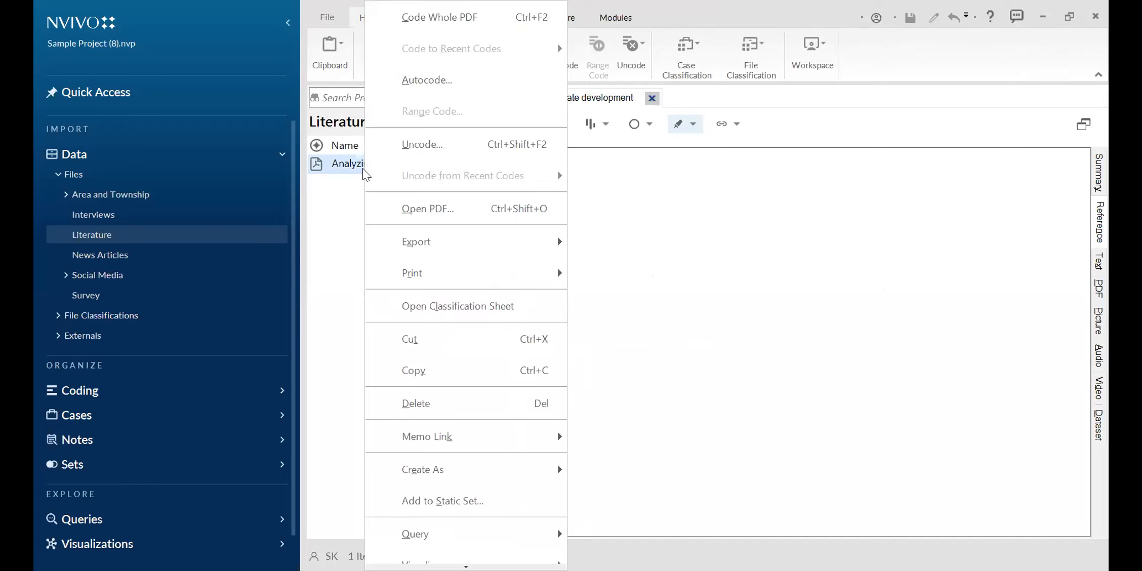
{"action": "left_click", "coordinate": [425, 219]}
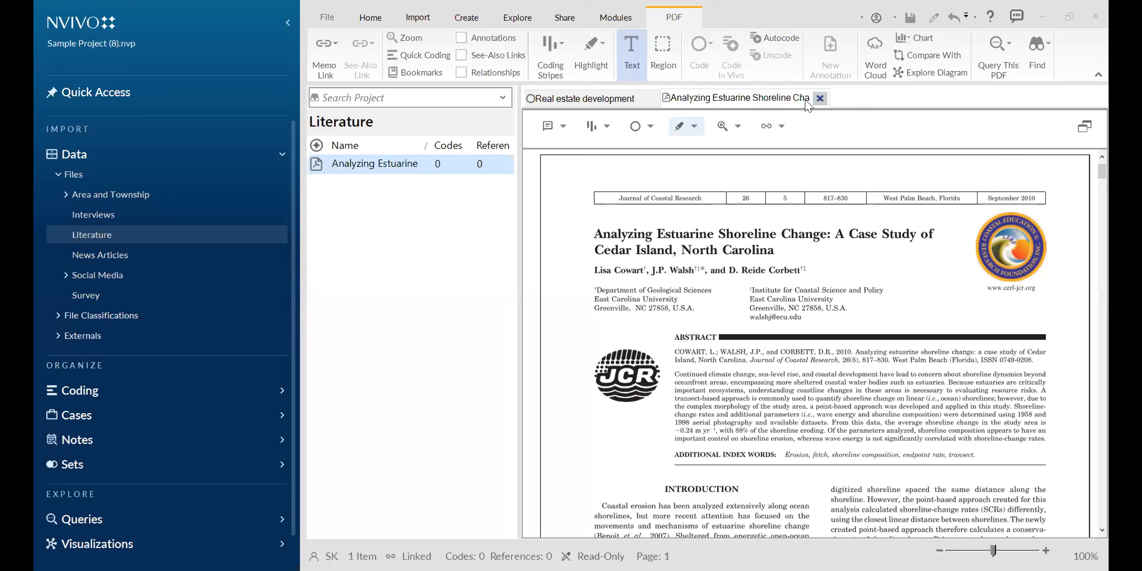
{"action": "left_click", "coordinate": [820, 99]}
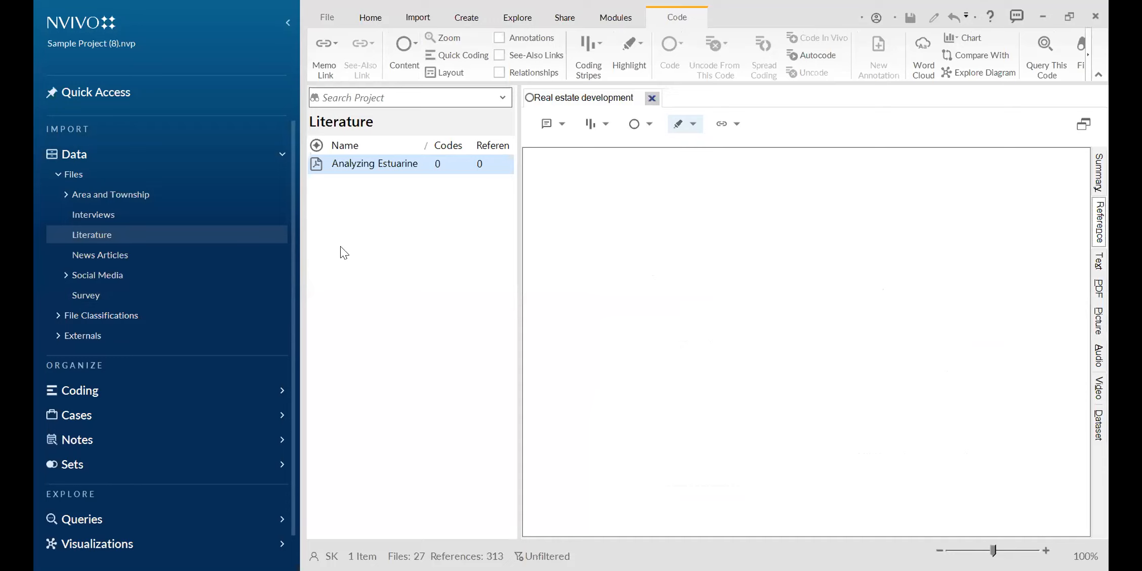
- Review the commands offered for the "Analyzing Estuarine" file and open the PDF once more
{"action": "right_click", "coordinate": [354, 161]}
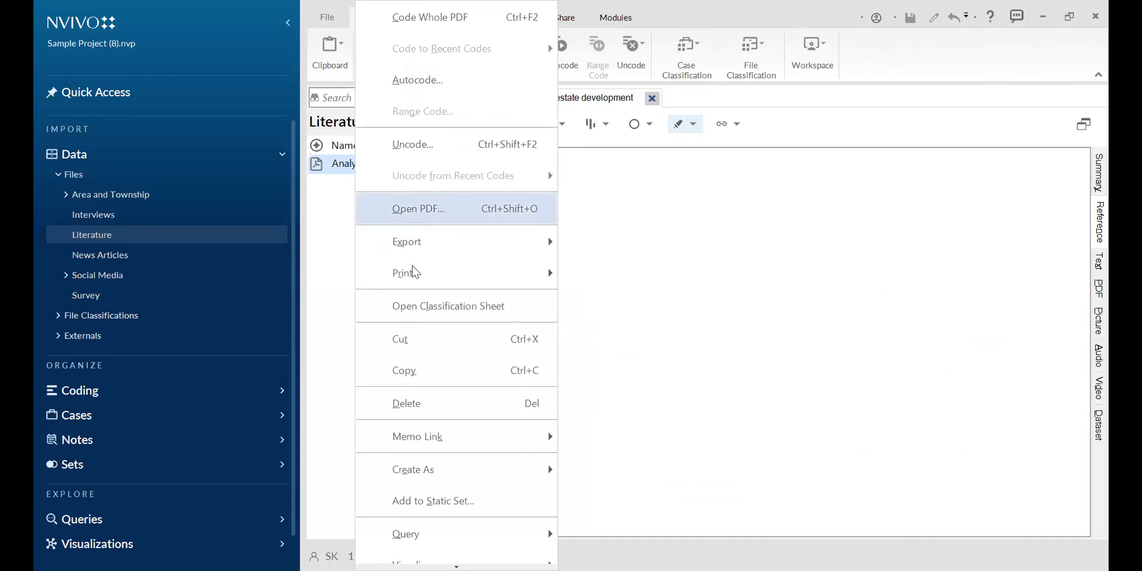
{"action": "left_click", "coordinate": [336, 204]}
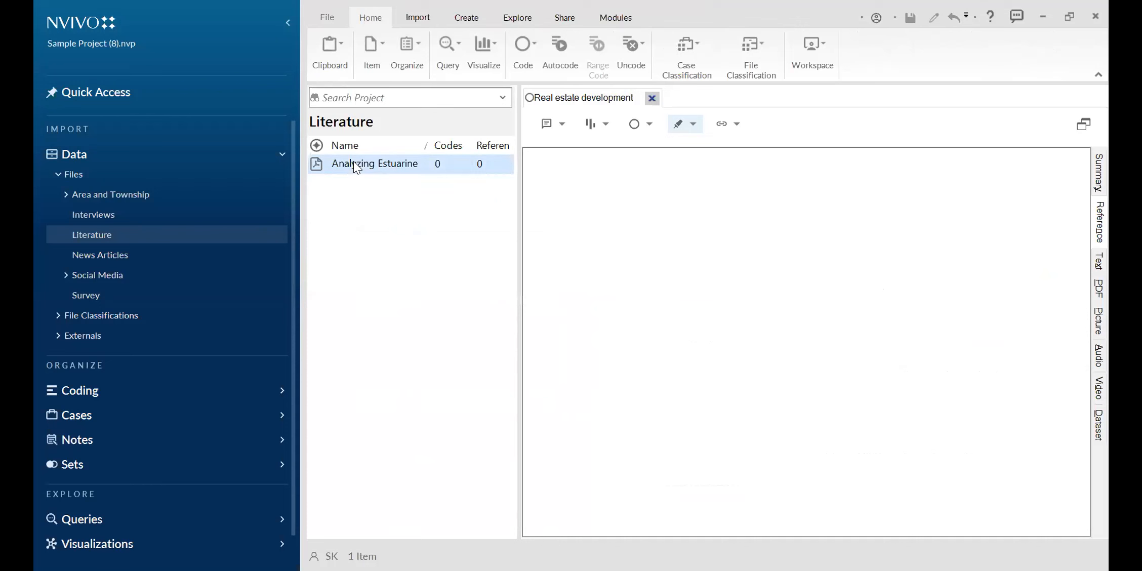
{"action": "right_click", "coordinate": [353, 161]}
{"action": "left_click", "coordinate": [388, 205]}
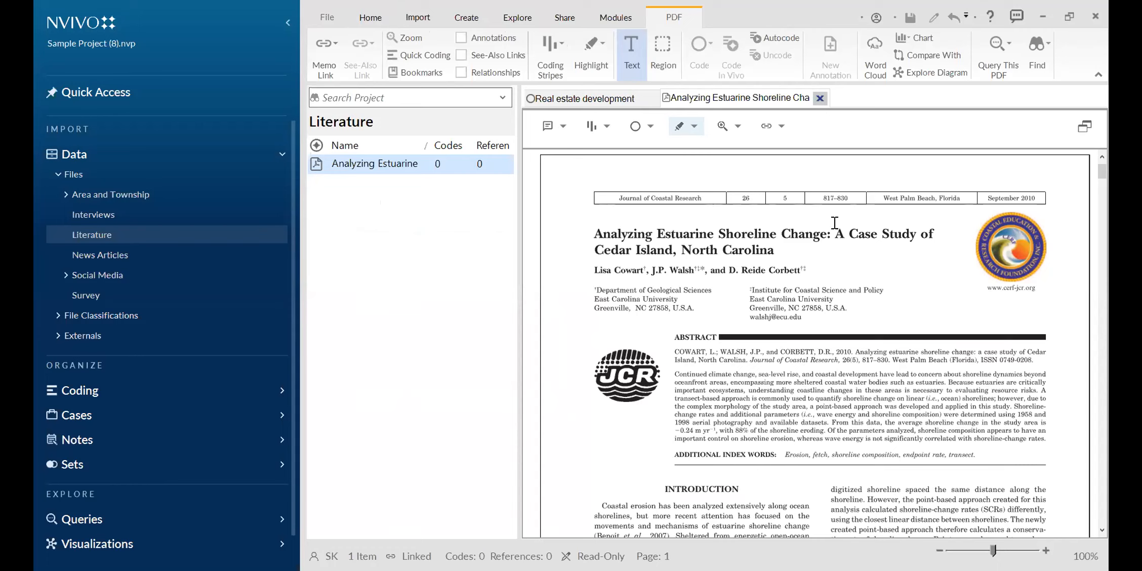
- Switch between the open "Real estate development" code and the "Analyzing Estuarine" PDF, and close only the PDF
{"action": "left_click", "coordinate": [823, 103]}
{"action": "left_click", "coordinate": [630, 98]}
{"action": "left_click", "coordinate": [652, 99]}
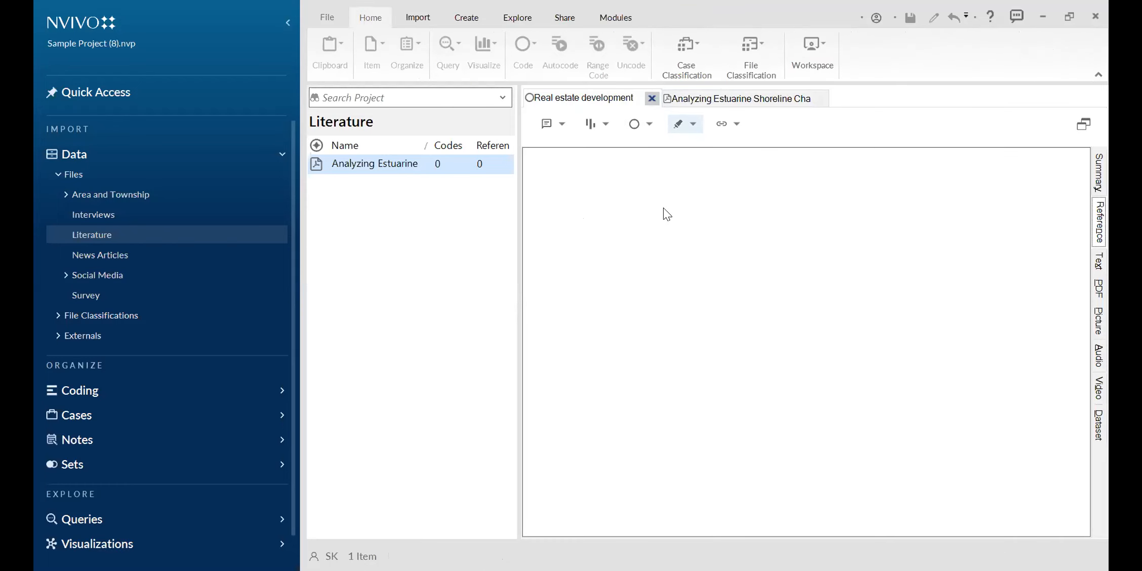
{"action": "left_click", "coordinate": [652, 99]}
{"action": "left_click", "coordinate": [685, 103]}
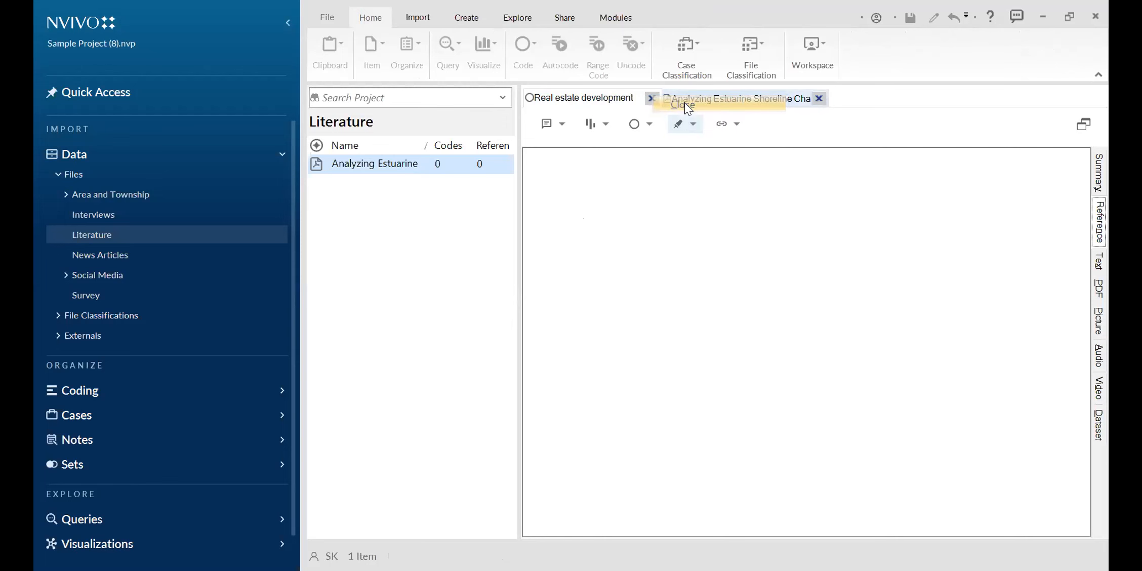
{"action": "left_click", "coordinate": [700, 104]}
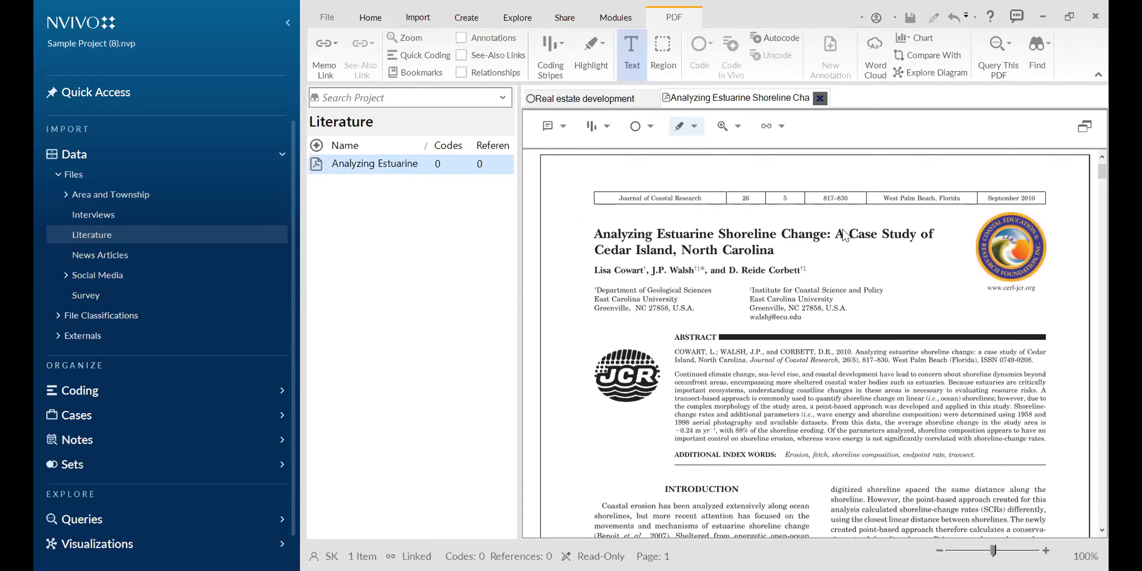
{"action": "left_click", "coordinate": [825, 98]}
- Open the "Crossroads marks 30 years" article from the News Articles folder, look through it, and close it
{"action": "left_click", "coordinate": [99, 260]}
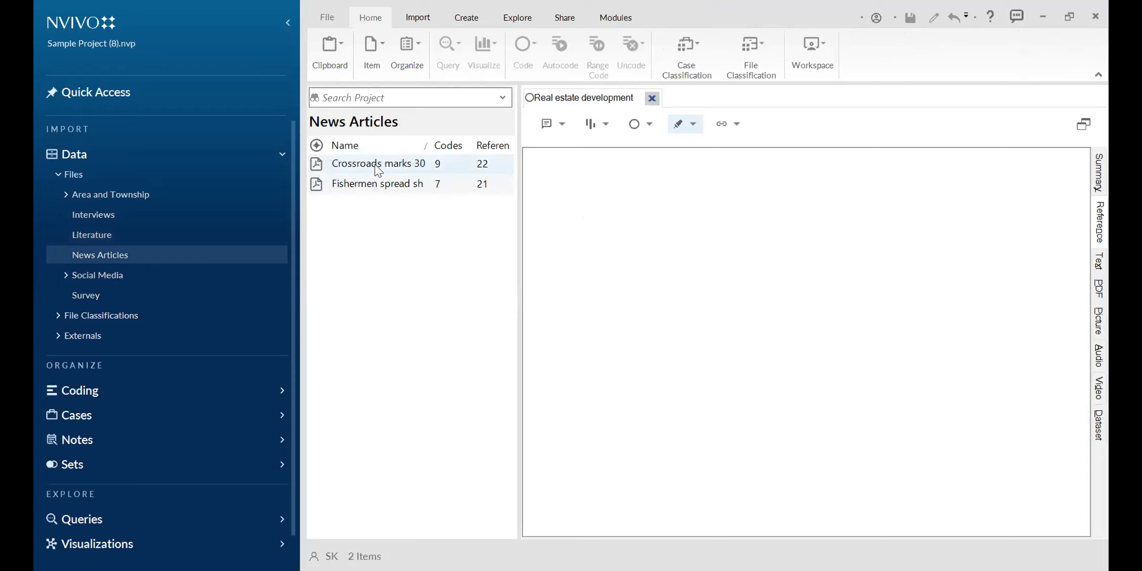
{"action": "double_click", "coordinate": [378, 166]}
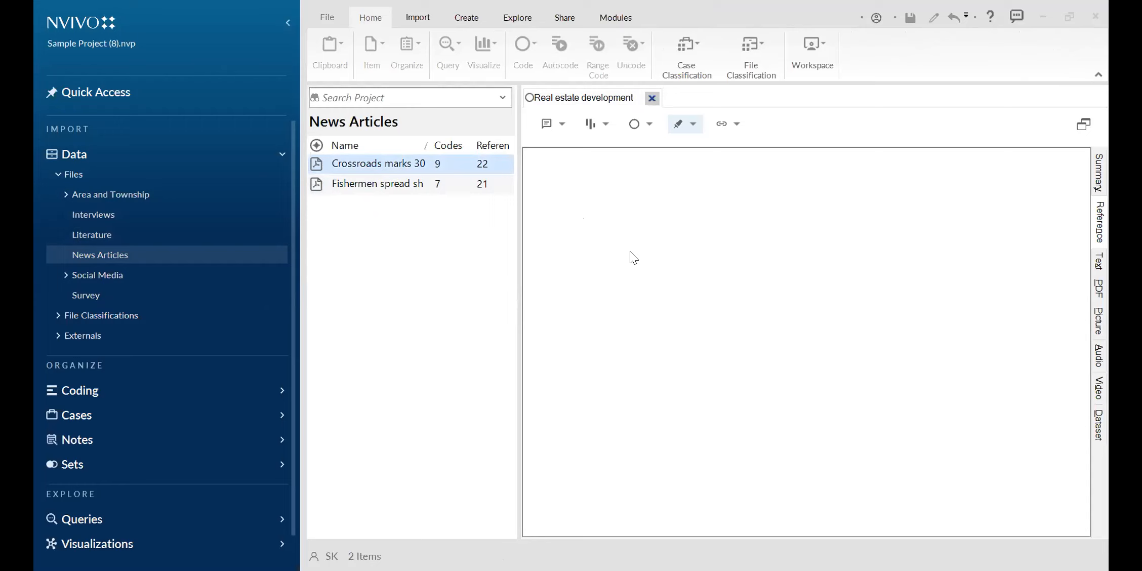
{"action": "scroll", "coordinate": [741, 333], "scroll_direction": "down", "scroll_amount": 15}
{"action": "scroll", "coordinate": [741, 334], "scroll_direction": "up", "scroll_amount": 15}
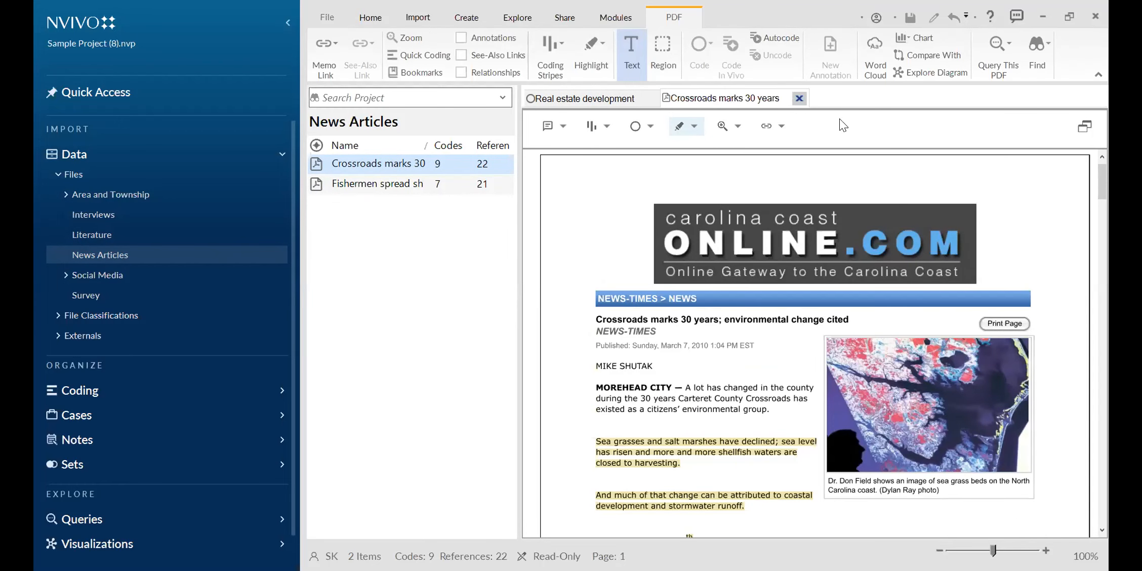
{"action": "left_click", "coordinate": [800, 99]}
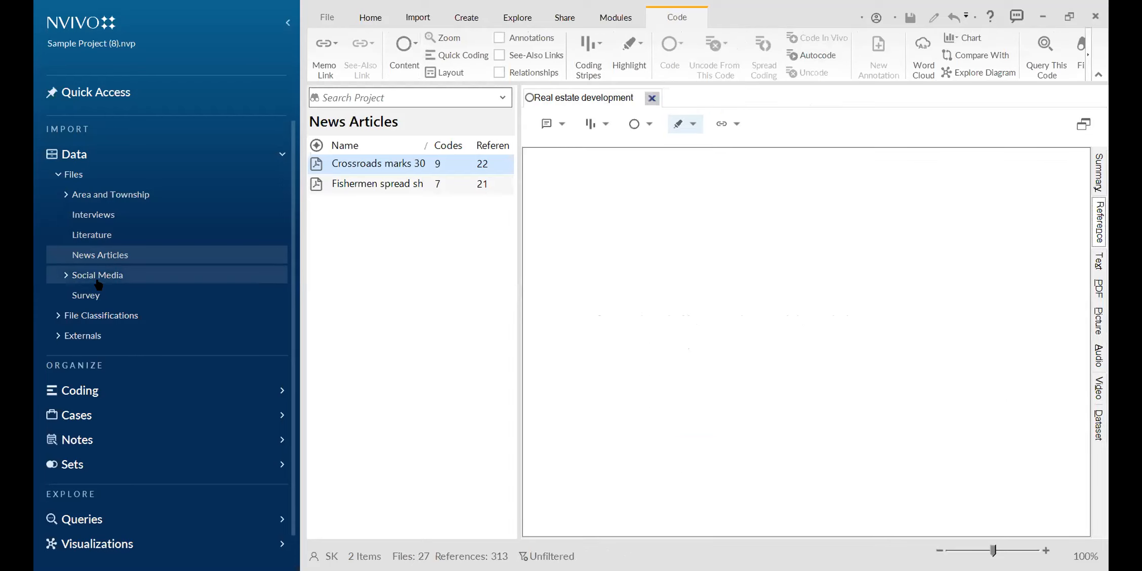
- Open the "Carteret Local Food Network" PDF from the Linked Online Resources subfolder of Social Media and look through it
{"action": "left_click", "coordinate": [66, 280]}
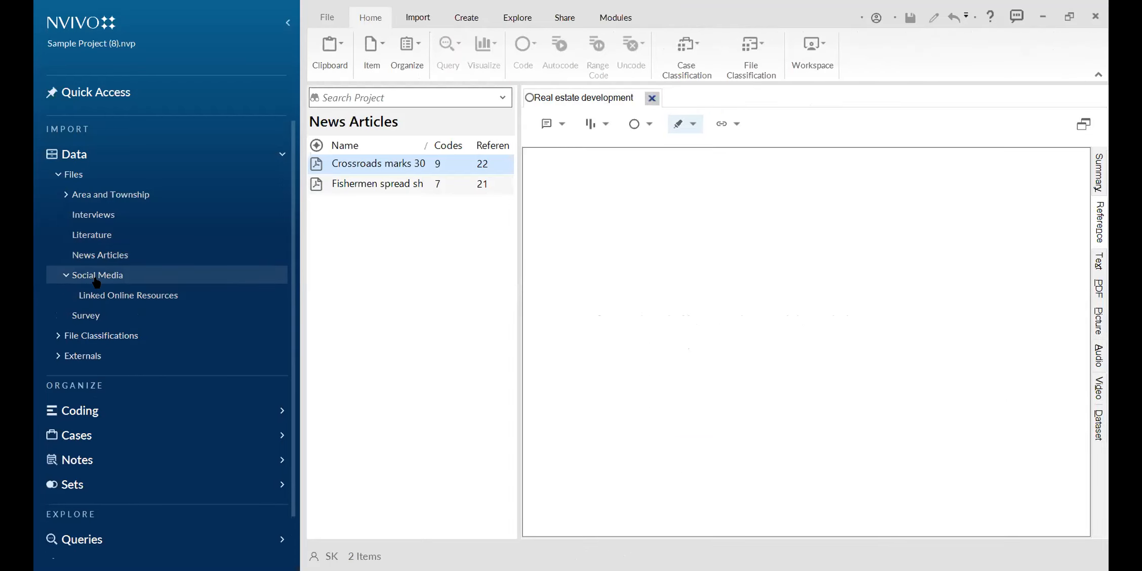
{"action": "left_click", "coordinate": [124, 299]}
{"action": "left_click", "coordinate": [372, 170]}
{"action": "double_click", "coordinate": [372, 170]}
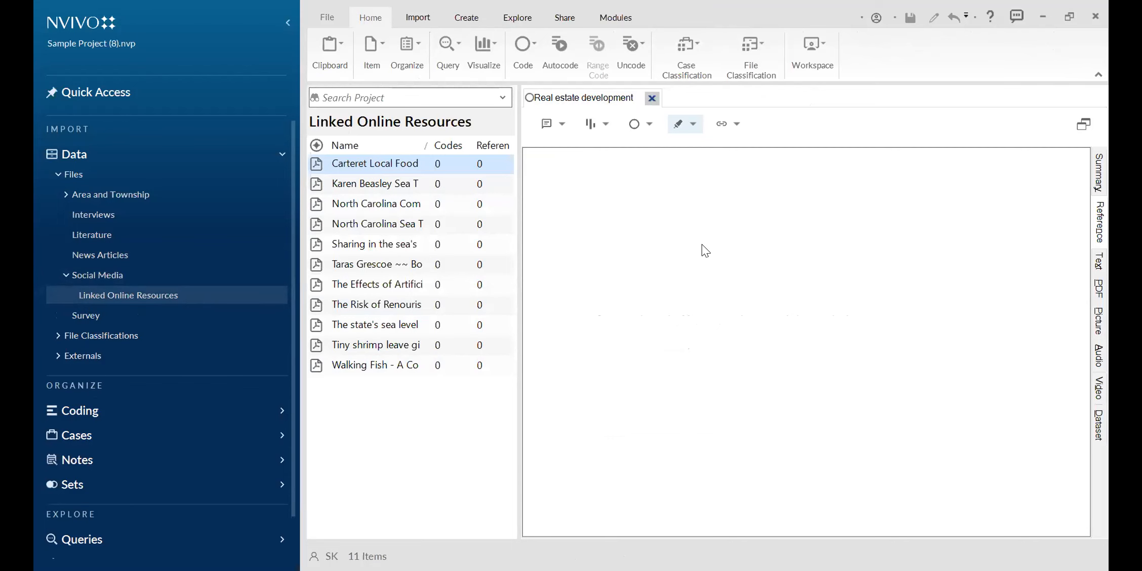
{"action": "scroll", "coordinate": [845, 335], "scroll_direction": "down", "scroll_amount": 10}
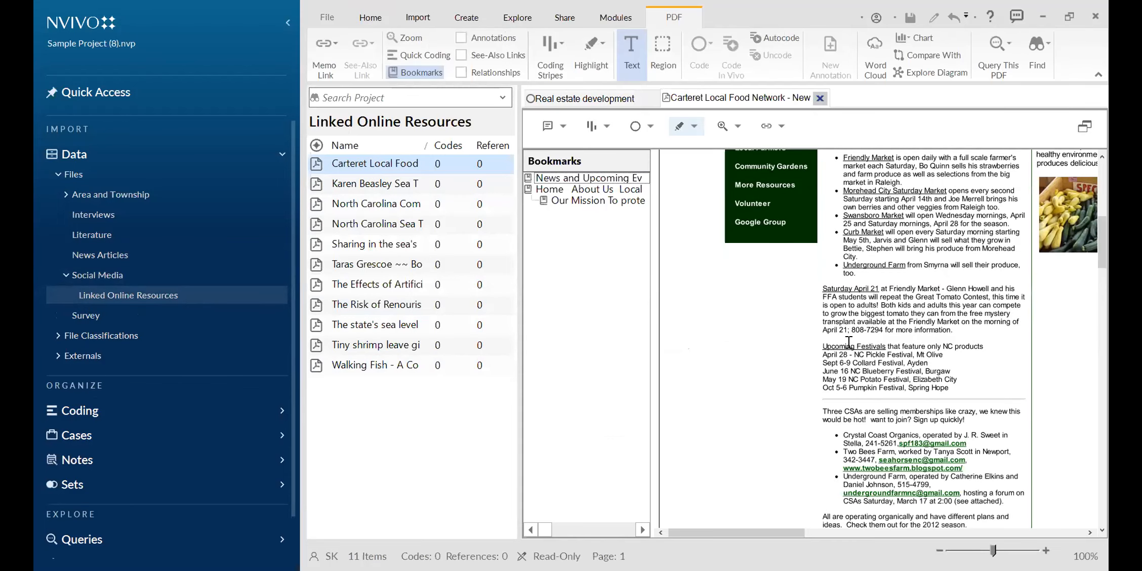
{"action": "scroll", "coordinate": [848, 341], "scroll_direction": "up", "scroll_amount": 10}
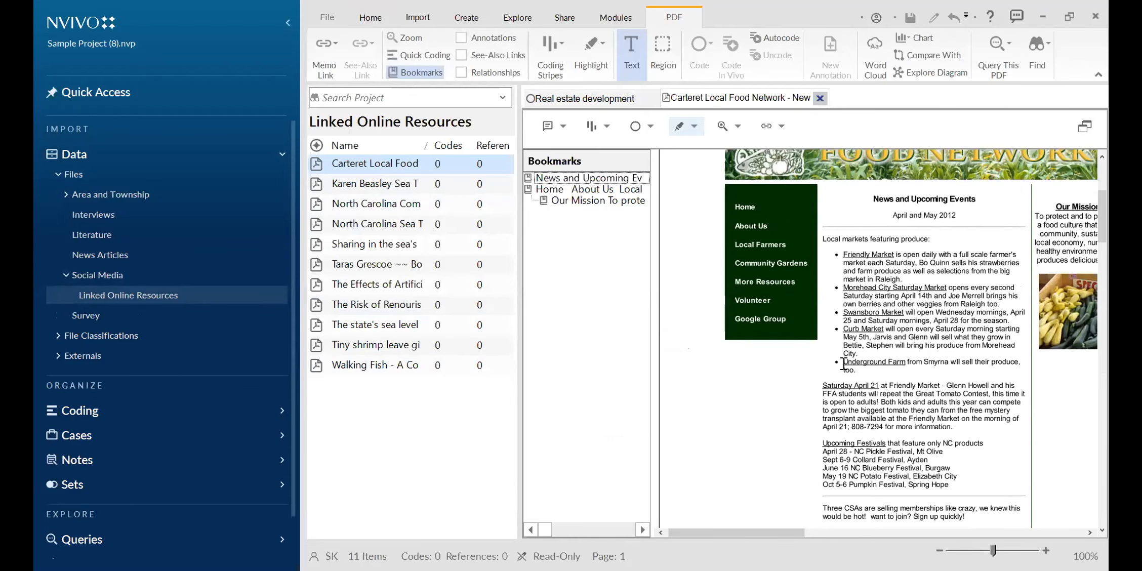
{"action": "scroll", "coordinate": [872, 336], "scroll_direction": "down", "scroll_amount": 3}
{"action": "scroll", "coordinate": [873, 338], "scroll_direction": "up", "scroll_amount": 3}
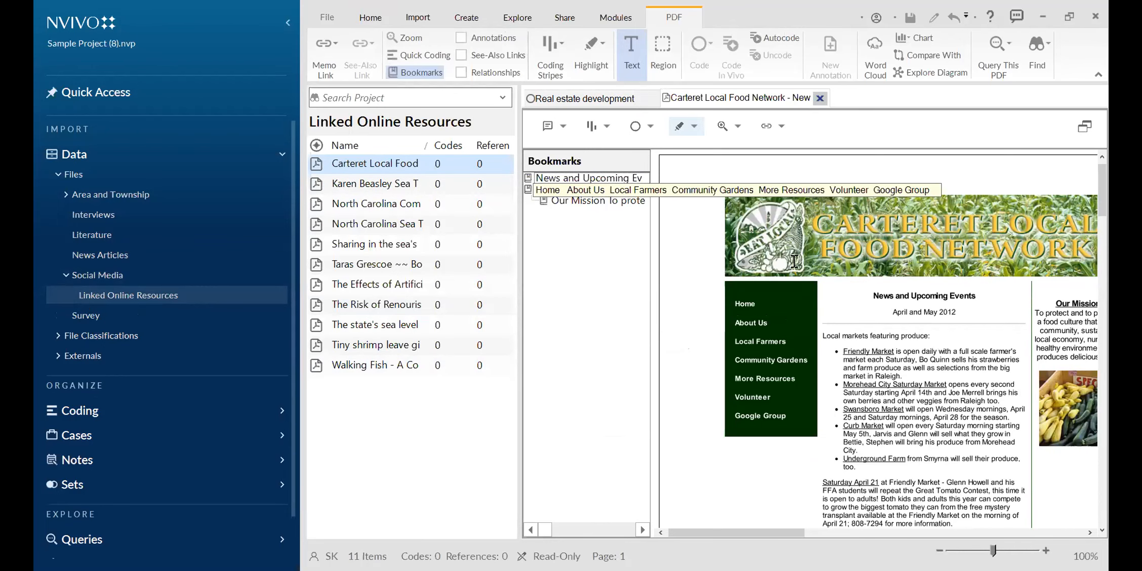
- Open the "CarteretCounty on Twitter" dataset from the Social Media folder and look through its tweets
{"action": "left_click", "coordinate": [96, 276]}
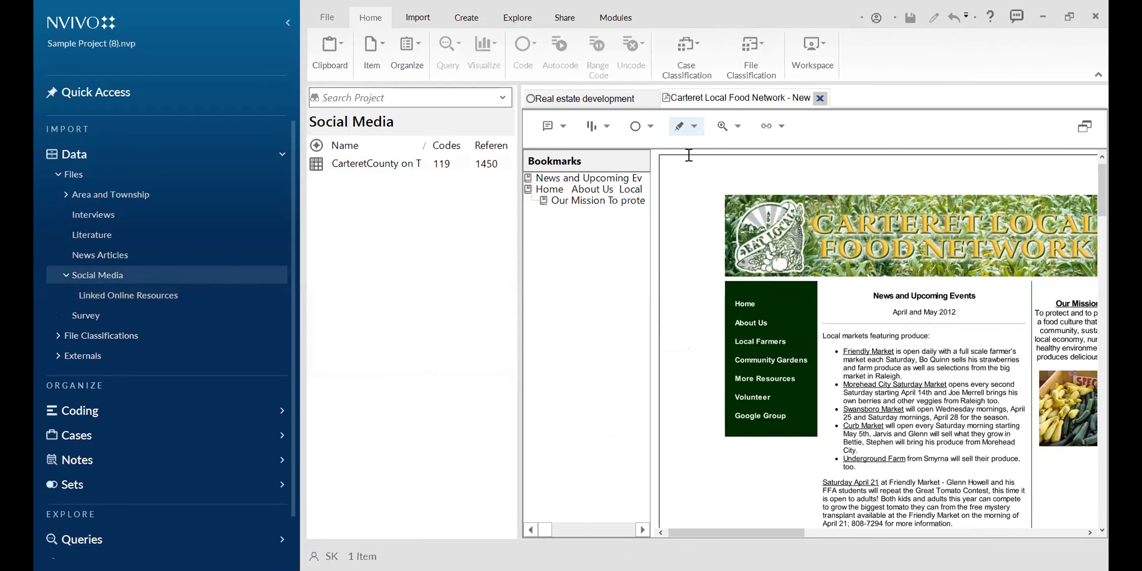
{"action": "left_click", "coordinate": [99, 280]}
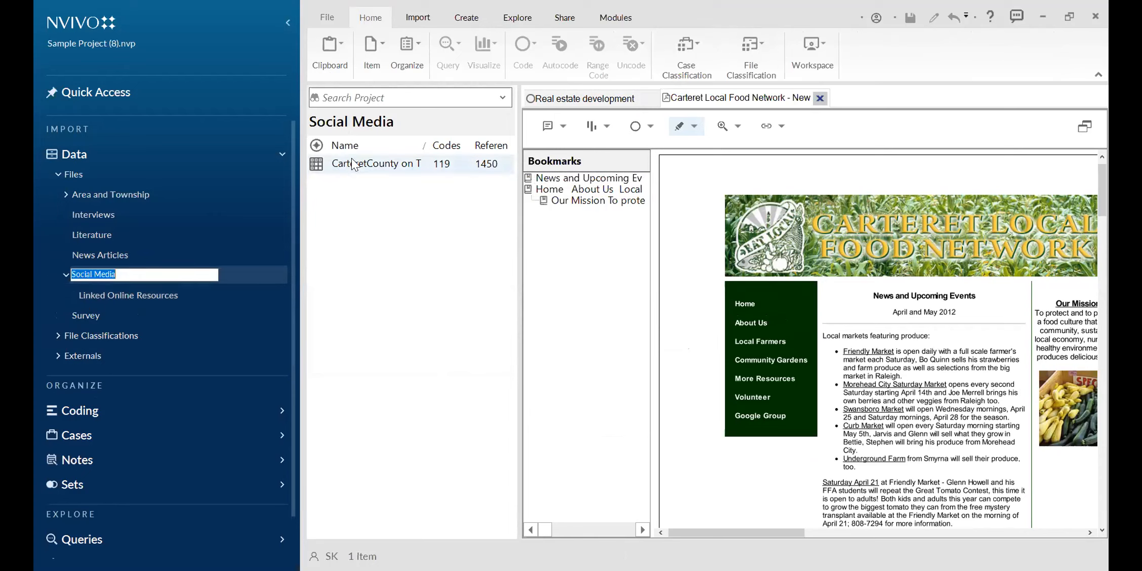
{"action": "left_click", "coordinate": [356, 164]}
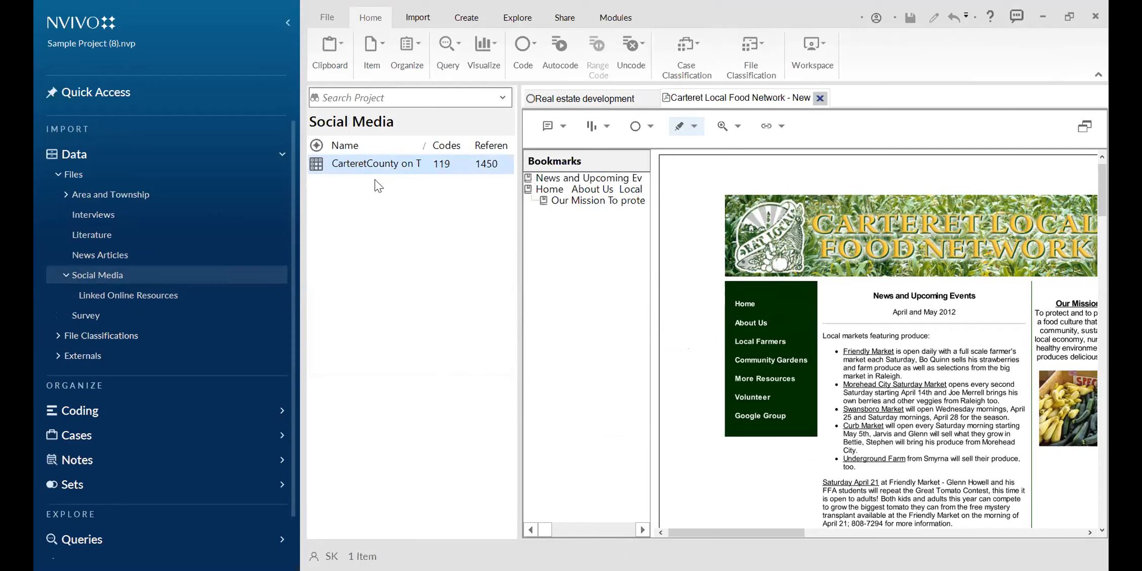
{"action": "double_click", "coordinate": [372, 166]}
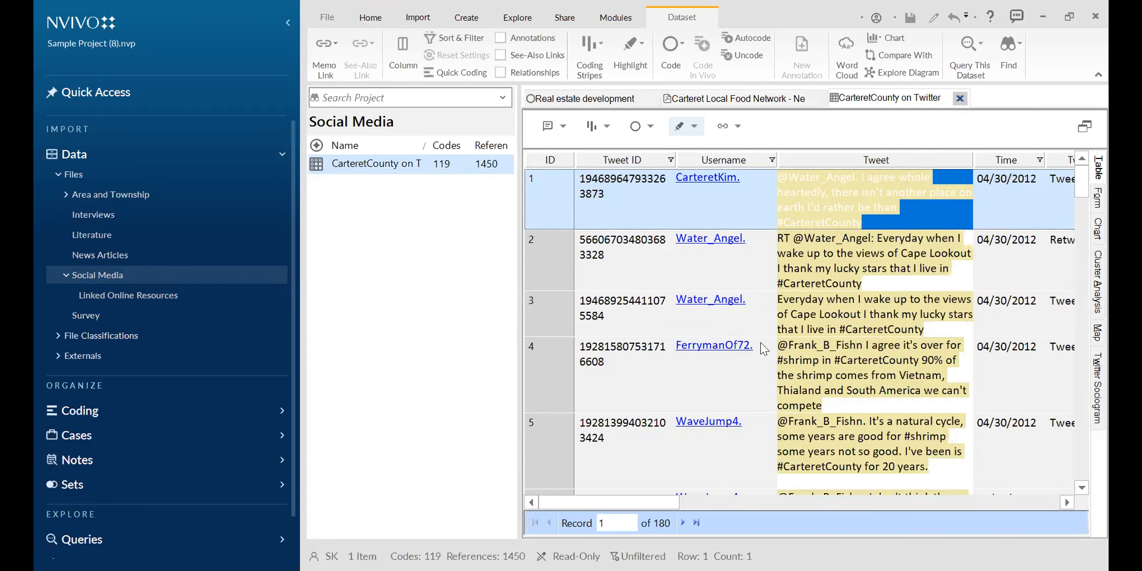
{"action": "scroll", "coordinate": [760, 343], "scroll_direction": "down", "scroll_amount": 8}
{"action": "scroll", "coordinate": [760, 343], "scroll_direction": "down", "scroll_amount": 4}
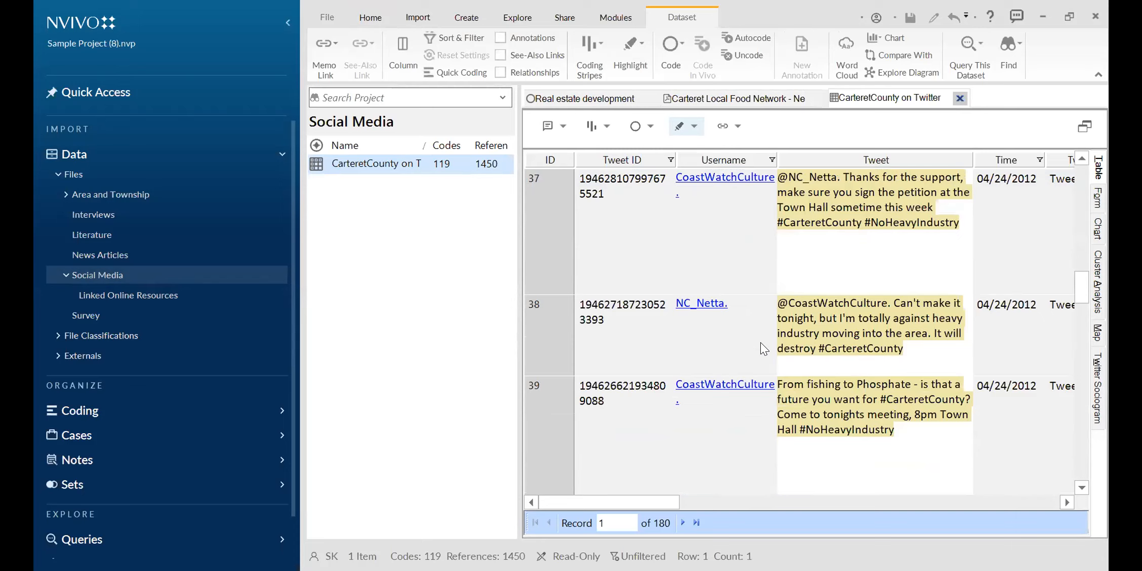
- Read further through the "CarteretCounty on Twitter" dataset, highlight the tweet text in row 17, and close the dataset
{"action": "scroll", "coordinate": [866, 323], "scroll_direction": "up", "scroll_amount": 4}
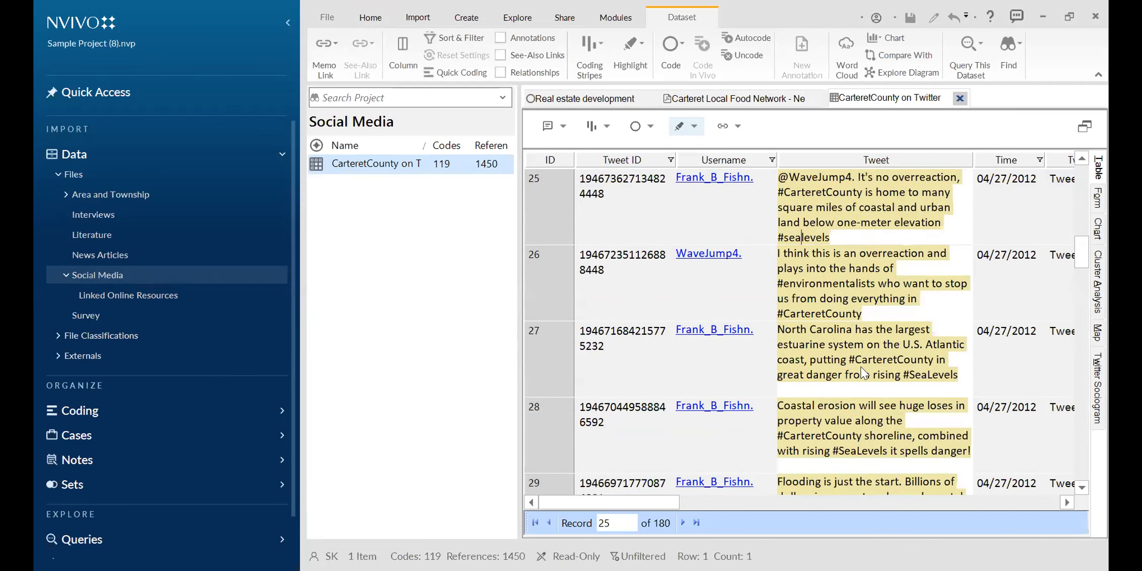
{"action": "left_click", "coordinate": [830, 291]}
{"action": "mouse_move", "coordinate": [824, 273]}
{"action": "left_mouse_down"}
{"action": "mouse_move", "coordinate": [895, 281]}
{"action": "mouse_move", "coordinate": [908, 383]}
{"action": "left_mouse_up"}
{"action": "left_click", "coordinate": [820, 210]}
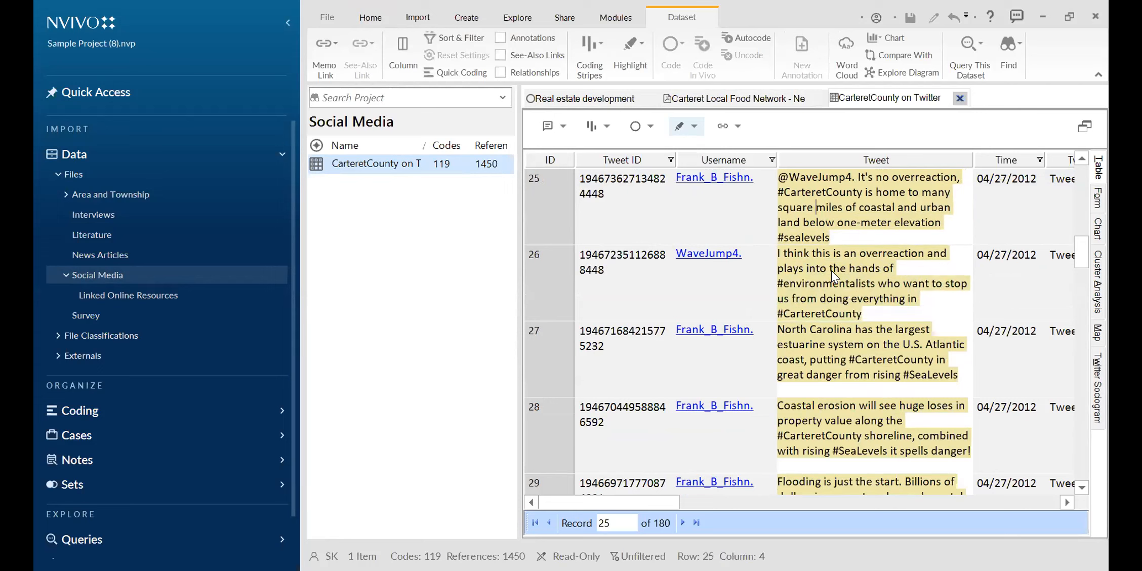
{"action": "scroll", "coordinate": [832, 270], "scroll_direction": "up", "scroll_amount": 3}
{"action": "left_click_drag", "start_coordinate": [783, 304], "coordinate": [892, 333]}
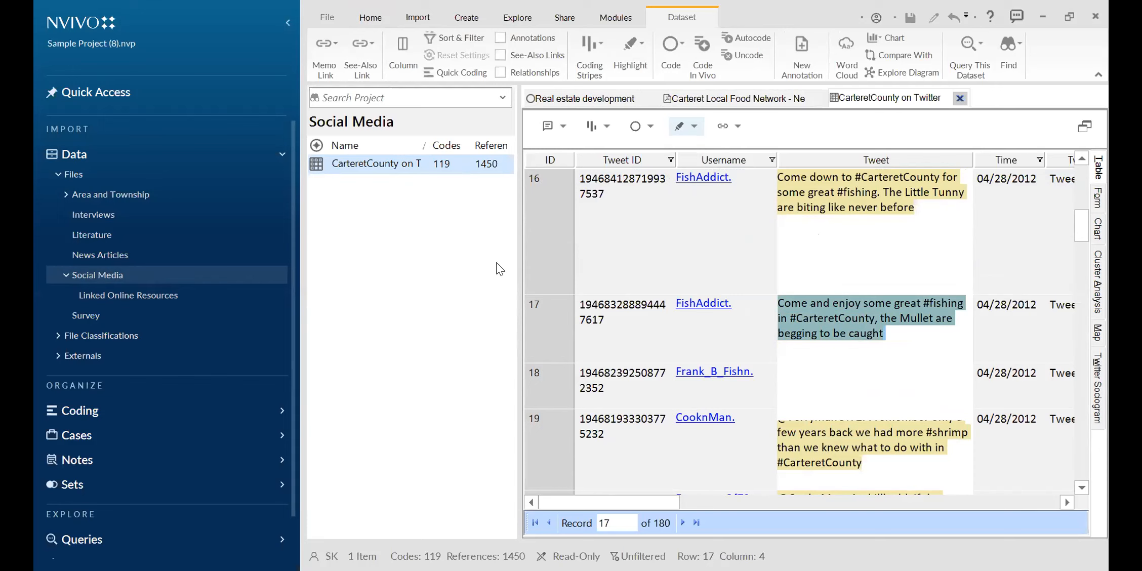
{"action": "left_click", "coordinate": [840, 208]}
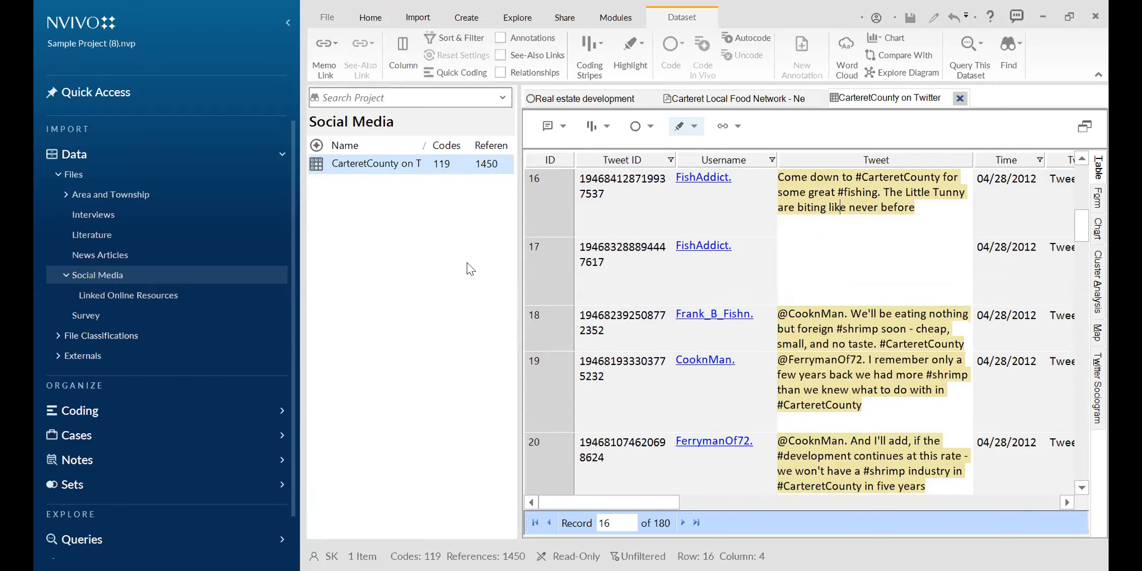
{"action": "left_click", "coordinate": [439, 254]}
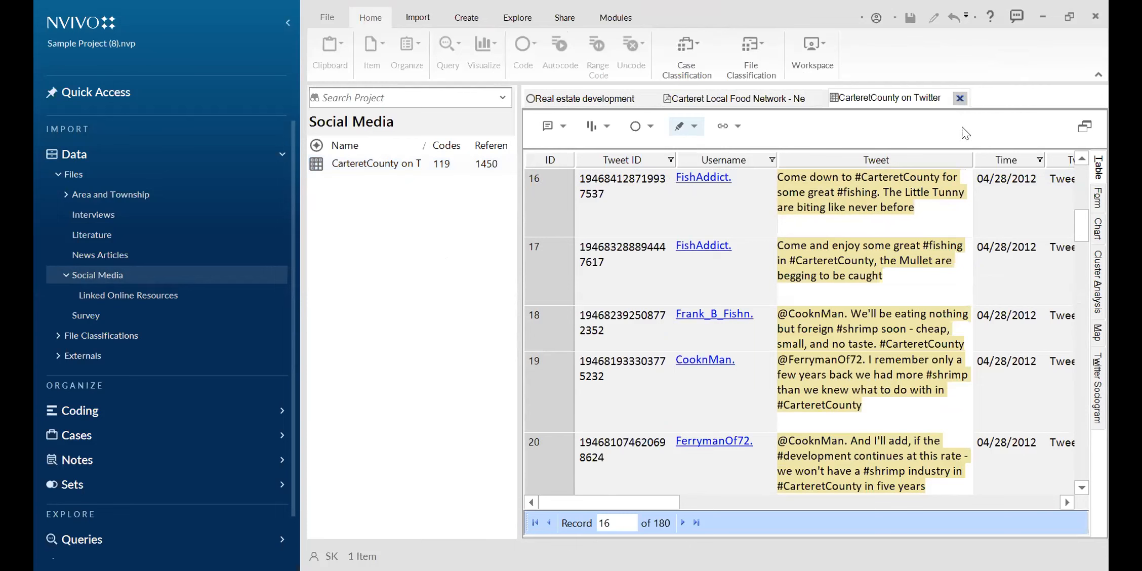
{"action": "left_click", "coordinate": [960, 98]}
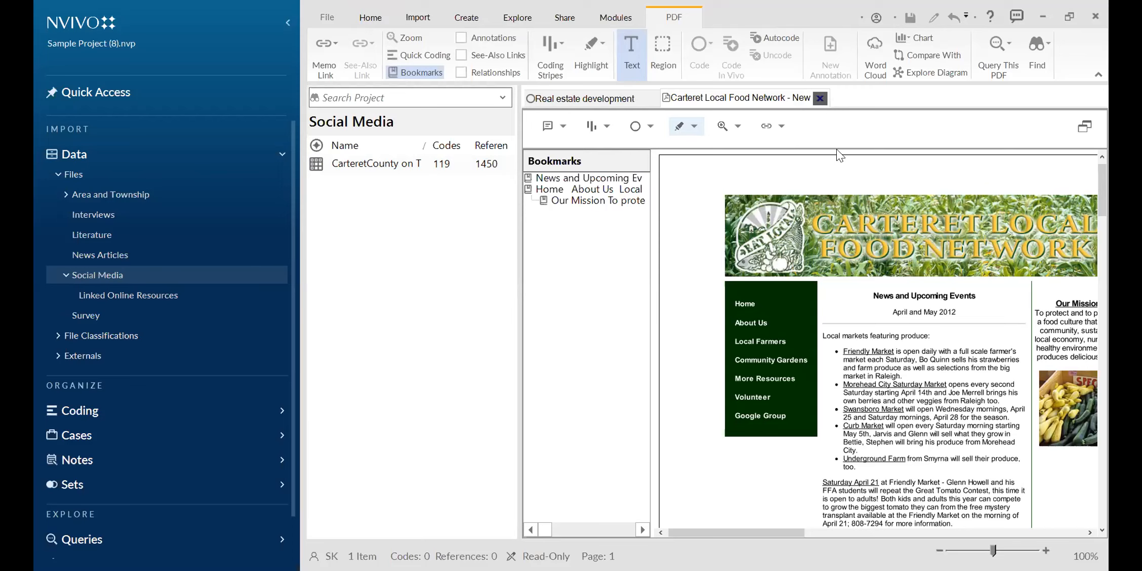
- Open the "Survey Responses" dataset from the Survey folder, look through the answers including rows 29 and 30, and close it
{"action": "left_click", "coordinate": [87, 315]}
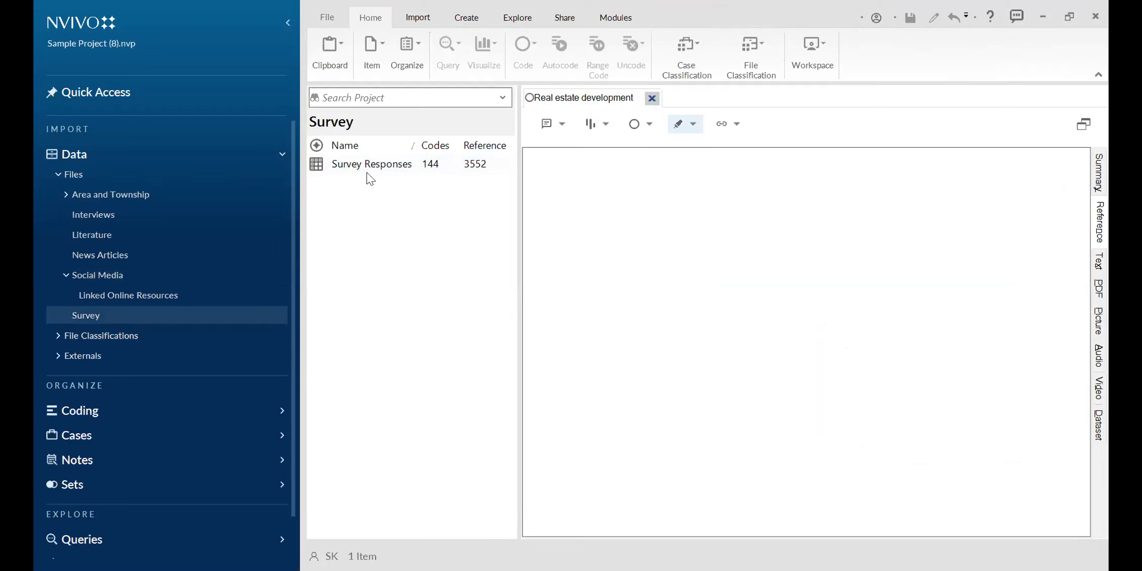
{"action": "left_click", "coordinate": [370, 172]}
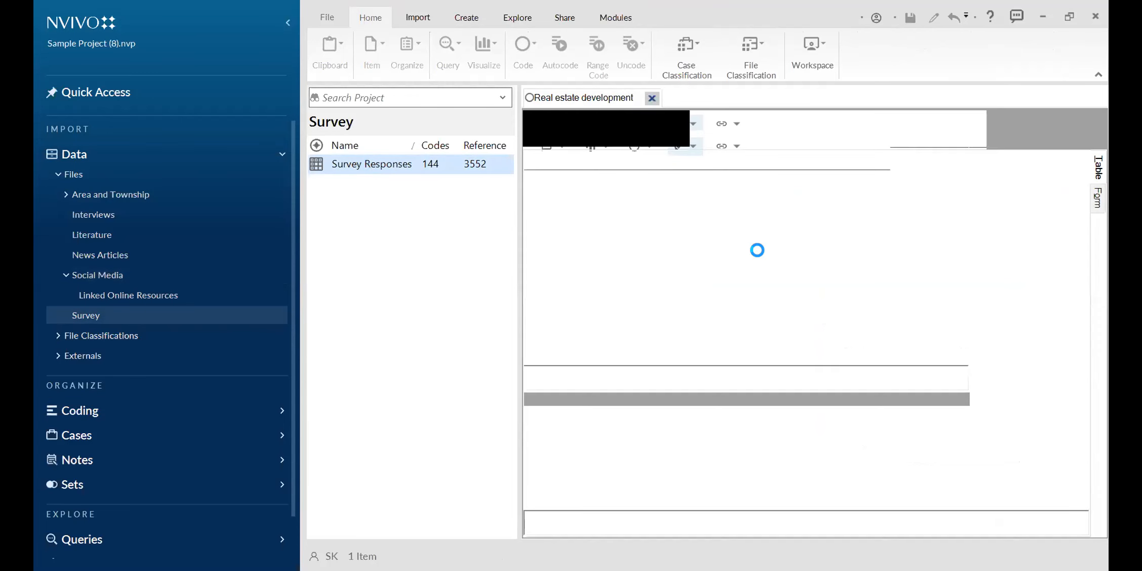
{"action": "scroll", "coordinate": [768, 351], "scroll_direction": "down", "scroll_amount": 4}
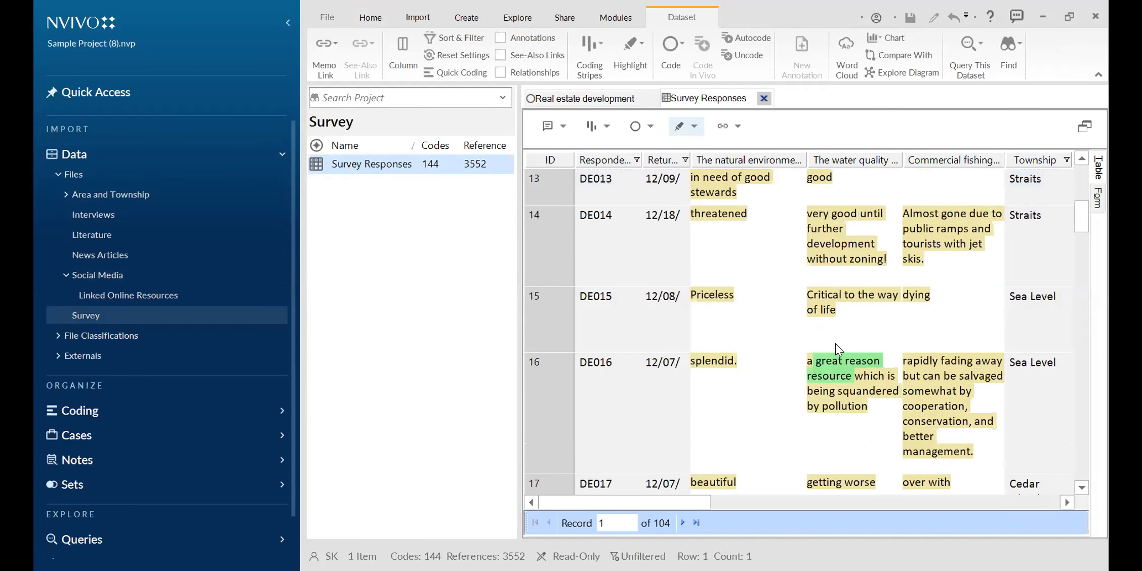
{"action": "left_click_drag", "start_coordinate": [1084, 217], "coordinate": [1084, 258]}
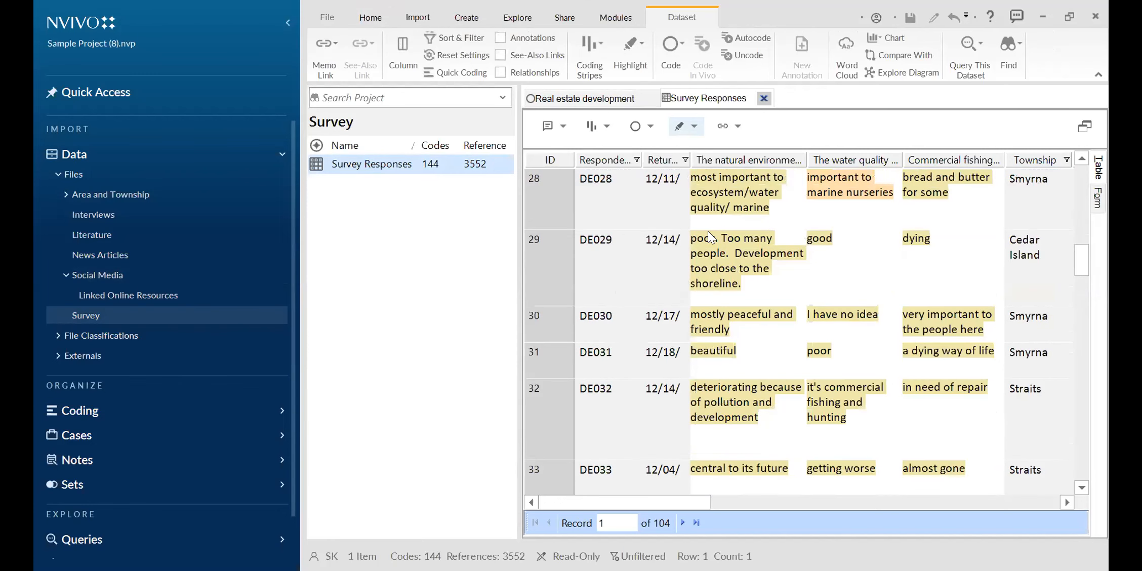
{"action": "left_click", "coordinate": [704, 242]}
{"action": "left_click_drag", "start_coordinate": [704, 242], "coordinate": [751, 268]}
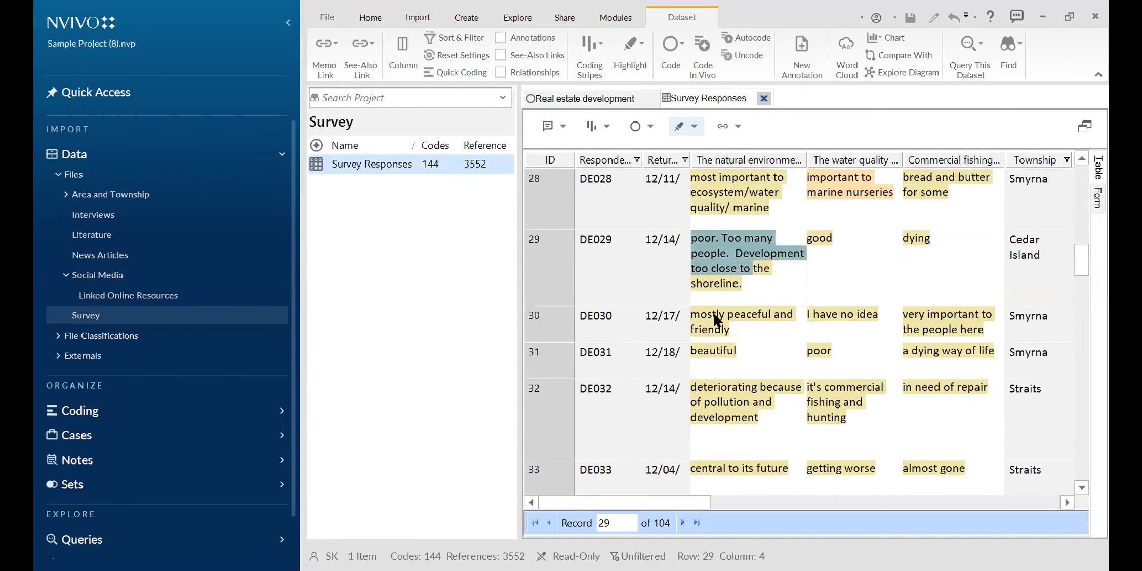
{"action": "left_click_drag", "start_coordinate": [700, 317], "coordinate": [754, 367]}
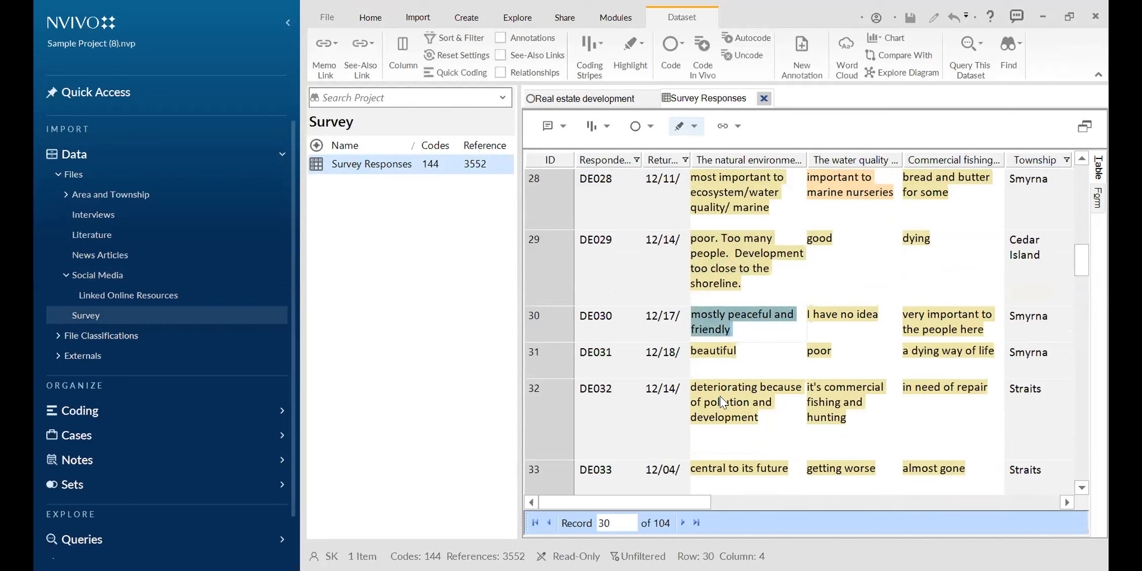
{"action": "left_click", "coordinate": [734, 403]}
{"action": "scroll", "coordinate": [737, 284], "scroll_direction": "up", "scroll_amount": 3}
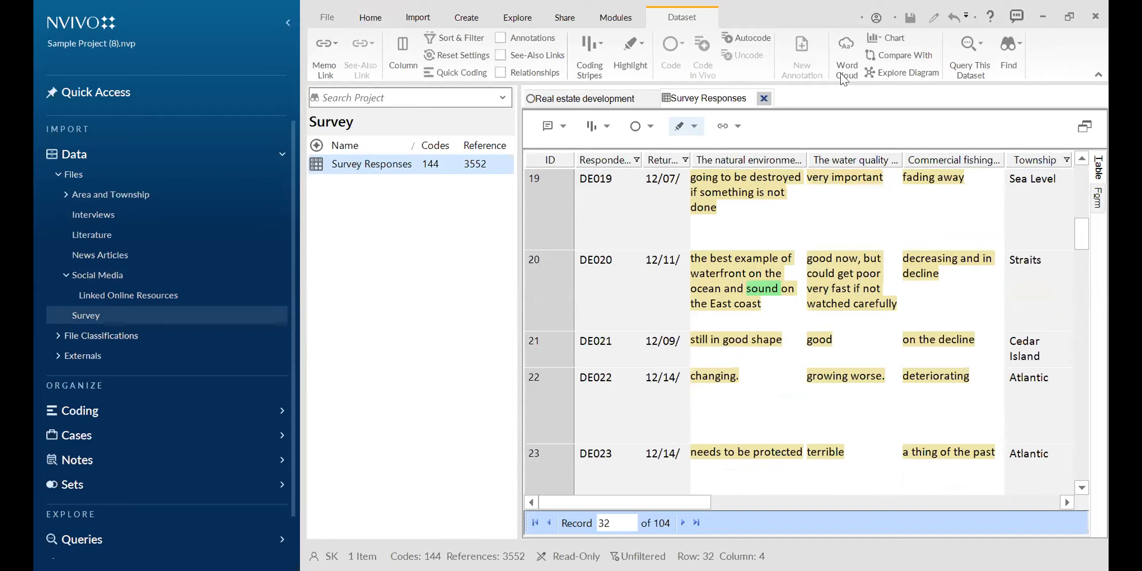
{"action": "left_click", "coordinate": [763, 99]}
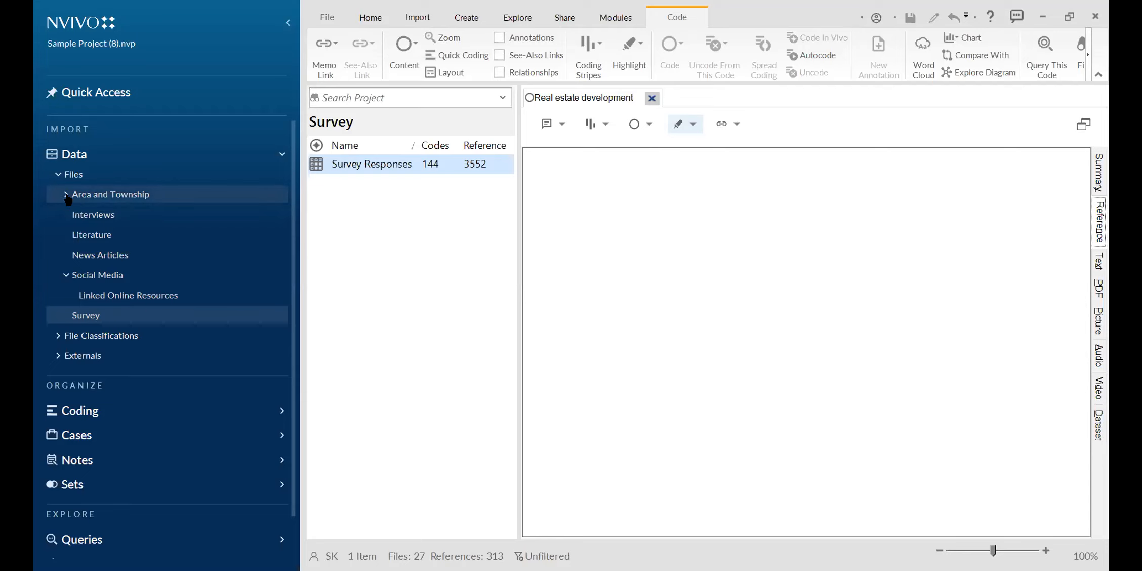
- Open the "Competing water uses" picture from the Area and Township folder and read its log entries
{"action": "left_click", "coordinate": [91, 197]}
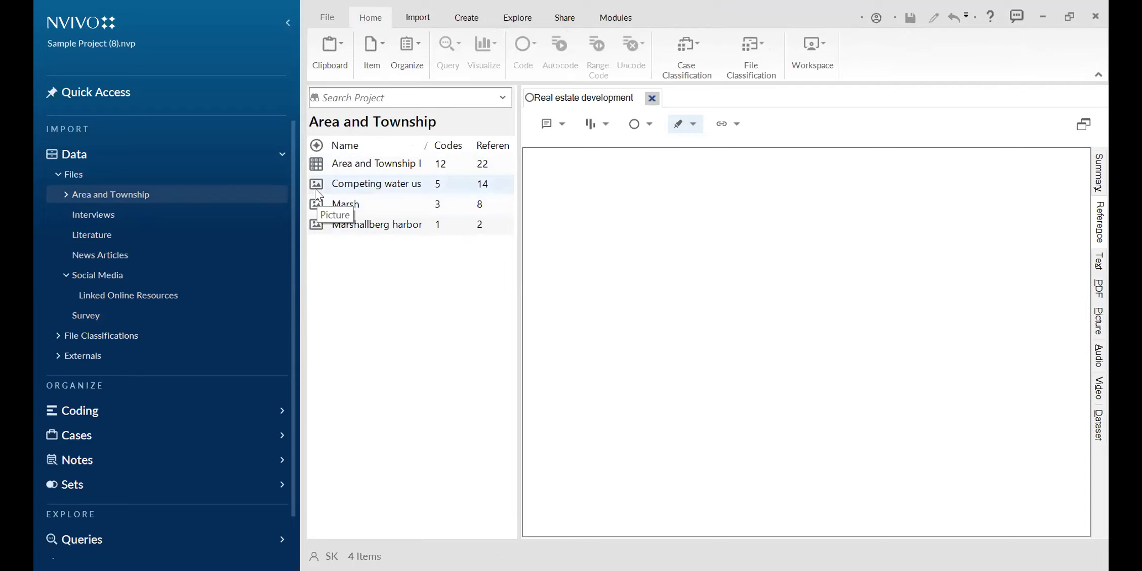
{"action": "double_click", "coordinate": [331, 184]}
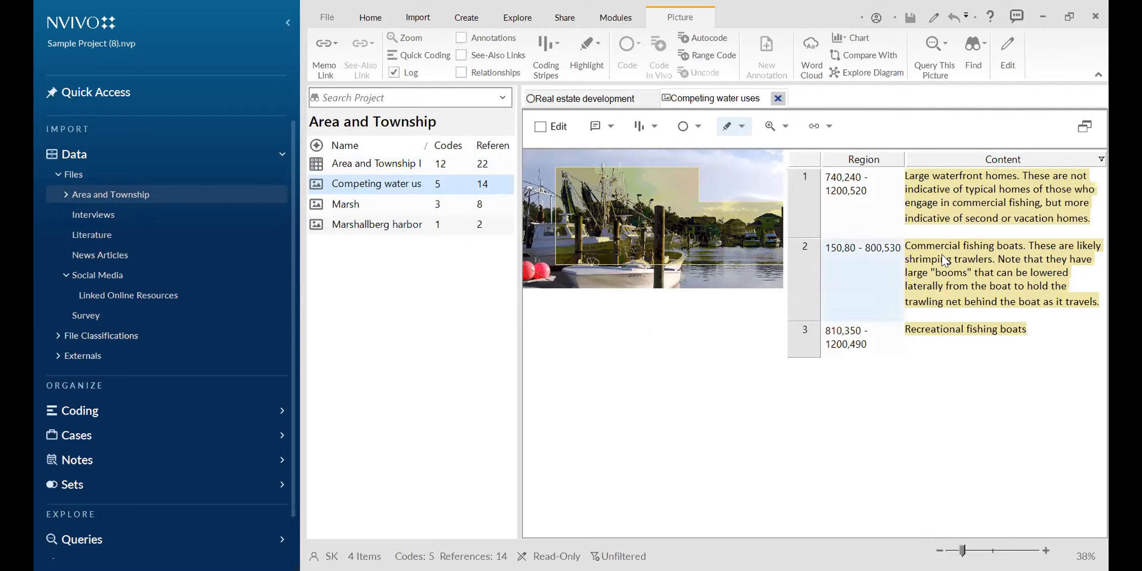
{"action": "left_click", "coordinate": [956, 193]}
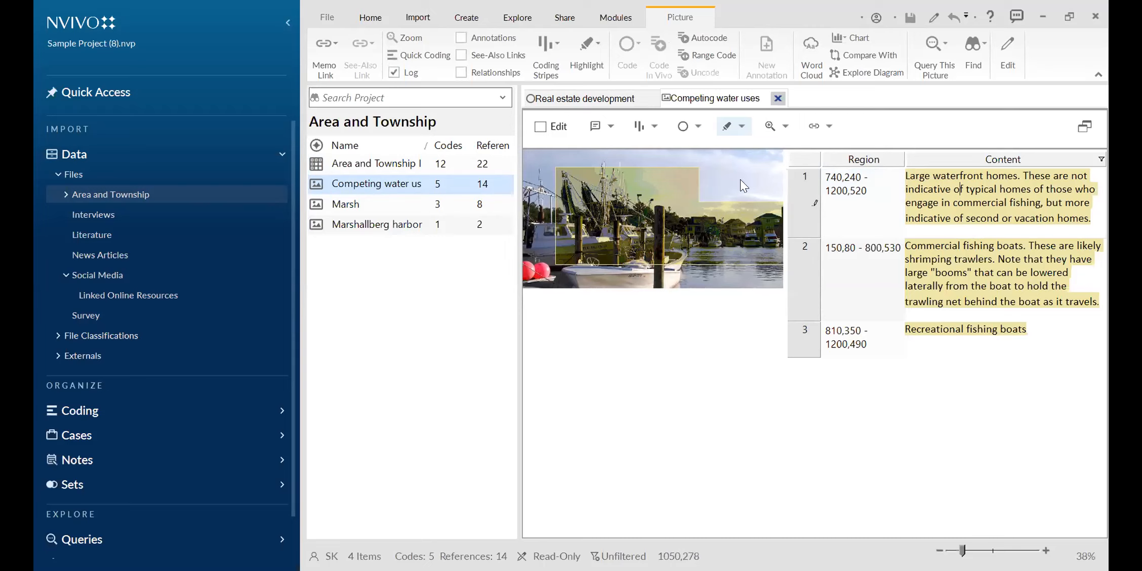
- Turn on editing for the picture, select a region of about 480 x 510 around the boats, and enter the empty log row
{"action": "left_click", "coordinate": [540, 127]}
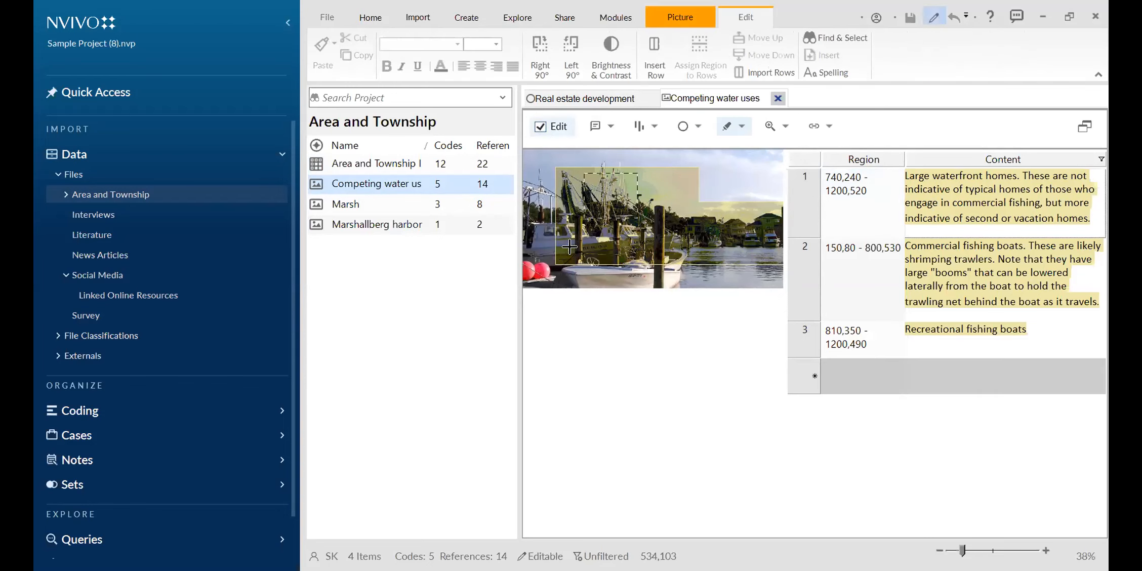
{"action": "left_click_drag", "start_coordinate": [544, 173], "coordinate": [648, 283]}
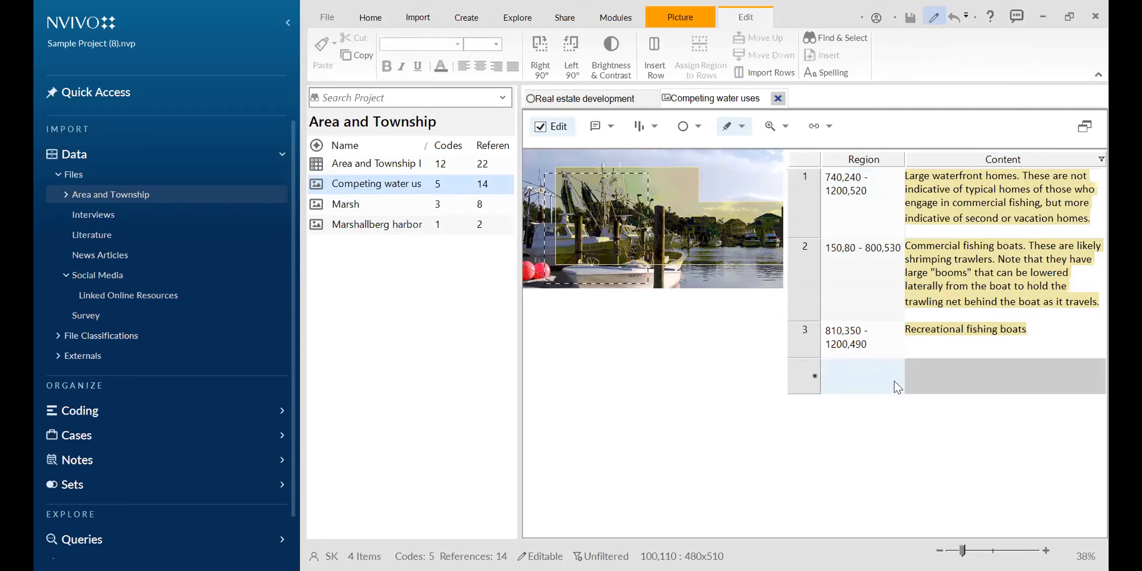
{"action": "left_click", "coordinate": [939, 366]}
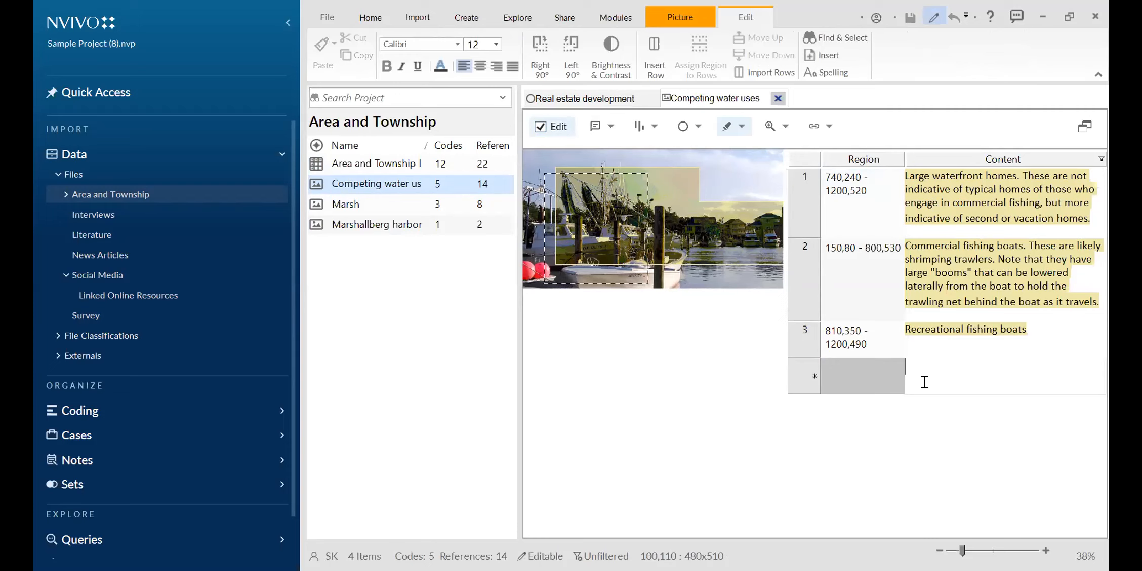
{"action": "left_click", "coordinate": [735, 369]}
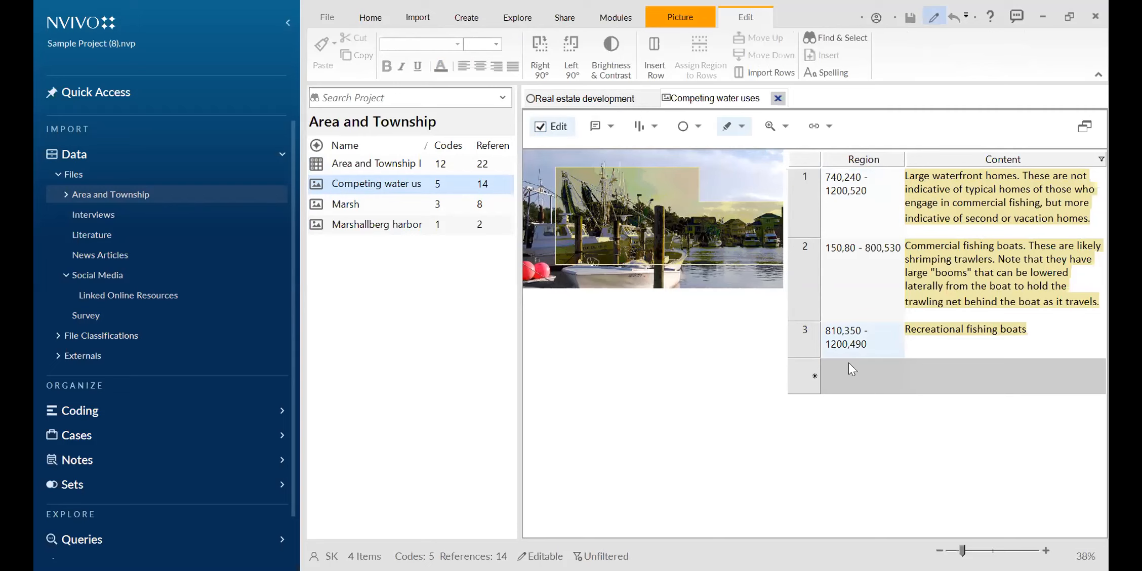
- Examine the empty log row below "Recreational fishing boats" and the commands available for it, without adding content
{"action": "left_click", "coordinate": [807, 376]}
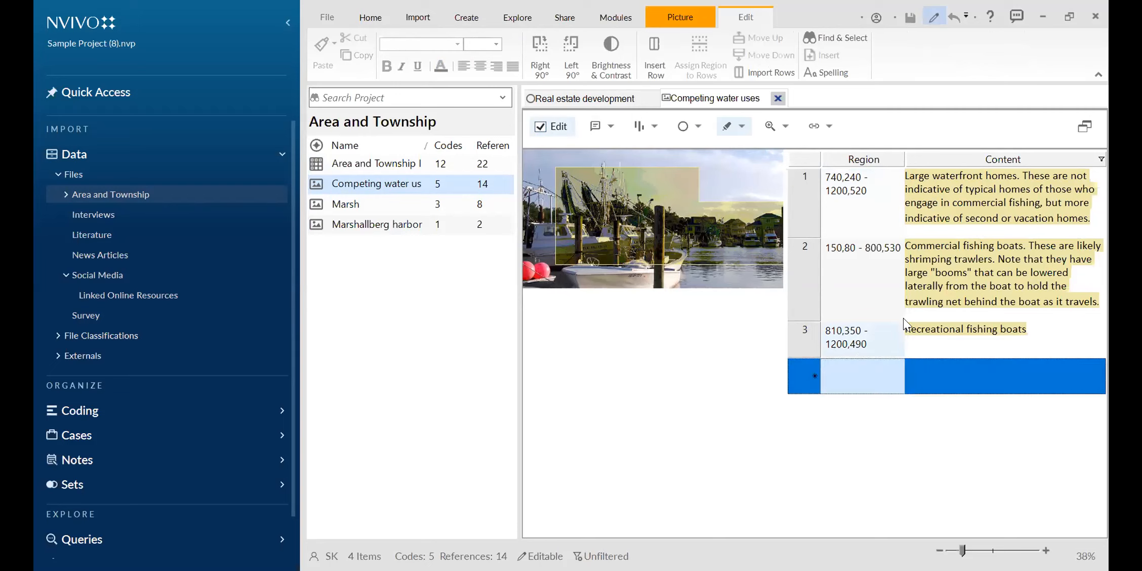
{"action": "left_click", "coordinate": [925, 332]}
{"action": "left_click", "coordinate": [890, 378]}
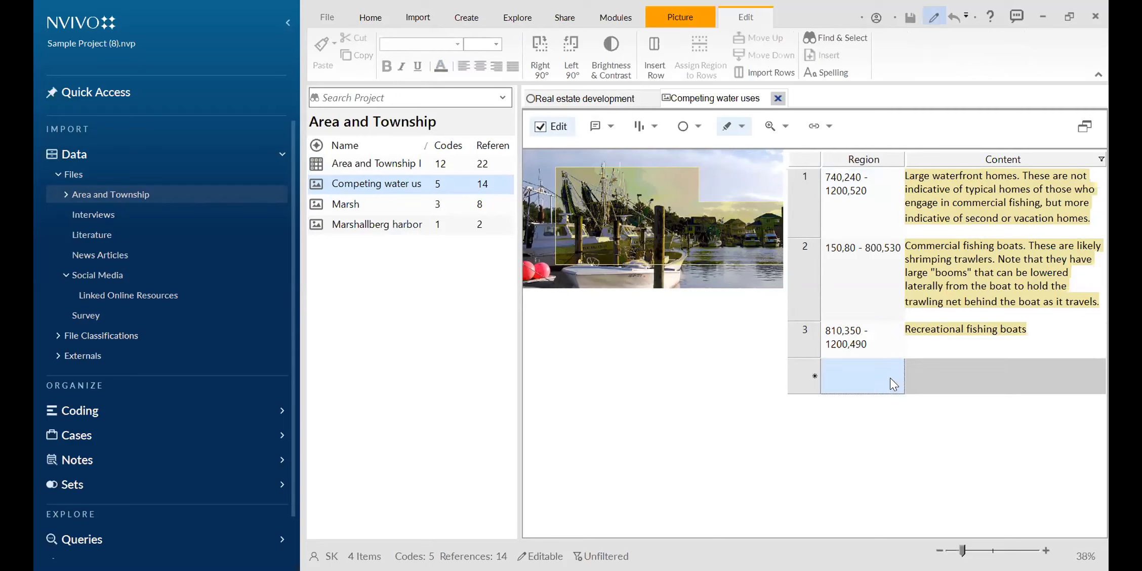
{"action": "left_click", "coordinate": [945, 370]}
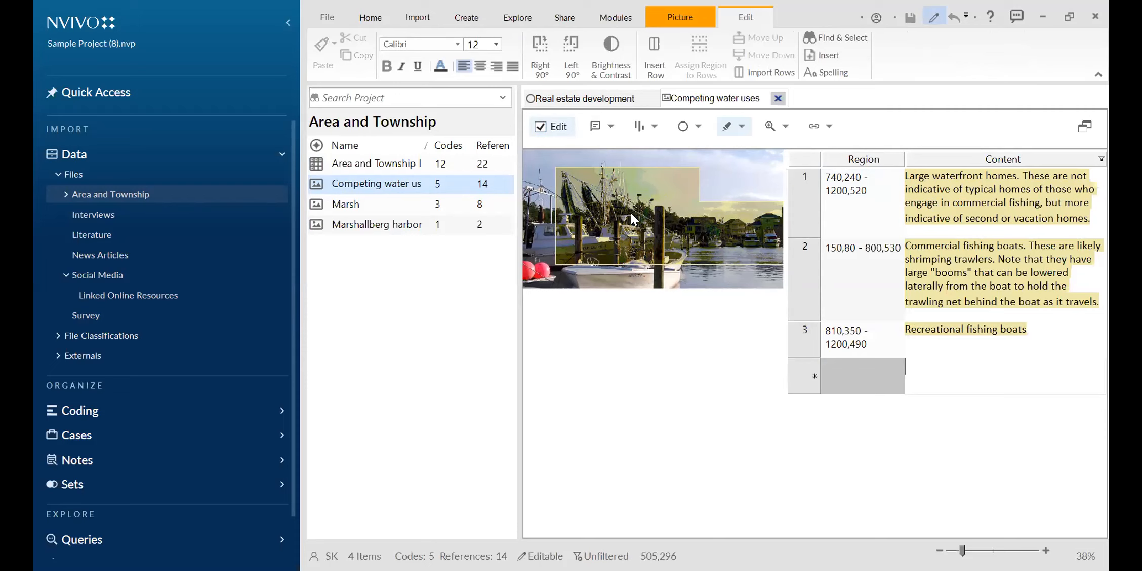
{"action": "right_click", "coordinate": [886, 381]}
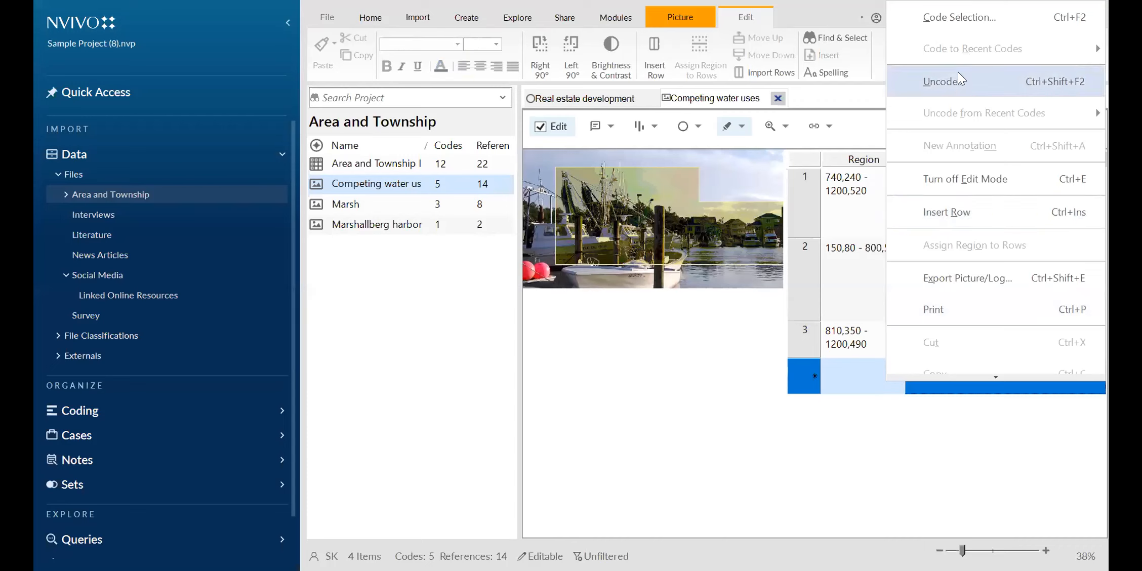
{"action": "key", "text": "Escape"}
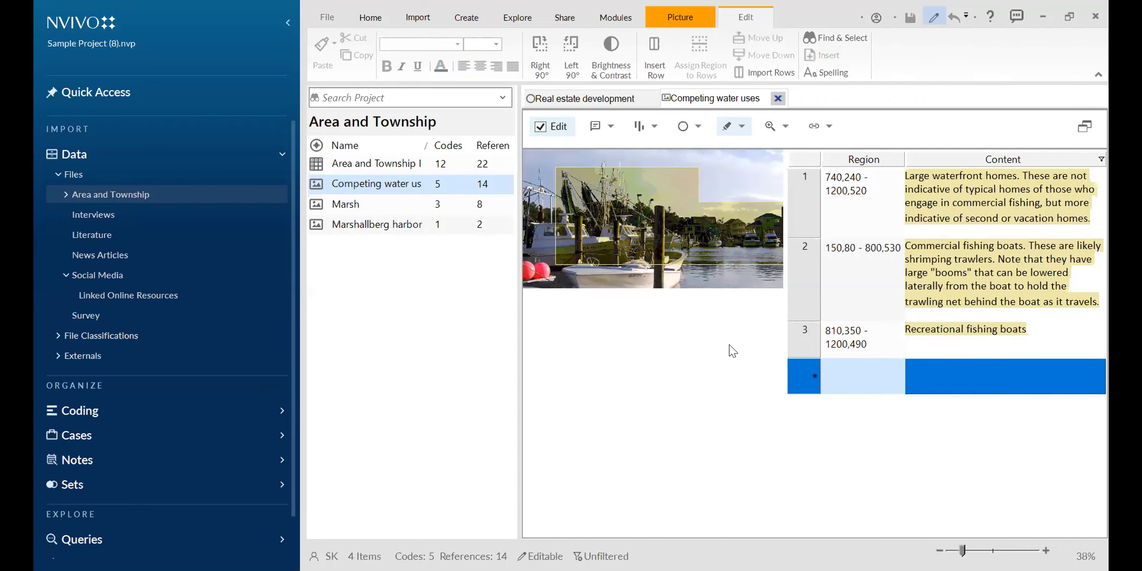
- Go through the regions of the picture's three existing log entries one by one
{"action": "left_click", "coordinate": [1015, 219]}
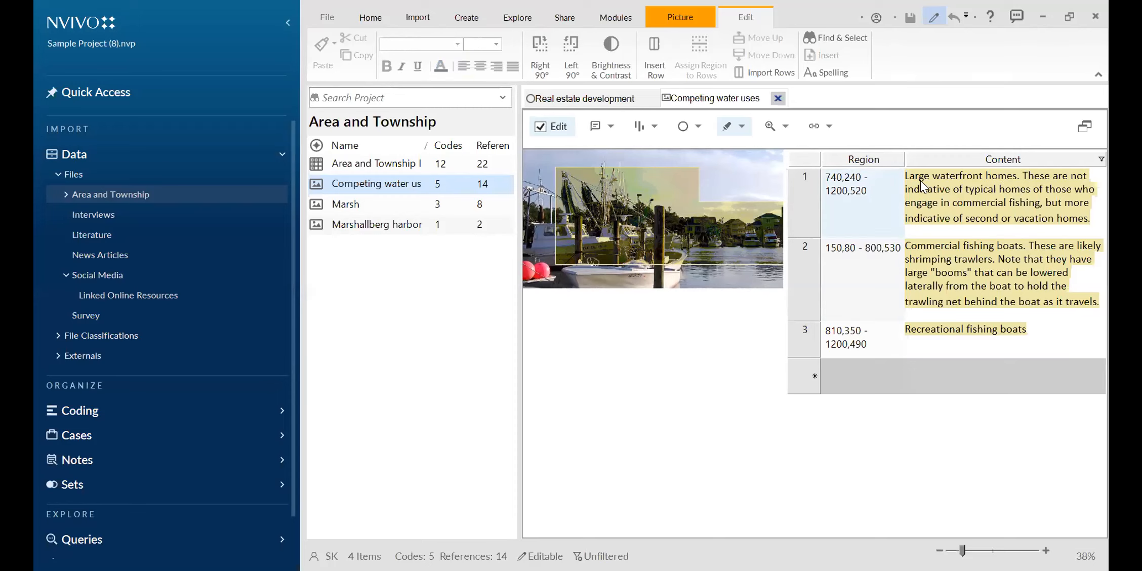
{"action": "left_click", "coordinate": [861, 208]}
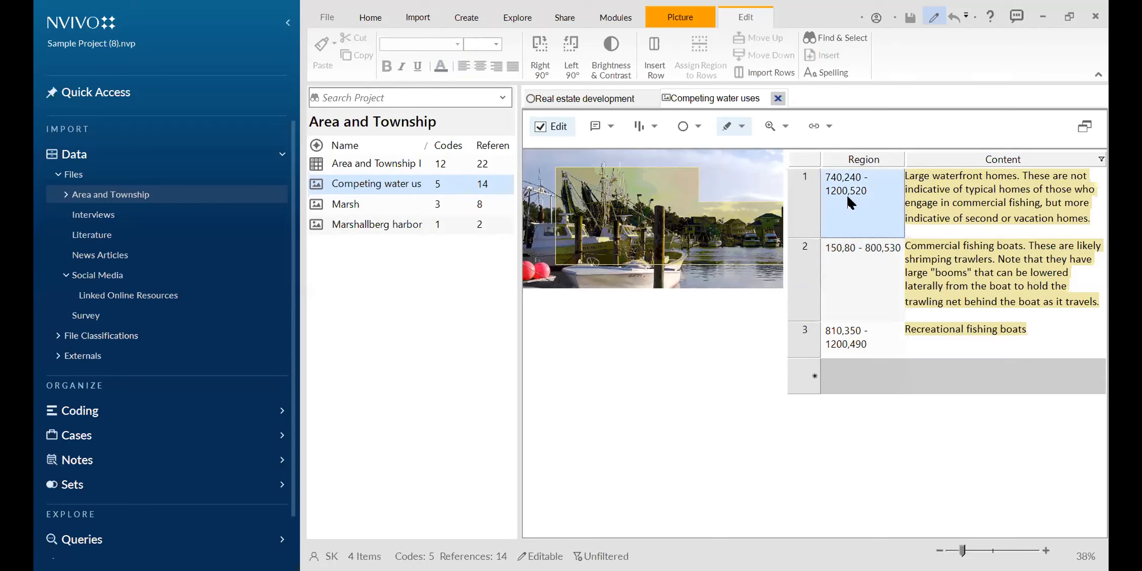
{"action": "left_click", "coordinate": [853, 272]}
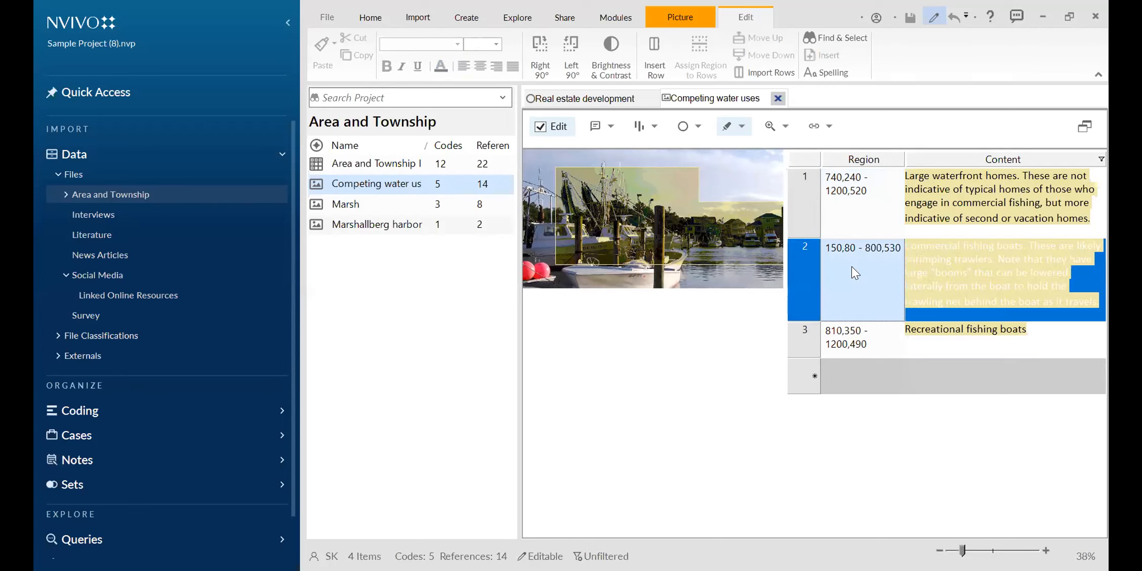
{"action": "left_click", "coordinate": [880, 348]}
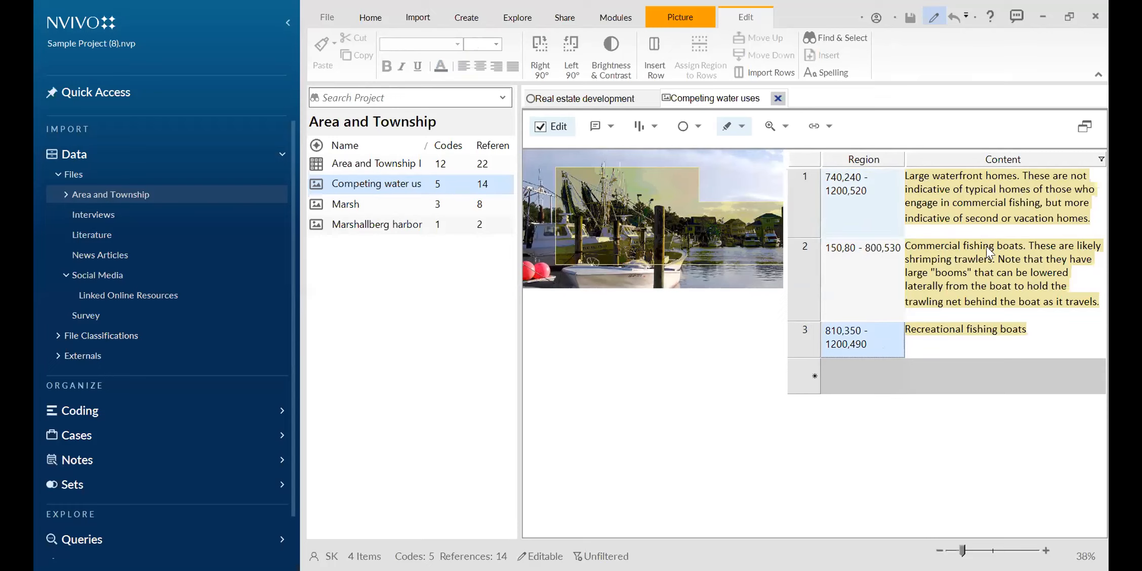
- View the "Marsh" and "Marshallberg harbor" pictures with their log text, and close all three open pictures
{"action": "left_click", "coordinate": [337, 205]}
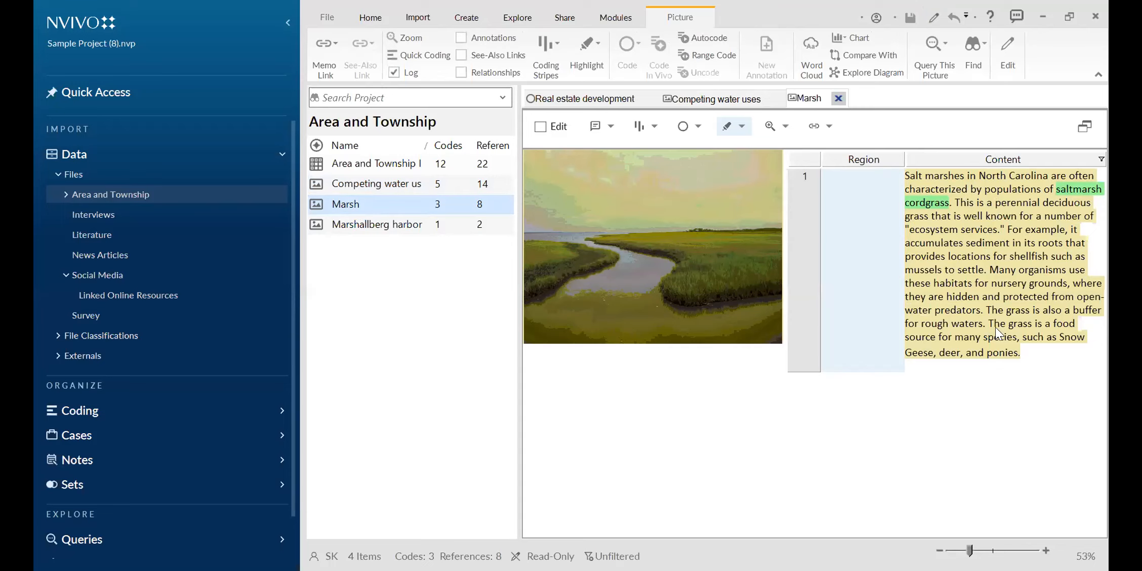
{"action": "double_click", "coordinate": [381, 226]}
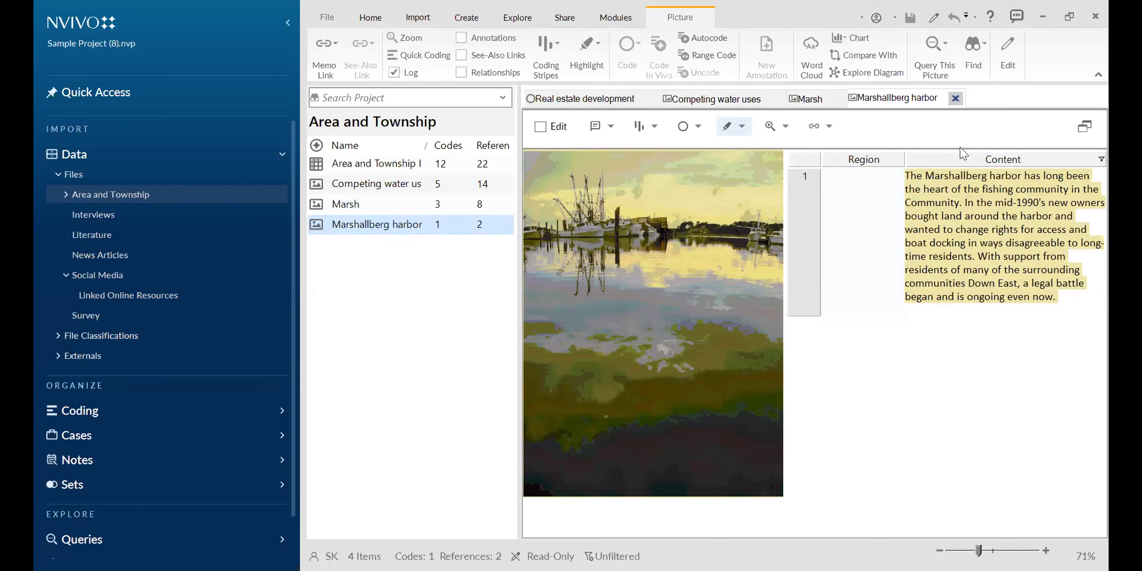
{"action": "left_click", "coordinate": [955, 99]}
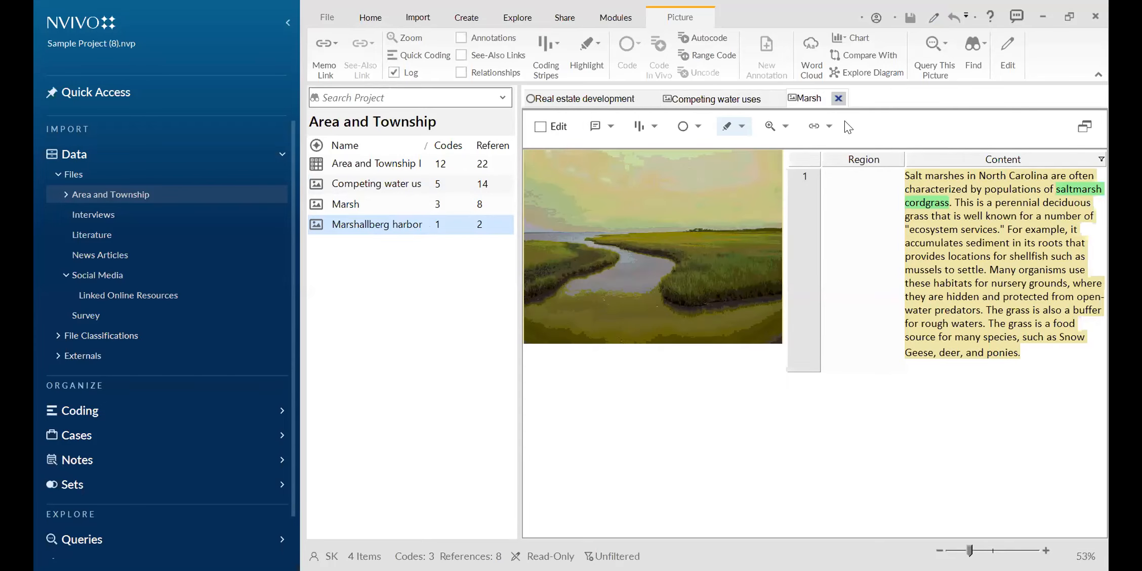
{"action": "left_click", "coordinate": [838, 98]}
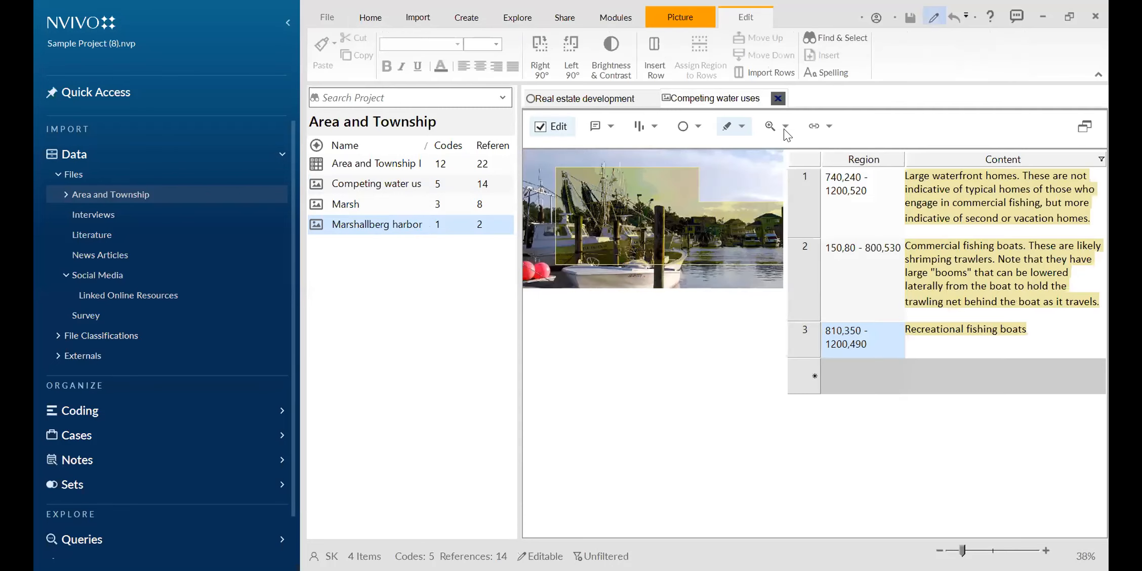
{"action": "left_click", "coordinate": [777, 99]}
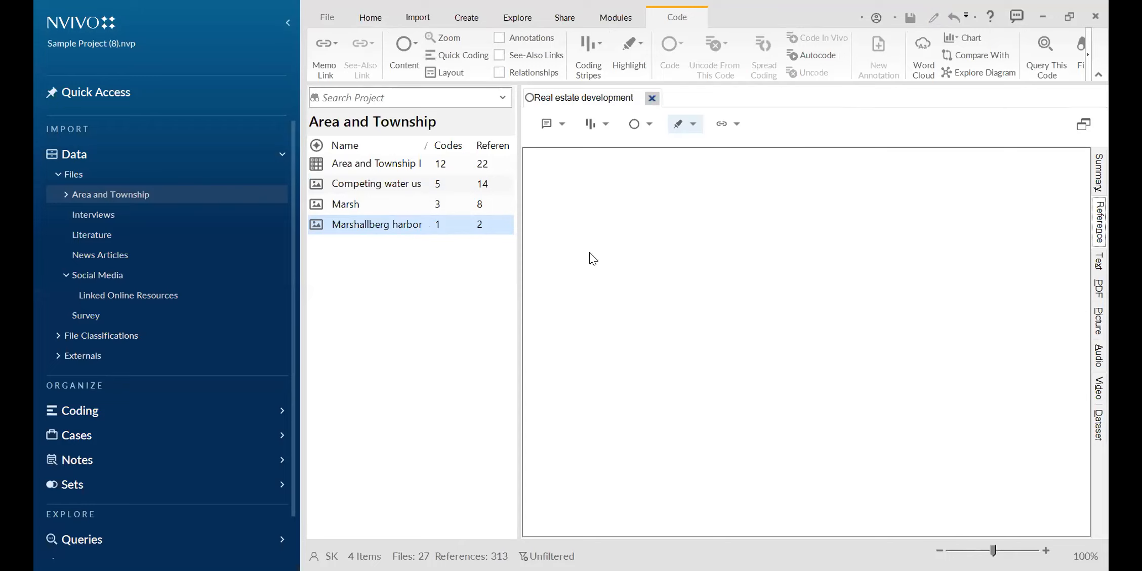
- Open the first interview document in the Interviews folder and skim its opening questions and answers
{"action": "left_click", "coordinate": [92, 216]}
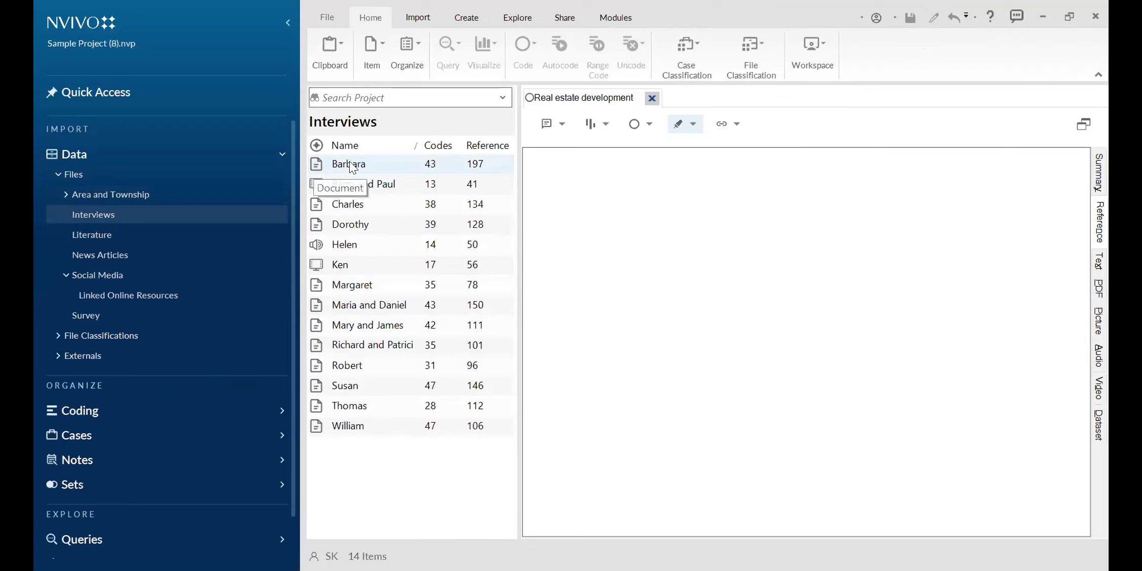
{"action": "double_click", "coordinate": [378, 163]}
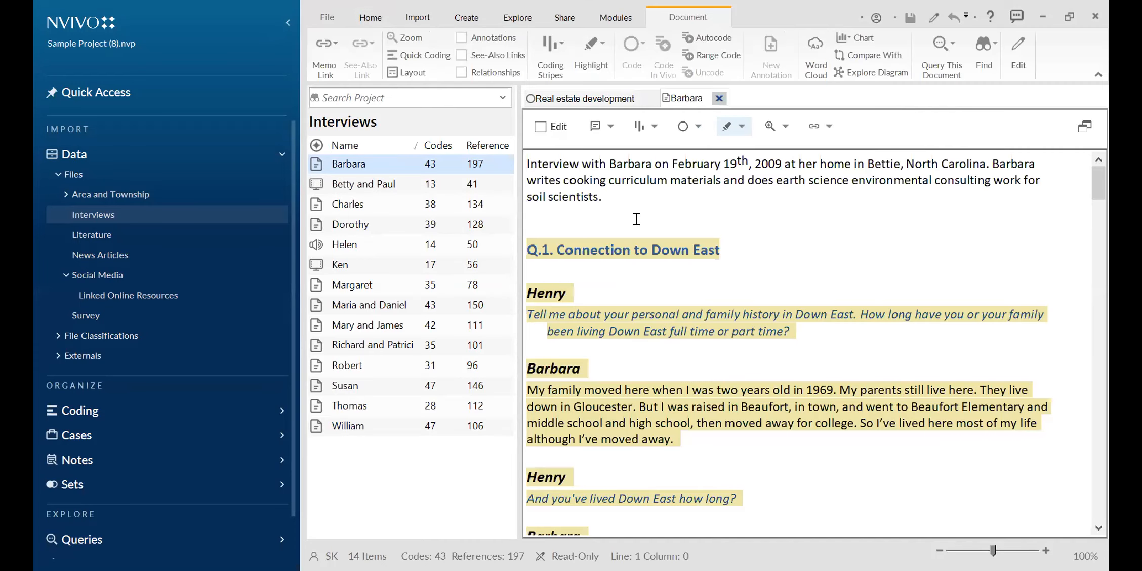
{"action": "scroll", "coordinate": [653, 273], "scroll_direction": "down", "scroll_amount": 6}
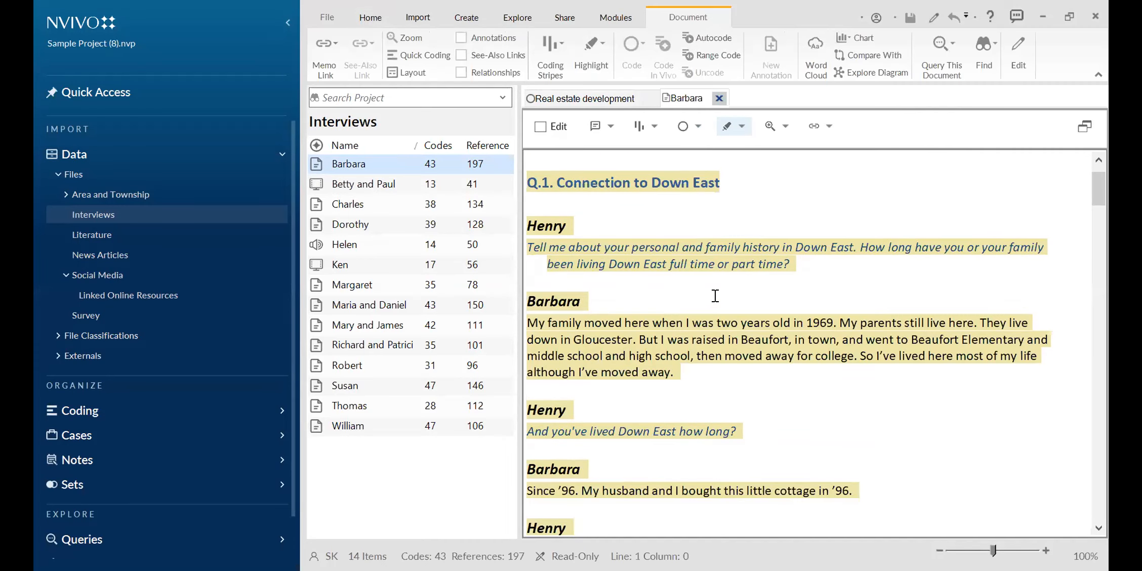
{"action": "scroll", "coordinate": [660, 274], "scroll_direction": "up", "scroll_amount": 6}
{"action": "scroll", "coordinate": [663, 272], "scroll_direction": "down", "scroll_amount": 7}
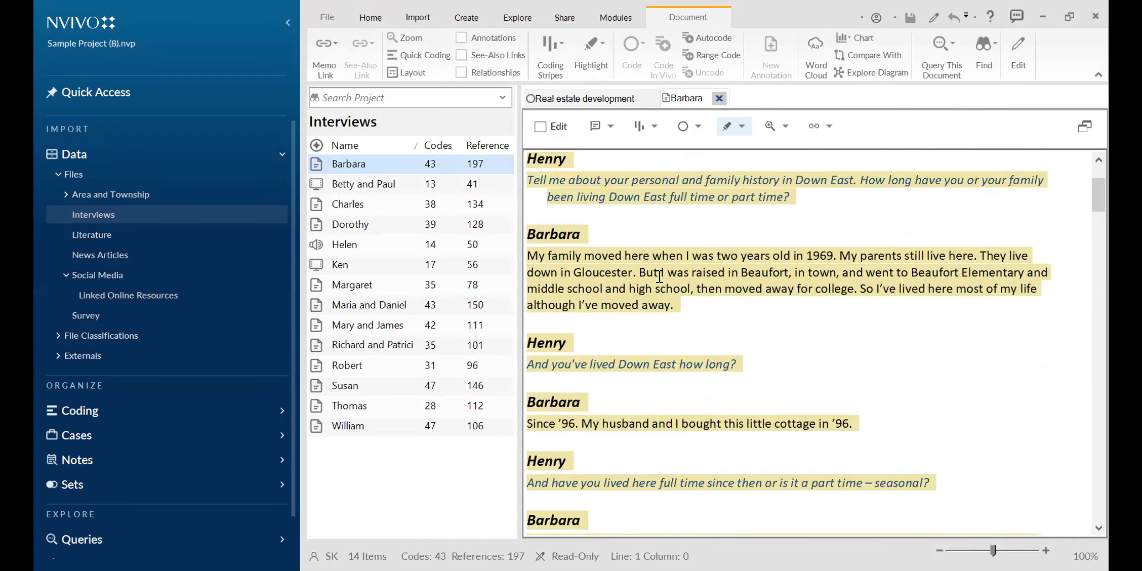
{"action": "scroll", "coordinate": [661, 268], "scroll_direction": "down", "scroll_amount": 12}
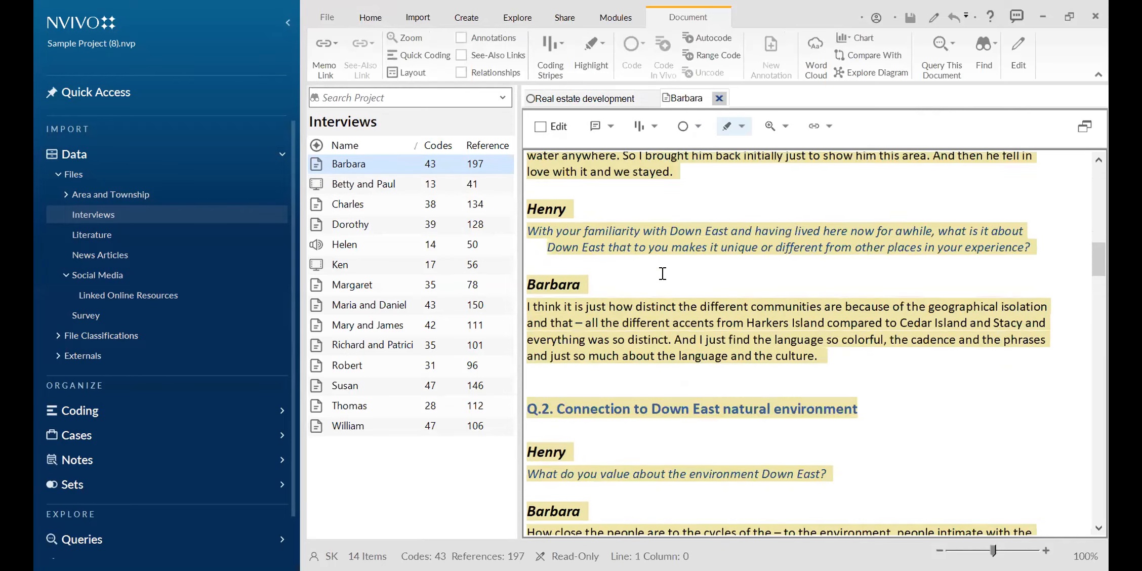
{"action": "scroll", "coordinate": [643, 279], "scroll_direction": "up", "scroll_amount": 9}
{"action": "scroll", "coordinate": [632, 283], "scroll_direction": "up", "scroll_amount": 8}
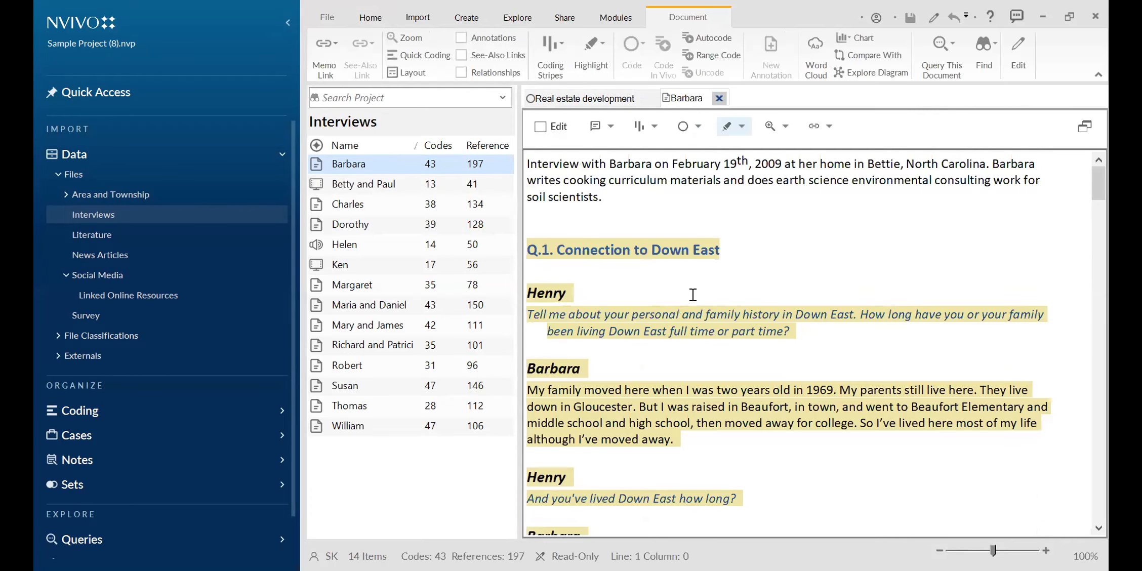
- Turn on editing for the interview document and place the cursor in the first question under "Q.1. Connection to Down East"
{"action": "left_click_drag", "start_coordinate": [528, 246], "coordinate": [678, 441]}
{"action": "left_click", "coordinate": [772, 295]}
{"action": "left_click", "coordinate": [783, 264]}
{"action": "left_click", "coordinate": [688, 314]}
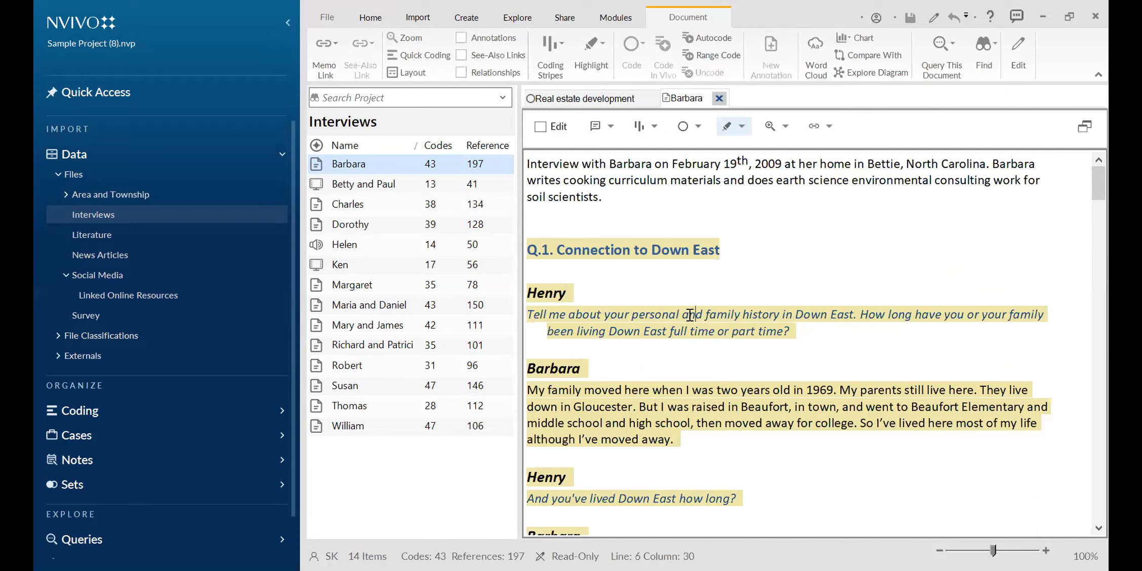
{"action": "left_click", "coordinate": [647, 129]}
{"action": "left_click", "coordinate": [601, 314]}
{"action": "left_click", "coordinate": [602, 315]}
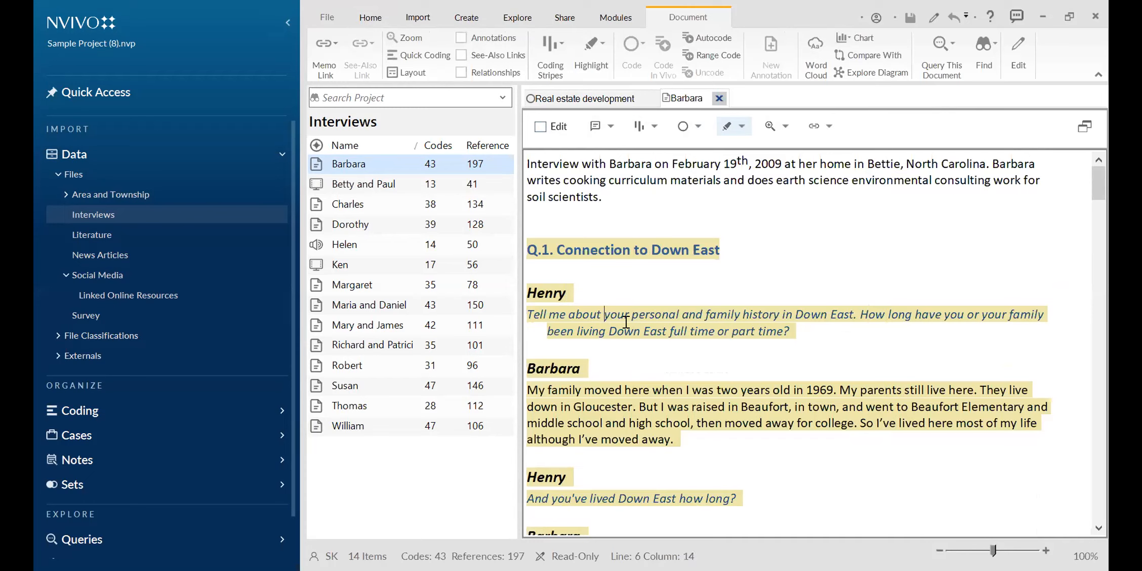
{"action": "left_click", "coordinate": [540, 127]}
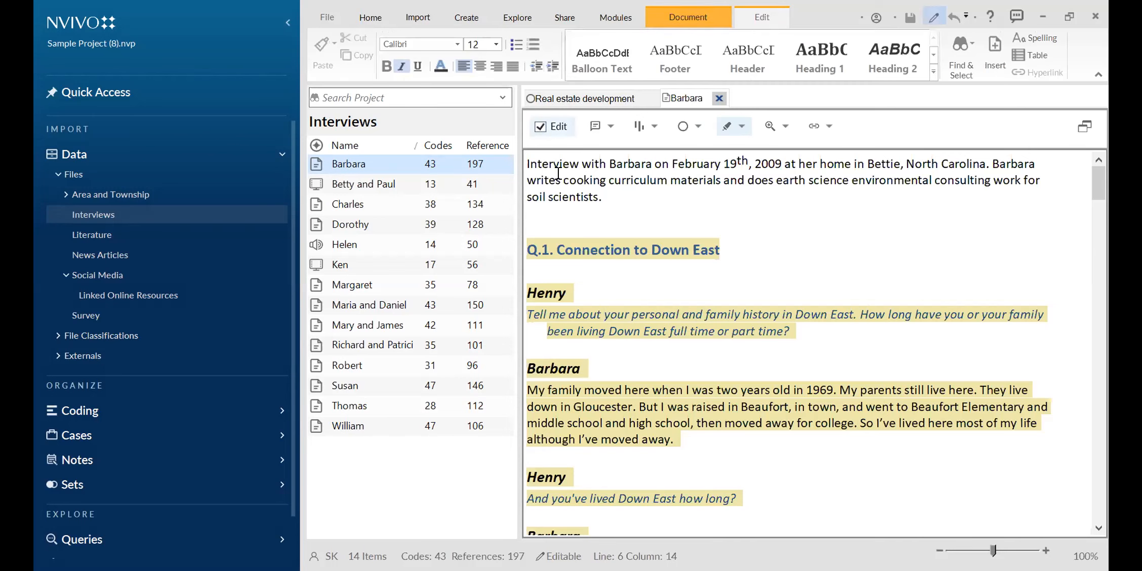
{"action": "left_click", "coordinate": [617, 314]}
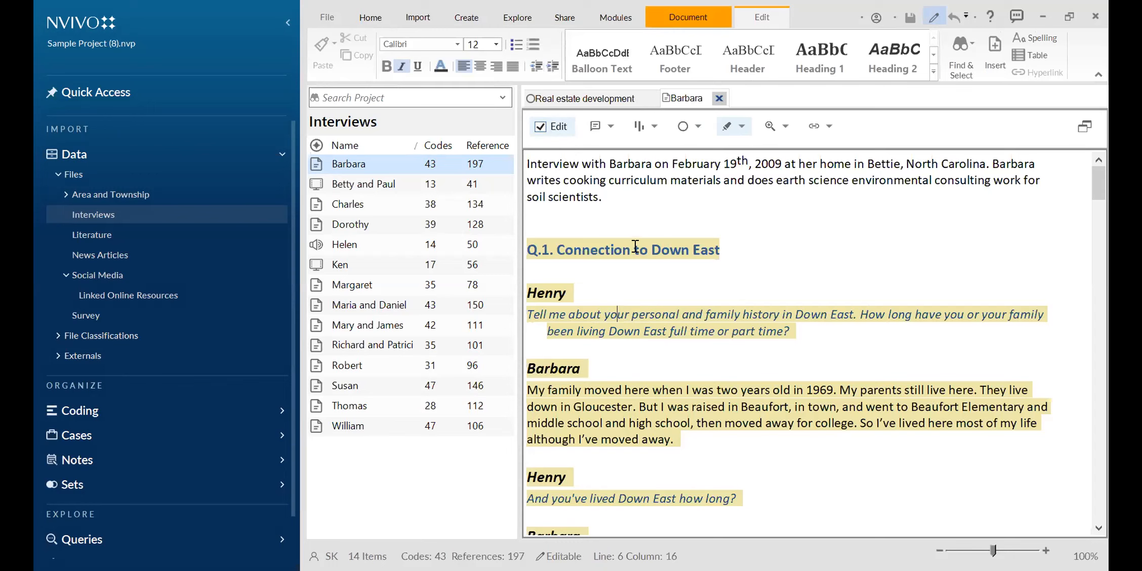
- Show coding stripes for all coding in the interview document and check the stripe display options
{"action": "left_click", "coordinate": [539, 126]}
{"action": "left_click", "coordinate": [612, 127]}
{"action": "left_click", "coordinate": [631, 149]}
{"action": "left_click", "coordinate": [654, 127]}
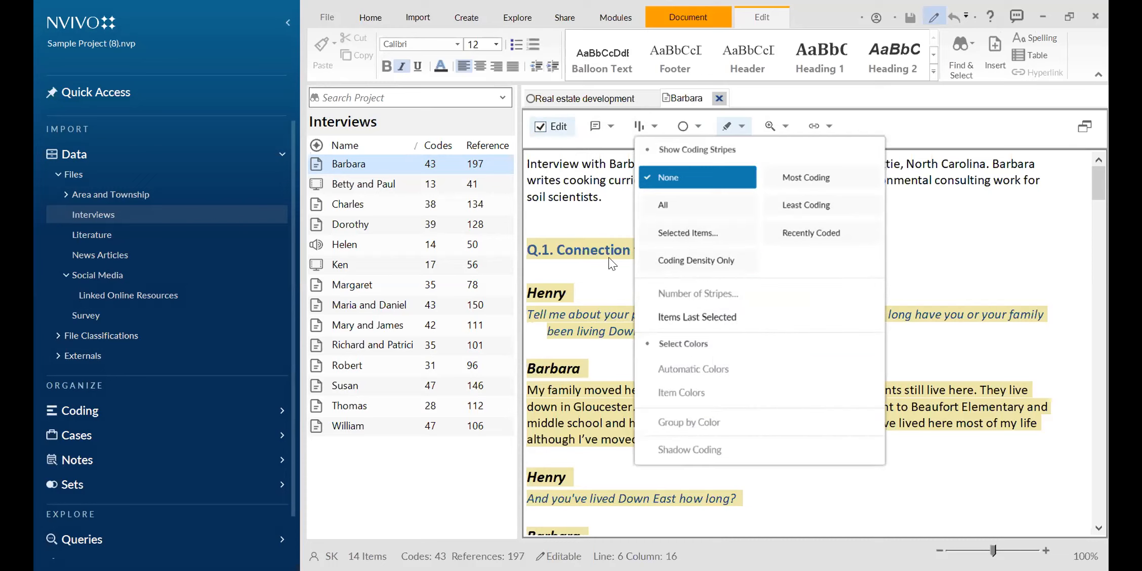
{"action": "left_click", "coordinate": [602, 200]}
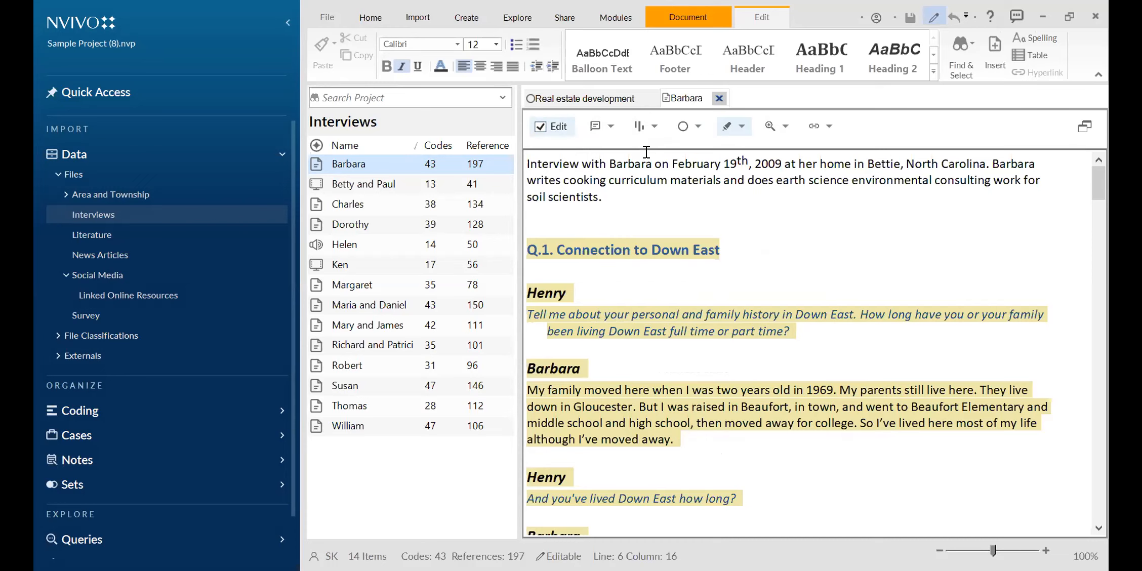
{"action": "left_click", "coordinate": [654, 124]}
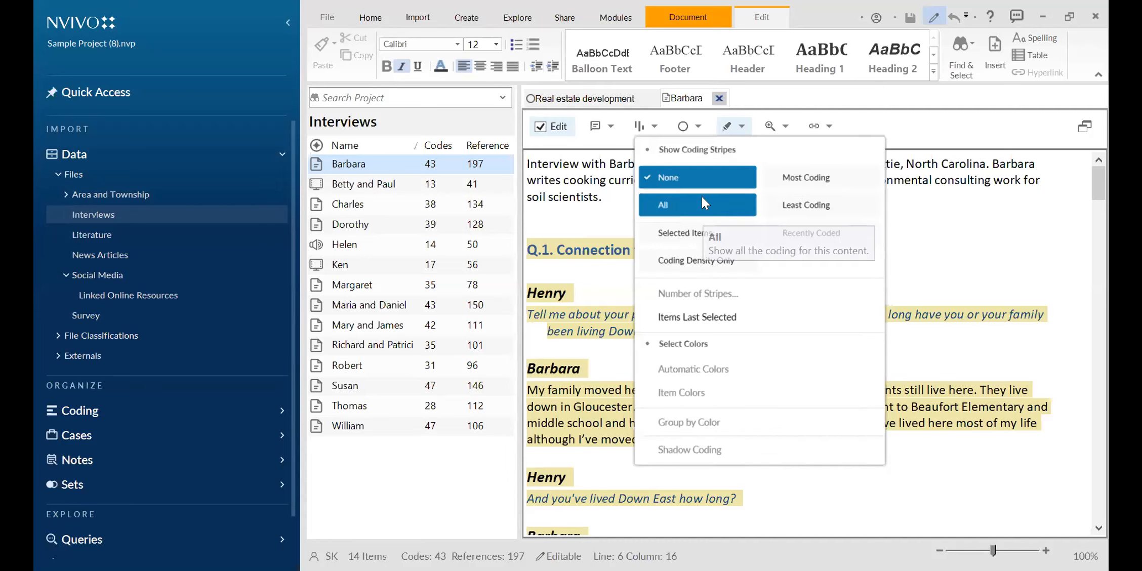
{"action": "left_click", "coordinate": [684, 203]}
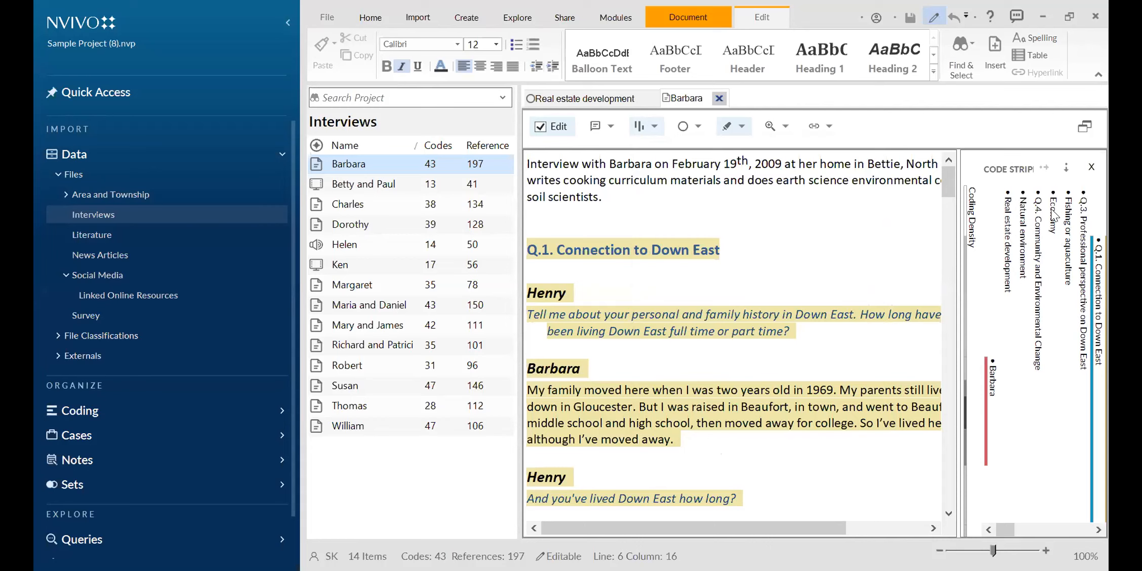
{"action": "left_click", "coordinate": [655, 127]}
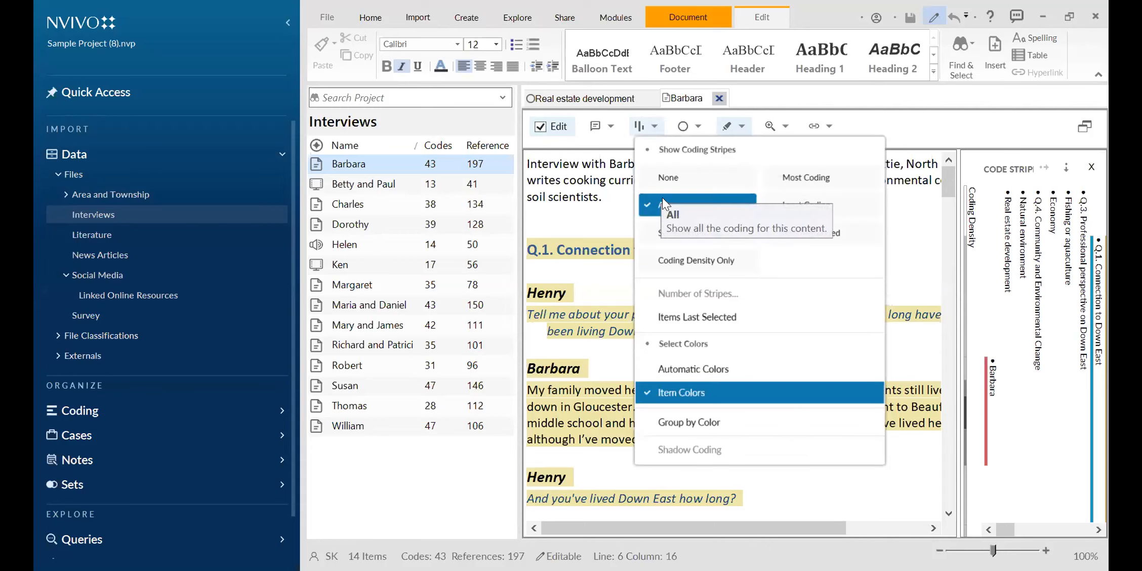
{"action": "left_click", "coordinate": [616, 214]}
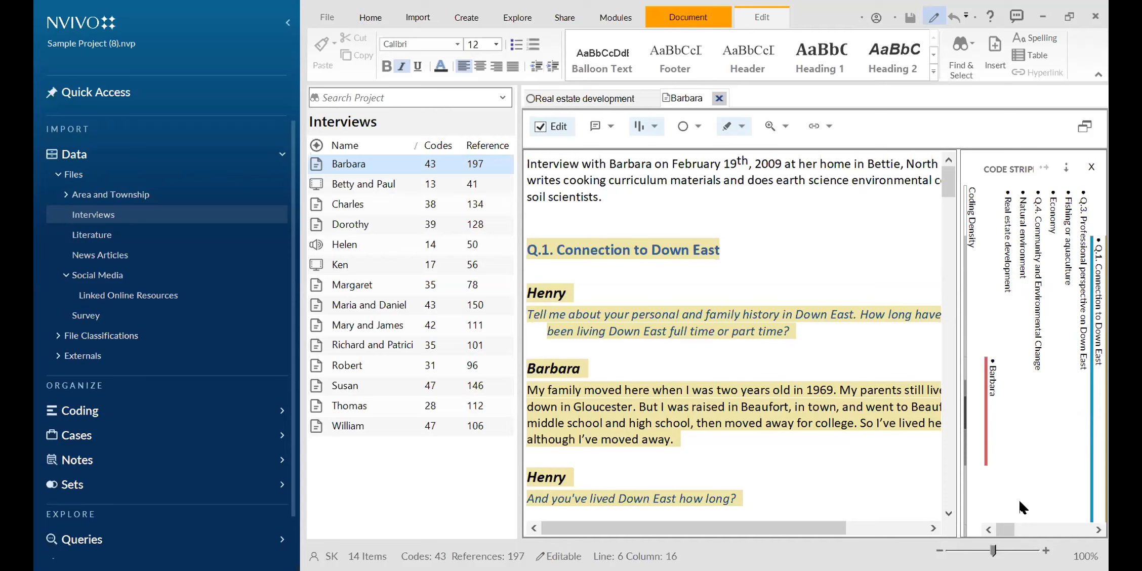
- Look through the document's code stripes with vertical labels, including "Local connection" and "Local identity"
{"action": "left_click_drag", "start_coordinate": [1007, 525], "coordinate": [1016, 524]}
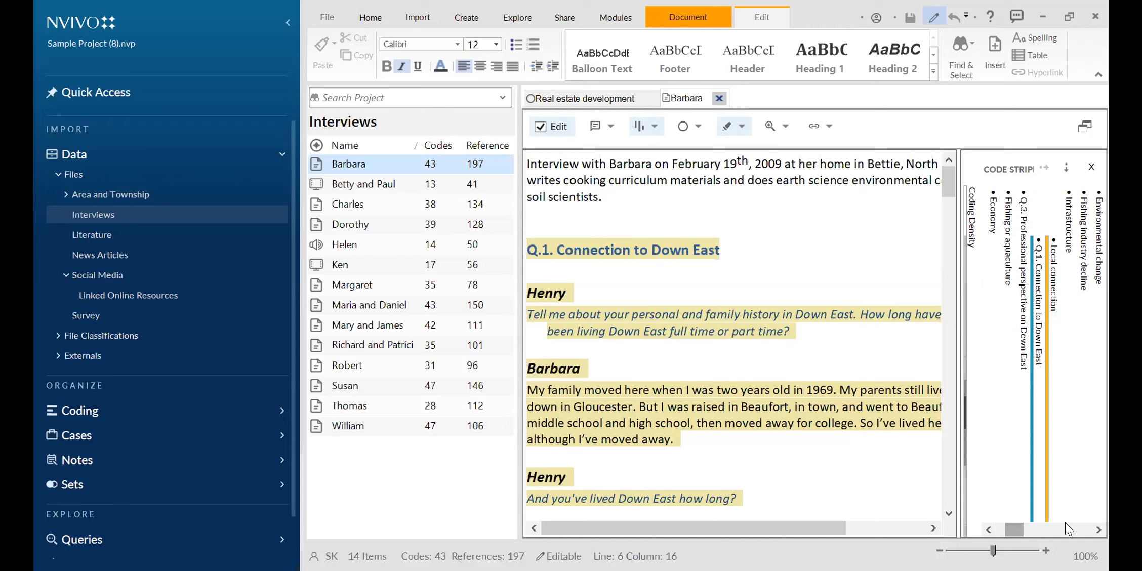
{"action": "left_click", "coordinate": [1055, 301]}
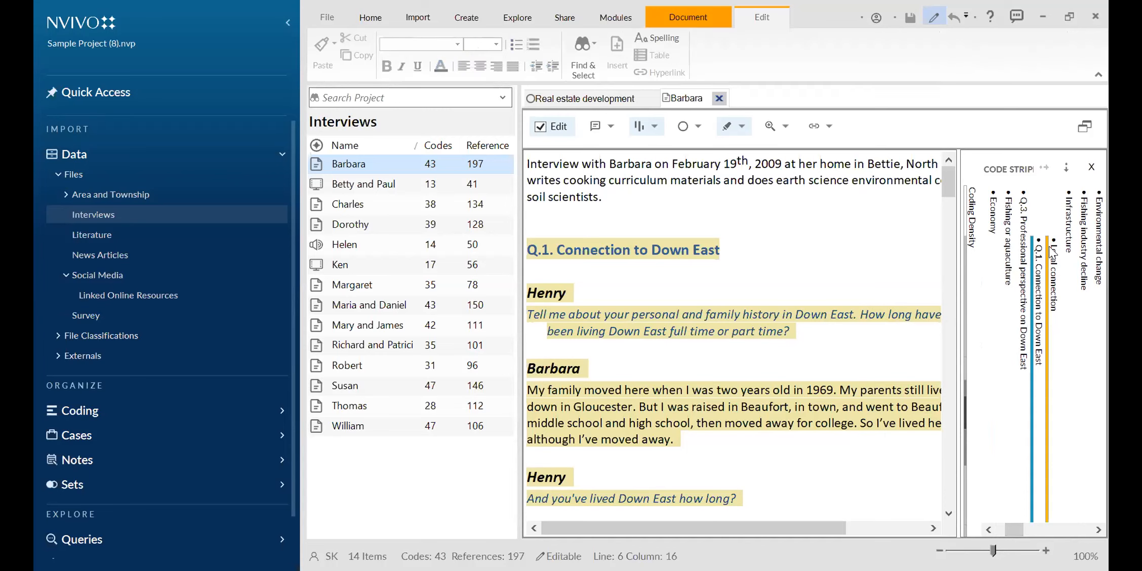
{"action": "left_click", "coordinate": [1097, 530]}
{"action": "left_click_drag", "start_coordinate": [1098, 529], "coordinate": [1044, 531]}
{"action": "left_click", "coordinate": [1077, 530]}
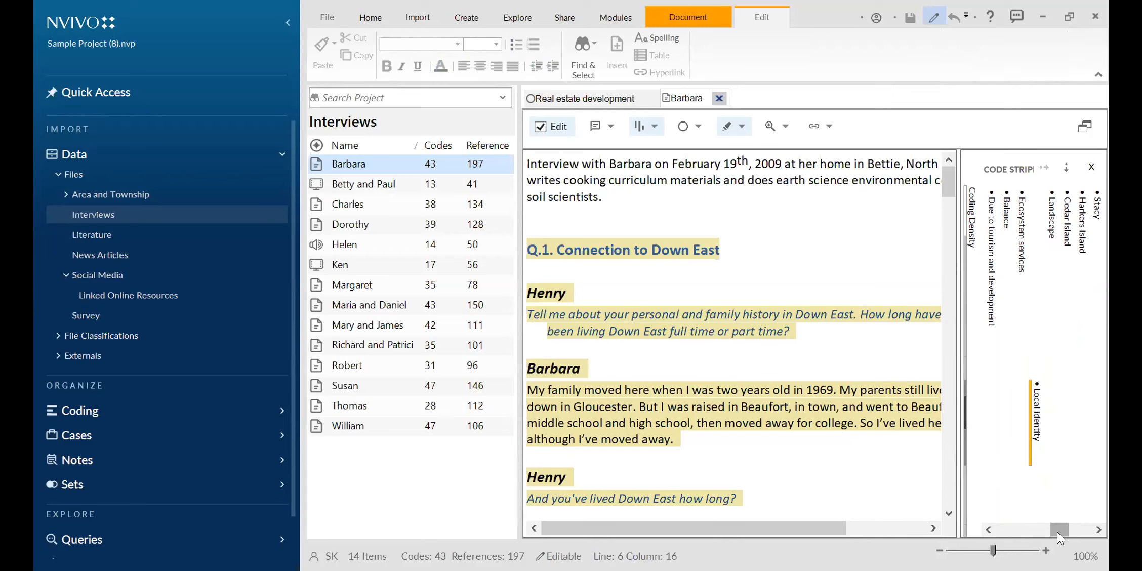
{"action": "left_click_drag", "start_coordinate": [1057, 532], "coordinate": [1072, 529]}
- Set the code stripe labels to horizontal text and look through the stripes up to the last ones
{"action": "left_click", "coordinate": [1045, 168]}
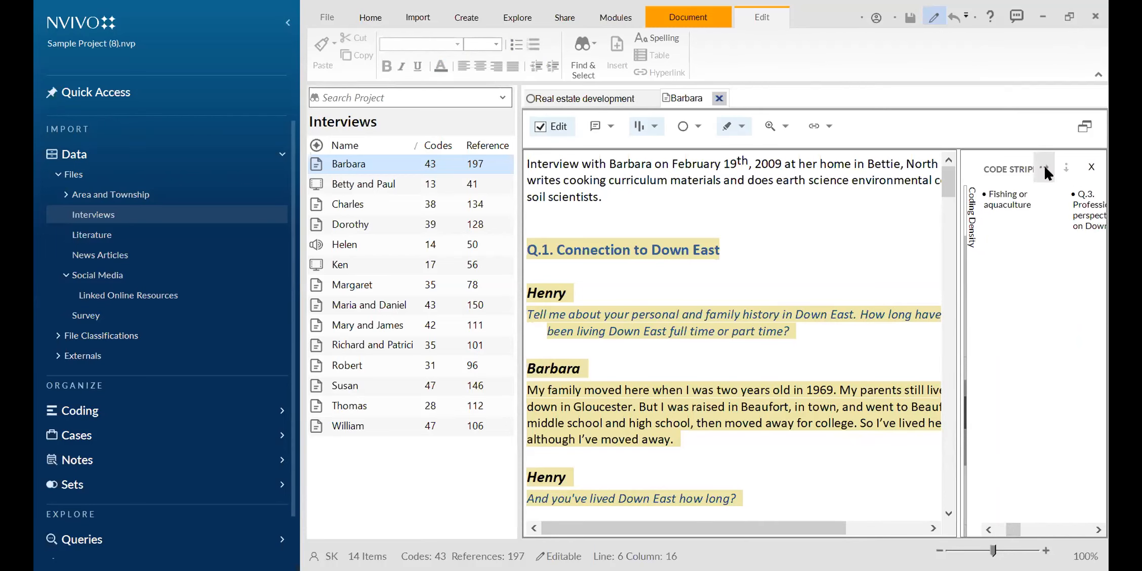
{"action": "left_click", "coordinate": [993, 525]}
{"action": "left_click_drag", "start_coordinate": [1015, 524], "coordinate": [1036, 526]}
{"action": "left_click", "coordinate": [1097, 530]}
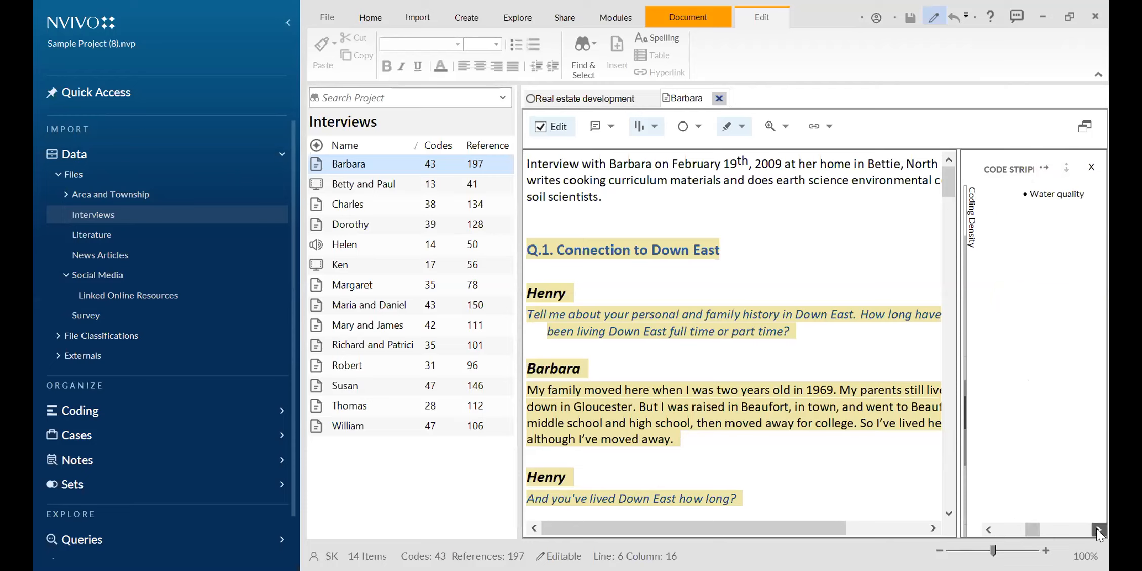
{"action": "left_click", "coordinate": [1076, 529]}
{"action": "left_click", "coordinate": [1077, 529]}
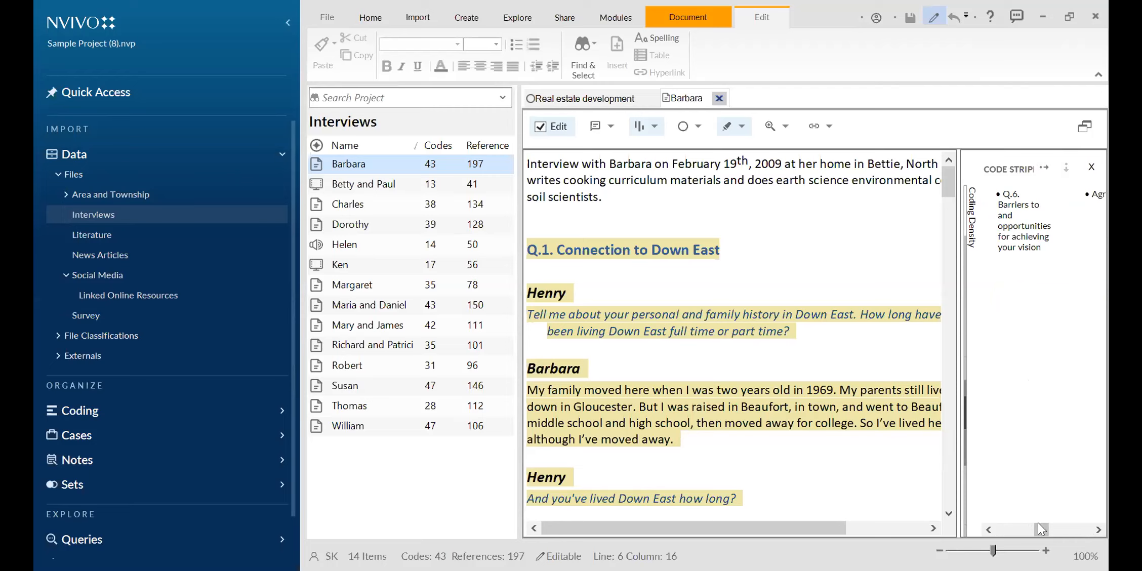
{"action": "left_click_drag", "start_coordinate": [1059, 526], "coordinate": [1064, 526]}
{"action": "left_click", "coordinate": [1098, 529]}
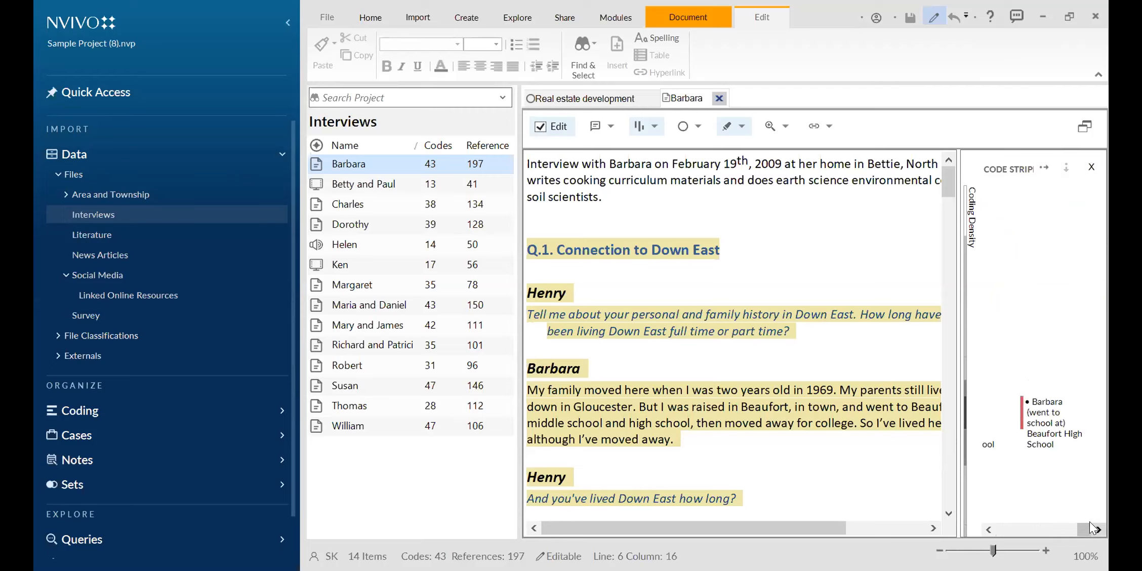
{"action": "left_click", "coordinate": [1036, 529]}
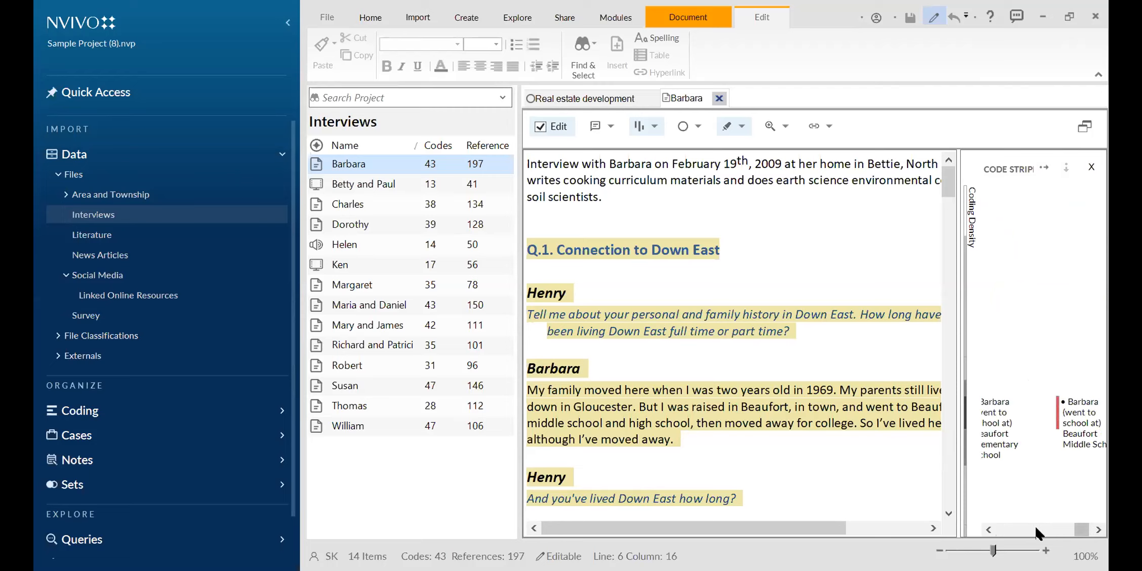
- Go back through the horizontally labelled code stripes to the first one beside the coding density bar
{"action": "left_click", "coordinate": [1000, 531]}
{"action": "left_click", "coordinate": [999, 531]}
{"action": "left_click", "coordinate": [998, 531]}
{"action": "left_click", "coordinate": [998, 530]}
{"action": "left_click", "coordinate": [999, 529]}
{"action": "left_click", "coordinate": [998, 529]}
{"action": "left_click", "coordinate": [998, 529]}
{"action": "left_click", "coordinate": [998, 529]}
{"action": "left_click", "coordinate": [998, 529]}
{"action": "left_click", "coordinate": [998, 529]}
{"action": "left_click", "coordinate": [998, 528]}
{"action": "left_click", "coordinate": [998, 528]}
{"action": "left_click", "coordinate": [998, 528]}
{"action": "left_click", "coordinate": [999, 528]}
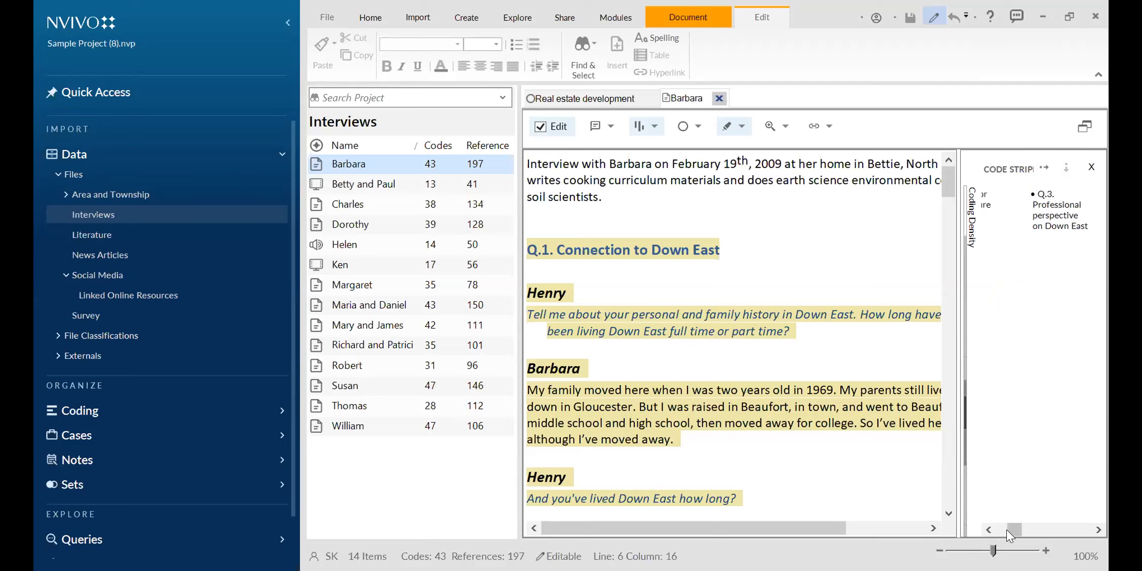
{"action": "left_click", "coordinate": [1048, 526]}
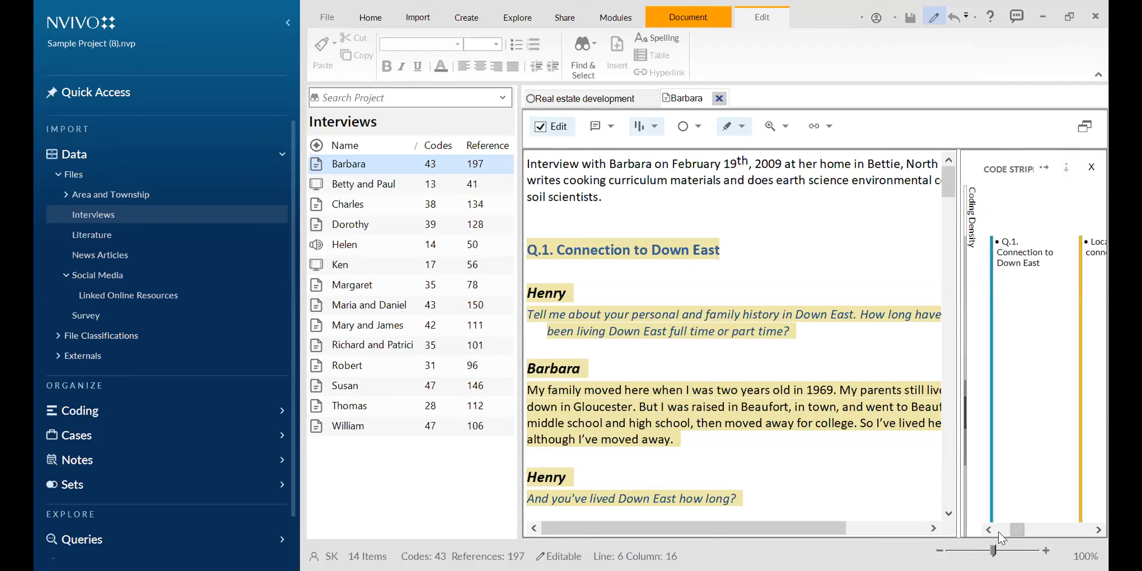
{"action": "left_click", "coordinate": [999, 532]}
{"action": "left_click", "coordinate": [998, 531]}
{"action": "left_click", "coordinate": [998, 531]}
{"action": "left_click", "coordinate": [998, 531]}
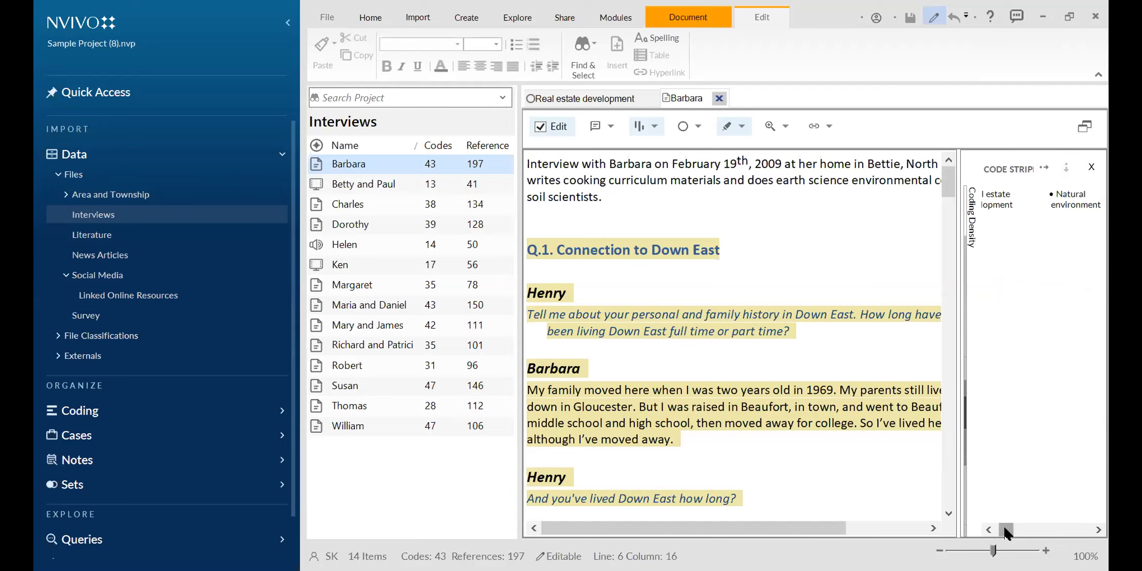
{"action": "left_click", "coordinate": [990, 528]}
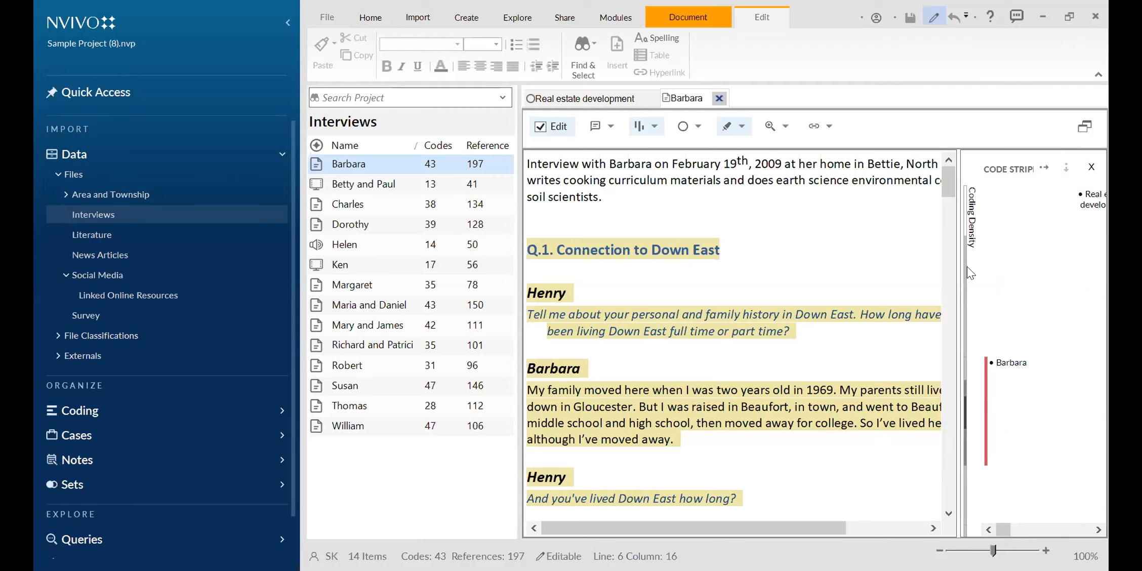
- Compare vertical and horizontal code stripe labels once more, and close the coding stripes display
{"action": "left_click", "coordinate": [758, 314]}
{"action": "left_click", "coordinate": [1065, 168]}
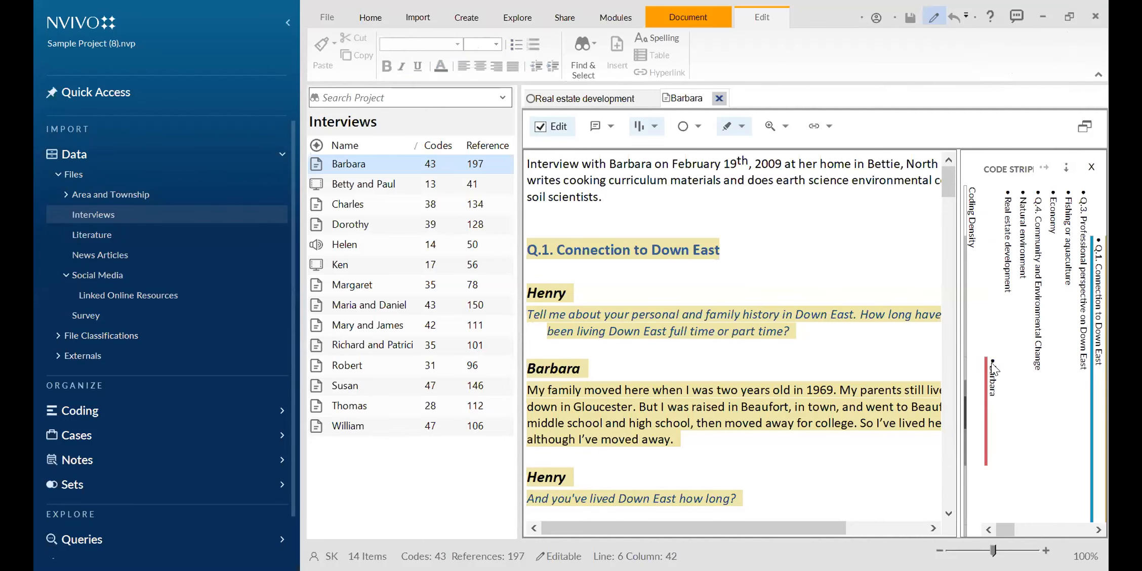
{"action": "left_click", "coordinate": [1043, 167]}
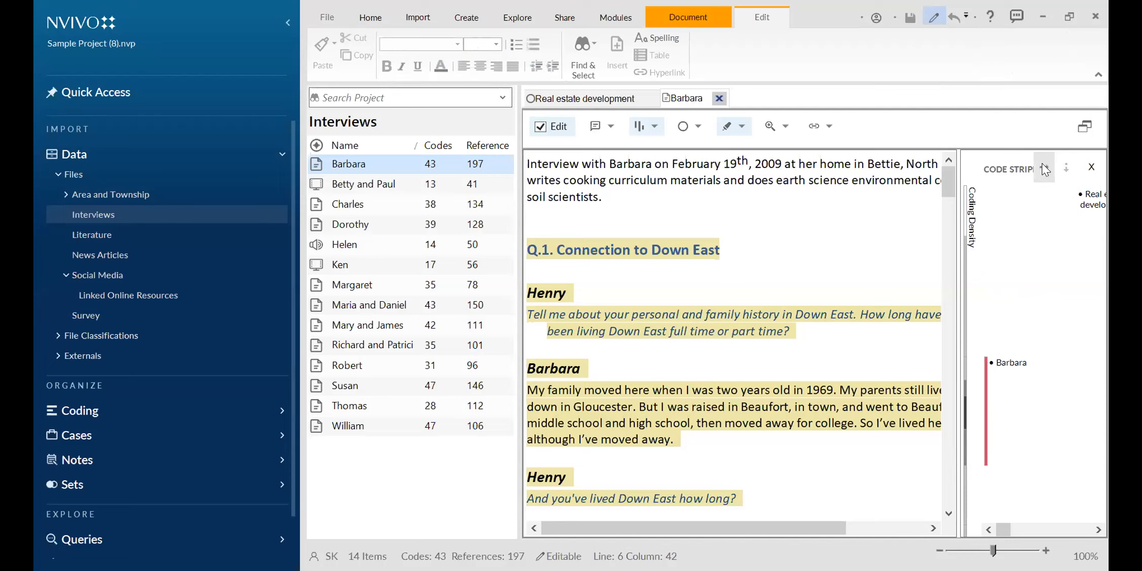
{"action": "mouse_move", "coordinate": [1003, 528]}
{"action": "left_mouse_down"}
{"action": "mouse_move", "coordinate": [1021, 533]}
{"action": "mouse_move", "coordinate": [1005, 529]}
{"action": "left_mouse_up"}
{"action": "left_click", "coordinate": [1091, 168]}
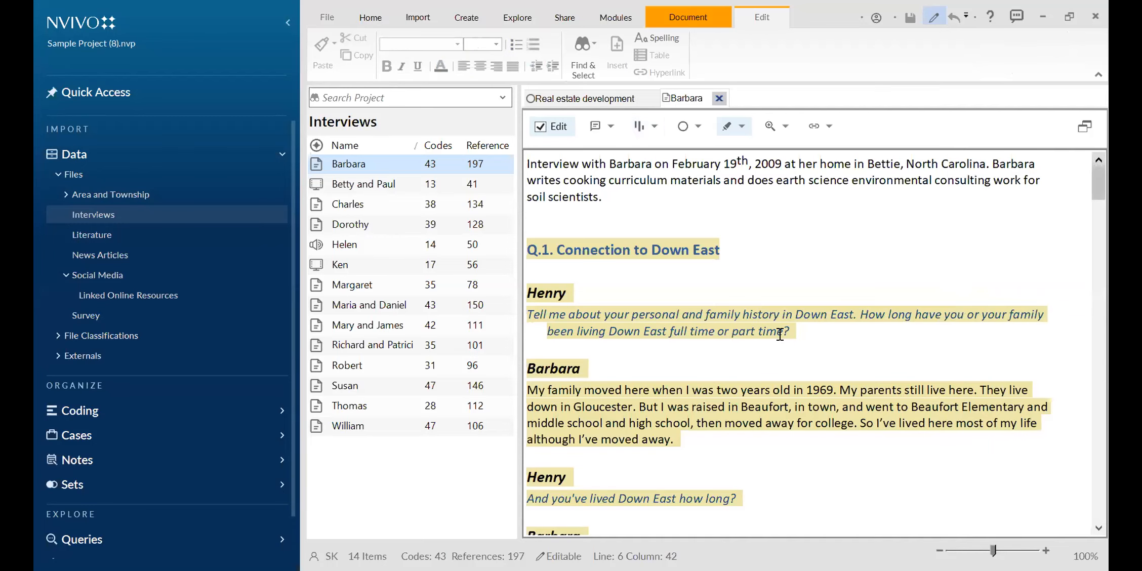
- Examine the options for coding stripes, coding and highlighting in the interview document without changing any of them
{"action": "left_click", "coordinate": [654, 125]}
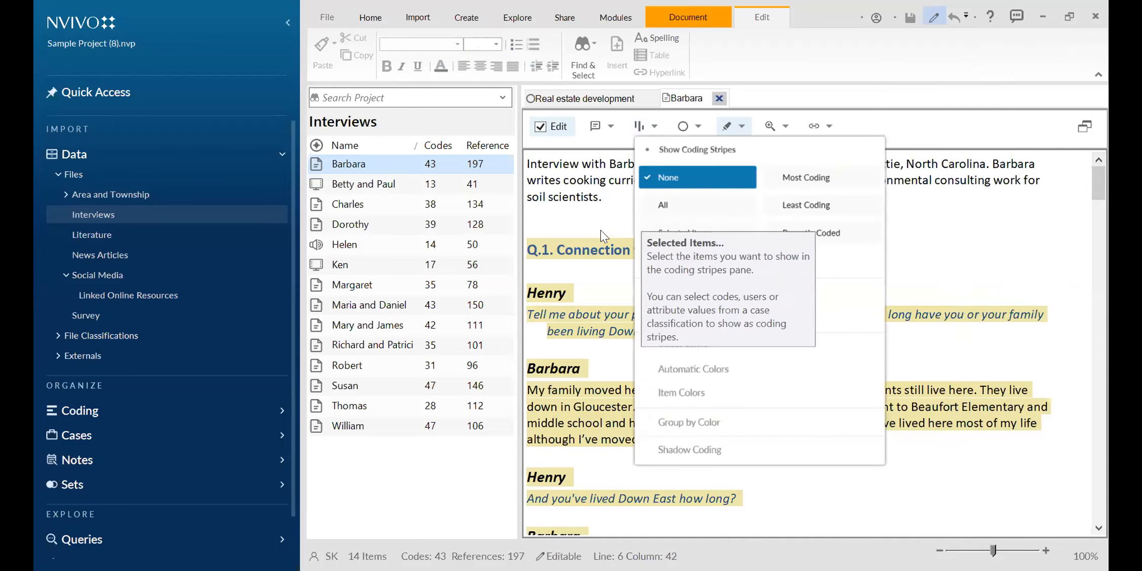
{"action": "key", "text": "Escape"}
{"action": "left_click", "coordinate": [742, 126]}
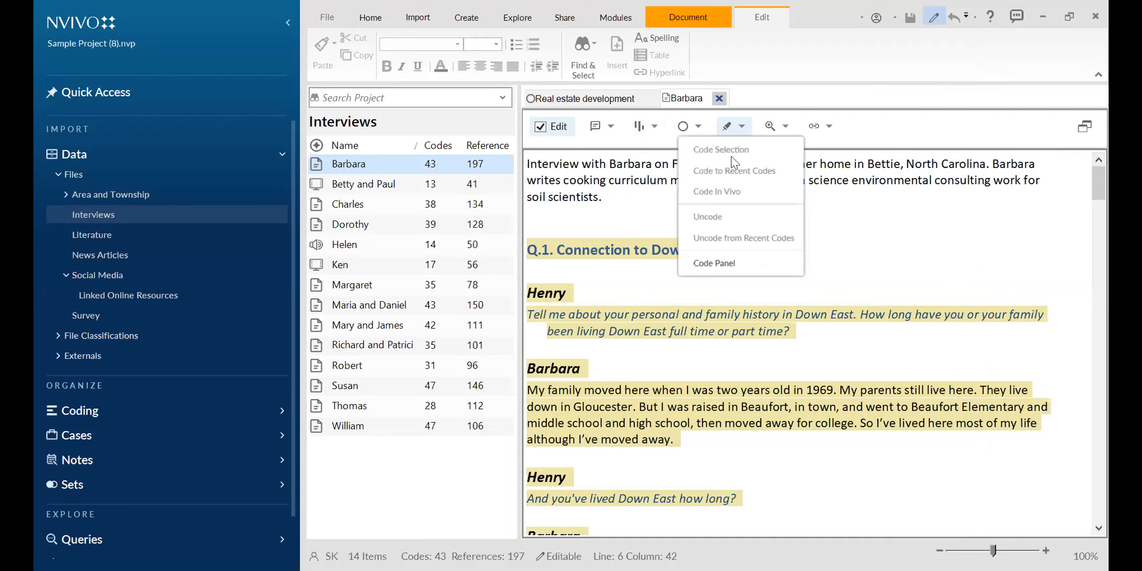
{"action": "key", "text": "Escape"}
{"action": "left_click", "coordinate": [697, 125]}
{"action": "key", "text": "Escape"}
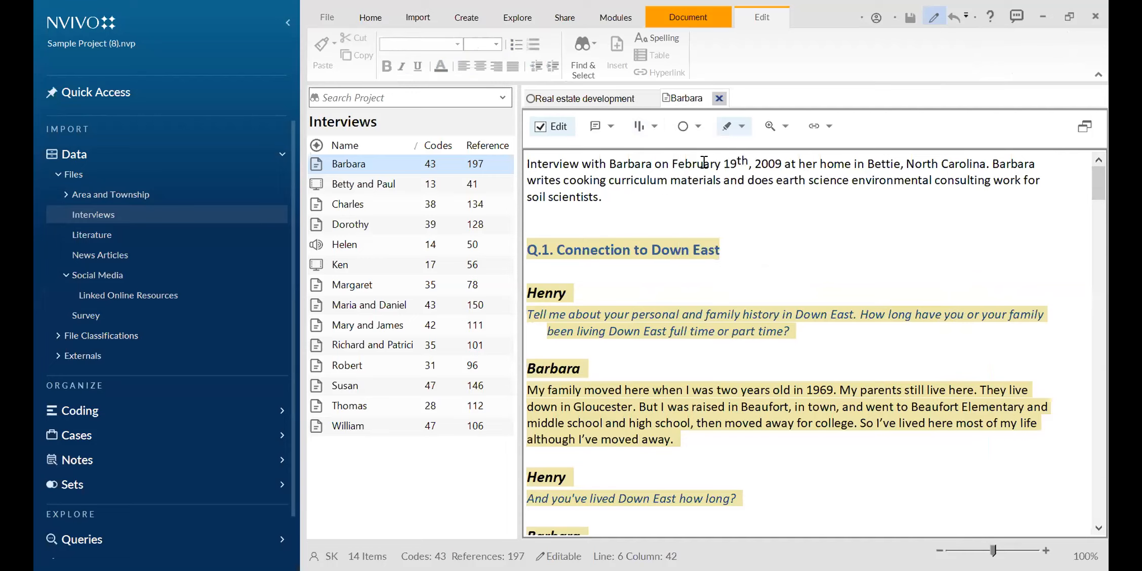
{"action": "left_click", "coordinate": [739, 126]}
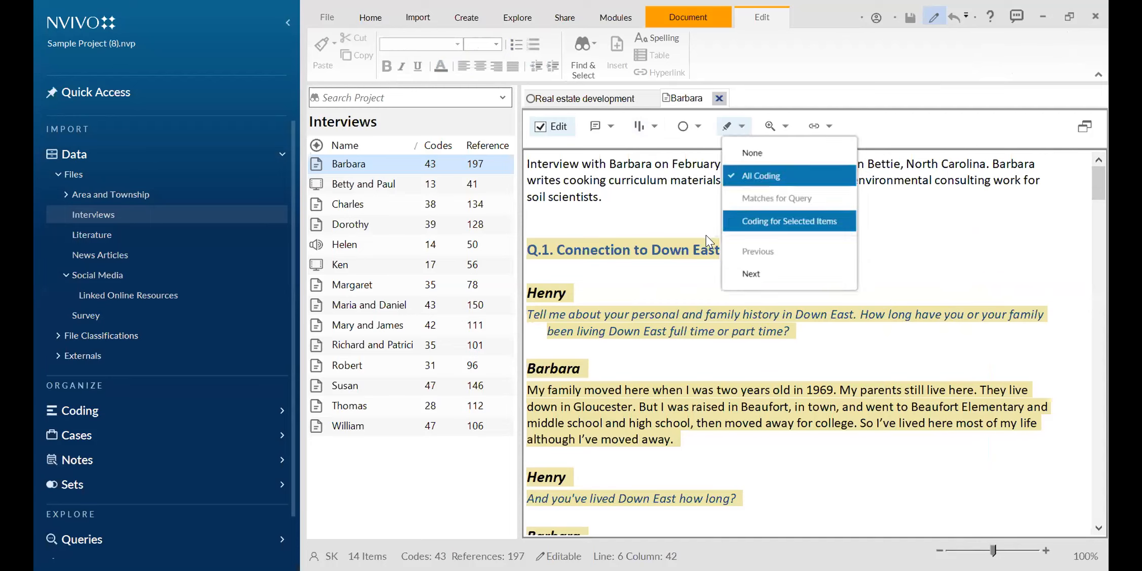
- Examine the all-coding highlights at the start of the interview document and the option for highlighting coding of selected items
{"action": "key", "text": "Escape"}
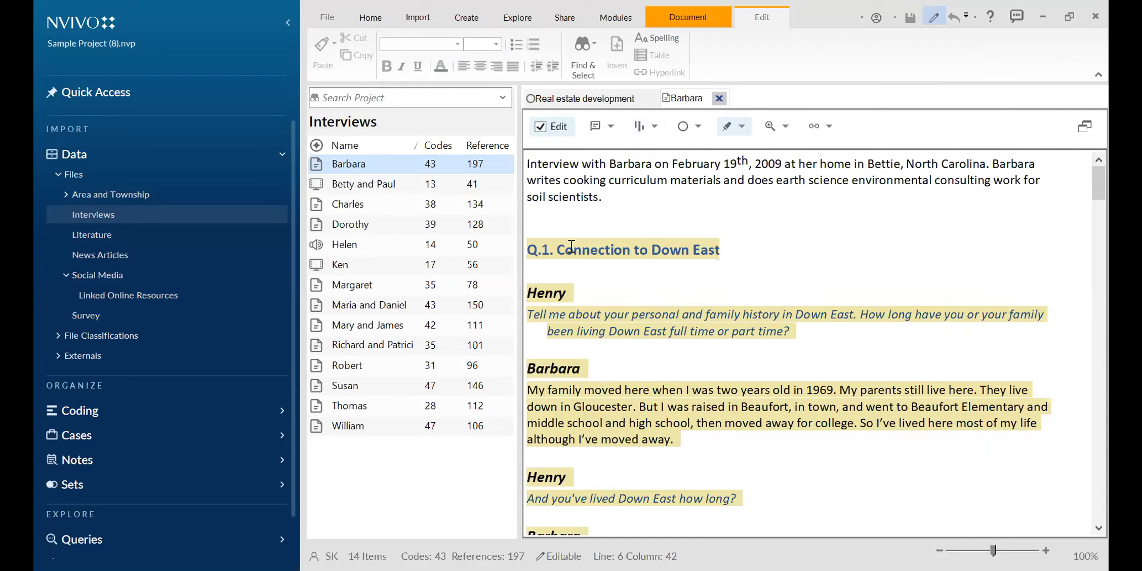
{"action": "left_click_drag", "start_coordinate": [531, 254], "coordinate": [752, 378]}
{"action": "left_click", "coordinate": [734, 400]}
{"action": "scroll", "coordinate": [688, 374], "scroll_direction": "down", "scroll_amount": 5}
{"action": "scroll", "coordinate": [689, 375], "scroll_direction": "up", "scroll_amount": 5}
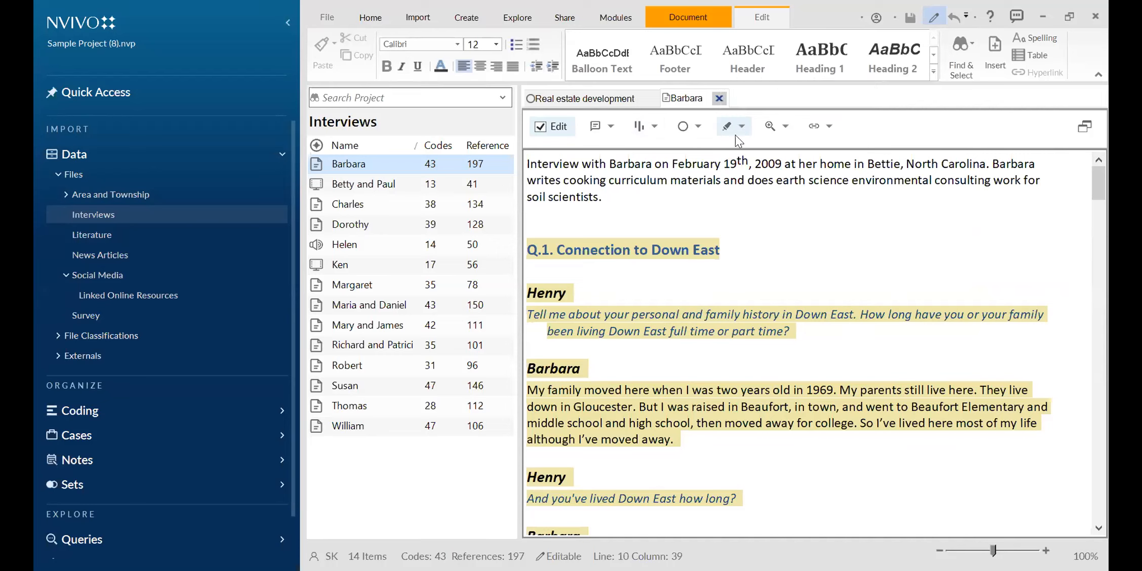
{"action": "left_click", "coordinate": [741, 123]}
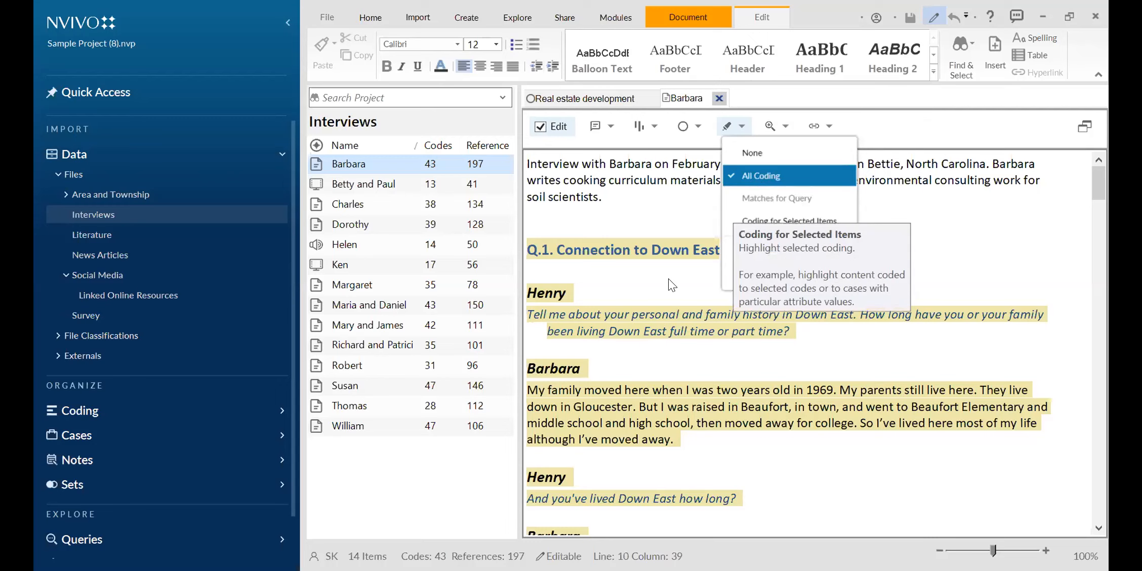
{"action": "left_click", "coordinate": [597, 278]}
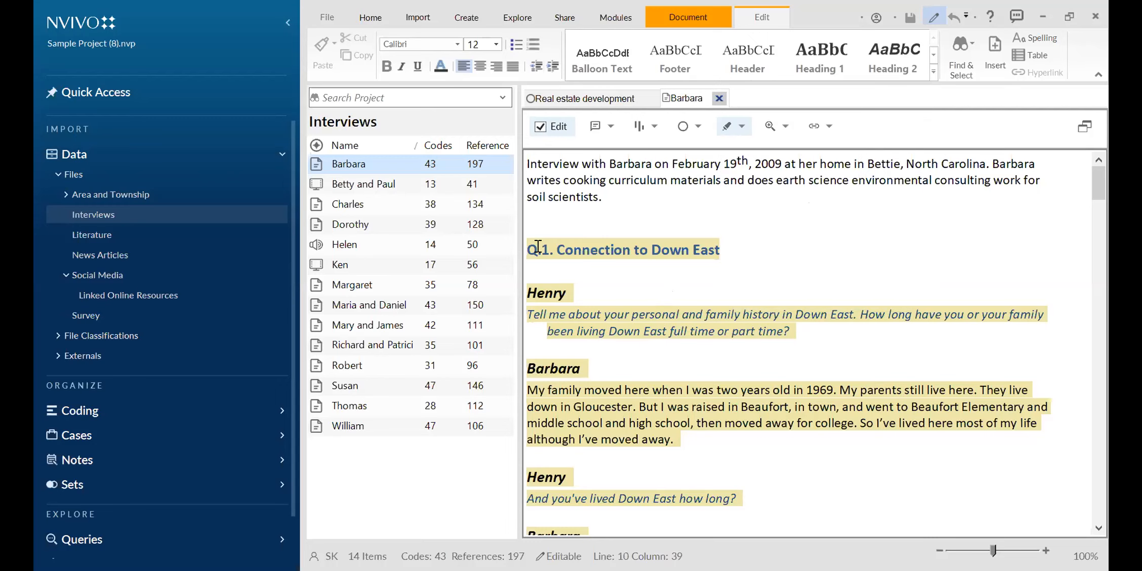
- Look through the highlighted coding across the later interview questions and return to the beginning of the document
{"action": "scroll", "coordinate": [679, 368], "scroll_direction": "down", "scroll_amount": 15}
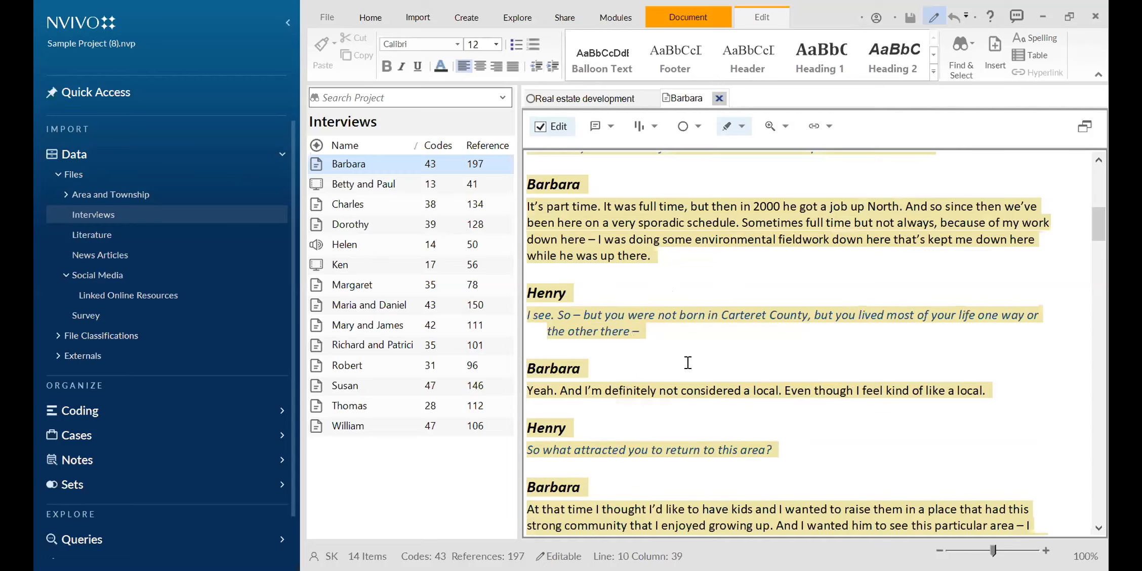
{"action": "scroll", "coordinate": [633, 254], "scroll_direction": "down", "scroll_amount": 20}
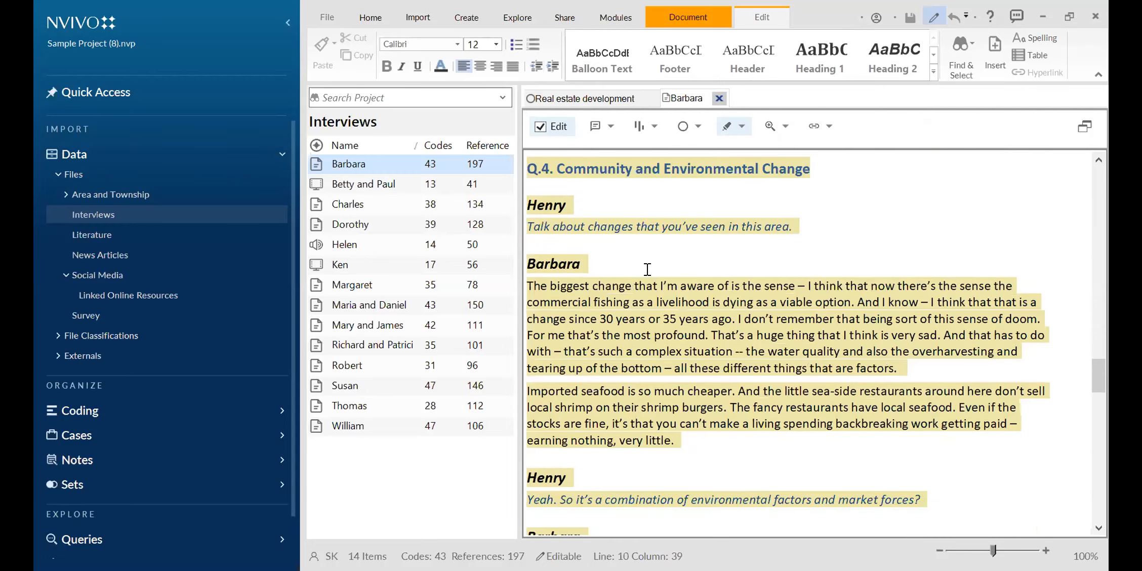
{"action": "scroll", "coordinate": [696, 264], "scroll_direction": "down", "scroll_amount": 5}
{"action": "scroll", "coordinate": [678, 282], "scroll_direction": "up", "scroll_amount": 20}
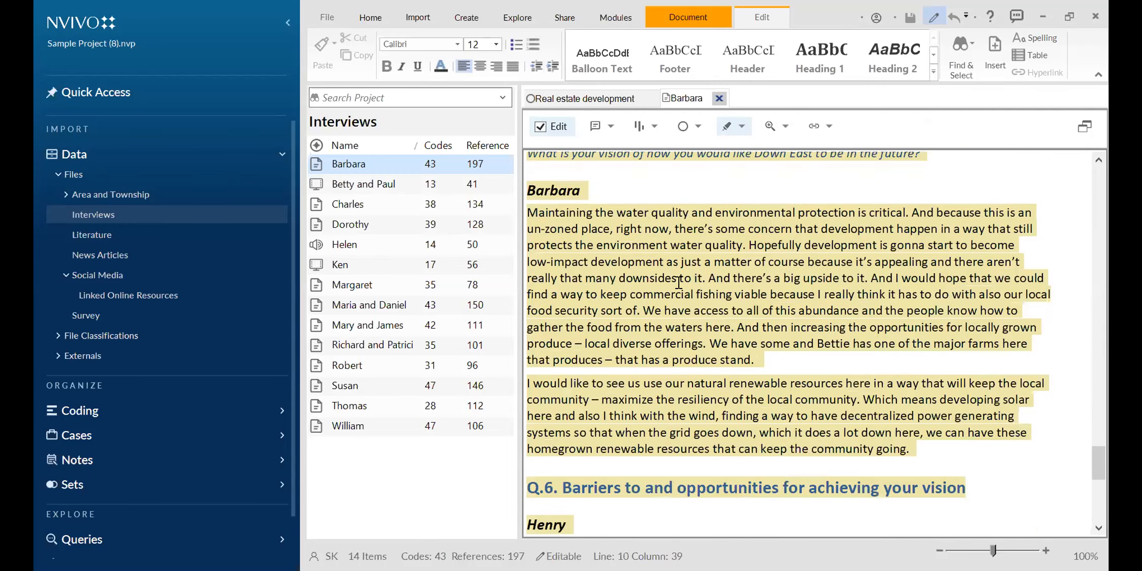
{"action": "scroll", "coordinate": [678, 283], "scroll_direction": "up", "scroll_amount": 10}
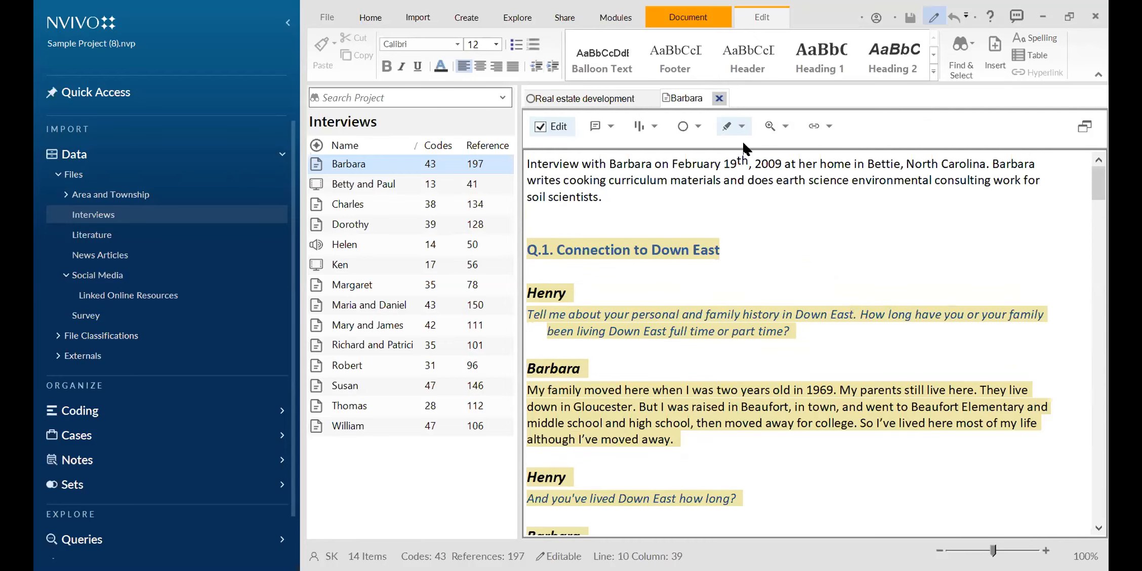
- Zoom the interview document in to 200%, zoom it back out to 100%, and check the see-also link options
{"action": "left_click", "coordinate": [785, 126]}
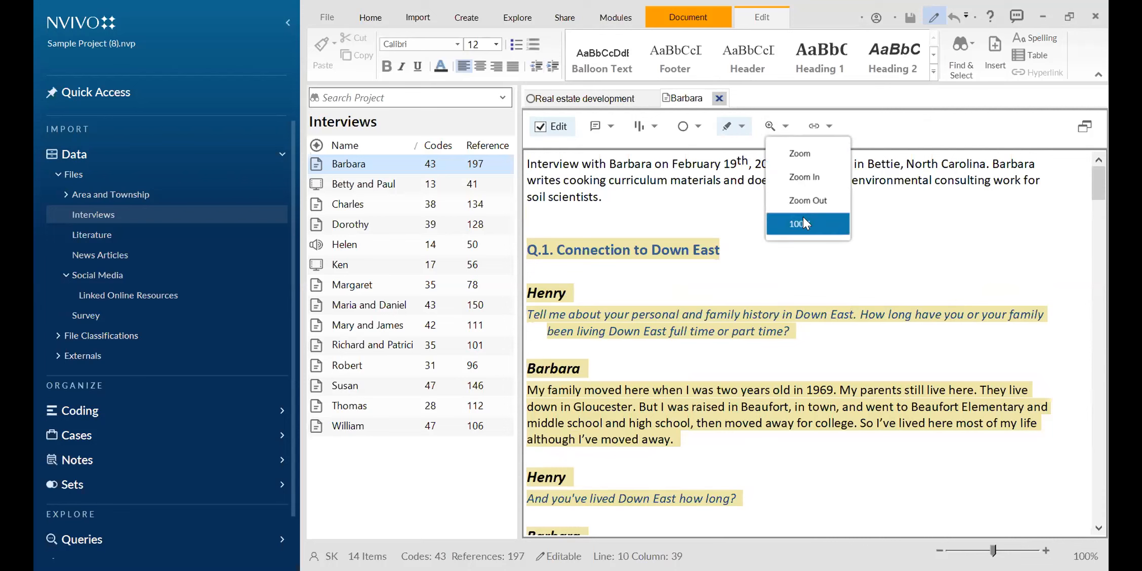
{"action": "left_click", "coordinate": [790, 177]}
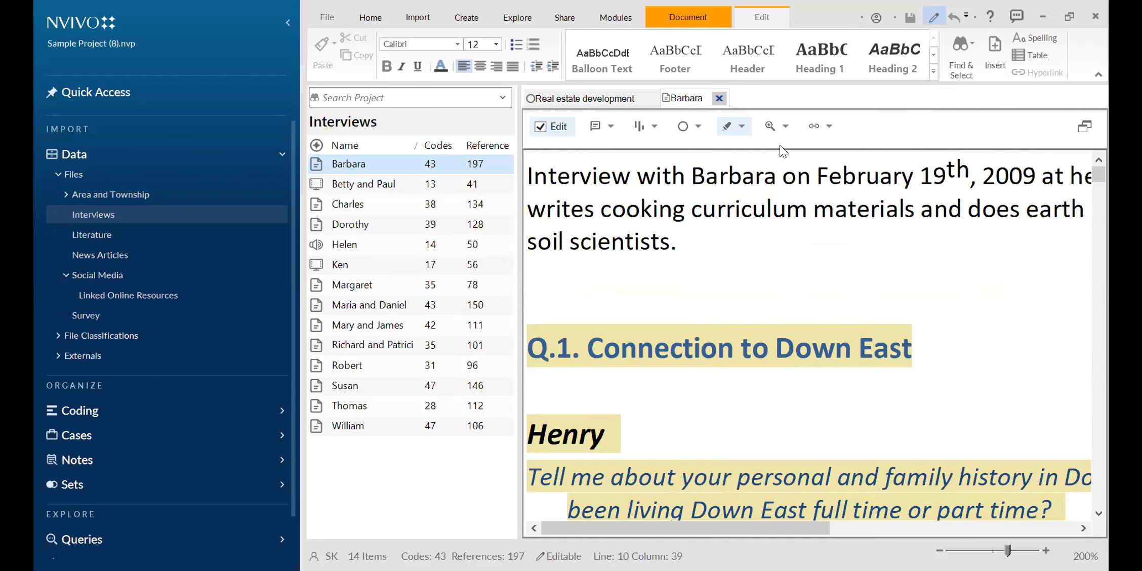
{"action": "left_click", "coordinate": [776, 119]}
{"action": "left_click", "coordinate": [790, 200]}
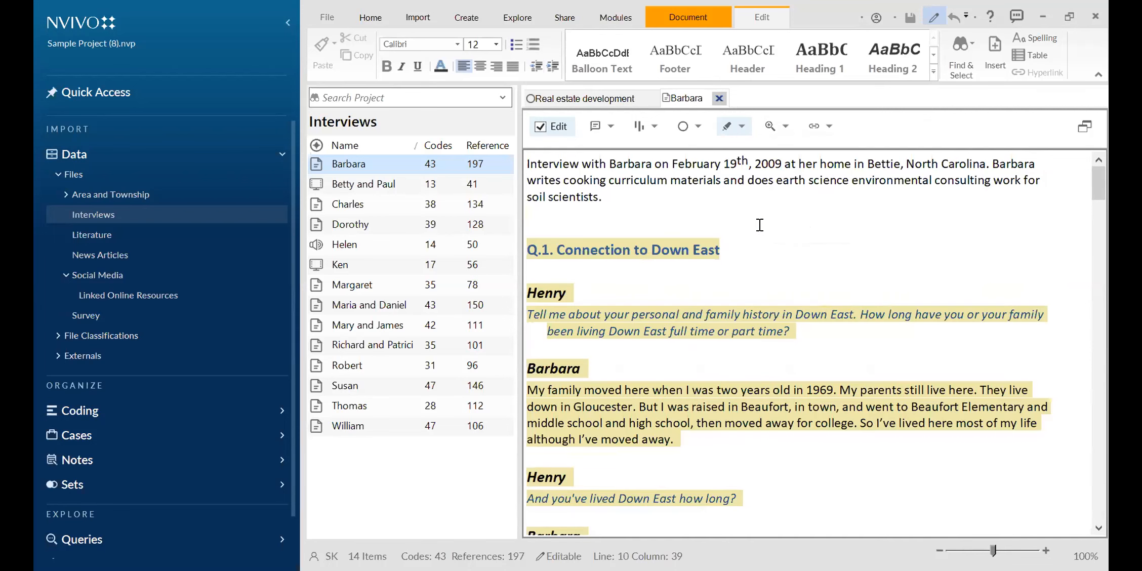
{"action": "left_click", "coordinate": [829, 126]}
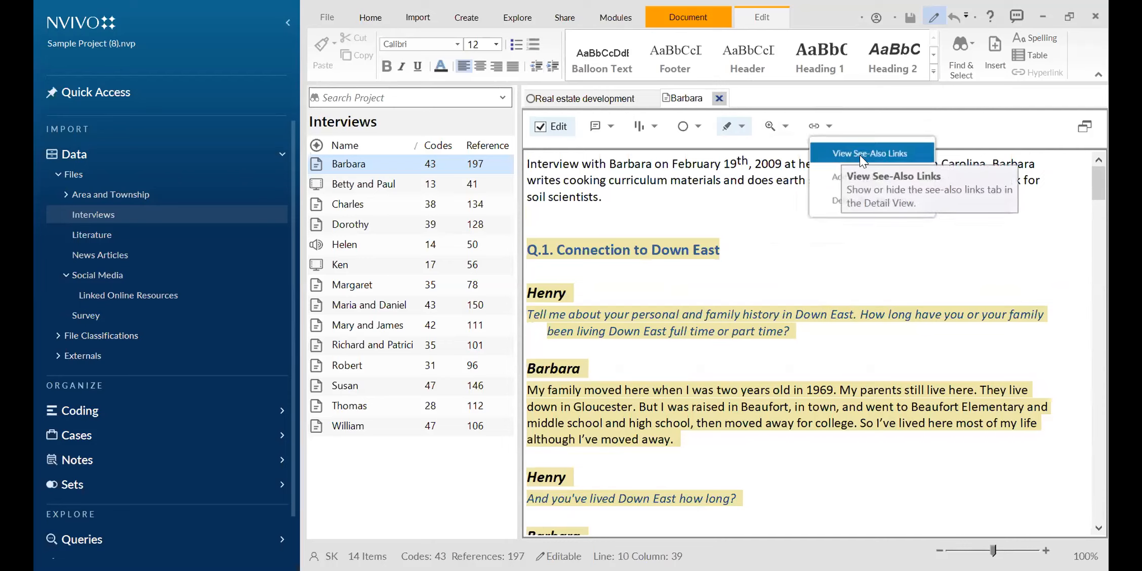
{"action": "left_click", "coordinate": [754, 216]}
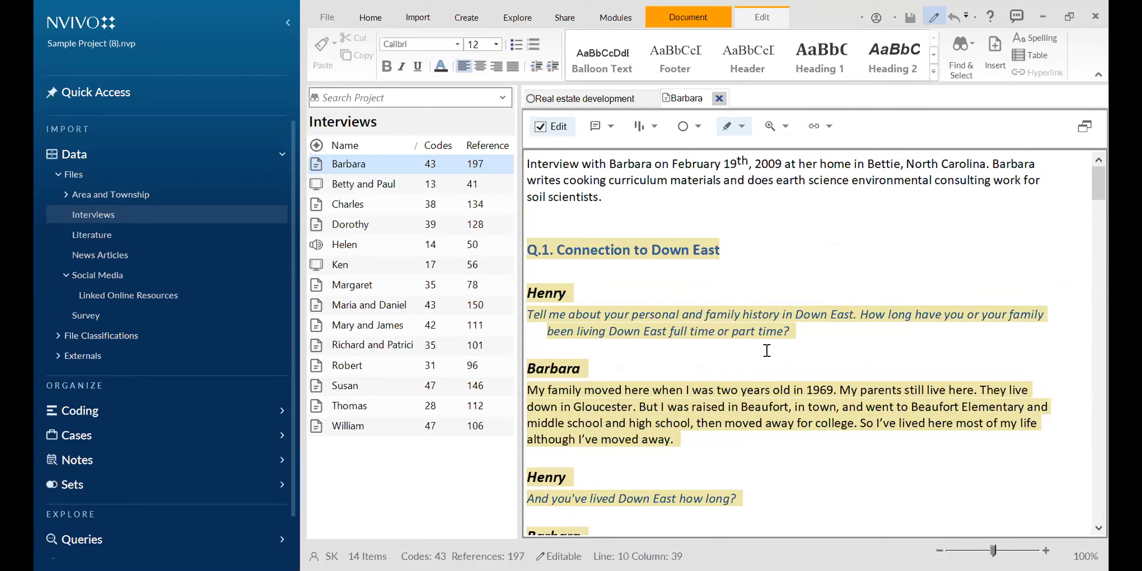
- Open the first video interview in the Interviews folder
{"action": "scroll", "coordinate": [642, 280], "scroll_direction": "down", "scroll_amount": 10}
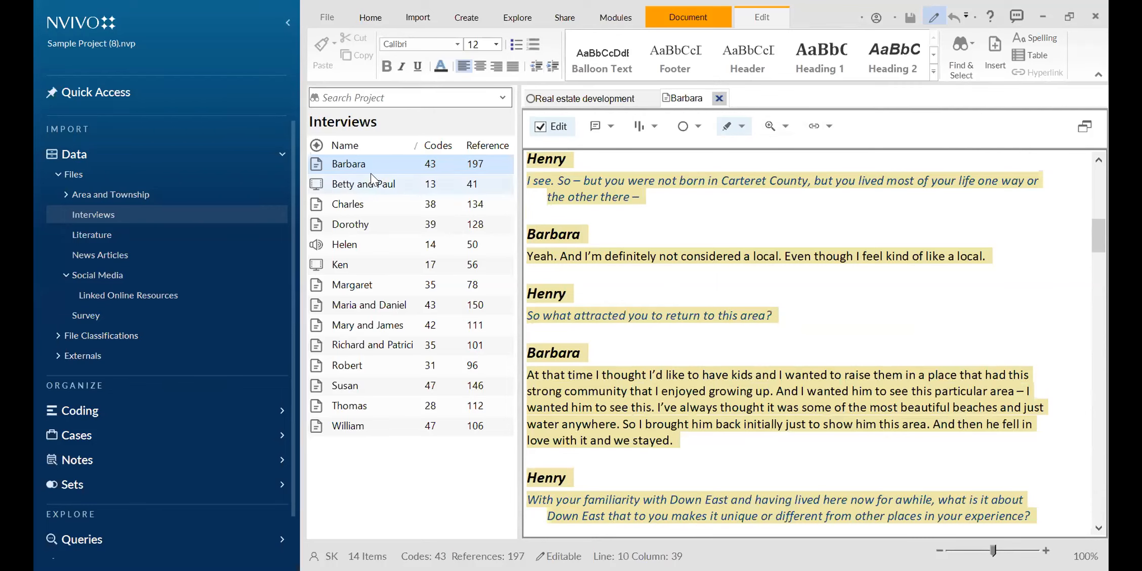
{"action": "double_click", "coordinate": [344, 183]}
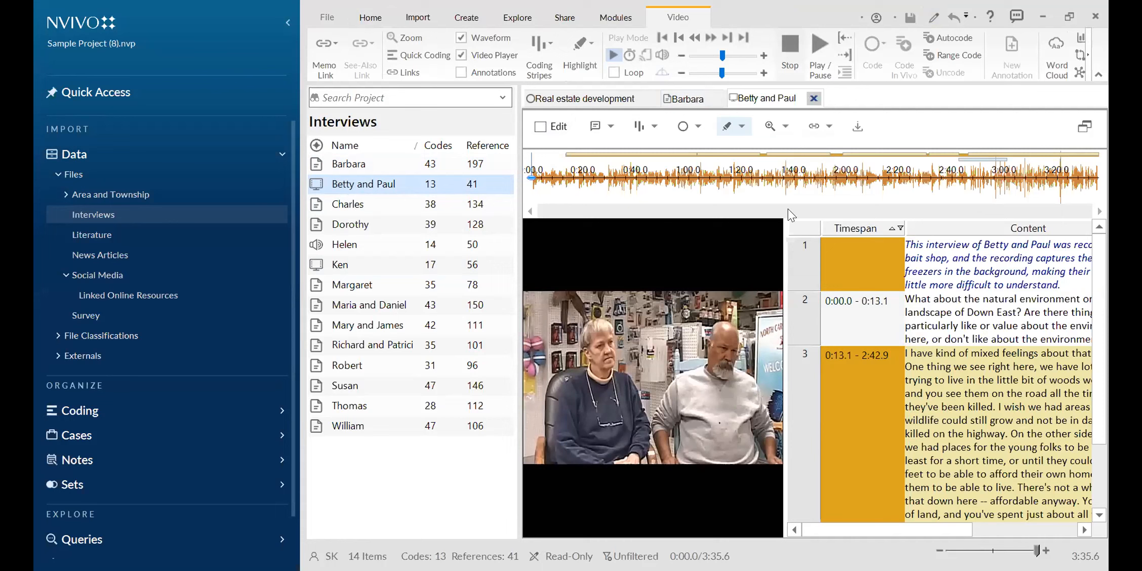
{"action": "left_click", "coordinate": [459, 459]}
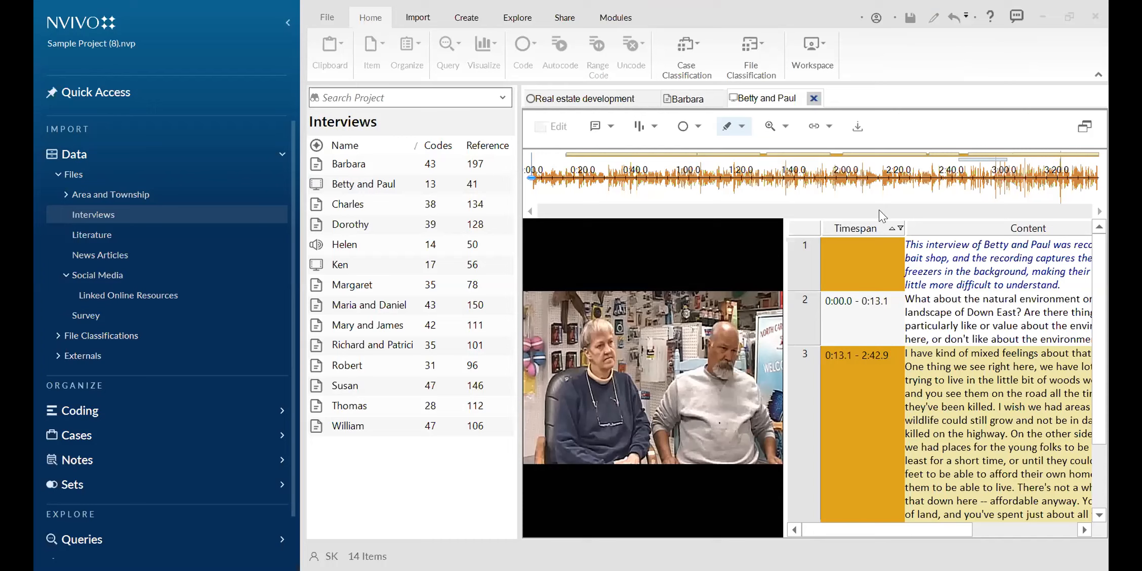
{"action": "left_click", "coordinate": [448, 472]}
- Look through the commands for sharing, exploring, creating and importing, including the bibliography sources available for import
{"action": "left_click", "coordinate": [562, 18]}
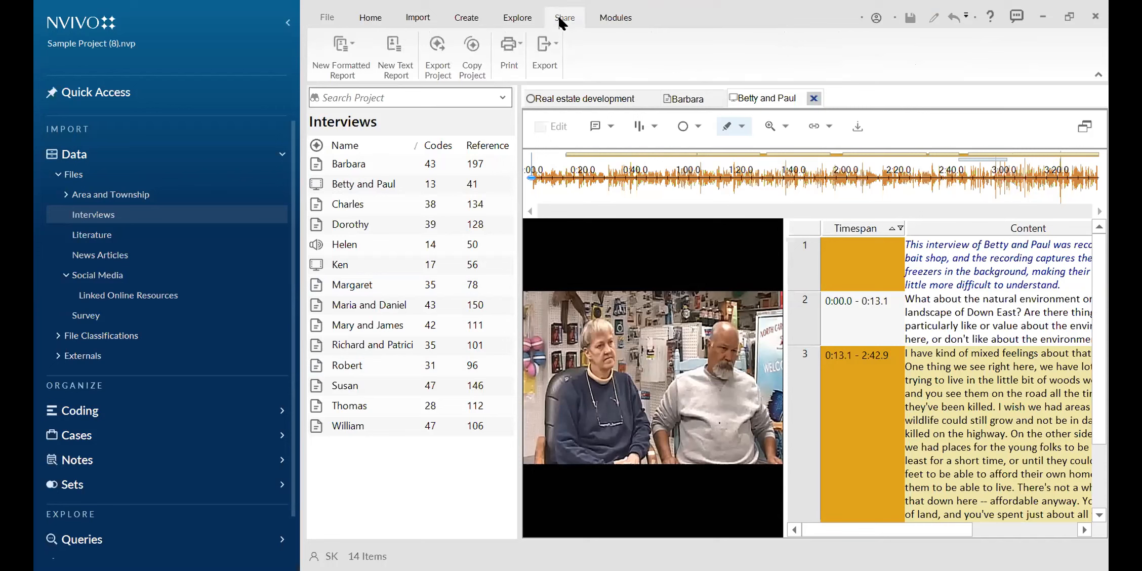
{"action": "left_click", "coordinate": [516, 18]}
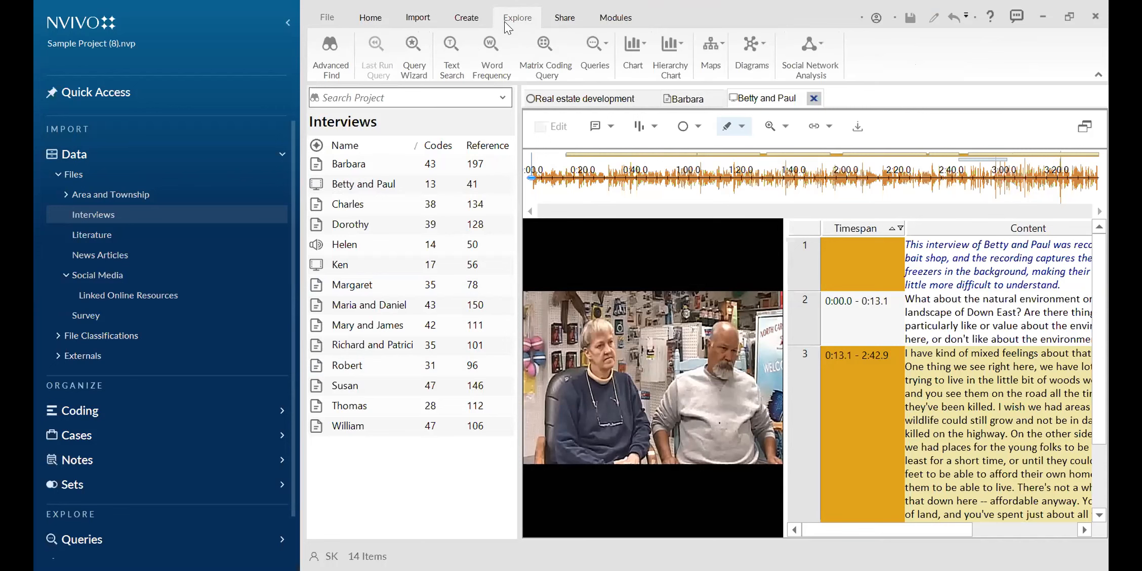
{"action": "left_click", "coordinate": [467, 18]}
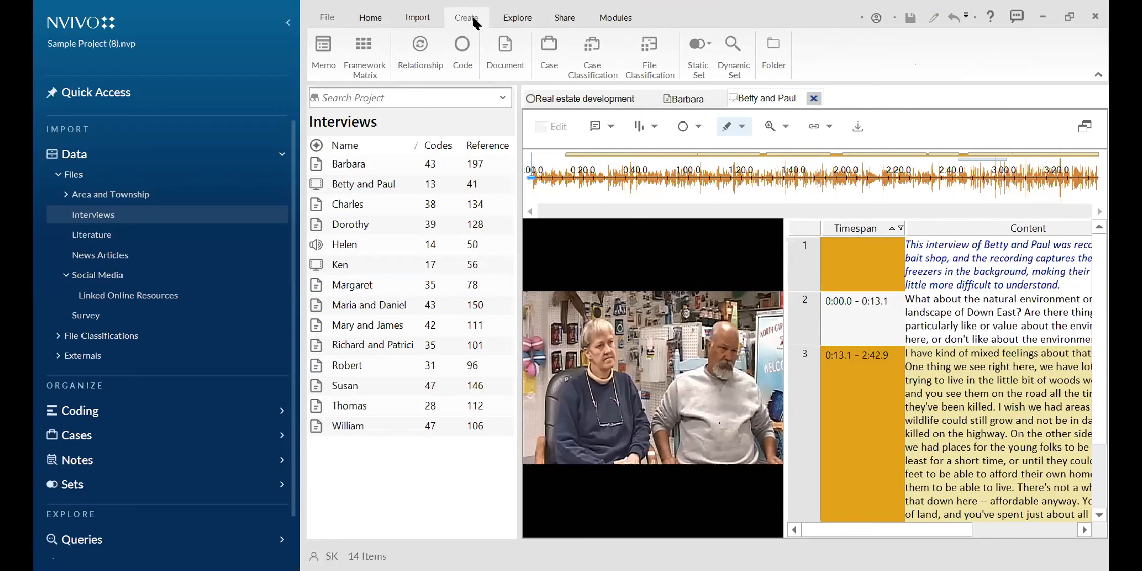
{"action": "left_click", "coordinate": [429, 22]}
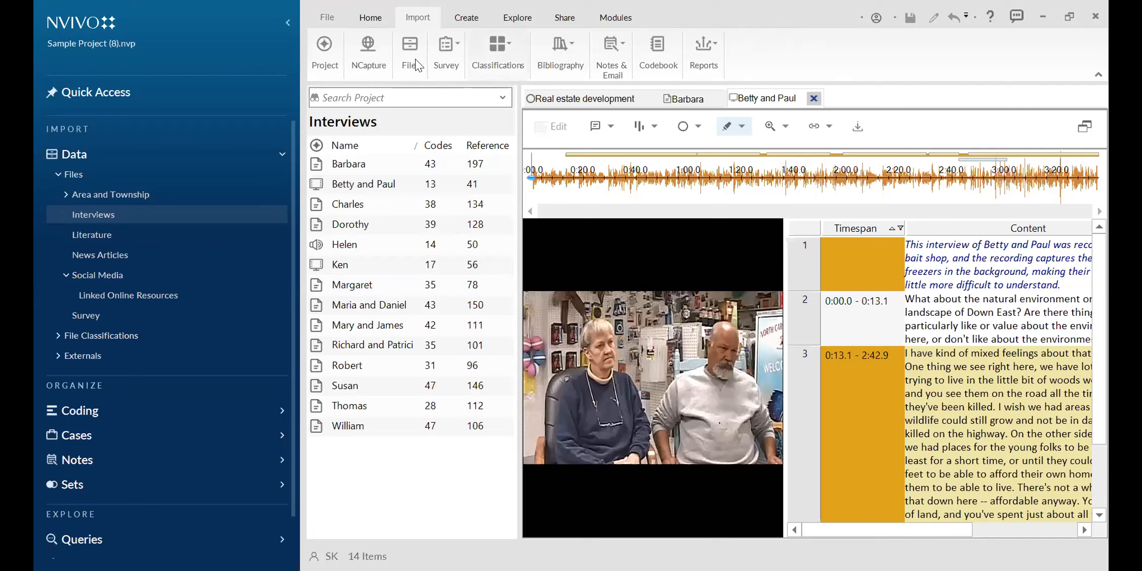
{"action": "left_click", "coordinate": [555, 61]}
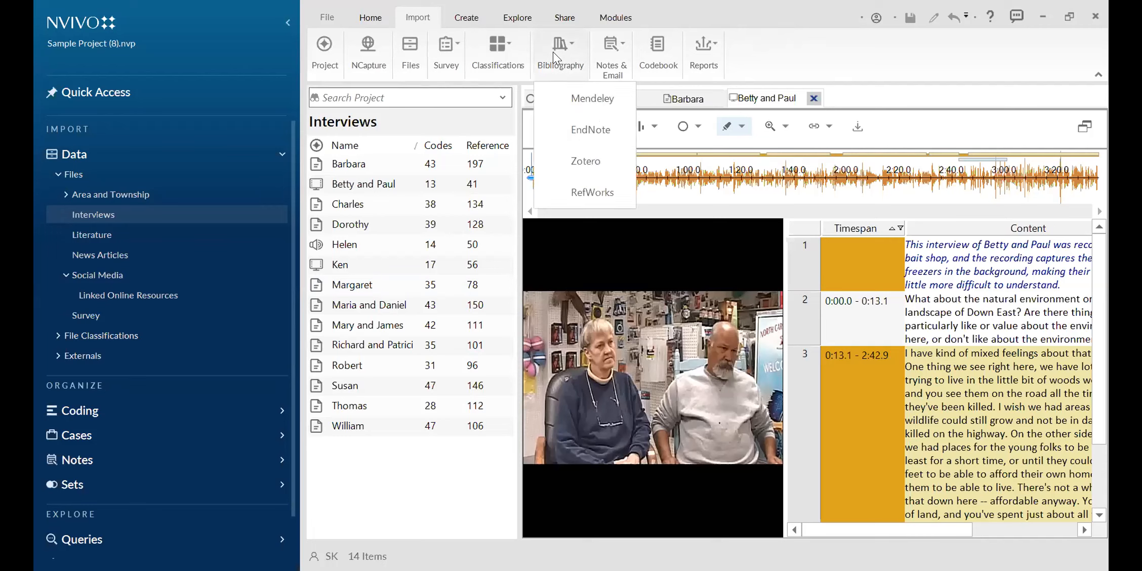
{"action": "left_click", "coordinate": [738, 11]}
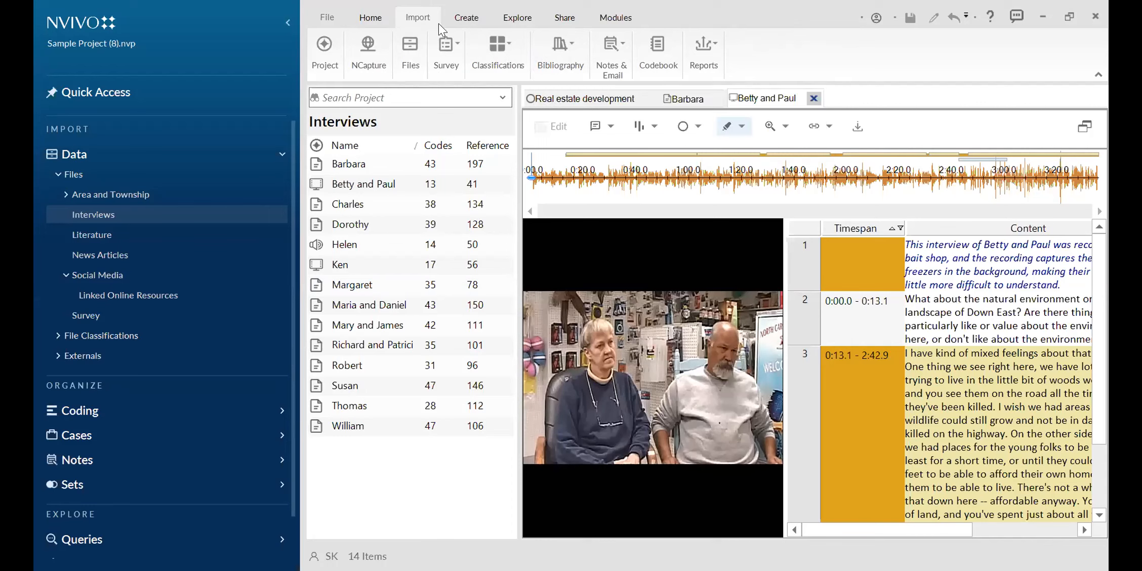
- View the project information, return to the project, and collapse the Data section of the navigation
{"action": "left_click", "coordinate": [326, 17]}
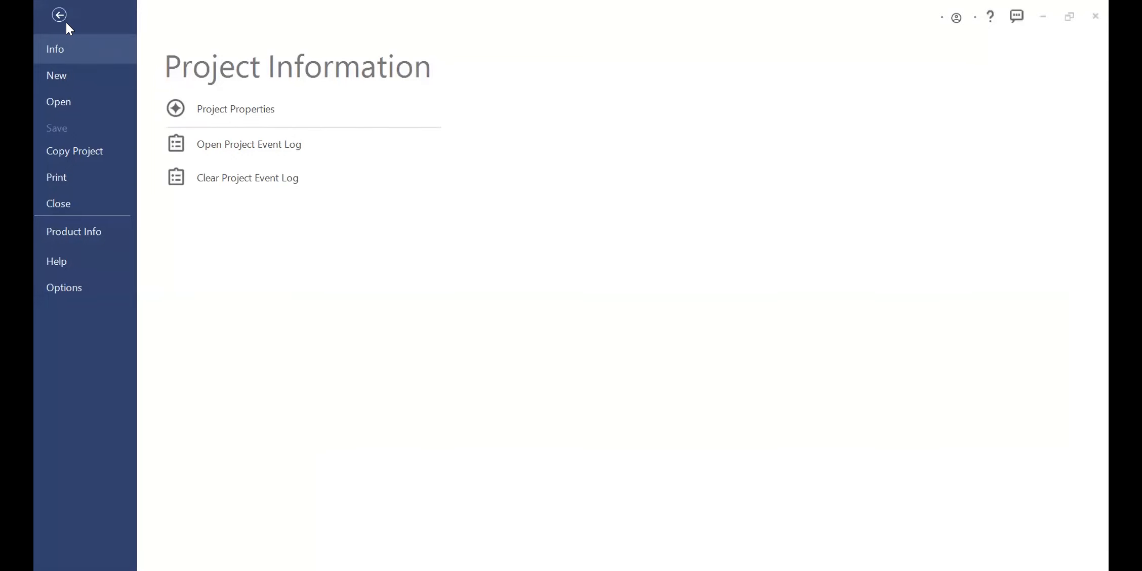
{"action": "key", "text": "Escape"}
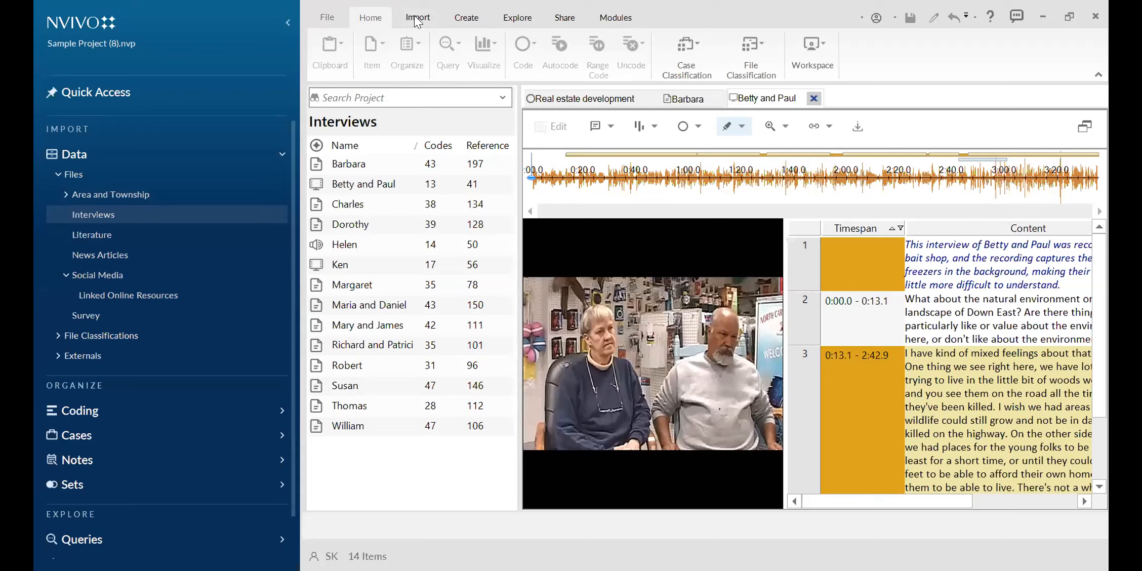
{"action": "left_click", "coordinate": [81, 155]}
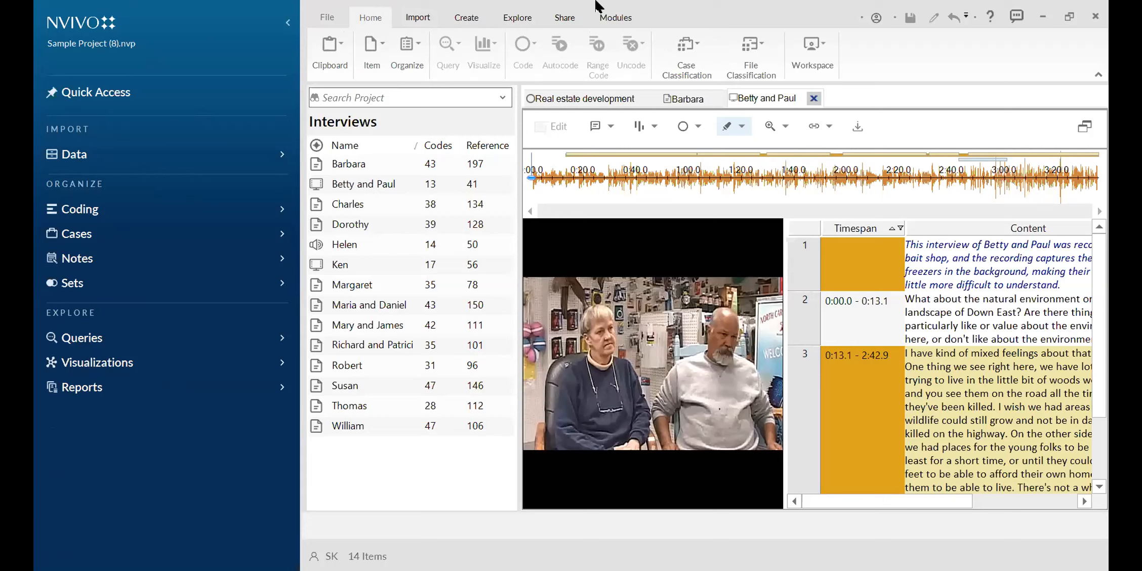
- Examine the bibliography import options, including RefWorks, and review the exploring and creating commands again
{"action": "left_click", "coordinate": [420, 18]}
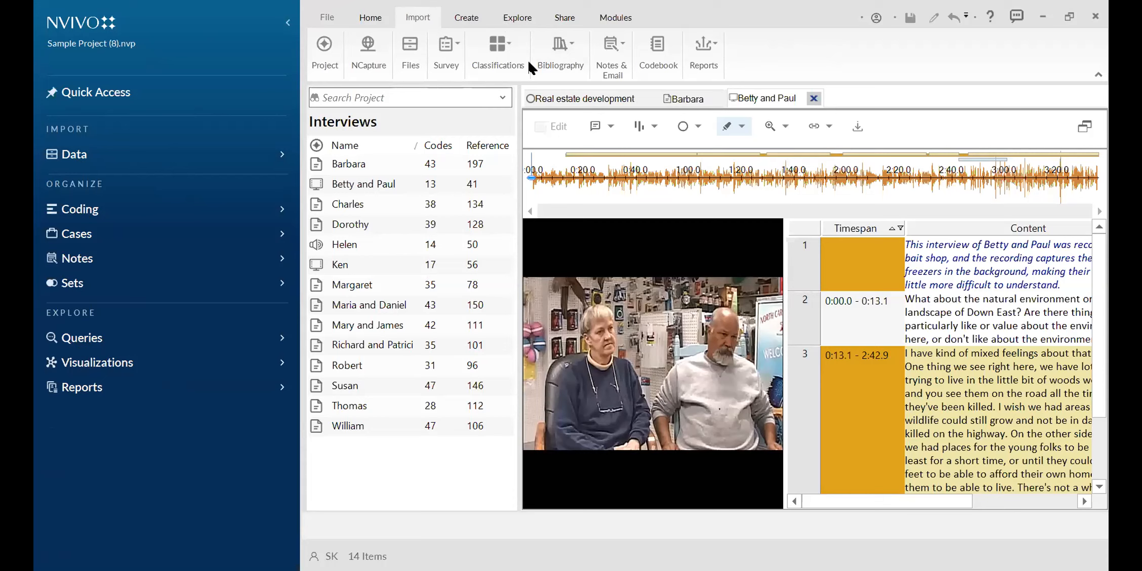
{"action": "left_click", "coordinate": [562, 47]}
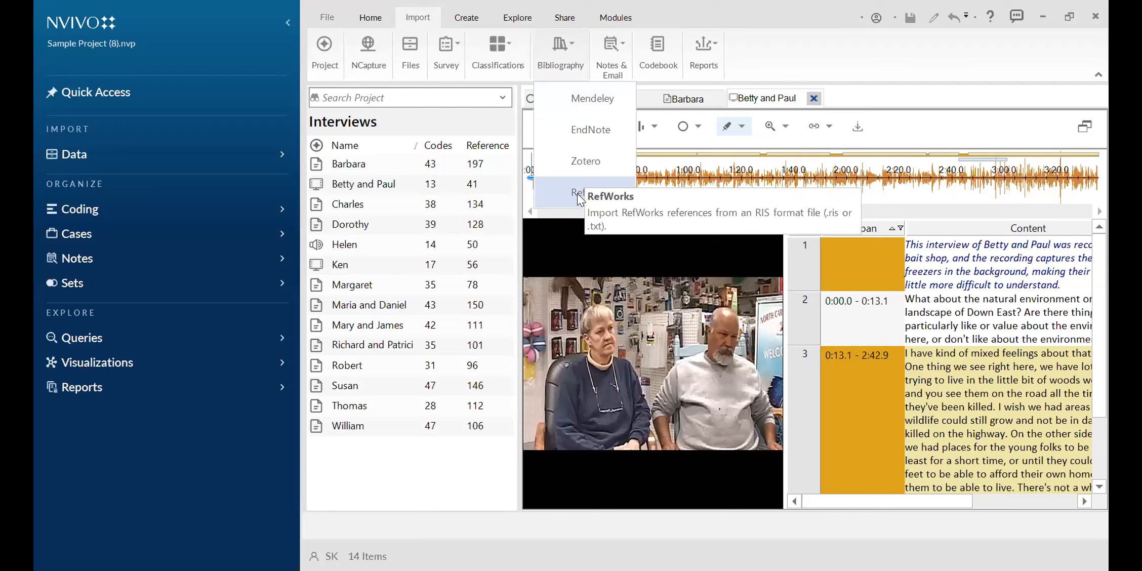
{"action": "left_click", "coordinate": [750, 4]}
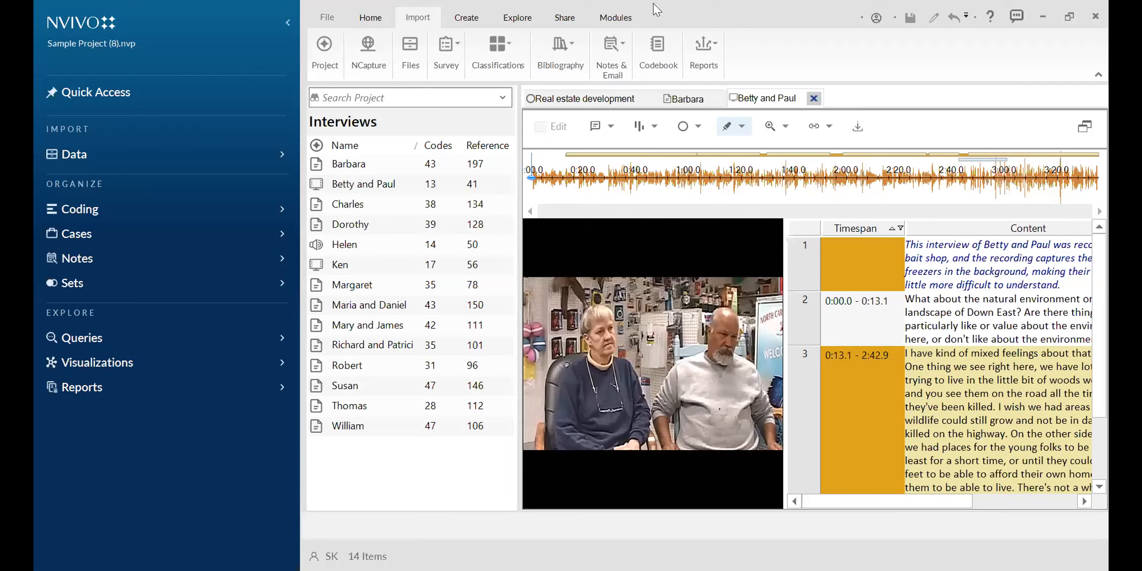
{"action": "left_click", "coordinate": [518, 18]}
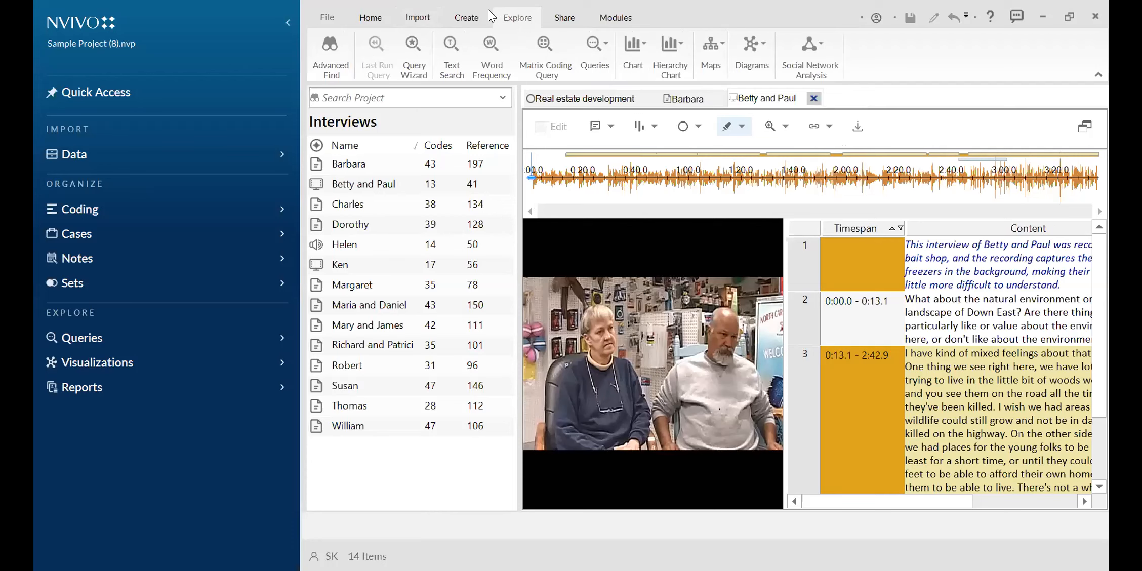
{"action": "left_click", "coordinate": [468, 18]}
- View the Mendeley reference import dialog, cancel it without choosing a file, and check the bibliography sources once more
{"action": "left_click", "coordinate": [419, 17]}
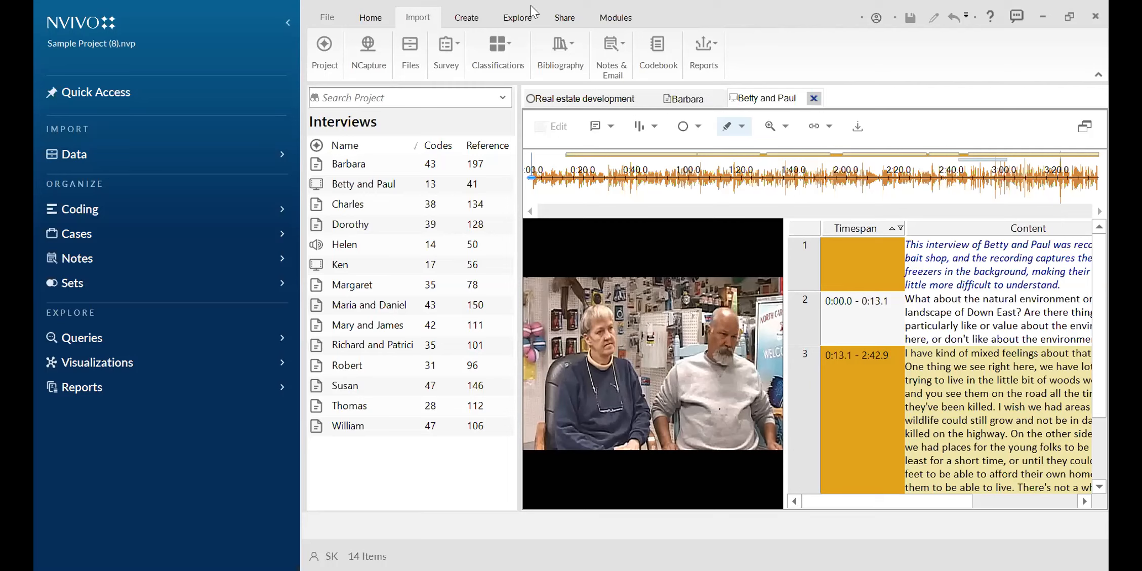
{"action": "left_click", "coordinate": [565, 45]}
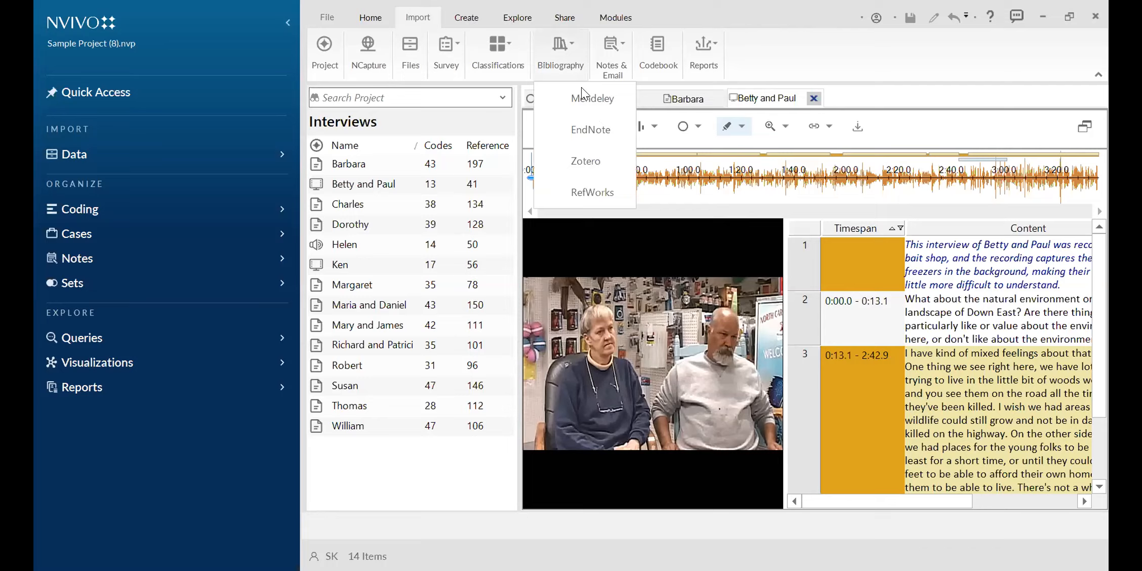
{"action": "left_click", "coordinate": [581, 91]}
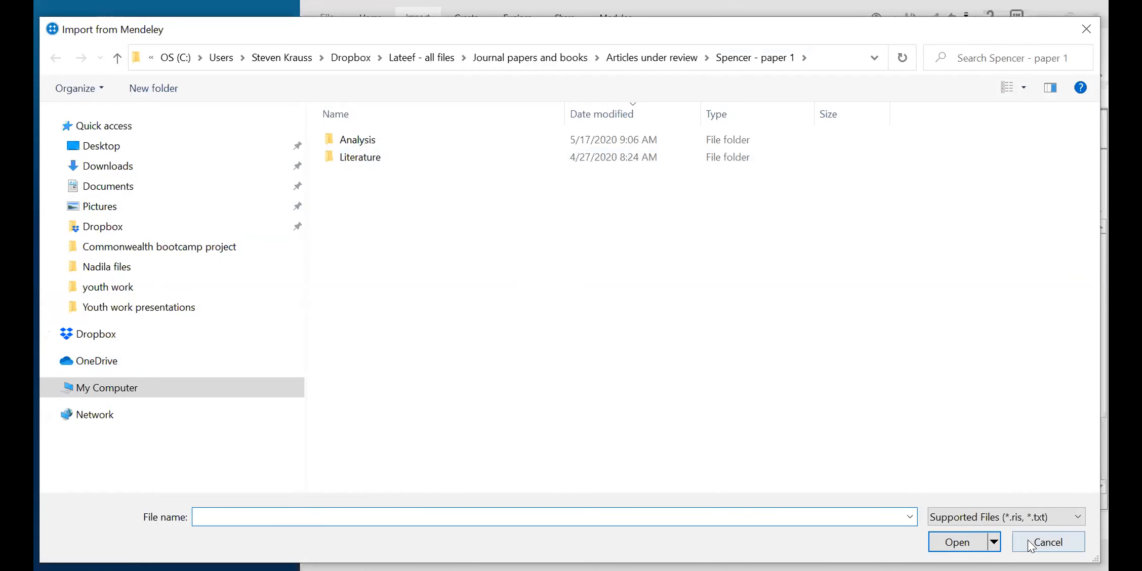
{"action": "left_click", "coordinate": [1046, 542]}
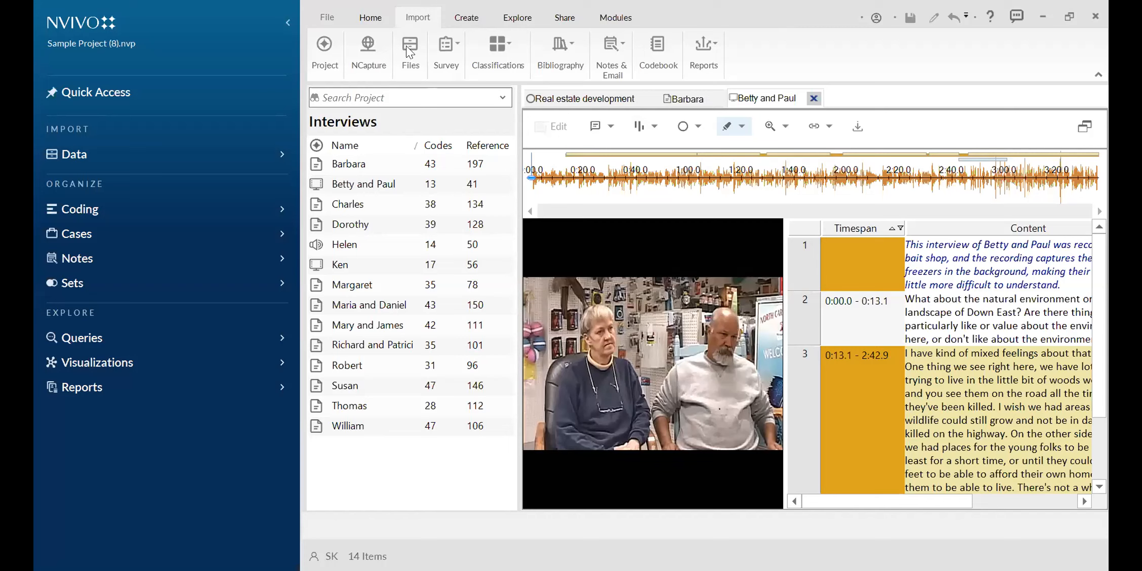
{"action": "left_click", "coordinate": [558, 46]}
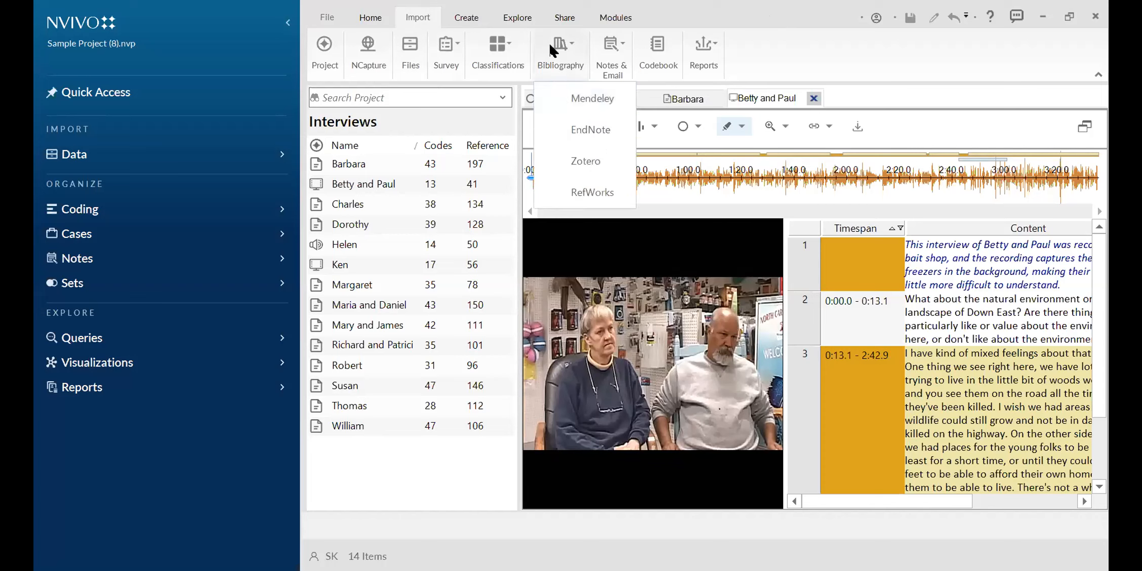
{"action": "left_click", "coordinate": [411, 14]}
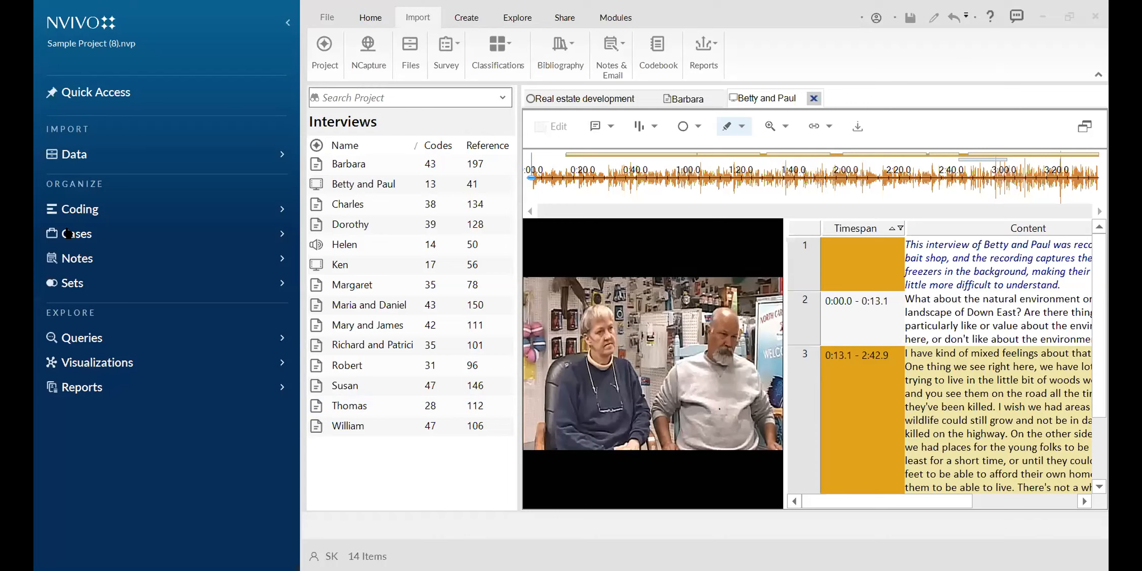
- Look through the Sets categories and the Area and Township files, and collapse the Files folder tree
{"action": "left_click", "coordinate": [73, 287]}
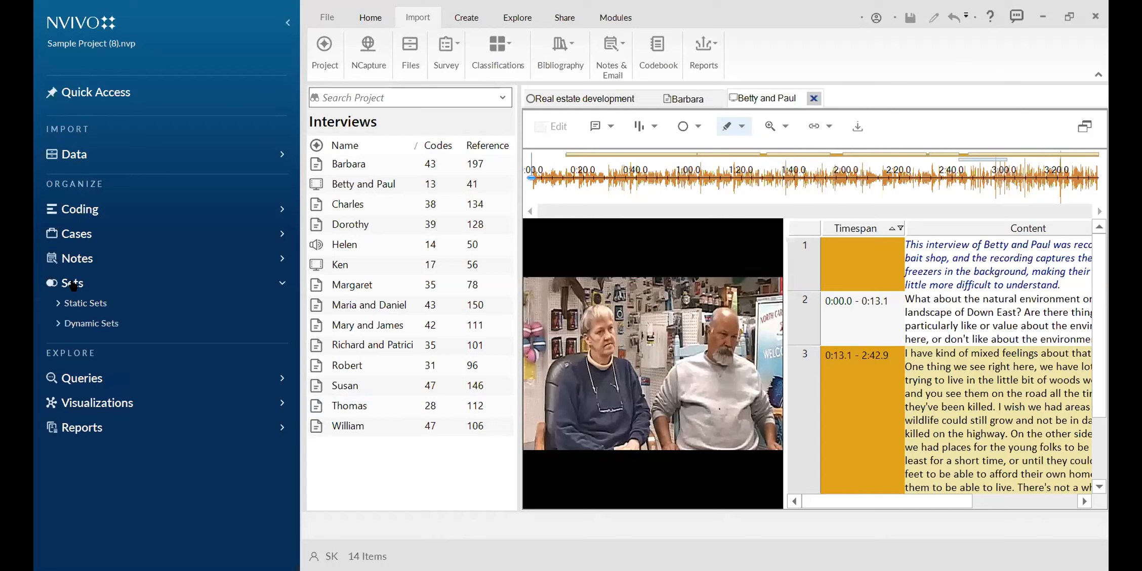
{"action": "left_click", "coordinate": [70, 288]}
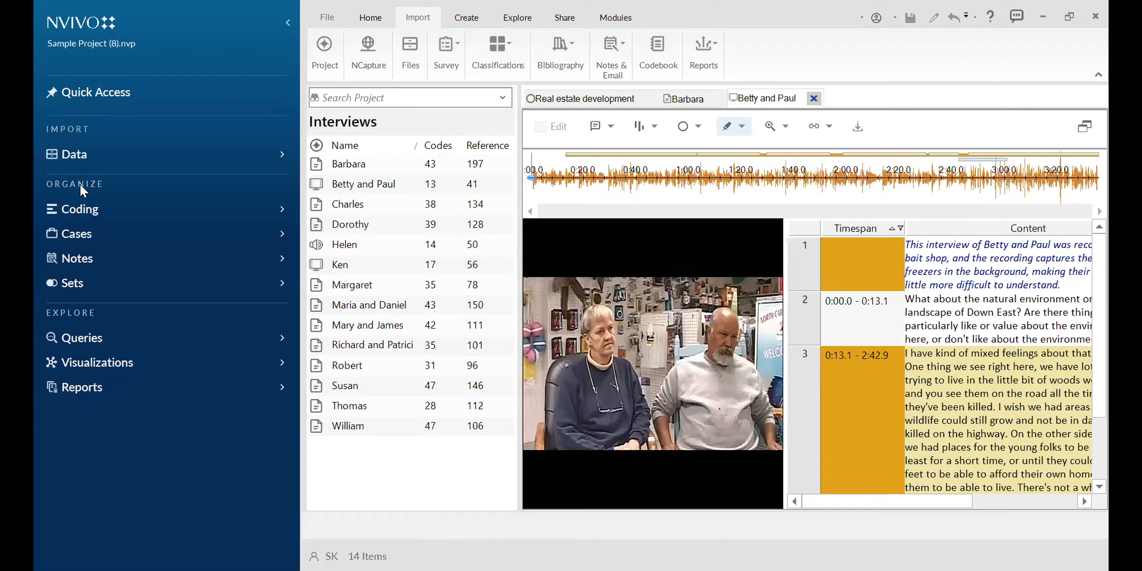
{"action": "left_click", "coordinate": [75, 160]}
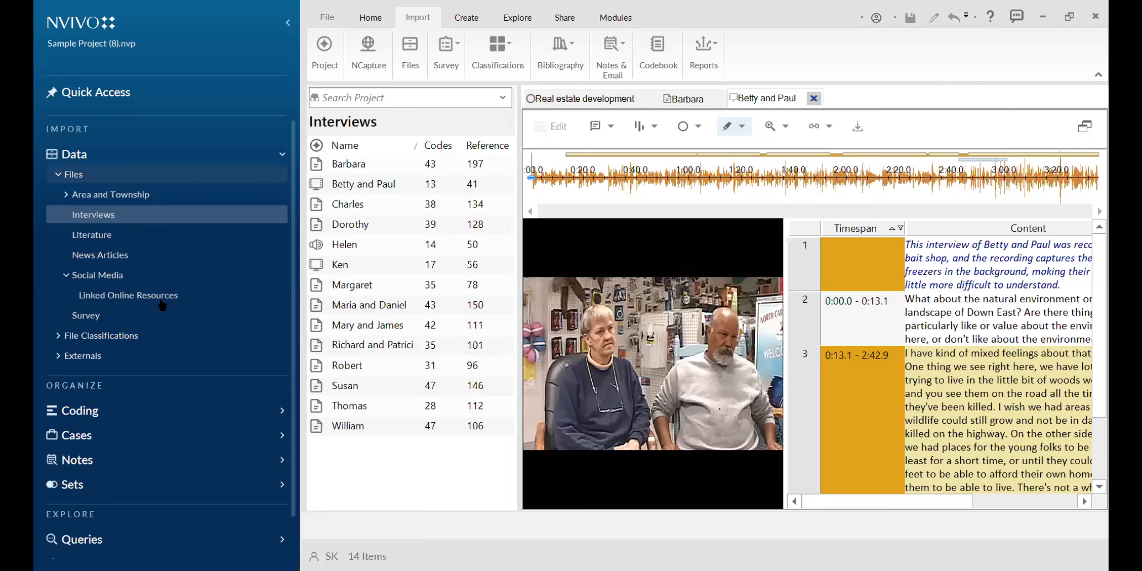
{"action": "left_click", "coordinate": [98, 216]}
{"action": "left_click", "coordinate": [93, 197]}
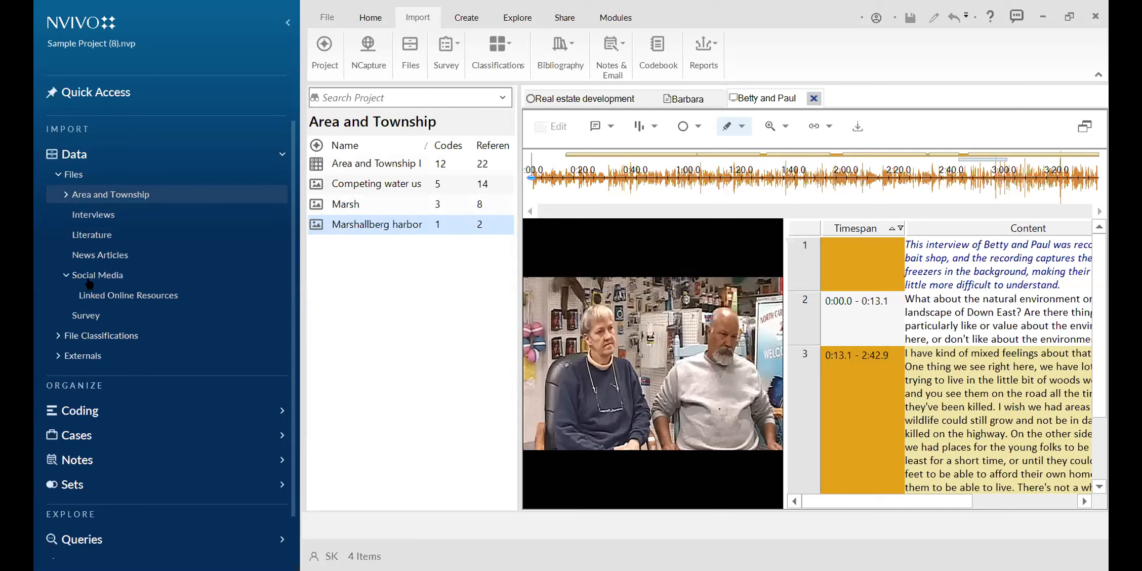
{"action": "left_click", "coordinate": [76, 156]}
{"action": "left_click", "coordinate": [76, 159]}
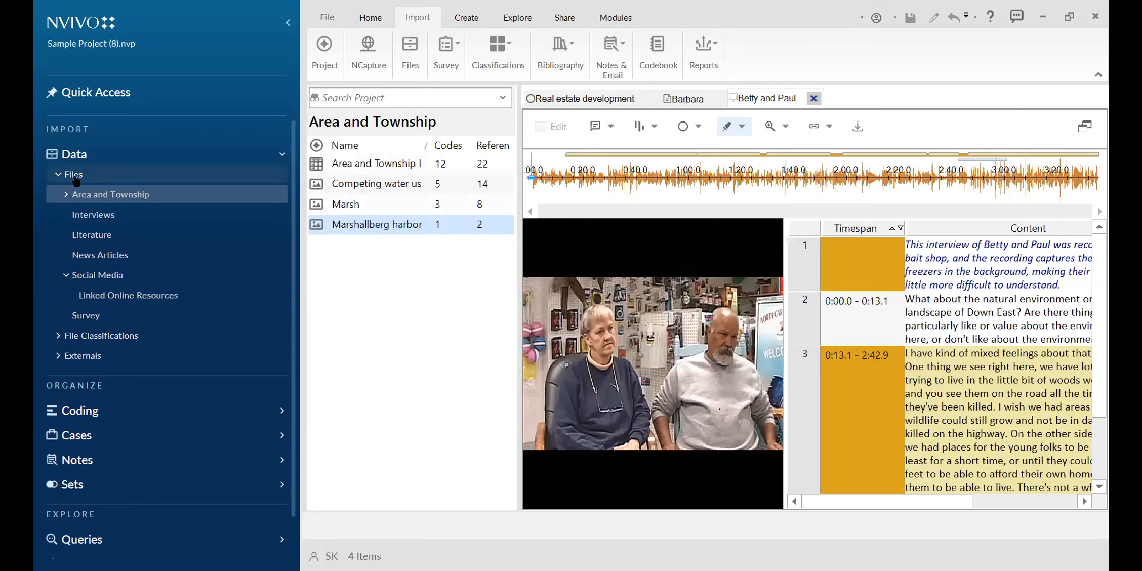
{"action": "left_click", "coordinate": [67, 194]}
{"action": "left_click", "coordinate": [58, 176]}
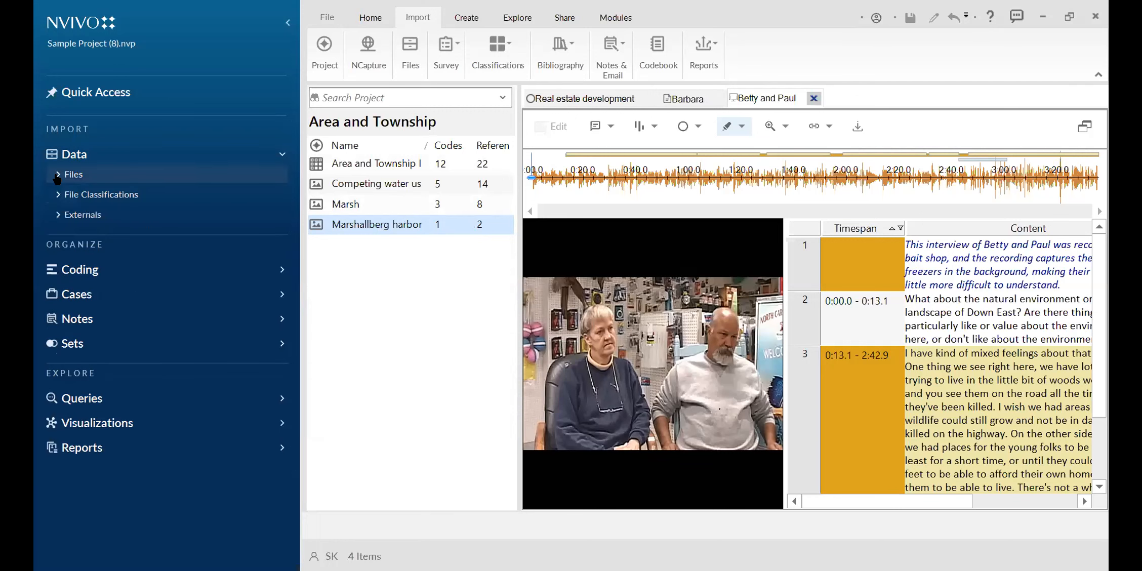
- Create a folder named "Mendeley data" under Files with the description "Mendeley data from previous work"
{"action": "right_click", "coordinate": [84, 175]}
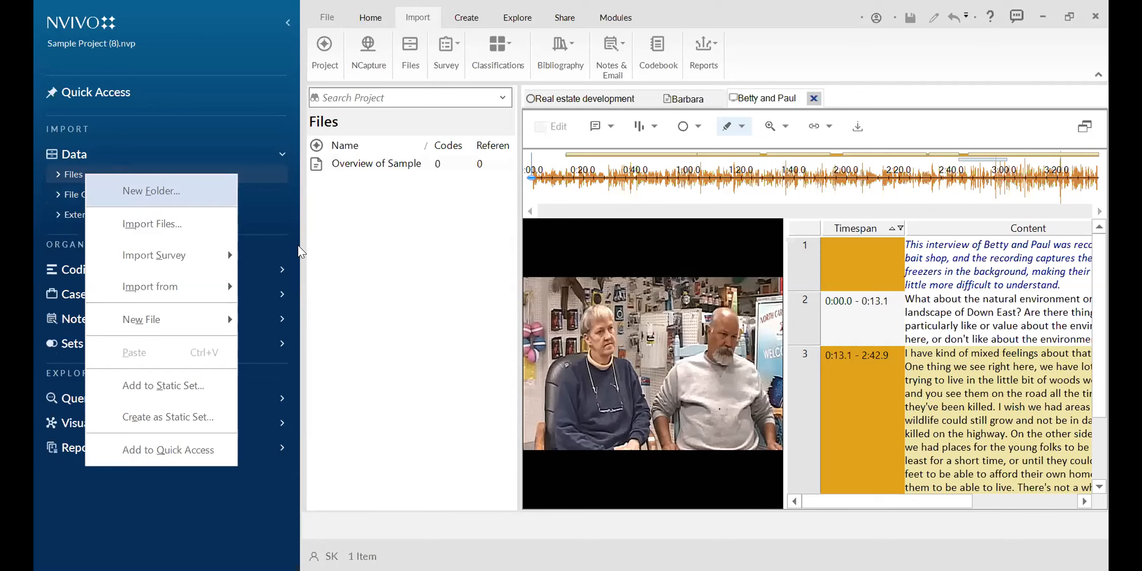
{"action": "left_click", "coordinate": [152, 194]}
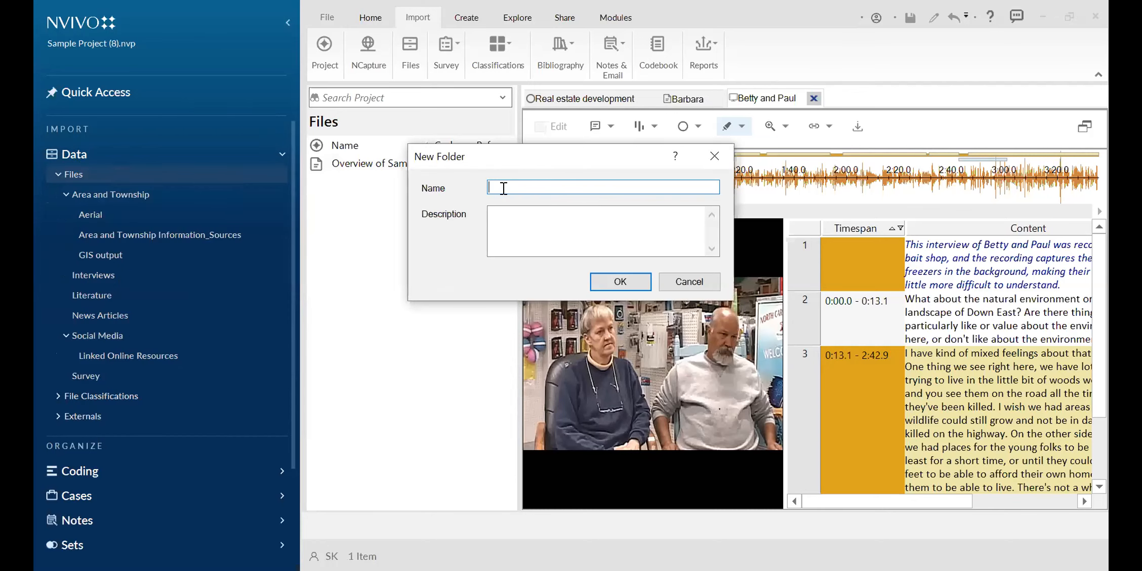
{"action": "type", "text": "Mendeley data"}
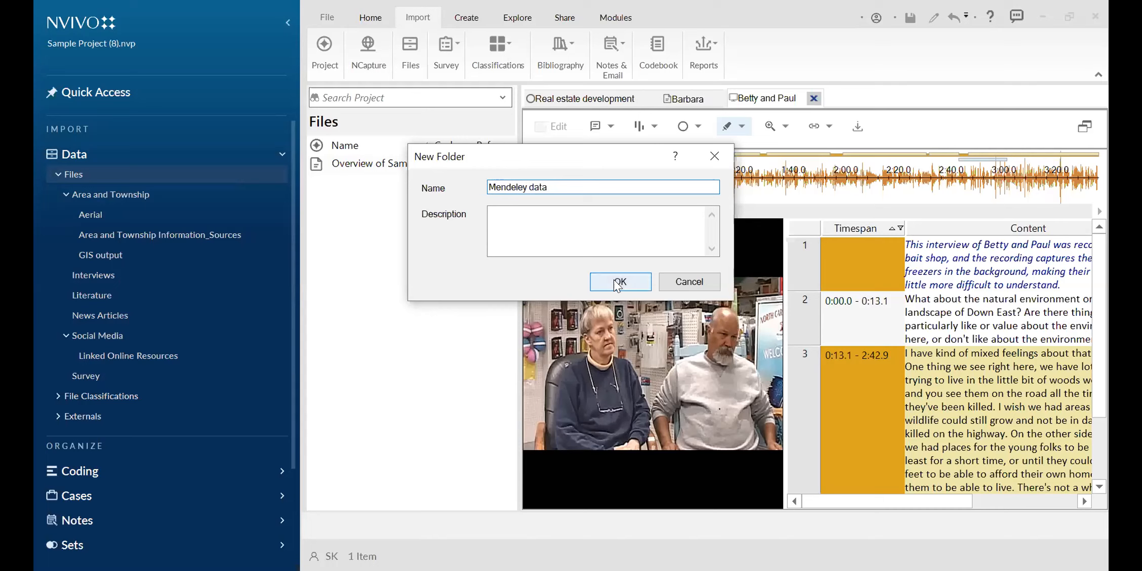
{"action": "left_click", "coordinate": [558, 240]}
{"action": "type", "text": "Mendeley data from previous work"}
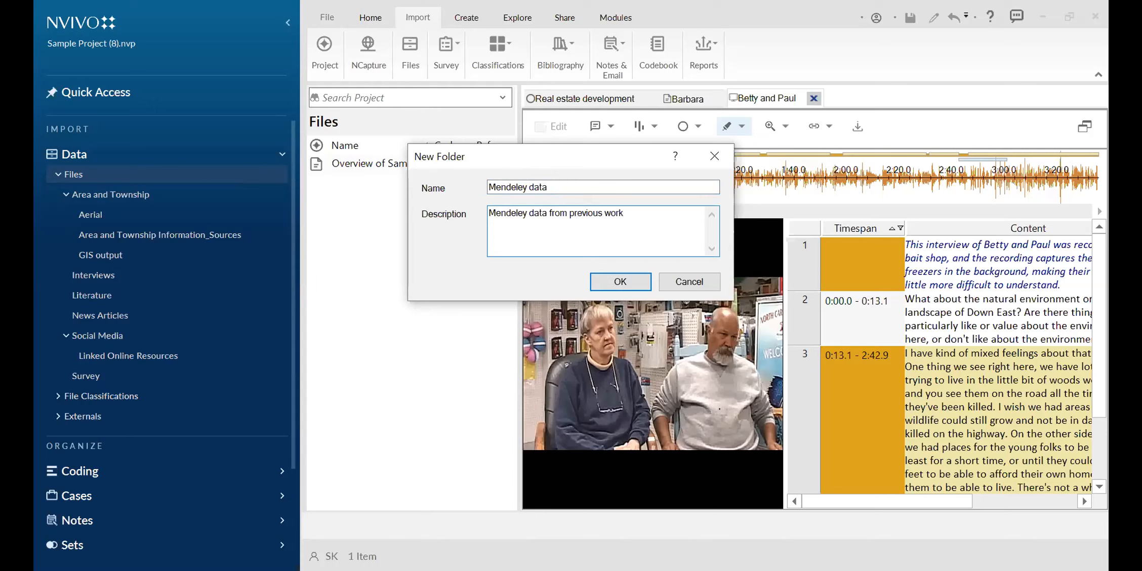
{"action": "left_click", "coordinate": [613, 280]}
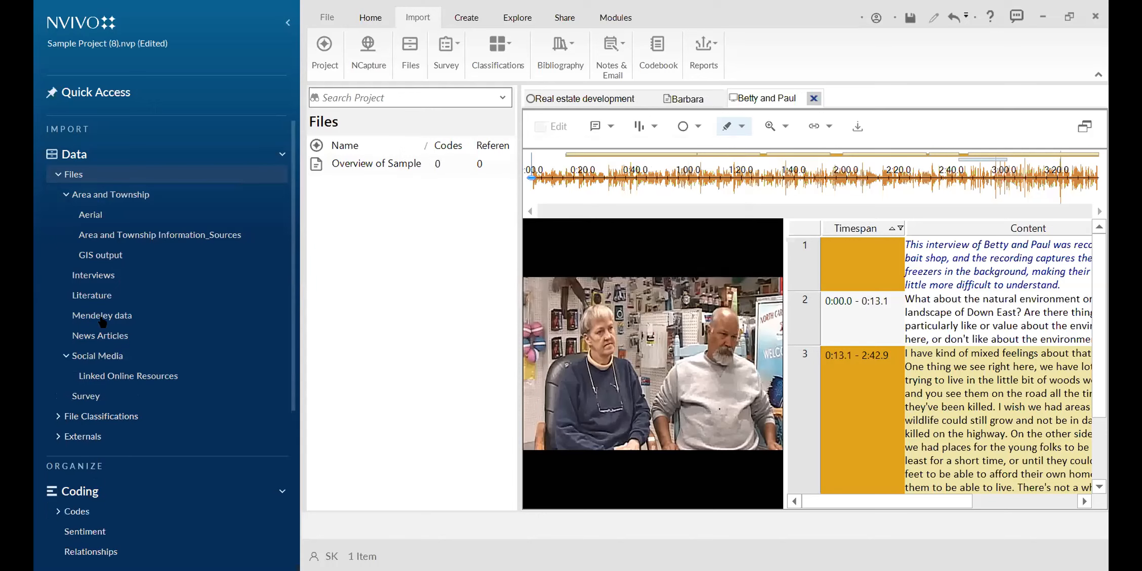
- Open the Mendeley data folder and dismiss its introductory help text to show the file list
{"action": "left_click", "coordinate": [97, 319]}
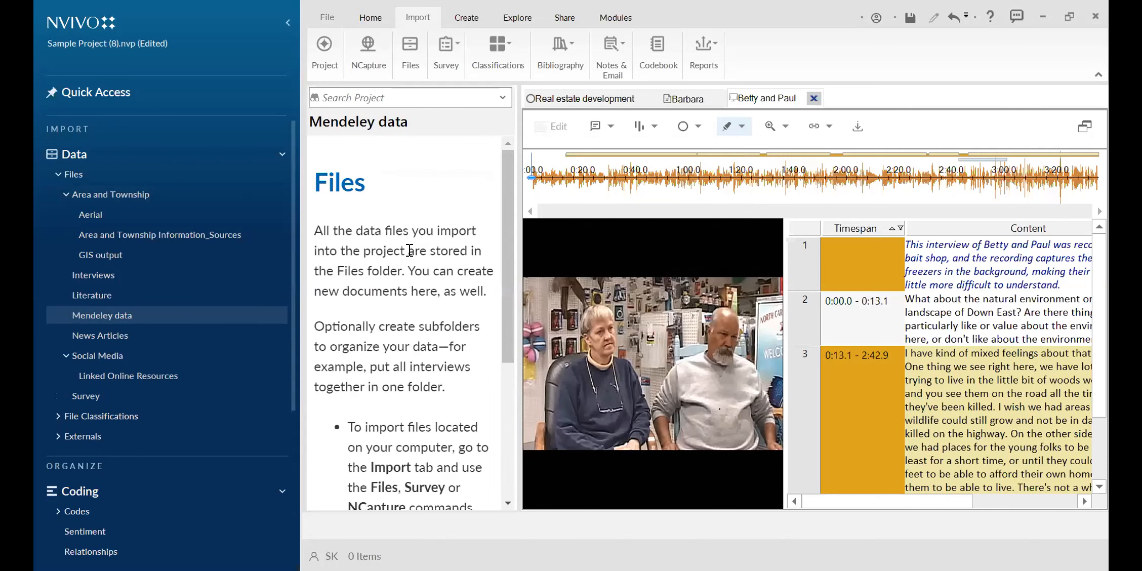
{"action": "scroll", "coordinate": [389, 351], "scroll_direction": "down", "scroll_amount": 5}
{"action": "left_click", "coordinate": [405, 492]}
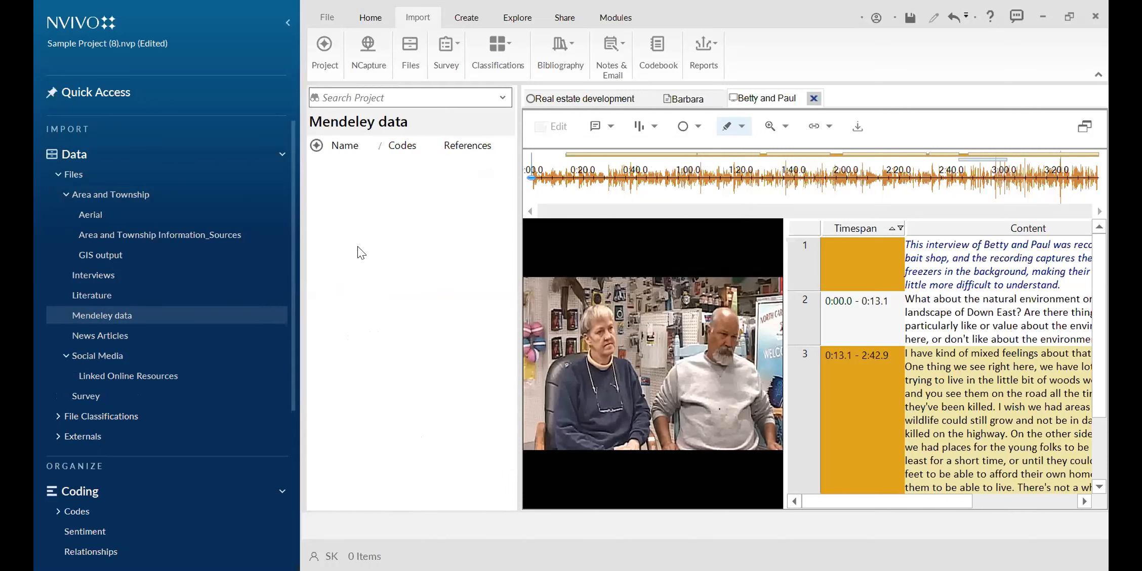
- Review the import options for the Mendeley data folder, view the file import dialog, and cancel it without choosing a file
{"action": "right_click", "coordinate": [358, 234]}
{"action": "left_click", "coordinate": [342, 177]}
{"action": "right_click", "coordinate": [344, 177]}
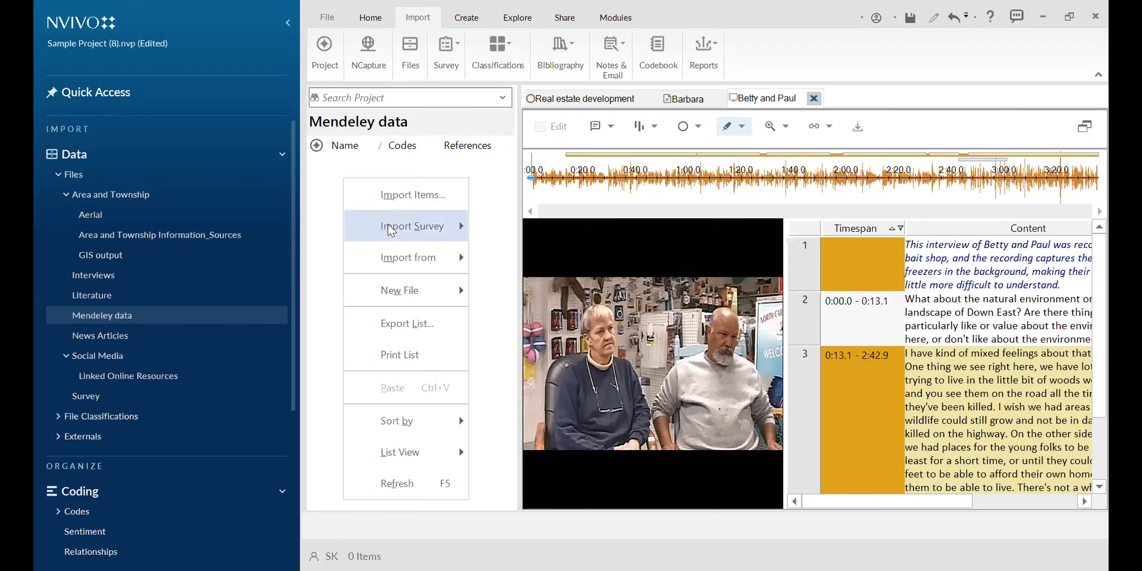
{"action": "mouse_move", "coordinate": [391, 230]}
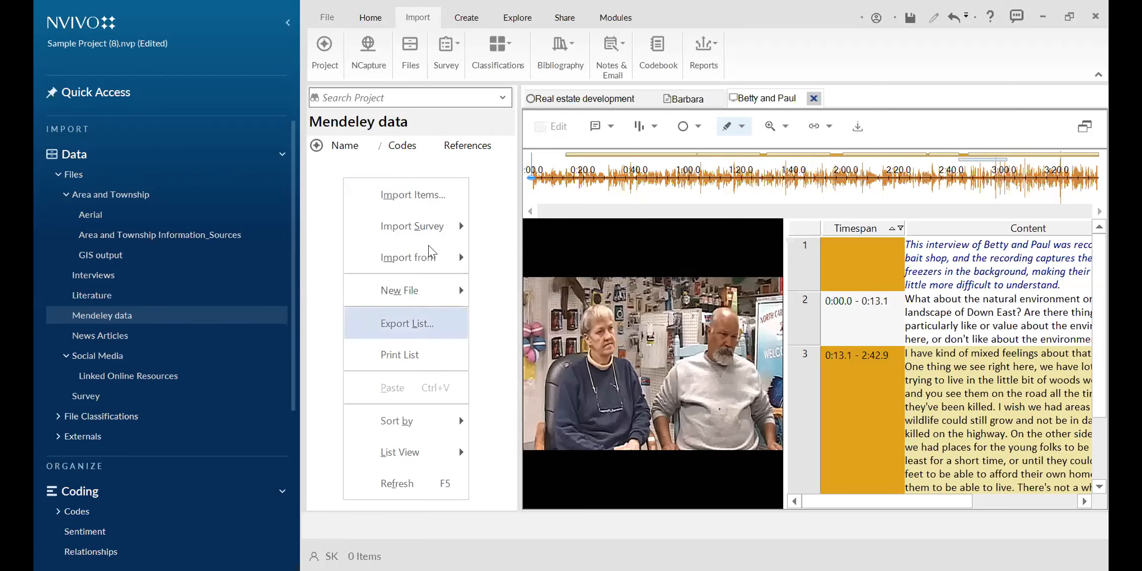
{"action": "mouse_move", "coordinate": [417, 294]}
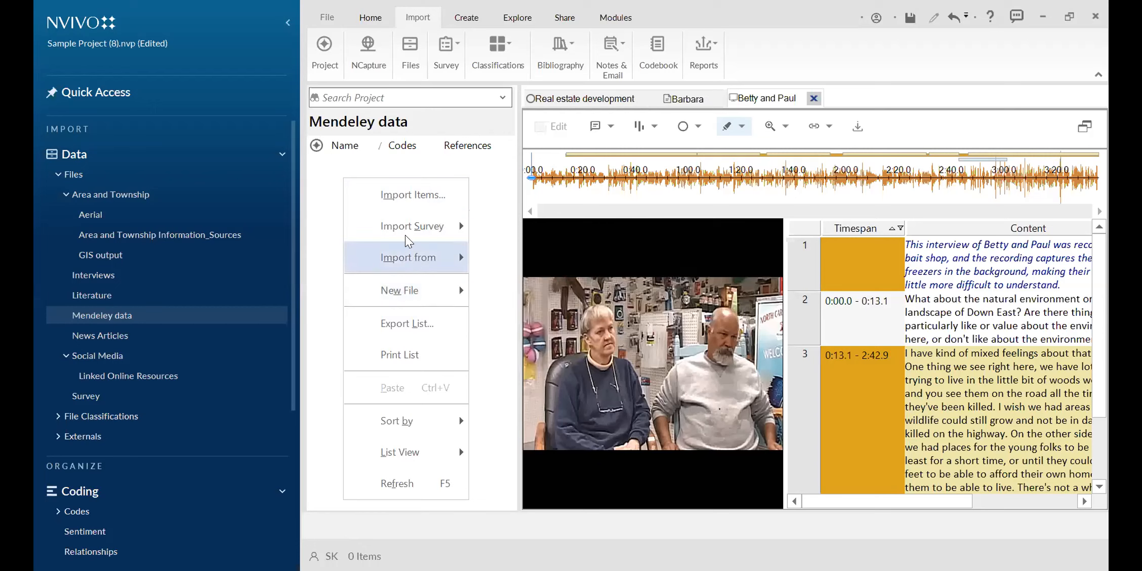
{"action": "left_click", "coordinate": [343, 243]}
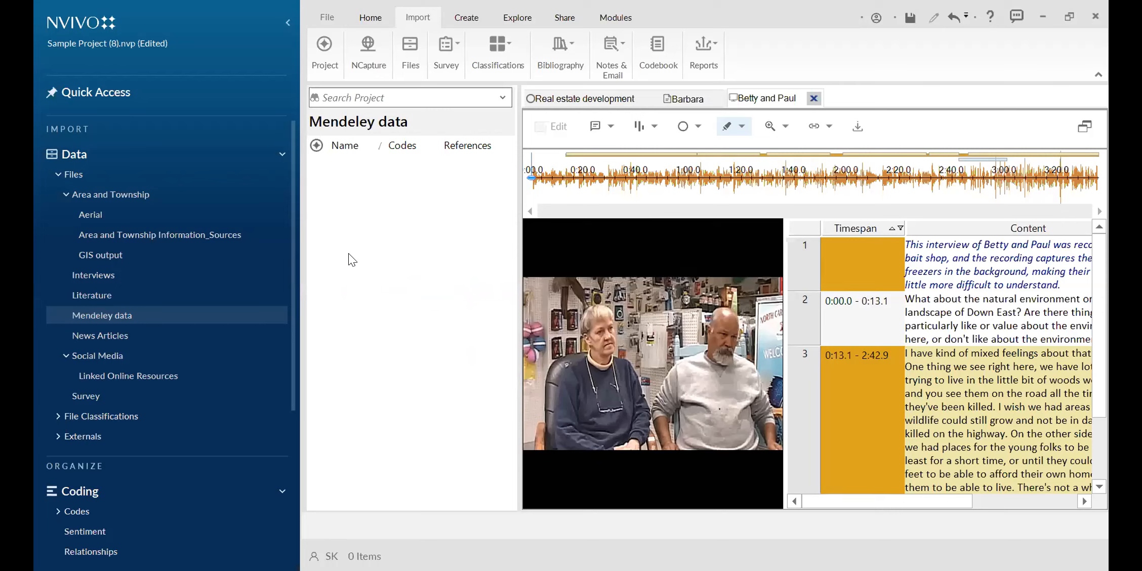
{"action": "right_click", "coordinate": [347, 187]}
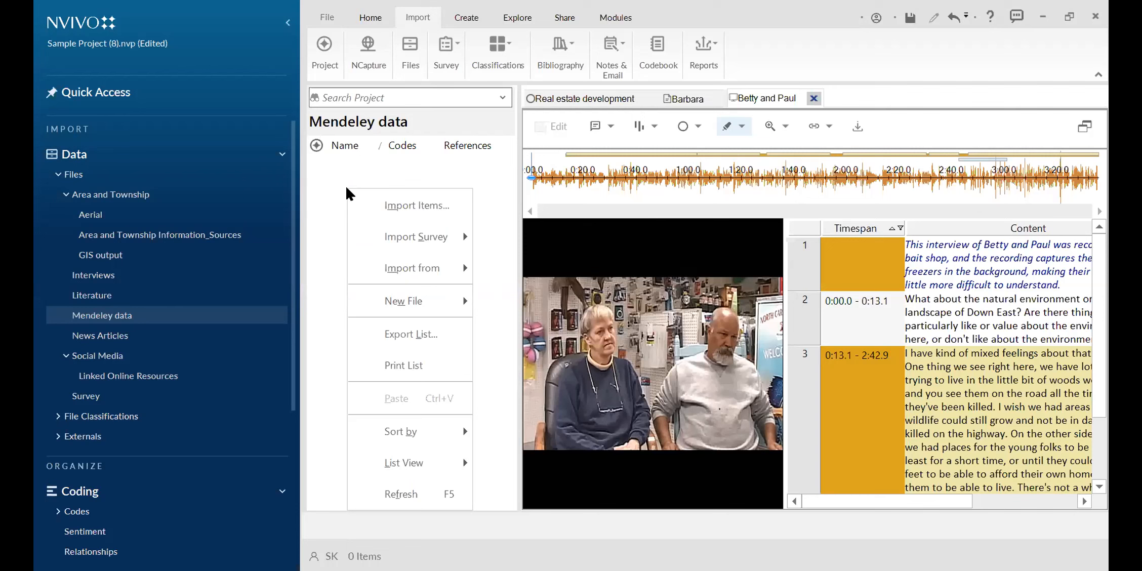
{"action": "left_click", "coordinate": [376, 201]}
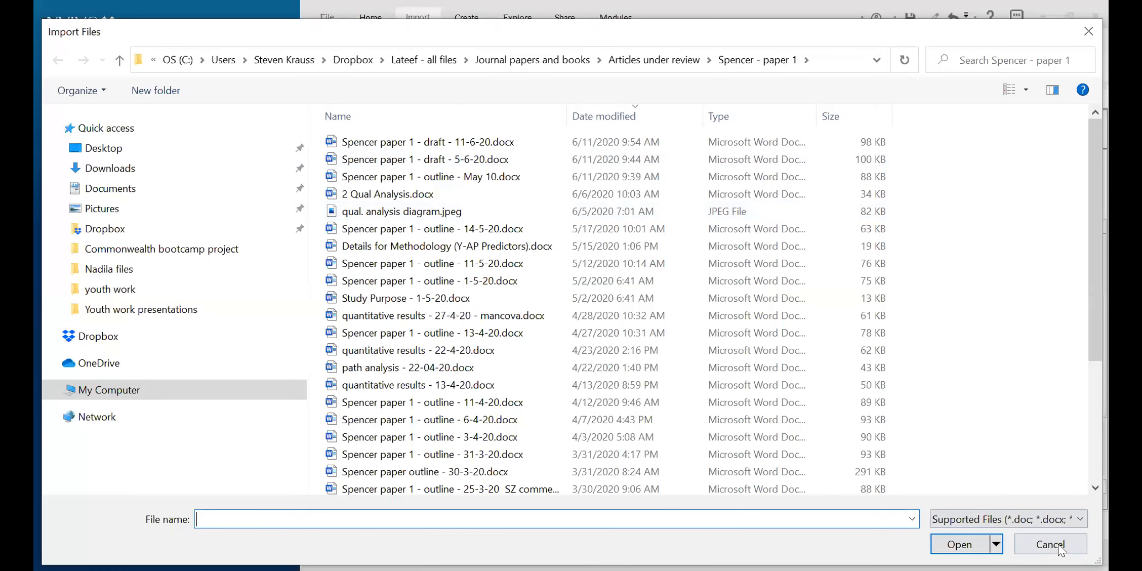
{"action": "left_click", "coordinate": [1050, 544]}
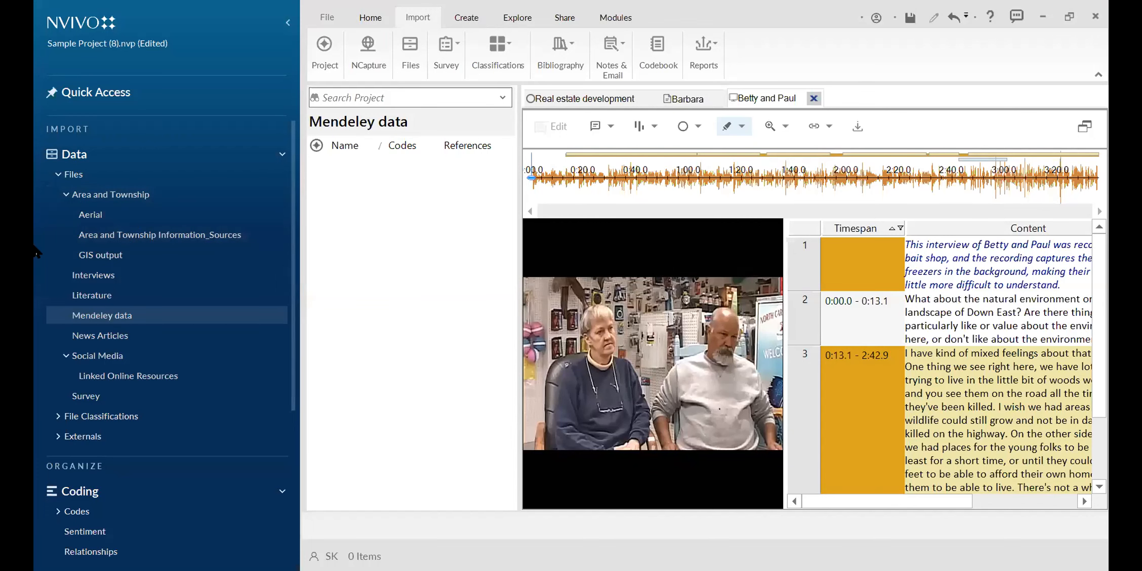
- List the Literature folder's files, view the dialog for adding a subfolder to it, and cancel without creating one
{"action": "left_click", "coordinate": [104, 300]}
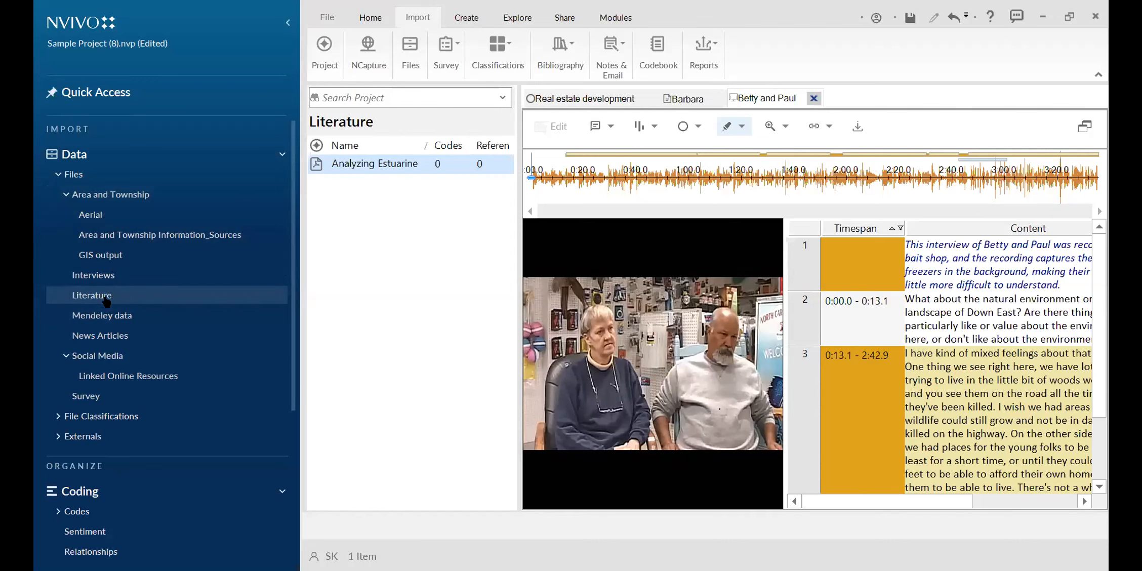
{"action": "right_click", "coordinate": [106, 302]}
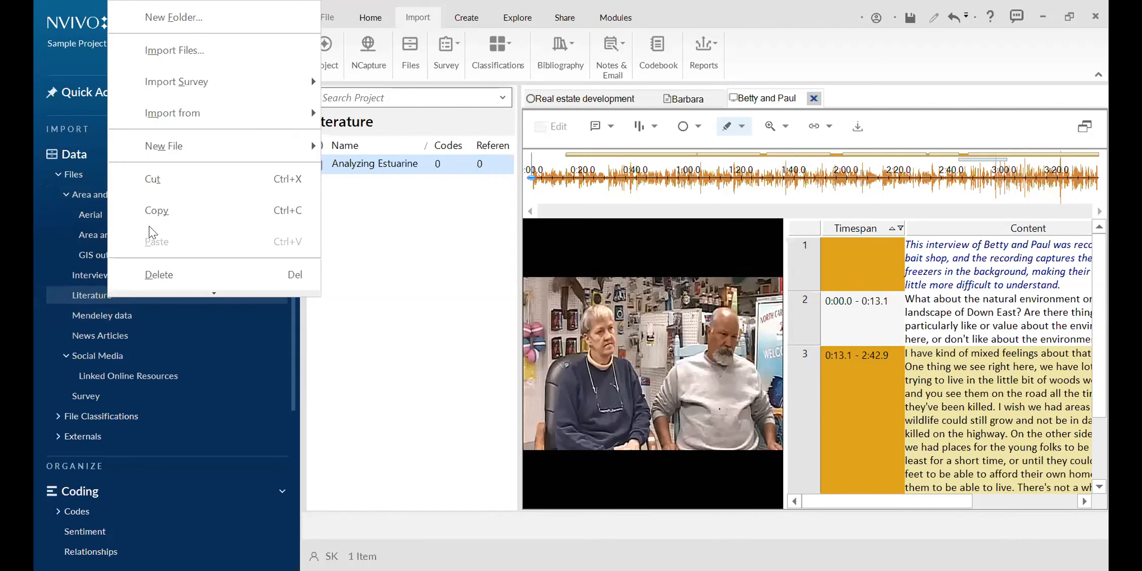
{"action": "left_click", "coordinate": [172, 20]}
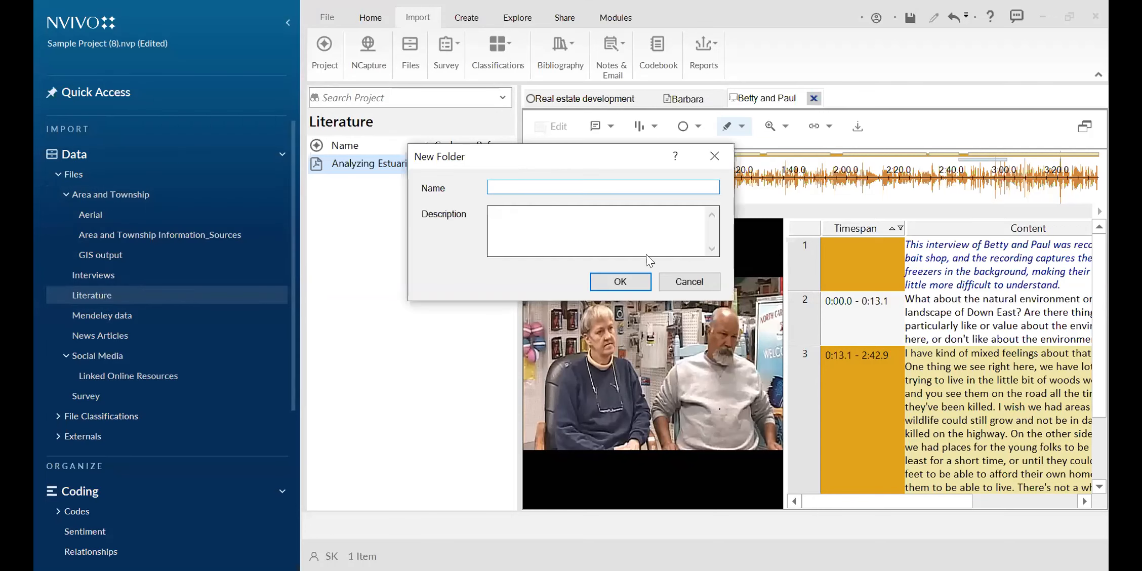
{"action": "left_click", "coordinate": [683, 281]}
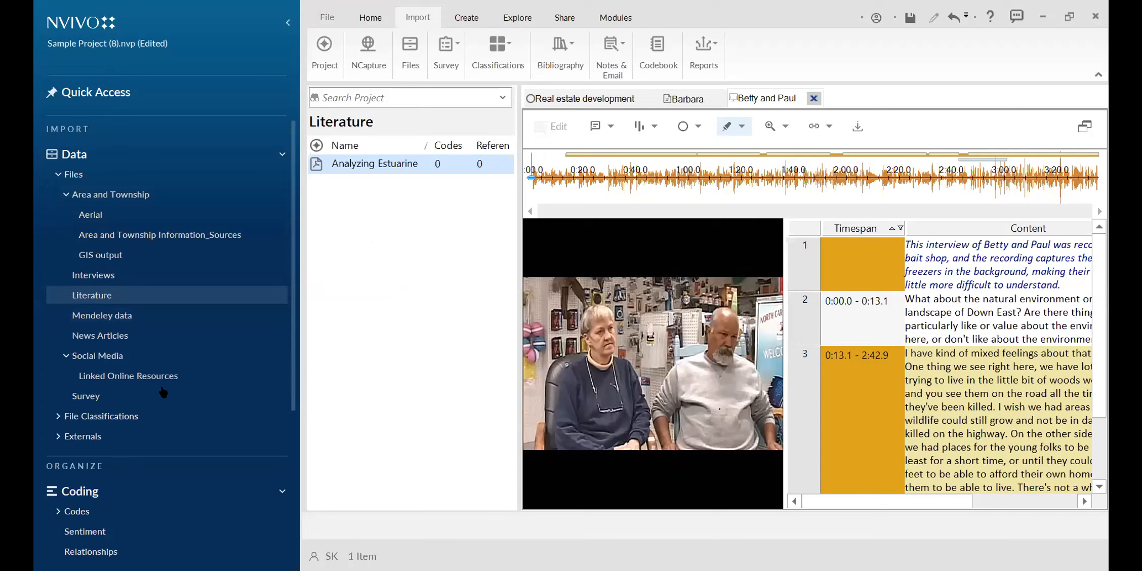
- Narrow the file list to give the video more room, and list the files in the Interviews folder
{"action": "scroll", "coordinate": [144, 413], "scroll_direction": "down", "scroll_amount": 2}
{"action": "scroll", "coordinate": [141, 405], "scroll_direction": "up", "scroll_amount": 2}
{"action": "left_click", "coordinate": [91, 163]}
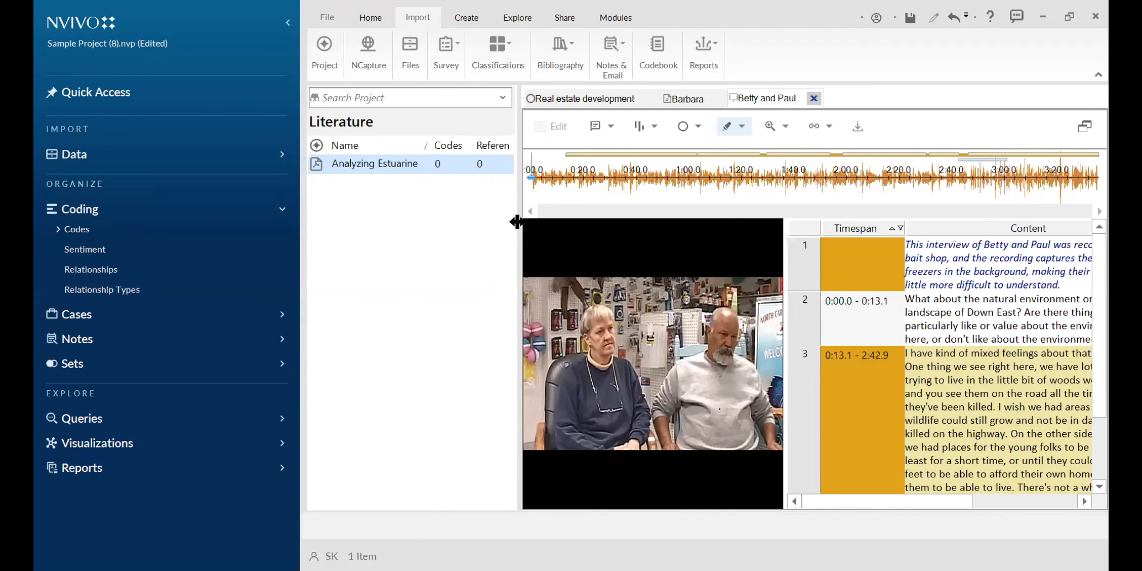
{"action": "left_click_drag", "start_coordinate": [515, 221], "coordinate": [466, 226]}
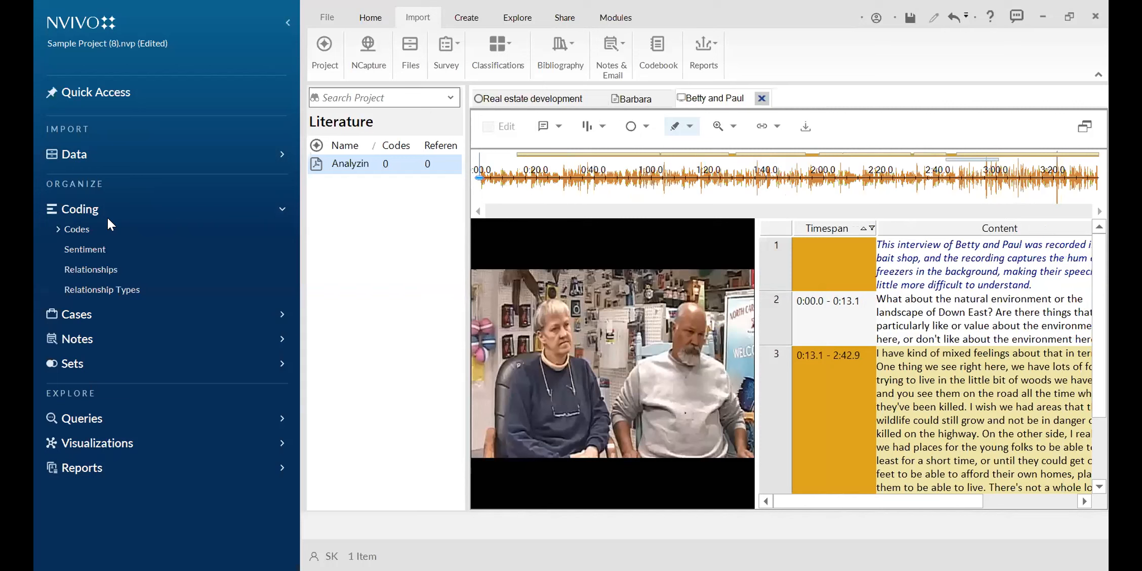
{"action": "left_click", "coordinate": [82, 155]}
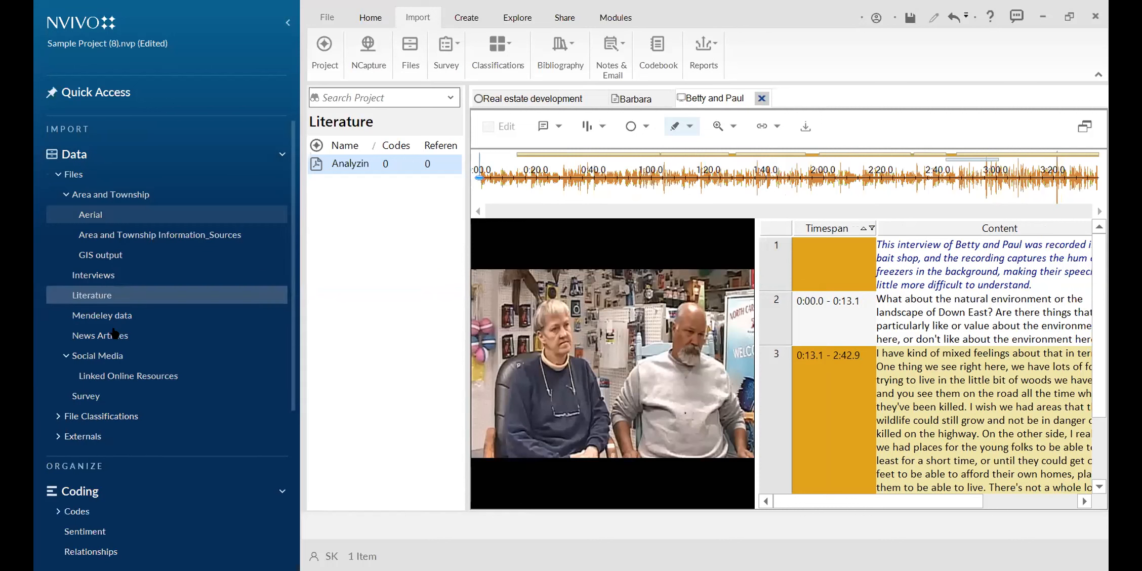
{"action": "left_click", "coordinate": [94, 275]}
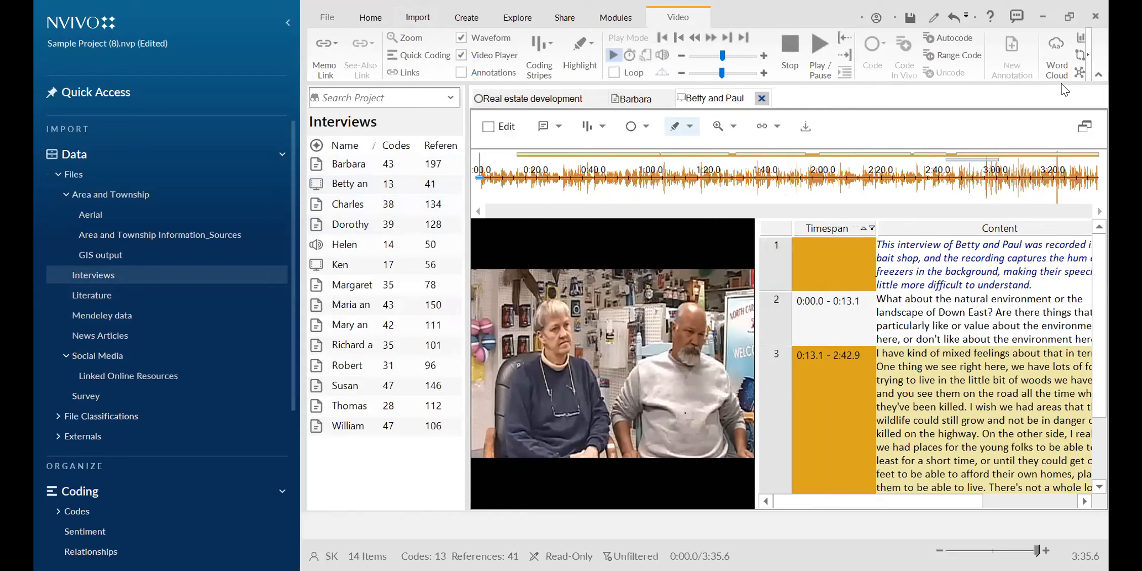
- Play the open interview video, adjust its volume and raise it to nearly maximum, and pause playback
{"action": "left_click", "coordinate": [820, 45]}
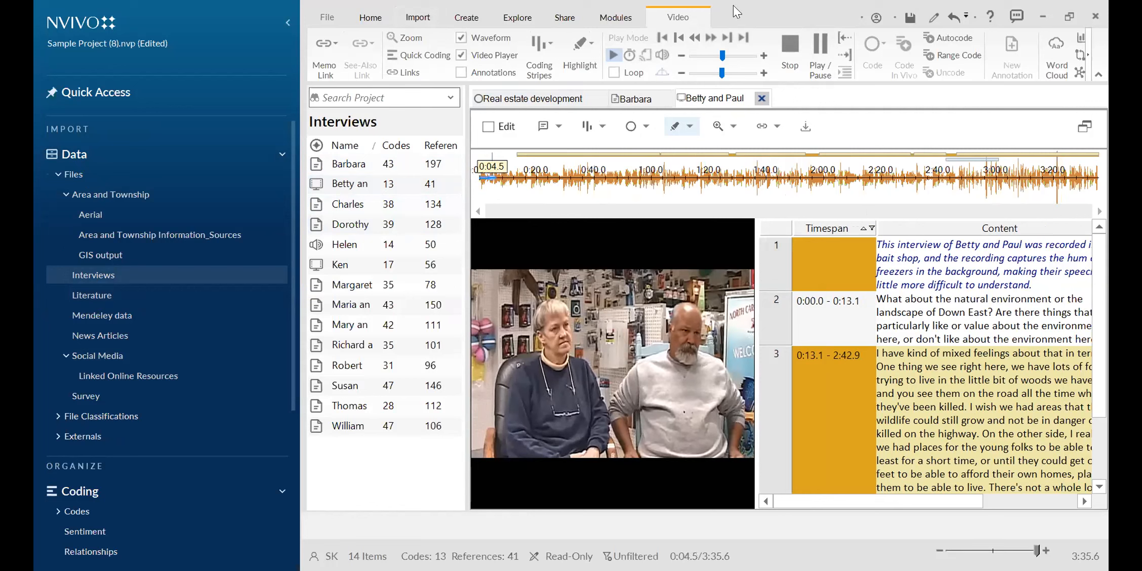
{"action": "left_click", "coordinate": [819, 43]}
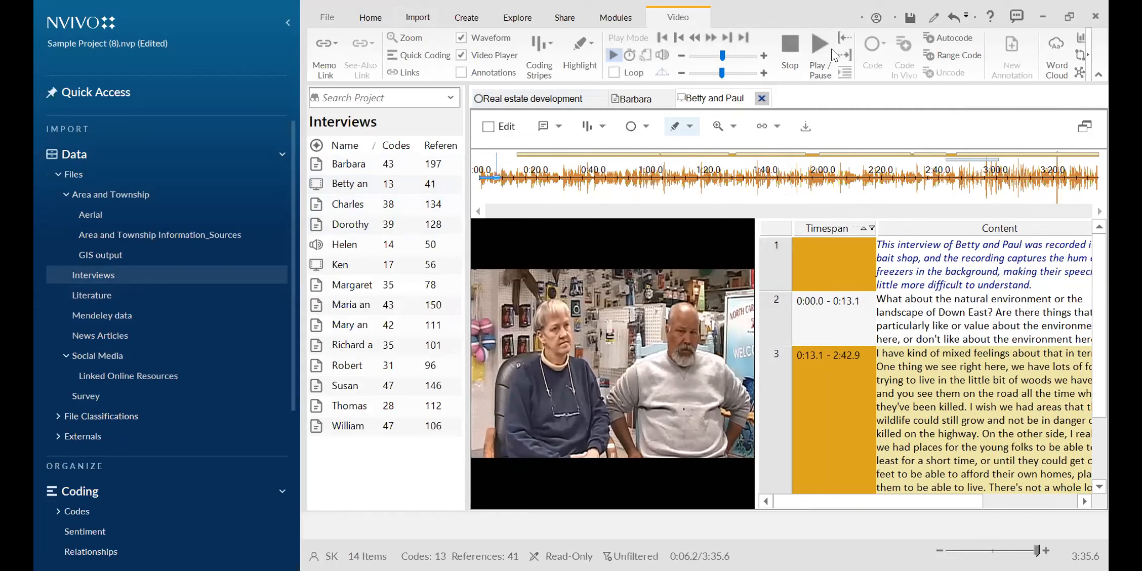
{"action": "left_click", "coordinate": [745, 55]}
{"action": "left_click", "coordinate": [814, 43]}
{"action": "left_click", "coordinate": [706, 57]}
{"action": "left_click_drag", "start_coordinate": [706, 60], "coordinate": [697, 57]}
{"action": "left_click_drag", "start_coordinate": [698, 55], "coordinate": [754, 56]}
{"action": "left_click", "coordinate": [820, 46]}
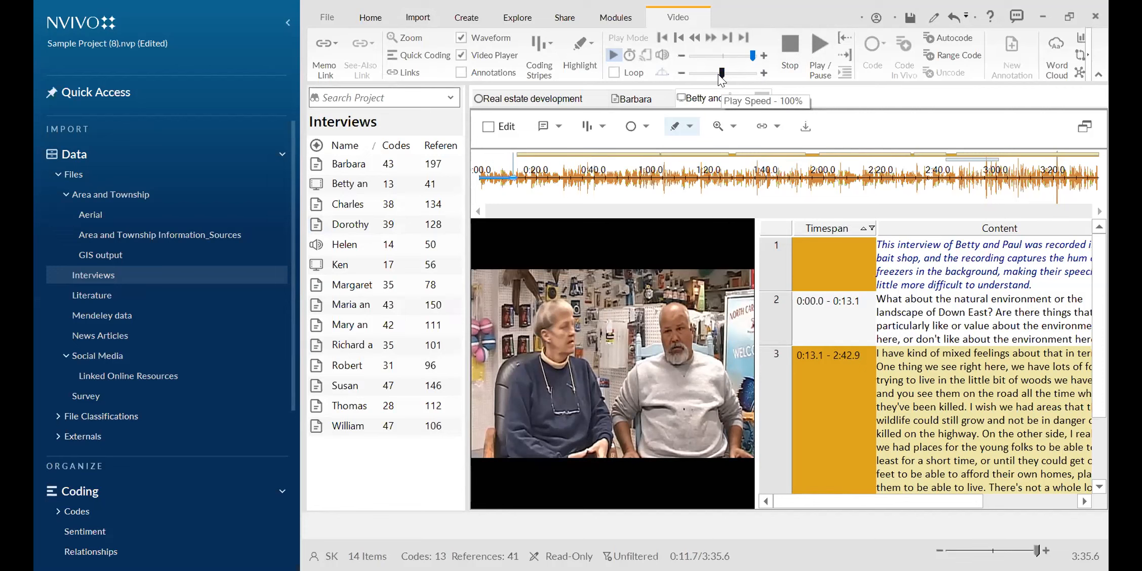
- Resume the interview video, slow its play speed to 50%, and raise the speed above 100%
{"action": "left_click", "coordinate": [813, 51]}
{"action": "left_click_drag", "start_coordinate": [721, 72], "coordinate": [700, 68]}
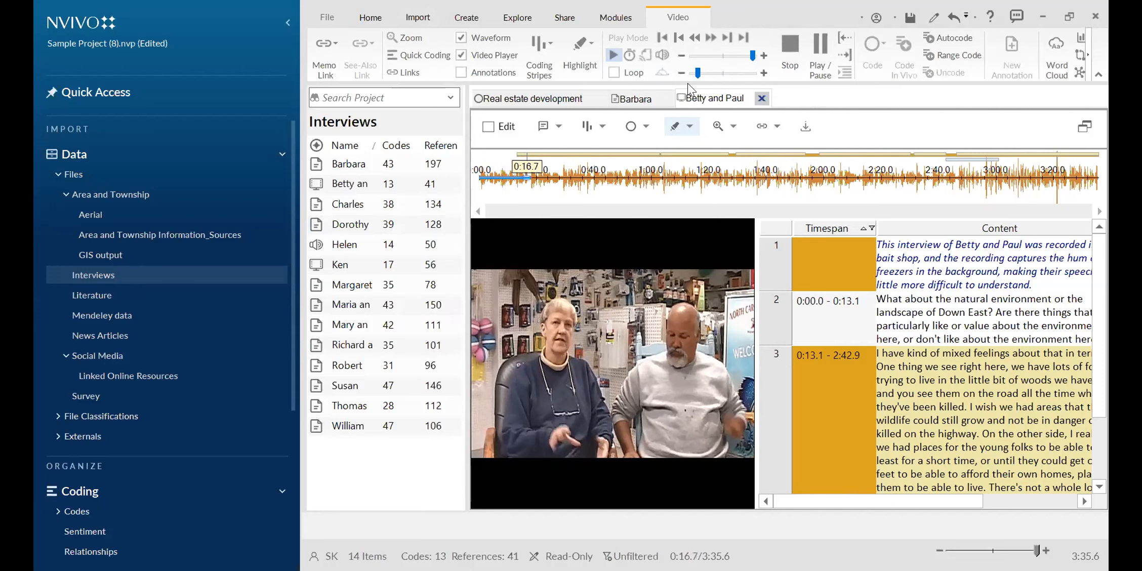
{"action": "left_click_drag", "start_coordinate": [698, 73], "coordinate": [687, 76]}
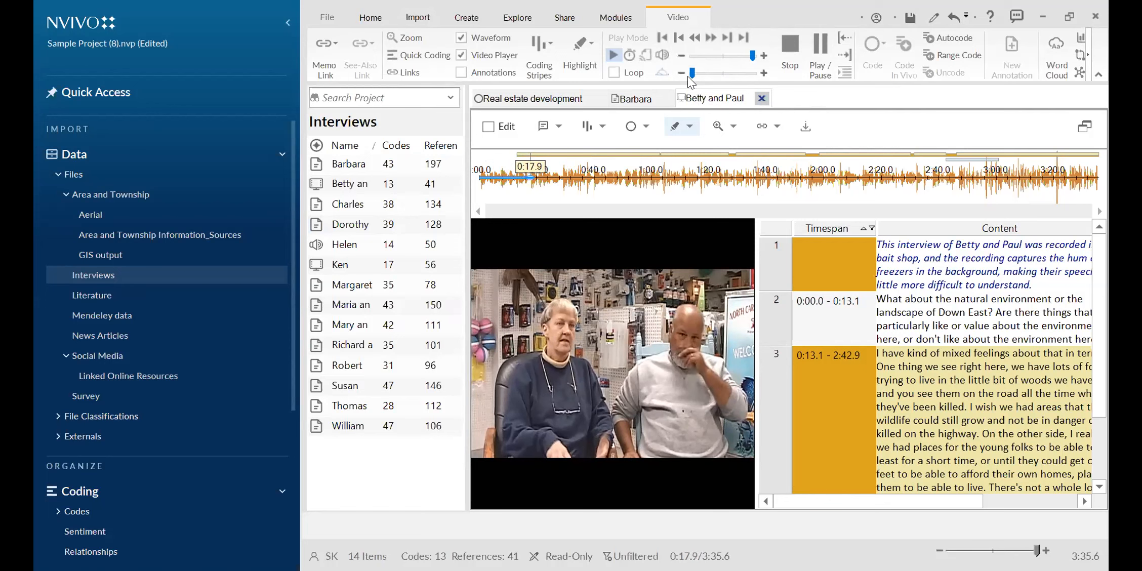
{"action": "left_click", "coordinate": [688, 76]}
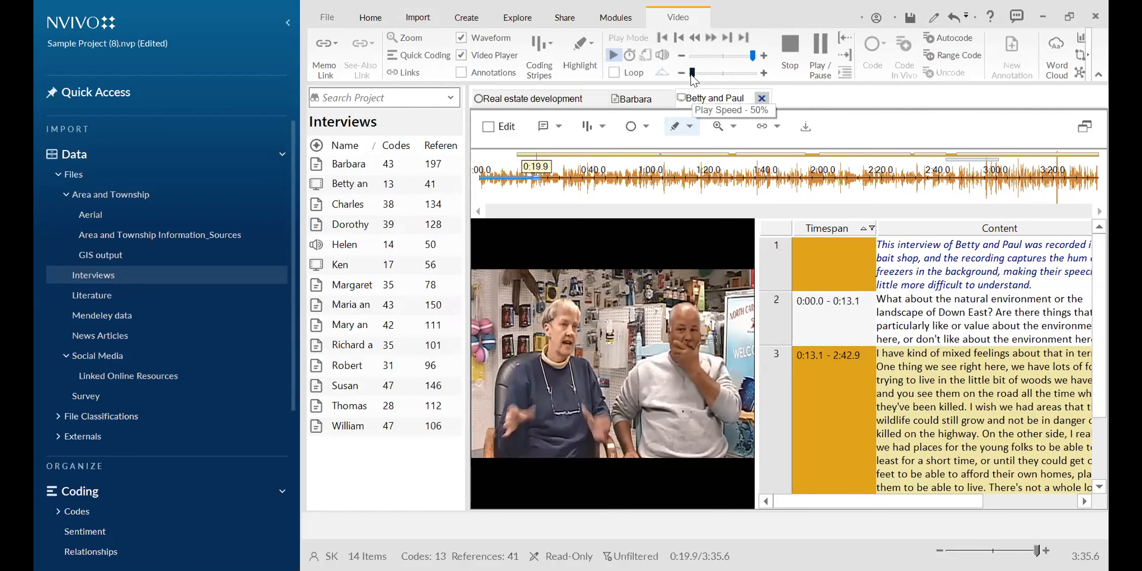
{"action": "left_click", "coordinate": [741, 74]}
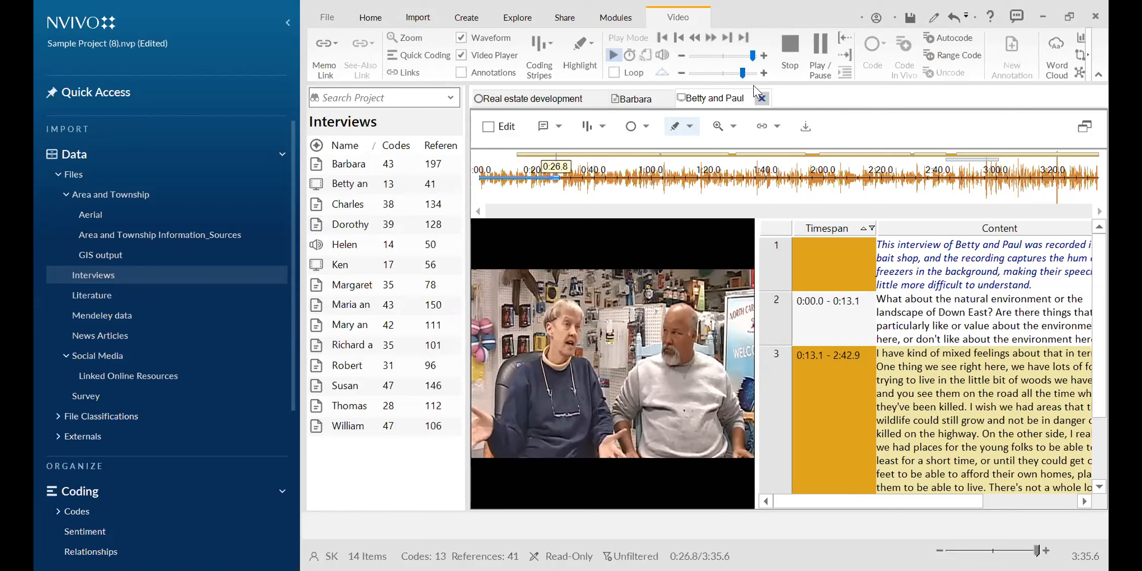
- Pause the interview video and look through its transcript down to the last row
{"action": "left_click", "coordinate": [819, 48]}
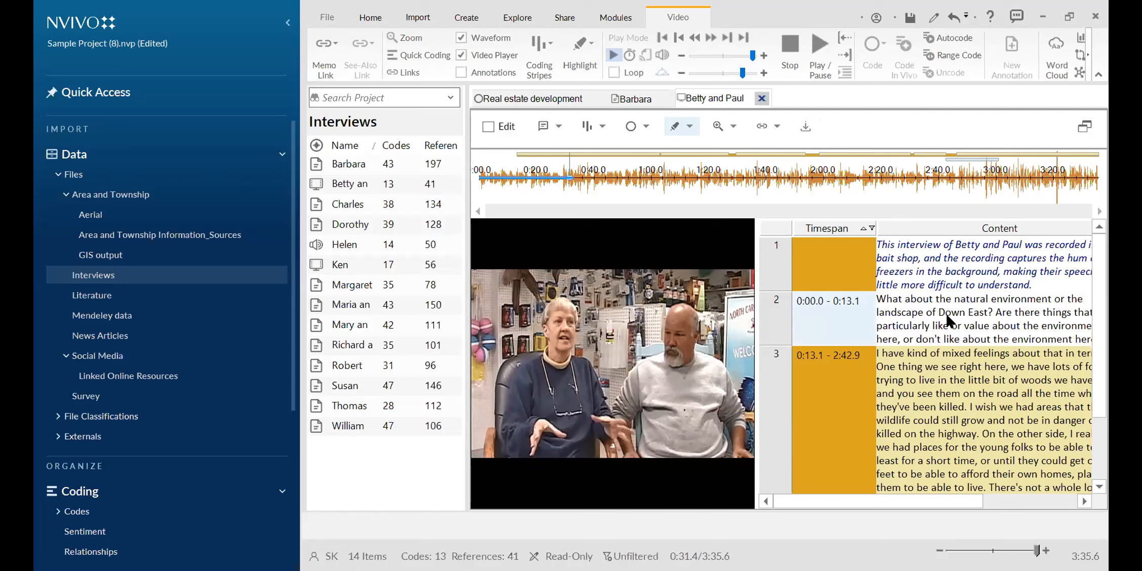
{"action": "scroll", "coordinate": [947, 388], "scroll_direction": "down", "scroll_amount": 2}
{"action": "scroll", "coordinate": [946, 388], "scroll_direction": "up", "scroll_amount": 2}
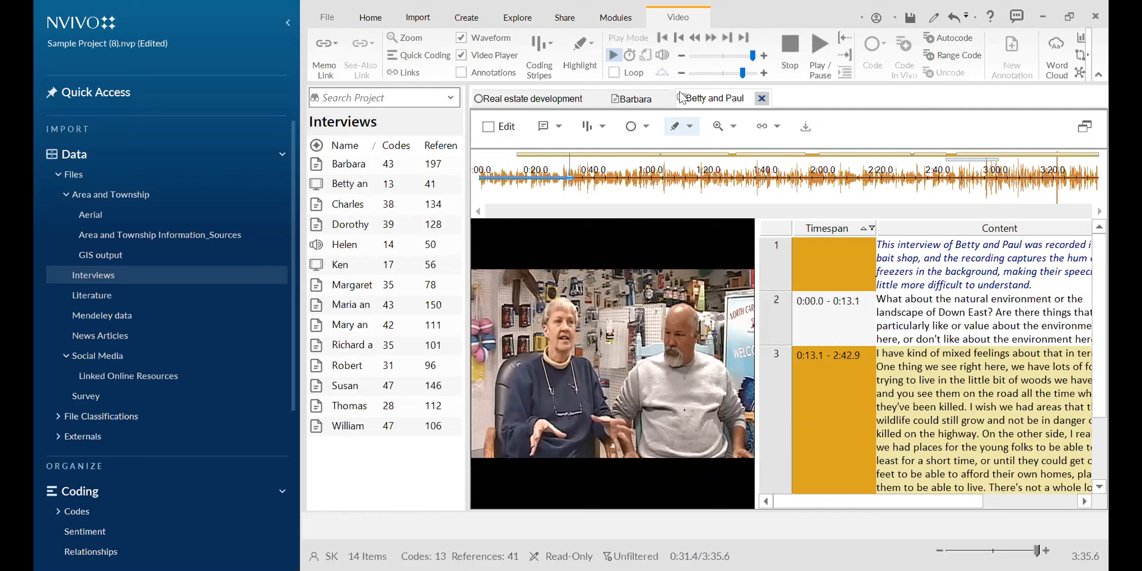
{"action": "left_click", "coordinate": [613, 55]}
{"action": "scroll", "coordinate": [873, 367], "scroll_direction": "down", "scroll_amount": 5}
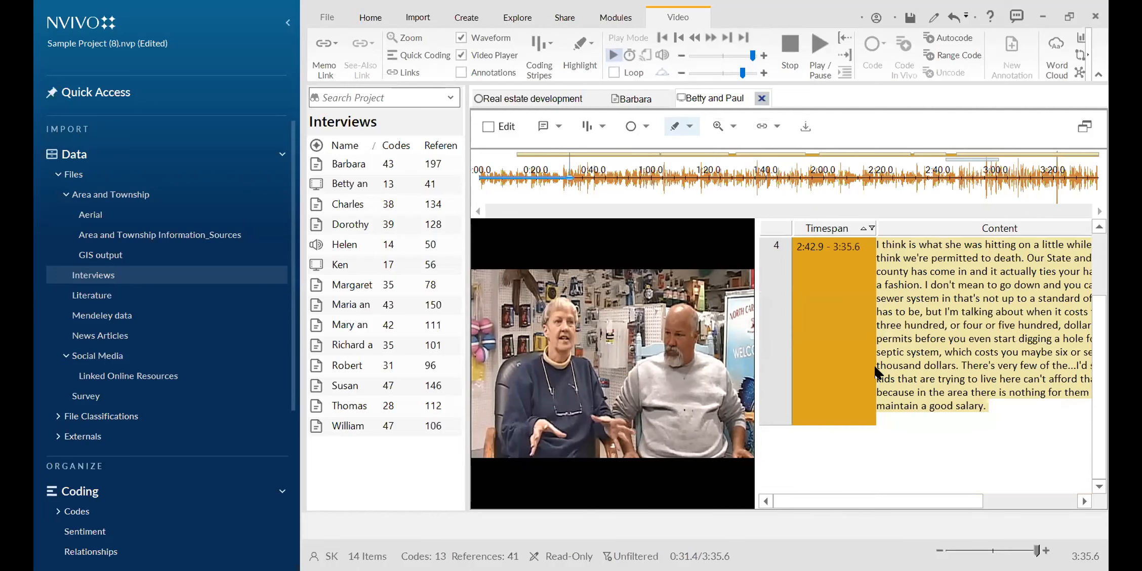
- Turn on edit mode for the video transcript and add a row with the interviewee's first name followed by "thinks blah blah"
{"action": "right_click", "coordinate": [822, 442]}
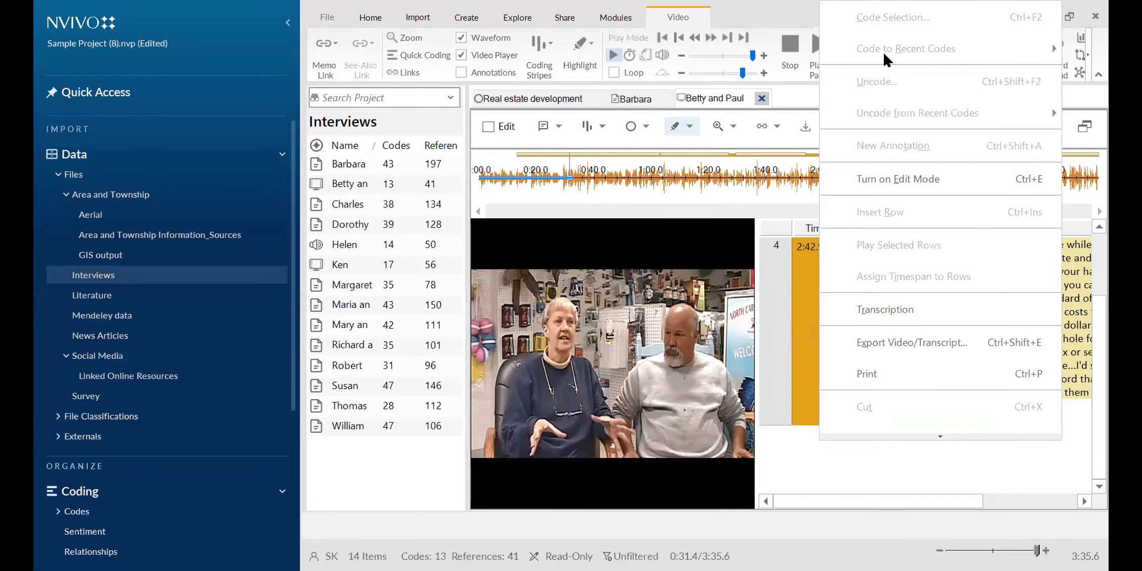
{"action": "left_click", "coordinate": [891, 182]}
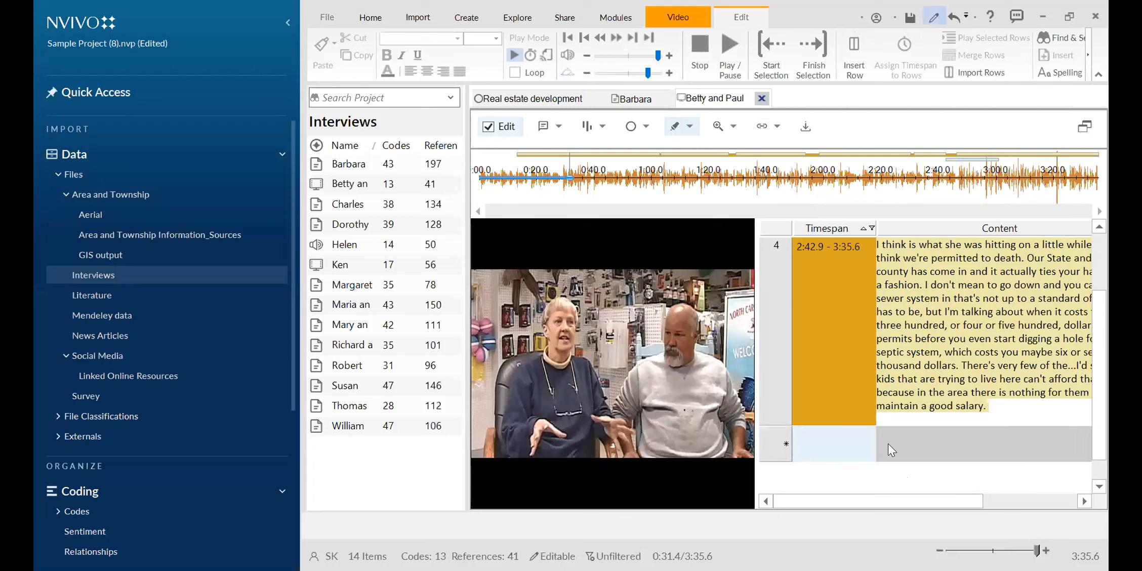
{"action": "left_click", "coordinate": [906, 443]}
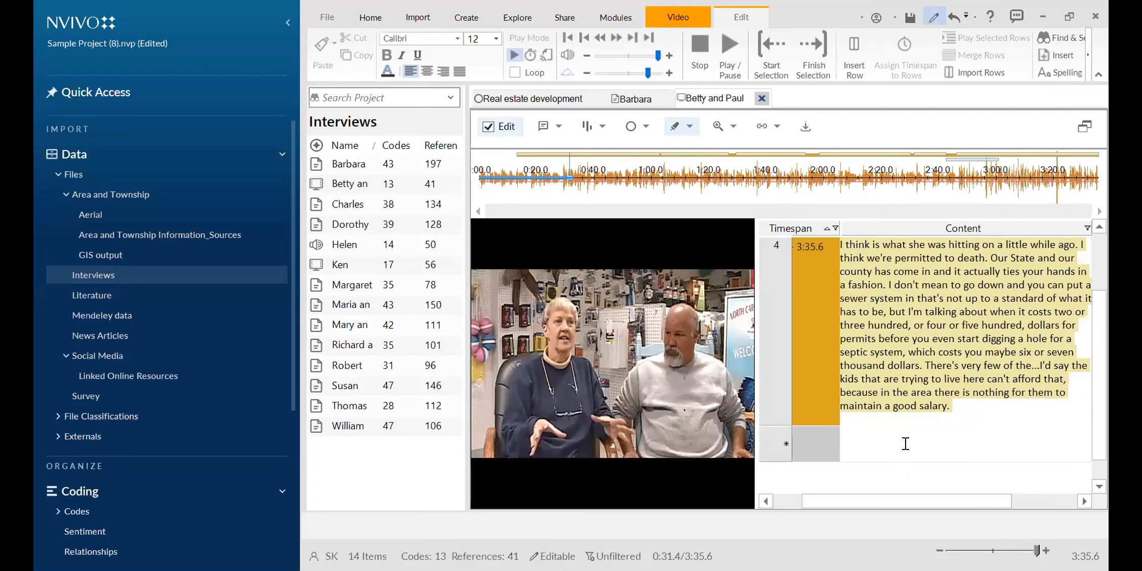
{"action": "left_click", "coordinate": [815, 445]}
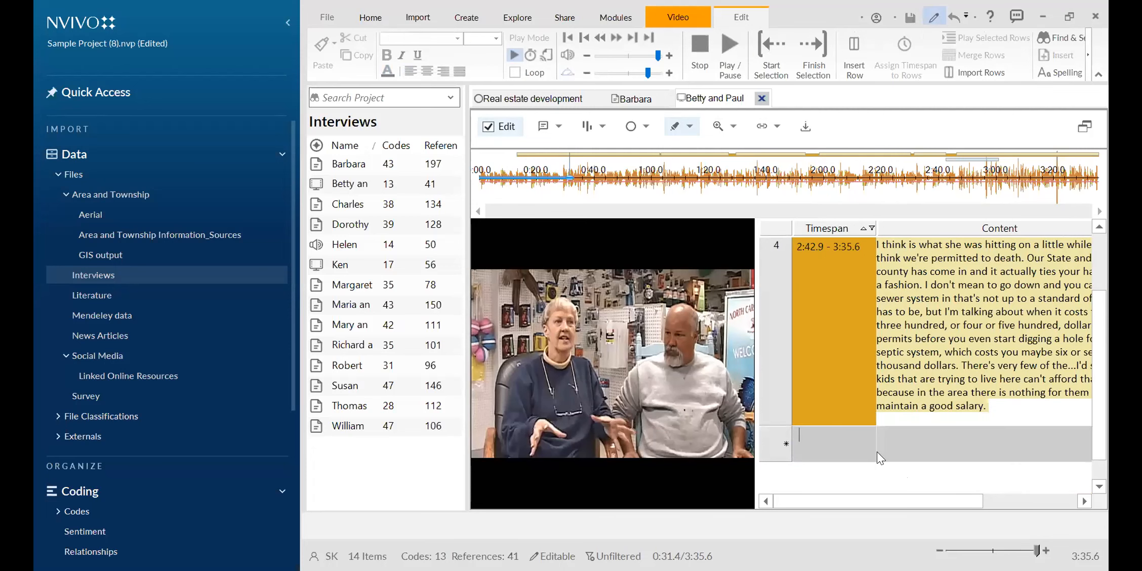
{"action": "left_click", "coordinate": [945, 443]}
{"action": "type", "text": "Betty thinks "}
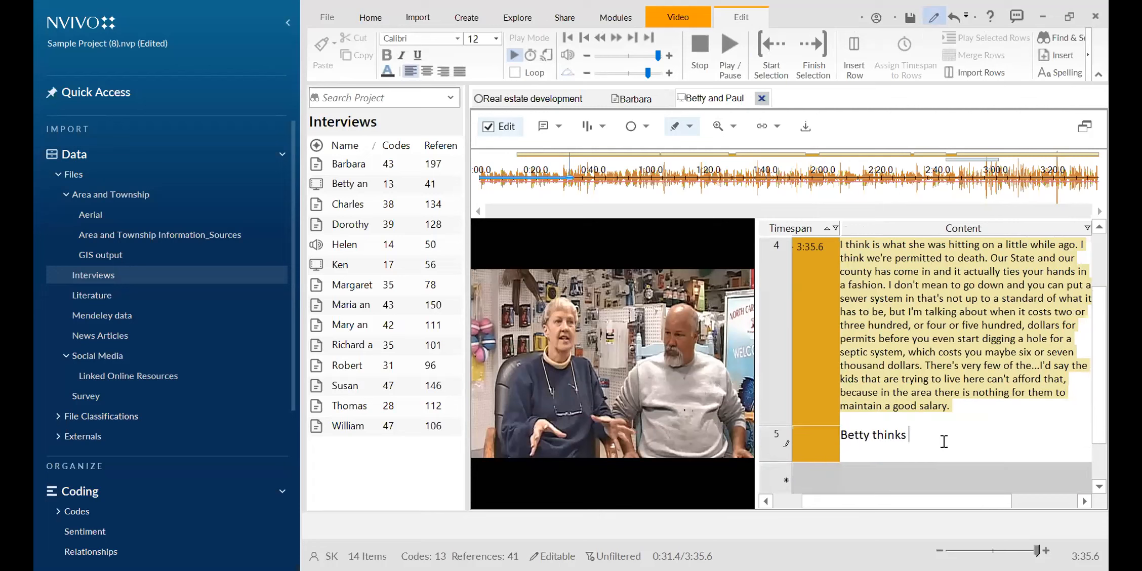
{"action": "type", "text": "blah blah"}
{"action": "left_click", "coordinate": [886, 385]}
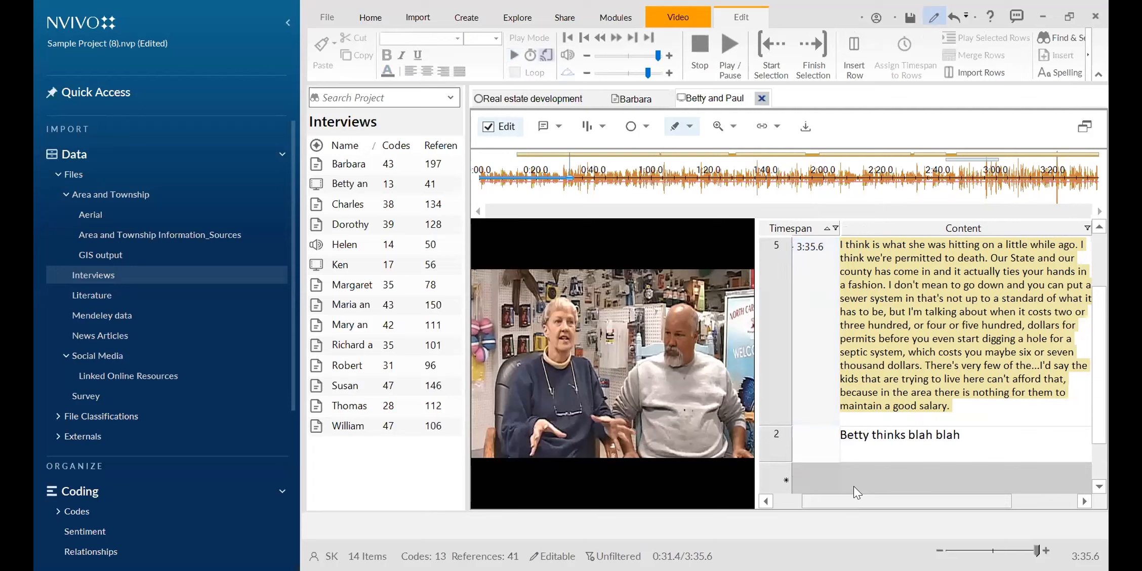
- Play the video in transcribe mode to record a new transcript row, reduce the play speed, and stop playback
{"action": "left_click_drag", "start_coordinate": [1104, 436], "coordinate": [1105, 469]}
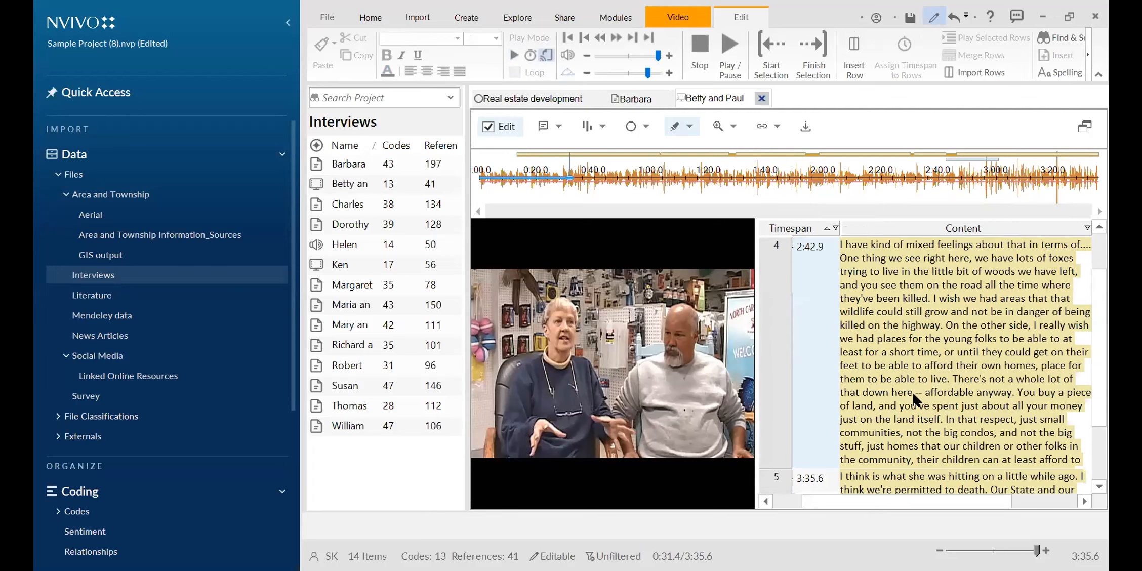
{"action": "left_click", "coordinate": [866, 258]}
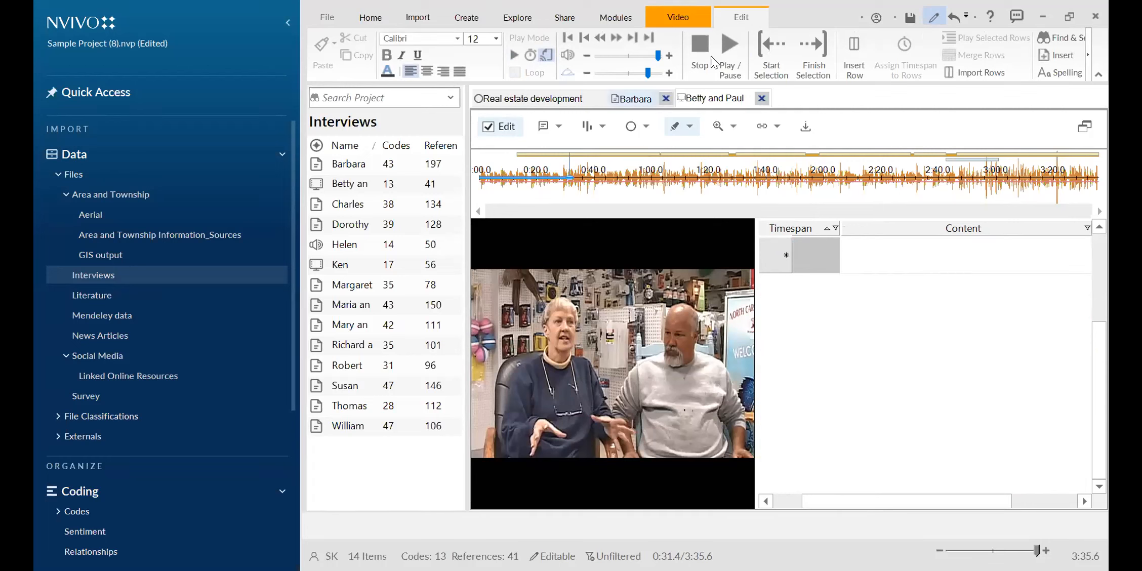
{"action": "left_click", "coordinate": [728, 47]}
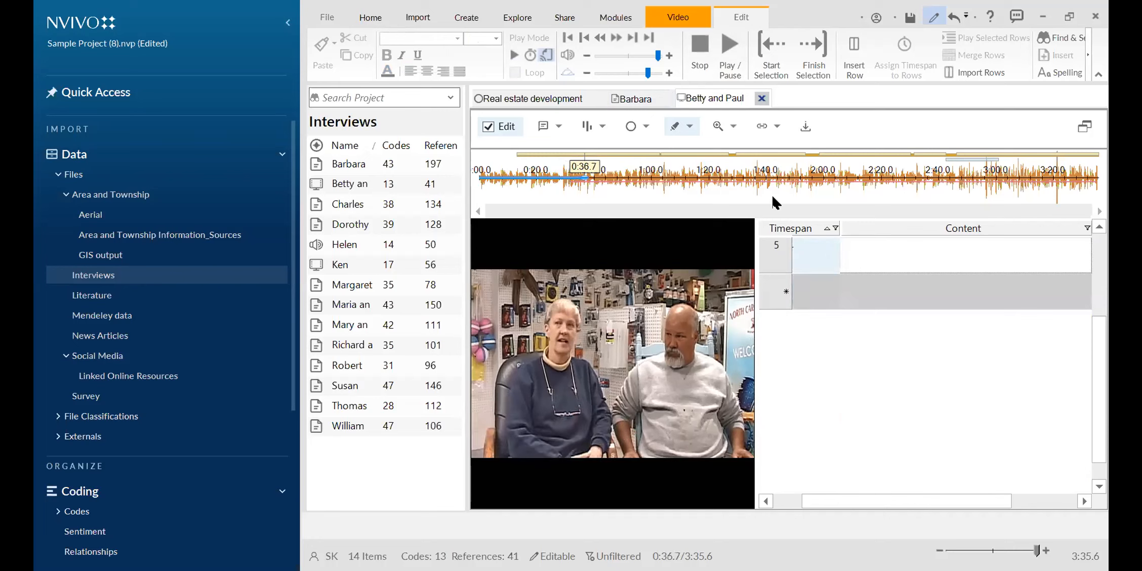
{"action": "left_click_drag", "start_coordinate": [647, 71], "coordinate": [630, 71]}
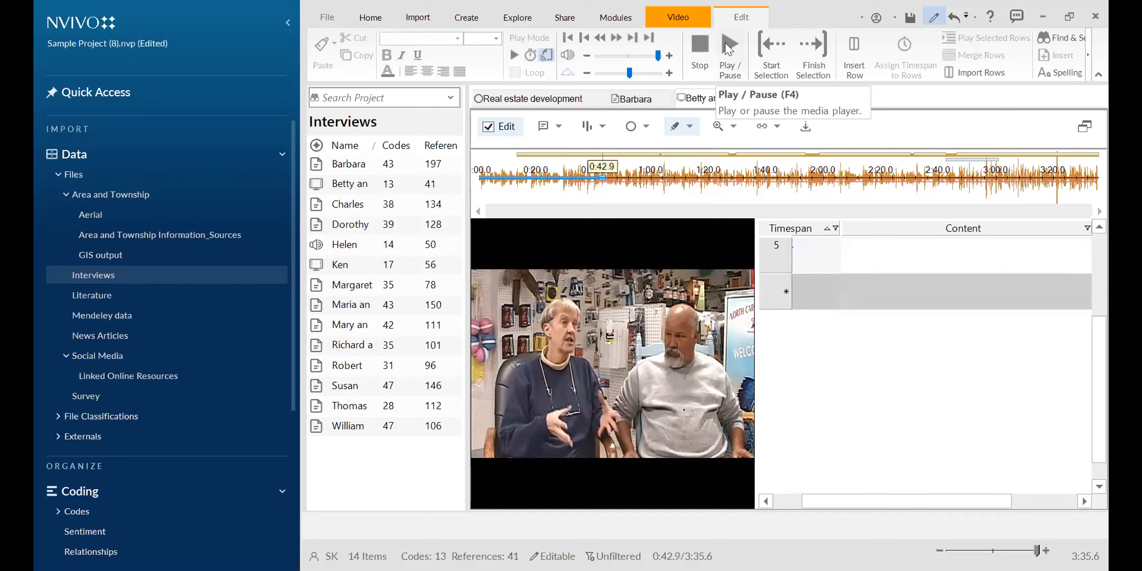
{"action": "left_click", "coordinate": [701, 43]}
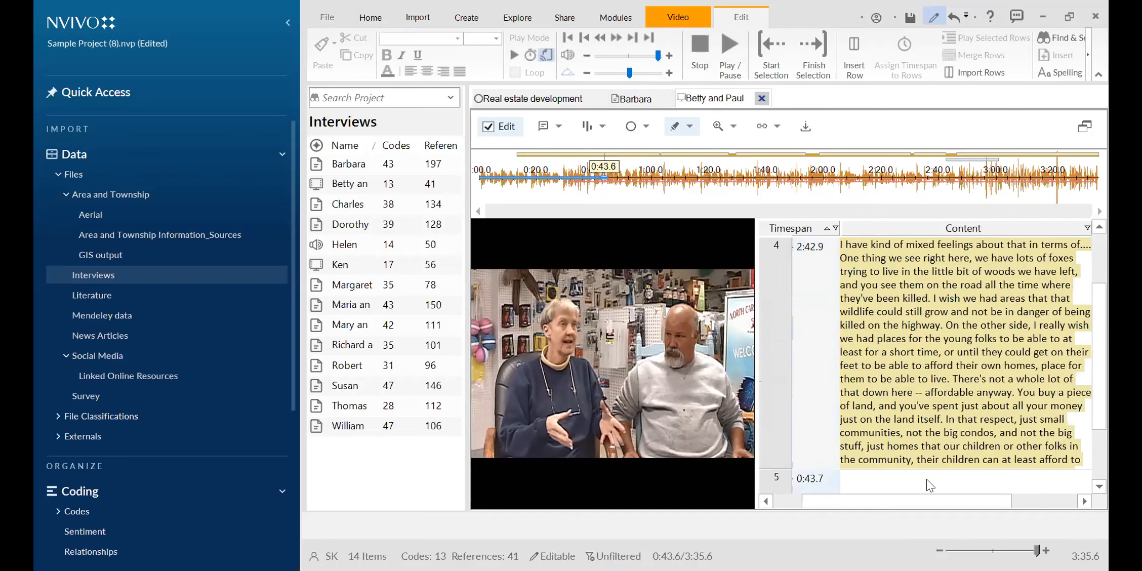
- Start another transcript row after the last one, play a few seconds of the video, pause, and enter "until"
{"action": "left_click", "coordinate": [1098, 487]}
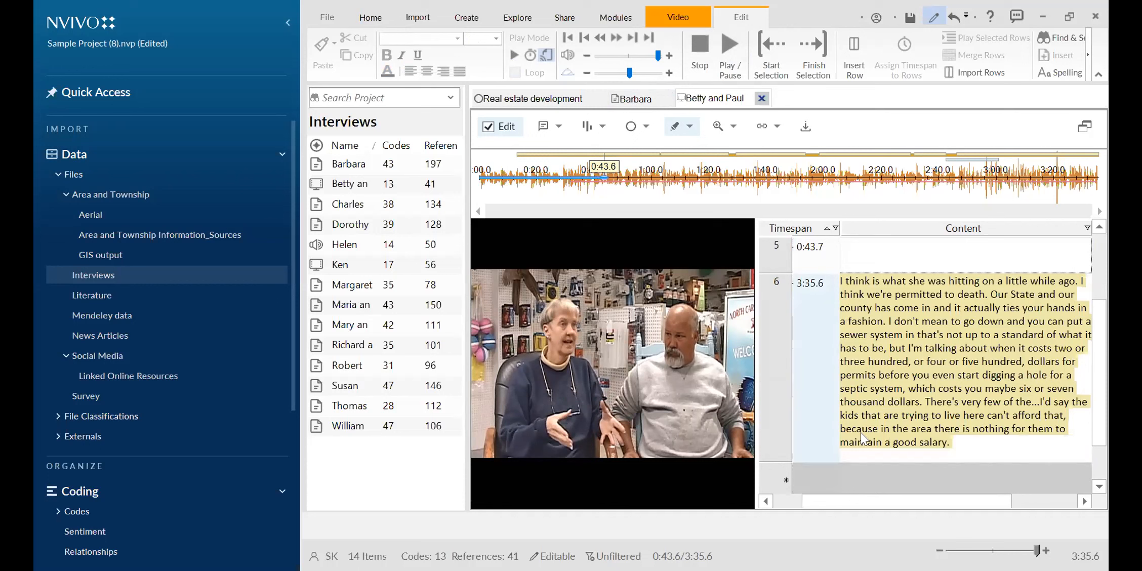
{"action": "left_click", "coordinate": [821, 475]}
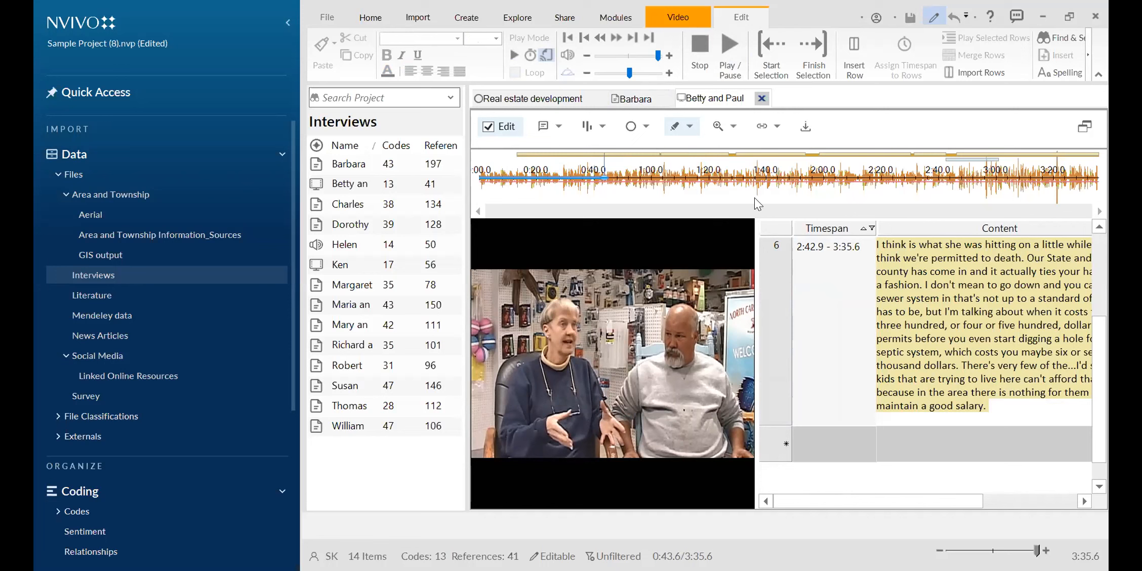
{"action": "left_click", "coordinate": [727, 47]}
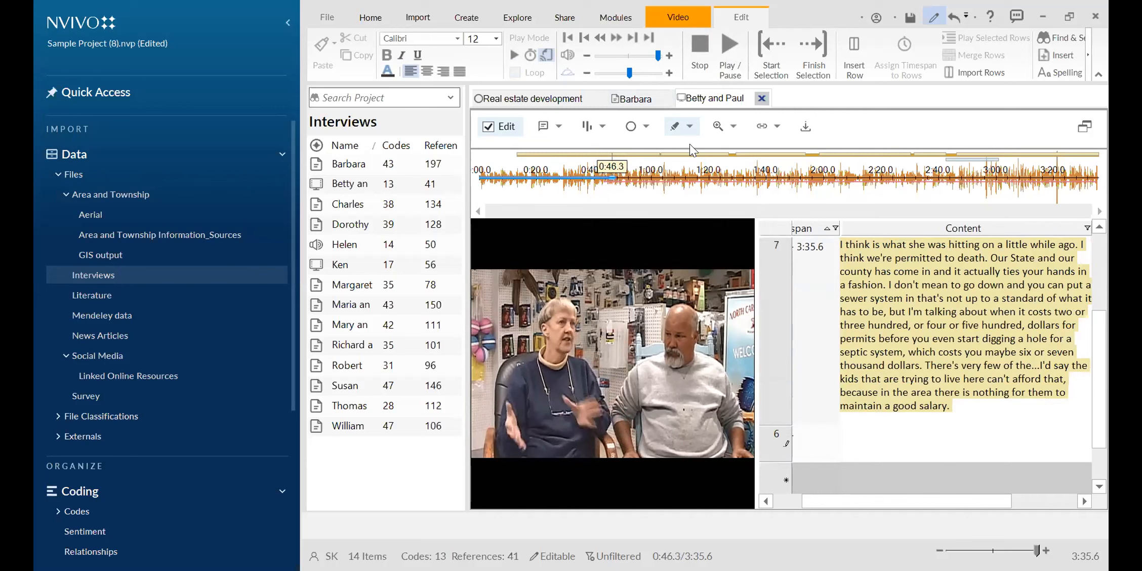
{"action": "left_click", "coordinate": [724, 42]}
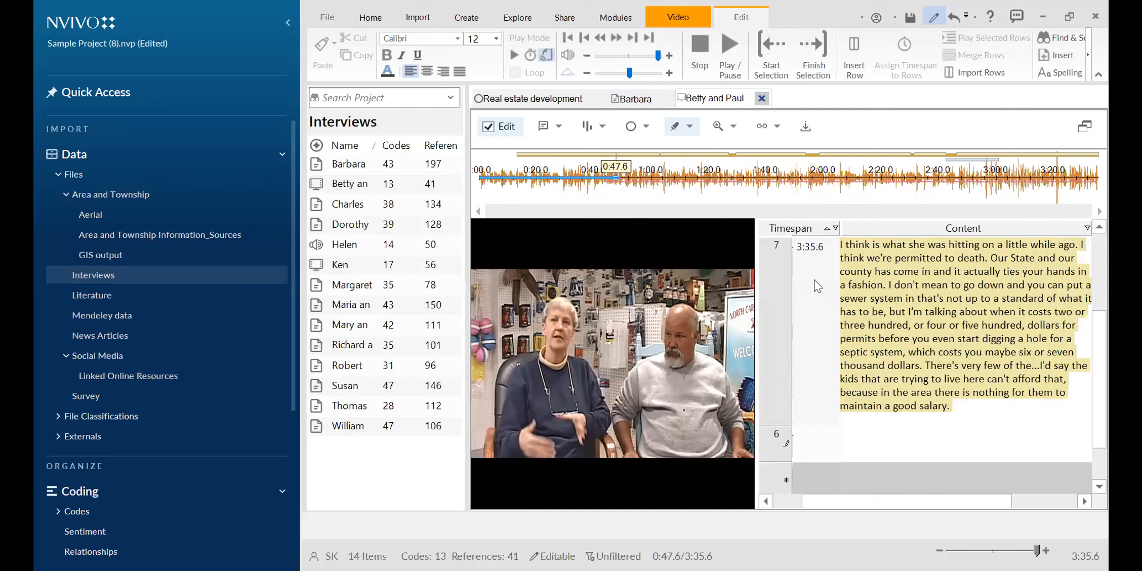
{"action": "type", "text": "unle"}
{"action": "key", "text": "BackSpace"}
{"action": "key", "text": "BackSpace"}
{"action": "key", "text": "BackSpace"}
{"action": "type", "text": "ti"}
{"action": "key", "text": "BackSpace"}
{"action": "key", "text": "BackSpace"}
{"action": "type", "text": "ntil"}
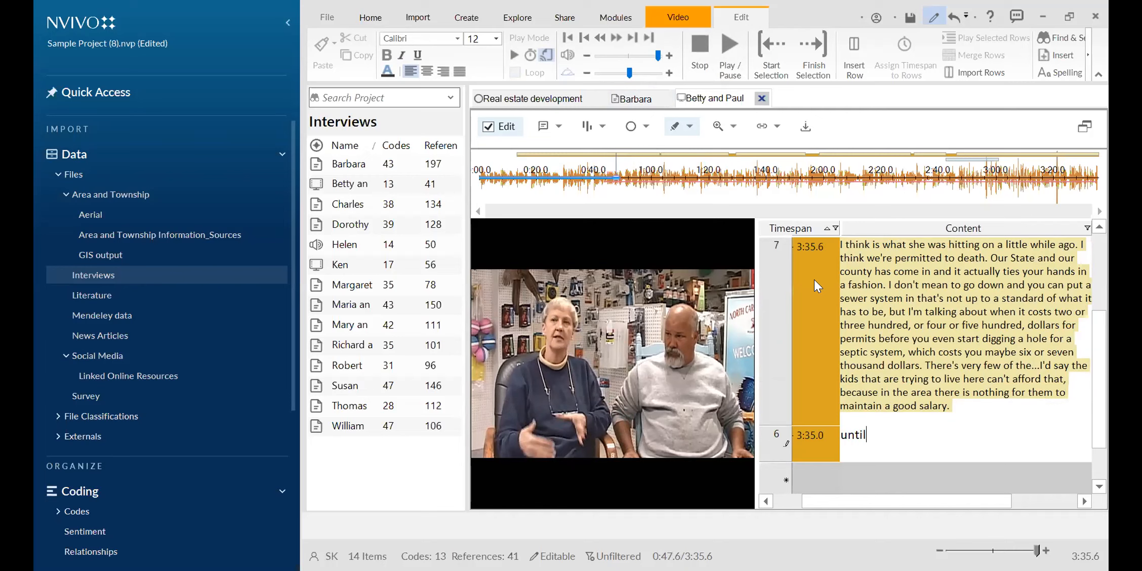
- Continue the transcript row with "a short time until they can afford their own homes a place ...." and stop playback
{"action": "type", "text": " a shout"}
{"action": "key", "text": "BackSpace"}
{"action": "key", "text": "BackSpace"}
{"action": "key", "text": "BackSpace"}
{"action": "key", "text": "BackSpace"}
{"action": "type", "text": "hort time until "}
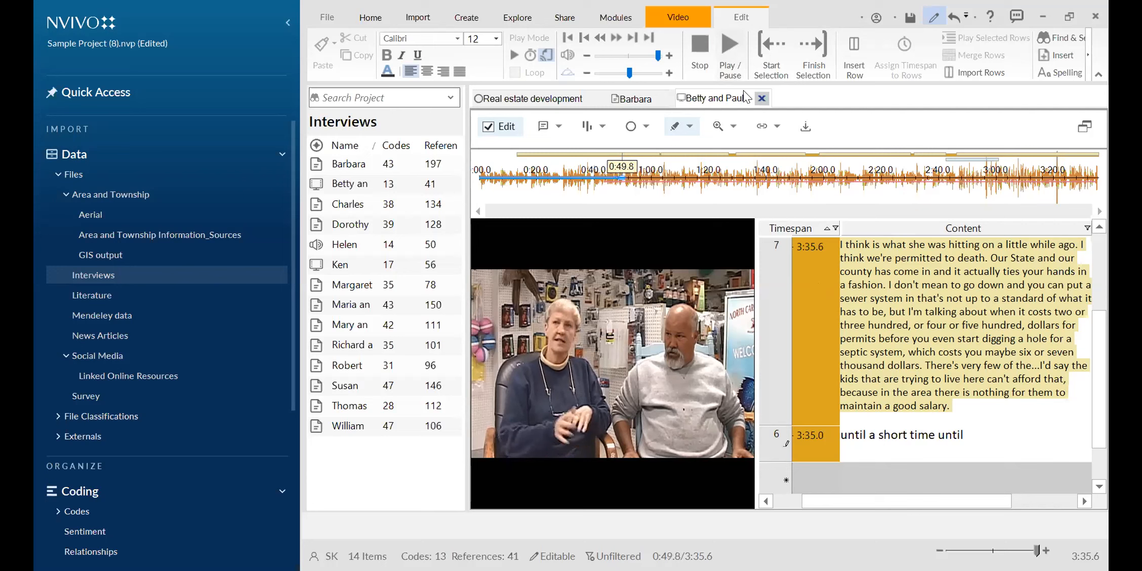
{"action": "type", "text": "they can afford their "}
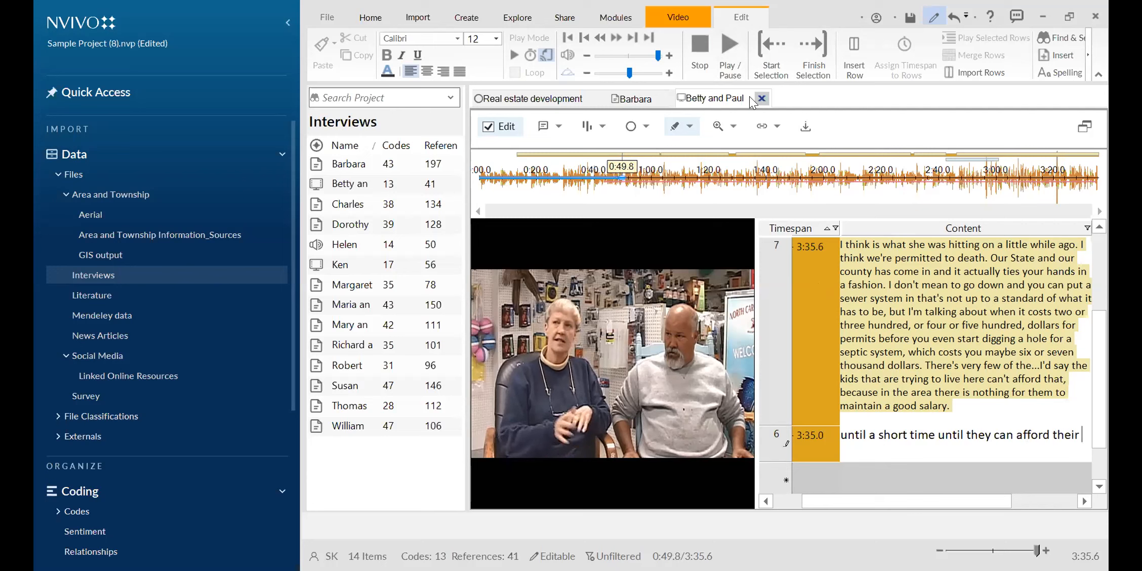
{"action": "type", "text": "own homes"}
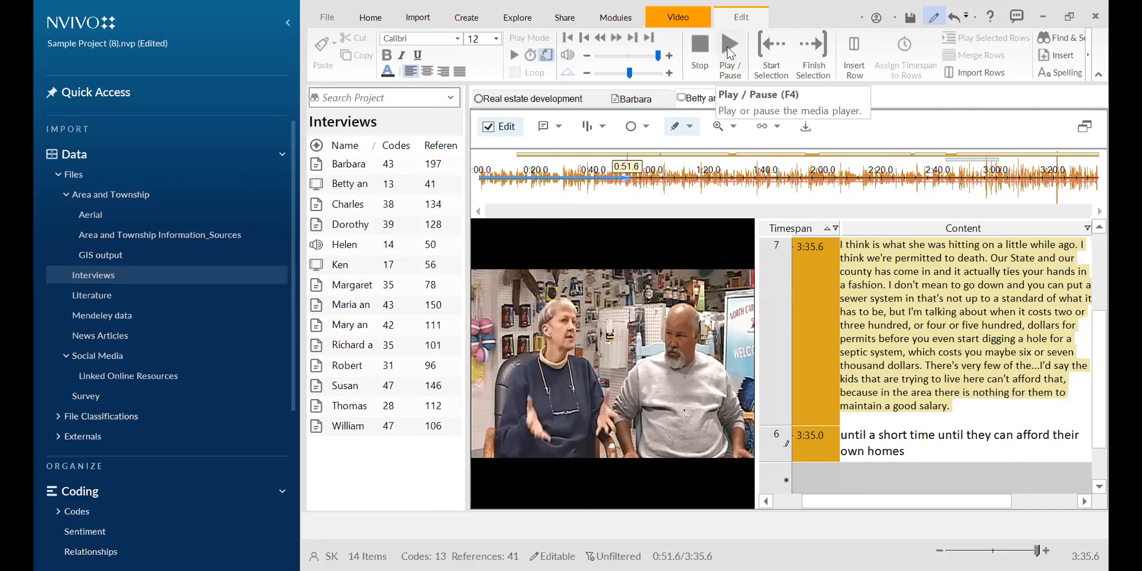
{"action": "type", "text": " a p"}
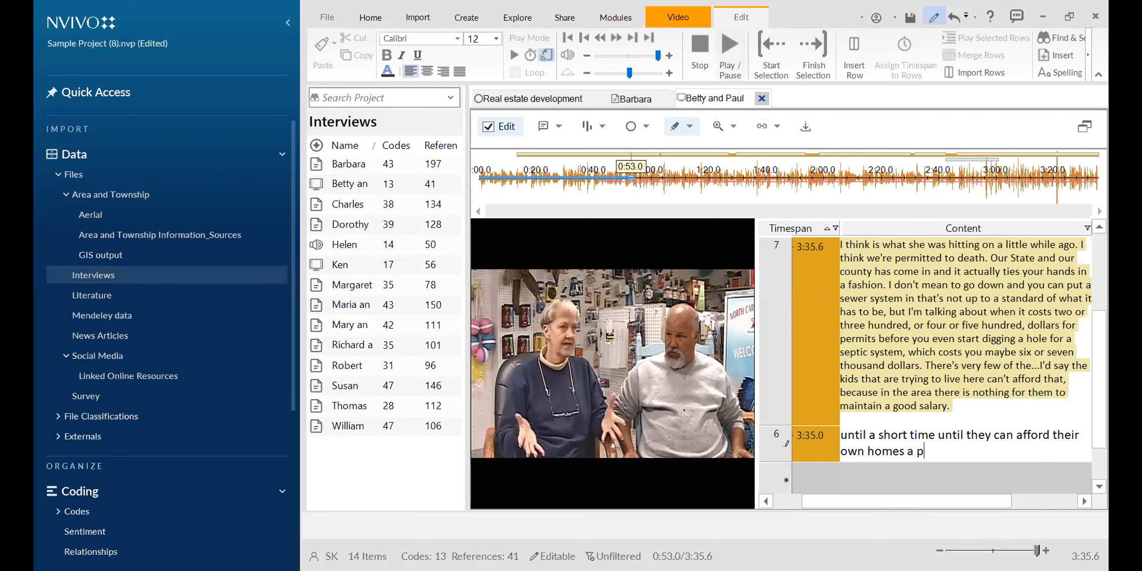
{"action": "type", "text": "lace ...."}
{"action": "left_click", "coordinate": [702, 49]}
- Review the new transcript rows and their timespans, checking the transcribe play mode and the empty row at the end
{"action": "left_click", "coordinate": [821, 488]}
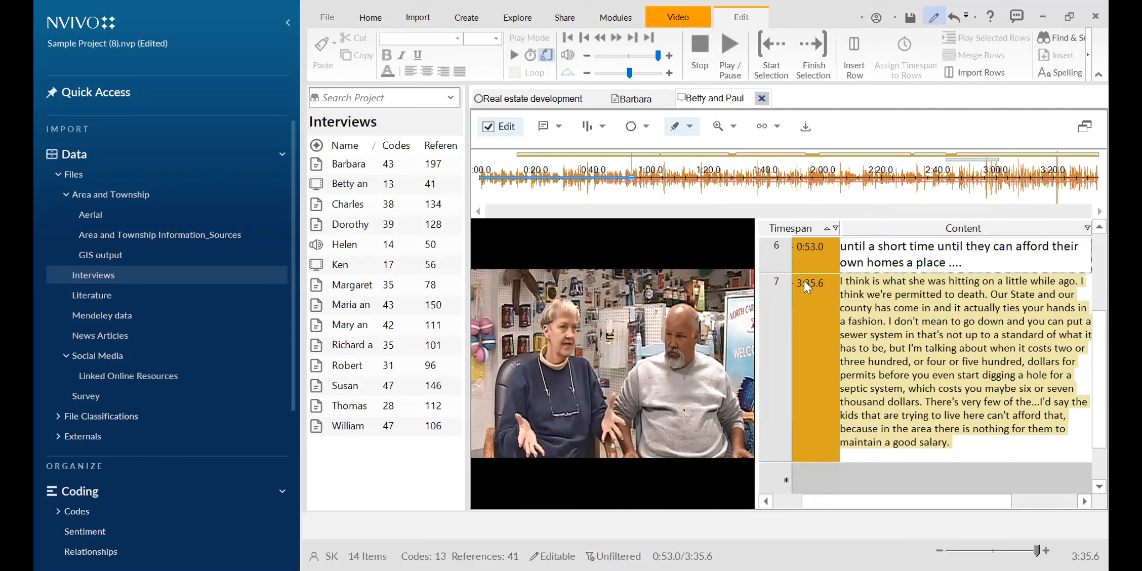
{"action": "scroll", "coordinate": [1052, 437], "scroll_direction": "down", "scroll_amount": 1}
{"action": "scroll", "coordinate": [1054, 437], "scroll_direction": "up", "scroll_amount": 1}
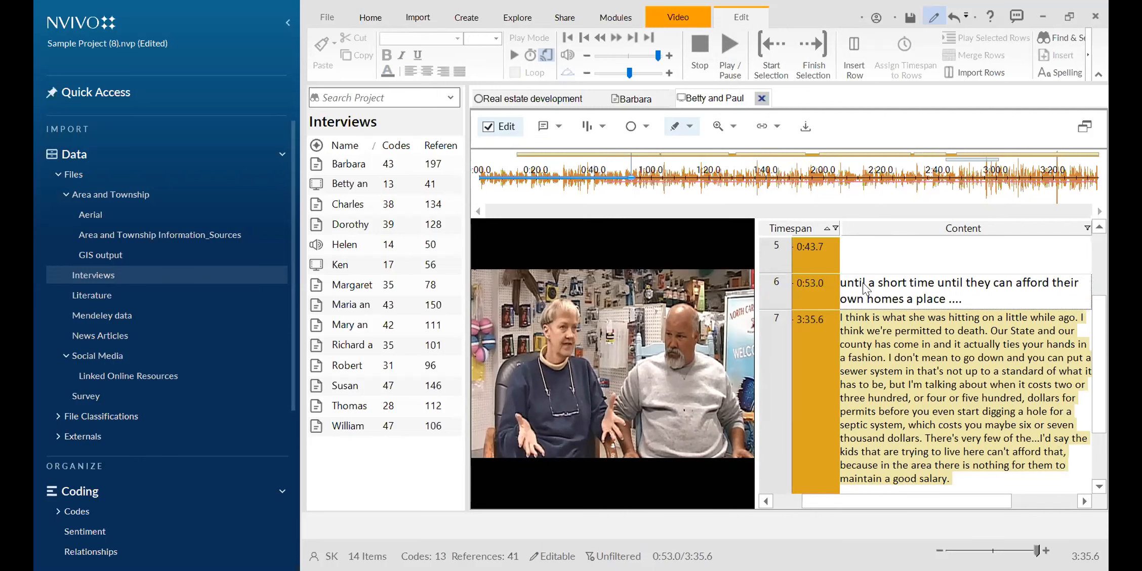
{"action": "scroll", "coordinate": [954, 352], "scroll_direction": "down", "scroll_amount": 1}
{"action": "scroll", "coordinate": [954, 351], "scroll_direction": "up", "scroll_amount": 1}
{"action": "scroll", "coordinate": [900, 280], "scroll_direction": "up", "scroll_amount": 1}
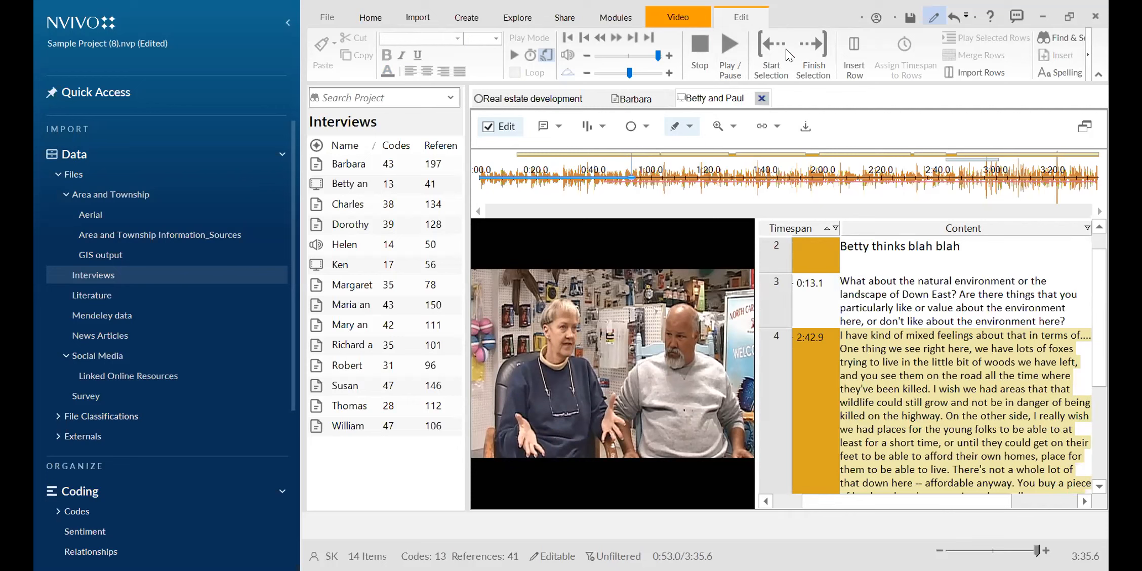
{"action": "left_click", "coordinate": [547, 55]}
{"action": "scroll", "coordinate": [921, 388], "scroll_direction": "down", "scroll_amount": 3}
{"action": "scroll", "coordinate": [911, 389], "scroll_direction": "down", "scroll_amount": 5}
{"action": "left_click", "coordinate": [870, 258]}
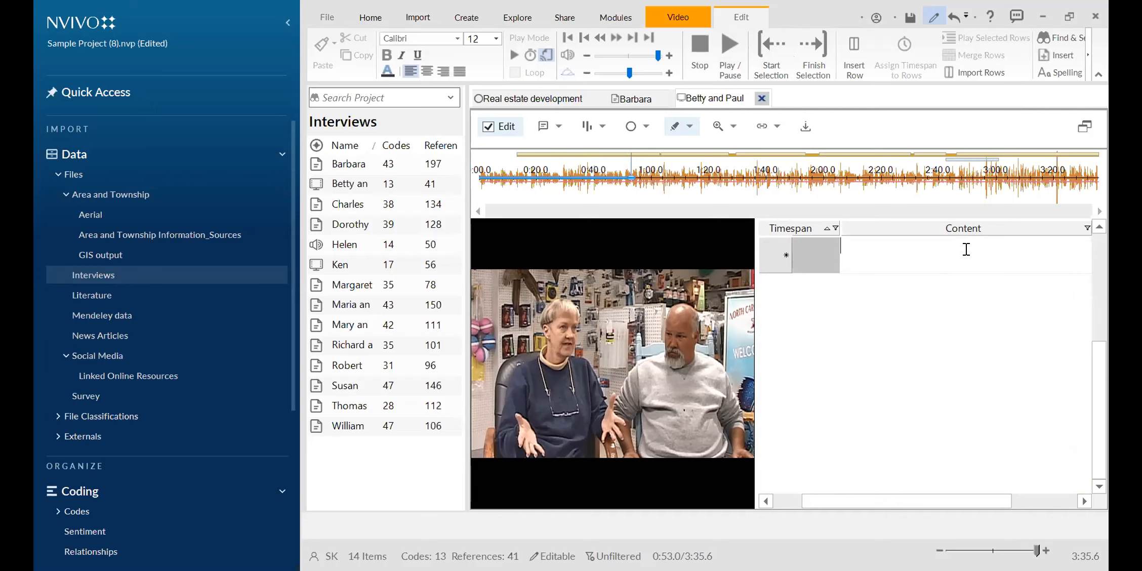
{"action": "scroll", "coordinate": [813, 257], "scroll_direction": "up", "scroll_amount": 1}
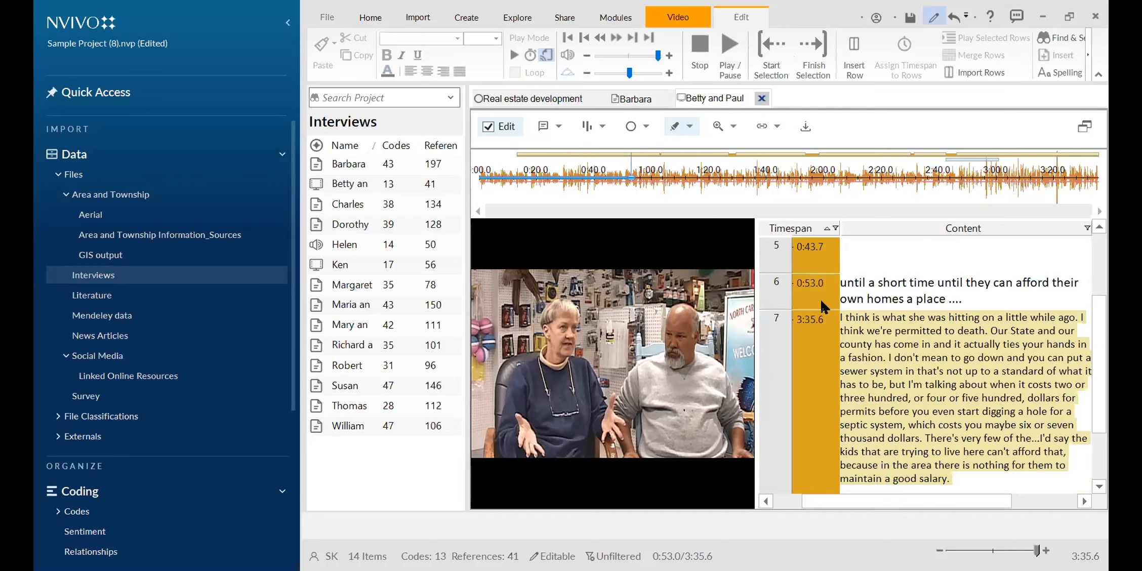
{"action": "scroll", "coordinate": [806, 347], "scroll_direction": "down", "scroll_amount": 1}
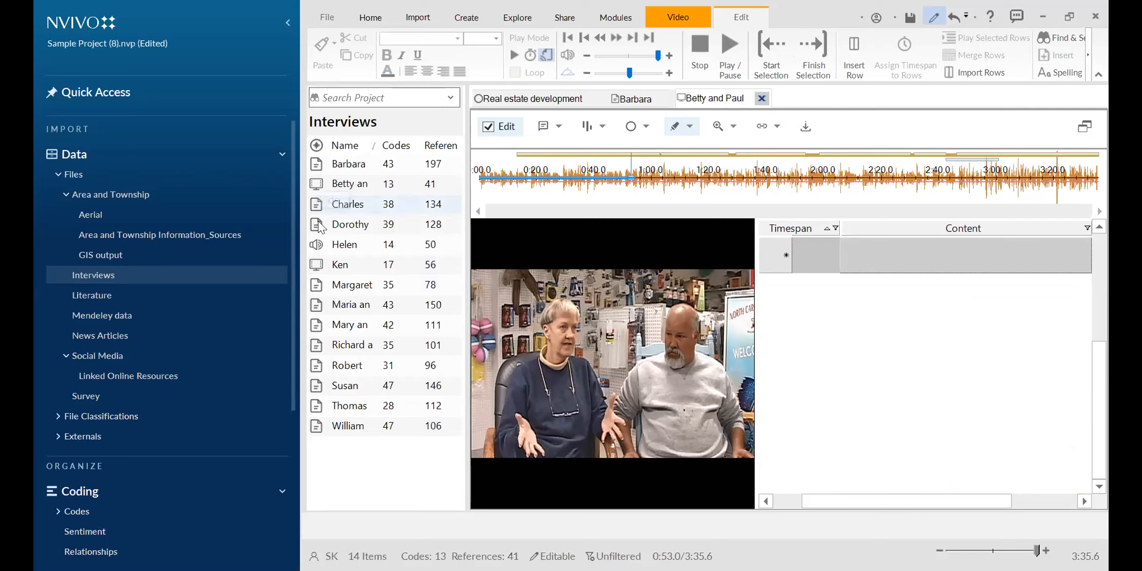
- Open the audio interview from the Interviews folder, play it, raise the volume to nearly maximum, and stop playback
{"action": "double_click", "coordinate": [339, 245]}
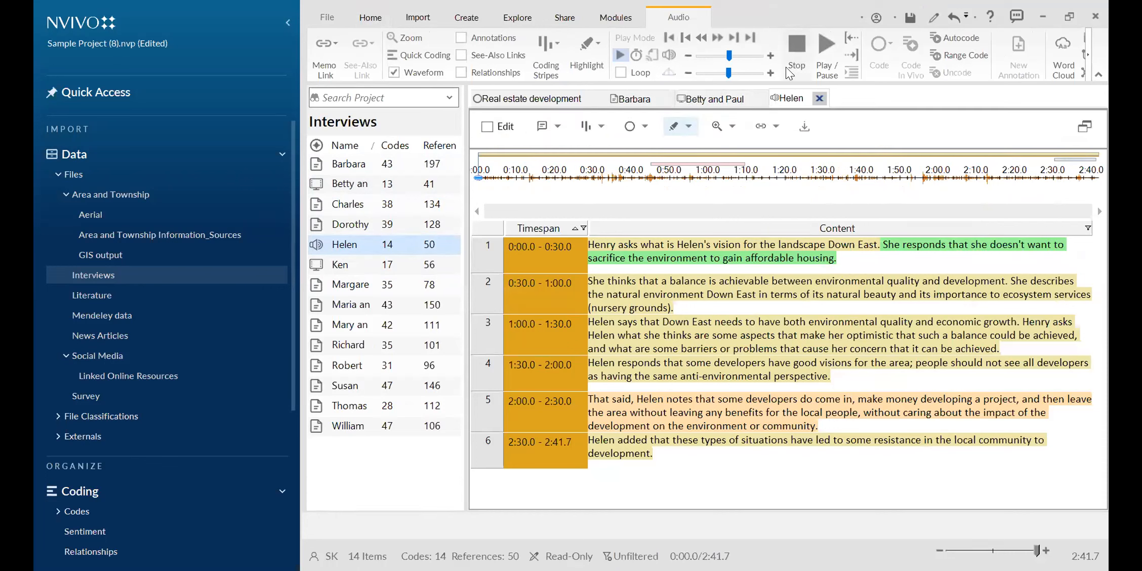
{"action": "left_click", "coordinate": [825, 41]}
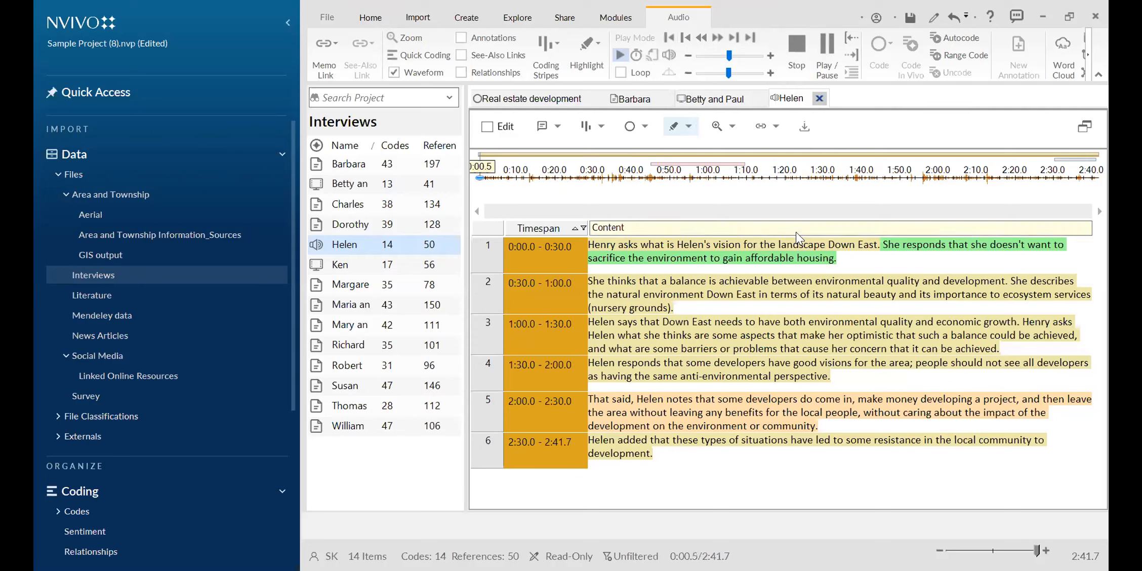
{"action": "left_click_drag", "start_coordinate": [730, 56], "coordinate": [759, 56]}
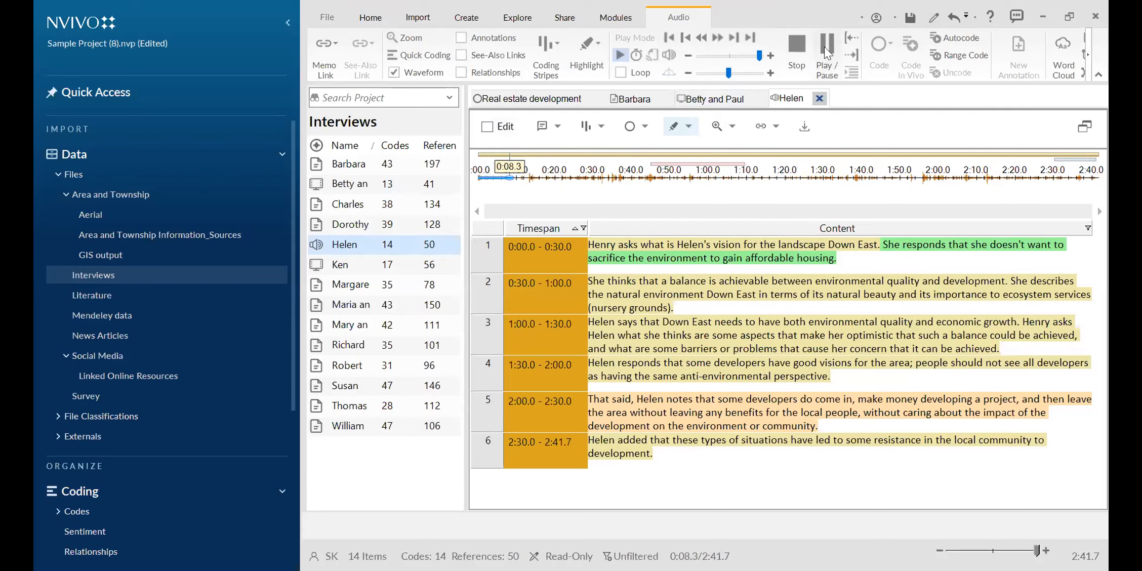
{"action": "left_click", "coordinate": [799, 43]}
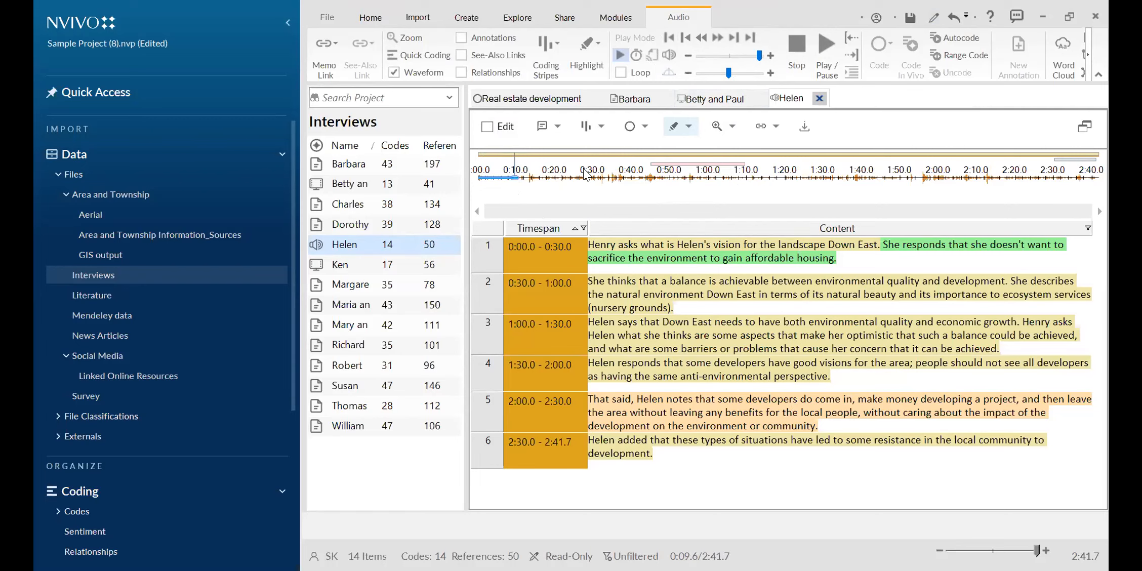
- Turn on edit mode for the audio interview's transcript and place the cursor in the content of the empty last row
{"action": "left_click", "coordinate": [490, 129]}
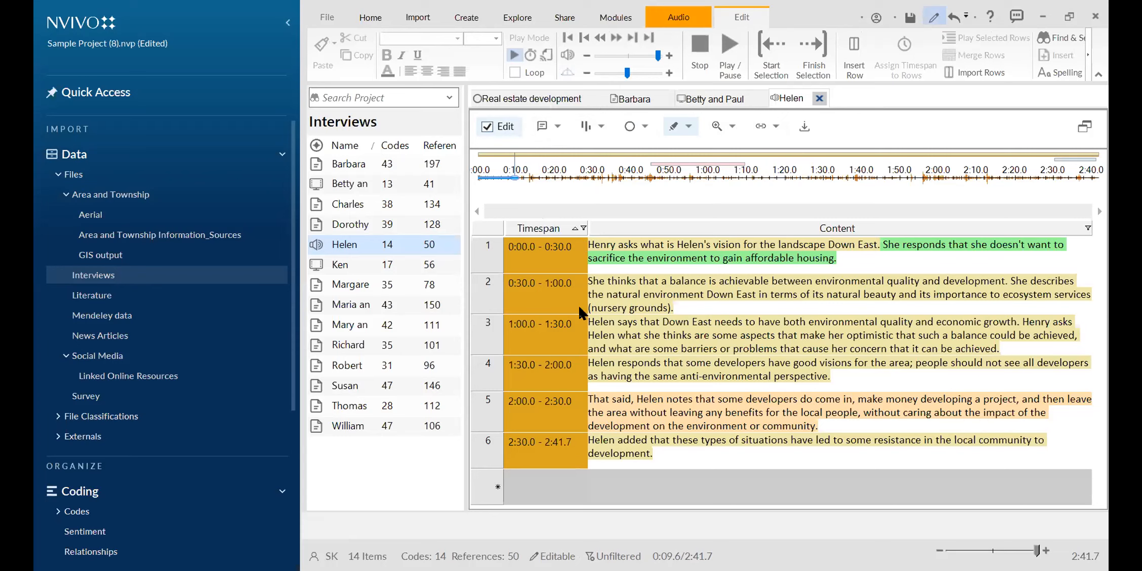
{"action": "left_click", "coordinate": [615, 475]}
{"action": "left_click", "coordinate": [611, 481]}
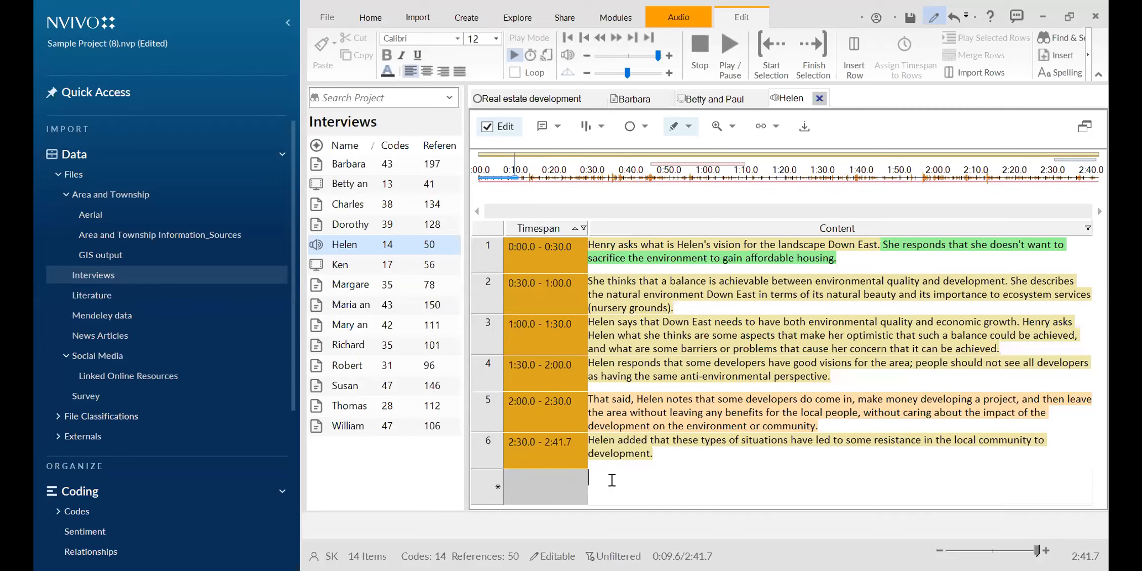
- Fill the new transcript row with a note that the interviewee said "[not clear]...", replacing the first letters entered
{"action": "type", "text": "Fr"}
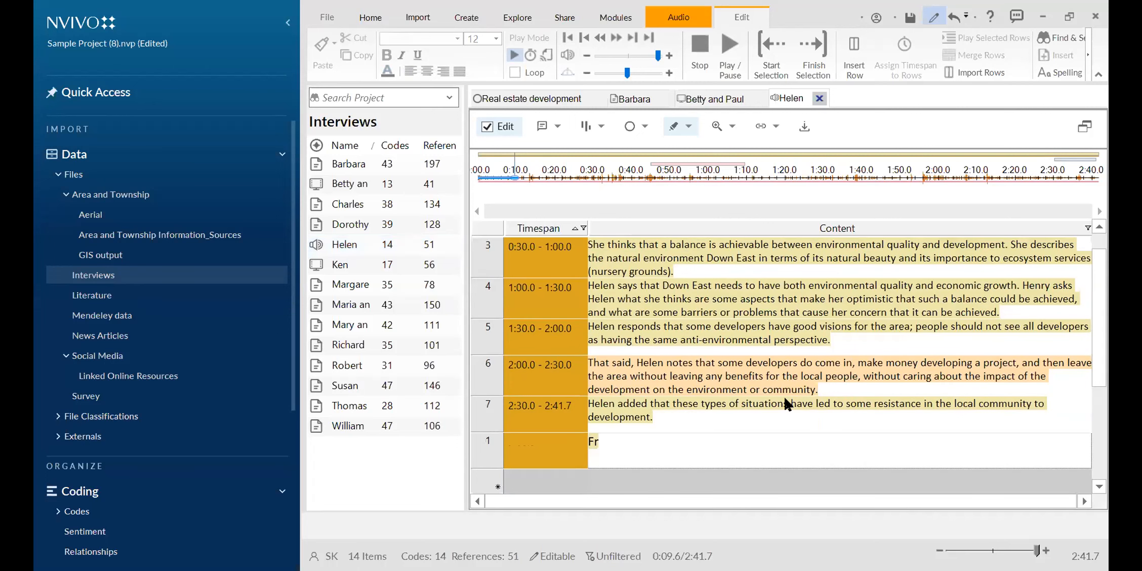
{"action": "left_click", "coordinate": [698, 441]}
{"action": "key", "text": "BackSpace"}
{"action": "key", "text": "BackSpace"}
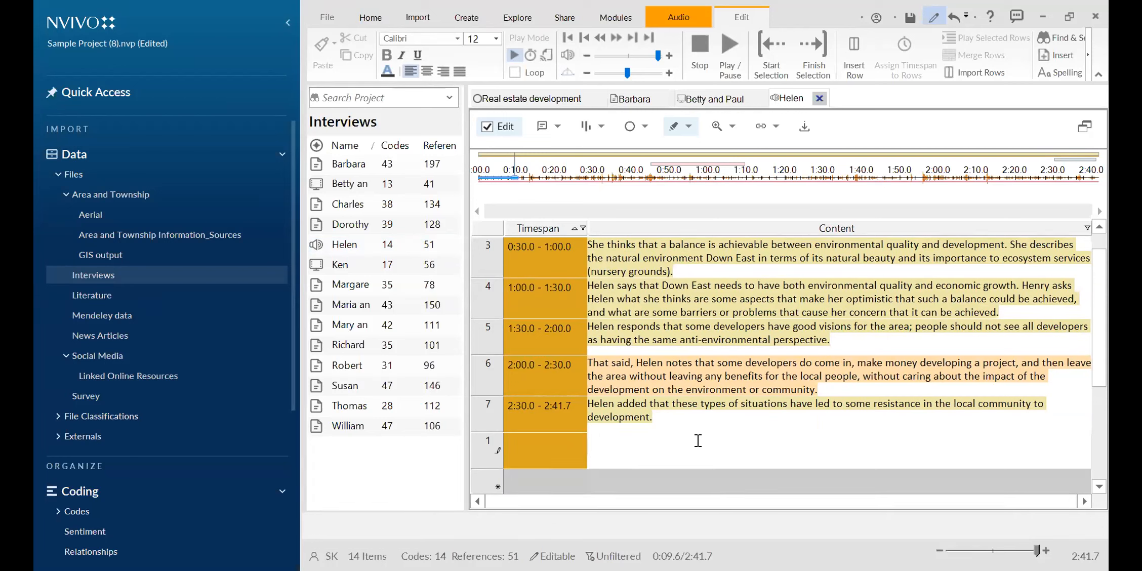
{"action": "type", "text": "helen said [not clear]..."}
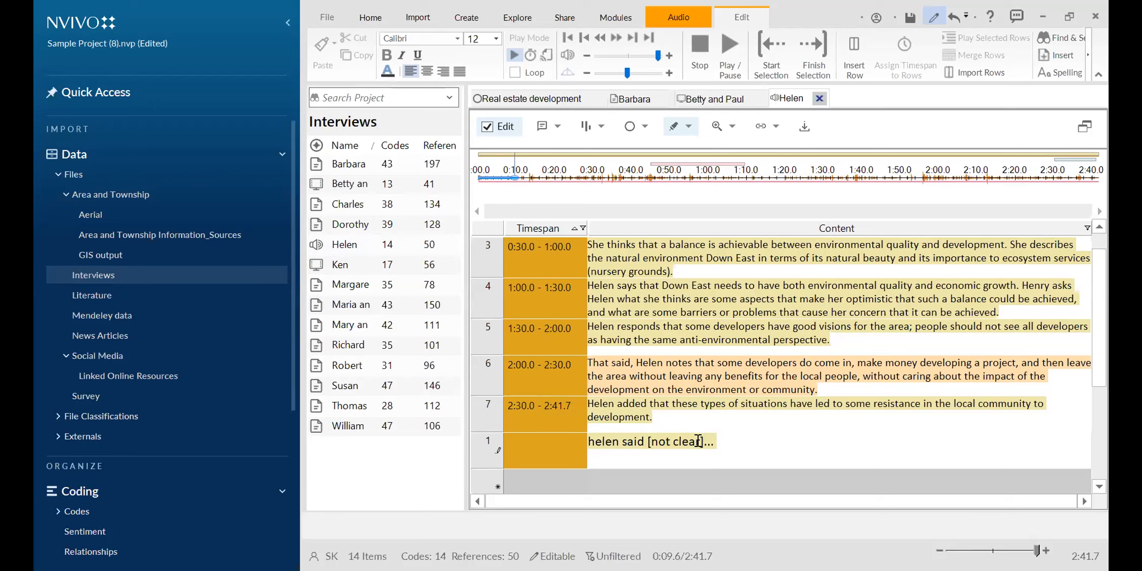
- Annotate the "not clear" wording in the new transcript row with "this part was not clear I need to follow up ..."
{"action": "left_click_drag", "start_coordinate": [652, 442], "coordinate": [696, 442]}
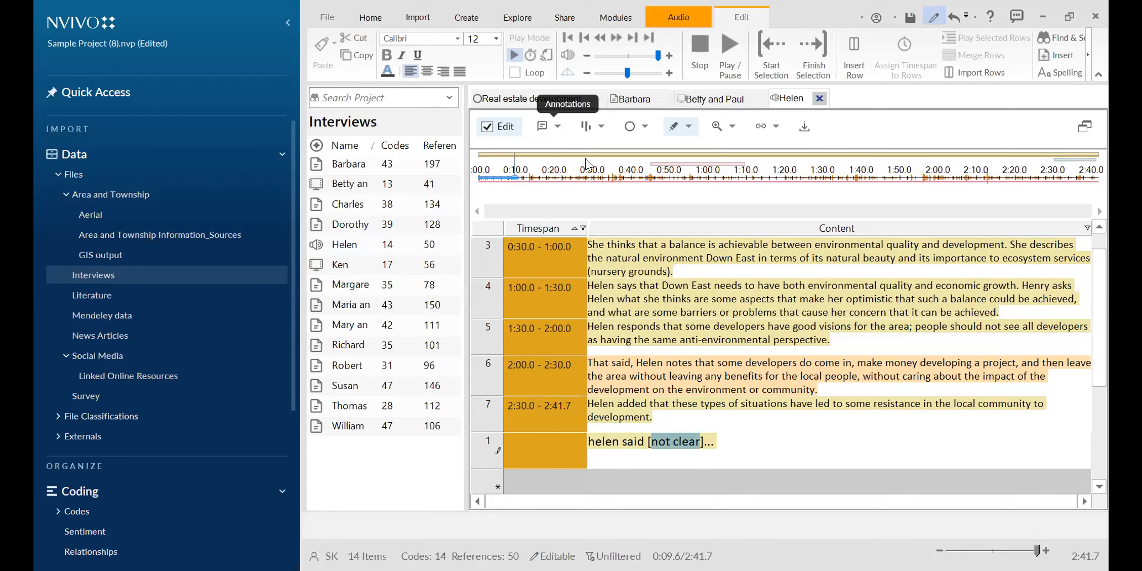
{"action": "right_click", "coordinate": [668, 441]}
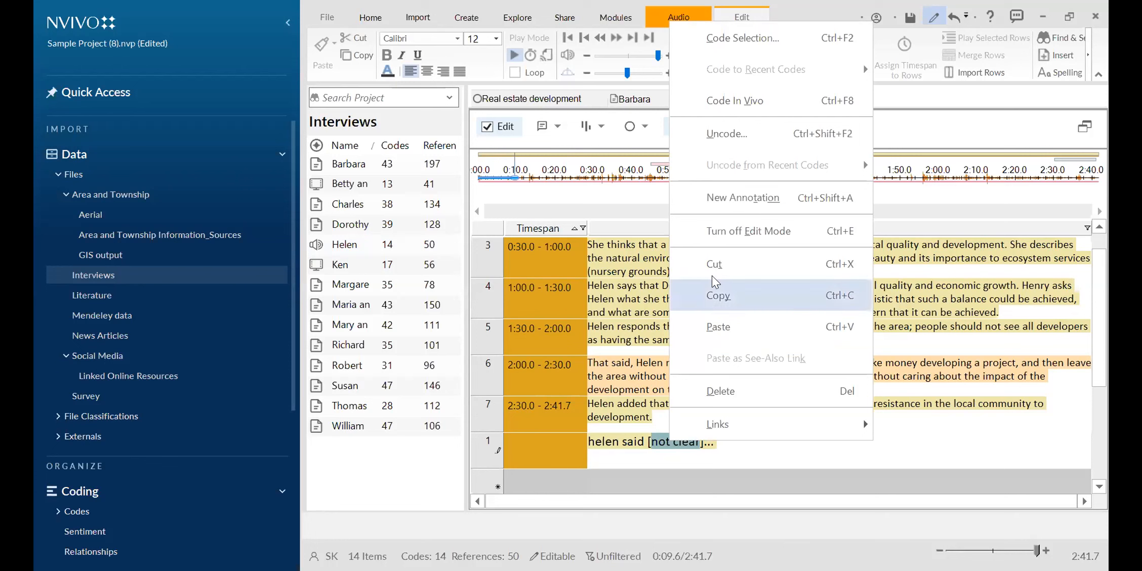
{"action": "left_click", "coordinate": [649, 440]}
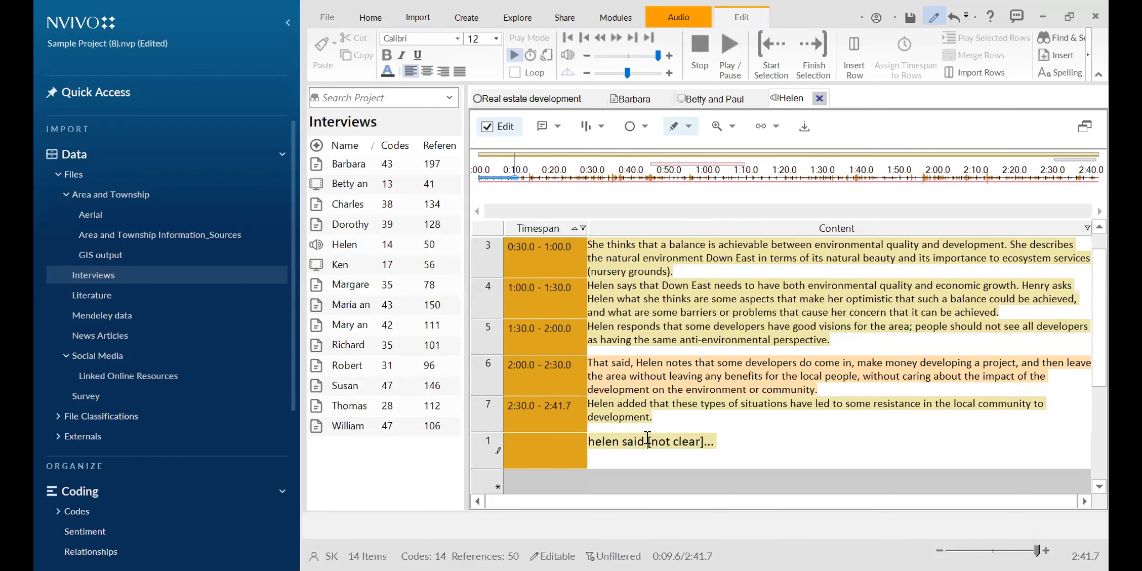
{"action": "left_click_drag", "start_coordinate": [648, 440], "coordinate": [691, 434]}
{"action": "right_click", "coordinate": [673, 428]}
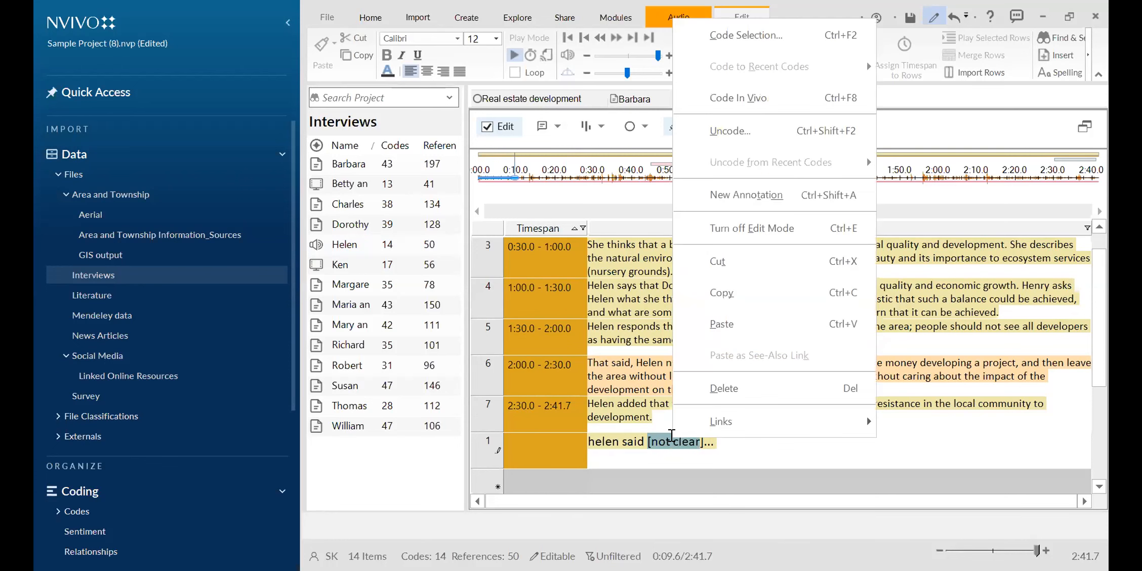
{"action": "left_click", "coordinate": [737, 198]}
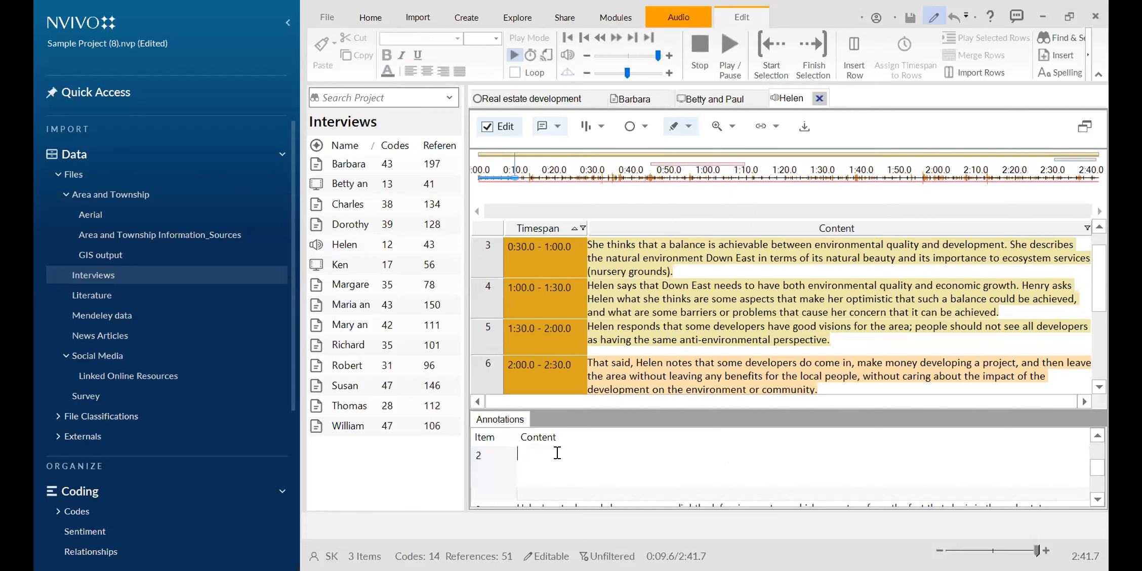
{"action": "type", "text": "this part was"}
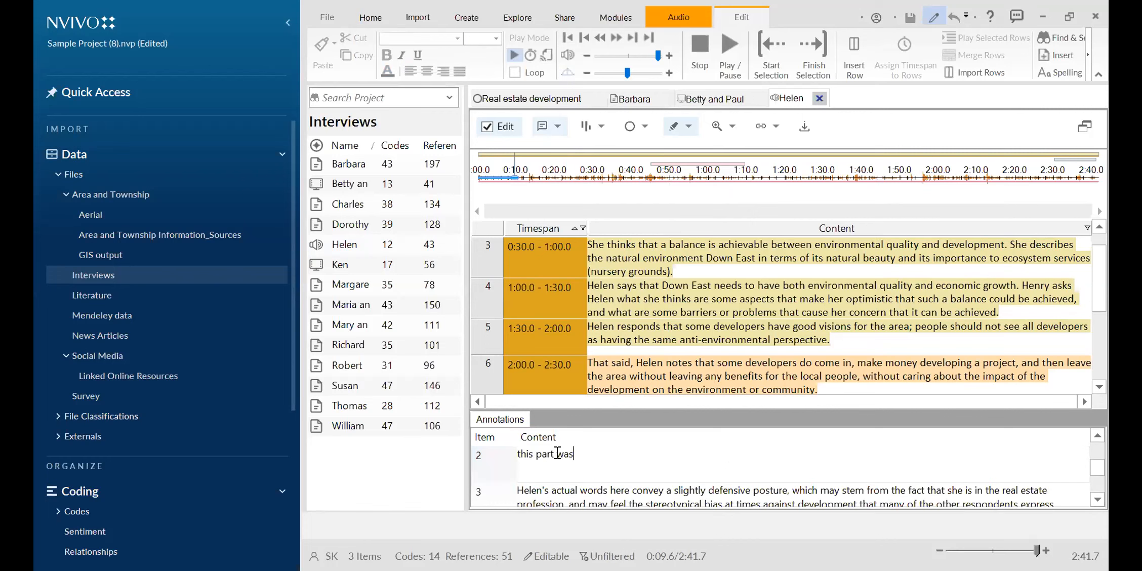
{"action": "type", "text": " not clear I need to follow up ..."}
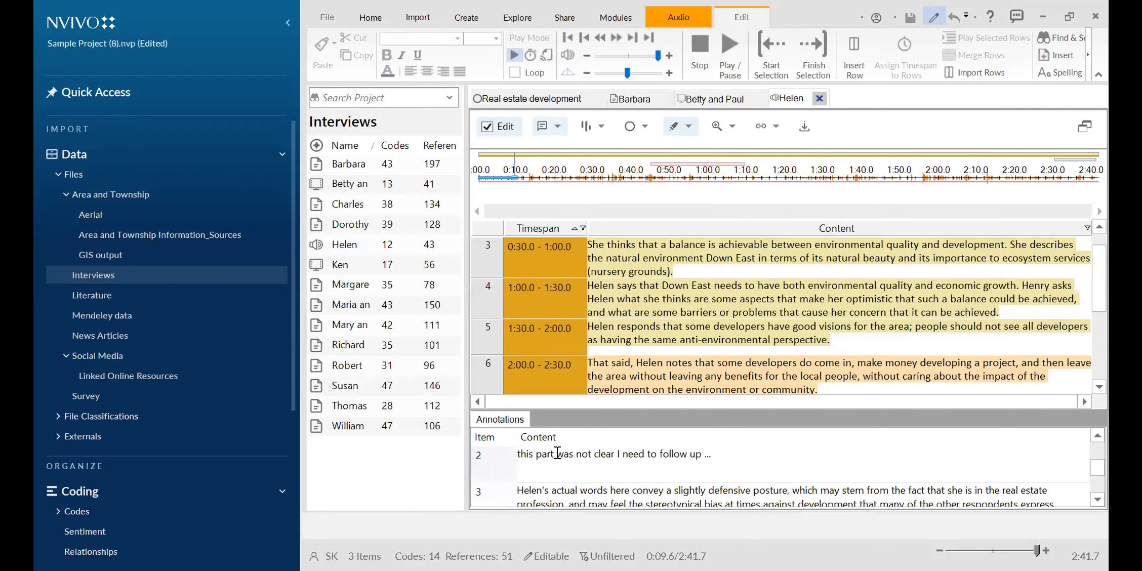
{"action": "scroll", "coordinate": [653, 374], "scroll_direction": "up", "scroll_amount": 1}
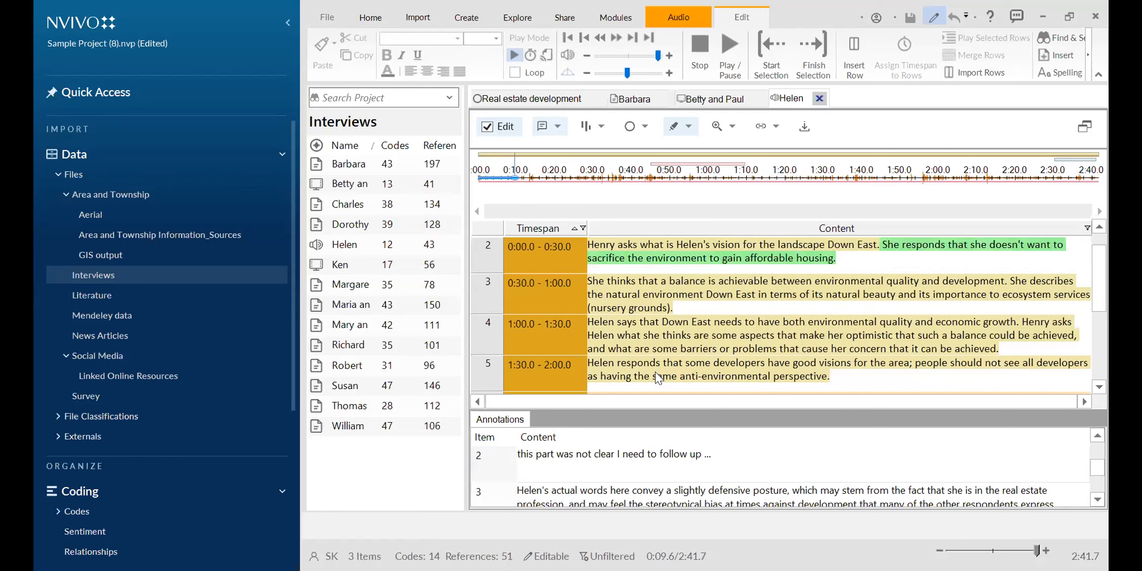
{"action": "left_click", "coordinate": [673, 389]}
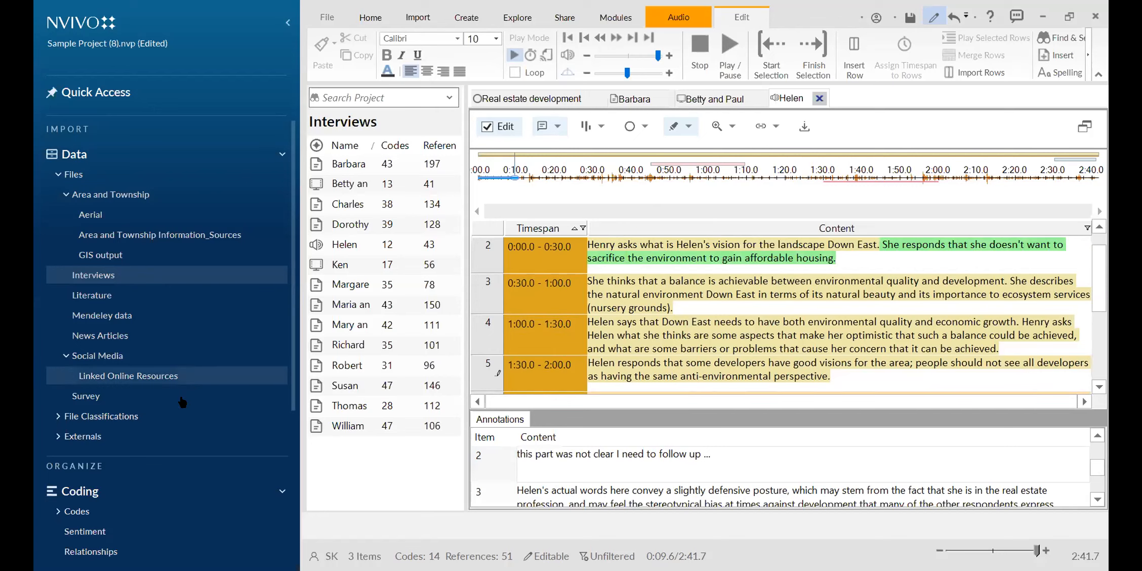
- Expand the Notes section and open the project-wide list of annotations
{"action": "scroll", "coordinate": [192, 440], "scroll_direction": "down", "scroll_amount": 3}
{"action": "scroll", "coordinate": [190, 445], "scroll_direction": "down", "scroll_amount": 3}
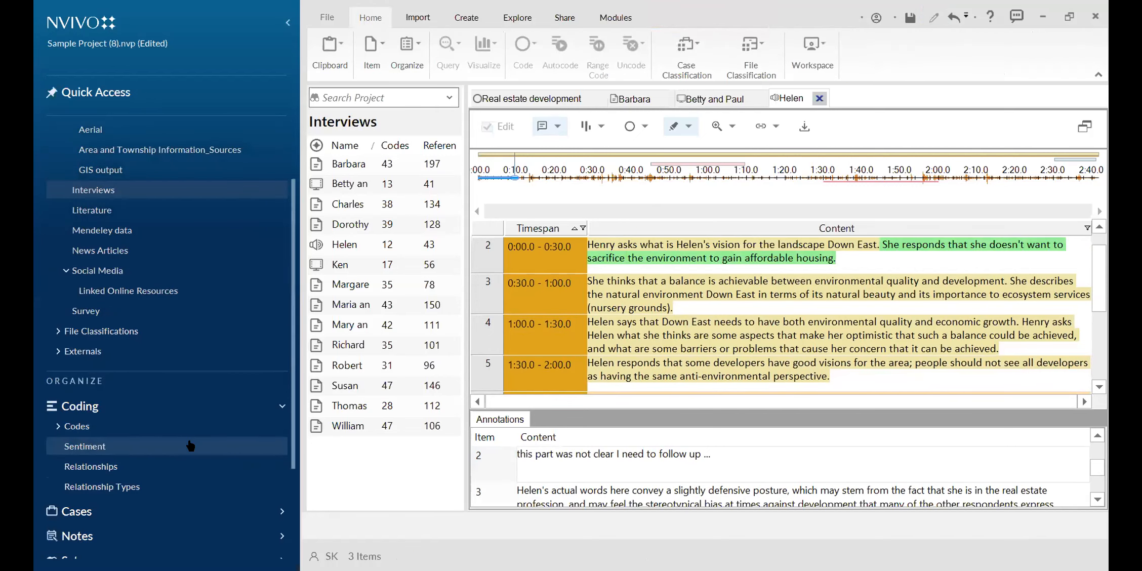
{"action": "left_click", "coordinate": [86, 499]}
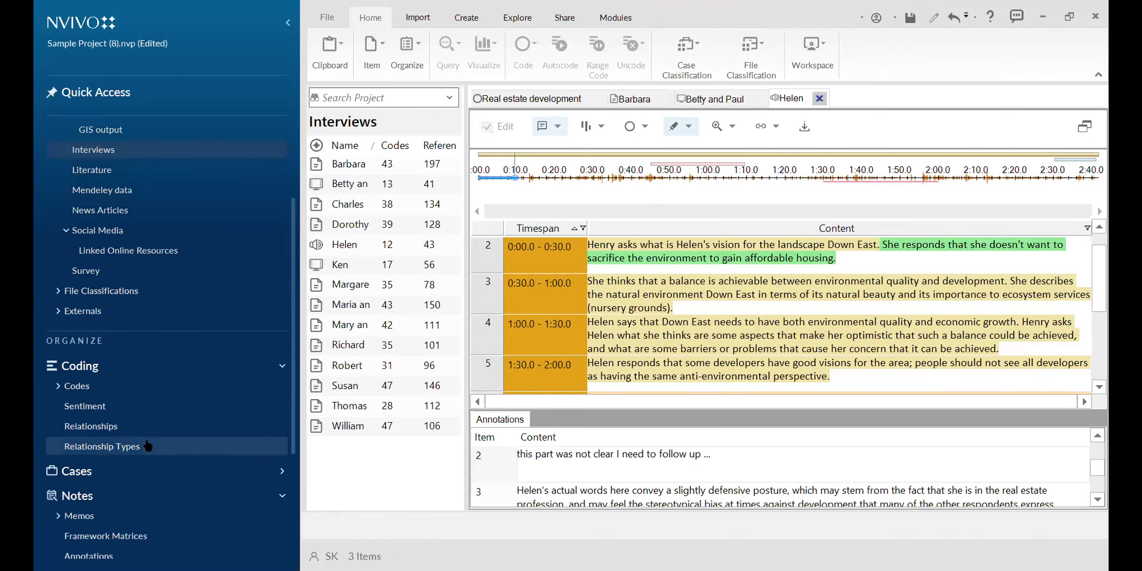
{"action": "scroll", "coordinate": [136, 448], "scroll_direction": "down", "scroll_amount": 3}
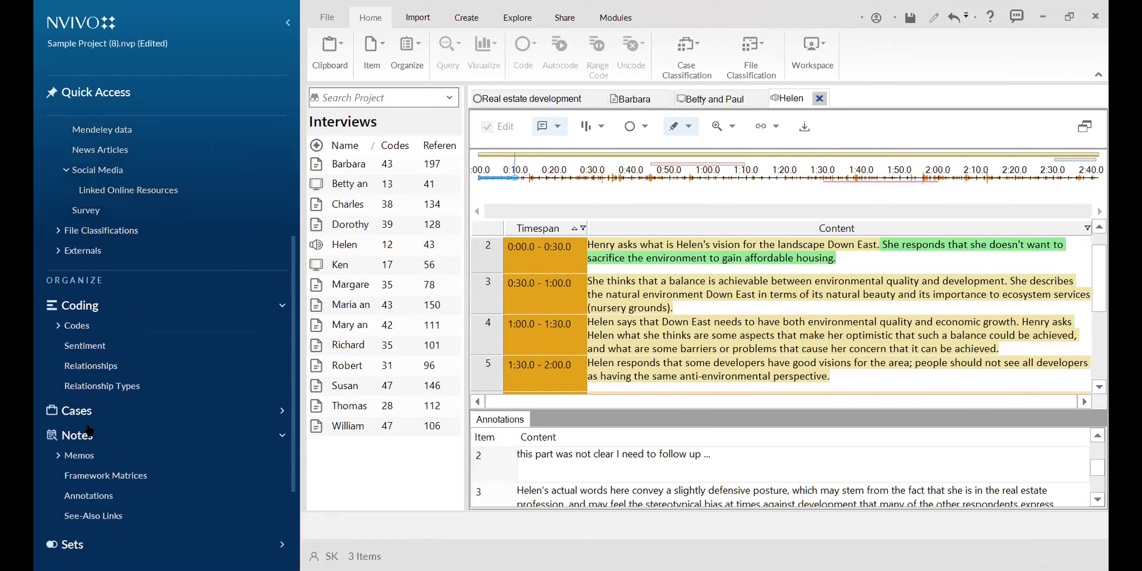
{"action": "scroll", "coordinate": [90, 476], "scroll_direction": "down", "scroll_amount": 1}
{"action": "left_click", "coordinate": [89, 476]}
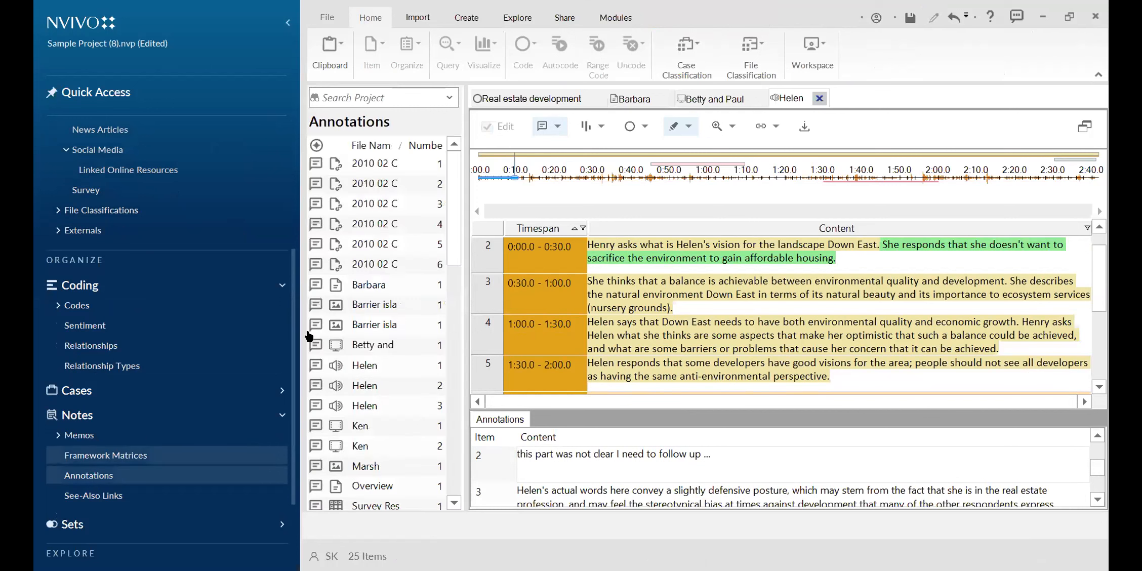
{"action": "mouse_move", "coordinate": [452, 222]}
{"action": "left_mouse_down"}
{"action": "mouse_move", "coordinate": [450, 333]}
{"action": "mouse_move", "coordinate": [452, 170]}
{"action": "left_mouse_up"}
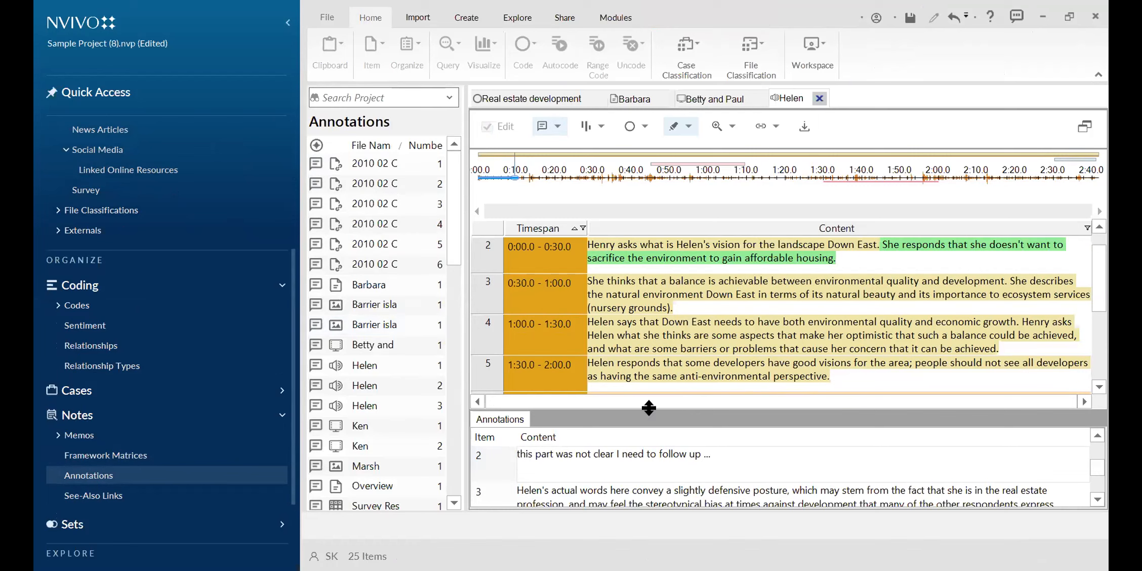
- Shrink the annotations pane beneath the audio transcript and bring the open interview document to the front
{"action": "left_click_drag", "start_coordinate": [649, 408], "coordinate": [649, 495]}
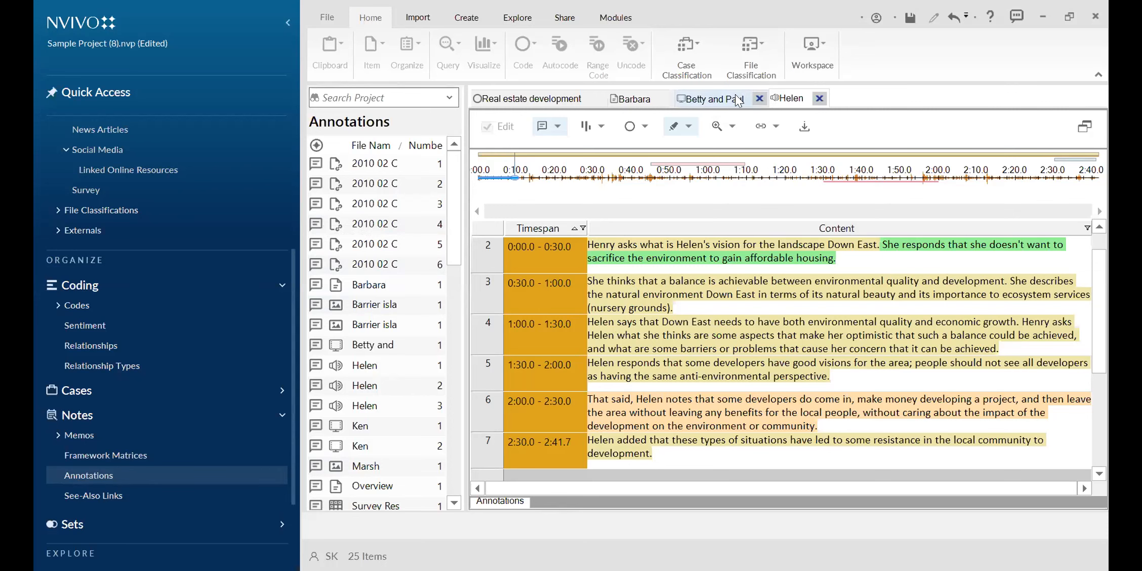
{"action": "left_click", "coordinate": [714, 99]}
{"action": "left_click", "coordinate": [634, 99]}
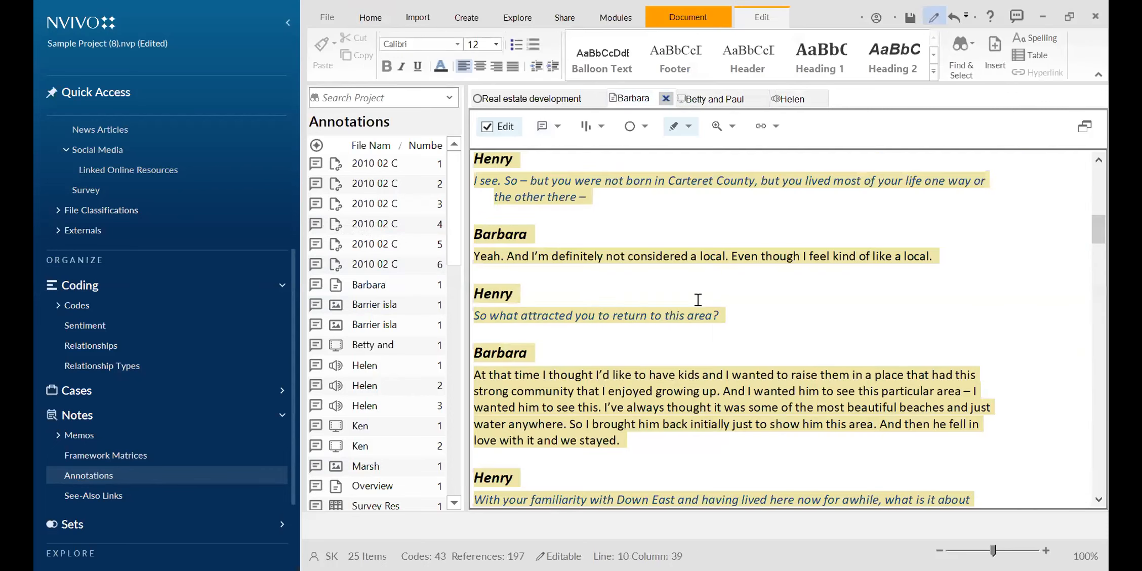
- Look over the project's Data folders and other navigation sections, and leave the Data section collapsed
{"action": "left_click", "coordinate": [143, 255]}
{"action": "scroll", "coordinate": [157, 214], "scroll_direction": "up", "scroll_amount": 4}
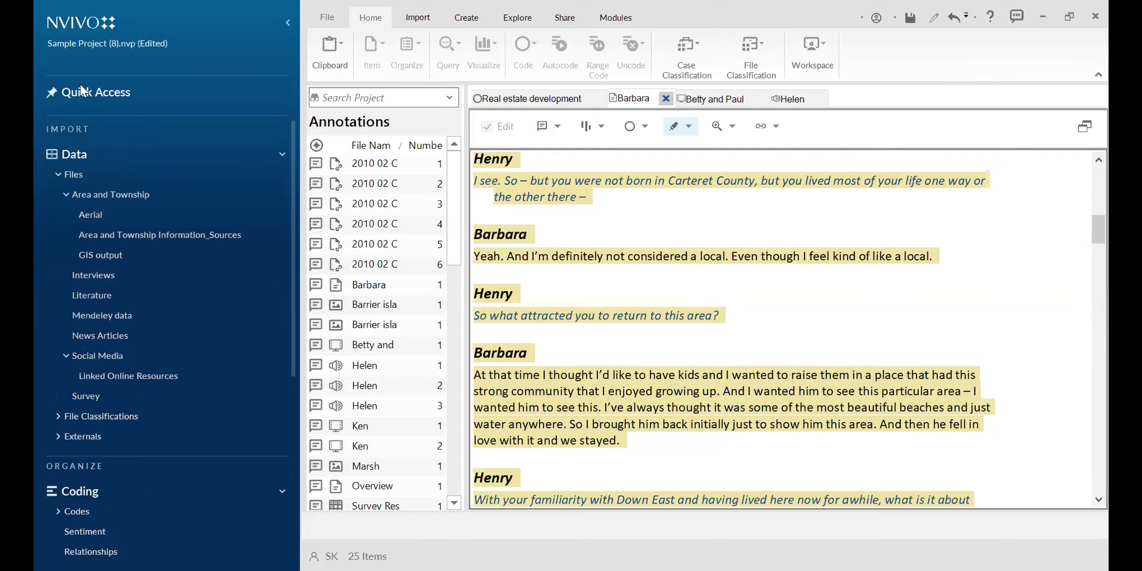
{"action": "scroll", "coordinate": [154, 185], "scroll_direction": "down", "scroll_amount": 5}
{"action": "scroll", "coordinate": [155, 185], "scroll_direction": "up", "scroll_amount": 5}
{"action": "left_click", "coordinate": [77, 159]}
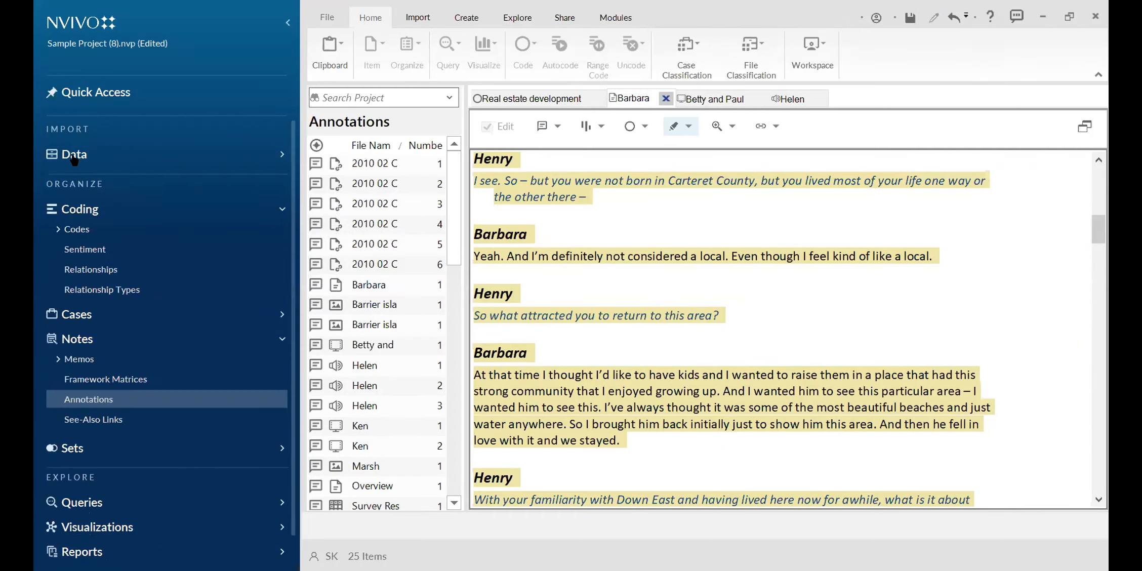
{"action": "left_click", "coordinate": [74, 159]}
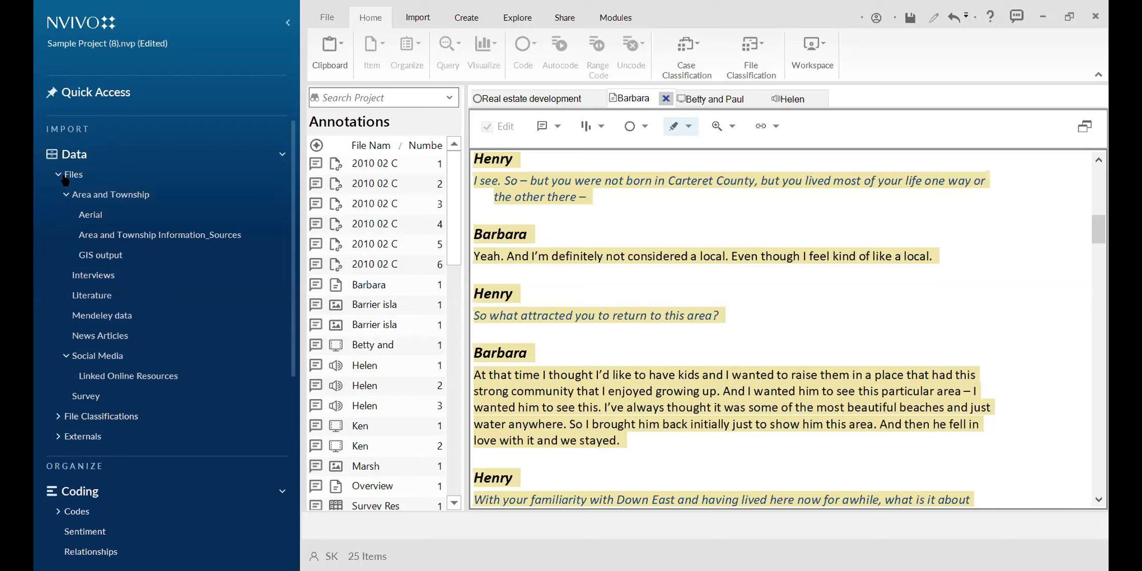
{"action": "left_click", "coordinate": [73, 157]}
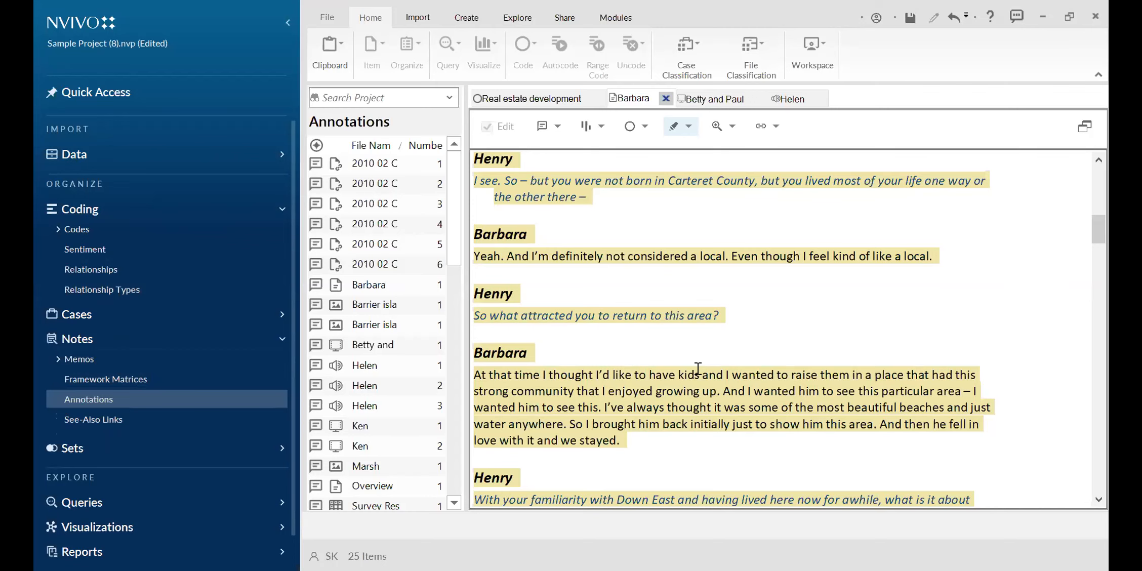
- Close the open interview document, the video interview and the audio interview
{"action": "left_click", "coordinate": [665, 99]}
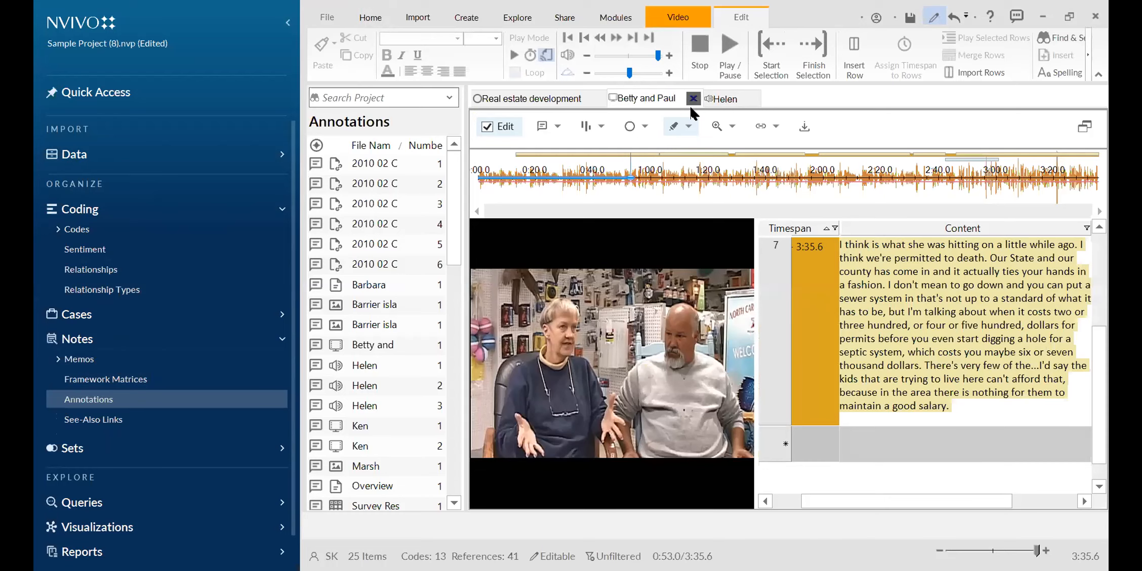
{"action": "left_click", "coordinate": [693, 99]}
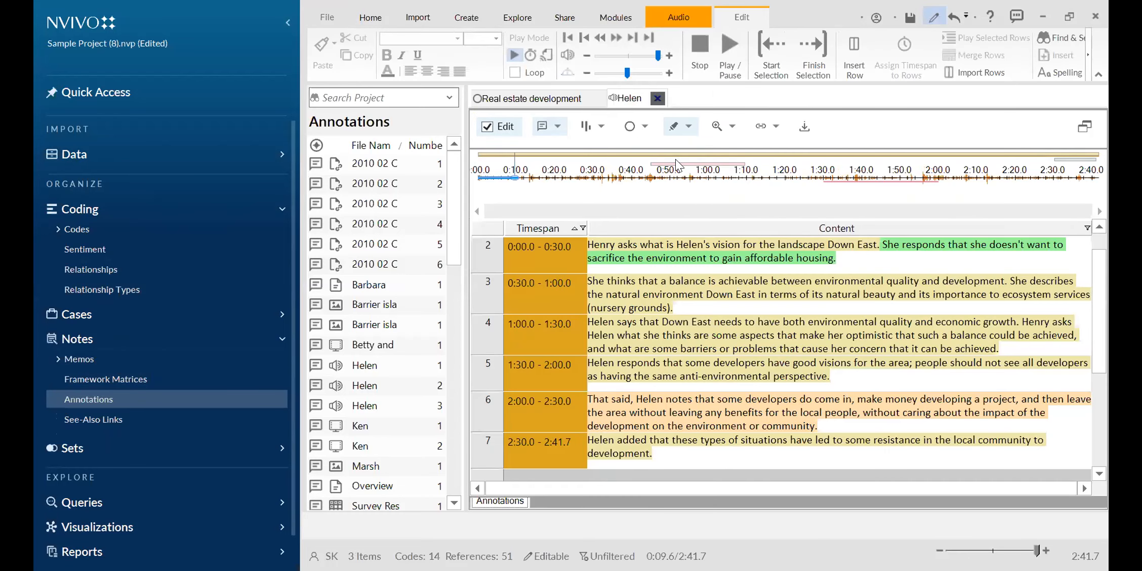
{"action": "key", "text": "ctrl+F4"}
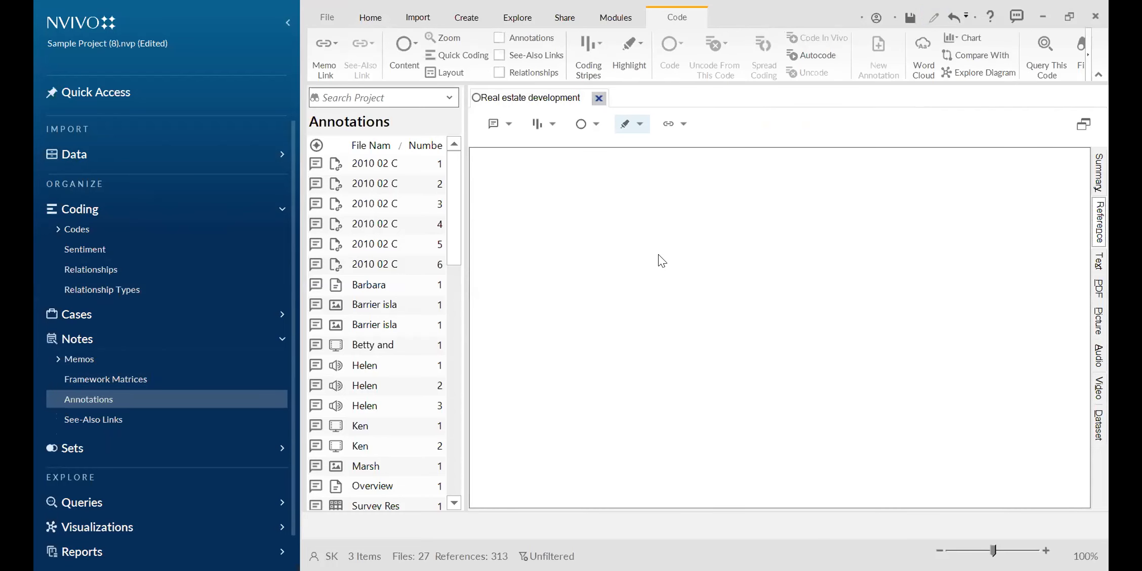
{"action": "left_click", "coordinate": [599, 98]}
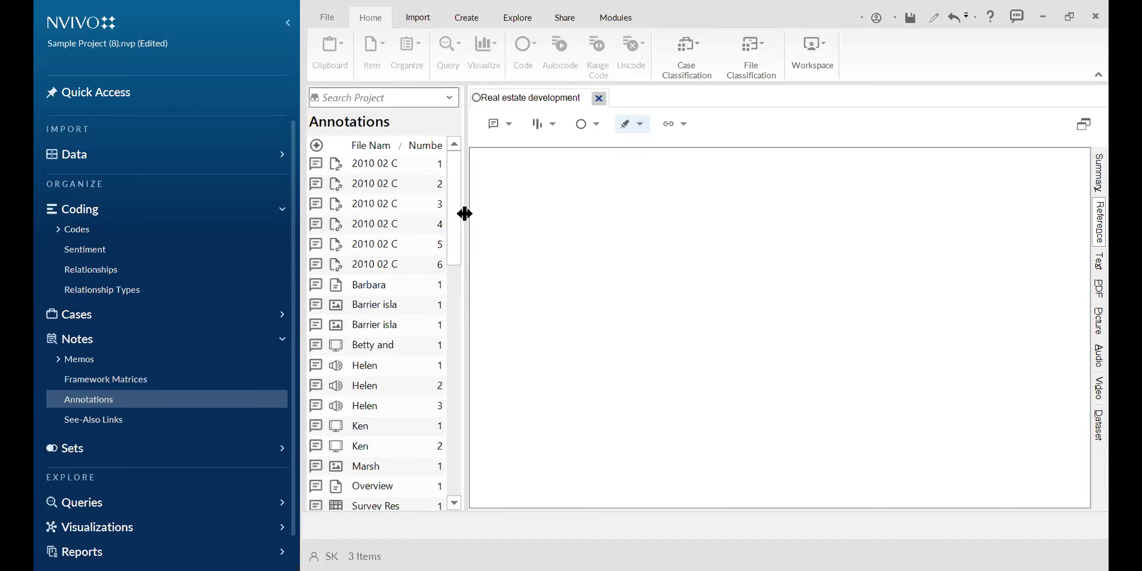
- Widen the Annotations list and collapse the Coding and Notes sections of the project navigation
{"action": "left_click_drag", "start_coordinate": [465, 213], "coordinate": [505, 215]}
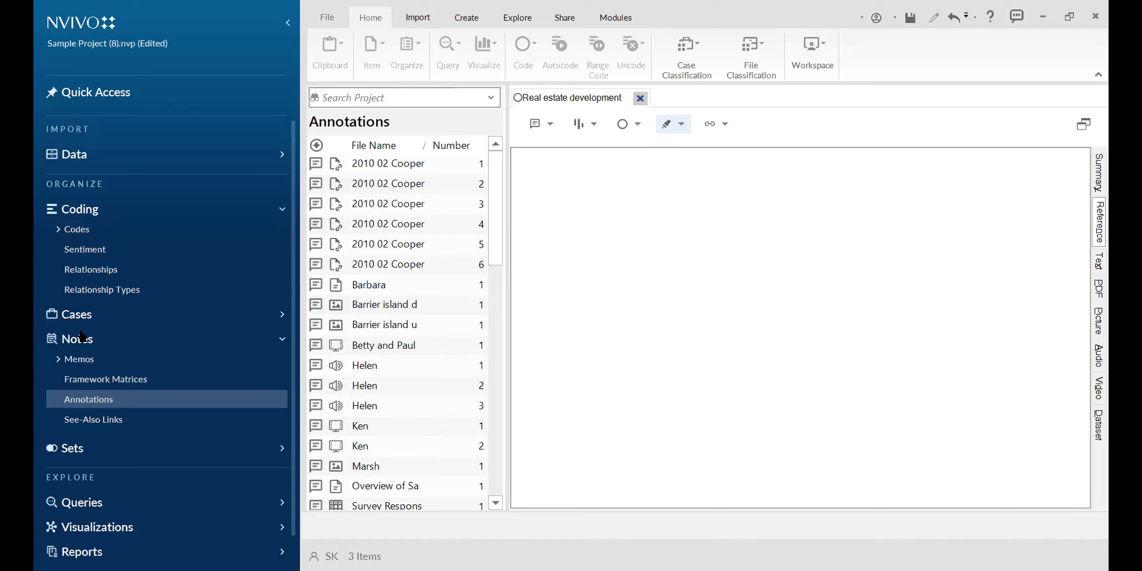
{"action": "left_click", "coordinate": [74, 209]}
{"action": "left_click", "coordinate": [67, 264]}
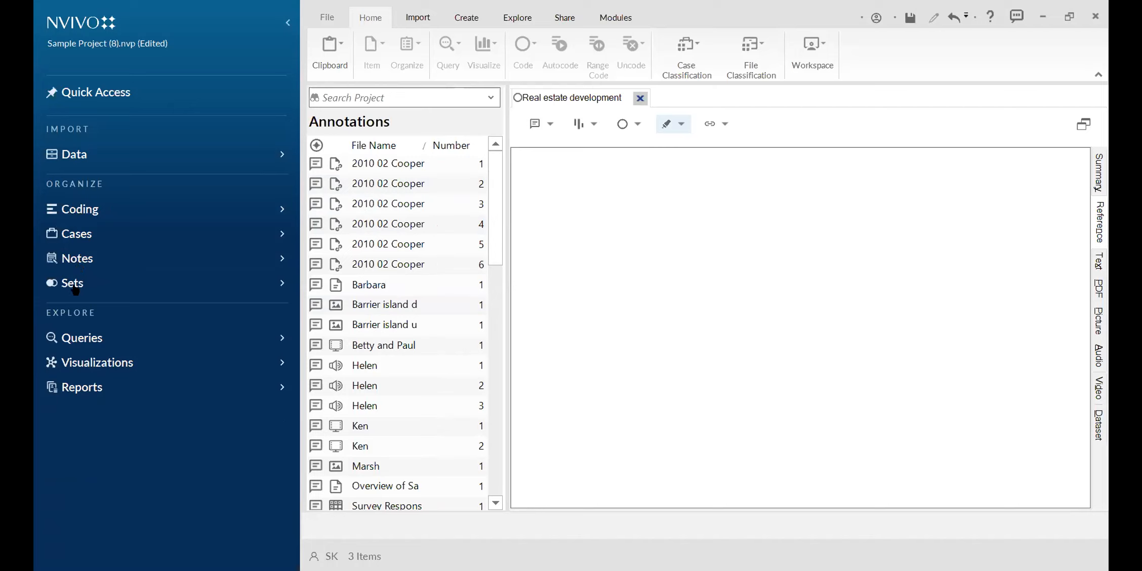
- Expand the Coding section, open the Codes list, and widen both the list and its Name column
{"action": "left_click", "coordinate": [79, 210]}
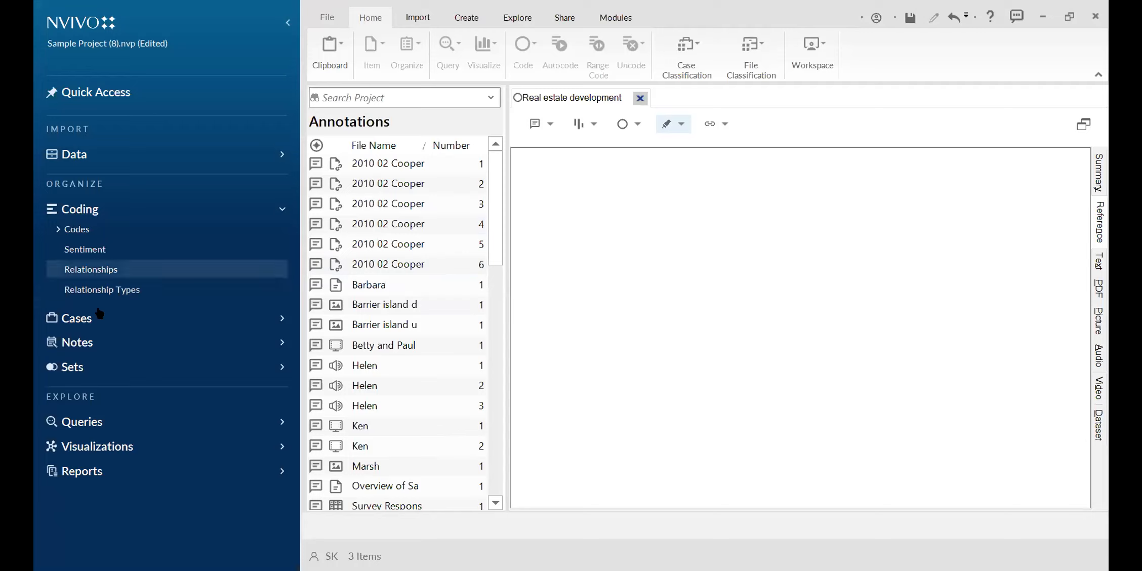
{"action": "left_click", "coordinate": [81, 216]}
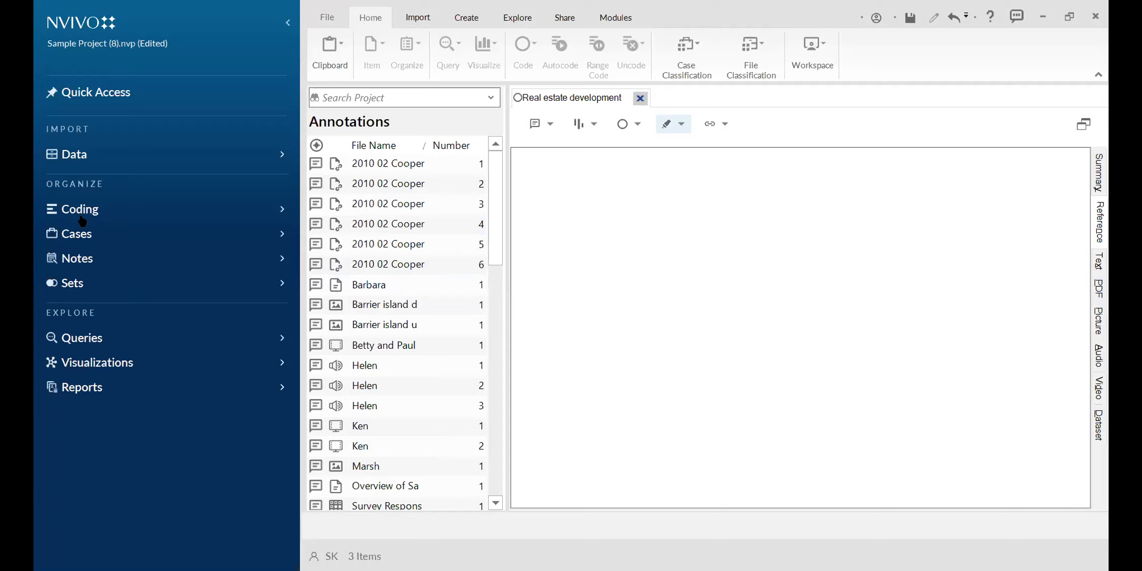
{"action": "left_click", "coordinate": [80, 210]}
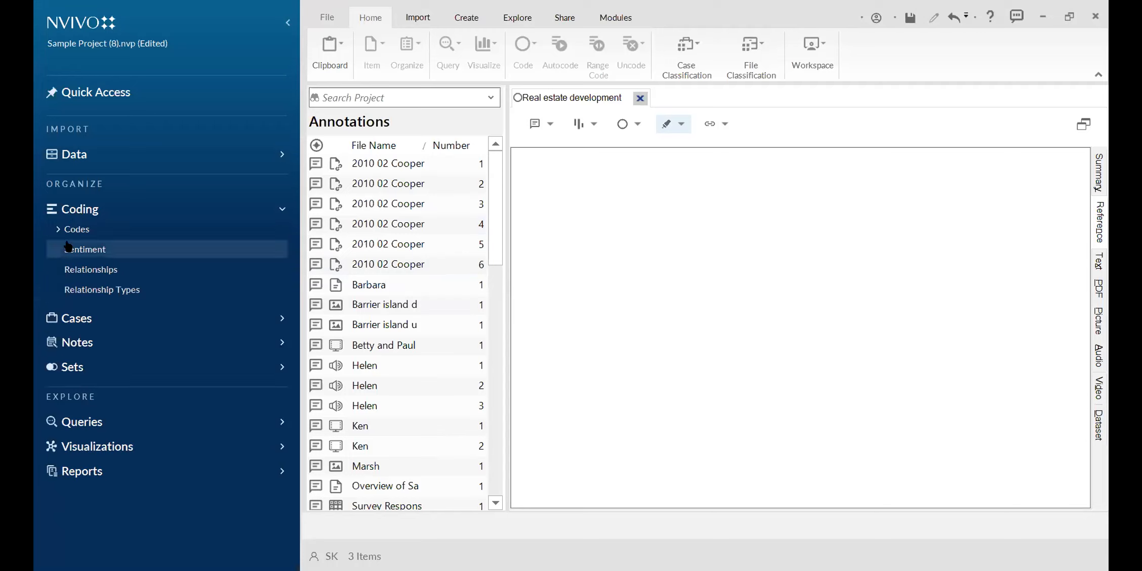
{"action": "left_click", "coordinate": [75, 230]}
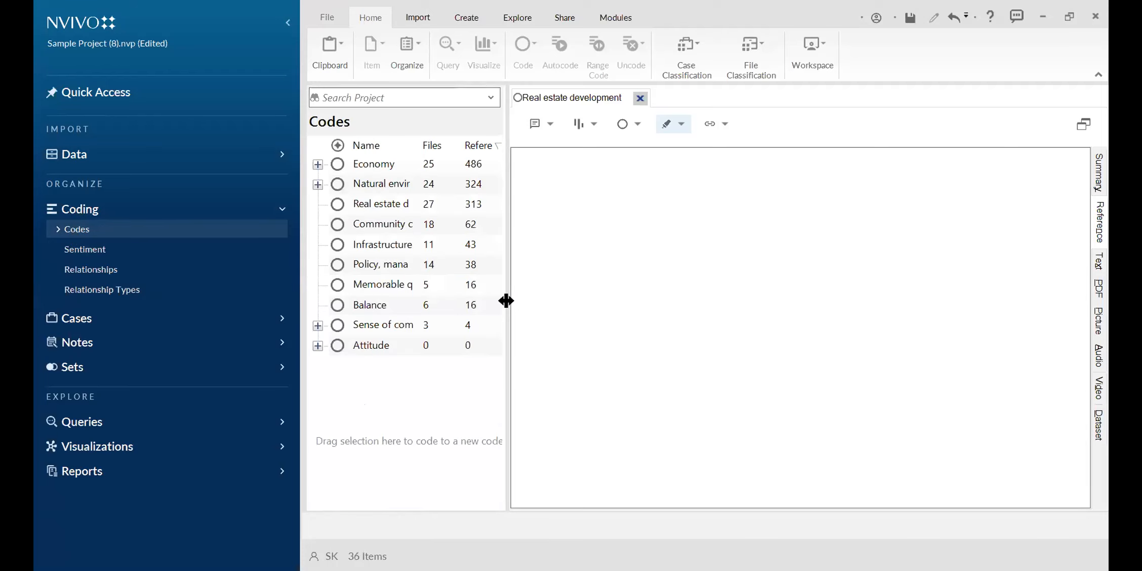
{"action": "left_click_drag", "start_coordinate": [507, 301], "coordinate": [547, 301]}
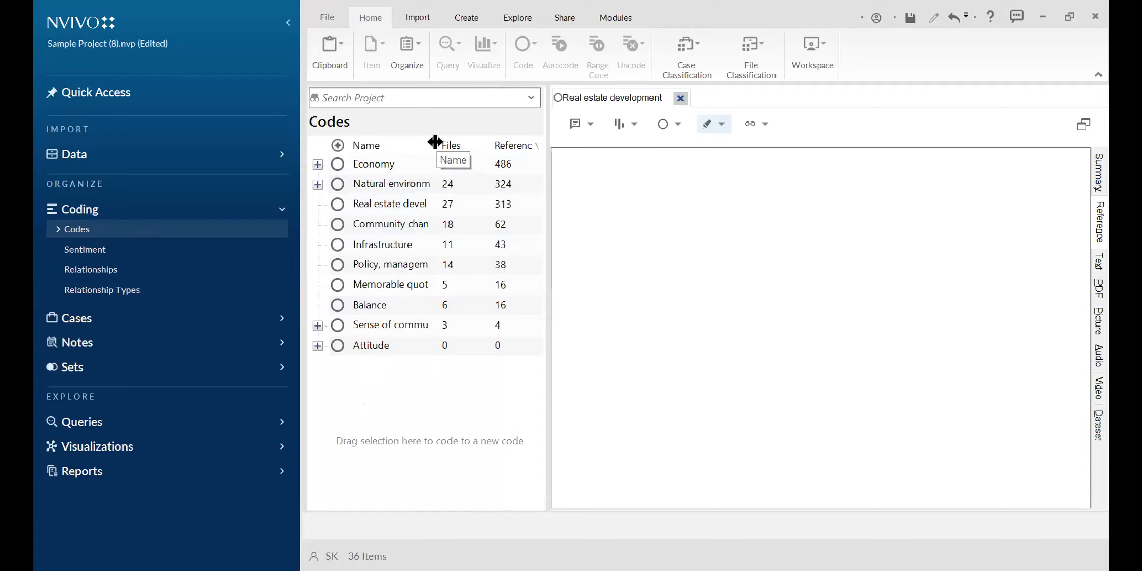
{"action": "left_click_drag", "start_coordinate": [435, 143], "coordinate": [456, 143]}
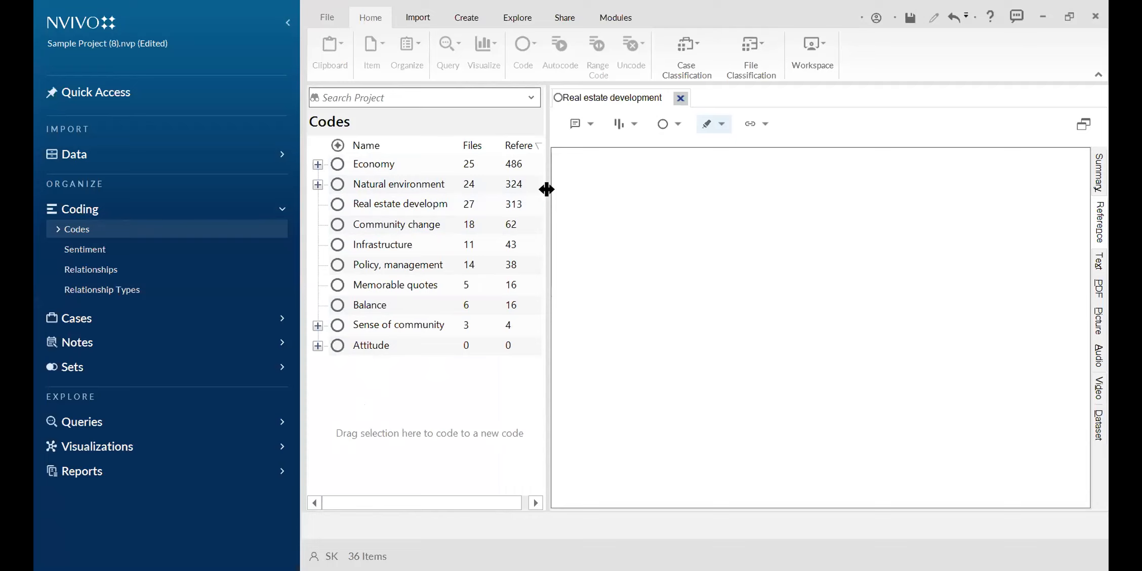
- Widen the Codes list and its Name column, and expand the Economy code through Fishing or aquaculture down to the fishing industry decline subcodes
{"action": "left_click_drag", "start_coordinate": [546, 189], "coordinate": [593, 190]}
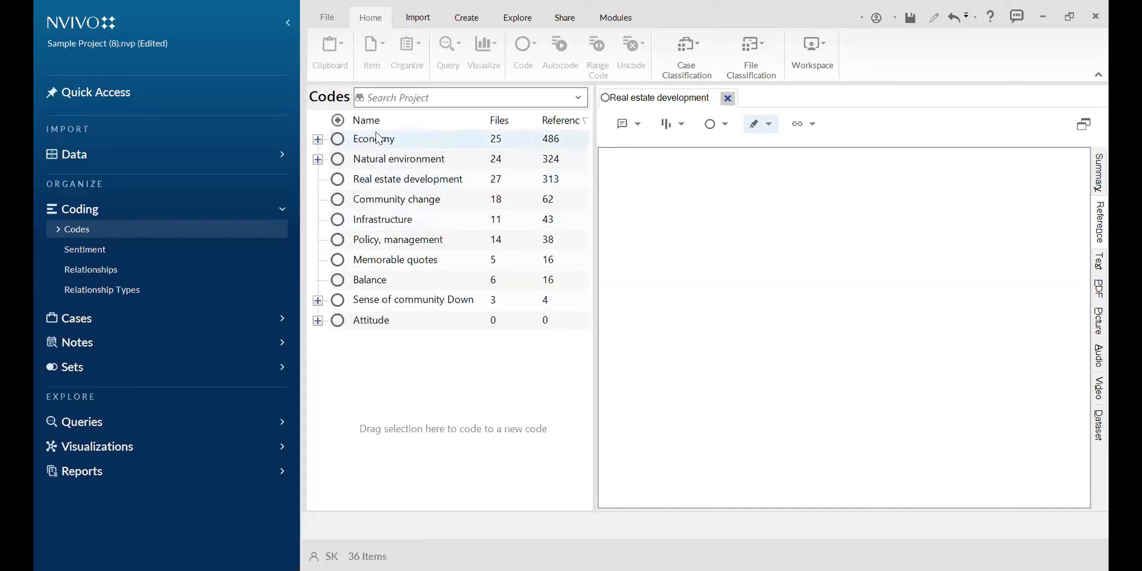
{"action": "left_click", "coordinate": [317, 140]}
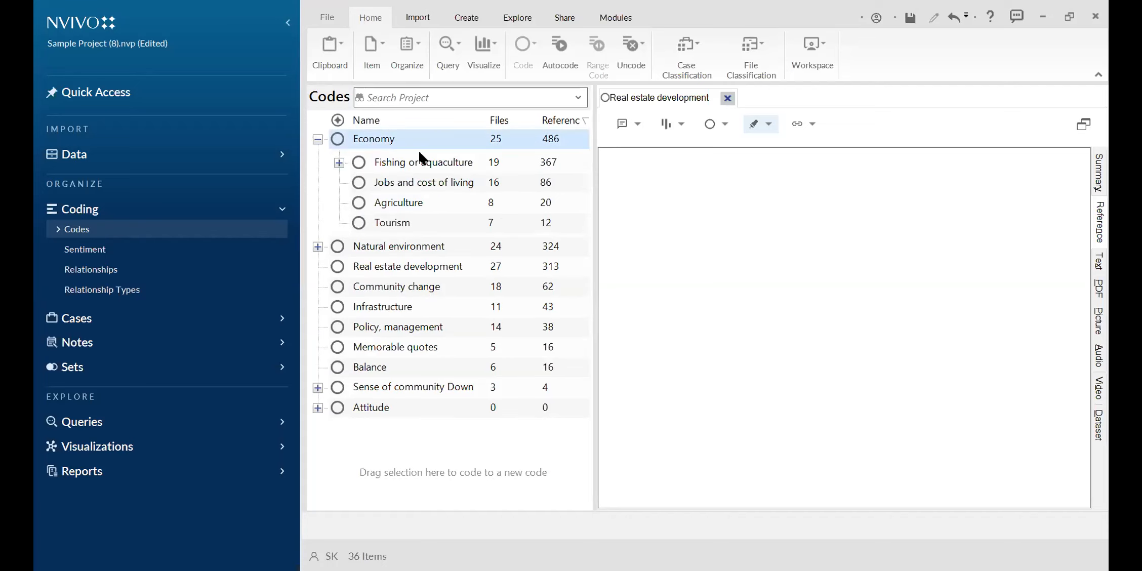
{"action": "left_click", "coordinate": [340, 162]}
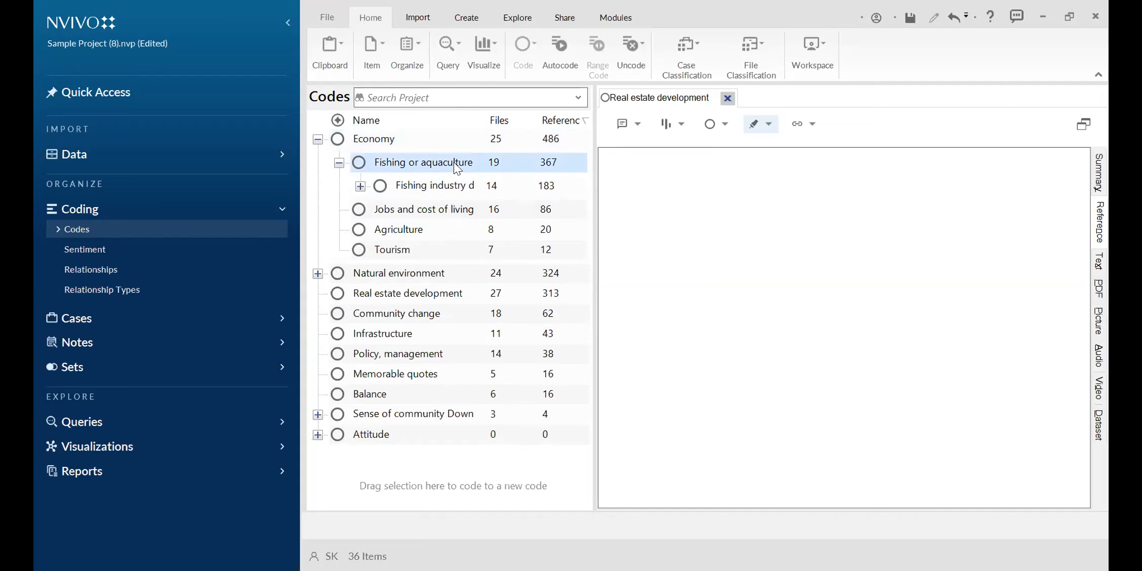
{"action": "left_click", "coordinate": [360, 186]}
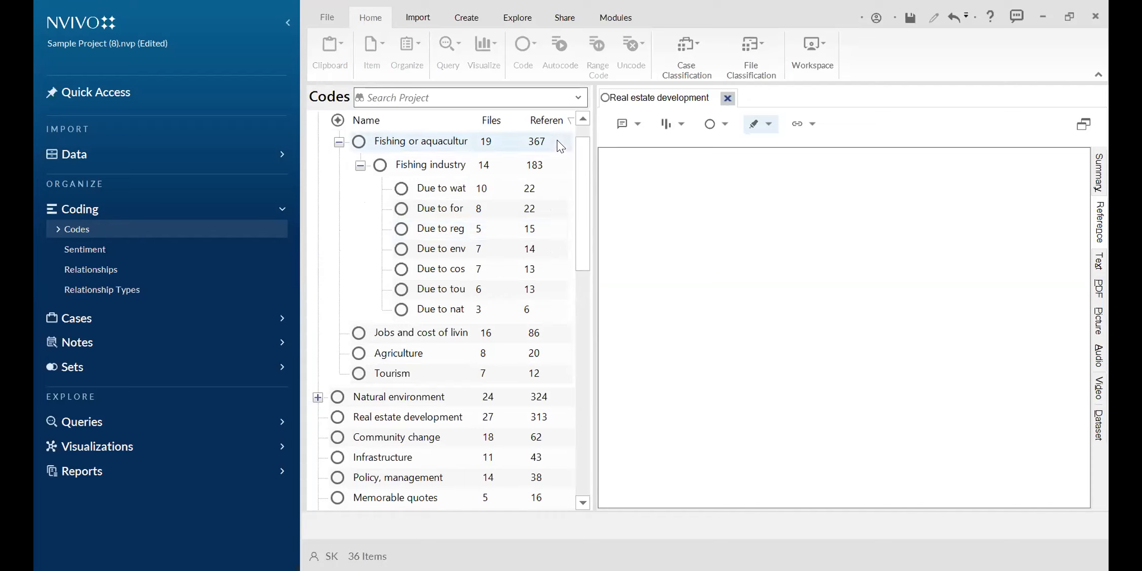
{"action": "scroll", "coordinate": [407, 176], "scroll_direction": "up", "scroll_amount": 1}
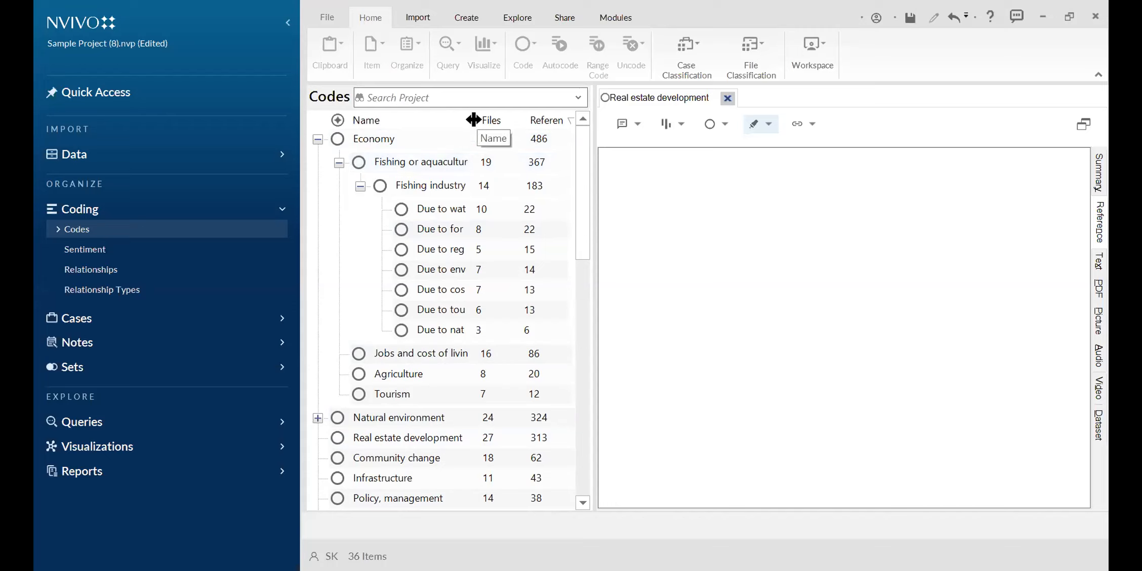
{"action": "left_click_drag", "start_coordinate": [474, 120], "coordinate": [506, 120]}
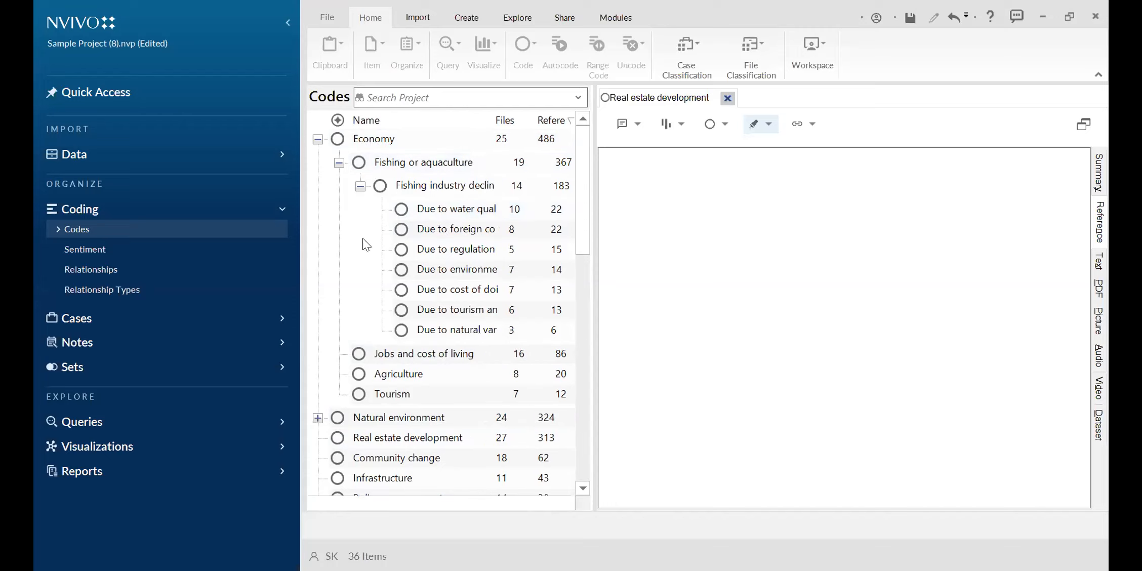
- Collapse the fishing industry decline, Fishing or aquaculture and Economy branches back to the top-level codes
{"action": "left_click", "coordinate": [361, 187]}
{"action": "left_click", "coordinate": [339, 162]}
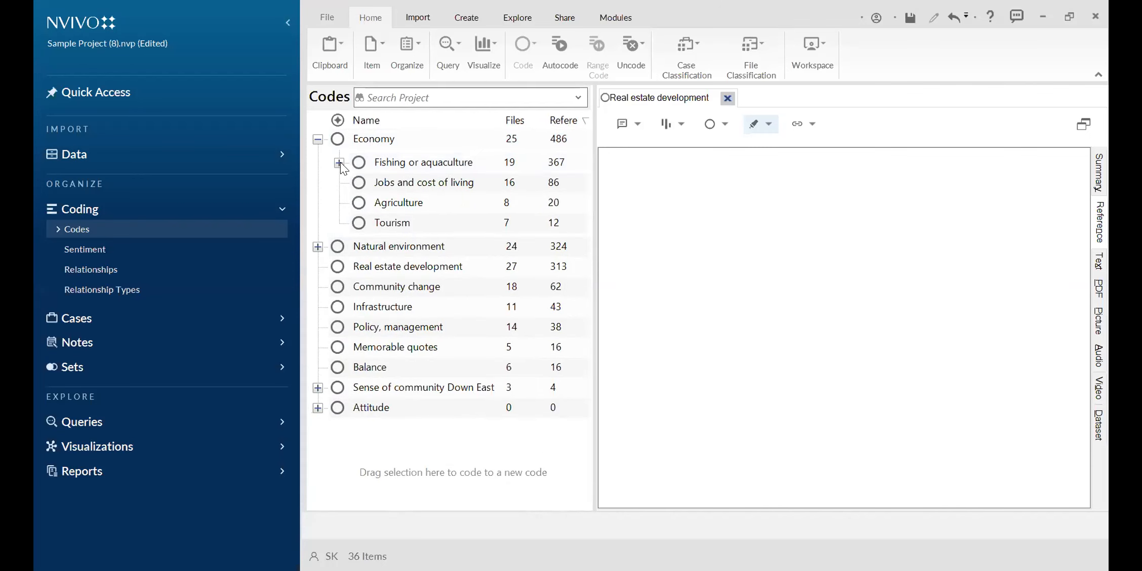
{"action": "left_click", "coordinate": [317, 138]}
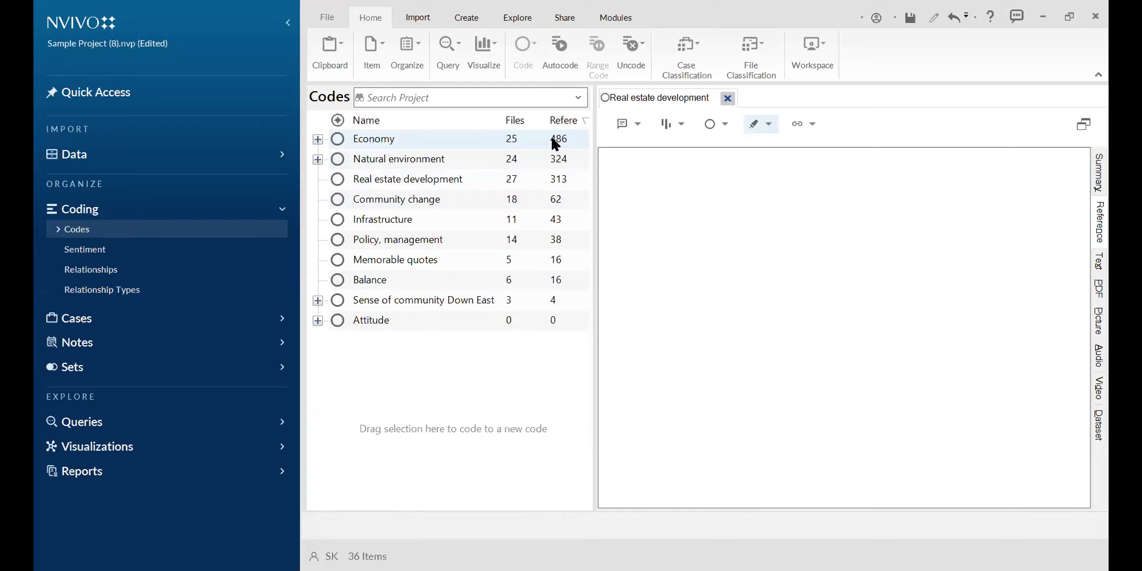
- Open the Economy code and look through the coded references from its various source files
{"action": "double_click", "coordinate": [376, 136]}
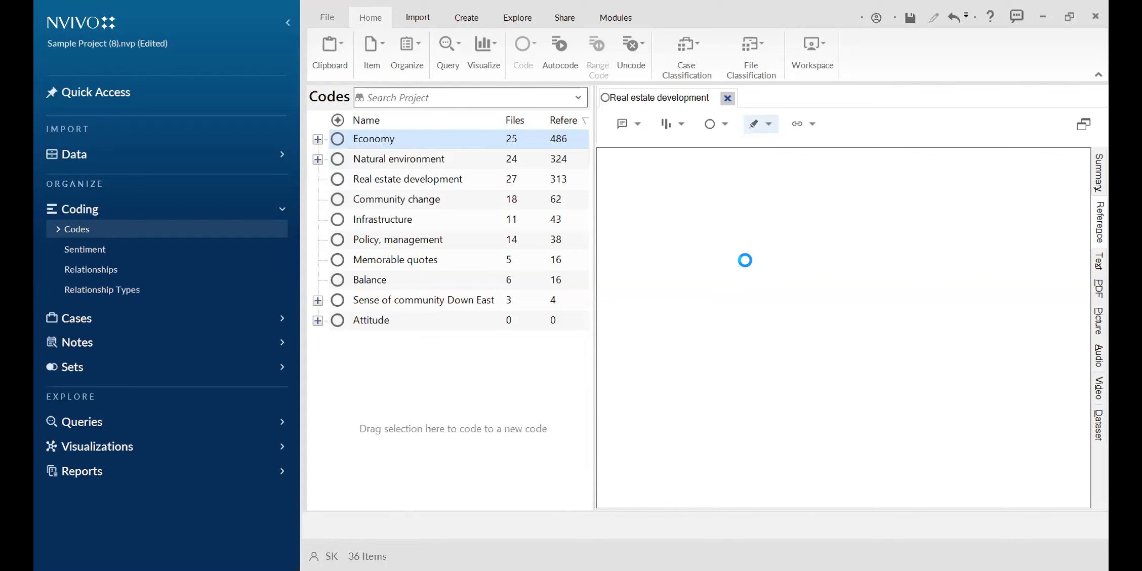
{"action": "key", "text": "alt+Tab"}
{"action": "key", "text": "alt+Tab"}
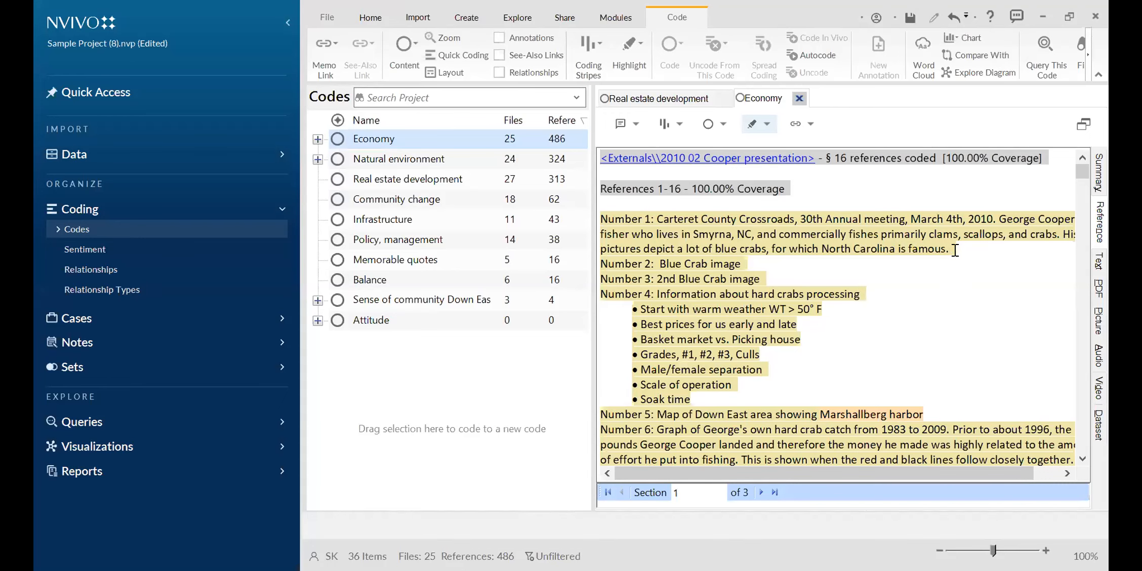
{"action": "scroll", "coordinate": [851, 275], "scroll_direction": "down", "scroll_amount": 2}
{"action": "scroll", "coordinate": [851, 275], "scroll_direction": "down", "scroll_amount": 15}
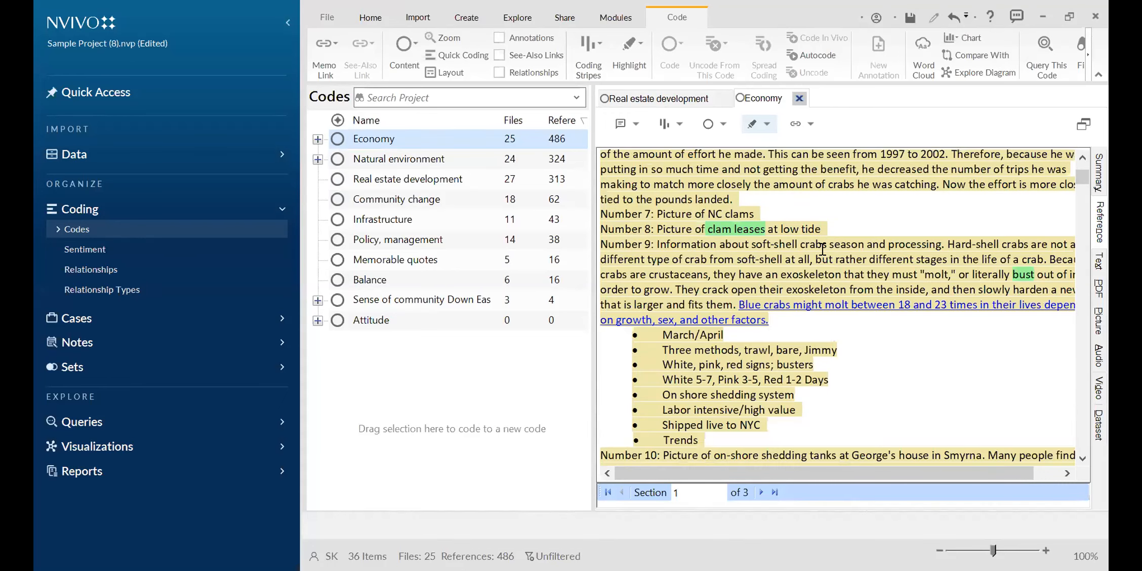
{"action": "scroll", "coordinate": [823, 248], "scroll_direction": "down", "scroll_amount": 20}
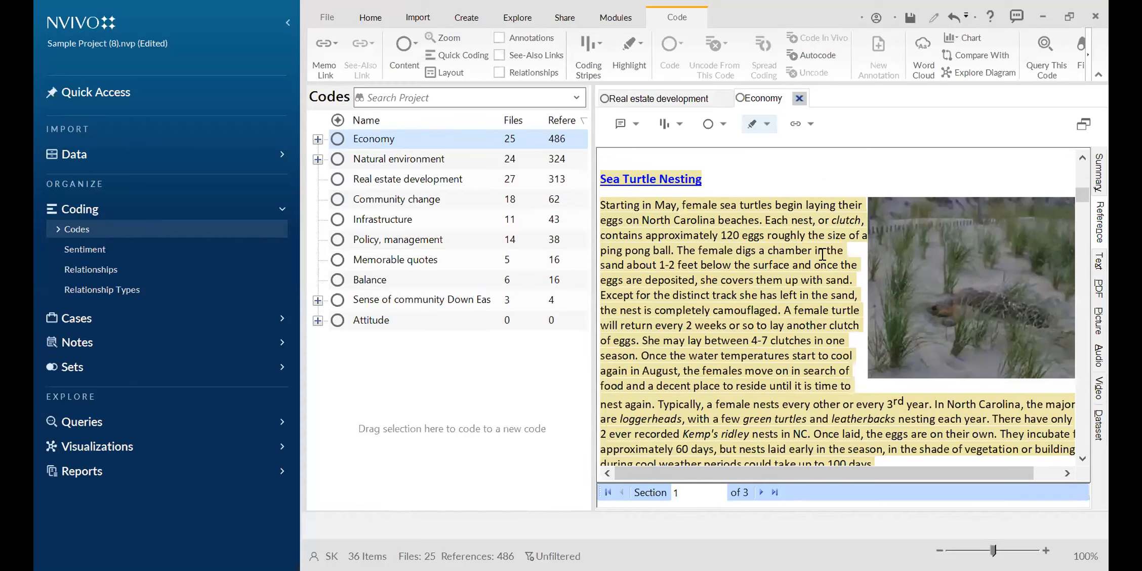
{"action": "scroll", "coordinate": [820, 244], "scroll_direction": "down", "scroll_amount": 10}
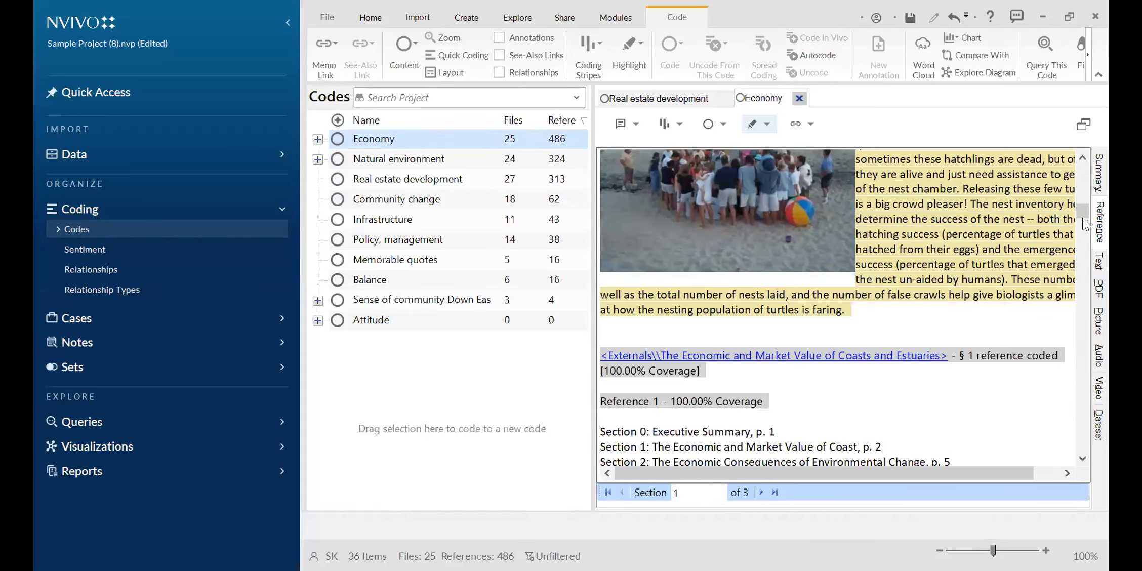
{"action": "scroll", "coordinate": [1077, 220], "scroll_direction": "down", "scroll_amount": 10}
{"action": "scroll", "coordinate": [856, 293], "scroll_direction": "down", "scroll_amount": 10}
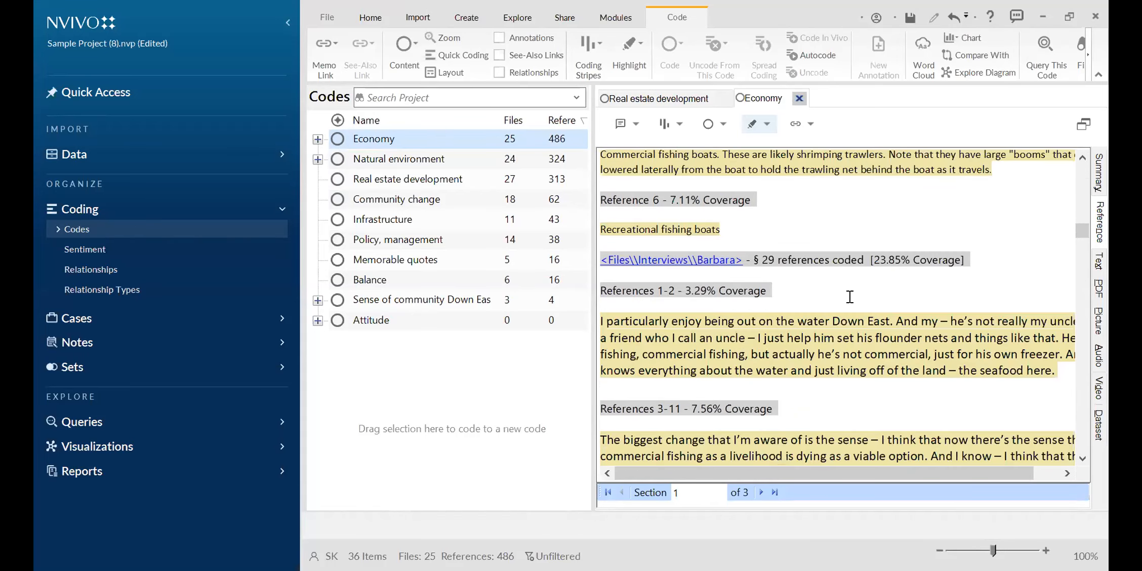
{"action": "left_click_drag", "start_coordinate": [1079, 242], "coordinate": [1091, 210]}
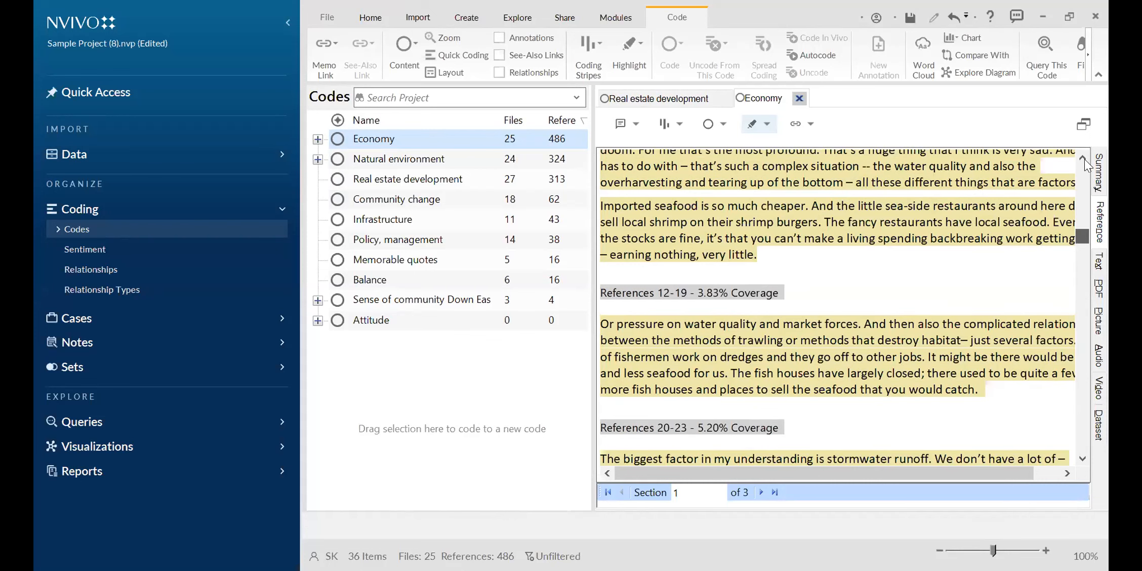
- Review the Economy code's references from the beginning, through the external sources to the Area and Township files
{"action": "scroll", "coordinate": [746, 246], "scroll_direction": "up", "scroll_amount": 15}
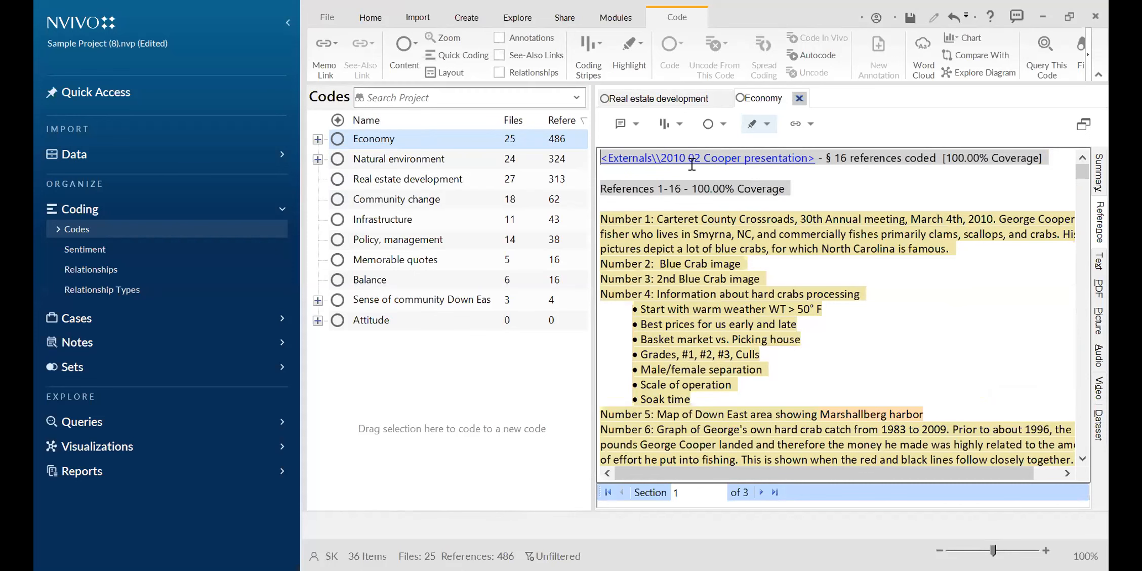
{"action": "scroll", "coordinate": [724, 212], "scroll_direction": "down", "scroll_amount": 2}
{"action": "scroll", "coordinate": [728, 226], "scroll_direction": "up", "scroll_amount": 2}
{"action": "scroll", "coordinate": [704, 284], "scroll_direction": "down", "scroll_amount": 3}
{"action": "scroll", "coordinate": [687, 288], "scroll_direction": "down", "scroll_amount": 3}
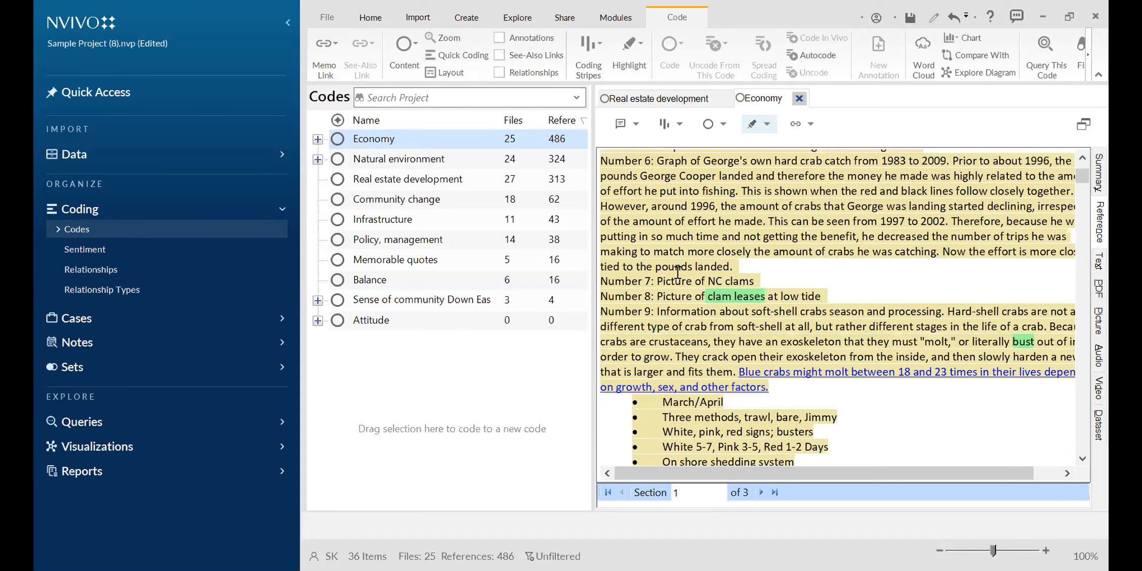
{"action": "scroll", "coordinate": [697, 259], "scroll_direction": "down", "scroll_amount": 3}
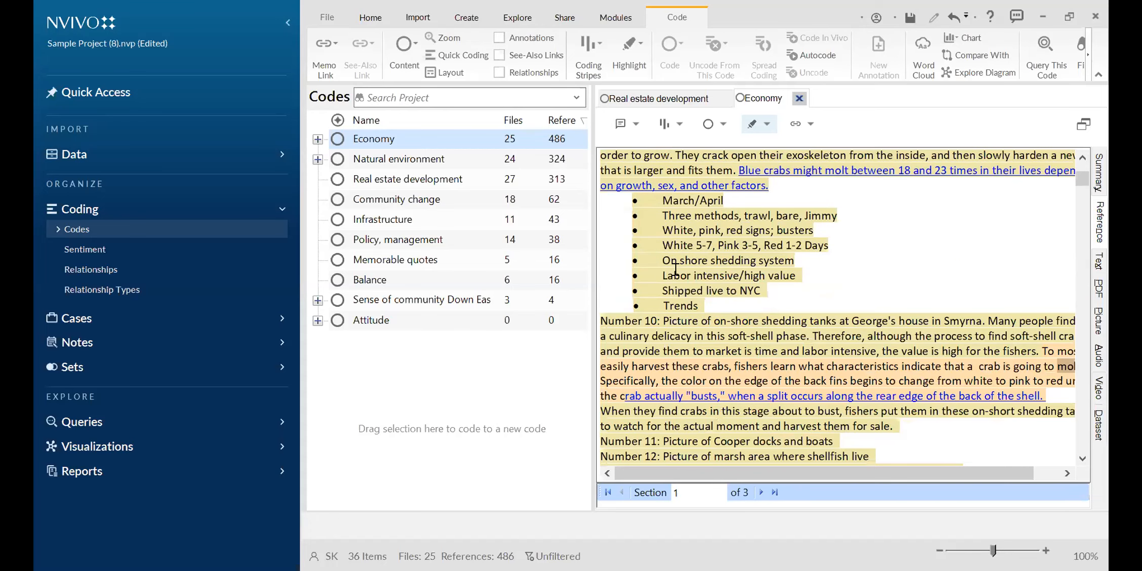
{"action": "scroll", "coordinate": [676, 268], "scroll_direction": "down", "scroll_amount": 1}
{"action": "scroll", "coordinate": [711, 270], "scroll_direction": "down", "scroll_amount": 10}
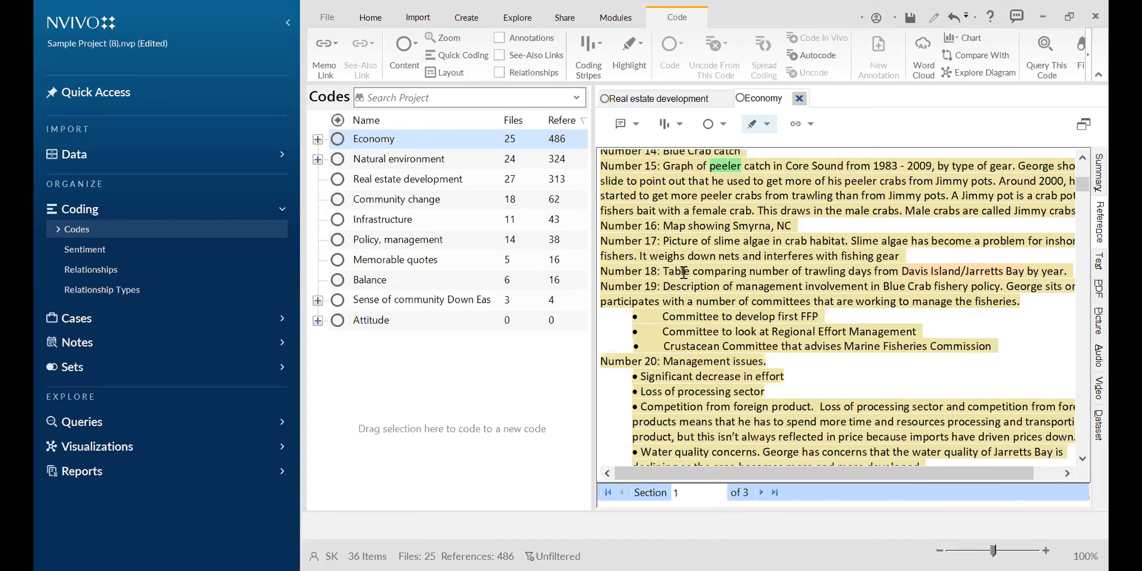
{"action": "scroll", "coordinate": [690, 273], "scroll_direction": "down", "scroll_amount": 4}
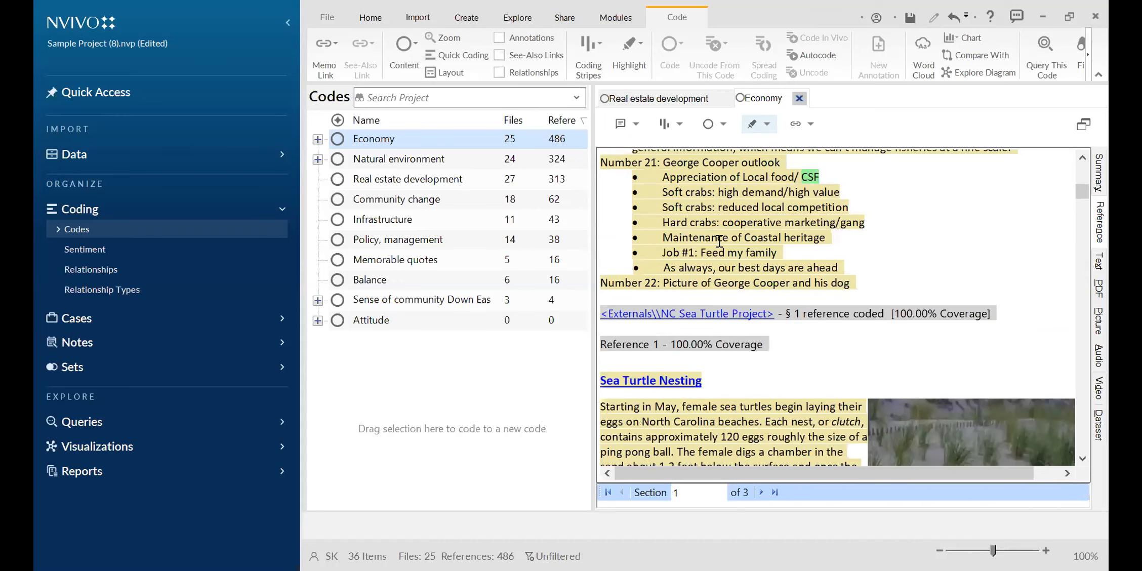
{"action": "scroll", "coordinate": [691, 287], "scroll_direction": "down", "scroll_amount": 1}
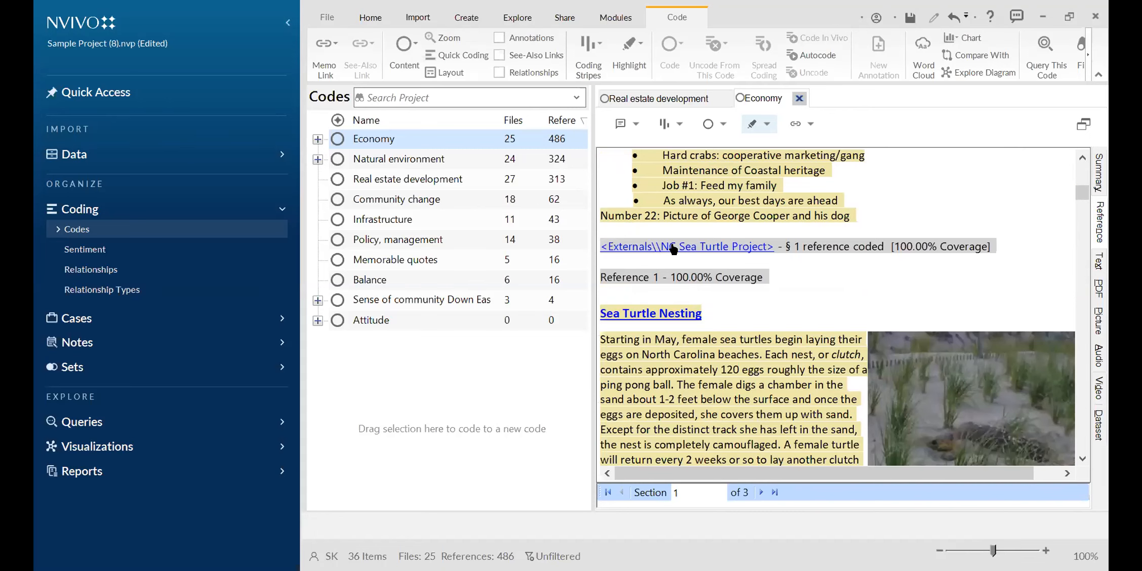
{"action": "scroll", "coordinate": [726, 271], "scroll_direction": "down", "scroll_amount": 1}
{"action": "scroll", "coordinate": [713, 299], "scroll_direction": "down", "scroll_amount": 4}
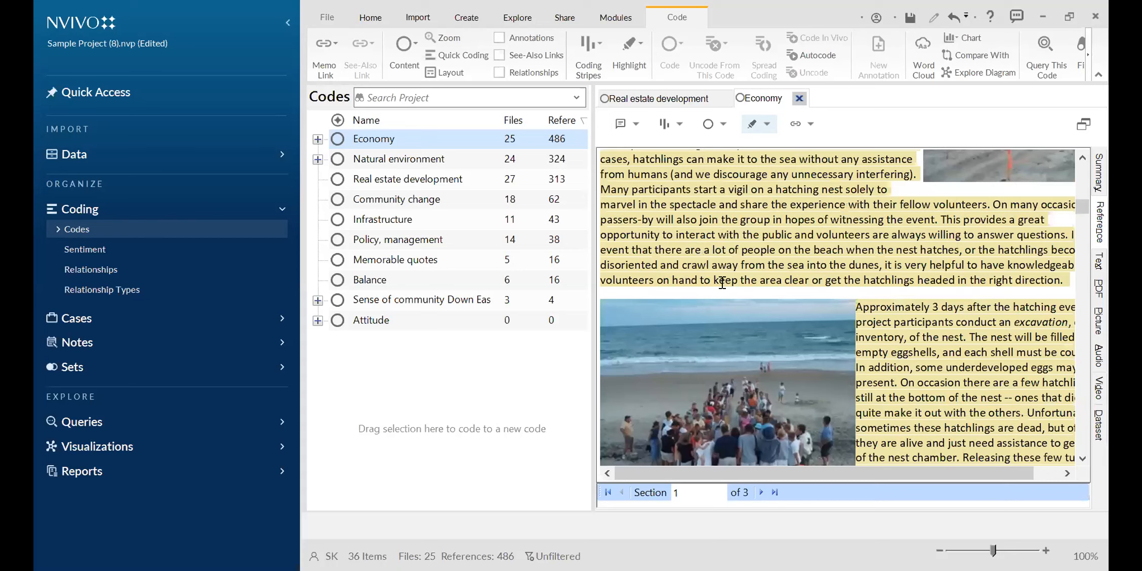
{"action": "scroll", "coordinate": [722, 283], "scroll_direction": "down", "scroll_amount": 5}
{"action": "scroll", "coordinate": [689, 337], "scroll_direction": "down", "scroll_amount": 5}
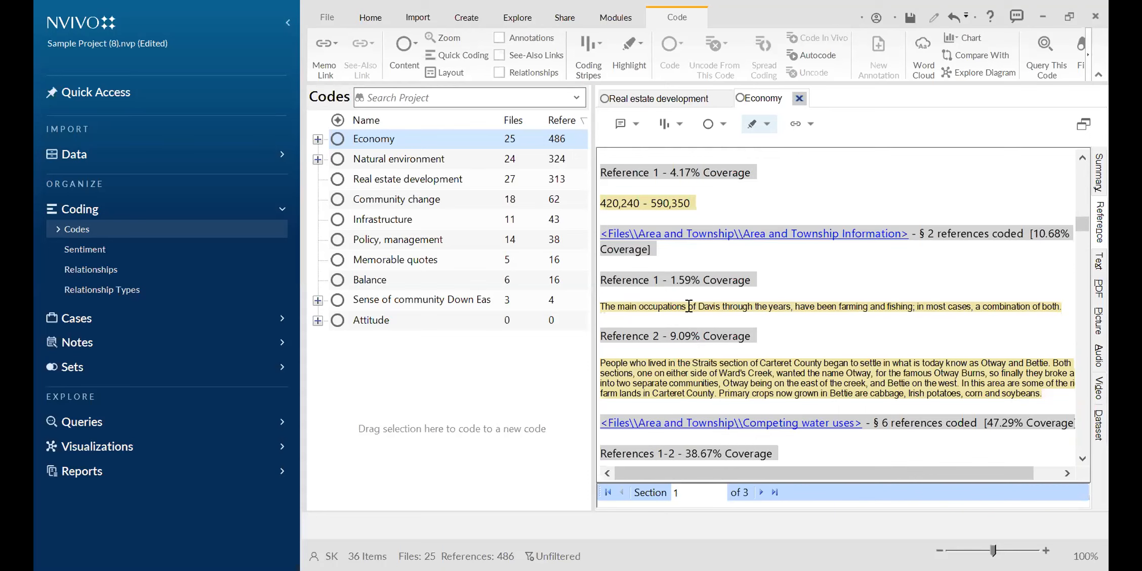
{"action": "scroll", "coordinate": [835, 291], "scroll_direction": "down", "scroll_amount": 4}
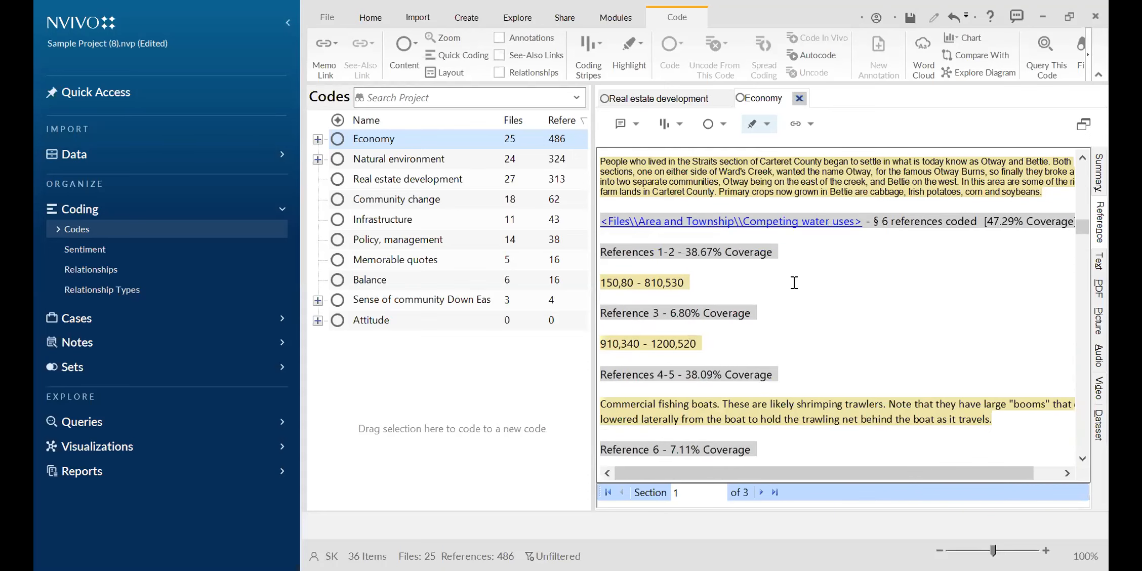
- Find the interview with 14 references in the Economy code and open its source transcript to view the coded passage in context
{"action": "mouse_move", "coordinate": [1082, 220]}
{"action": "left_mouse_down"}
{"action": "mouse_move", "coordinate": [1078, 241]}
{"action": "mouse_move", "coordinate": [1077, 188]}
{"action": "mouse_move", "coordinate": [1074, 201]}
{"action": "left_mouse_up"}
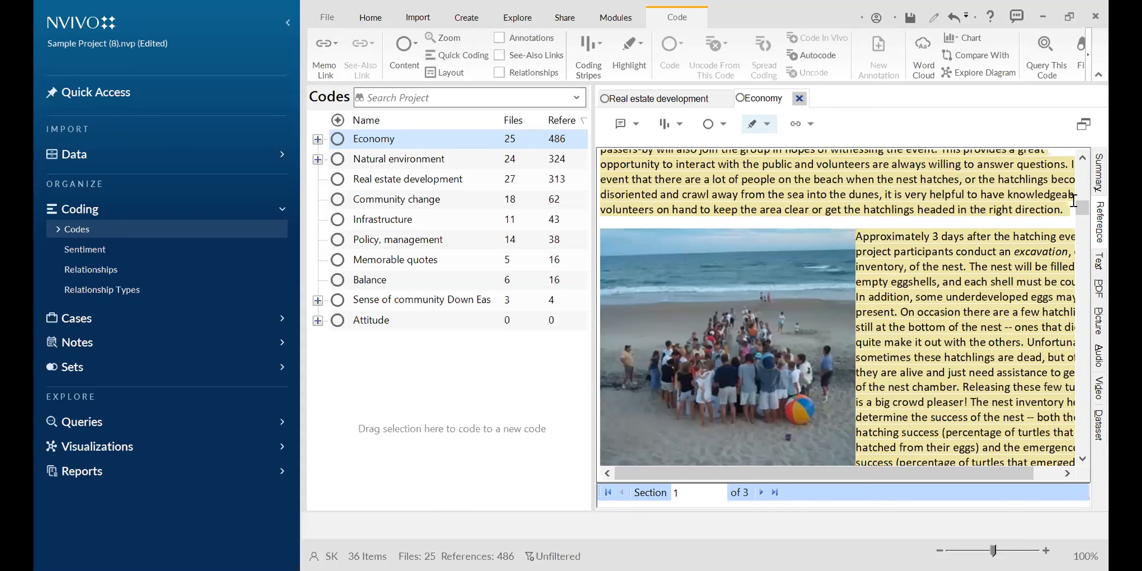
{"action": "left_click_drag", "start_coordinate": [1082, 208], "coordinate": [1086, 329]}
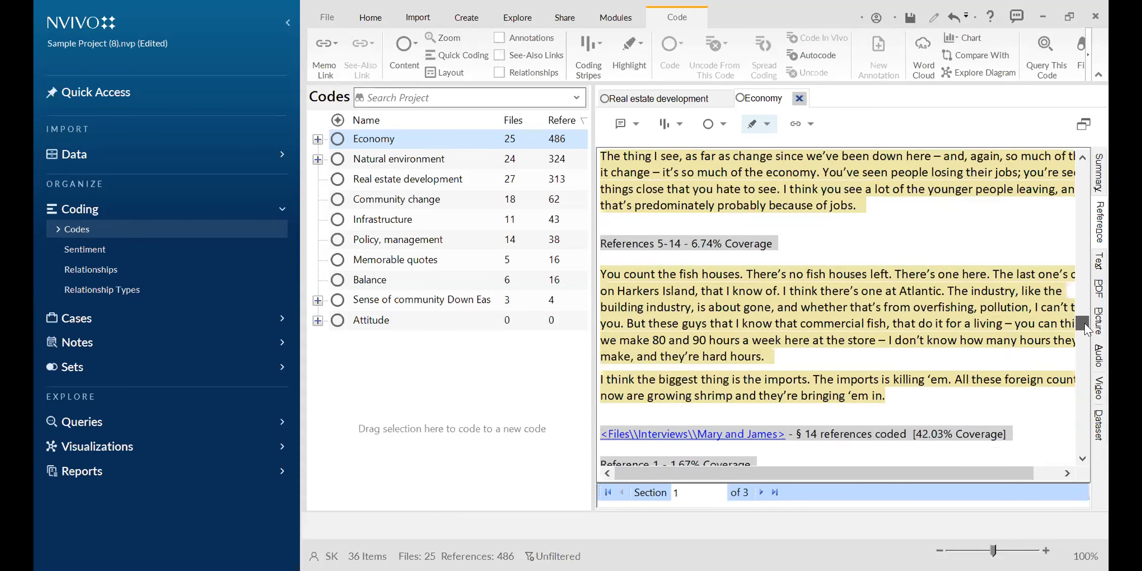
{"action": "scroll", "coordinate": [754, 335], "scroll_direction": "down", "scroll_amount": 5}
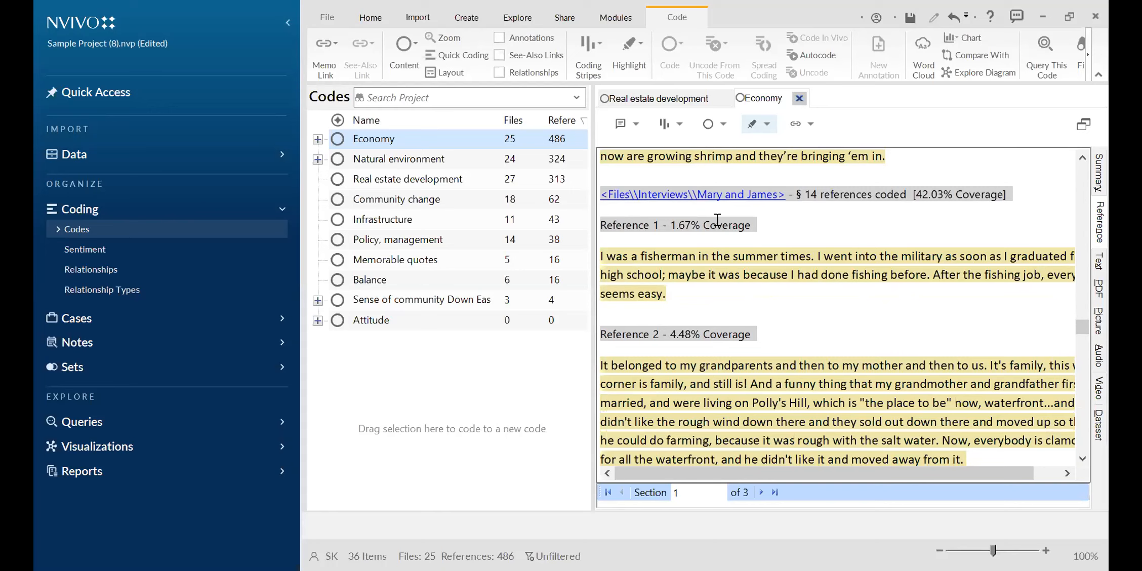
{"action": "left_click", "coordinate": [714, 195]}
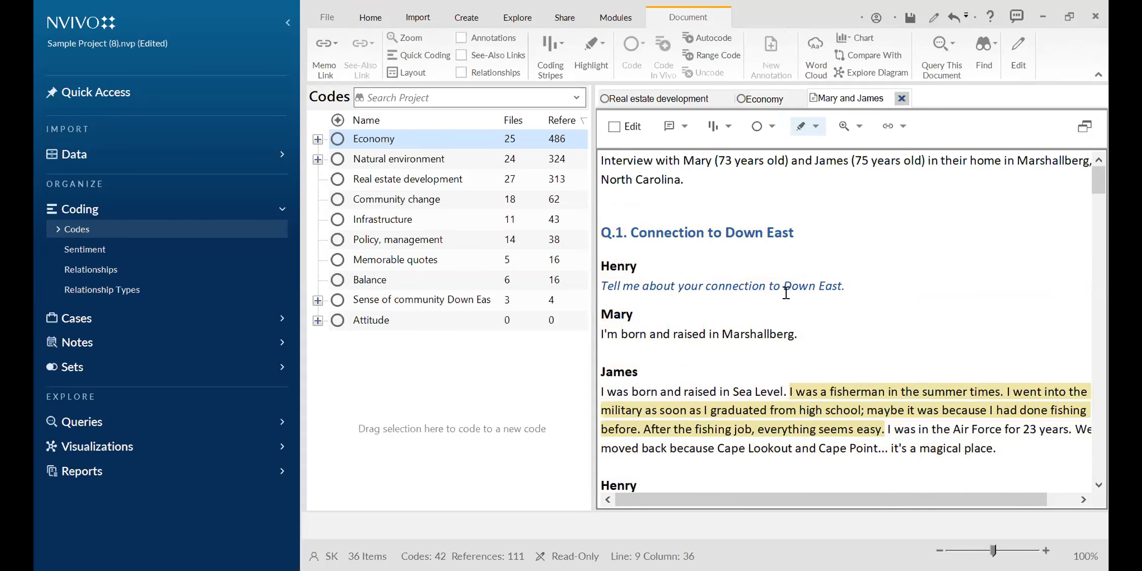
{"action": "scroll", "coordinate": [786, 293], "scroll_direction": "down", "scroll_amount": 2}
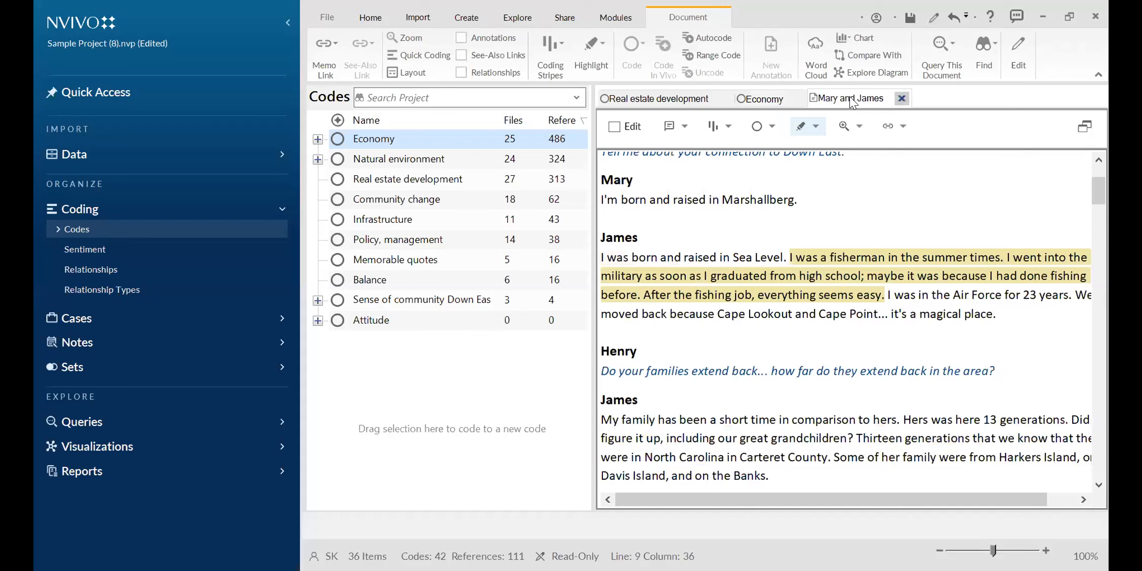
{"action": "scroll", "coordinate": [815, 241], "scroll_direction": "up", "scroll_amount": 1}
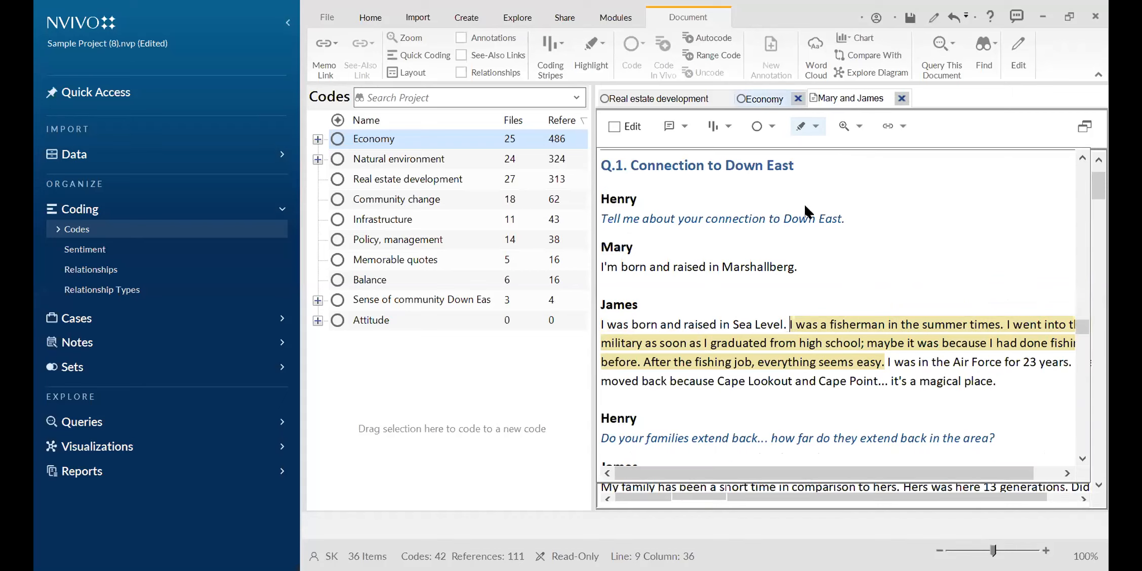
- Return to the Economy code and examine the passages coded from that interview, ending back at its first reference
{"action": "left_click", "coordinate": [773, 101]}
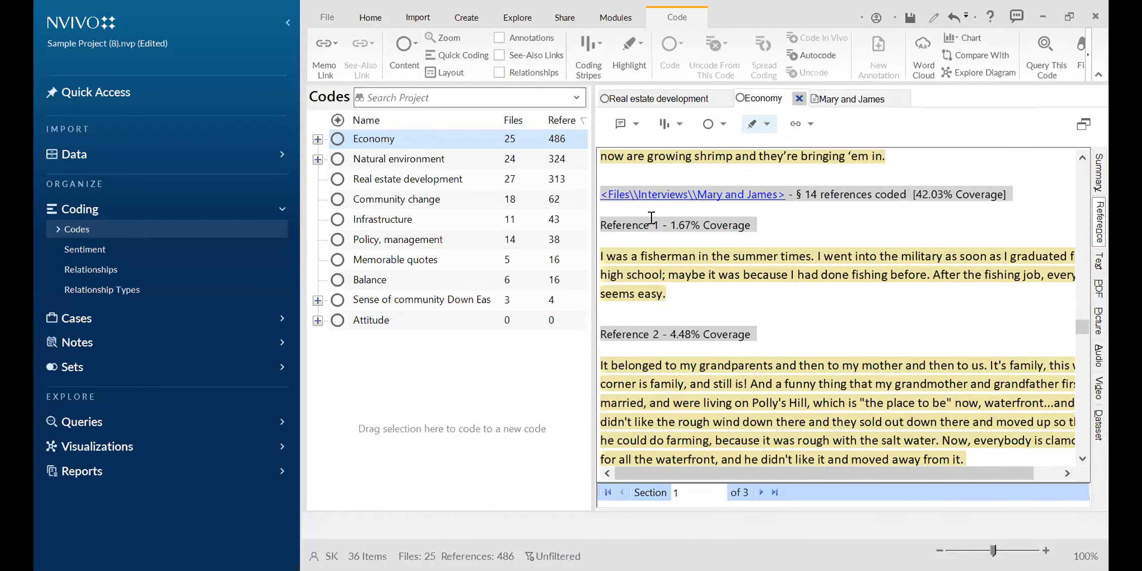
{"action": "scroll", "coordinate": [680, 278], "scroll_direction": "down", "scroll_amount": 3}
{"action": "scroll", "coordinate": [724, 278], "scroll_direction": "down", "scroll_amount": 3}
{"action": "scroll", "coordinate": [726, 278], "scroll_direction": "down", "scroll_amount": 3}
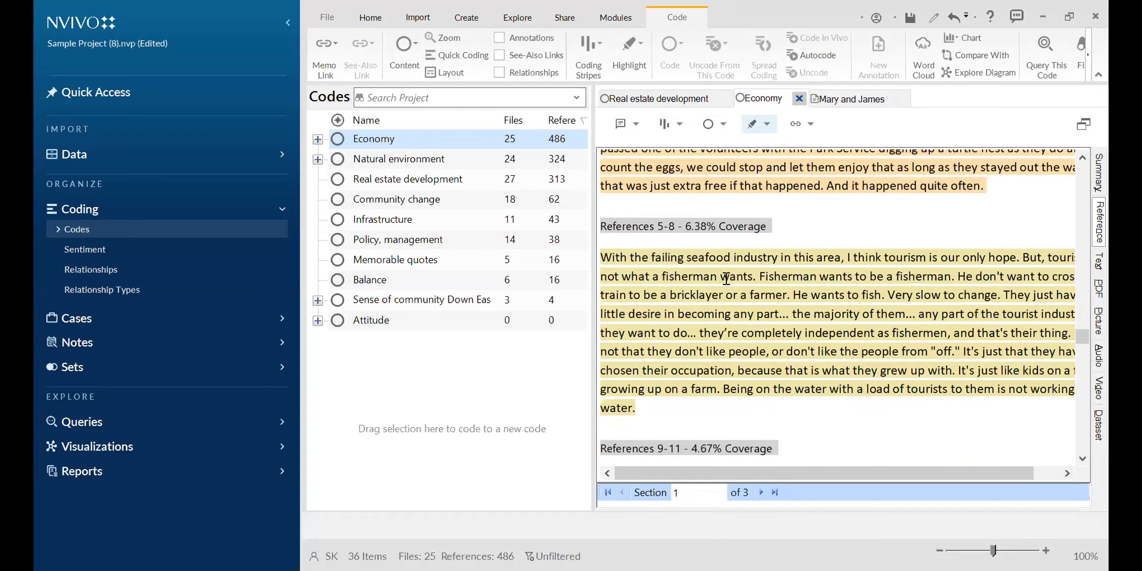
{"action": "scroll", "coordinate": [728, 281], "scroll_direction": "down", "scroll_amount": 9}
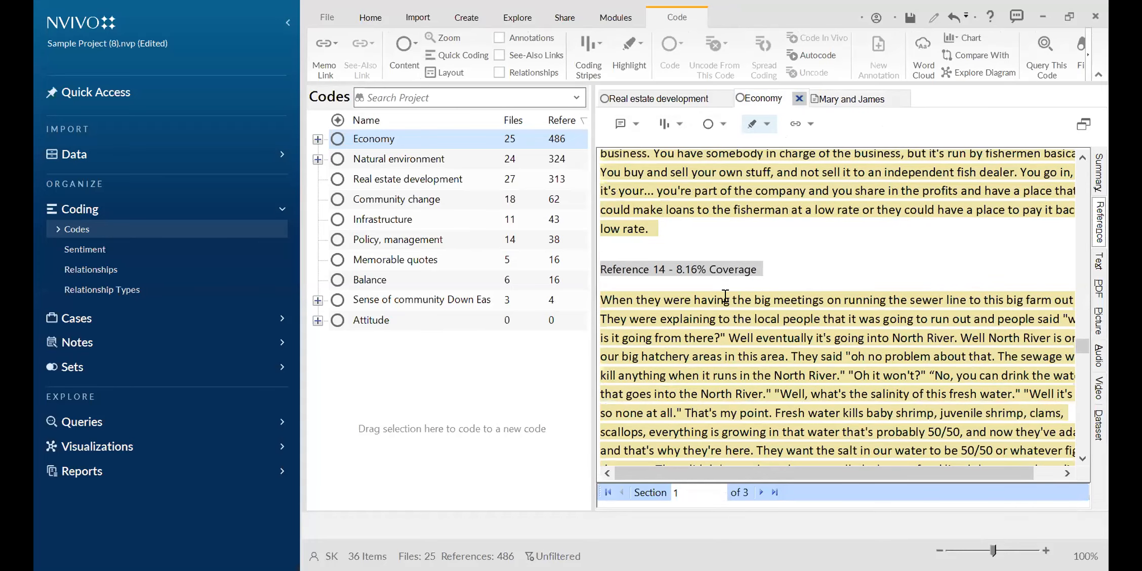
{"action": "scroll", "coordinate": [724, 295], "scroll_direction": "down", "scroll_amount": 3}
{"action": "scroll", "coordinate": [724, 294], "scroll_direction": "up", "scroll_amount": 9}
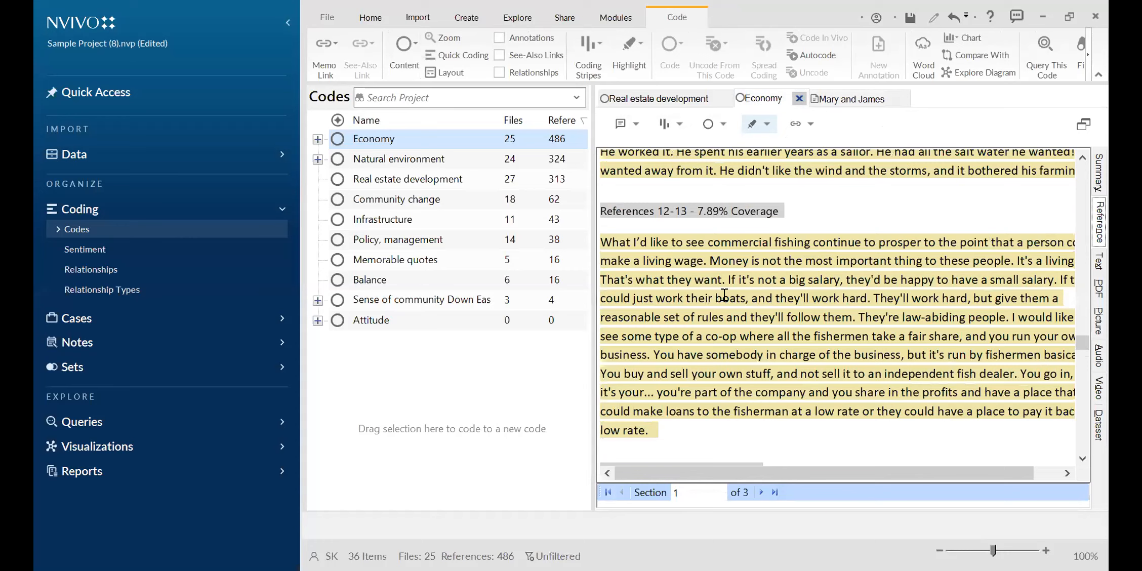
{"action": "scroll", "coordinate": [724, 294], "scroll_direction": "down", "scroll_amount": 6}
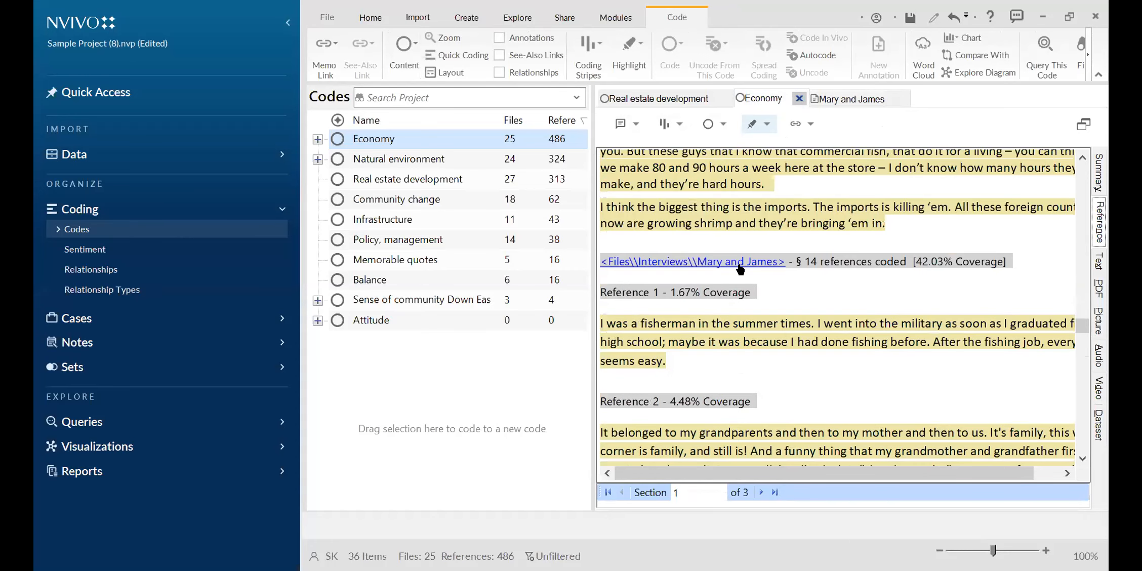
{"action": "scroll", "coordinate": [727, 315], "scroll_direction": "down", "scroll_amount": 1}
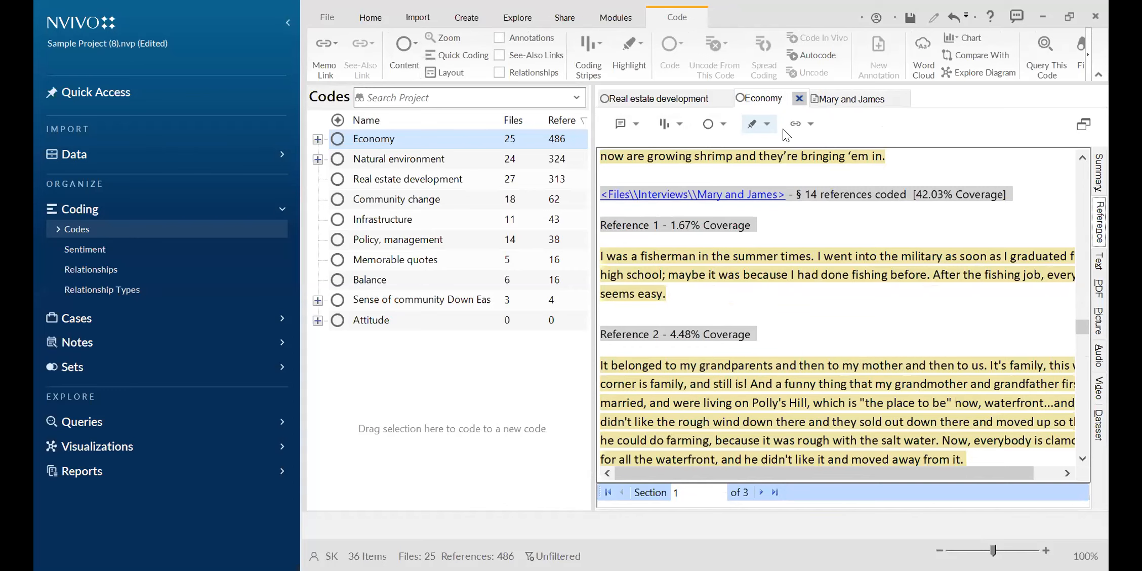
- Switch back to the interview transcript and look over its highlighted passages
{"action": "left_click", "coordinate": [685, 355]}
{"action": "left_click", "coordinate": [844, 100]}
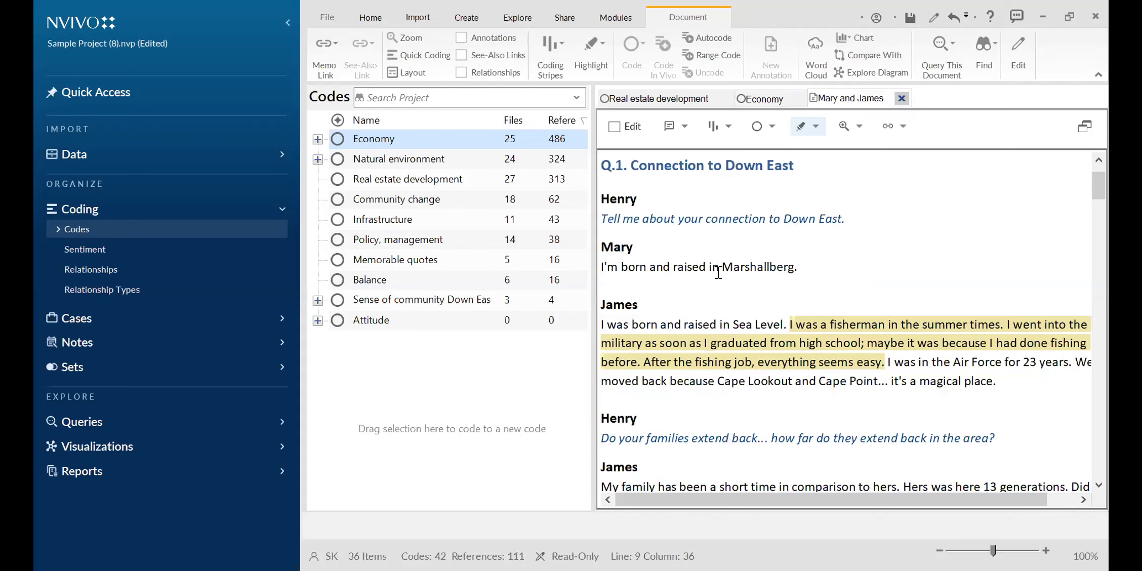
{"action": "scroll", "coordinate": [718, 272], "scroll_direction": "up", "scroll_amount": 1}
{"action": "scroll", "coordinate": [718, 273], "scroll_direction": "down", "scroll_amount": 7}
{"action": "scroll", "coordinate": [706, 307], "scroll_direction": "down", "scroll_amount": 3}
{"action": "scroll", "coordinate": [706, 307], "scroll_direction": "up", "scroll_amount": 12}
{"action": "scroll", "coordinate": [731, 374], "scroll_direction": "down", "scroll_amount": 3}
- Return to the Economy references, select the Natural environment code in the list, and go back to the first Economy reference
{"action": "left_click", "coordinate": [801, 98]}
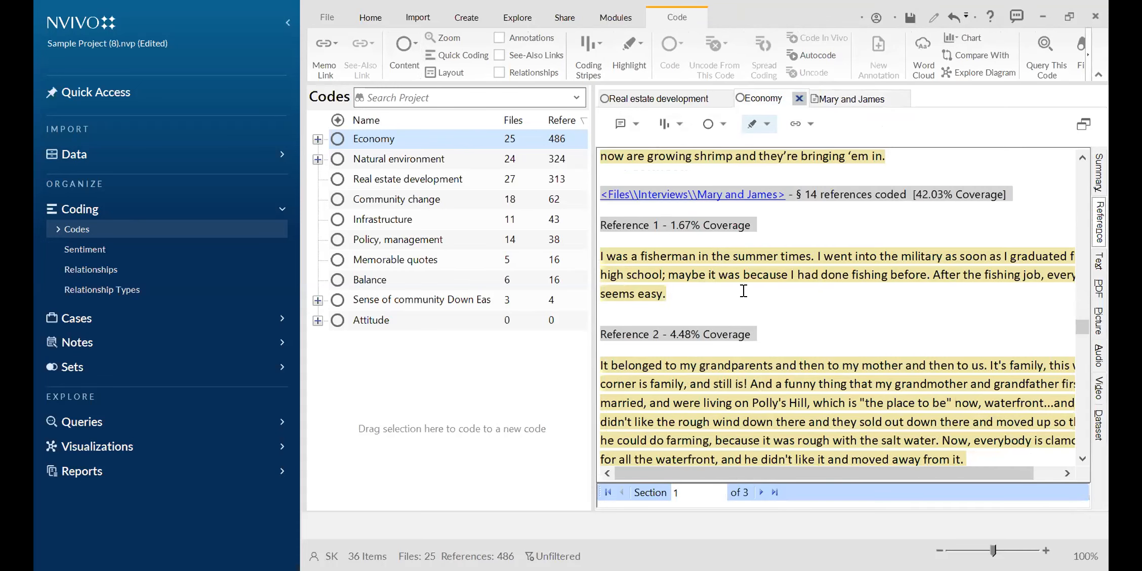
{"action": "scroll", "coordinate": [766, 279], "scroll_direction": "down", "scroll_amount": 1}
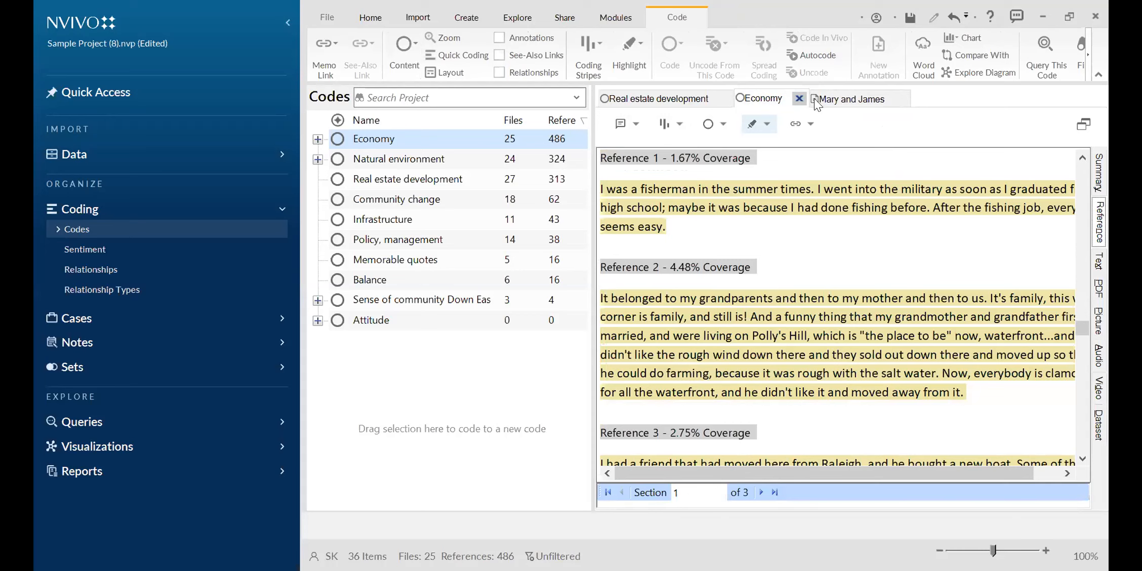
{"action": "left_click", "coordinate": [404, 160]}
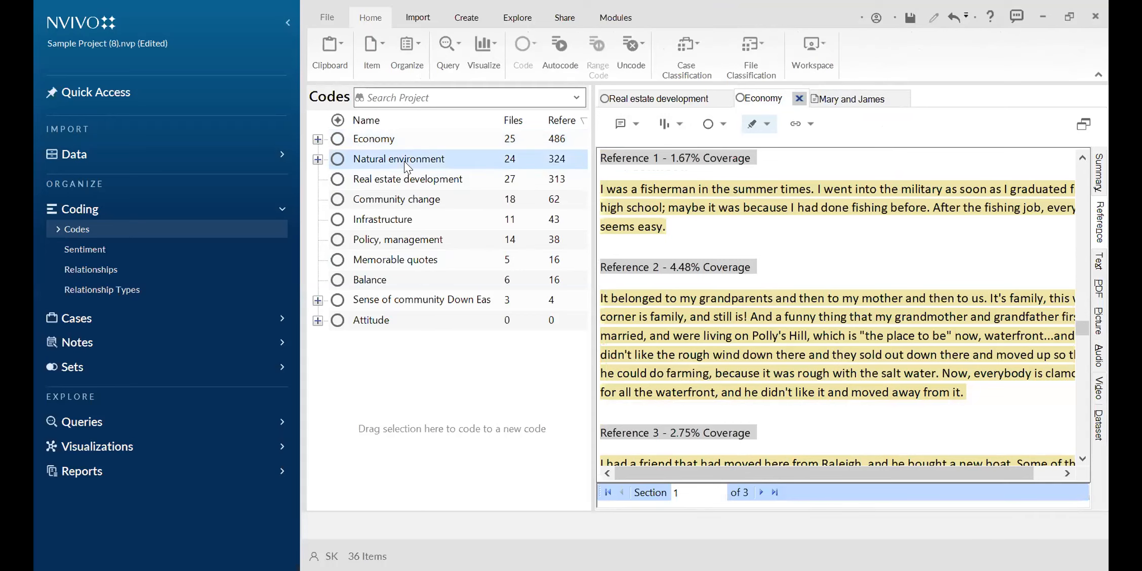
{"action": "scroll", "coordinate": [760, 288], "scroll_direction": "down", "scroll_amount": 3}
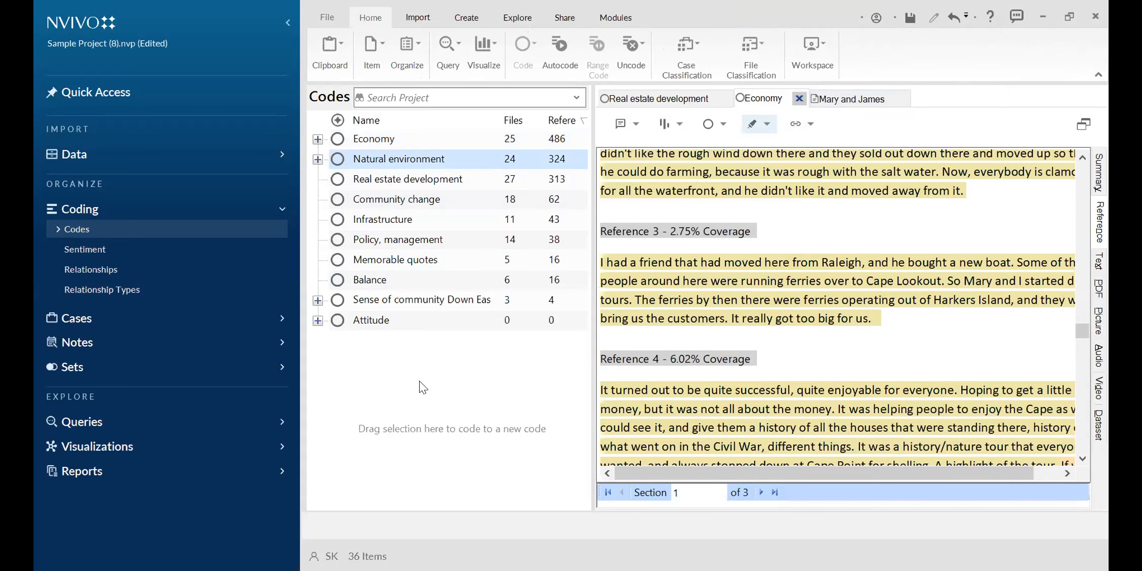
{"action": "scroll", "coordinate": [741, 291], "scroll_direction": "up", "scroll_amount": 6}
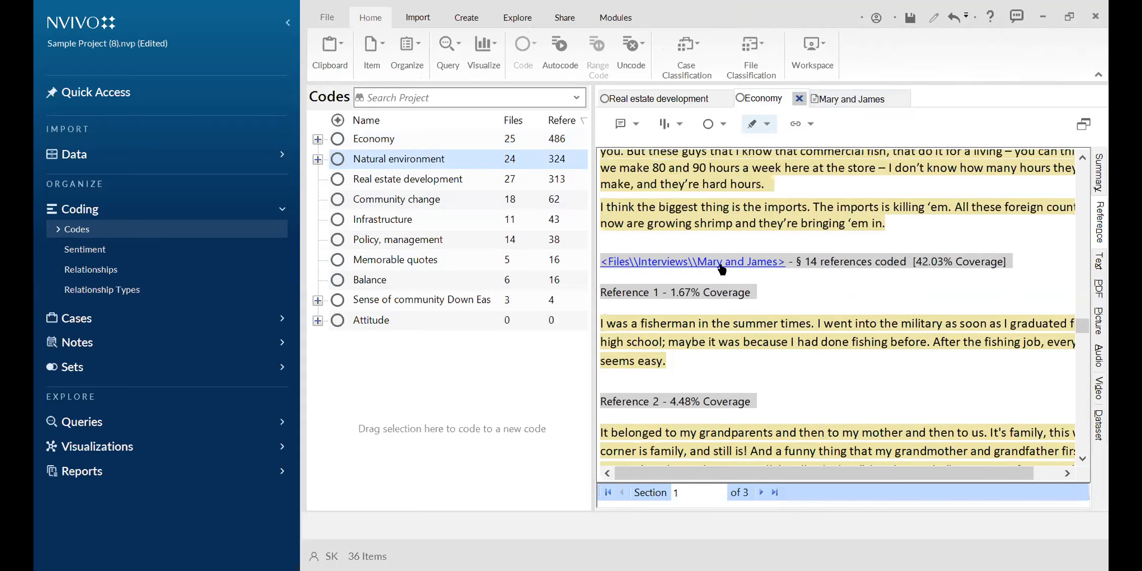
{"action": "scroll", "coordinate": [1080, 327], "scroll_direction": "down", "scroll_amount": 5}
{"action": "left_click_drag", "start_coordinate": [1079, 323], "coordinate": [1082, 170]}
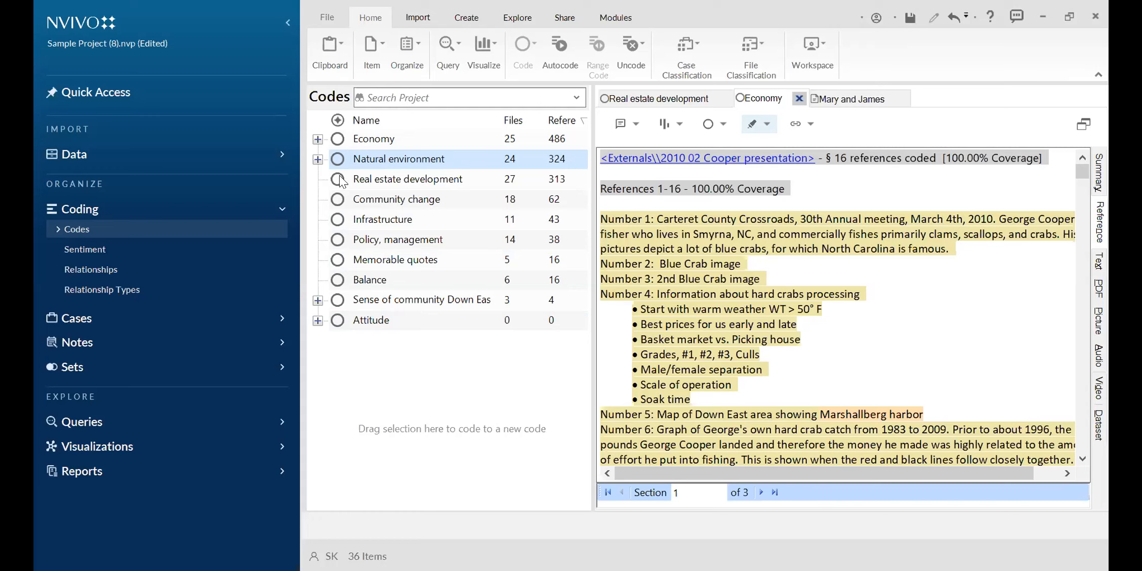
- Expand the Codes folder, view the Autocoded Responses and Autocoded Social Media subfolders, and collapse the folder again
{"action": "left_click", "coordinate": [58, 230]}
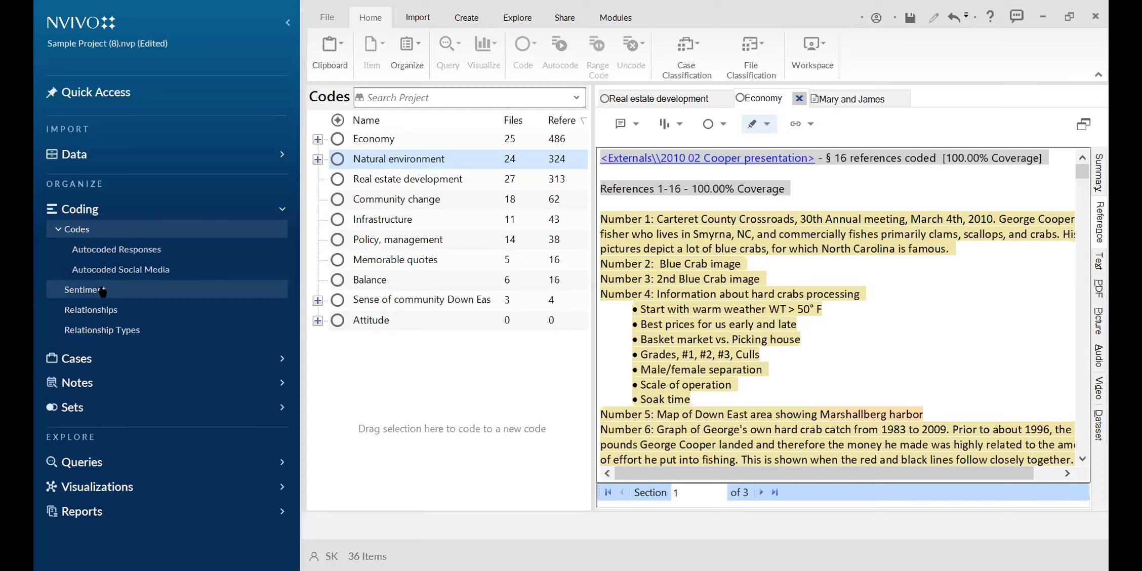
{"action": "left_click", "coordinate": [109, 251]}
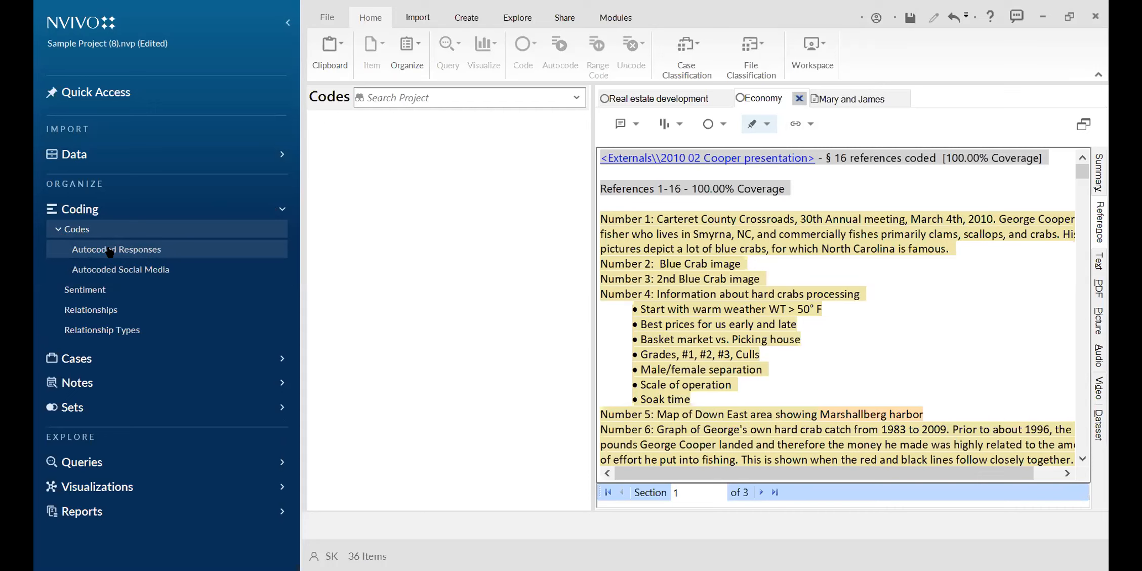
{"action": "left_click", "coordinate": [120, 273]}
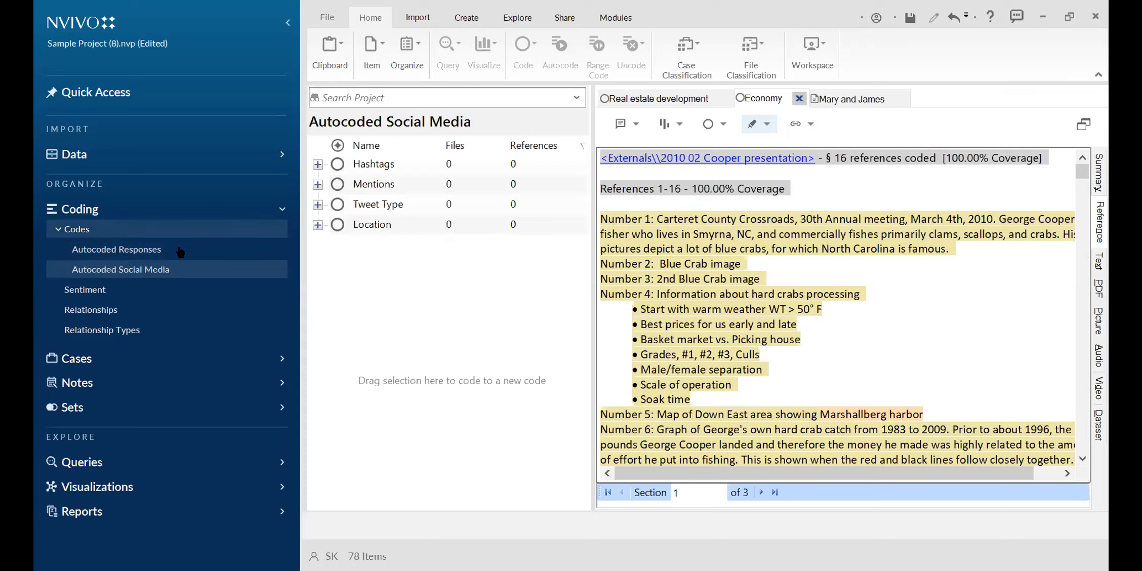
{"action": "left_click", "coordinate": [58, 230]}
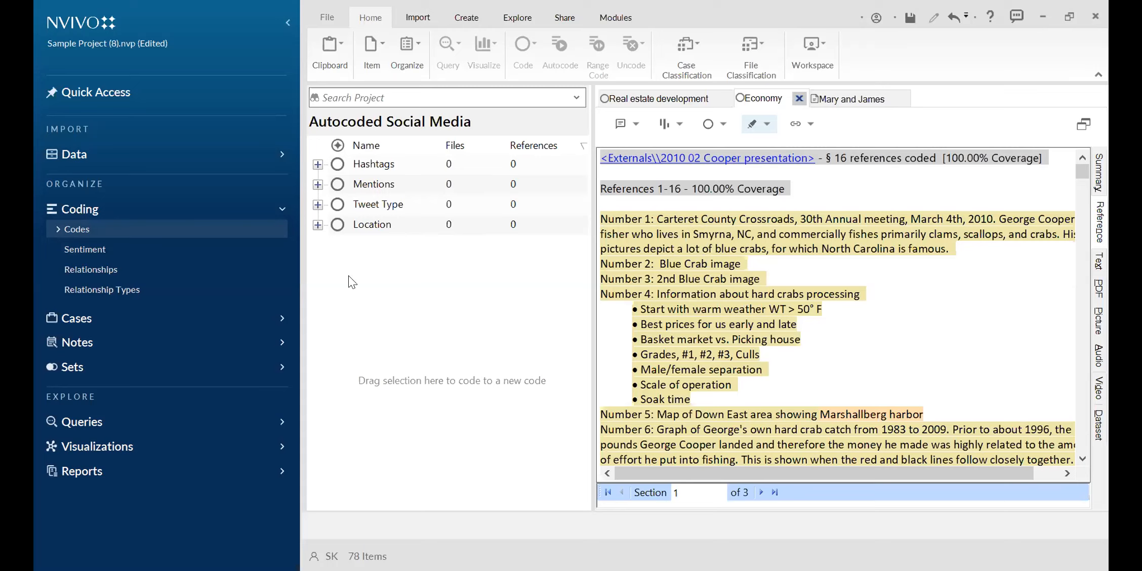
- Show the Sentiment codes and expand both Positive and Negative to view their subcodes
{"action": "left_click", "coordinate": [94, 250]}
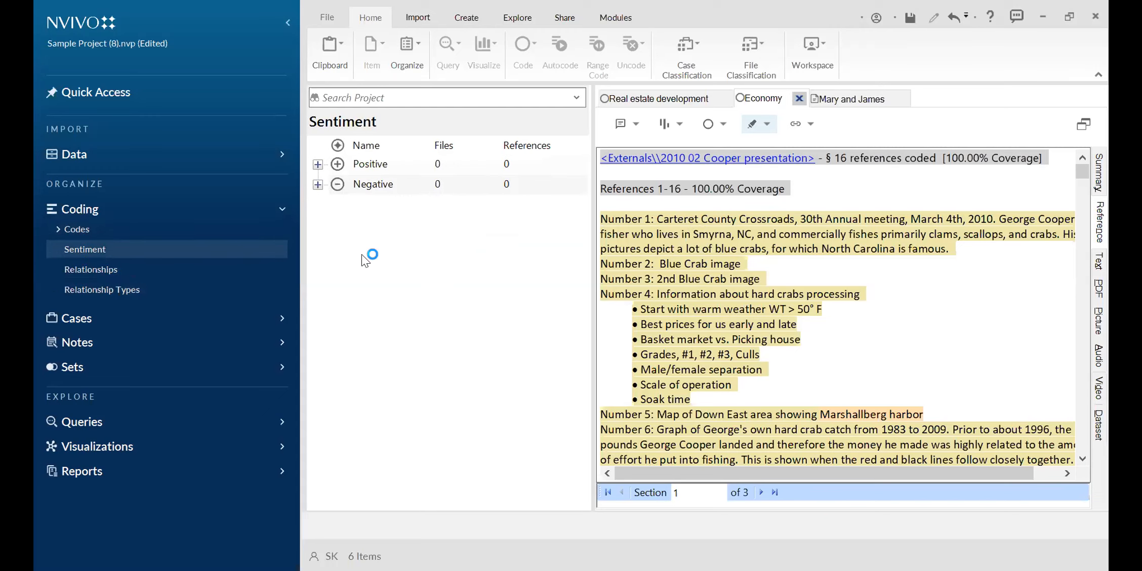
{"action": "left_click", "coordinate": [317, 164]}
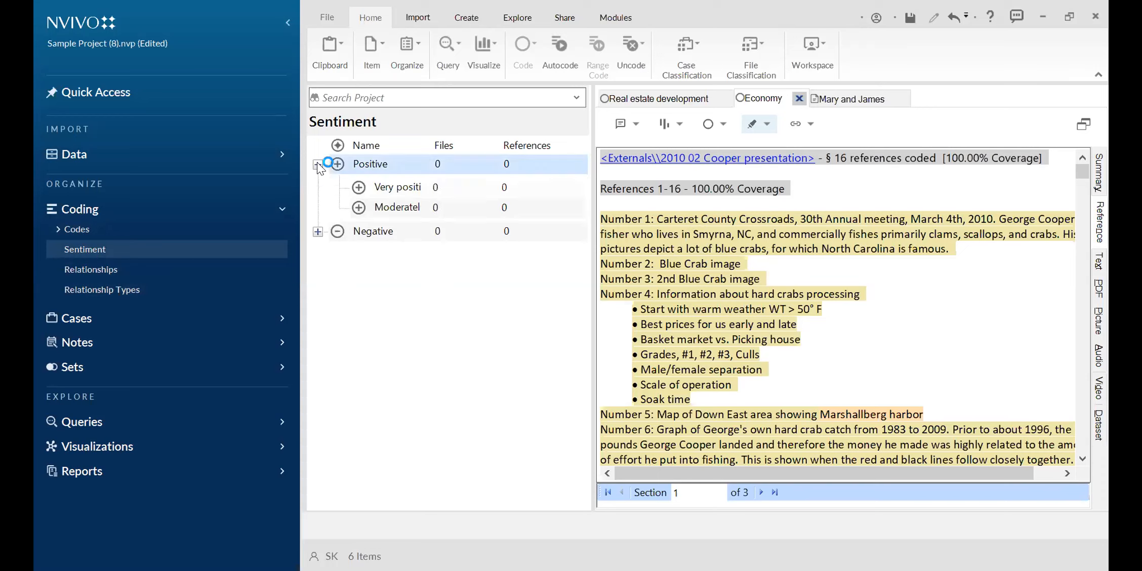
{"action": "left_click", "coordinate": [318, 231]}
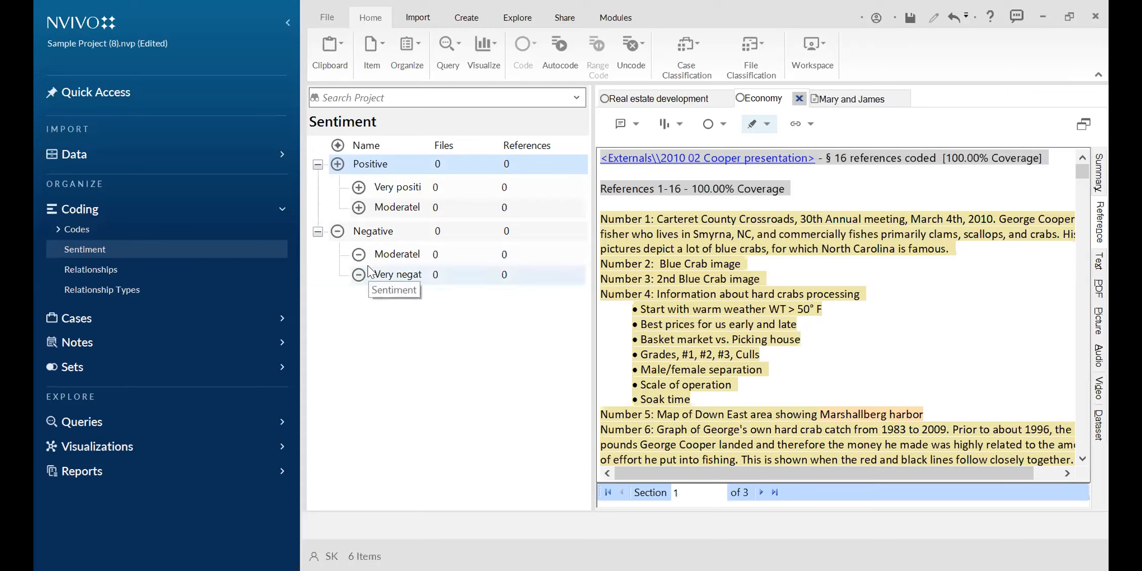
- Fit the Sentiment list's Name column to its contents, and view the sets listed under Static Sets and Dynamic Sets
{"action": "double_click", "coordinate": [427, 145]}
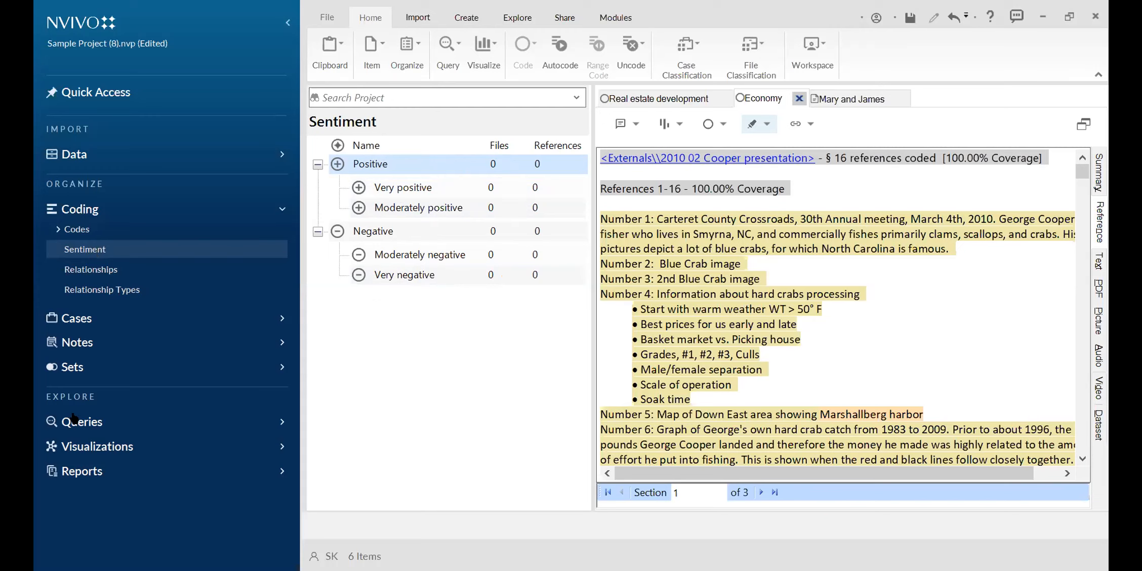
{"action": "left_click", "coordinate": [73, 370]}
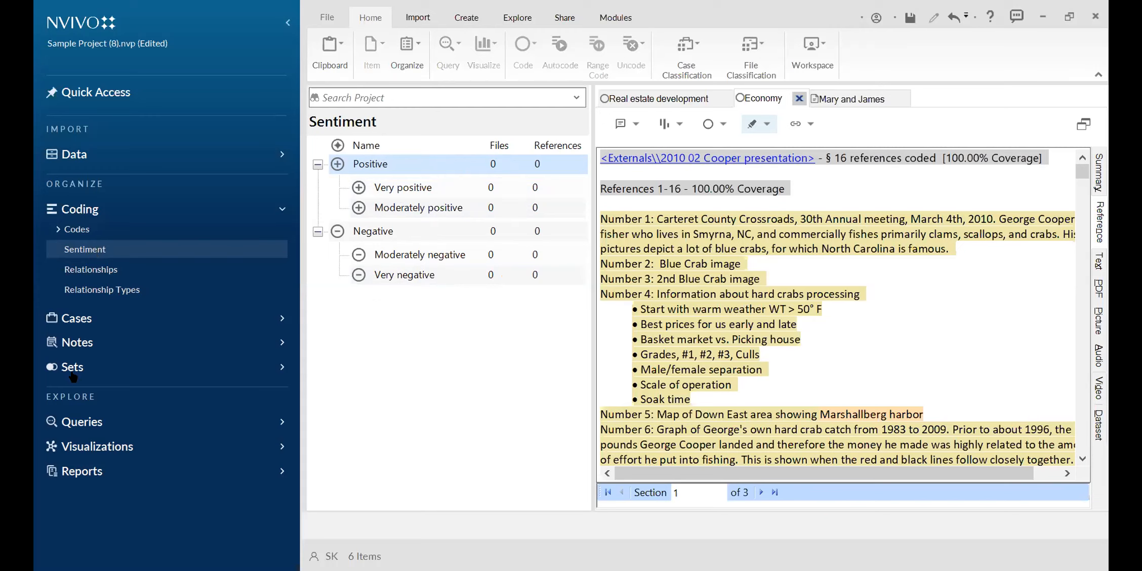
{"action": "left_click", "coordinate": [85, 390]}
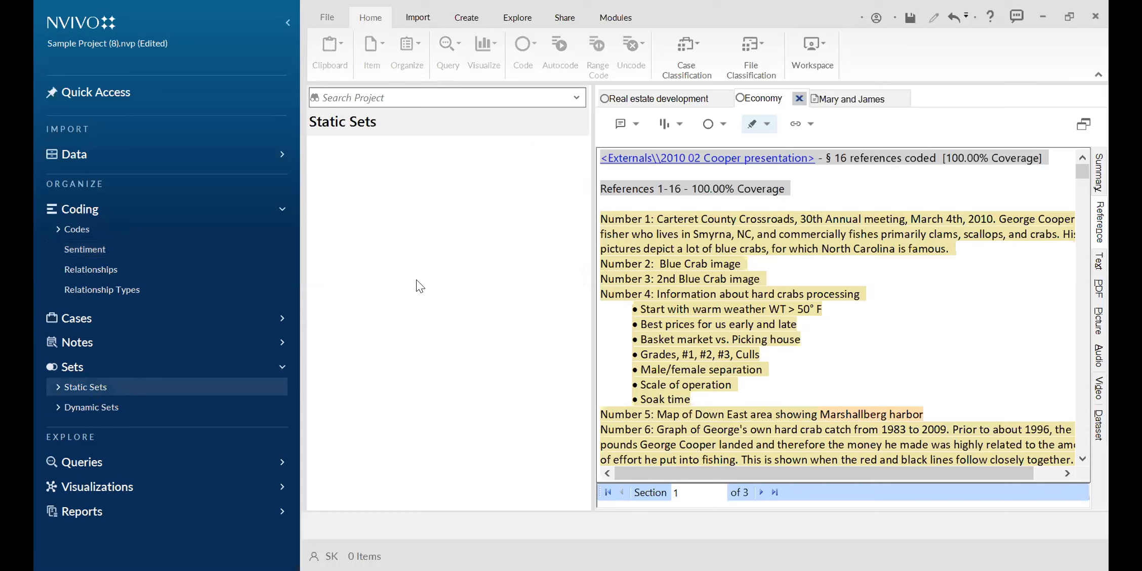
{"action": "left_click", "coordinate": [57, 388]}
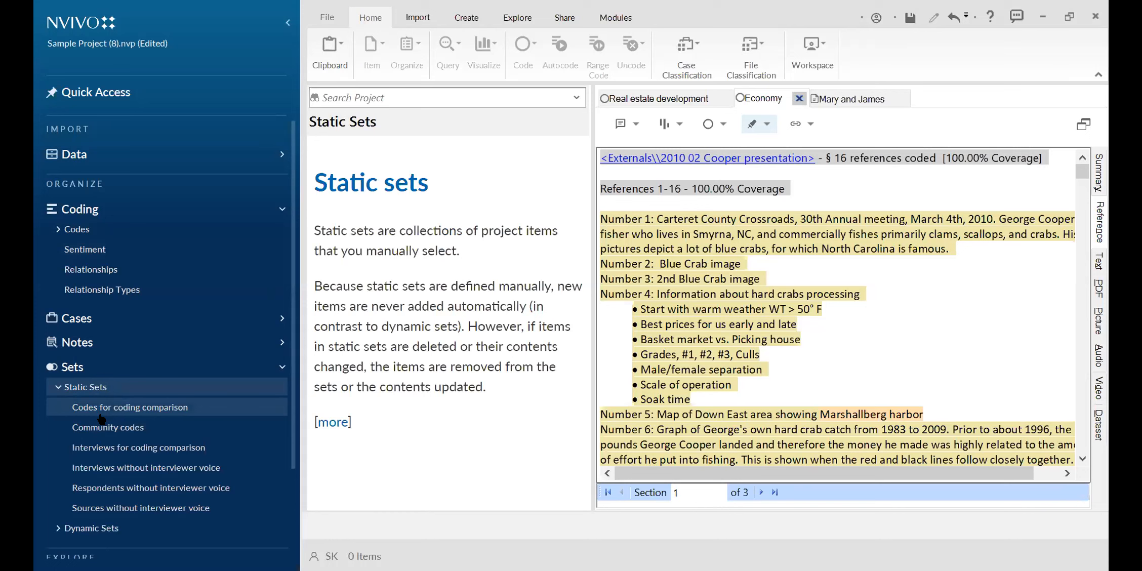
{"action": "left_click", "coordinate": [58, 388]}
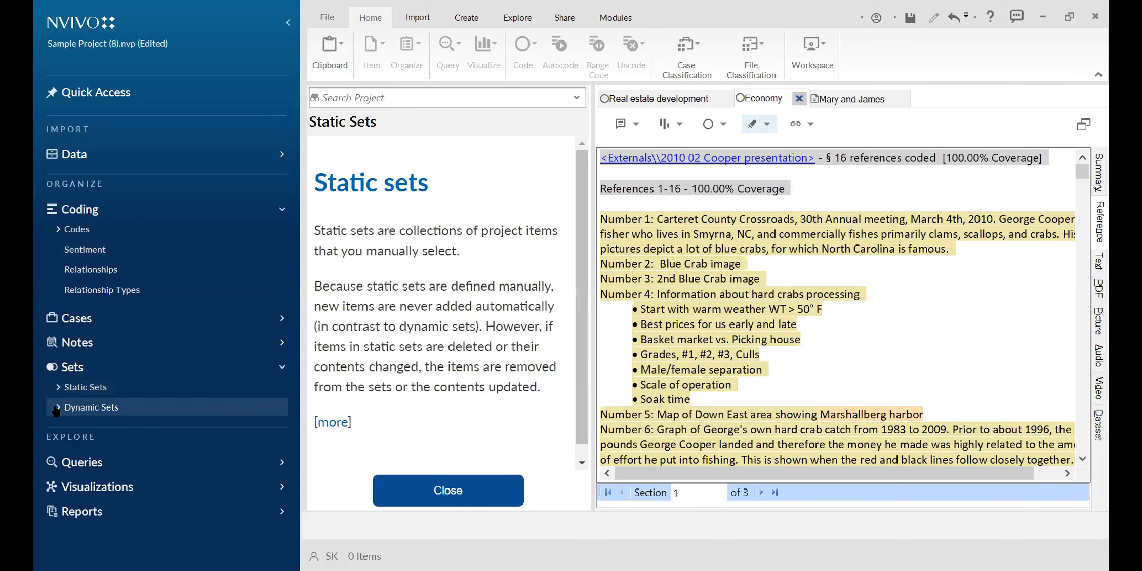
{"action": "left_click", "coordinate": [57, 408]}
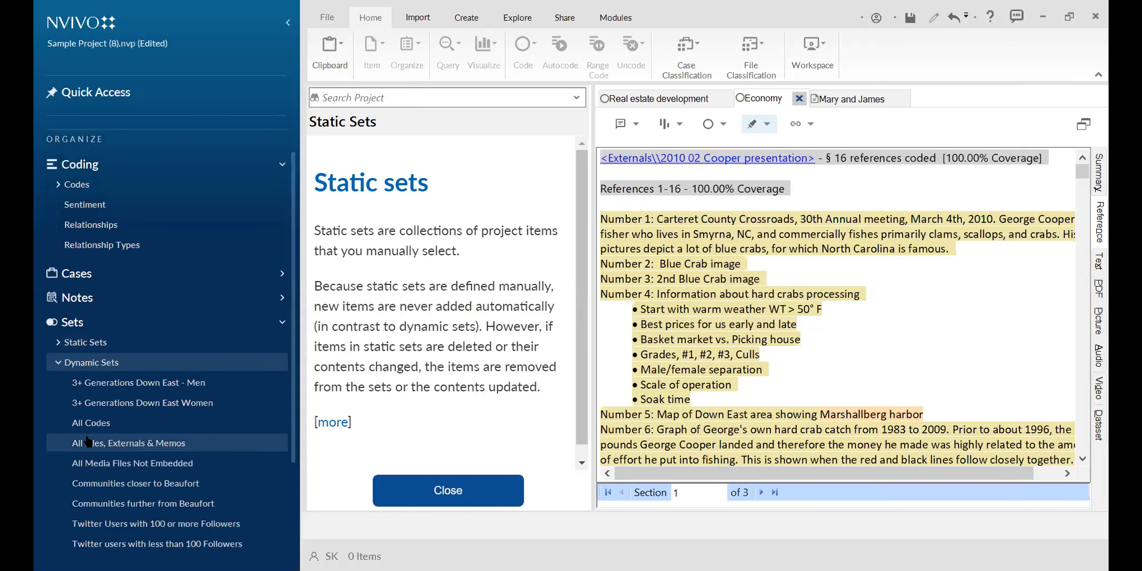
{"action": "left_click", "coordinate": [57, 354]}
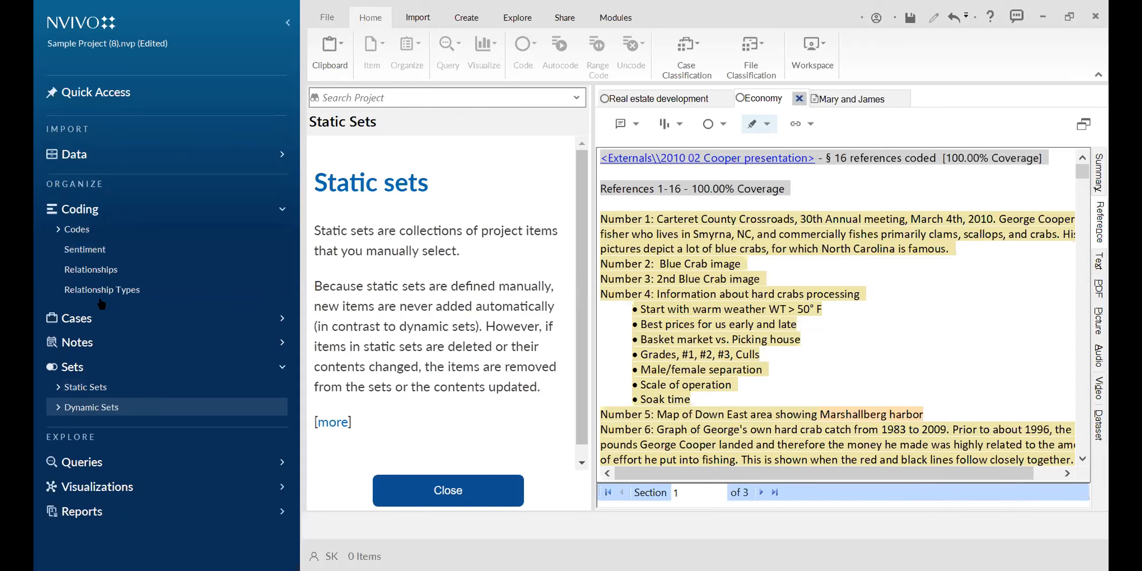
- Return to the Sentiment codes, view the Cases and Case Classifications lists, and collapse the Cases section
{"action": "left_click", "coordinate": [82, 248]}
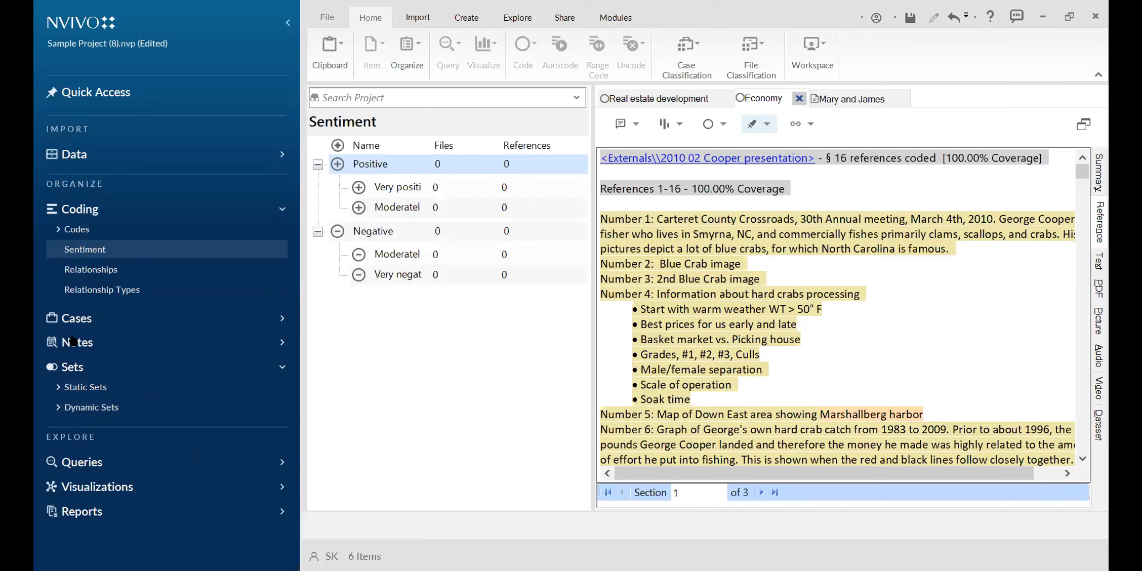
{"action": "left_click", "coordinate": [76, 320]}
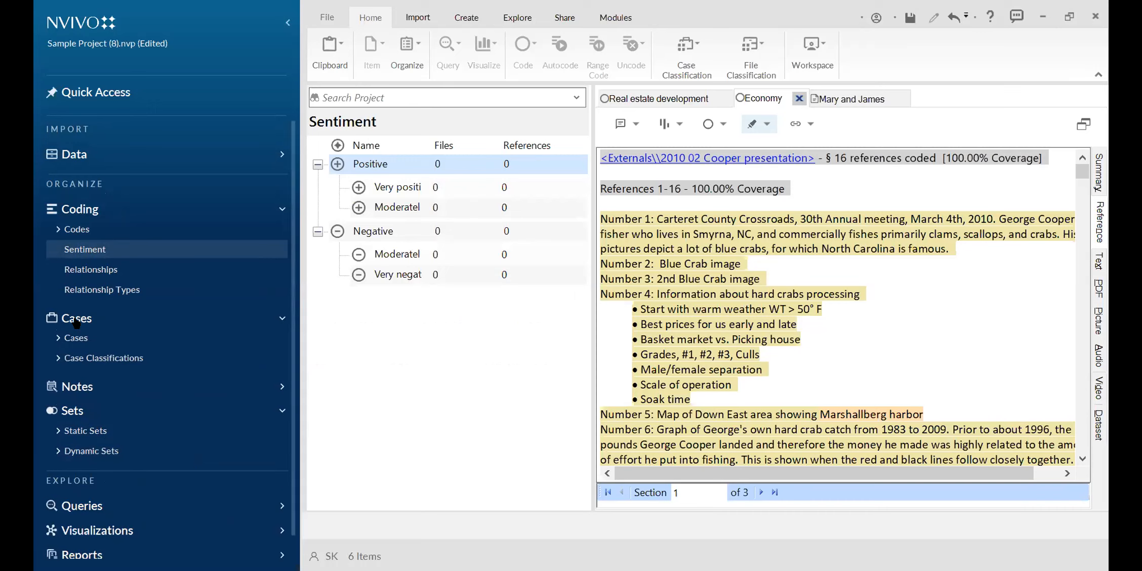
{"action": "left_click", "coordinate": [76, 337]}
{"action": "left_click", "coordinate": [66, 358]}
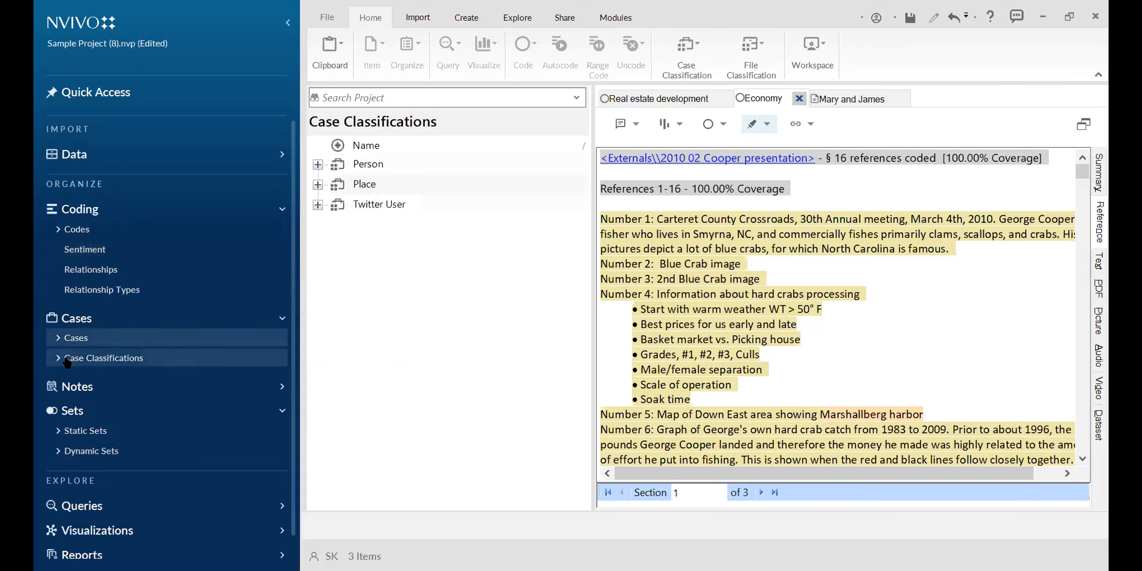
{"action": "left_click", "coordinate": [69, 324]}
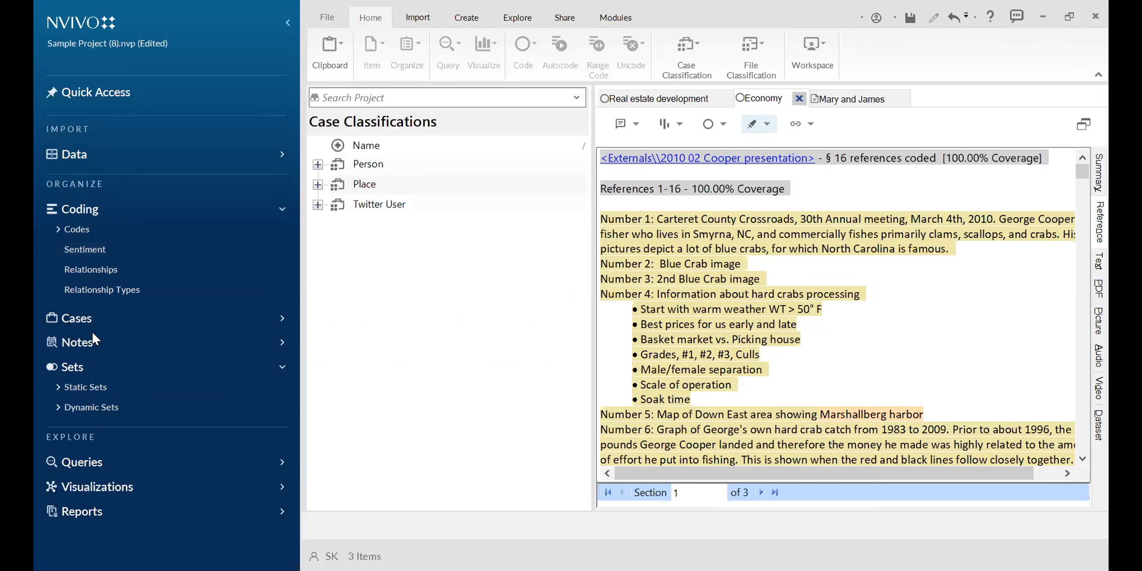
- Show the project's Relationships and widen the list area so more of each From Name, Type and To Name entry is readable
{"action": "left_click", "coordinate": [91, 270]}
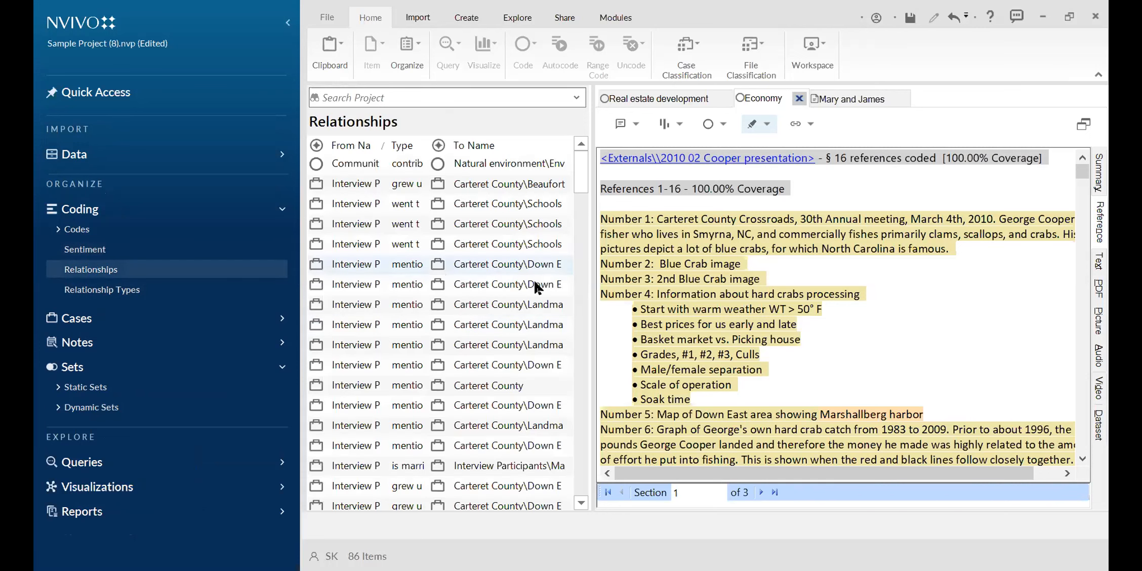
{"action": "left_click_drag", "start_coordinate": [592, 266], "coordinate": [677, 267]}
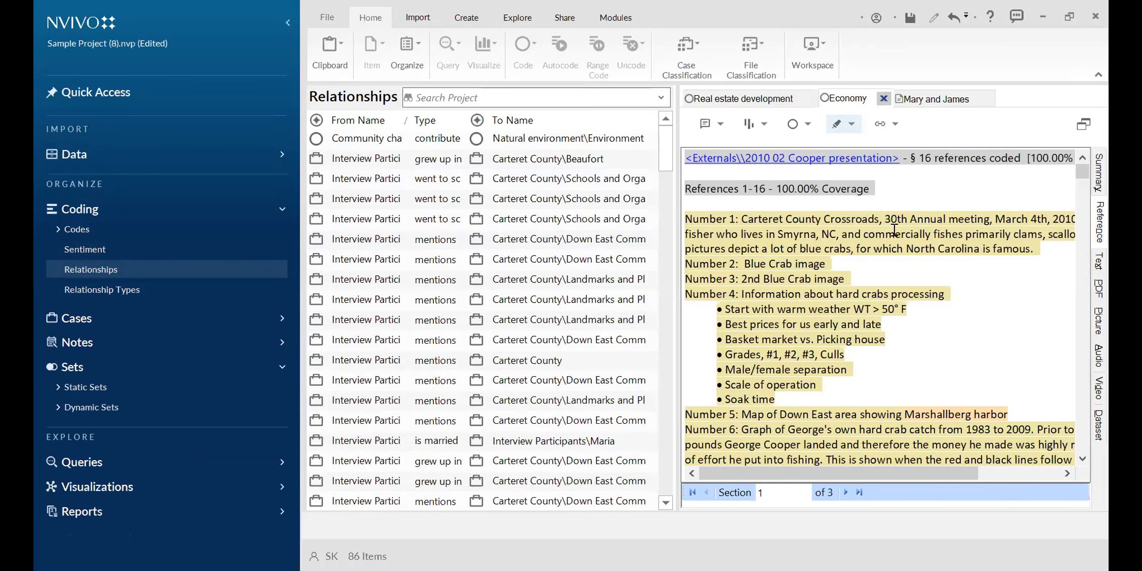
{"action": "left_click", "coordinate": [687, 219]}
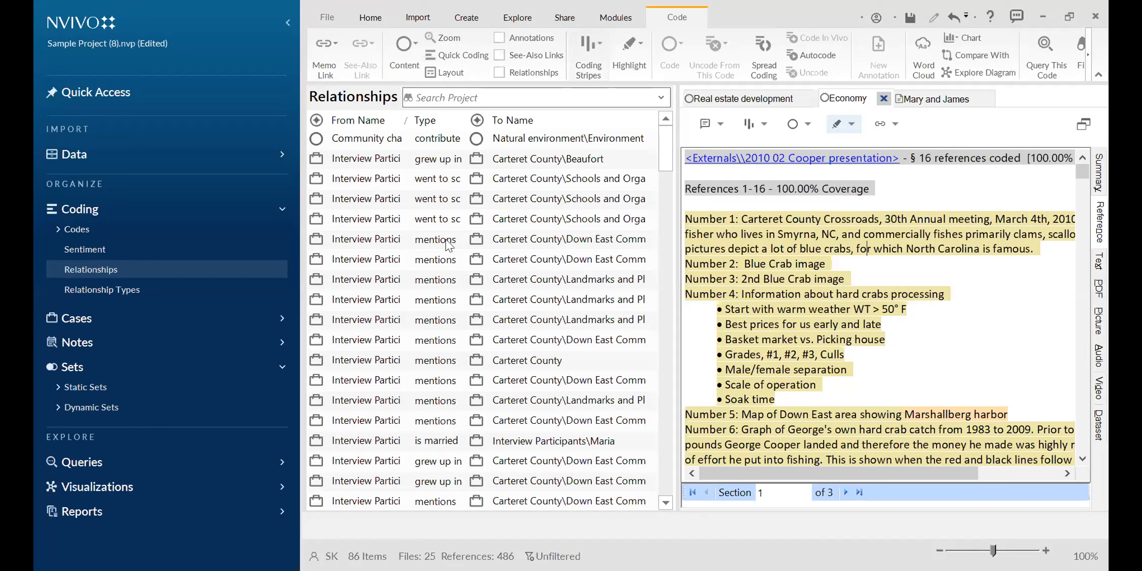
{"action": "left_click", "coordinate": [805, 231]}
{"action": "left_click_drag", "start_coordinate": [684, 218], "coordinate": [888, 339]}
{"action": "left_click", "coordinate": [888, 339]}
{"action": "left_click_drag", "start_coordinate": [674, 216], "coordinate": [698, 217]}
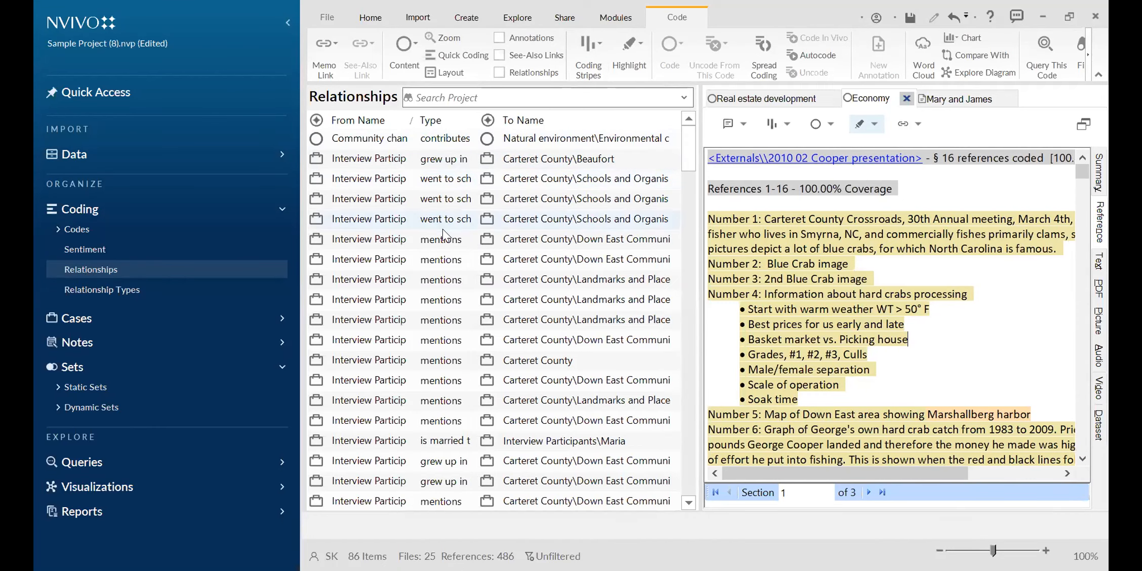
- Open the Community change "contributes to" relationship, examine the passages in its two coded references, and show the Relationship Types
{"action": "scroll", "coordinate": [447, 236], "scroll_direction": "down", "scroll_amount": 5}
{"action": "scroll", "coordinate": [447, 235], "scroll_direction": "up", "scroll_amount": 5}
{"action": "left_click", "coordinate": [380, 138]}
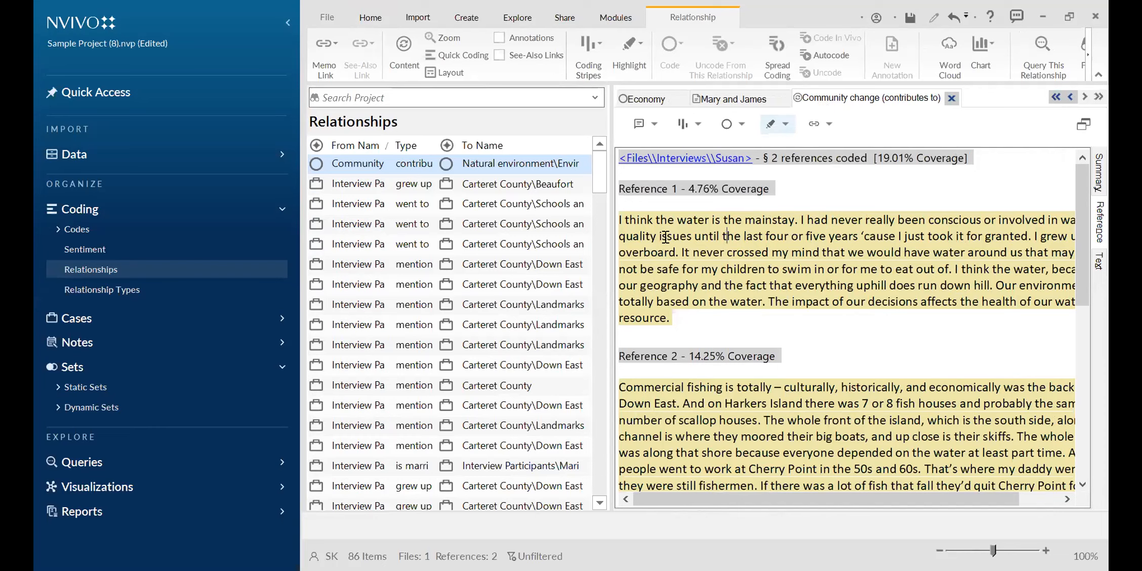
{"action": "left_click_drag", "start_coordinate": [618, 220], "coordinate": [702, 313]}
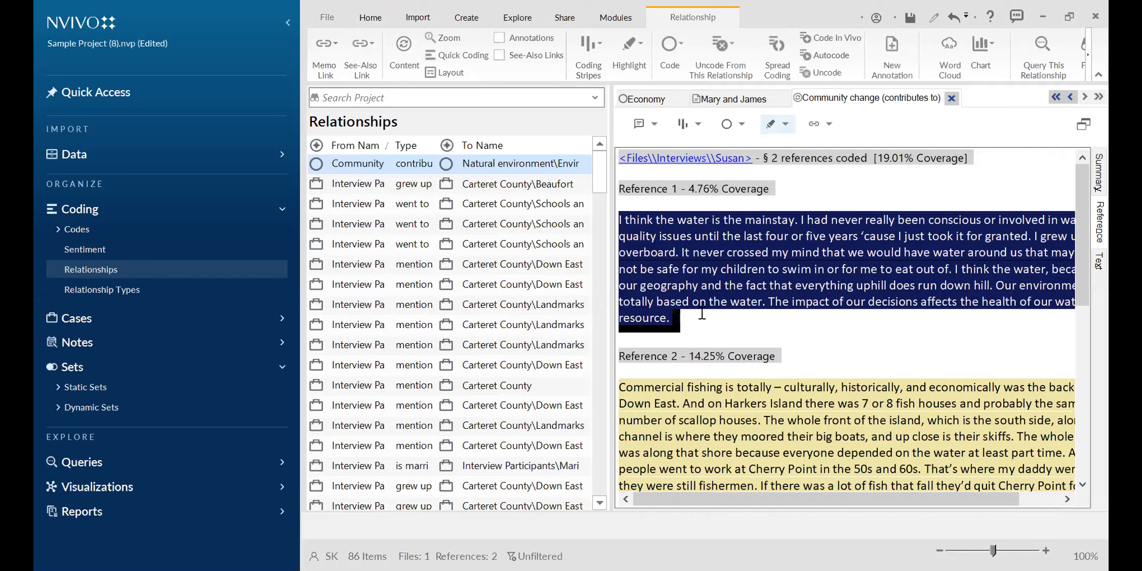
{"action": "scroll", "coordinate": [741, 318], "scroll_direction": "down", "scroll_amount": 3}
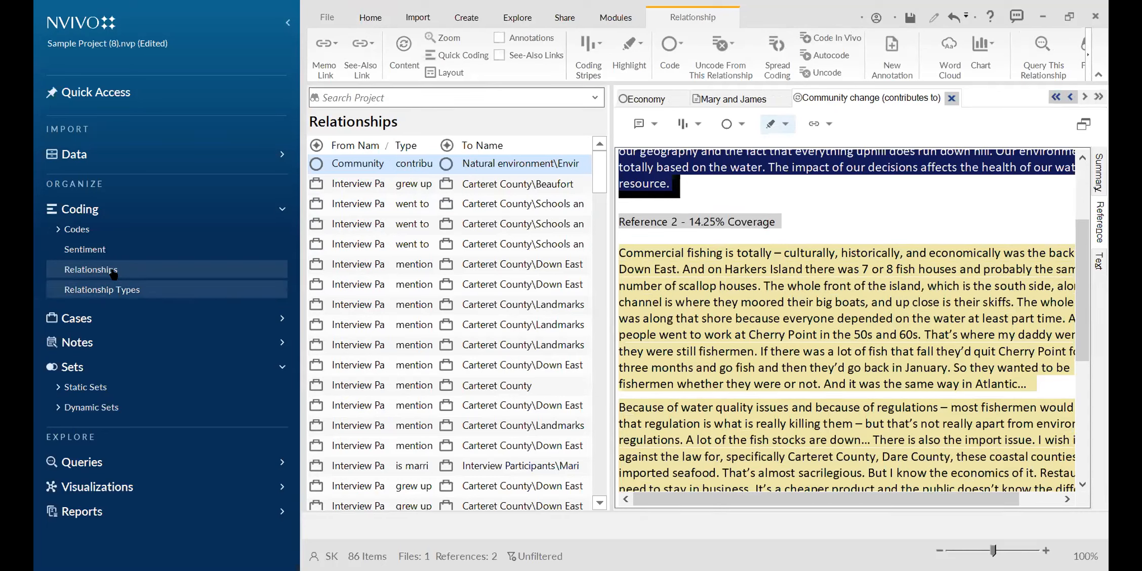
{"action": "left_click", "coordinate": [745, 283]}
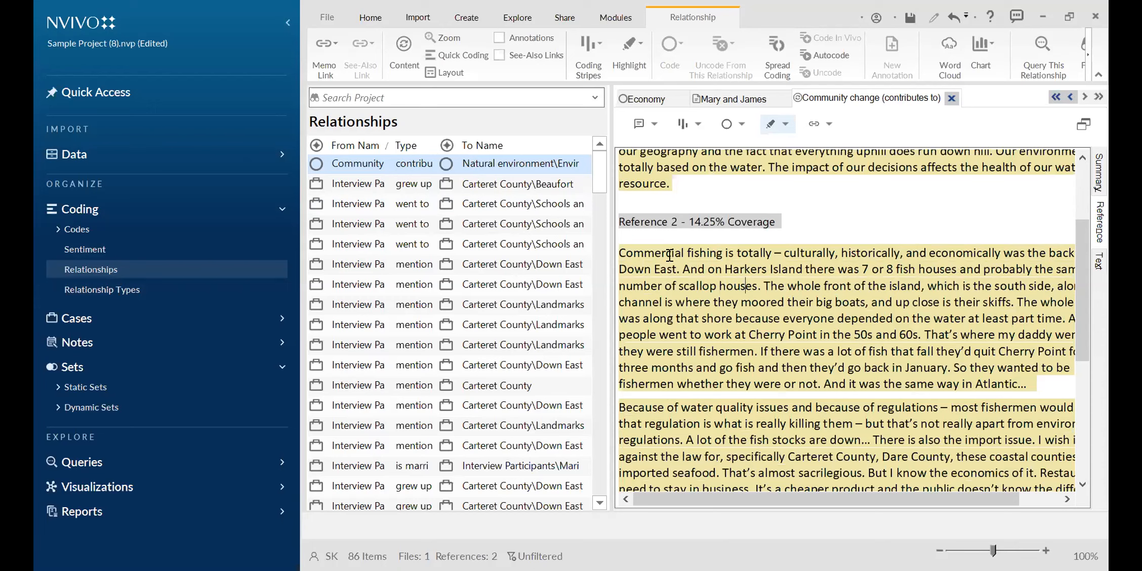
{"action": "left_click_drag", "start_coordinate": [620, 252], "coordinate": [758, 282]}
{"action": "left_click", "coordinate": [752, 270]}
{"action": "scroll", "coordinate": [774, 296], "scroll_direction": "down", "scroll_amount": 3}
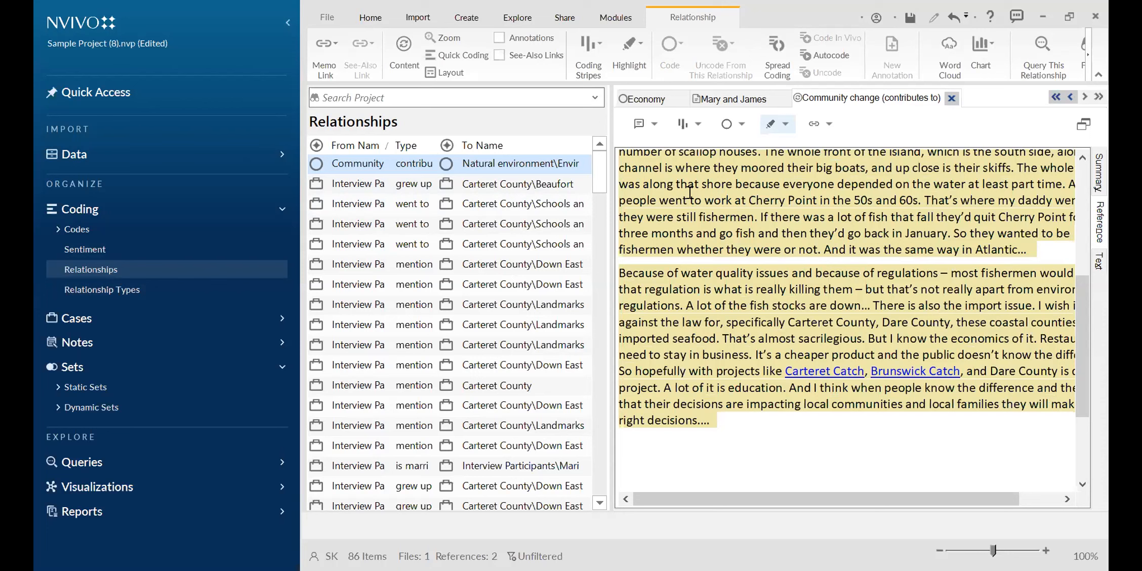
{"action": "left_click_drag", "start_coordinate": [675, 194], "coordinate": [806, 234]}
{"action": "left_click", "coordinate": [724, 299]}
{"action": "left_click", "coordinate": [103, 292]}
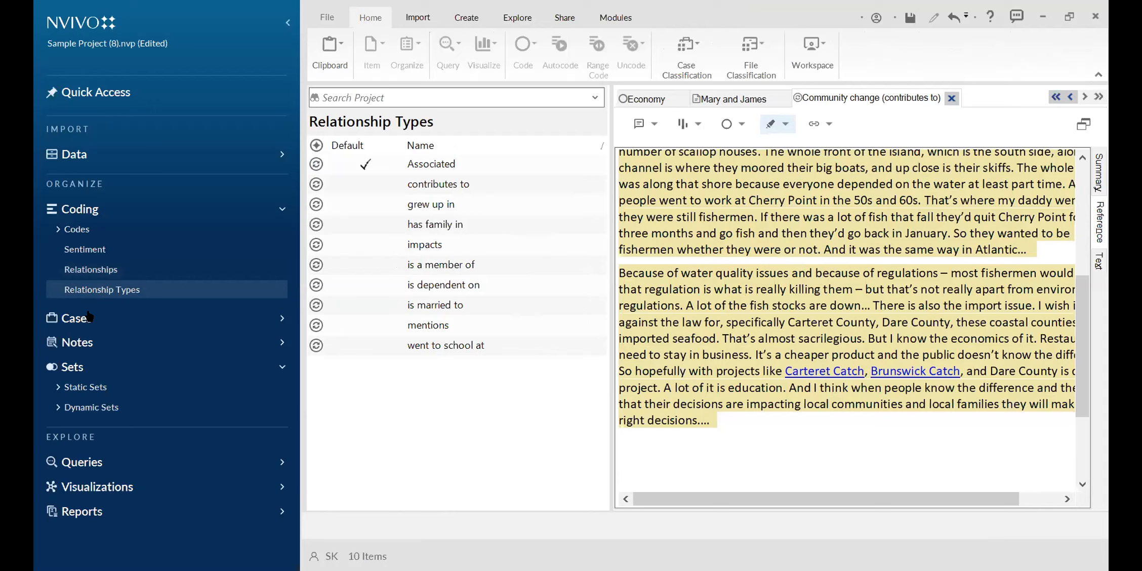
- Return to the Codes list and look through the opening answers about the connection to Down East in the interview transcript
{"action": "left_click", "coordinate": [81, 229]}
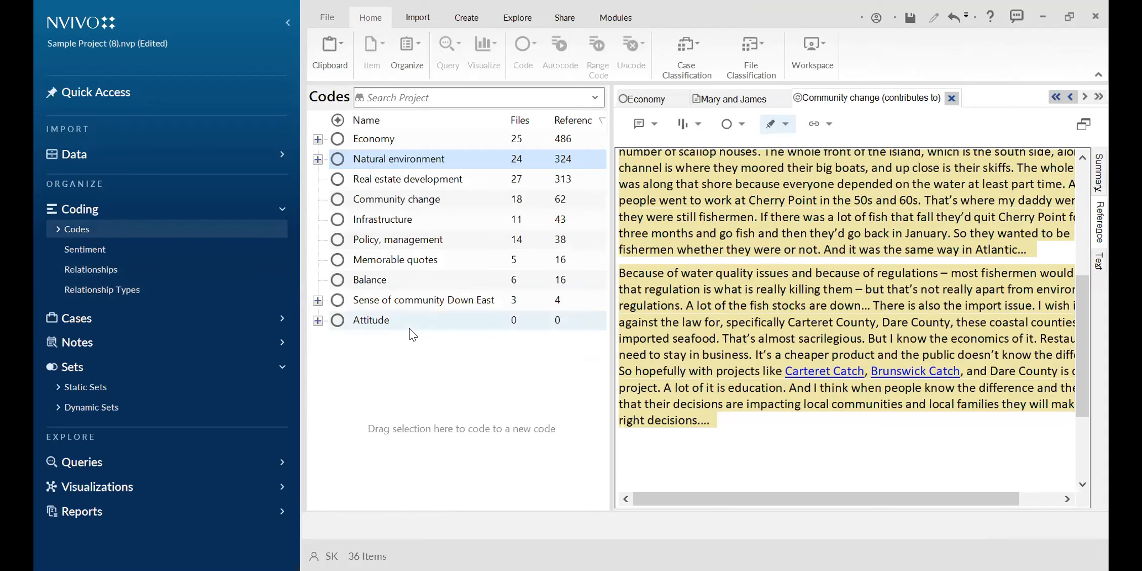
{"action": "left_click", "coordinate": [736, 99]}
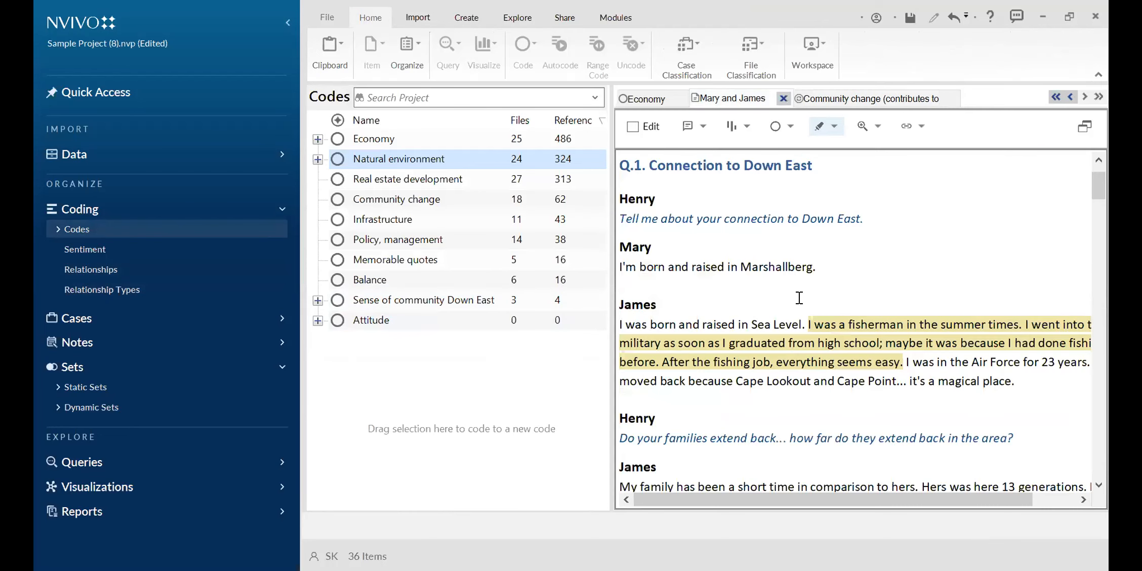
{"action": "scroll", "coordinate": [759, 251], "scroll_direction": "down", "scroll_amount": 2}
{"action": "scroll", "coordinate": [757, 243], "scroll_direction": "down", "scroll_amount": 2}
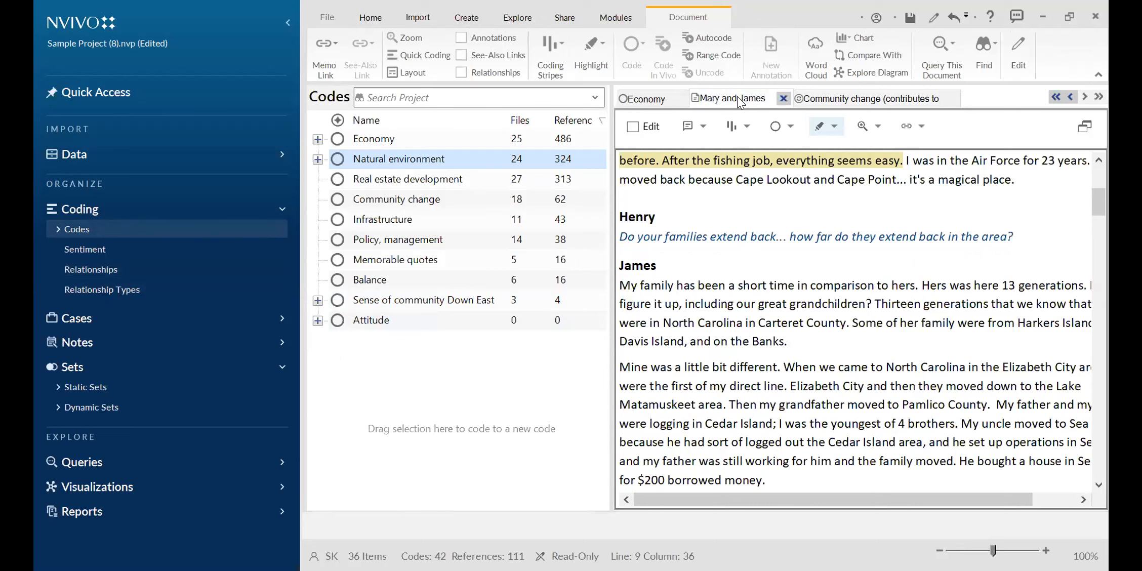
{"action": "scroll", "coordinate": [817, 280], "scroll_direction": "up", "scroll_amount": 4}
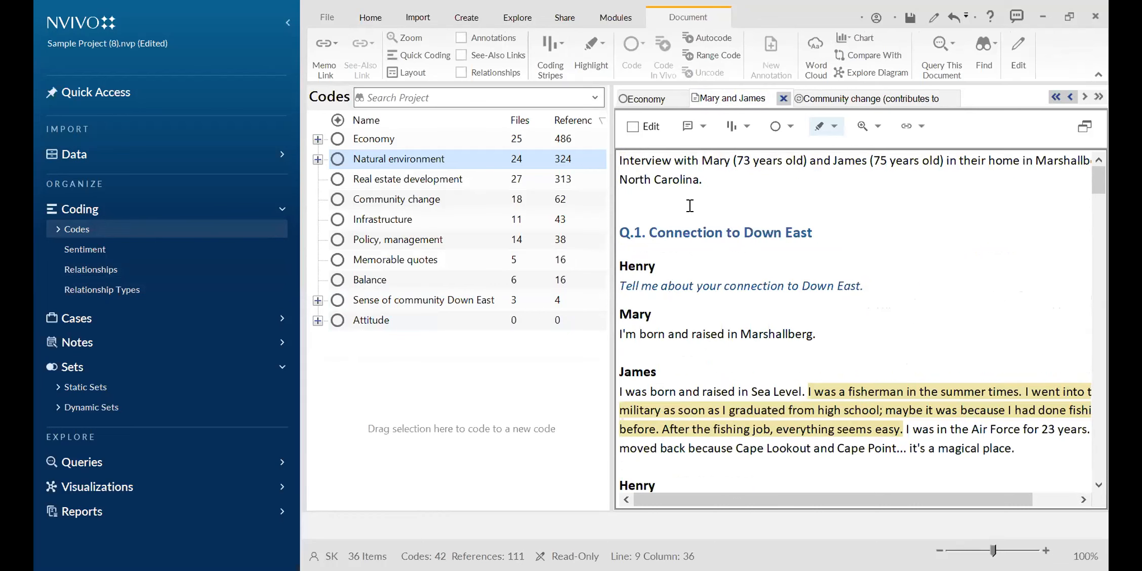
{"action": "scroll", "coordinate": [665, 202], "scroll_direction": "down", "scroll_amount": 3}
{"action": "scroll", "coordinate": [684, 239], "scroll_direction": "down", "scroll_amount": 2}
{"action": "scroll", "coordinate": [683, 239], "scroll_direction": "down", "scroll_amount": 1}
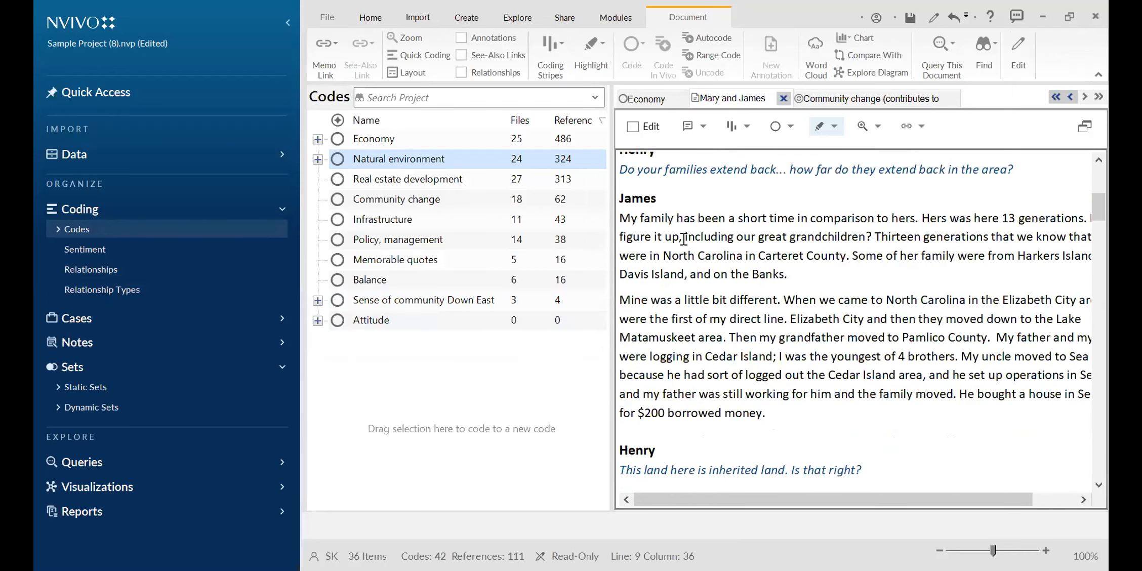
{"action": "left_click", "coordinate": [623, 218]}
{"action": "left_click_drag", "start_coordinate": [628, 217], "coordinate": [795, 274]}
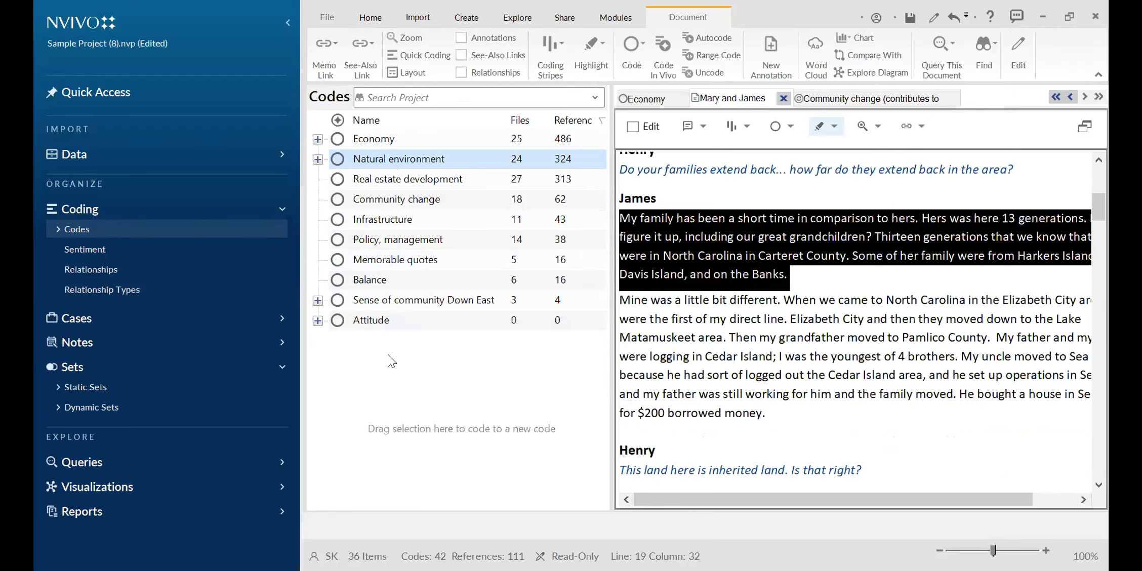
{"action": "left_click", "coordinate": [745, 299]}
{"action": "left_click_drag", "start_coordinate": [620, 218], "coordinate": [652, 224]}
{"action": "left_click", "coordinate": [772, 250]}
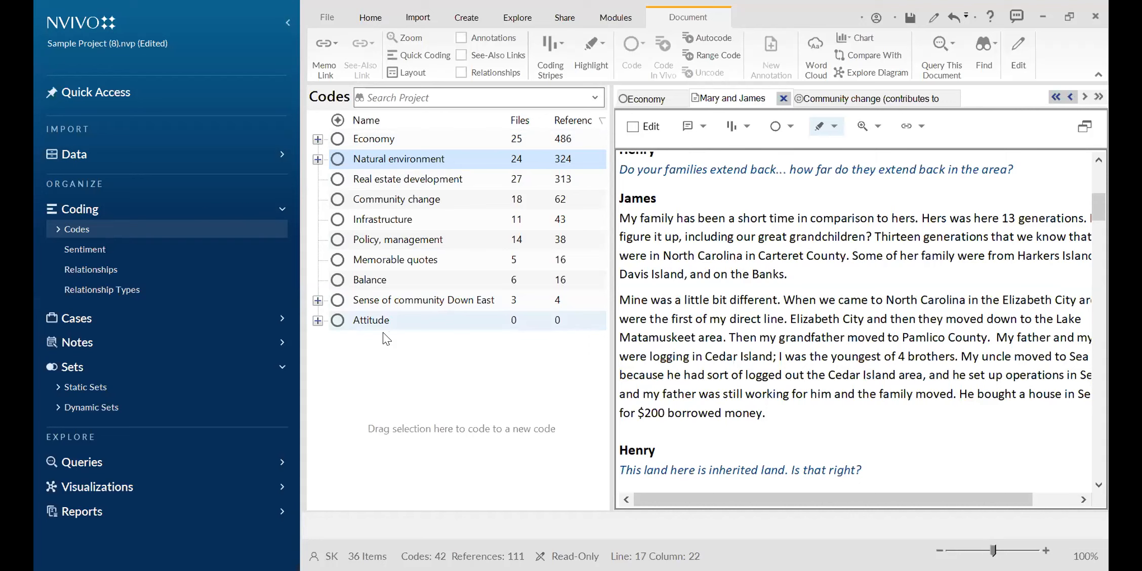
- Code the paragraph from "My family has been a short time" to "on the Banks" to the Infrastructure code
{"action": "left_click_drag", "start_coordinate": [622, 218], "coordinate": [795, 281]}
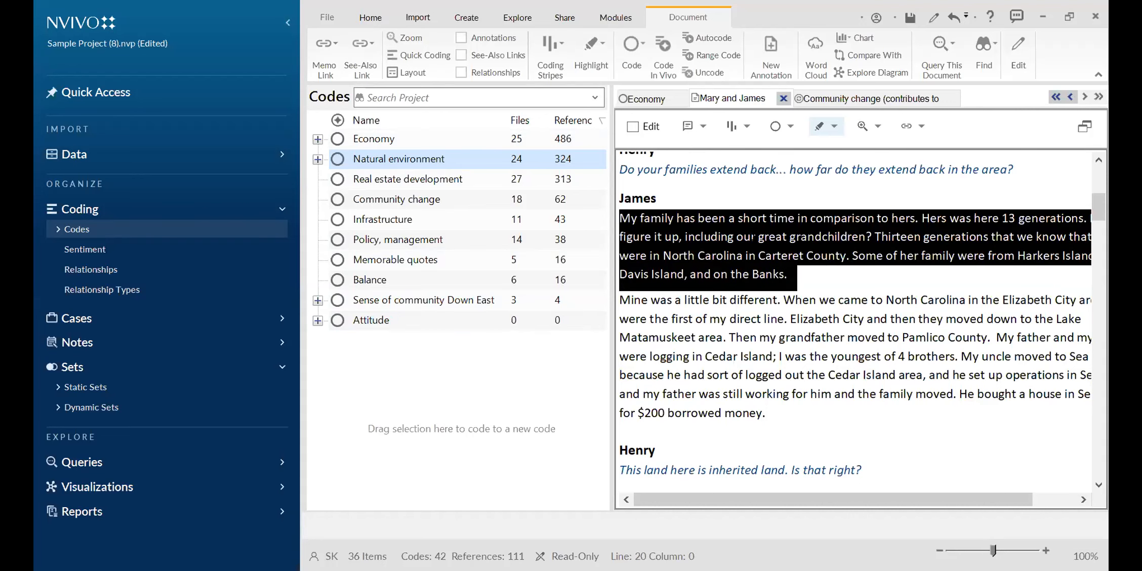
{"action": "left_click_drag", "start_coordinate": [753, 237], "coordinate": [438, 217]}
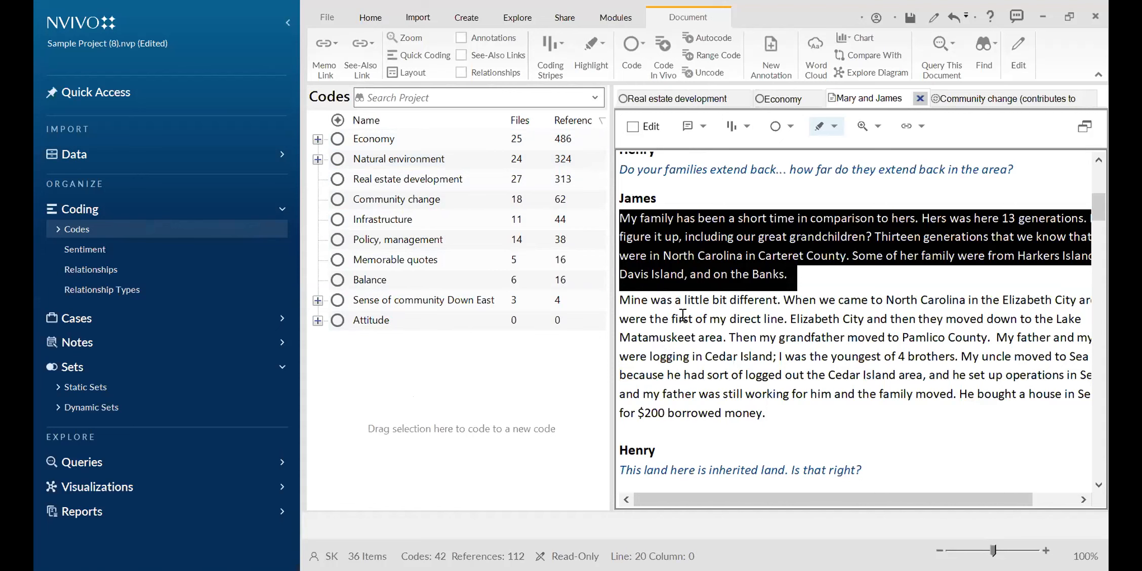
{"action": "left_click", "coordinate": [678, 300]}
- Code the passage from "Mine was a little bit different" to "Lake Matamuskeet area" to the Policy, management code
{"action": "scroll", "coordinate": [673, 293], "scroll_direction": "down", "scroll_amount": 1}
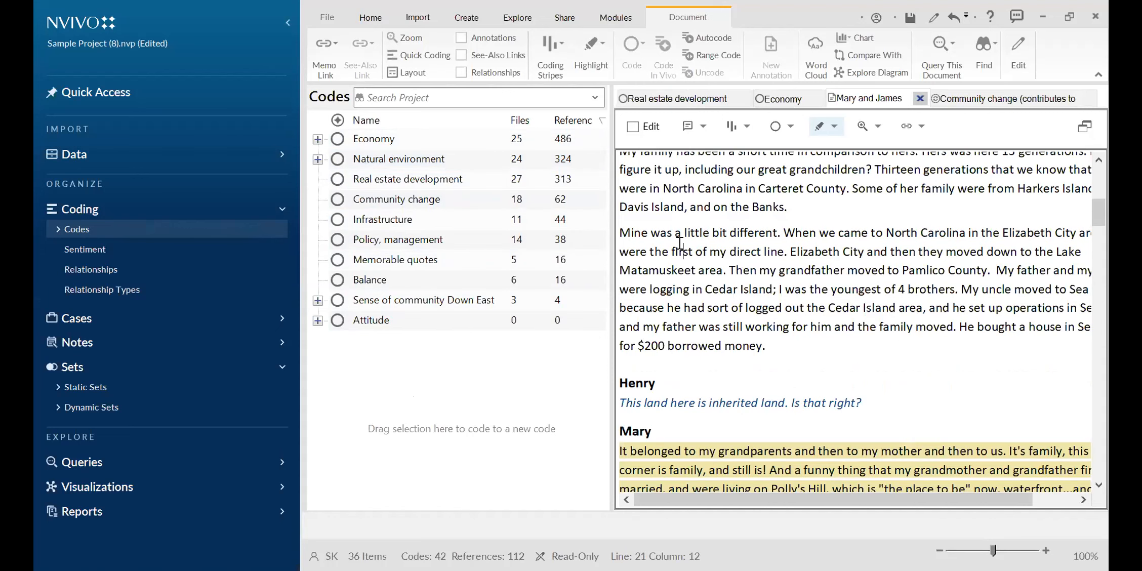
{"action": "scroll", "coordinate": [679, 236], "scroll_direction": "up", "scroll_amount": 1}
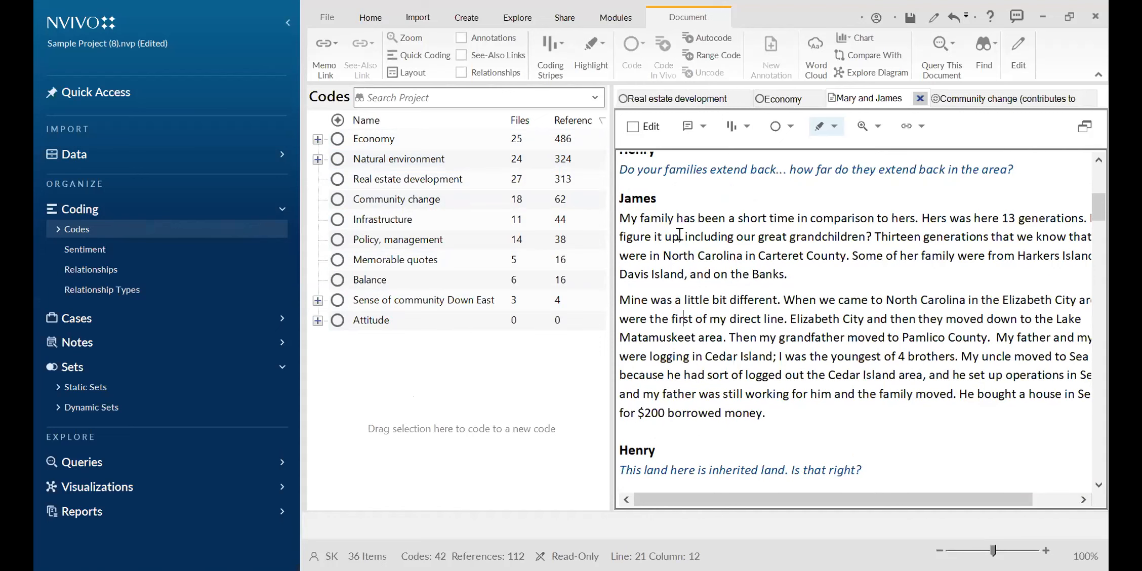
{"action": "scroll", "coordinate": [680, 236], "scroll_direction": "down", "scroll_amount": 1}
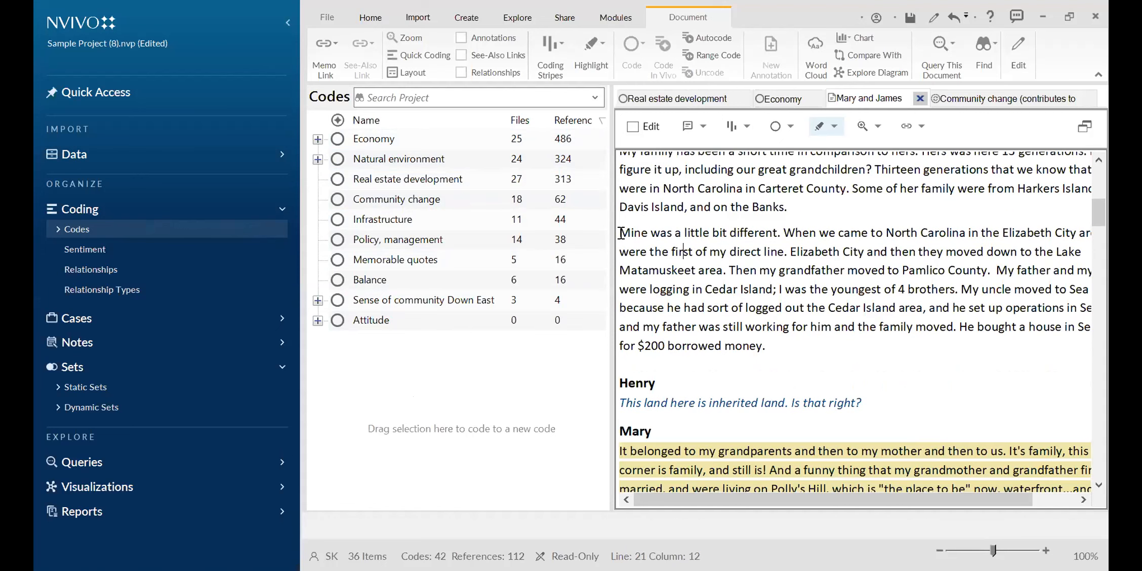
{"action": "left_click_drag", "start_coordinate": [620, 233], "coordinate": [728, 270]}
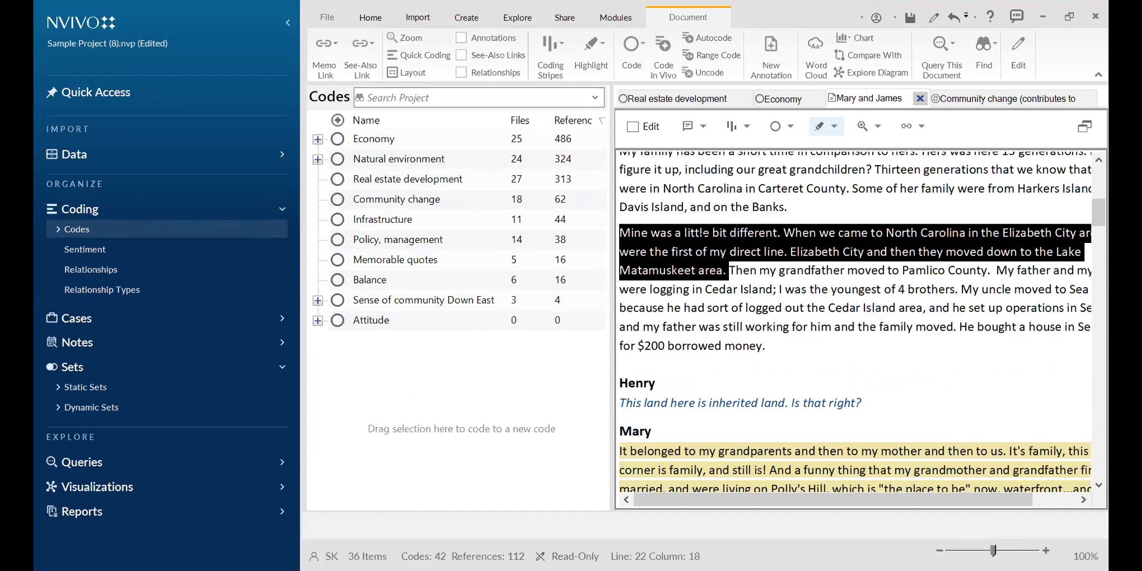
{"action": "left_click_drag", "start_coordinate": [701, 237], "coordinate": [458, 237]}
{"action": "left_click", "coordinate": [753, 328]}
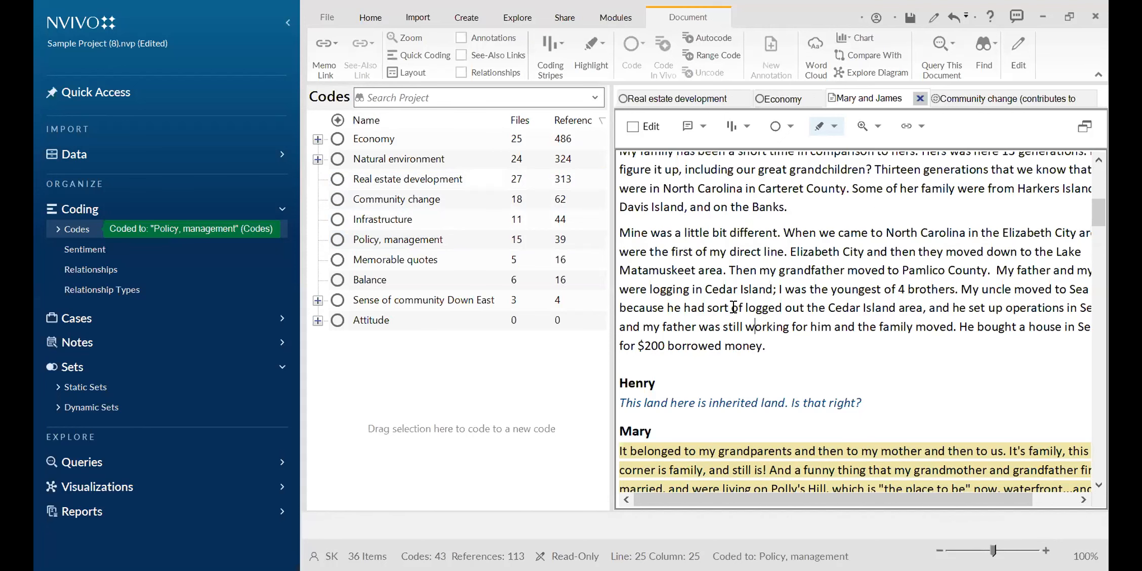
- Code the passage from "he had sort of logged out" to "$200 borrowed money" to the Memorable quotes code
{"action": "scroll", "coordinate": [733, 308], "scroll_direction": "down", "scroll_amount": 1}
{"action": "left_click_drag", "start_coordinate": [675, 240], "coordinate": [777, 293]}
{"action": "left_click_drag", "start_coordinate": [719, 247], "coordinate": [718, 246]}
{"action": "left_click_drag", "start_coordinate": [497, 250], "coordinate": [497, 255]}
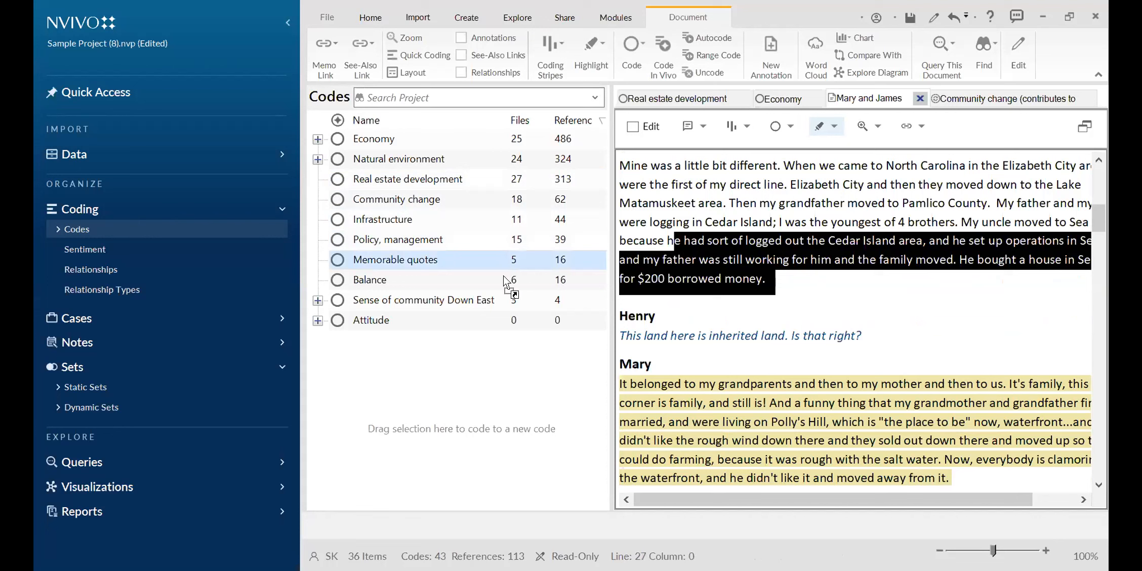
{"action": "left_click", "coordinate": [771, 302]}
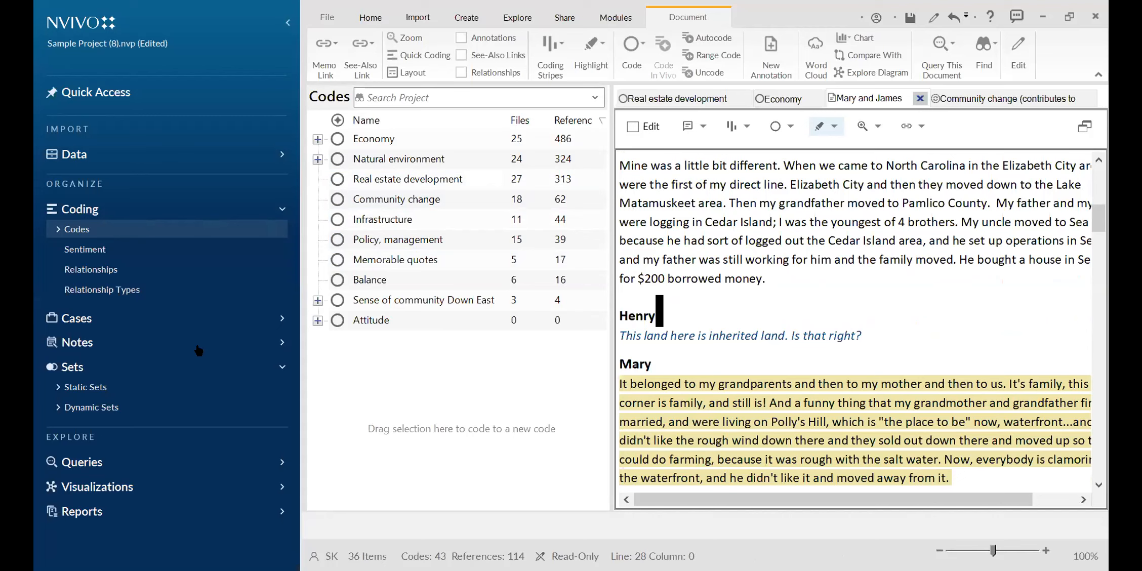
- Open the People cases and look through the individual cases under Interview Participants
{"action": "left_click", "coordinate": [78, 210]}
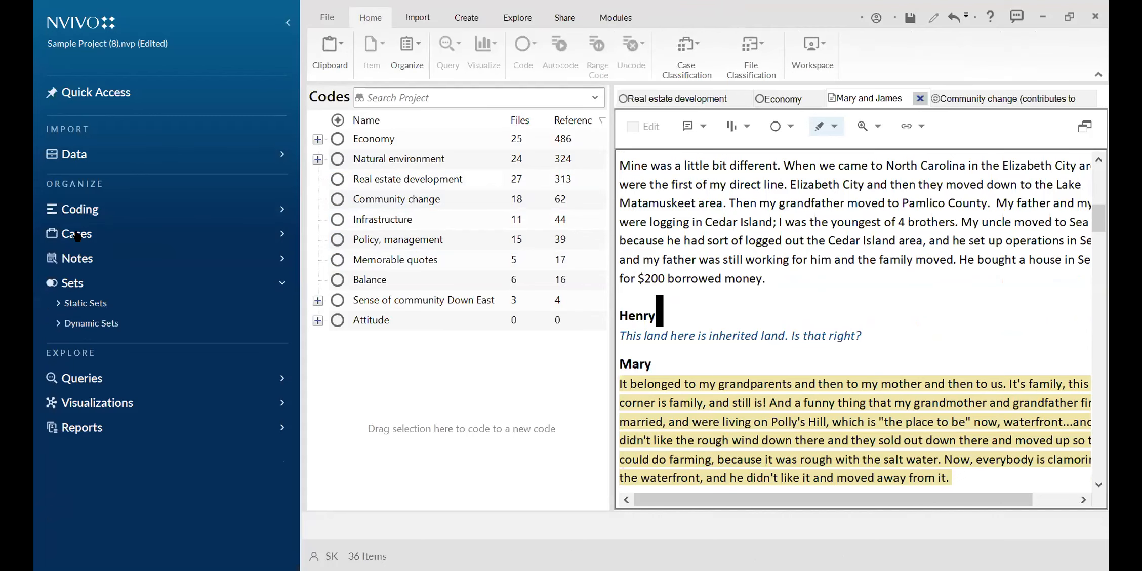
{"action": "left_click", "coordinate": [77, 234]}
{"action": "left_click", "coordinate": [56, 256]}
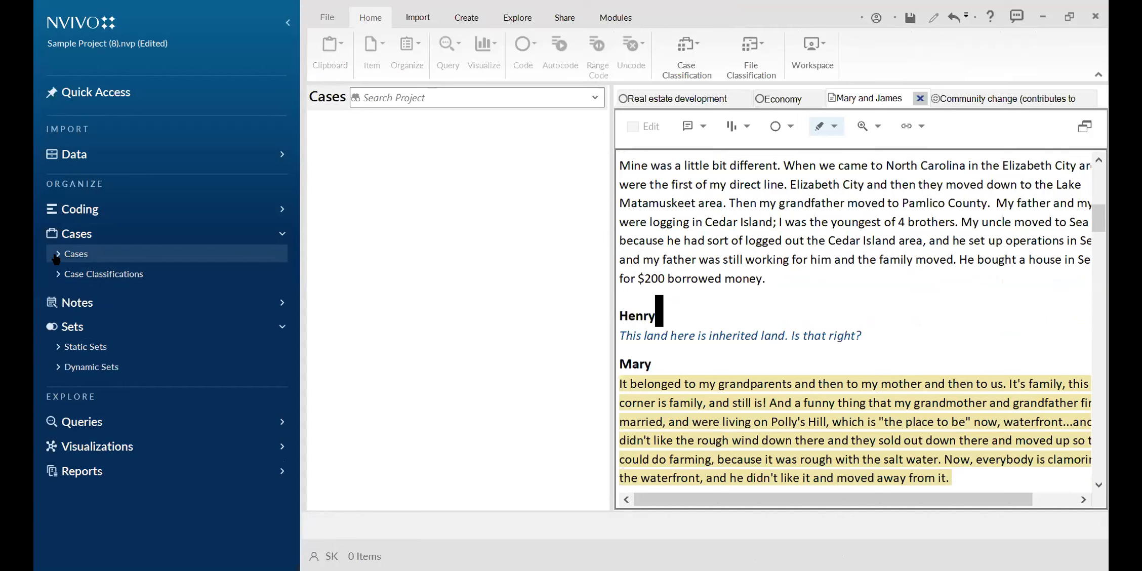
{"action": "left_click", "coordinate": [57, 254]}
{"action": "left_click", "coordinate": [76, 273]}
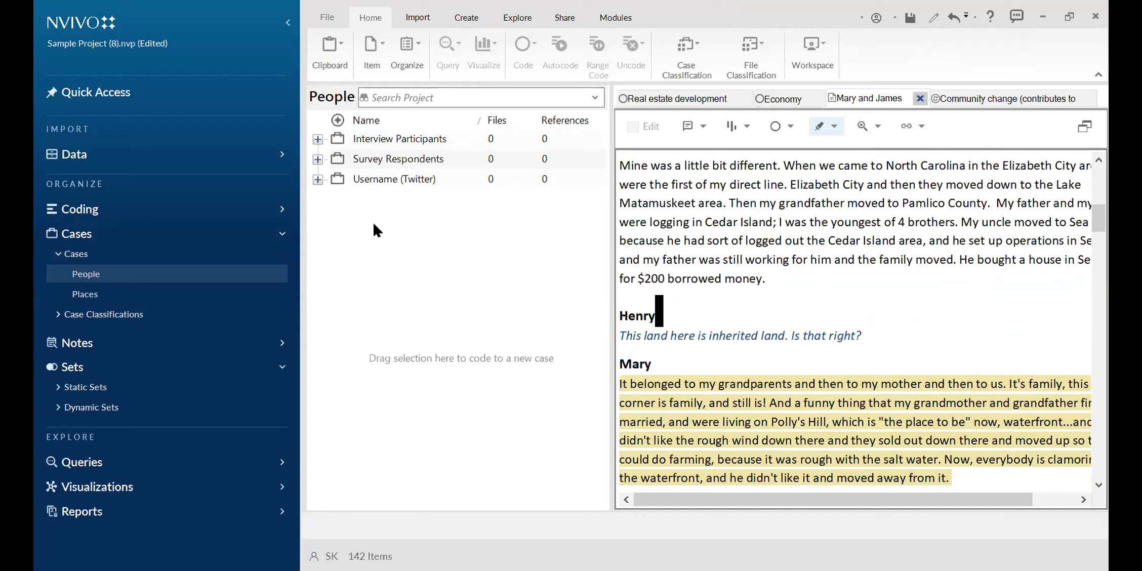
{"action": "left_click", "coordinate": [318, 140]}
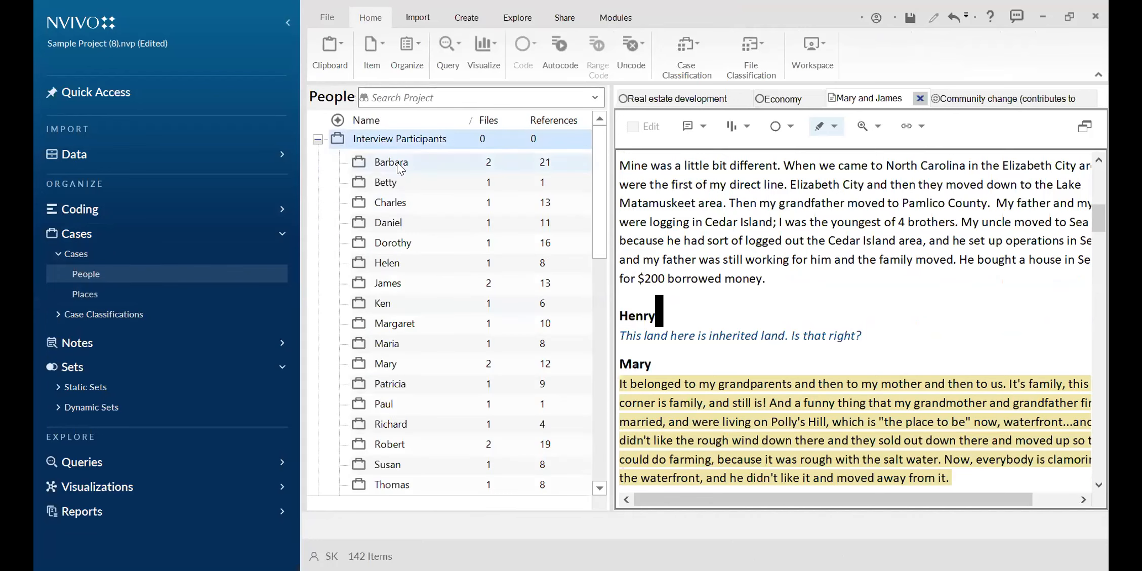
{"action": "scroll", "coordinate": [405, 192], "scroll_direction": "down", "scroll_amount": 1}
{"action": "scroll", "coordinate": [412, 428], "scroll_direction": "up", "scroll_amount": 1}
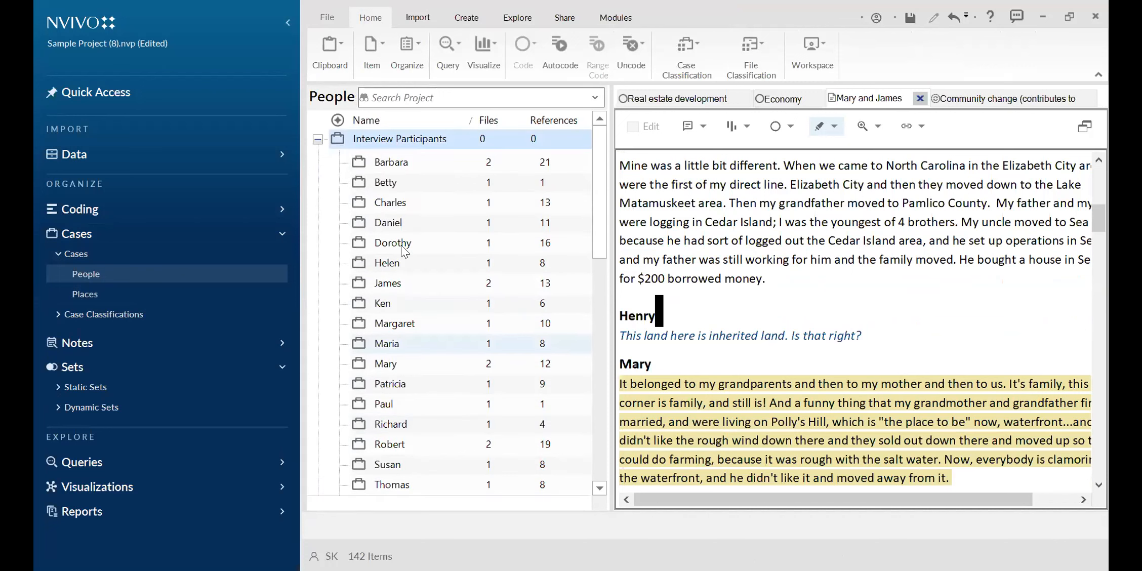
{"action": "scroll", "coordinate": [401, 195], "scroll_direction": "down", "scroll_amount": 1}
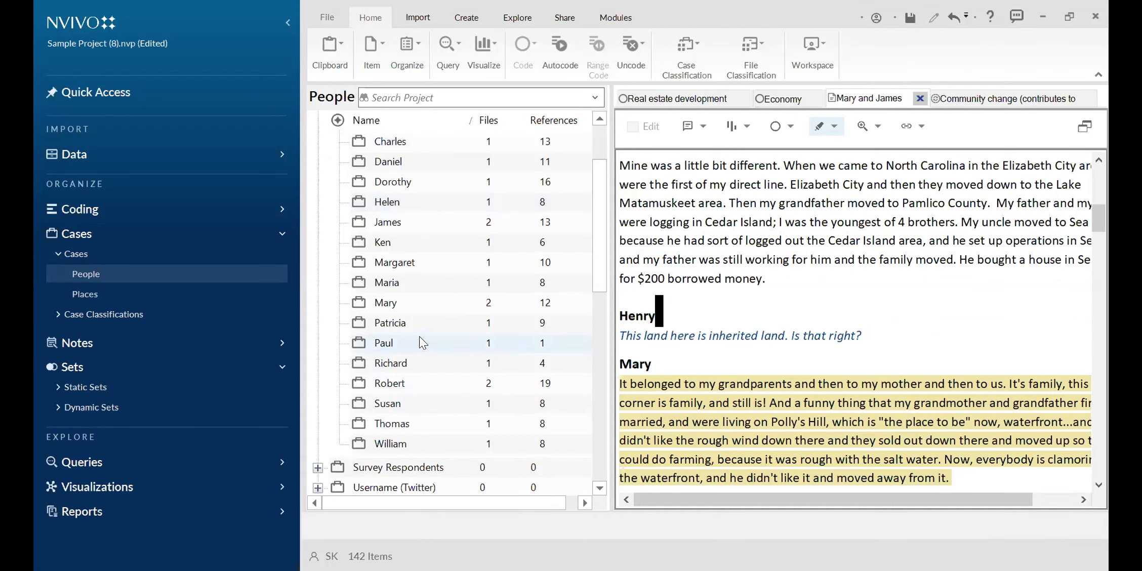
{"action": "scroll", "coordinate": [420, 337], "scroll_direction": "down", "scroll_amount": 2}
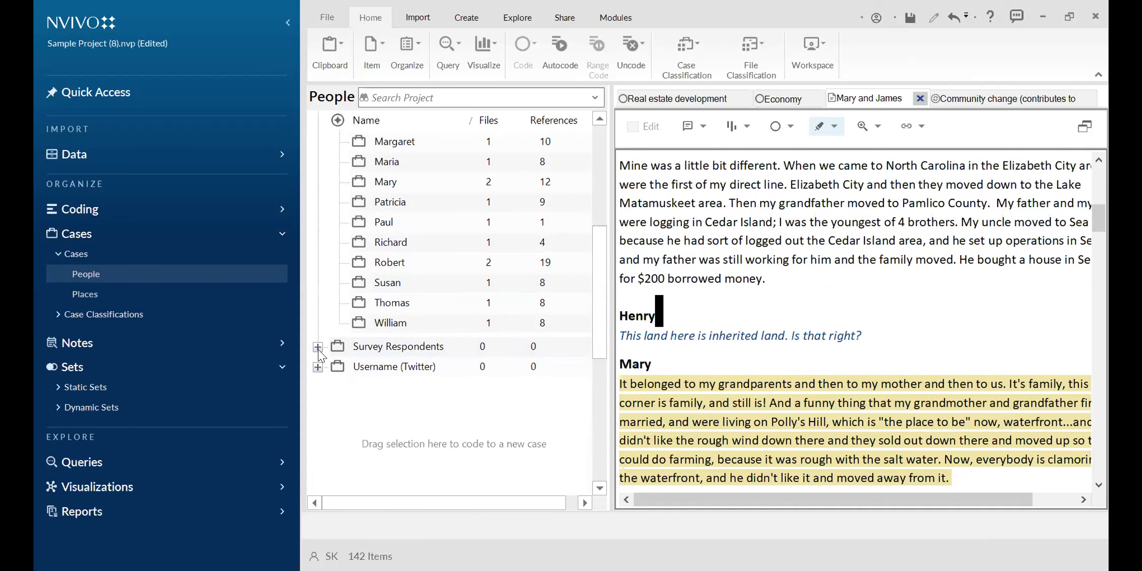
- Look through the numbered cases under Survey Respondents, and collapse the Interview Participants group
{"action": "left_click", "coordinate": [318, 348]}
{"action": "scroll", "coordinate": [376, 306], "scroll_direction": "down", "scroll_amount": 12}
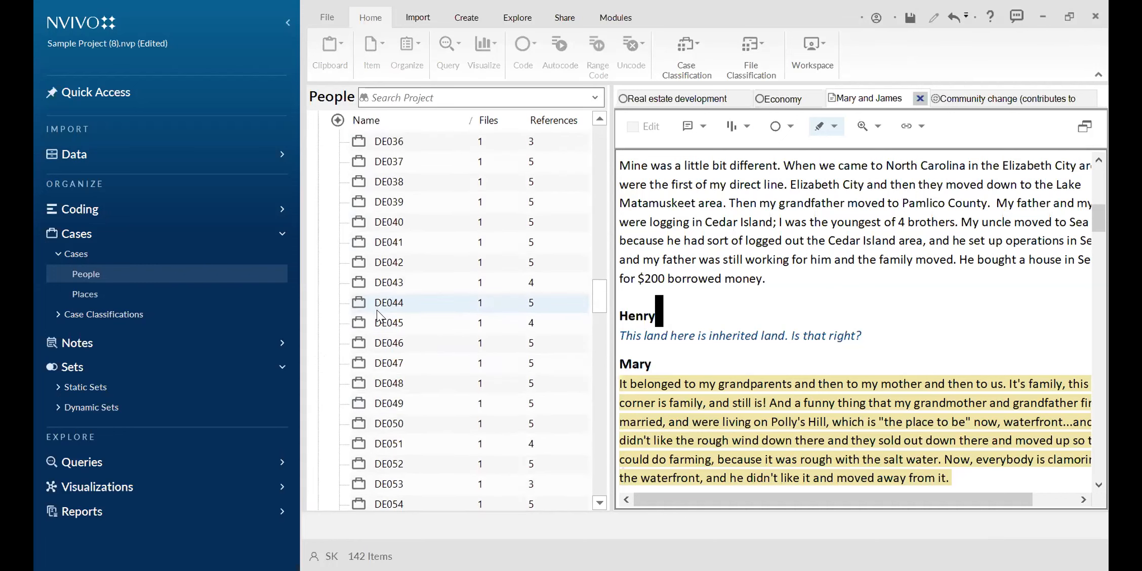
{"action": "scroll", "coordinate": [376, 310], "scroll_direction": "down", "scroll_amount": 5}
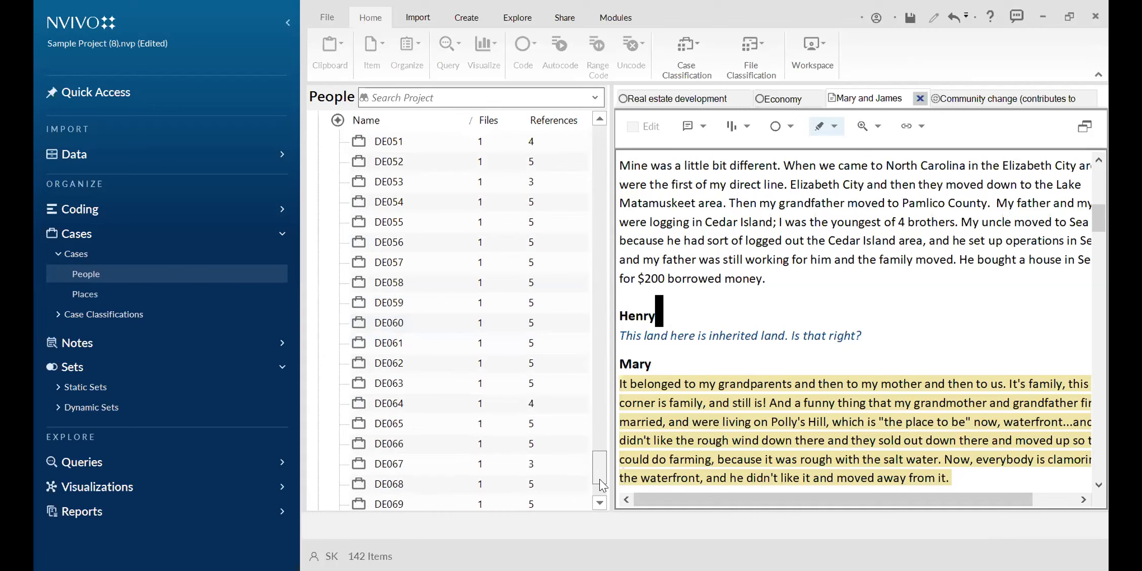
{"action": "left_click", "coordinate": [600, 479]}
{"action": "left_click_drag", "start_coordinate": [600, 480], "coordinate": [603, 145]}
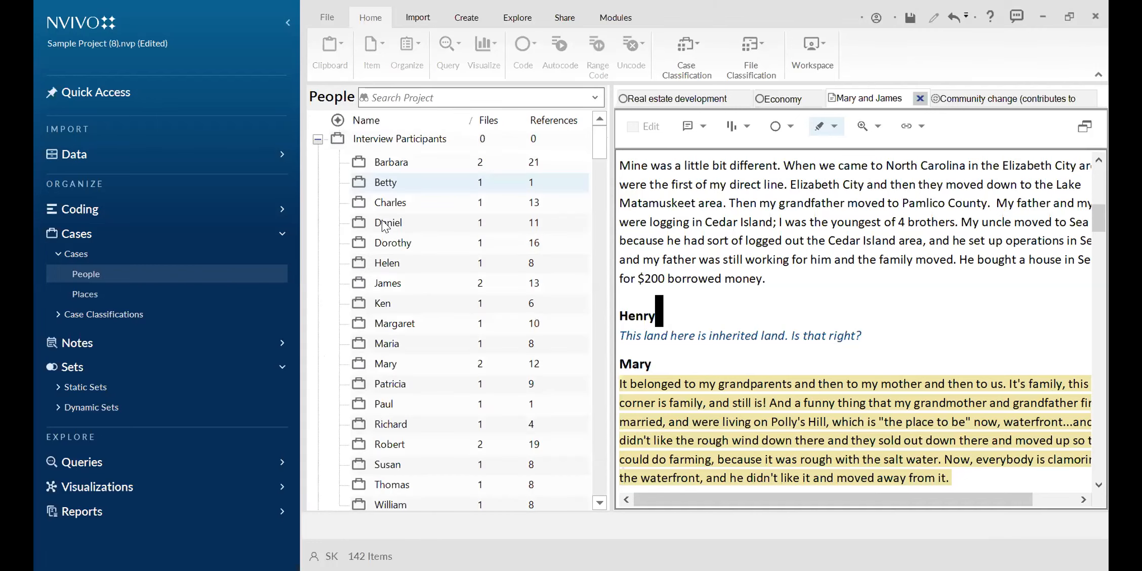
{"action": "left_click", "coordinate": [318, 140]}
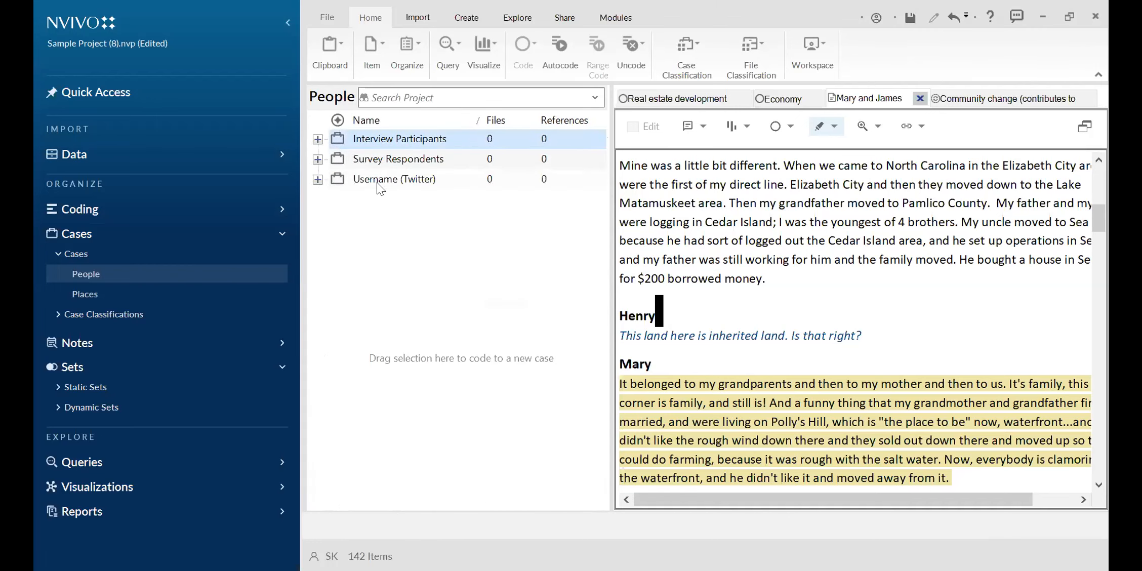
- Expand the Username (Twitter) group, look through its cases, and collapse it again
{"action": "left_click", "coordinate": [317, 180]}
{"action": "scroll", "coordinate": [389, 261], "scroll_direction": "up", "scroll_amount": 1}
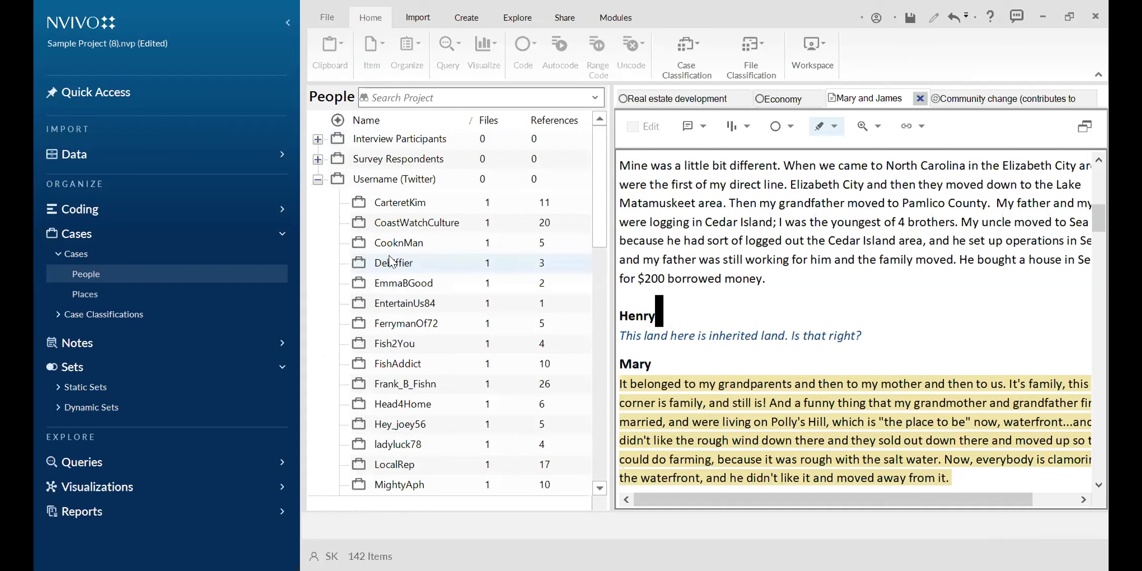
{"action": "scroll", "coordinate": [385, 253], "scroll_direction": "down", "scroll_amount": 6}
{"action": "scroll", "coordinate": [353, 208], "scroll_direction": "up", "scroll_amount": 7}
{"action": "left_click", "coordinate": [317, 179]}
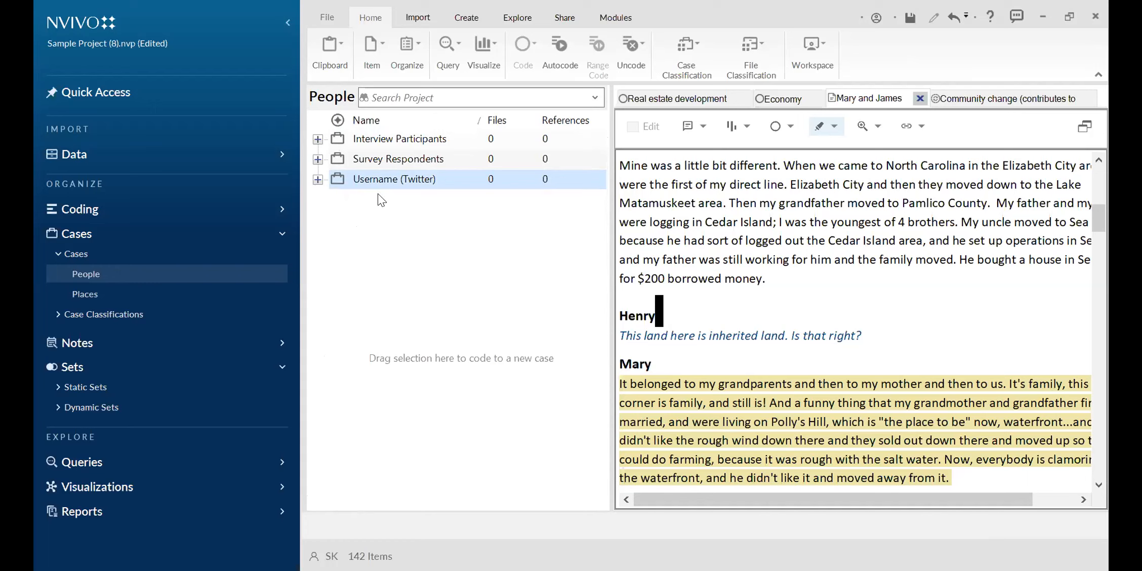
- Open the first case under Interview Participants and look through the references coded from the interview and survey files
{"action": "left_click", "coordinate": [318, 138]}
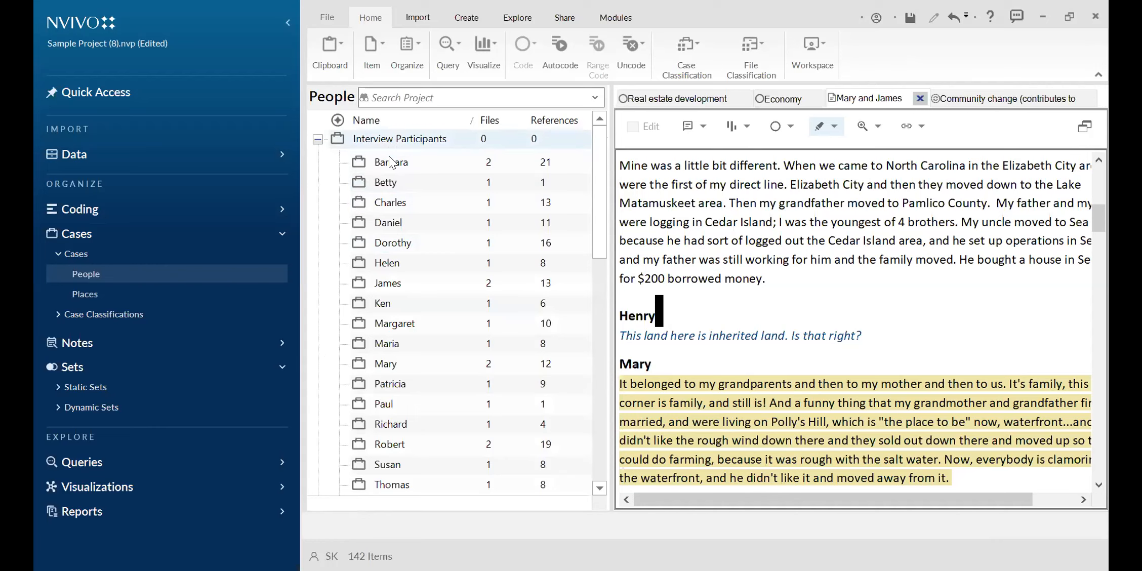
{"action": "double_click", "coordinate": [384, 164]}
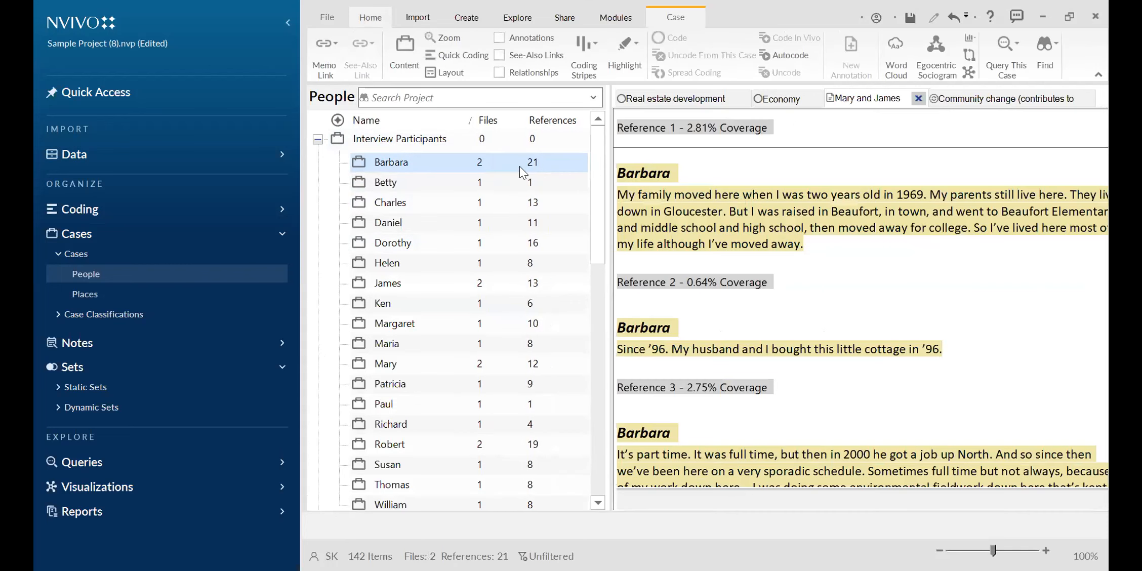
{"action": "scroll", "coordinate": [942, 273], "scroll_direction": "down", "scroll_amount": 8}
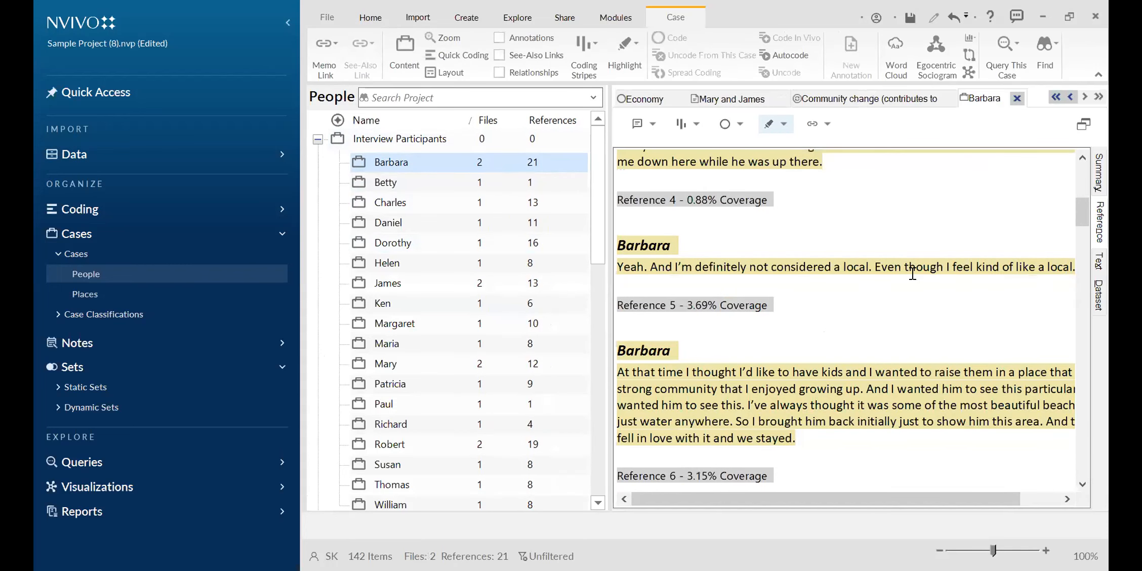
{"action": "scroll", "coordinate": [836, 281], "scroll_direction": "down", "scroll_amount": 12}
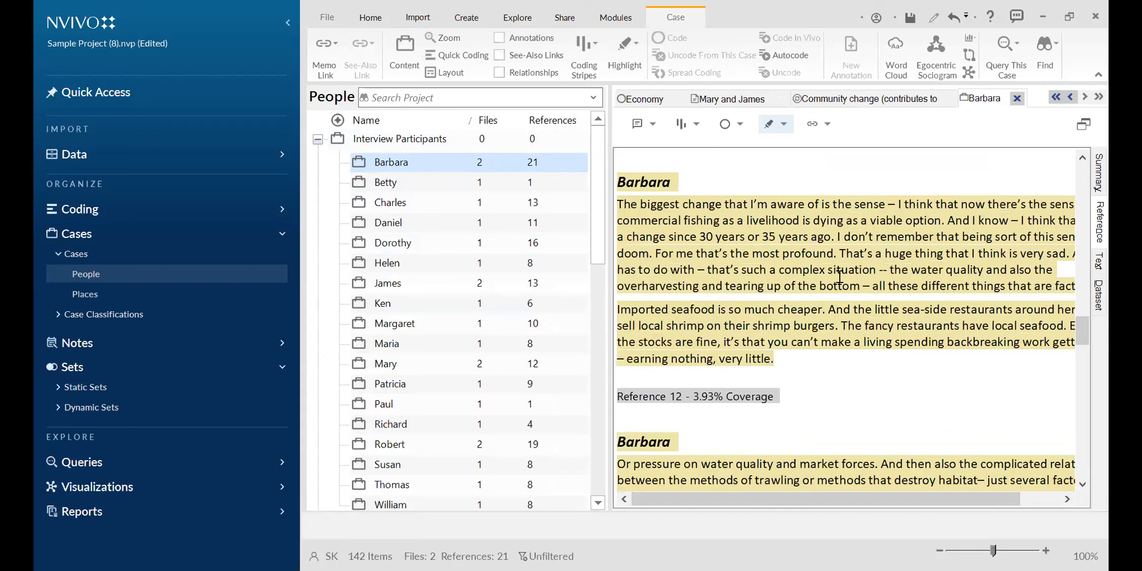
{"action": "scroll", "coordinate": [840, 278], "scroll_direction": "down", "scroll_amount": 10}
{"action": "scroll", "coordinate": [839, 274], "scroll_direction": "down", "scroll_amount": 3}
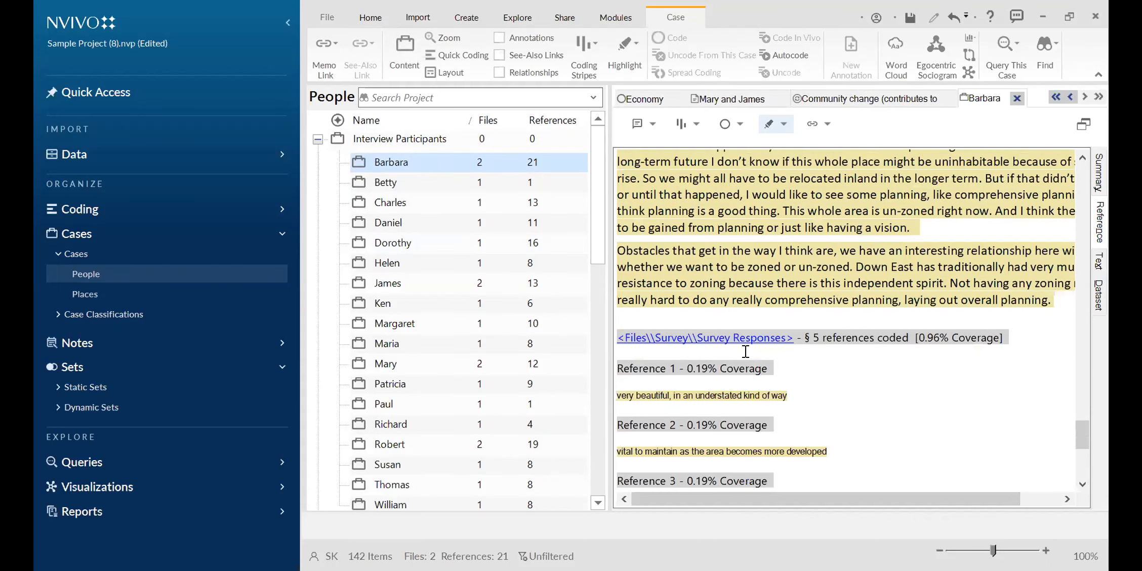
{"action": "scroll", "coordinate": [1091, 374], "scroll_direction": "up", "scroll_amount": 10}
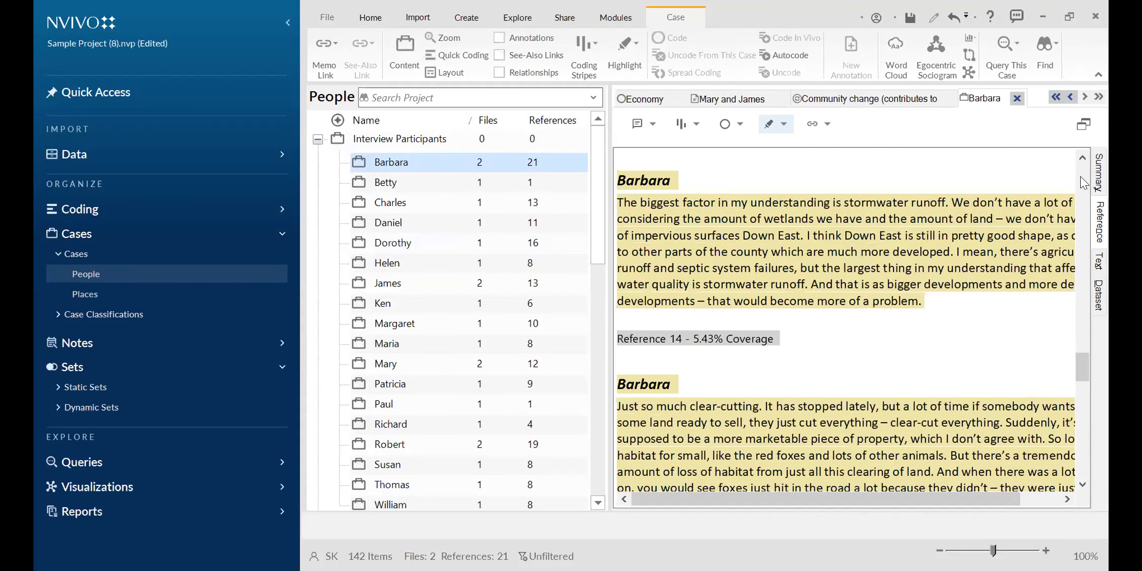
{"action": "scroll", "coordinate": [636, 182], "scroll_direction": "up", "scroll_amount": 20}
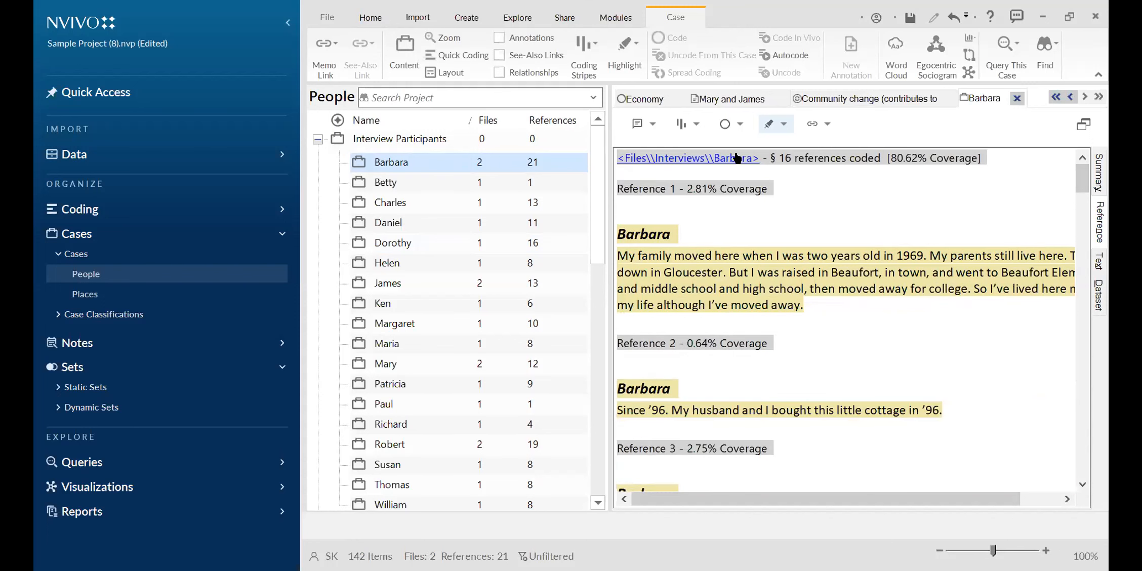
- Examine the references coded from the Survey Responses file at the end of the open participant case
{"action": "left_click", "coordinate": [1086, 237]}
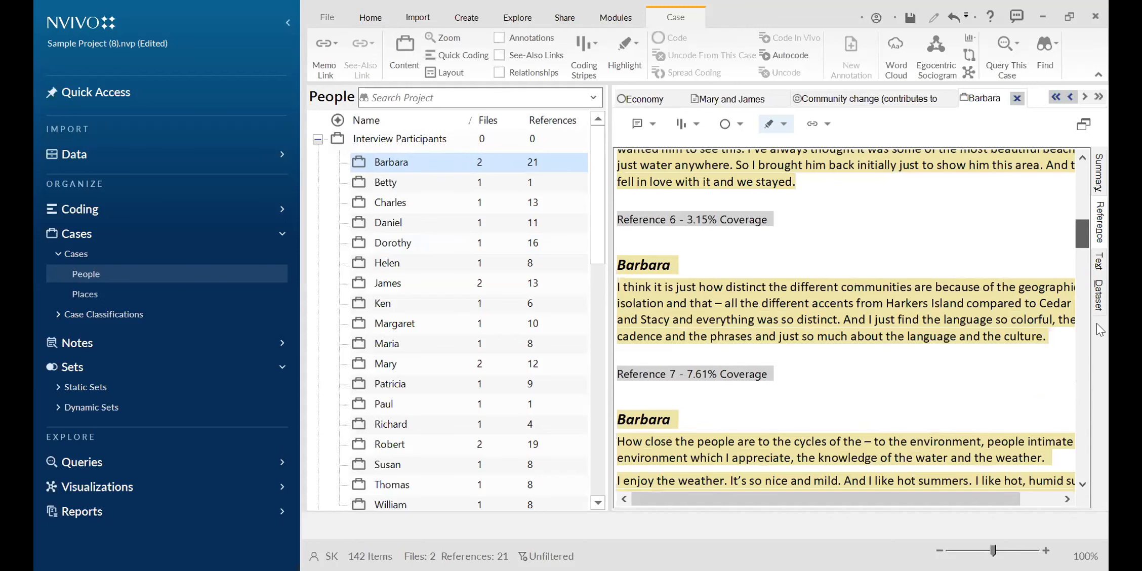
{"action": "scroll", "coordinate": [1100, 330], "scroll_direction": "down", "scroll_amount": 10}
{"action": "left_click", "coordinate": [1077, 450]}
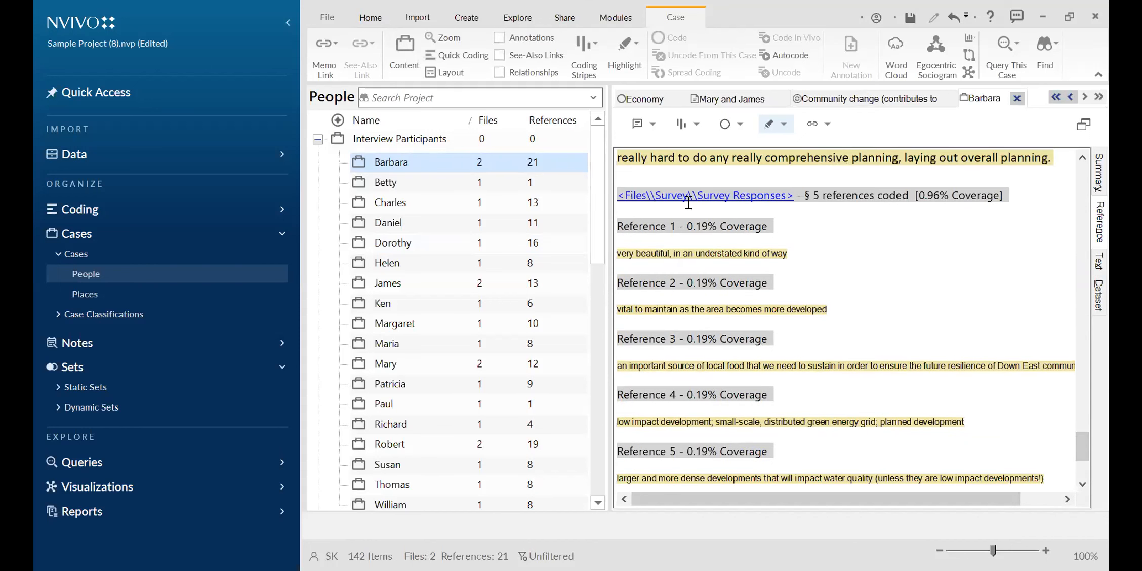
{"action": "scroll", "coordinate": [781, 291], "scroll_direction": "down", "scroll_amount": 3}
{"action": "scroll", "coordinate": [782, 293], "scroll_direction": "up", "scroll_amount": 4}
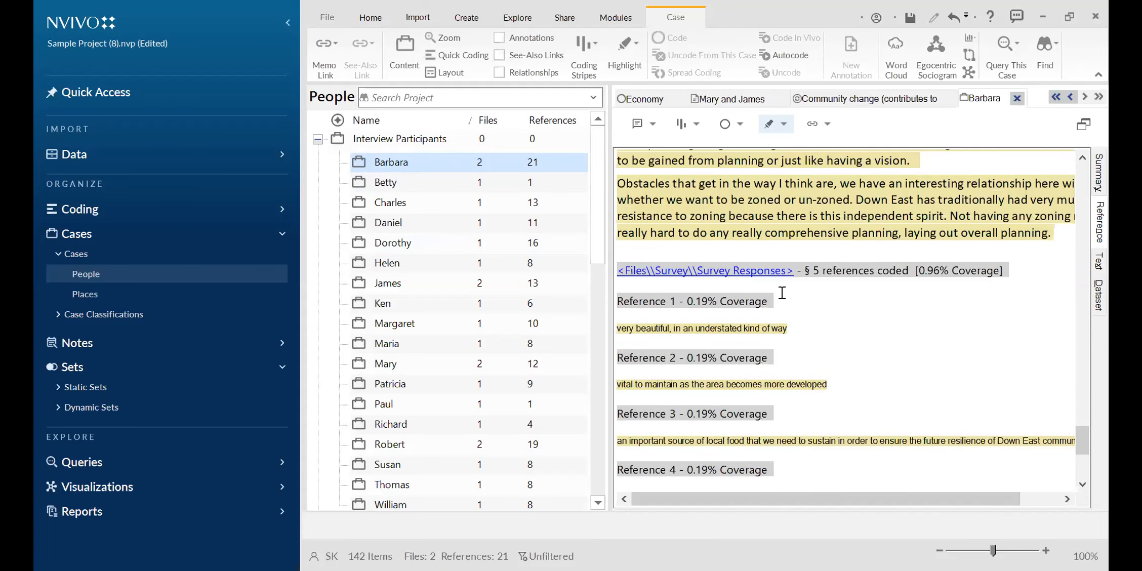
{"action": "scroll", "coordinate": [782, 292], "scroll_direction": "down", "scroll_amount": 1}
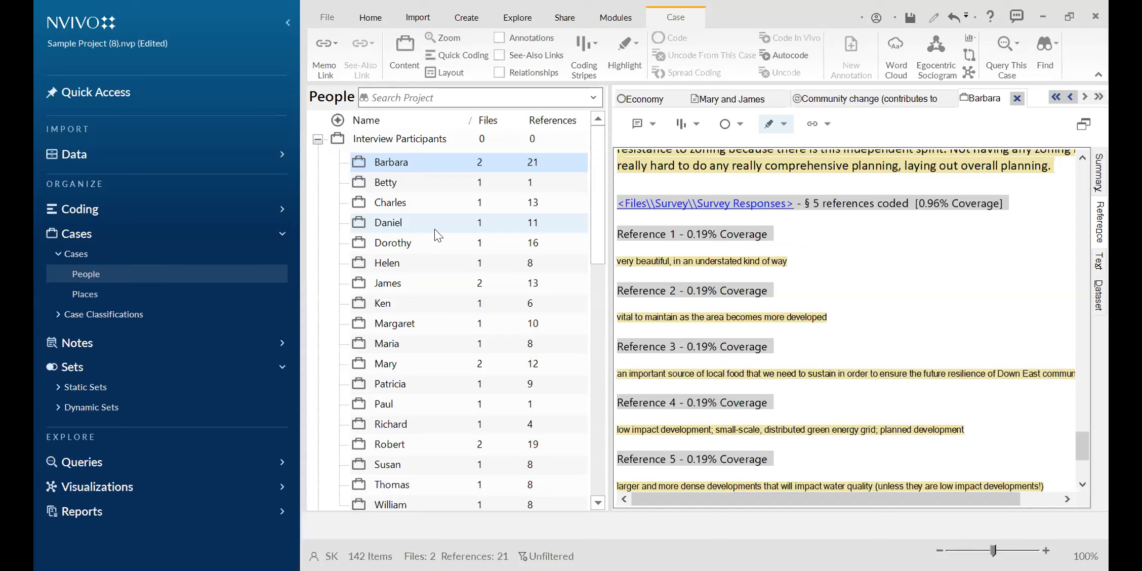
- Rename the first case under Interview Participants by adding a 1 after the participant's name
{"action": "left_click", "coordinate": [390, 159]}
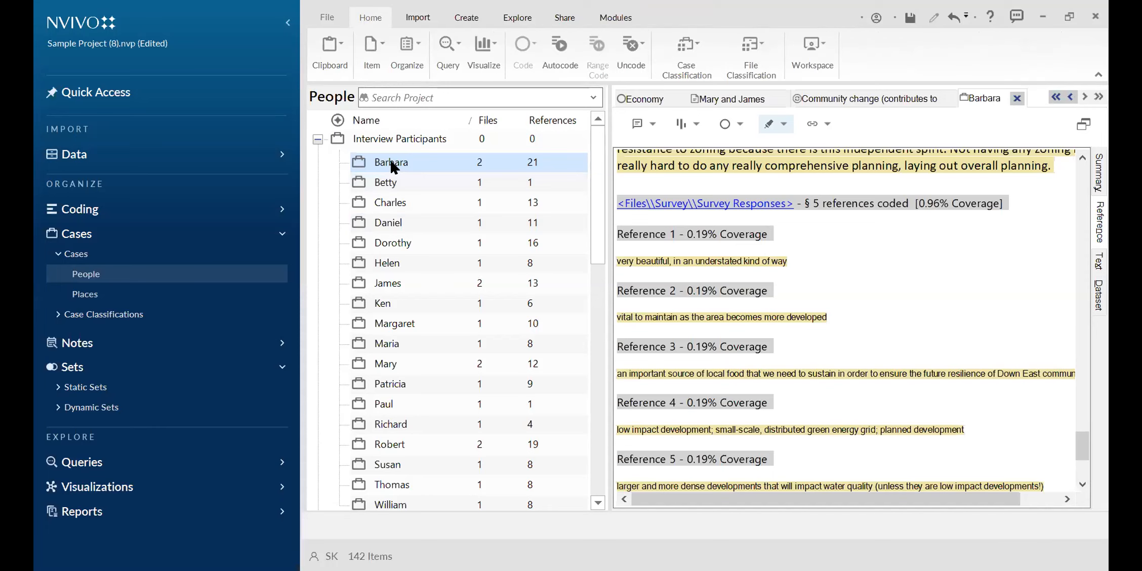
{"action": "left_click", "coordinate": [420, 163]}
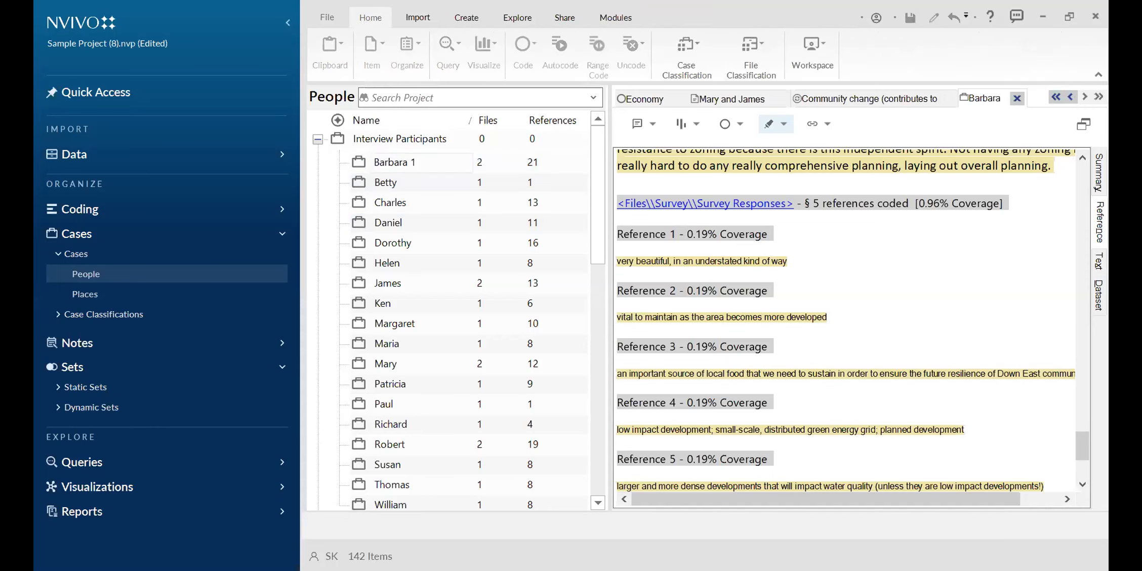
{"action": "type", "text": "1"}
{"action": "key", "text": "Return"}
- Narrow the case list to widen the reference view, and leave the Interview Participants group collapsed
{"action": "left_click", "coordinate": [318, 140]}
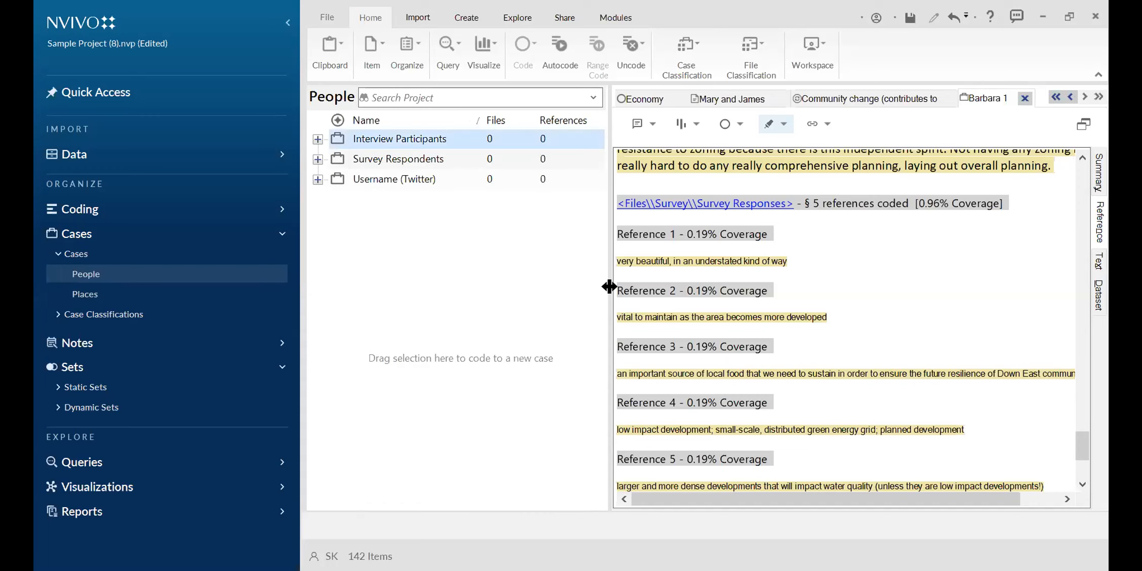
{"action": "left_click_drag", "start_coordinate": [609, 286], "coordinate": [442, 329]}
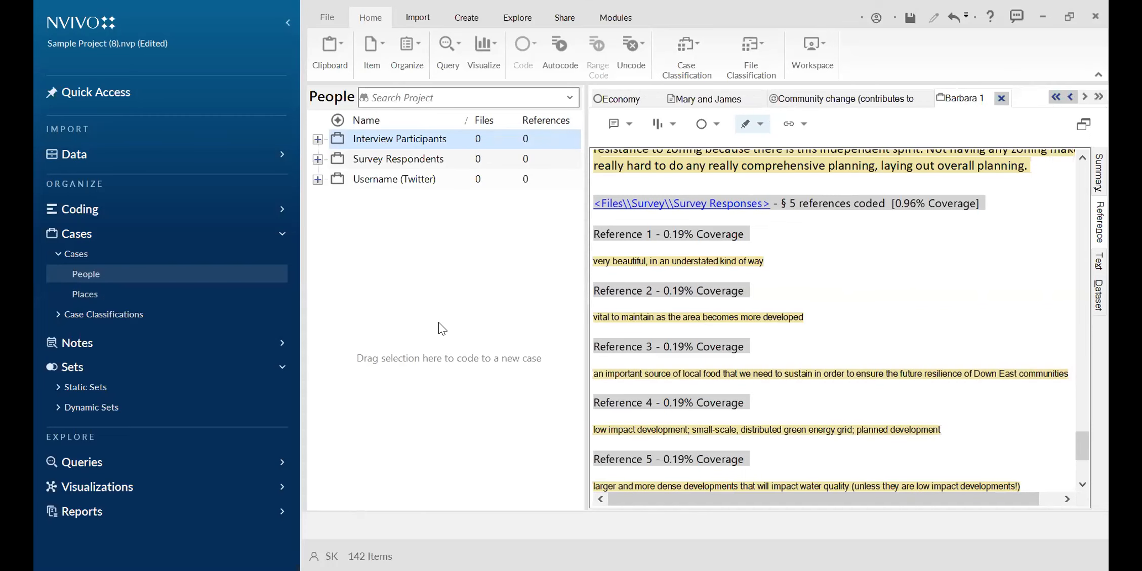
{"action": "left_click", "coordinate": [318, 139]}
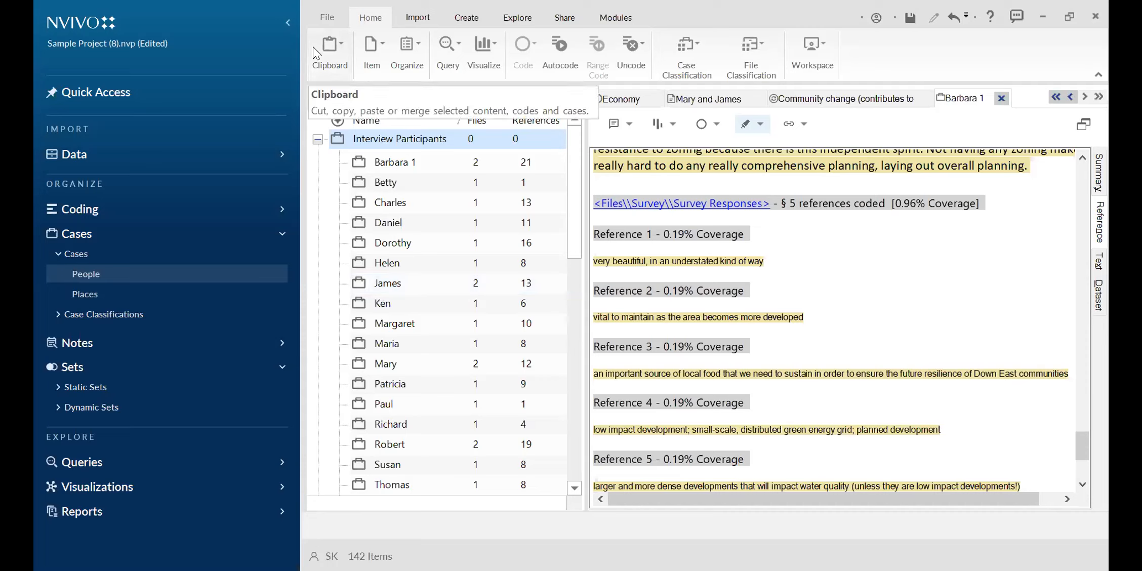
{"action": "left_click", "coordinate": [317, 139]}
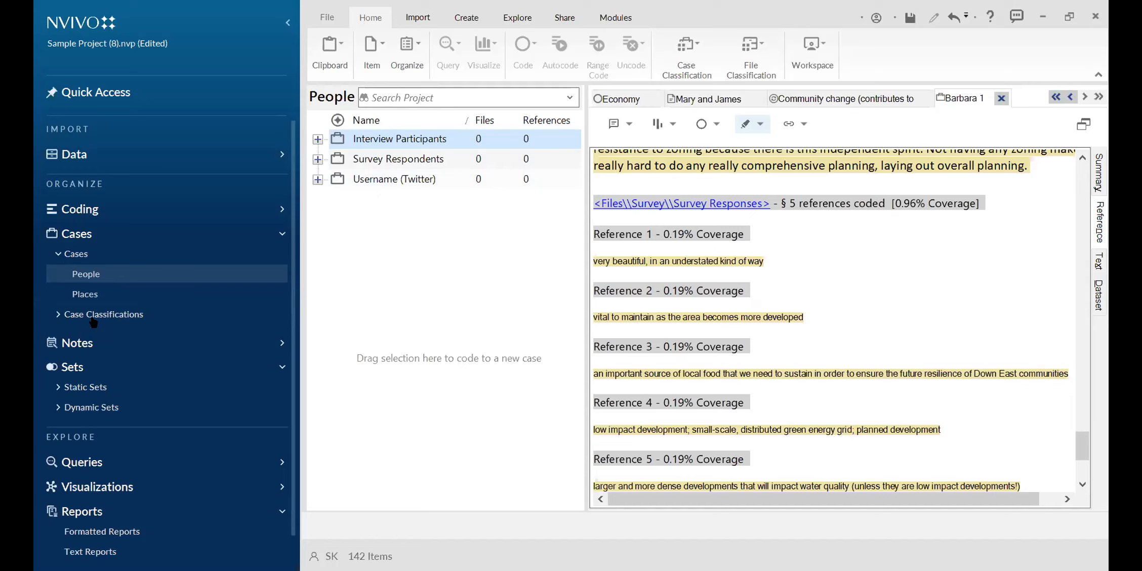
- Show the Case Classifications and examine the attributes of the Person classification
{"action": "left_click", "coordinate": [63, 315]}
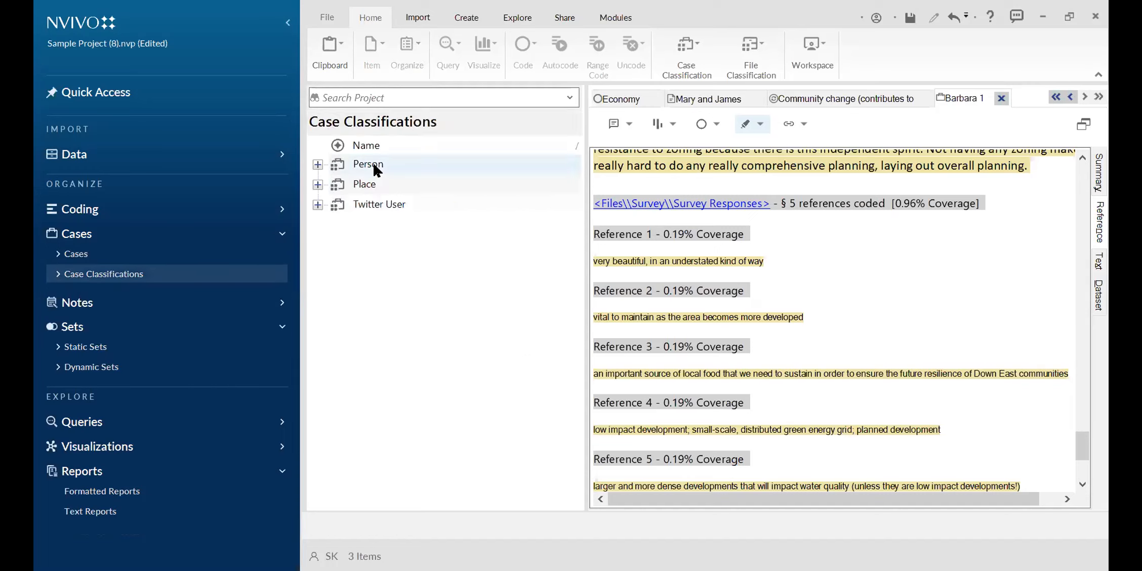
{"action": "left_click", "coordinate": [318, 164]}
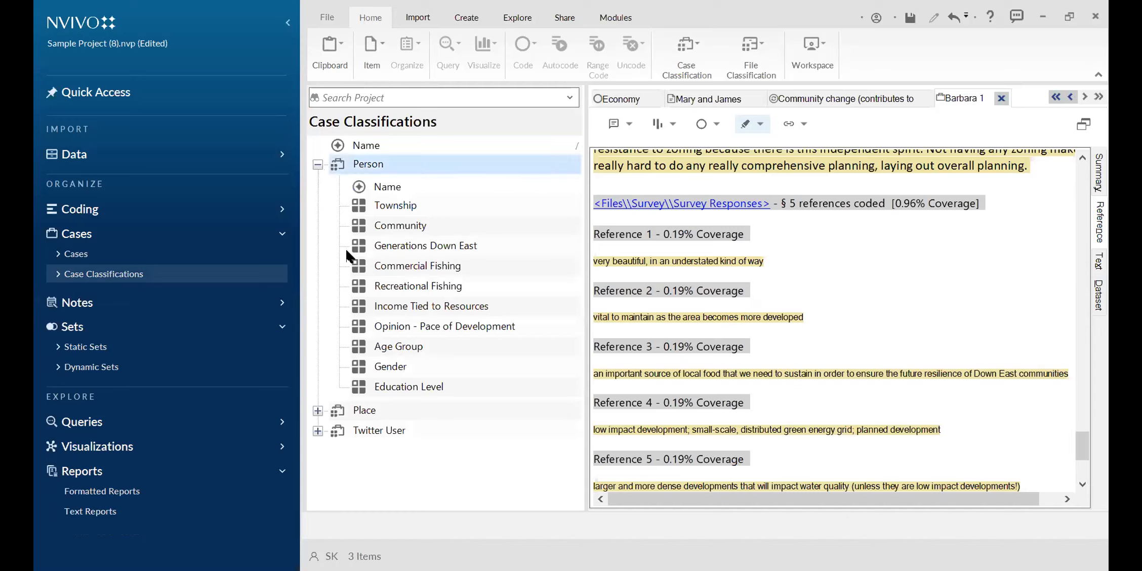
{"action": "left_click", "coordinate": [318, 164]}
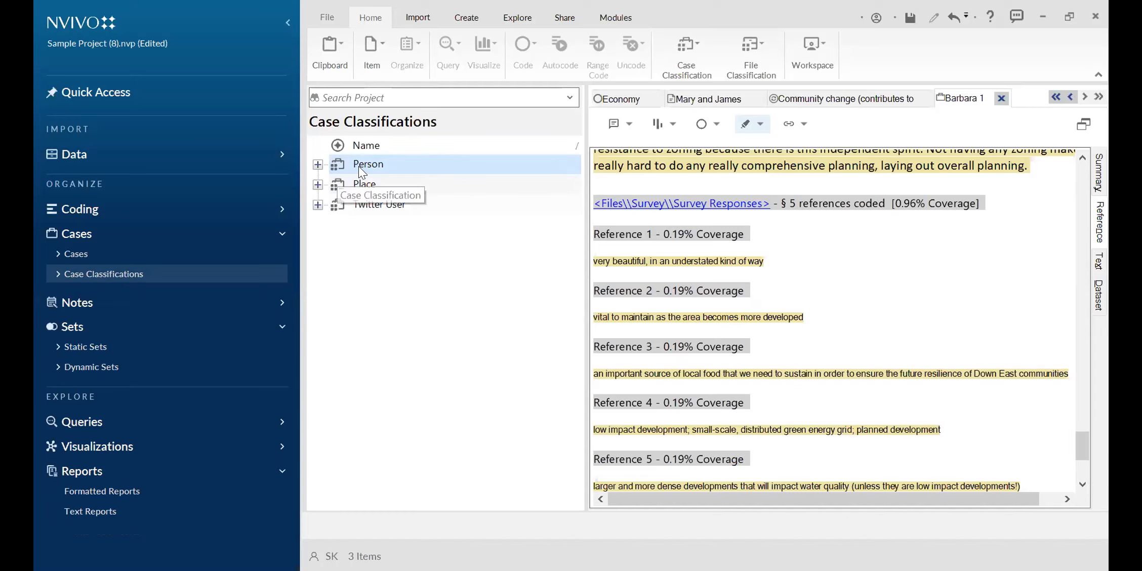
- Show the project's memos and open the one with notes from the Carteret County Crossroads meeting
{"action": "left_click", "coordinate": [370, 182]}
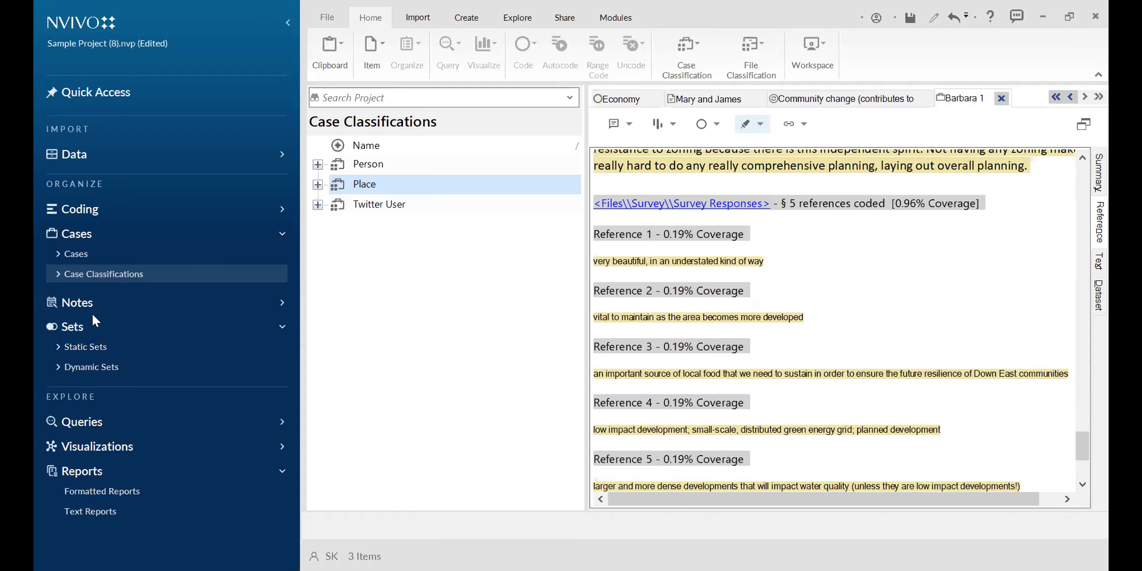
{"action": "left_click", "coordinate": [75, 234]}
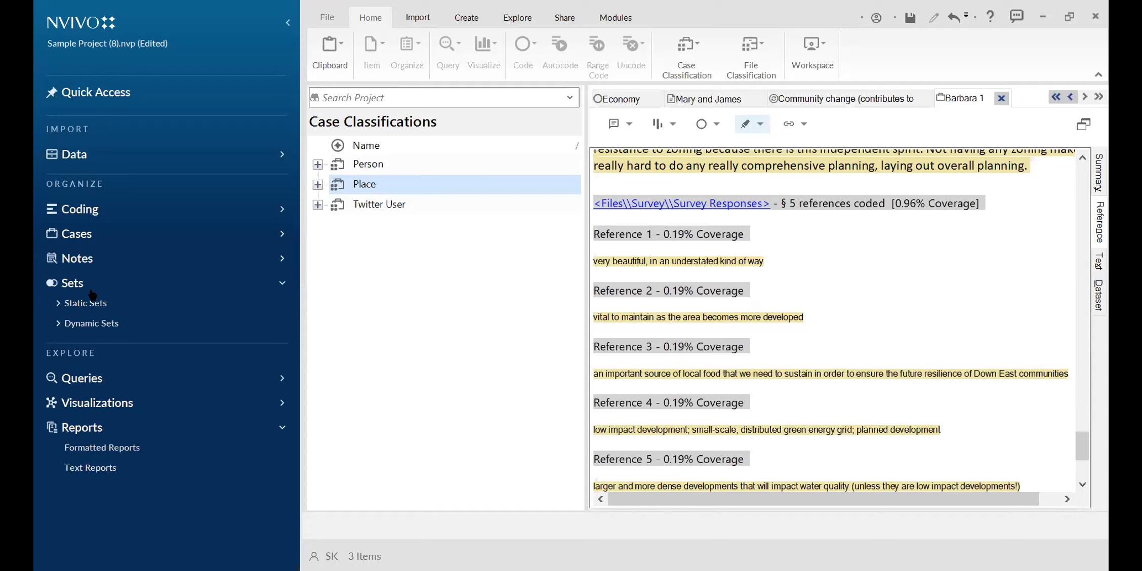
{"action": "left_click", "coordinate": [79, 260]}
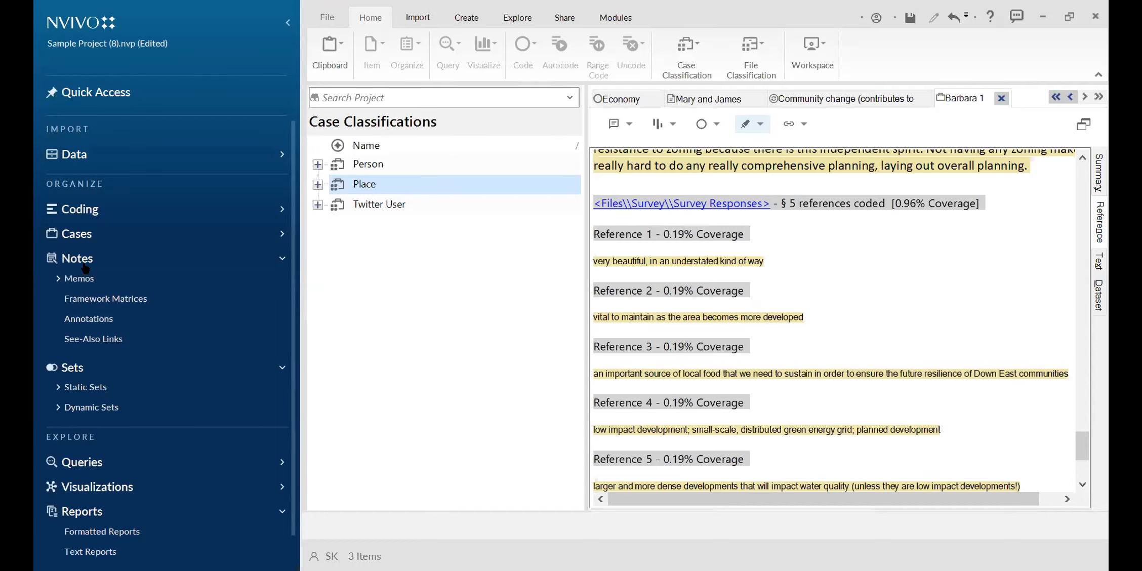
{"action": "left_click", "coordinate": [81, 280]}
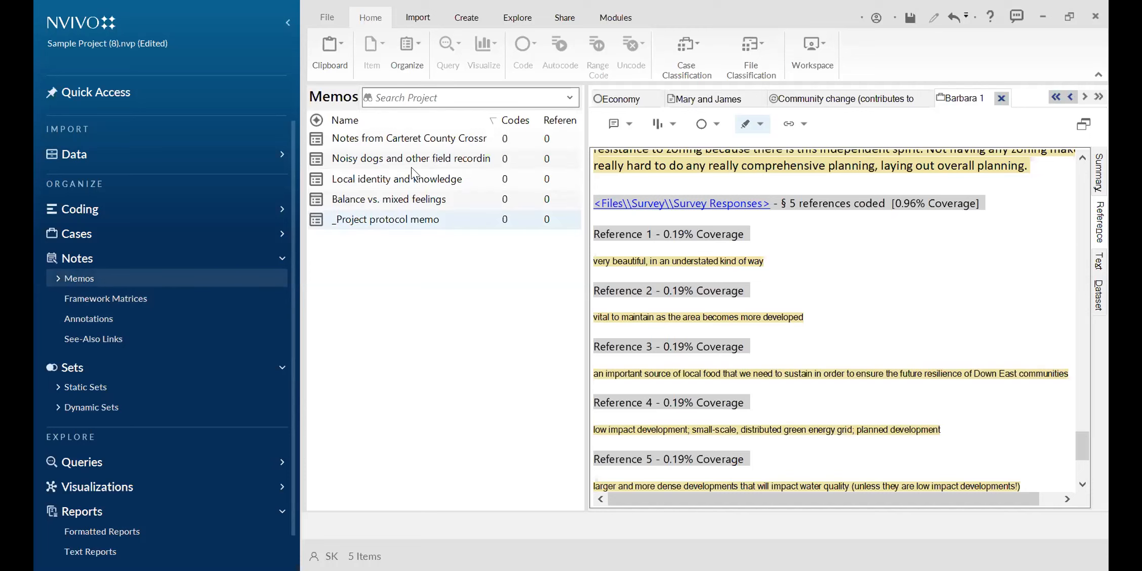
{"action": "left_click", "coordinate": [381, 138]}
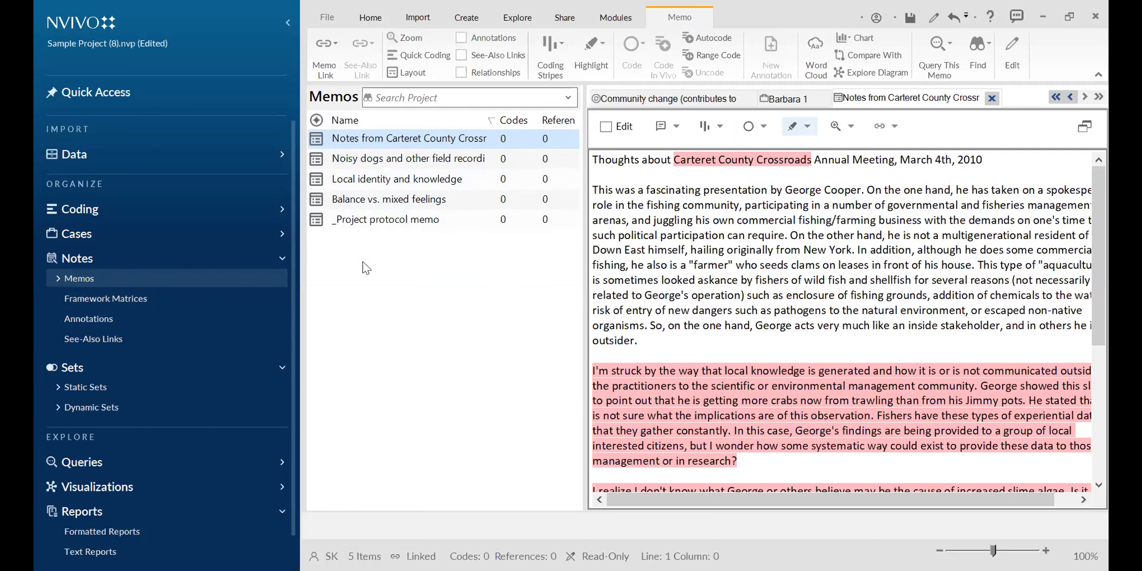
- Close the open memo, case, relationship and interview tabs, keeping the Real estate development code open
{"action": "left_click", "coordinate": [993, 99]}
{"action": "left_click", "coordinate": [987, 100]}
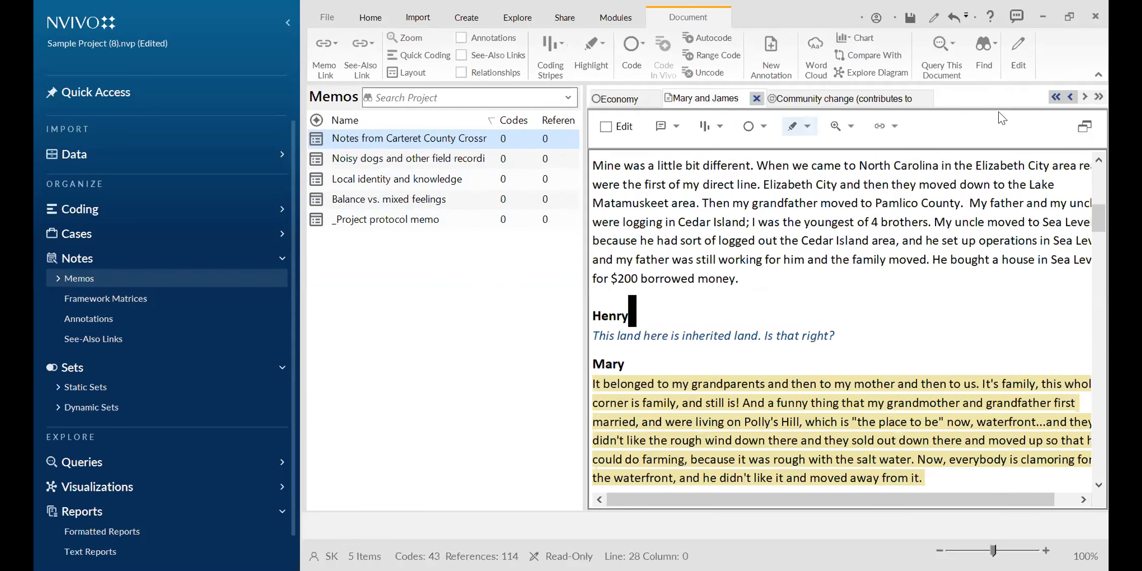
{"action": "left_click", "coordinate": [756, 99]}
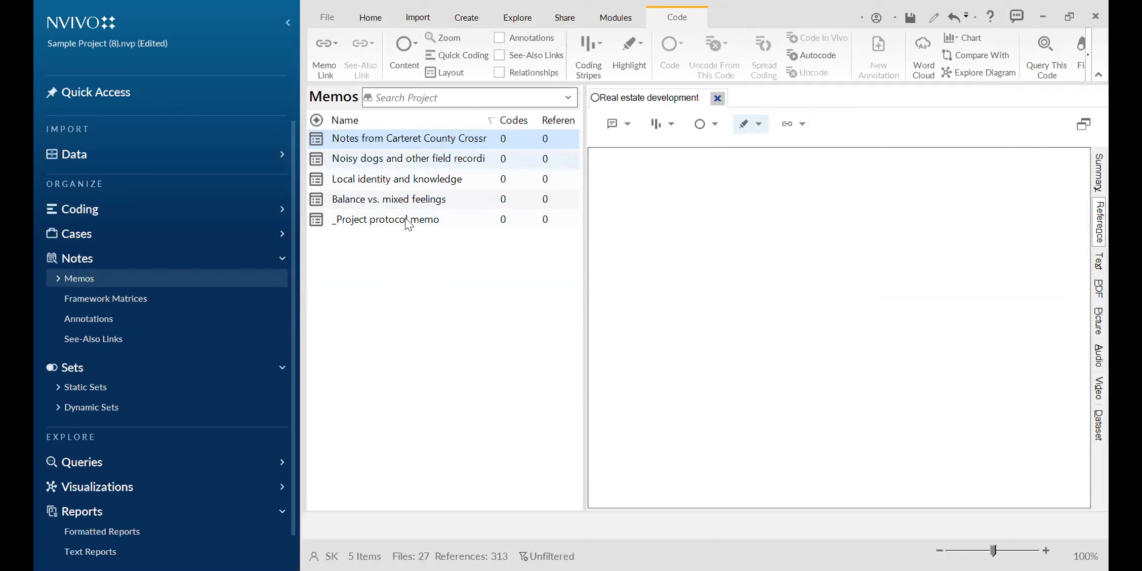
- Create a memo titled "Memo about" followed by the participant's name and "- interview 1"
{"action": "right_click", "coordinate": [375, 281]}
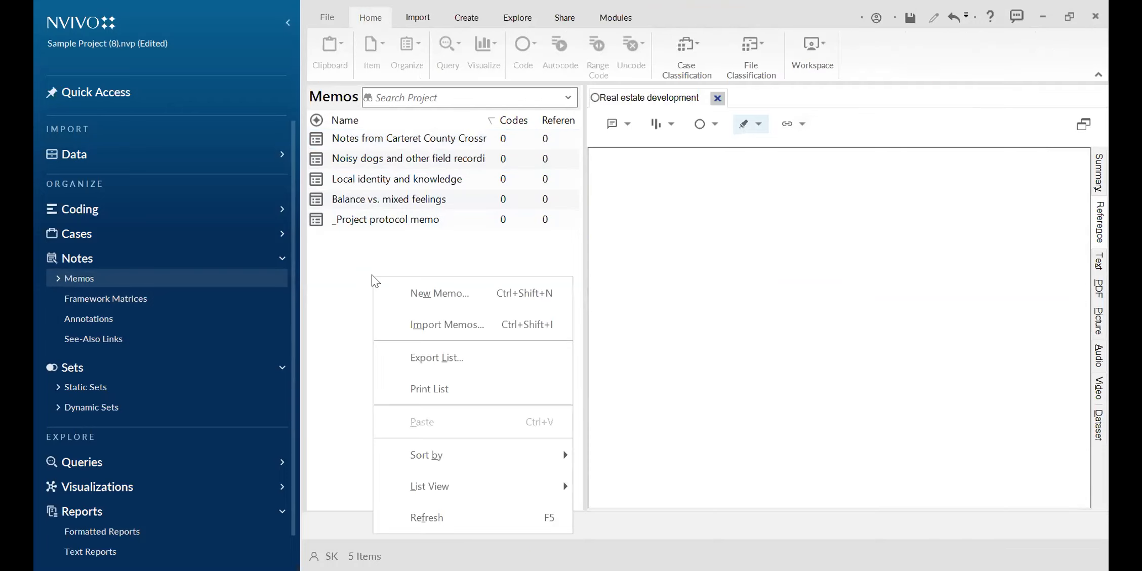
{"action": "left_click", "coordinate": [434, 285]}
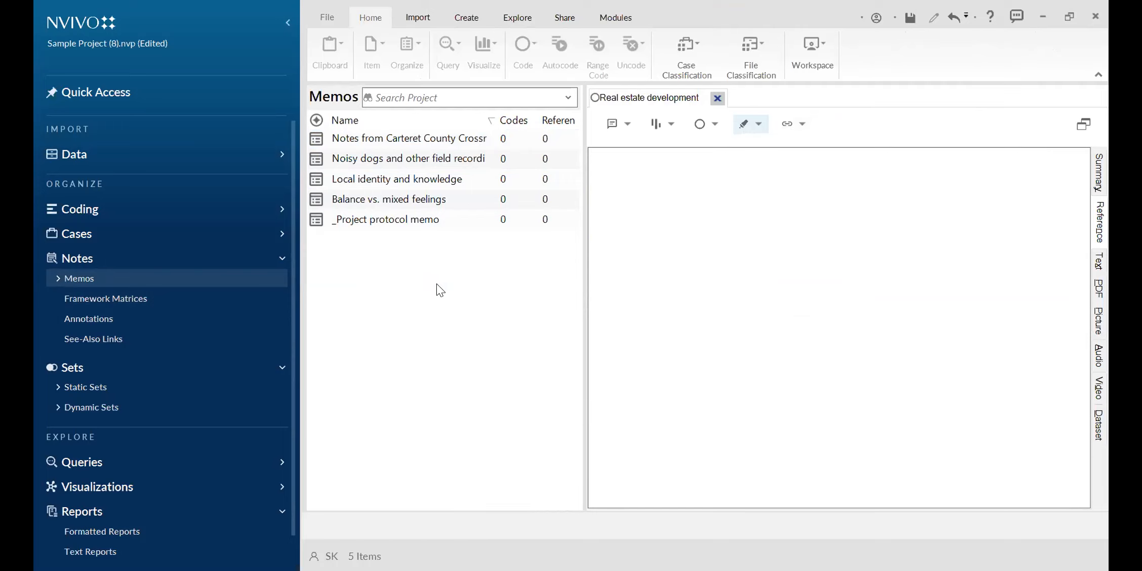
{"action": "type", "text": "Memo about Amar "}
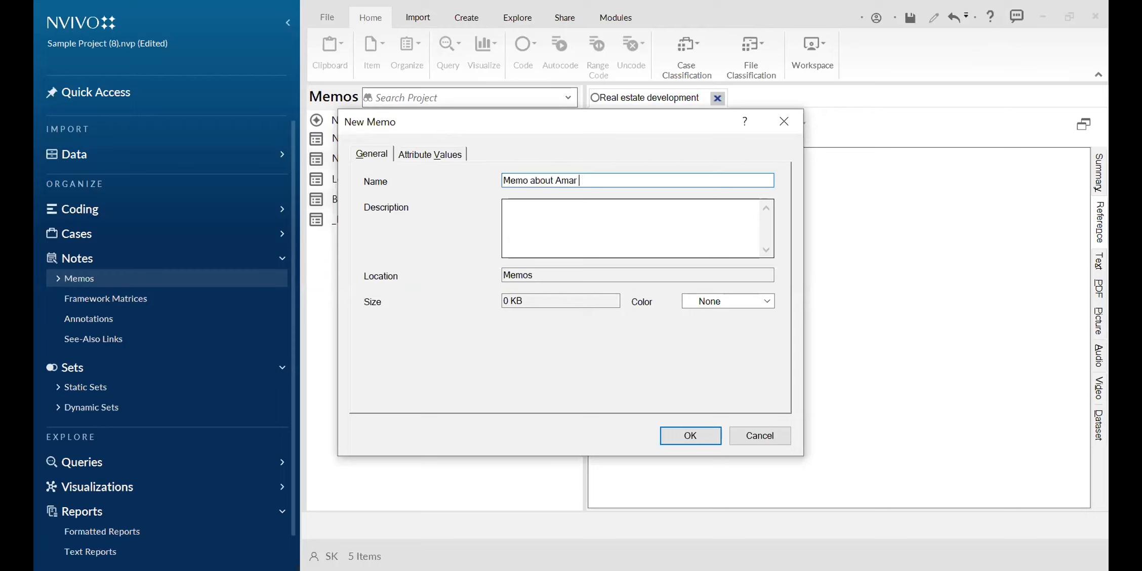
{"action": "type", "text": "- interview 1"}
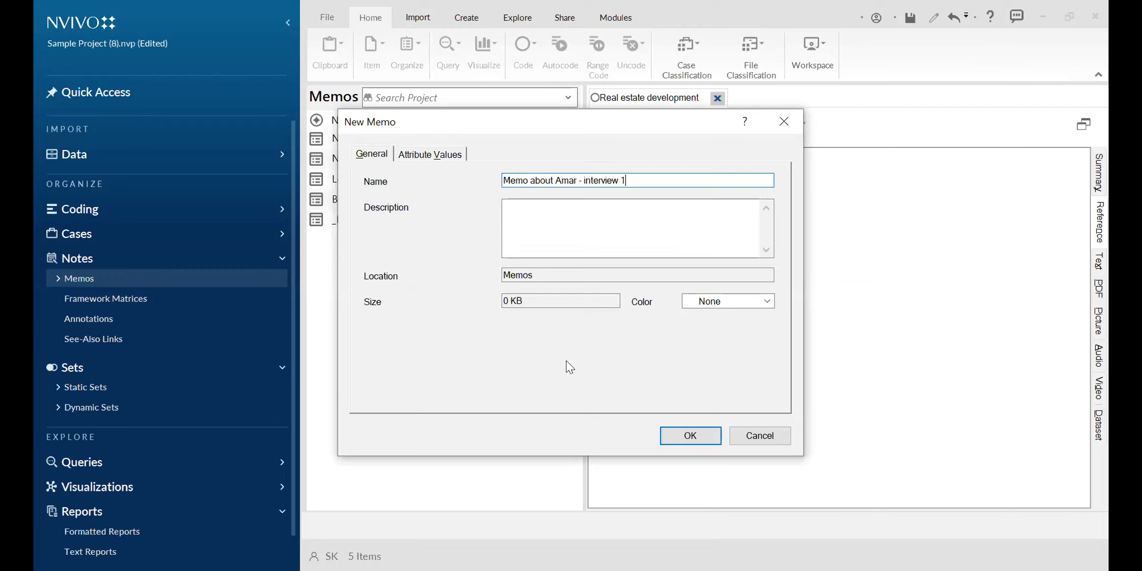
{"action": "left_click", "coordinate": [690, 435]}
- Enter the placeholder text "Memeo aoaosjdfoJFOI;OF" in the body of the new interview memo
{"action": "left_click", "coordinate": [369, 179]}
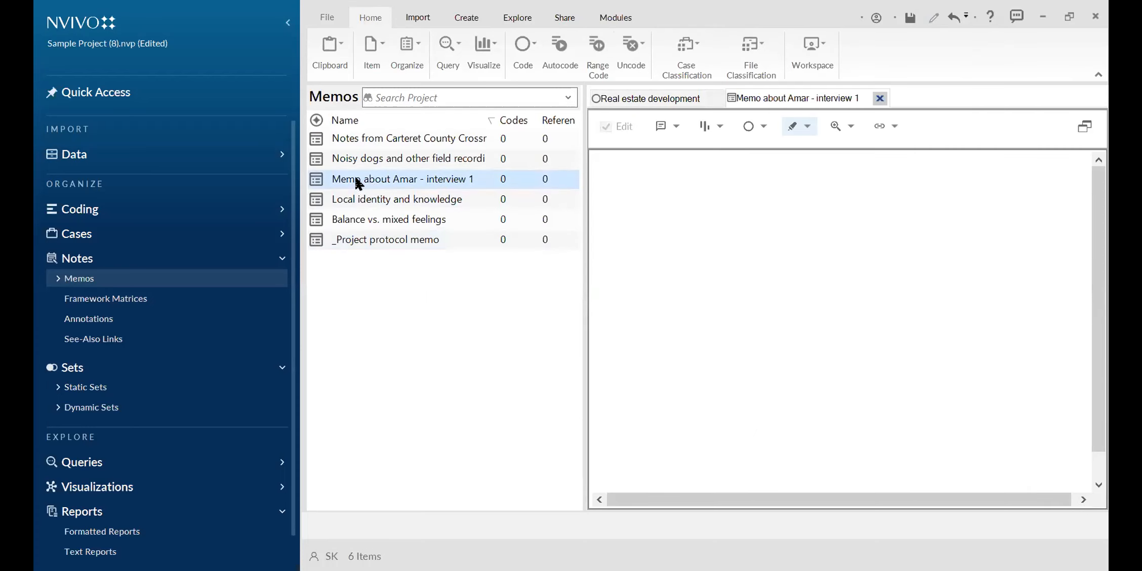
{"action": "left_click", "coordinate": [731, 211]}
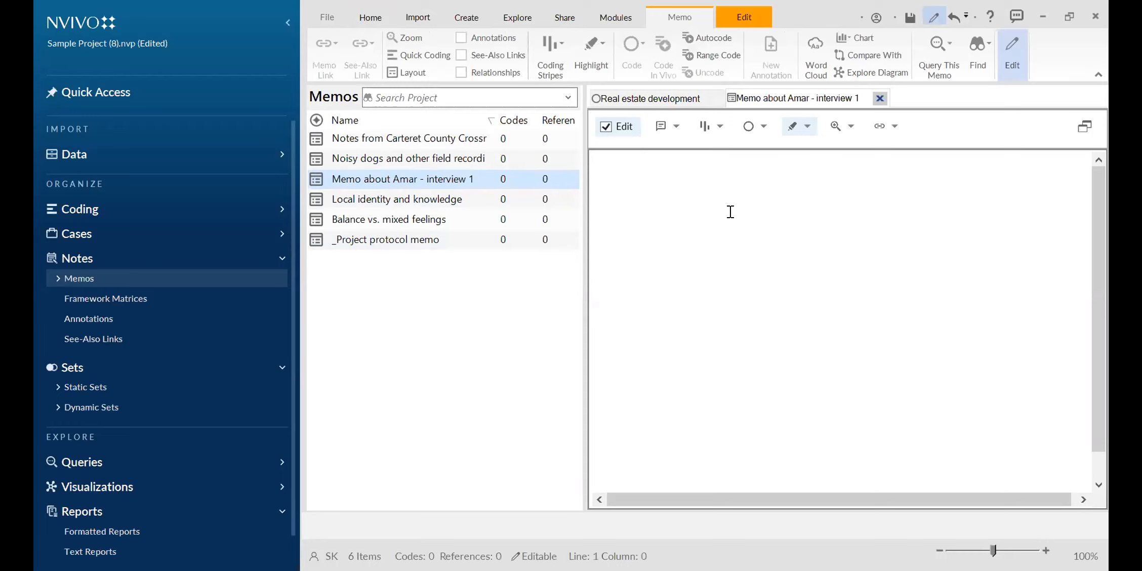
{"action": "type", "text": "Memeo aoaosjdfoJFOI;OF"}
{"action": "right_click", "coordinate": [677, 193]}
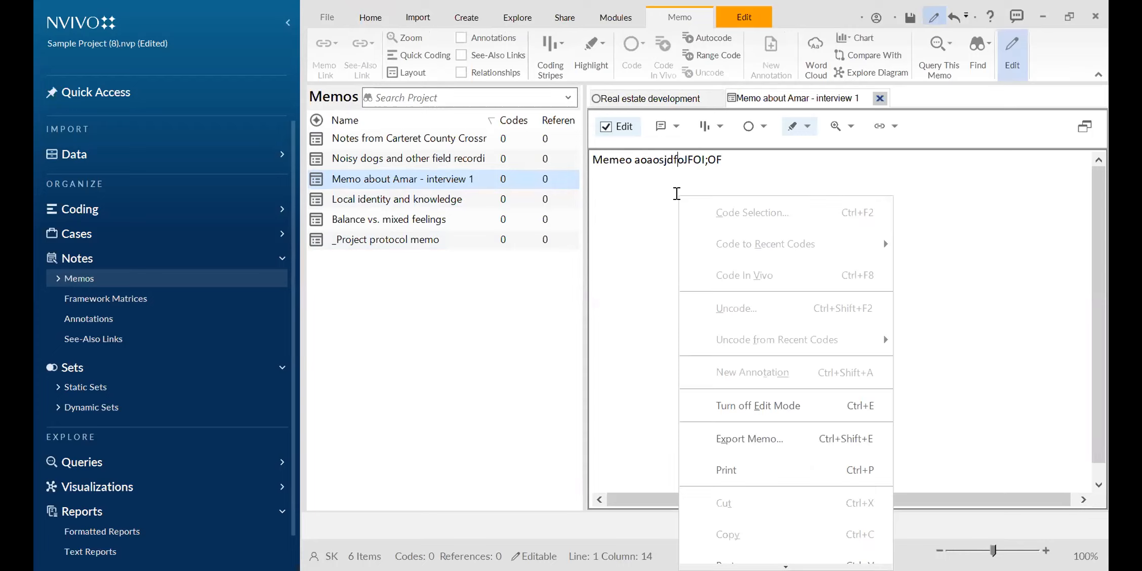
{"action": "left_click", "coordinate": [655, 402]}
{"action": "key", "text": "Left"}
{"action": "key", "text": "Left"}
{"action": "key", "text": "Left"}
{"action": "key", "text": "Left"}
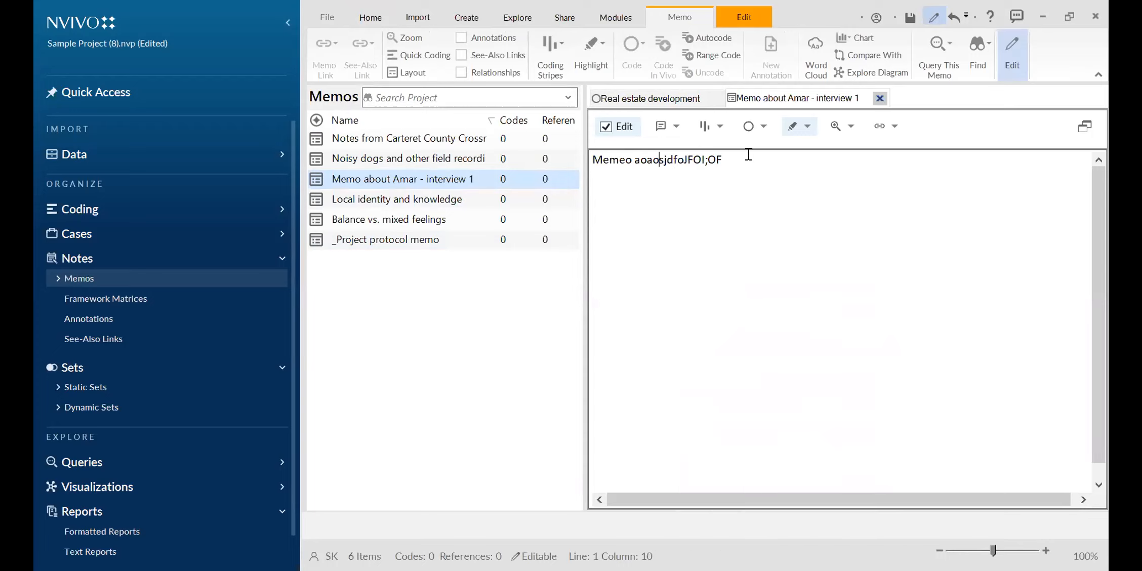
{"action": "right_click", "coordinate": [679, 208]}
{"action": "left_click", "coordinate": [630, 256]}
- Open the Local identity and knowledge memo and examine its dated entries and highlighted passages through to the end
{"action": "left_click", "coordinate": [365, 203]}
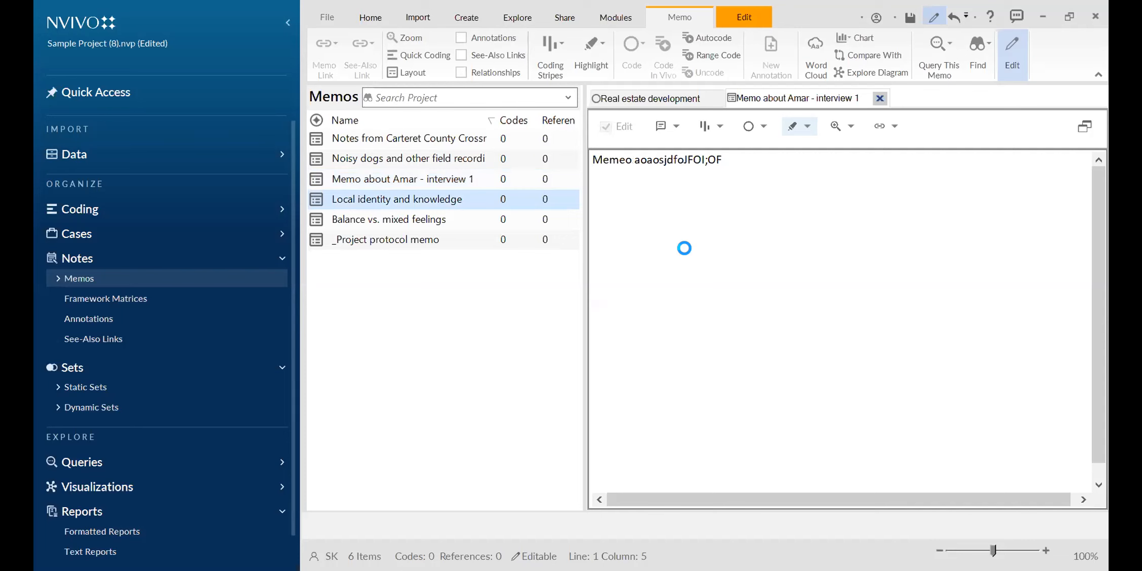
{"action": "scroll", "coordinate": [714, 229], "scroll_direction": "down", "scroll_amount": 5}
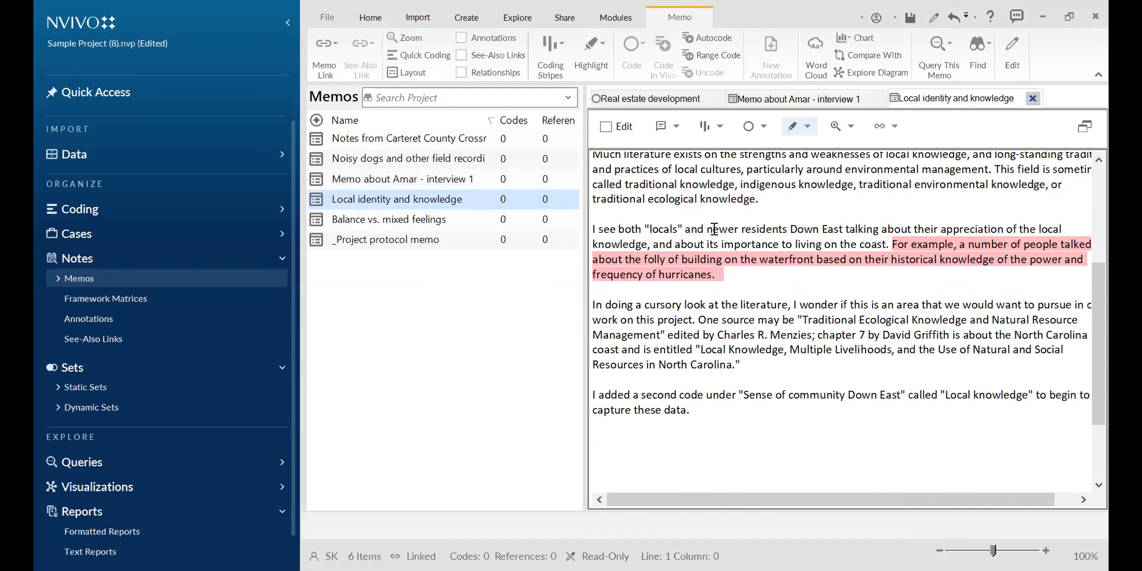
{"action": "scroll", "coordinate": [608, 194], "scroll_direction": "up", "scroll_amount": 5}
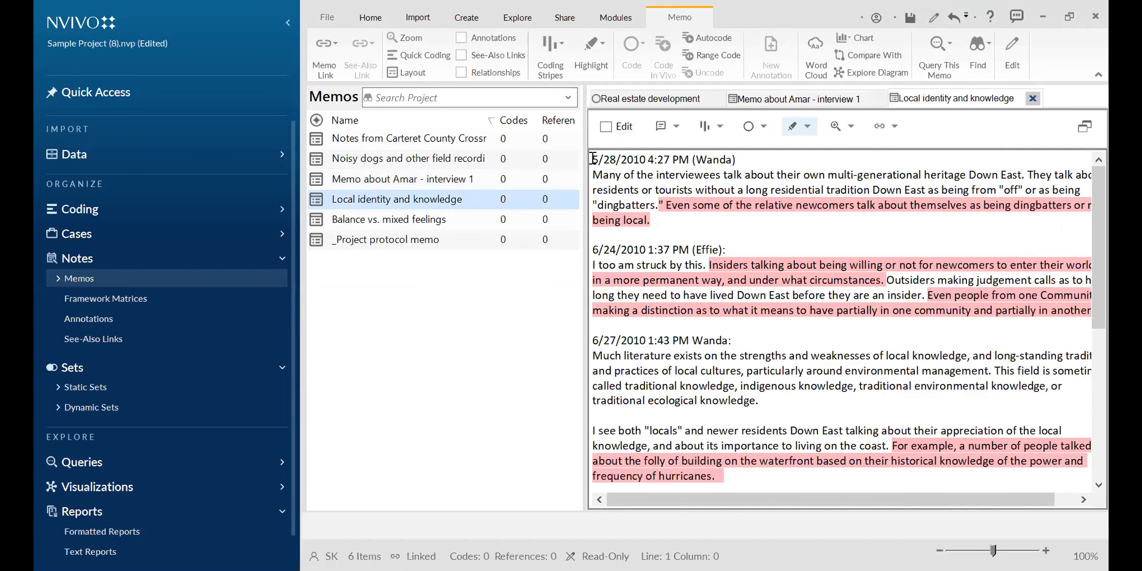
{"action": "scroll", "coordinate": [700, 248], "scroll_direction": "down", "scroll_amount": 2}
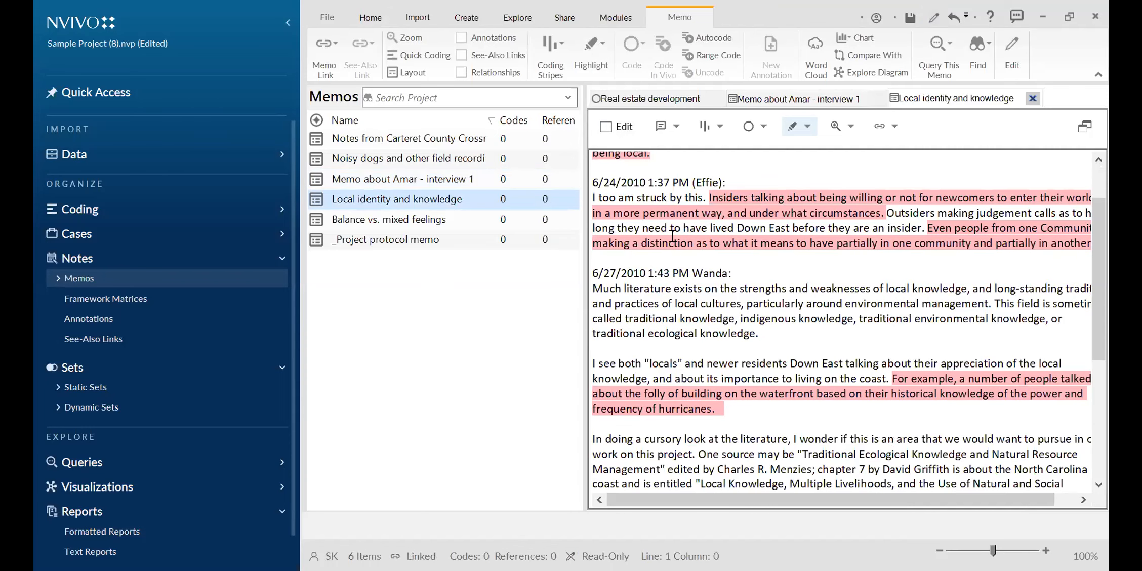
{"action": "scroll", "coordinate": [709, 334], "scroll_direction": "down", "scroll_amount": 4}
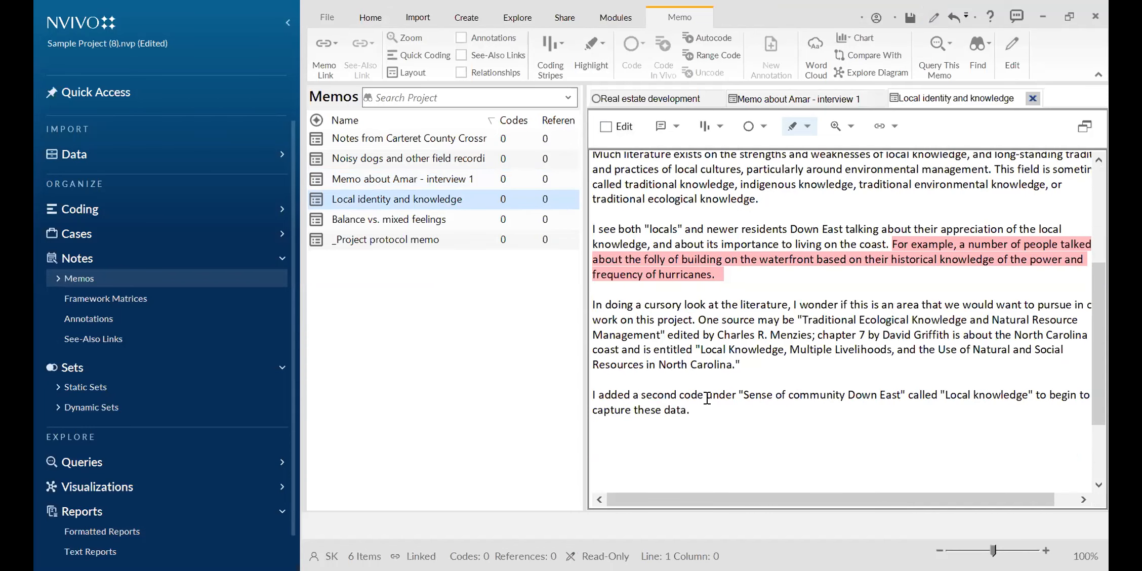
{"action": "scroll", "coordinate": [707, 398], "scroll_direction": "up", "scroll_amount": 6}
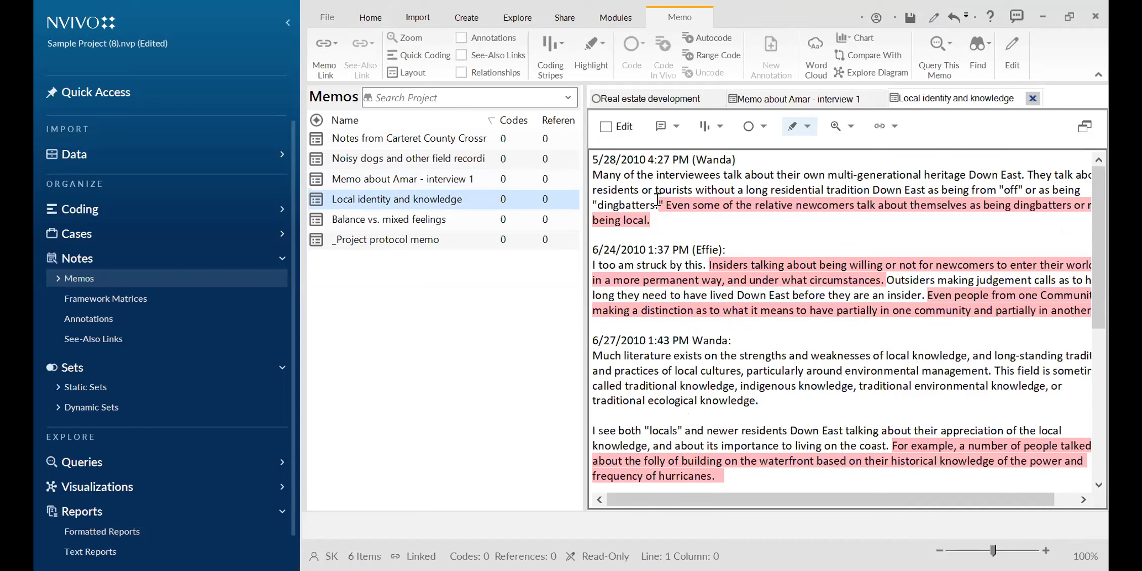
{"action": "left_click_drag", "start_coordinate": [712, 265], "coordinate": [727, 282]}
{"action": "left_click", "coordinate": [728, 282]}
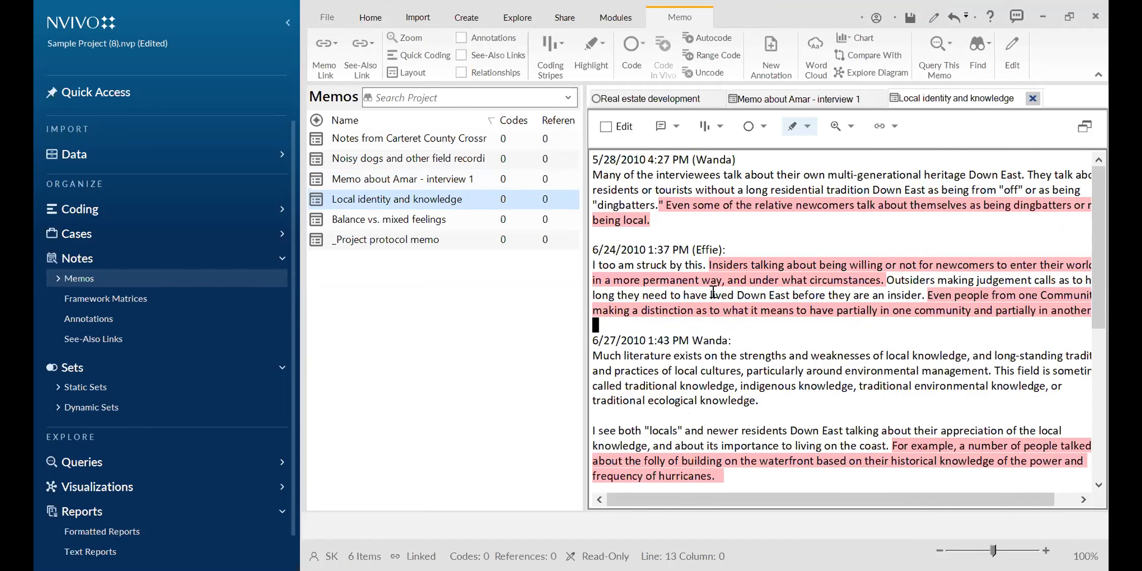
- Turn on edit mode for the Local identity and knowledge memo
{"action": "right_click", "coordinate": [697, 208]}
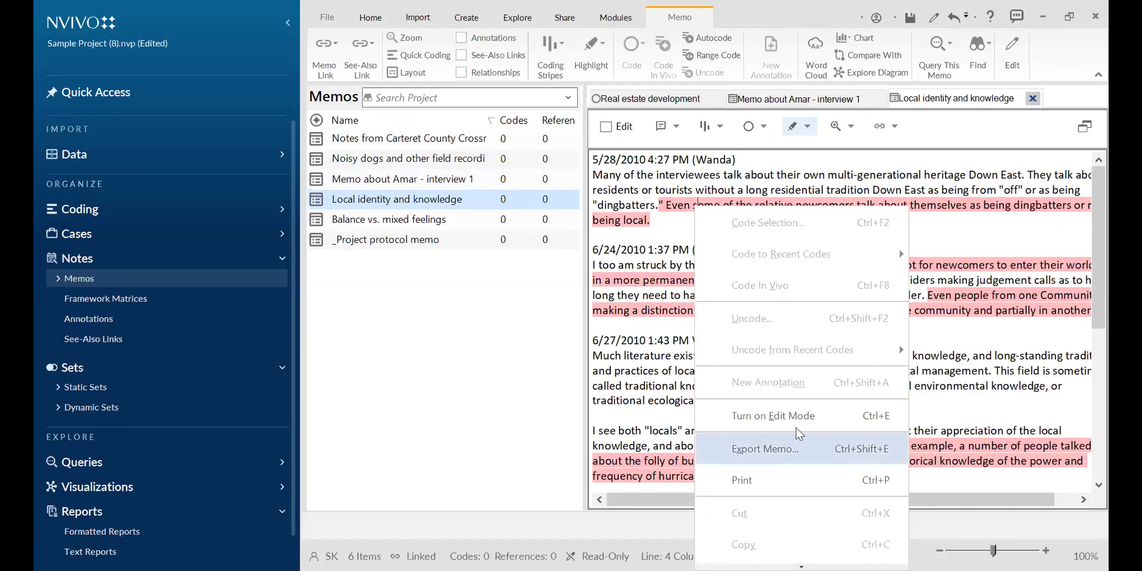
{"action": "left_click", "coordinate": [696, 222]}
{"action": "key", "text": "ctrl+e"}
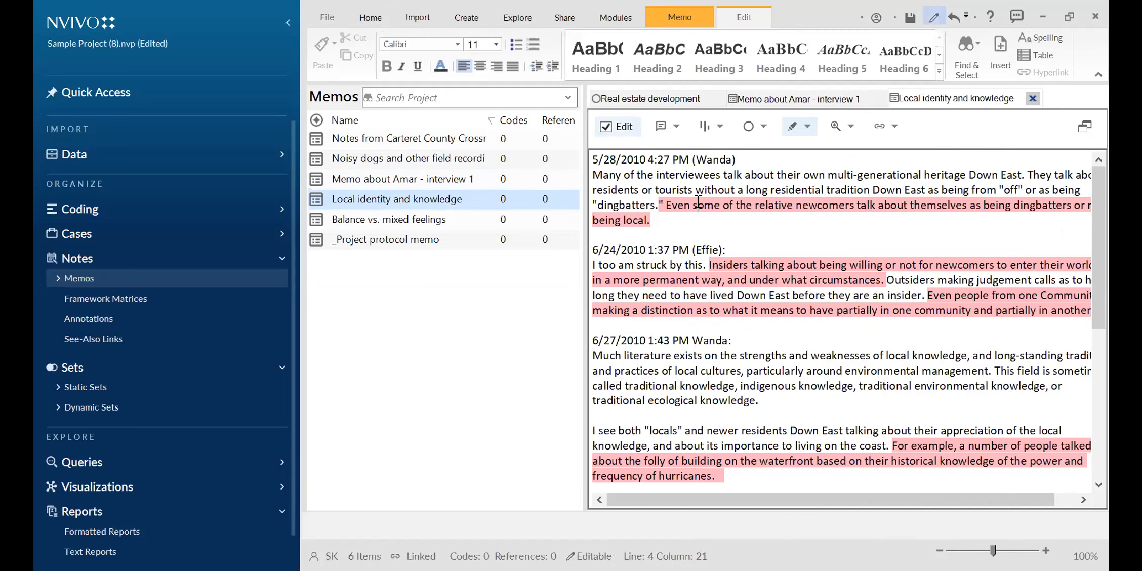
- Examine the link options available within the Local identity and knowledge memo
{"action": "right_click", "coordinate": [693, 203]}
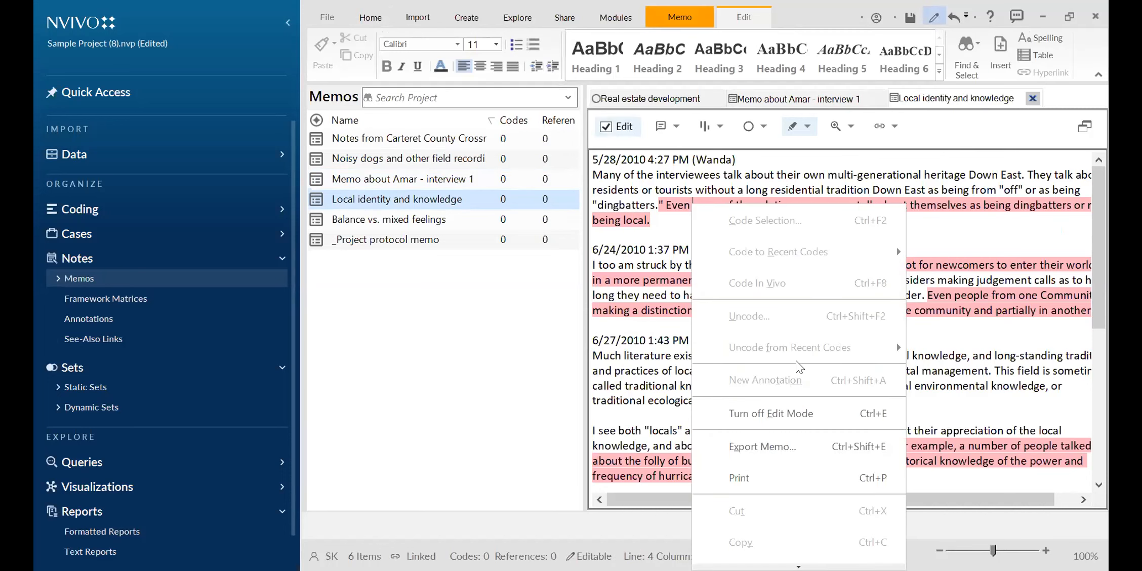
{"action": "scroll", "coordinate": [799, 550], "scroll_direction": "down", "scroll_amount": 3}
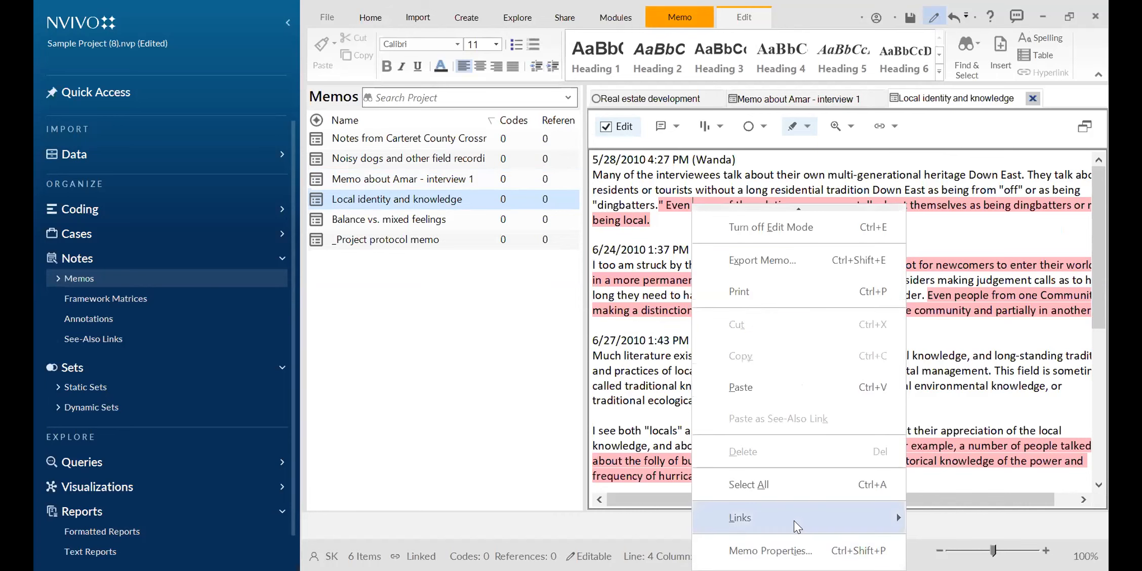
{"action": "mouse_move", "coordinate": [794, 520]}
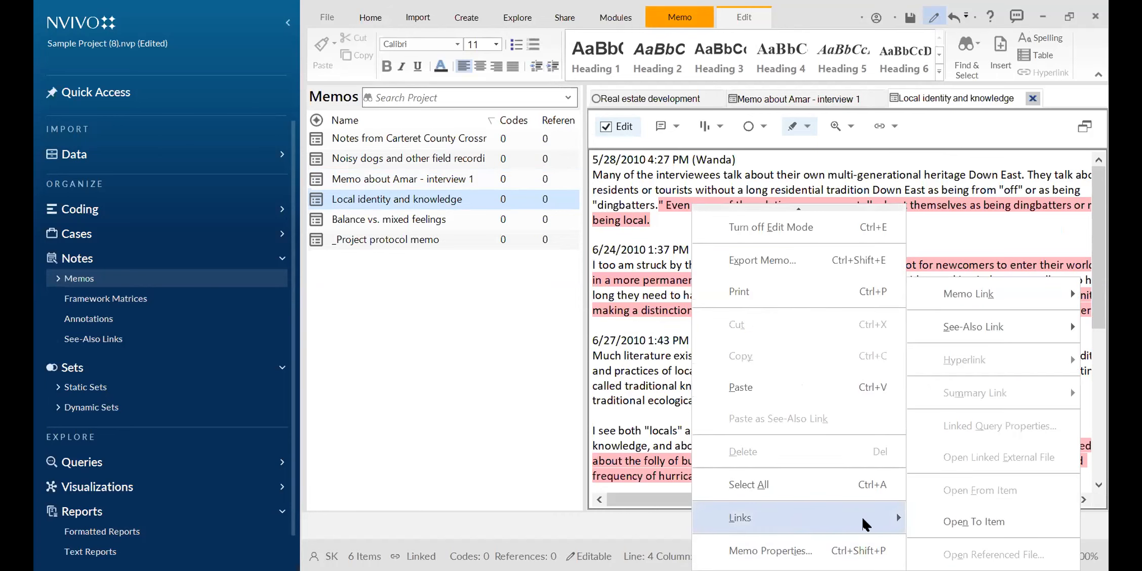
{"action": "left_click", "coordinate": [627, 339]}
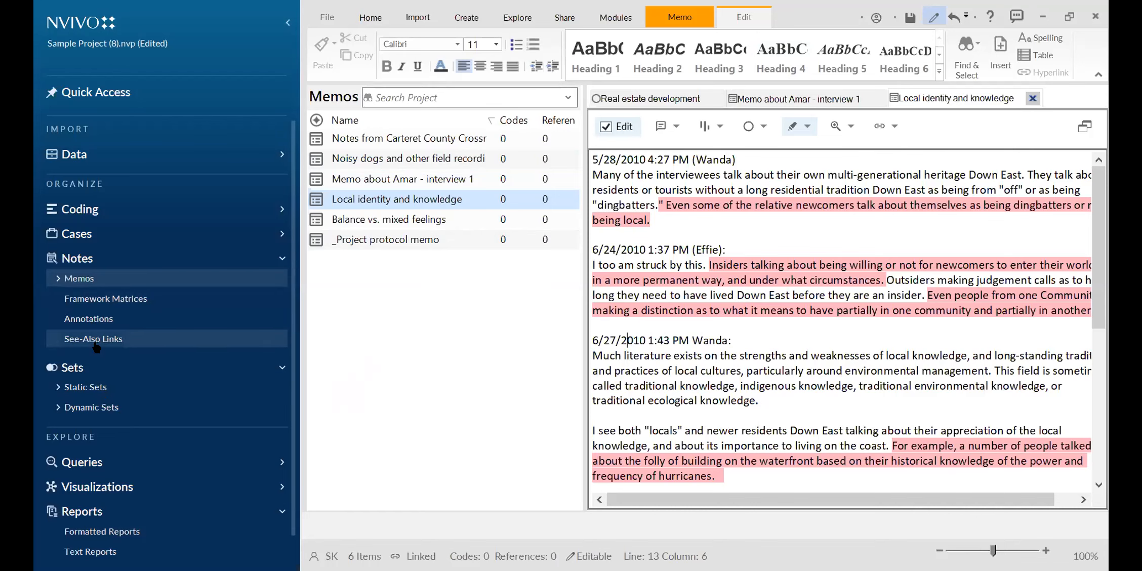
- Show the project's annotations and open the annotated interview document listed just before the Barrier island developed entry
{"action": "left_click", "coordinate": [91, 320]}
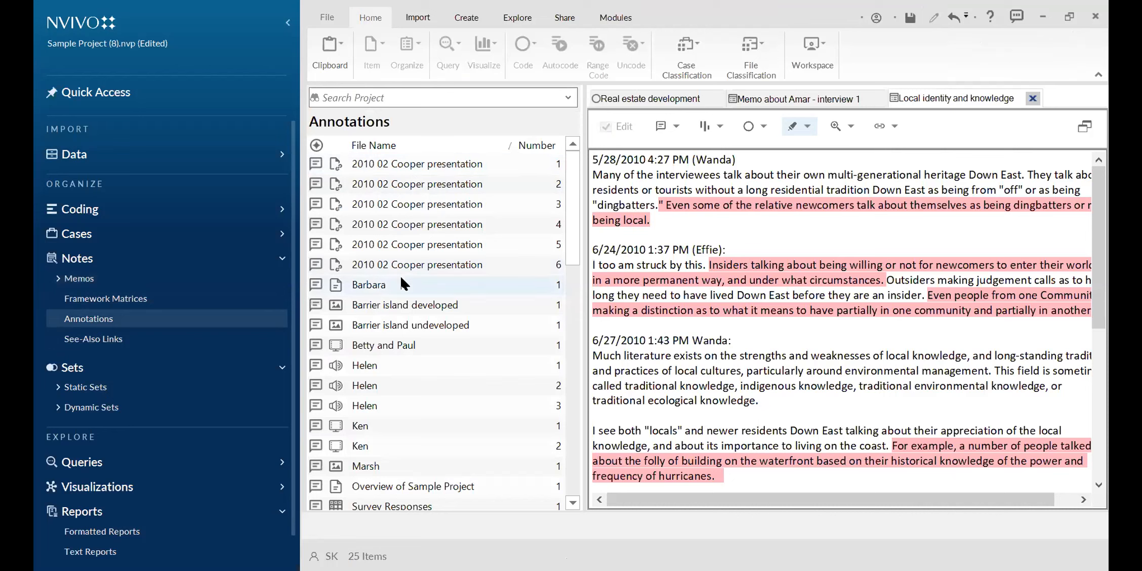
{"action": "scroll", "coordinate": [426, 292], "scroll_direction": "down", "scroll_amount": 1}
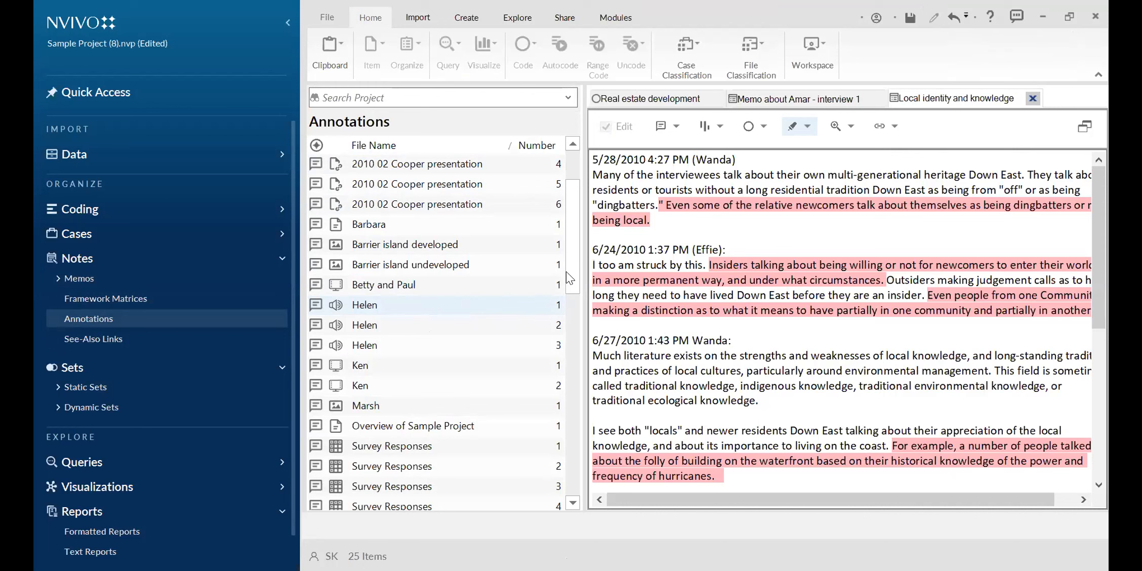
{"action": "scroll", "coordinate": [566, 271], "scroll_direction": "down", "scroll_amount": 2}
{"action": "scroll", "coordinate": [565, 193], "scroll_direction": "up", "scroll_amount": 3}
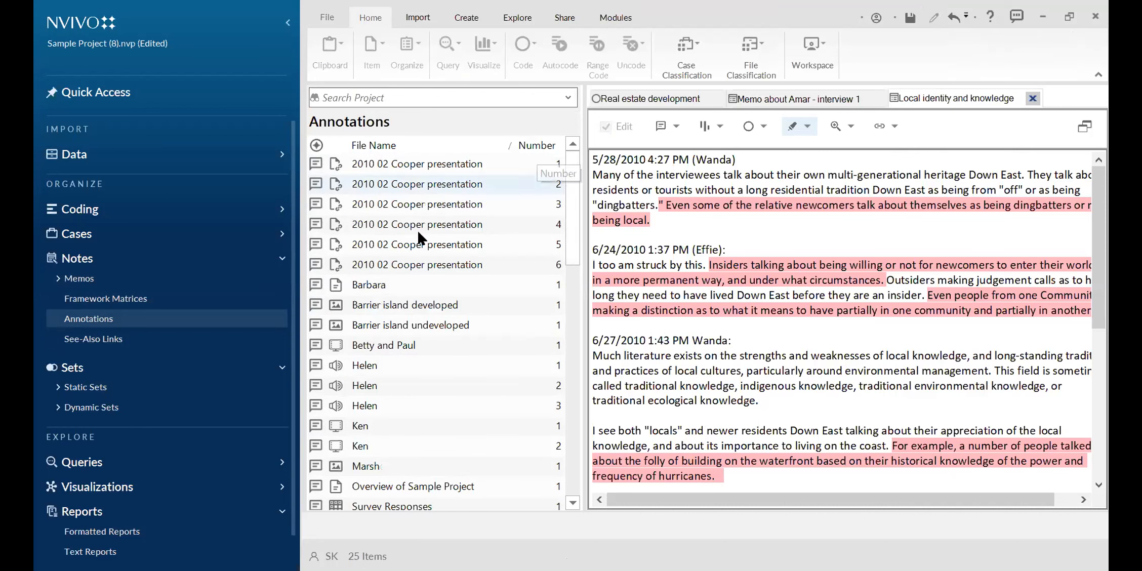
{"action": "left_click", "coordinate": [679, 355]}
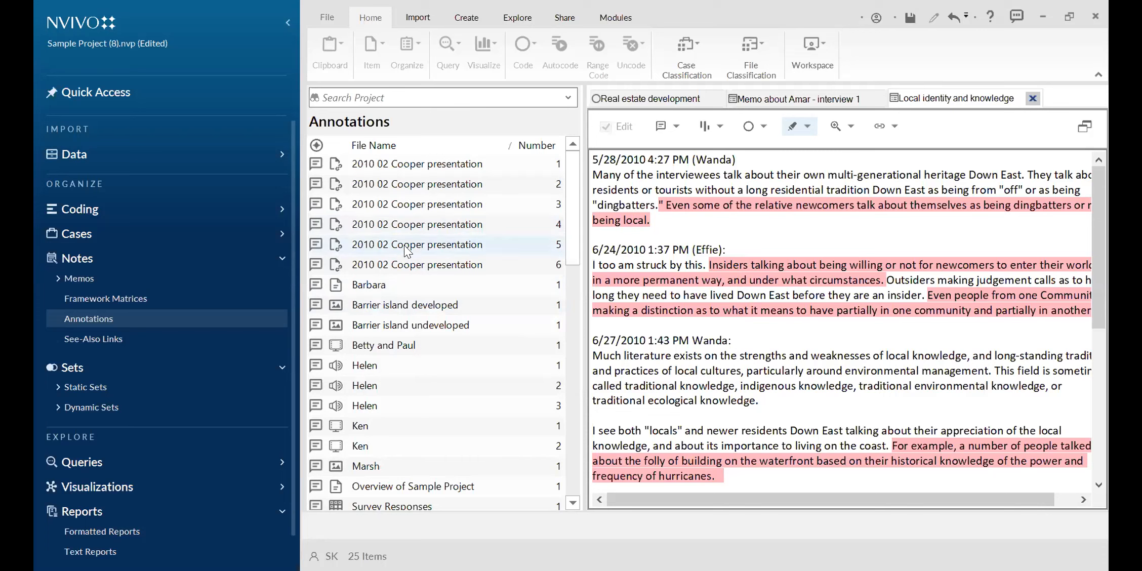
{"action": "left_click", "coordinate": [379, 465]}
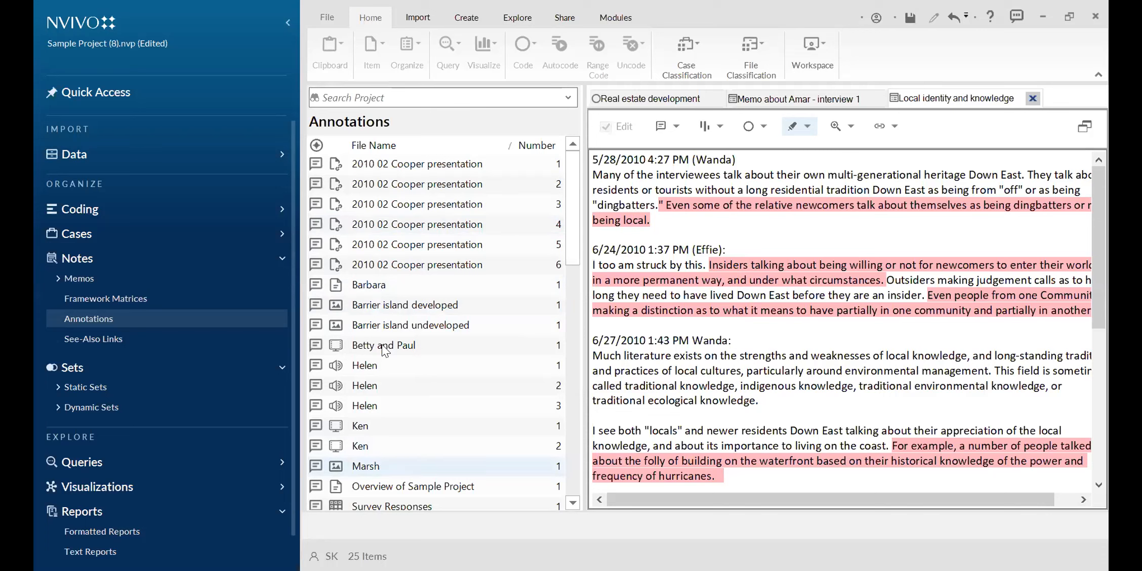
{"action": "left_click", "coordinate": [332, 166]}
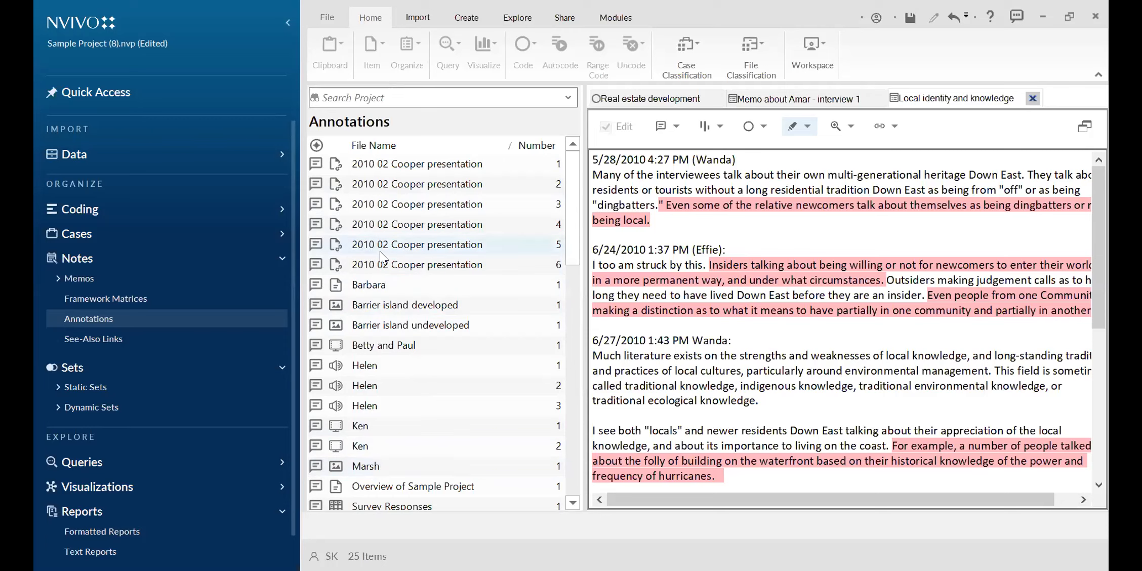
{"action": "double_click", "coordinate": [395, 281]}
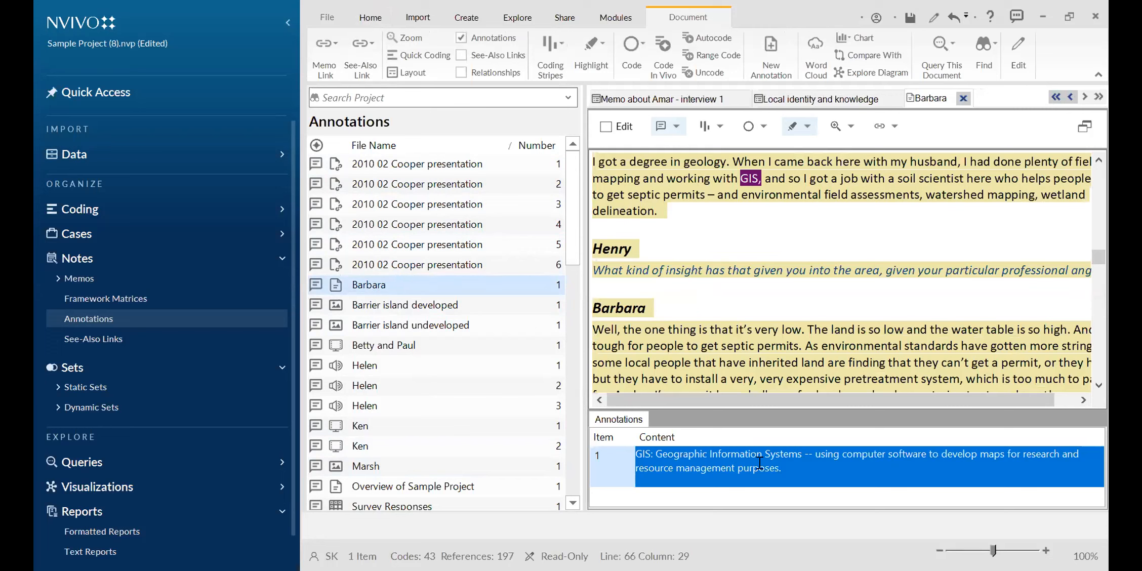
- Examine the annotation on the term GIS and the passage it belongs to in the open interview document
{"action": "left_click", "coordinate": [800, 462]}
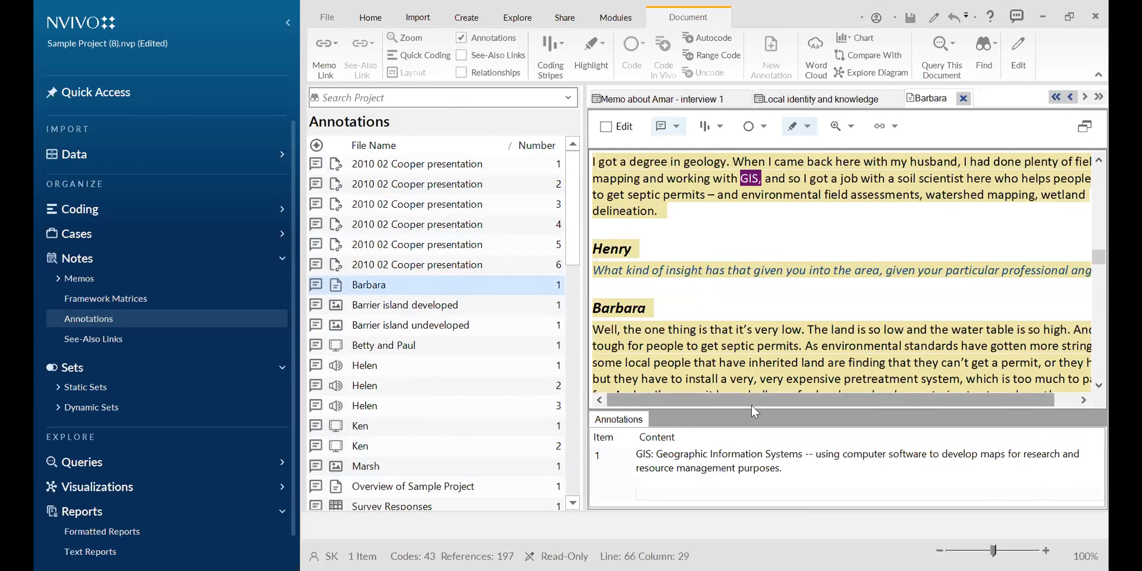
{"action": "left_click", "coordinate": [754, 300]}
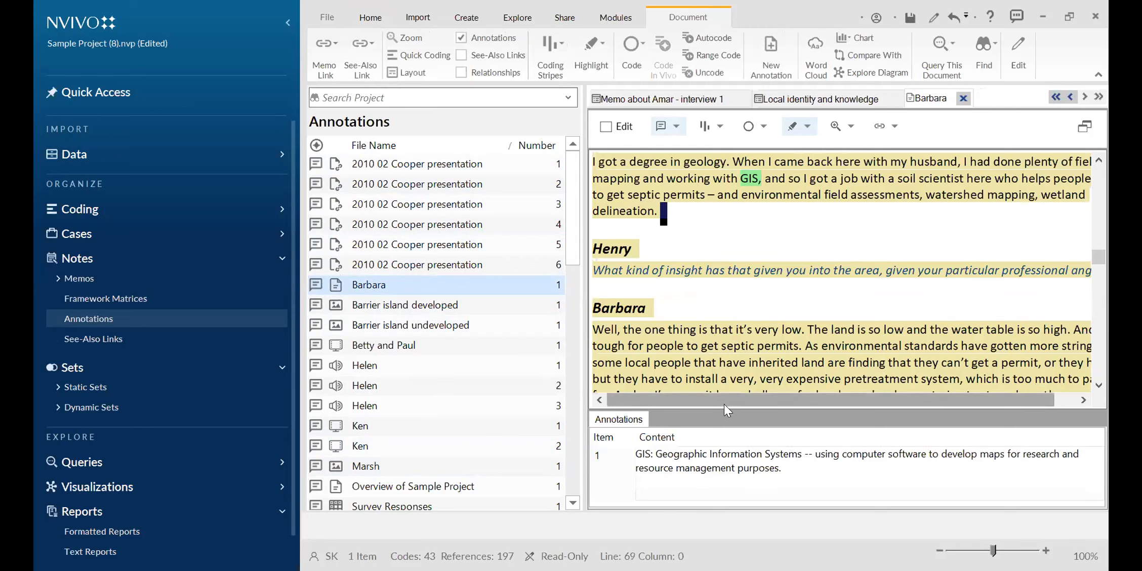
{"action": "key", "text": "Down"}
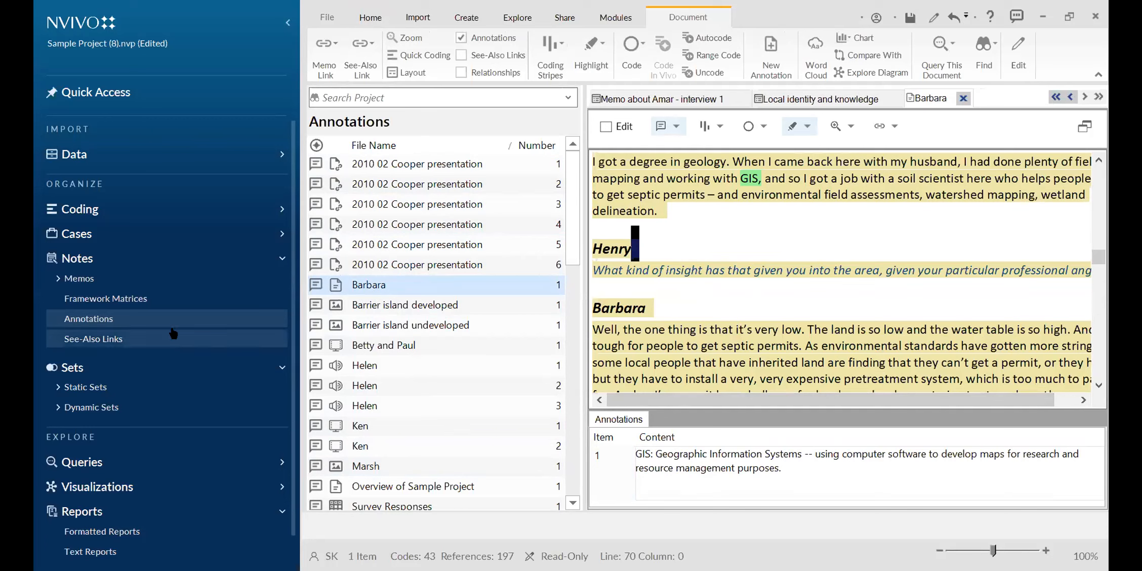
{"action": "left_click", "coordinate": [76, 259]}
{"action": "left_click", "coordinate": [76, 259]}
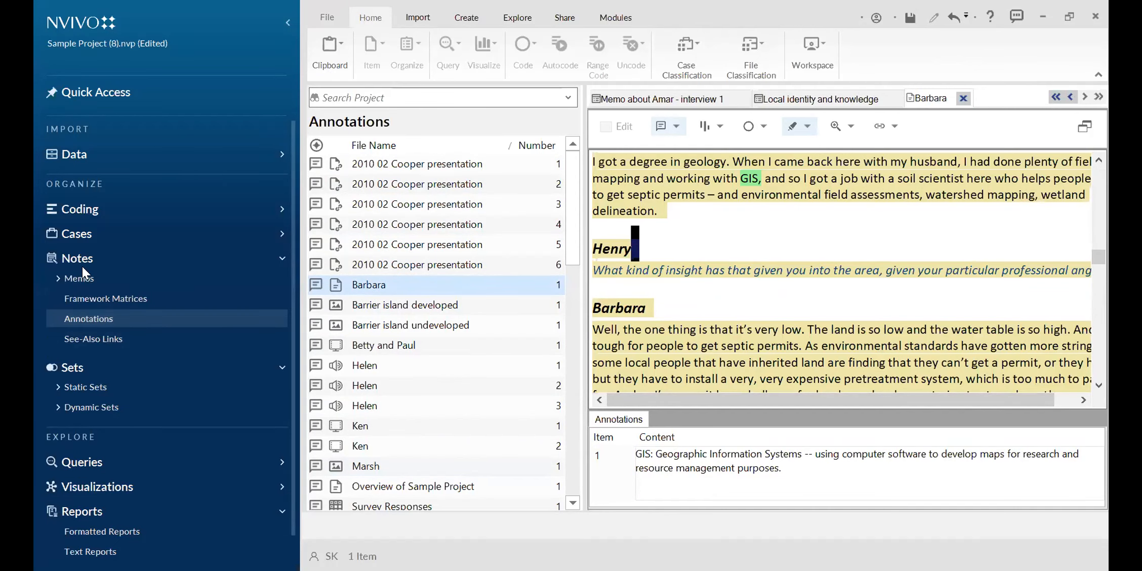
{"action": "left_click", "coordinate": [705, 362]}
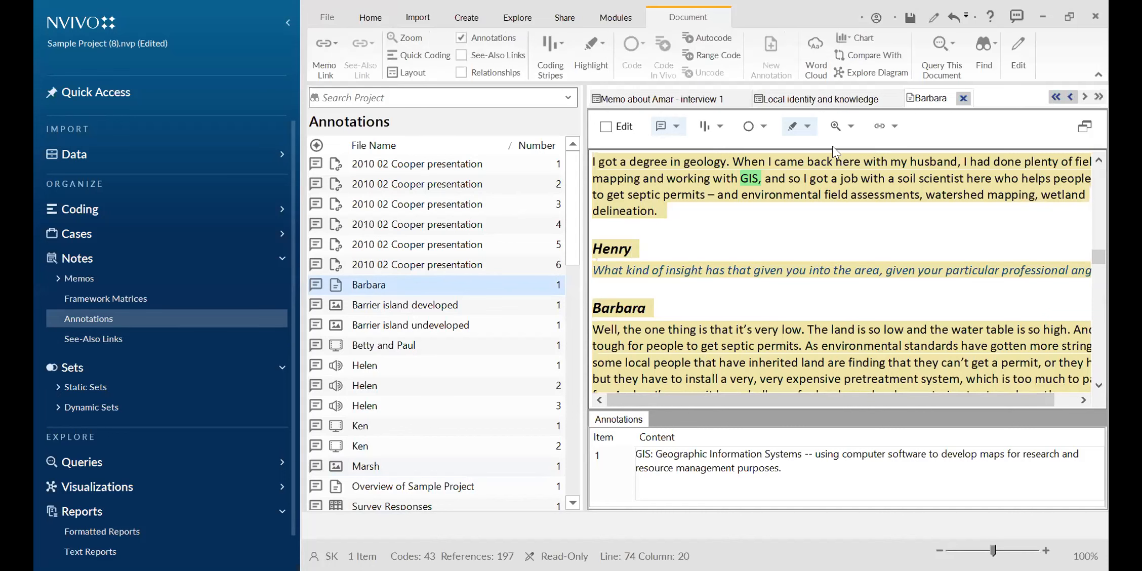
- Return to the Local identity and knowledge memo, select the 6/27/2010 paragraph beginning "Much literature exists" and examine its see-also link options
{"action": "left_click", "coordinate": [822, 99]}
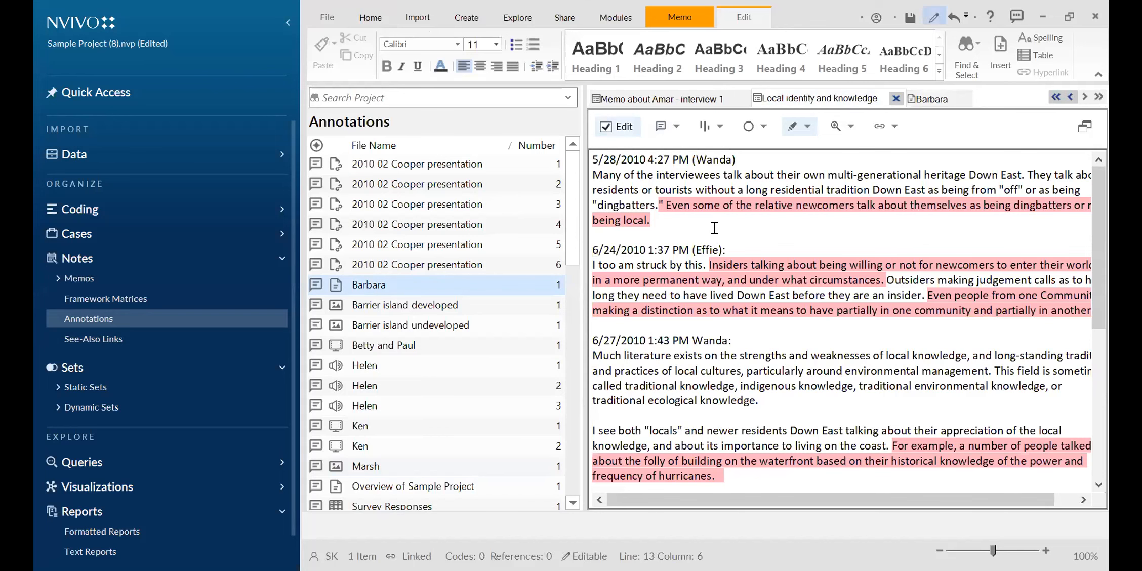
{"action": "scroll", "coordinate": [642, 273], "scroll_direction": "down", "scroll_amount": 2}
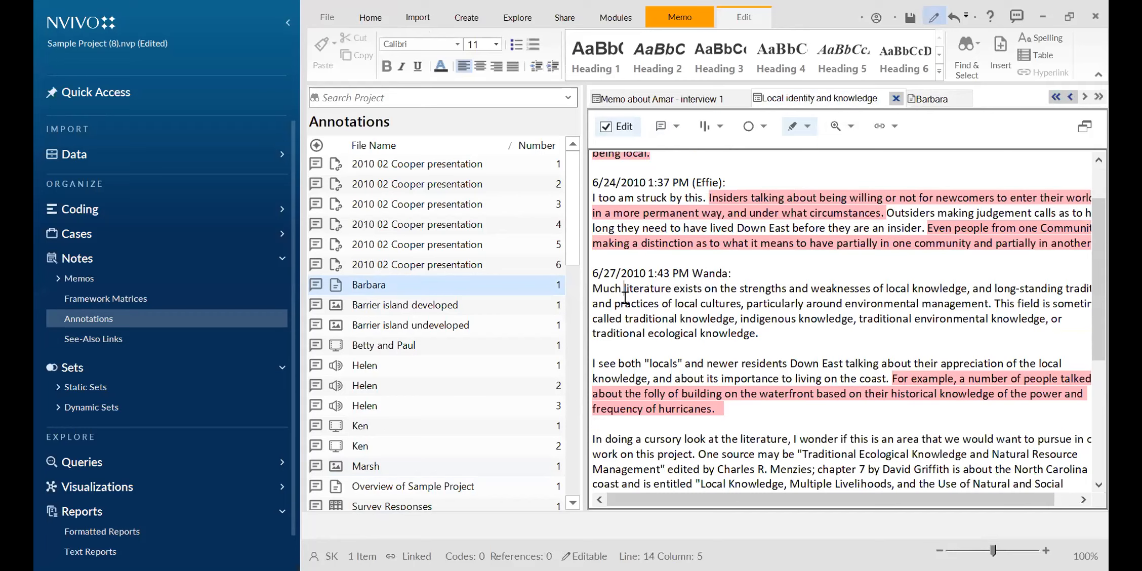
{"action": "left_click_drag", "start_coordinate": [593, 287], "coordinate": [970, 288]}
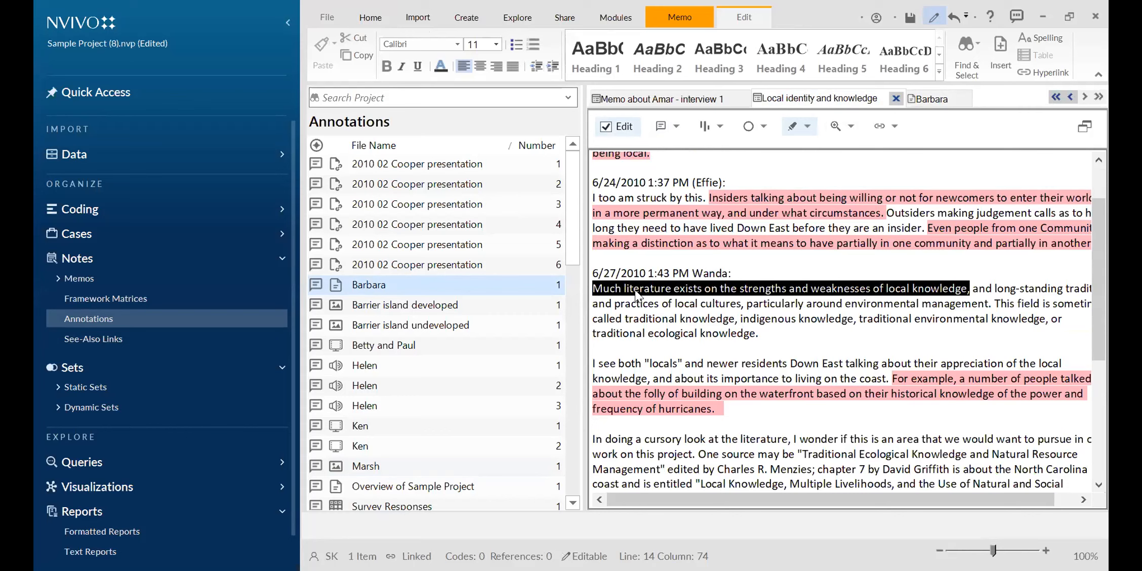
{"action": "left_click", "coordinate": [621, 303]}
{"action": "left_click_drag", "start_coordinate": [594, 288], "coordinate": [769, 332]}
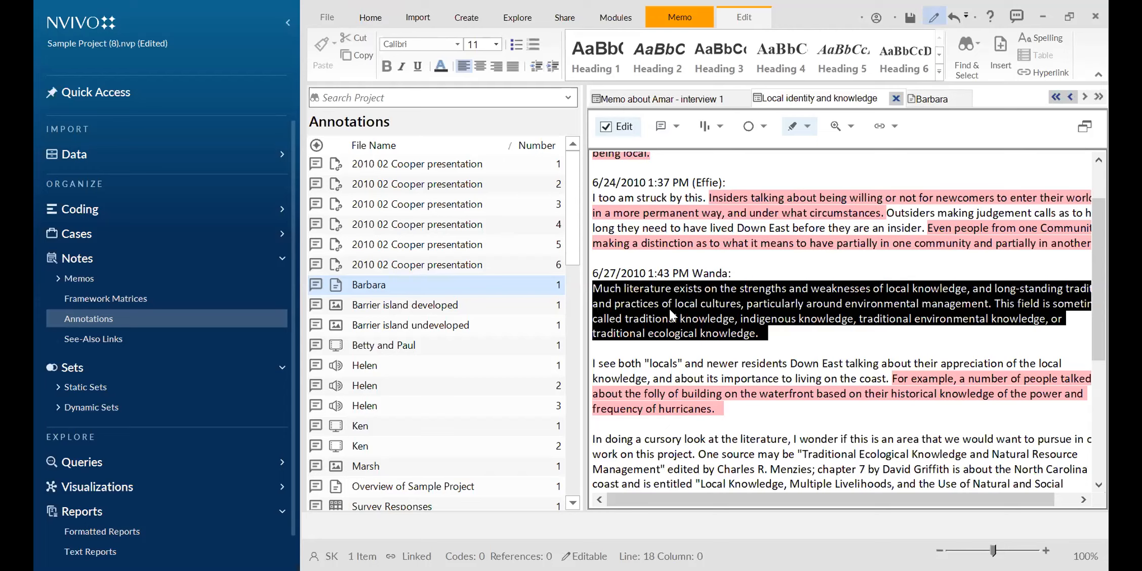
{"action": "left_click", "coordinate": [893, 126]}
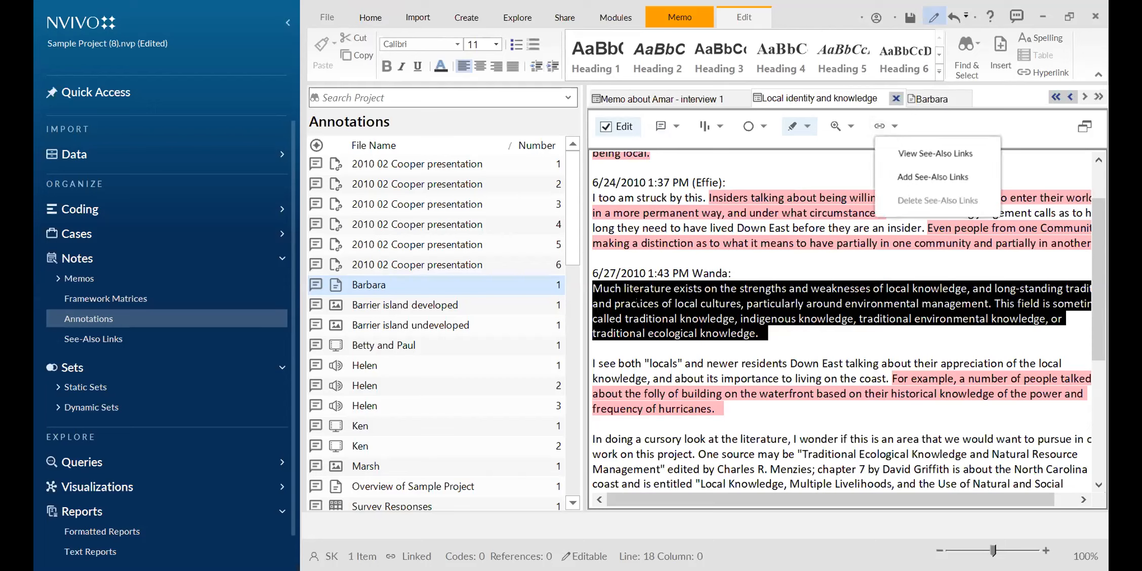
{"action": "left_click", "coordinate": [624, 290]}
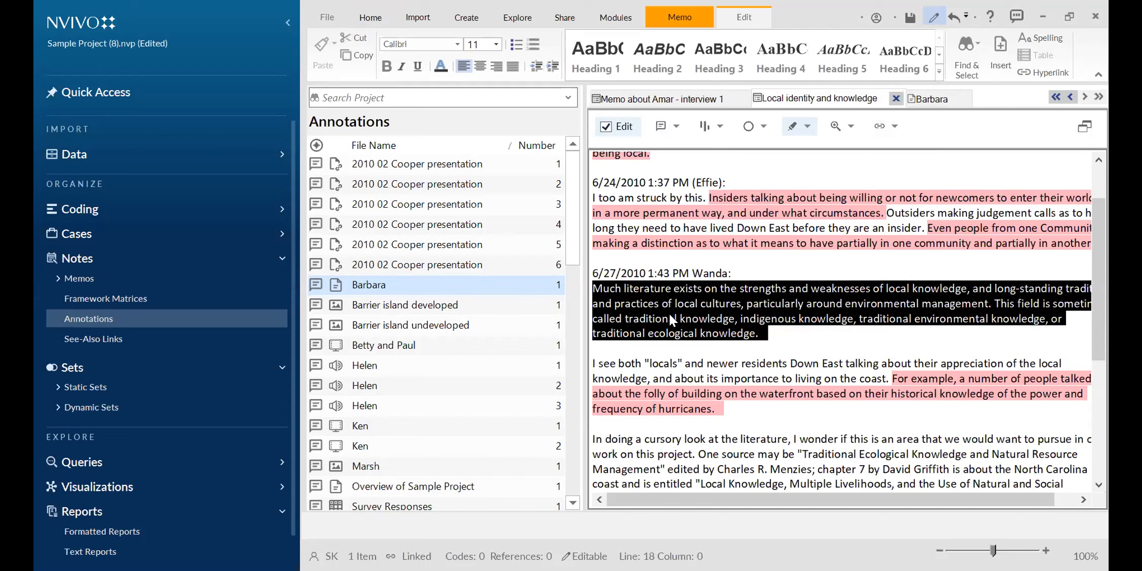
- Create a see-also link from the memo paragraph beginning "Much literature exists" to the existing Literature file Analyzing Estuarine Shoreline Change
{"action": "left_click", "coordinate": [633, 289]}
{"action": "left_click_drag", "start_coordinate": [597, 288], "coordinate": [768, 333]}
{"action": "right_click", "coordinate": [663, 314]}
{"action": "mouse_move", "coordinate": [769, 311]}
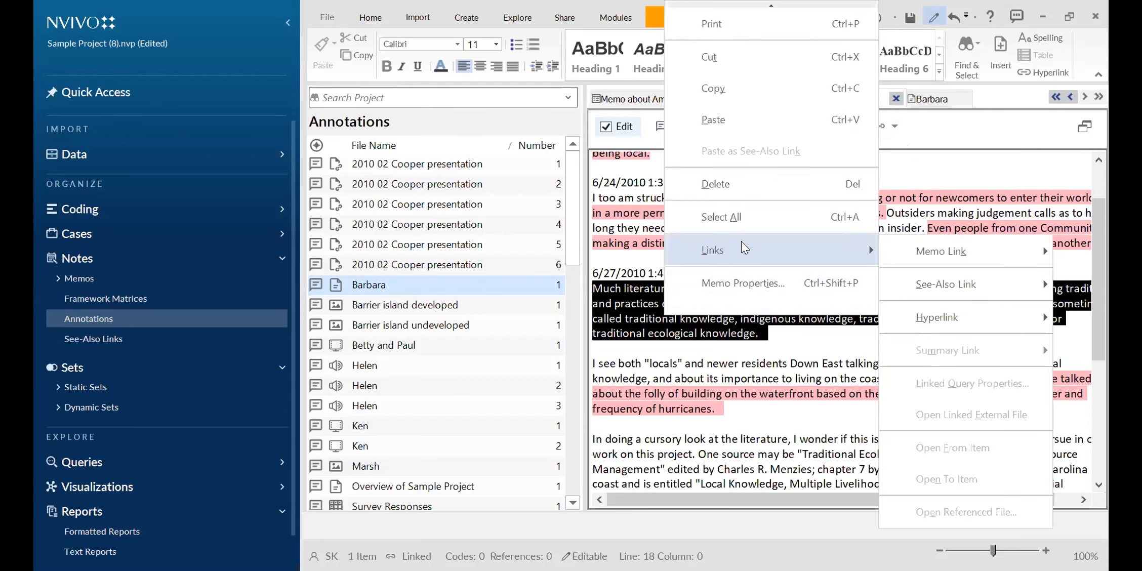
{"action": "mouse_move", "coordinate": [744, 253]}
{"action": "mouse_move", "coordinate": [976, 275]}
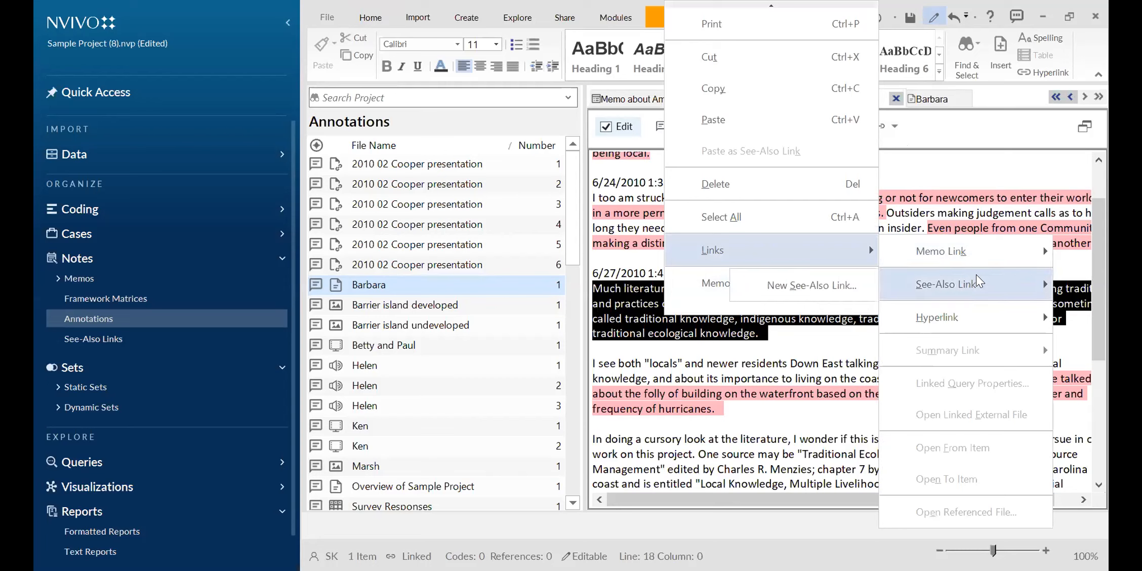
{"action": "left_click", "coordinate": [796, 291]}
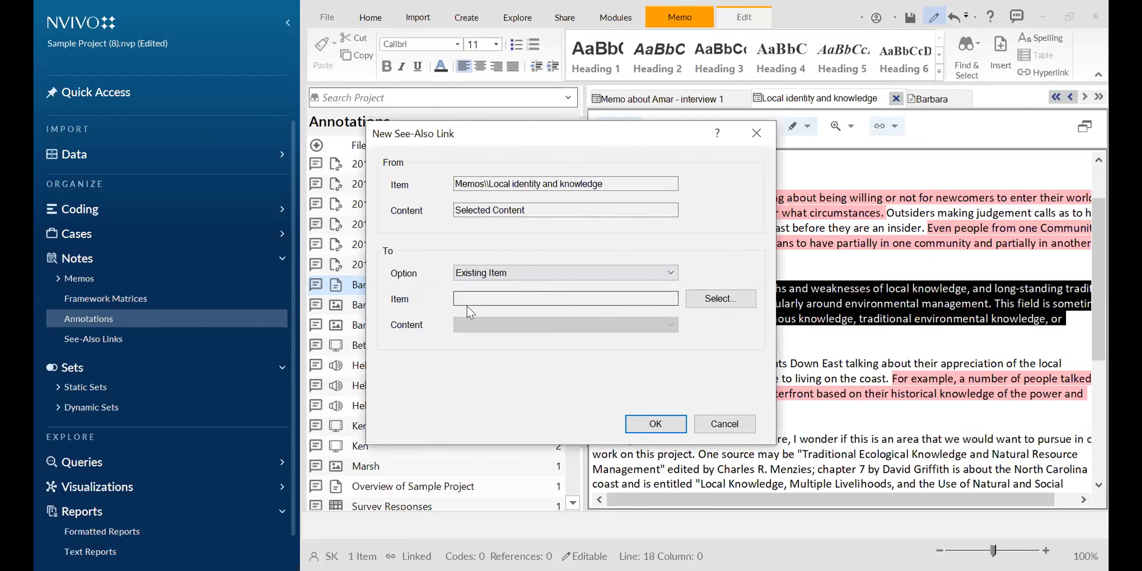
{"action": "left_click", "coordinate": [527, 272]}
{"action": "left_click", "coordinate": [697, 299]}
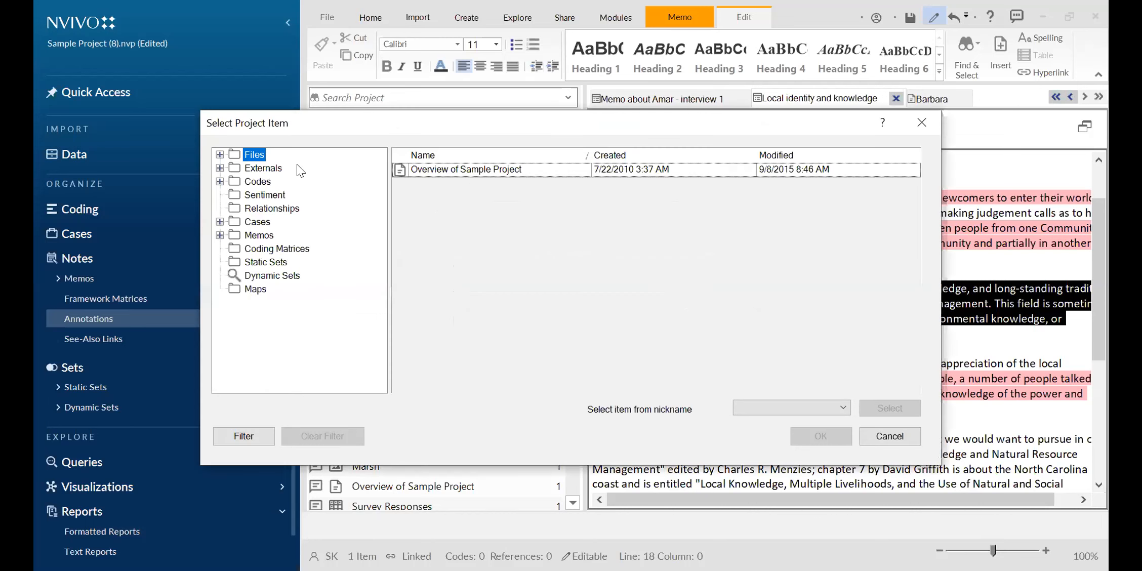
{"action": "left_click", "coordinate": [220, 155]}
{"action": "left_click", "coordinate": [279, 195]}
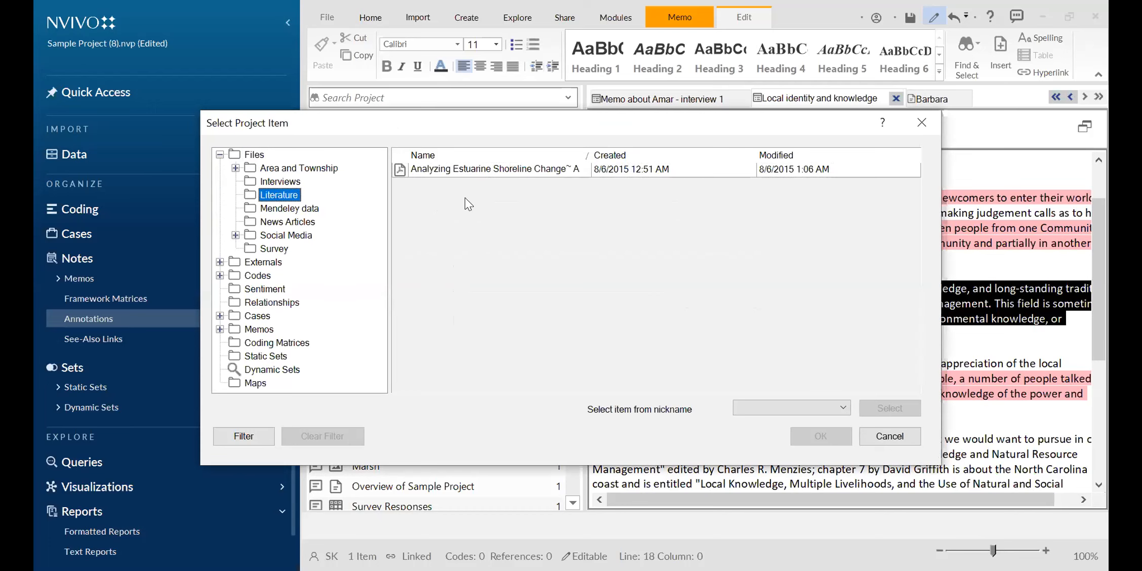
{"action": "left_click", "coordinate": [457, 172]}
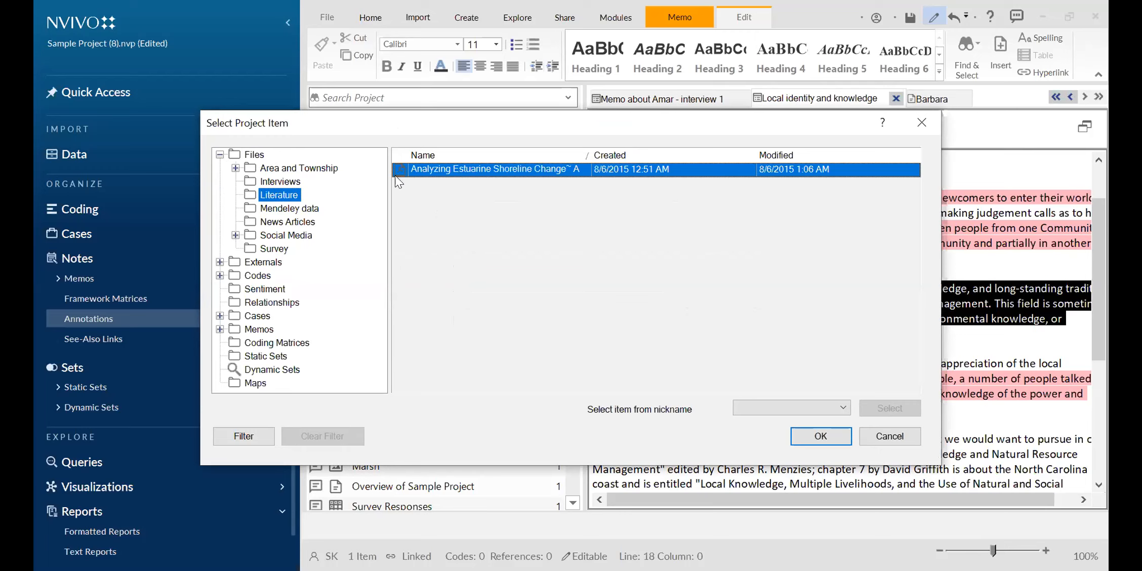
{"action": "left_click", "coordinate": [813, 435]}
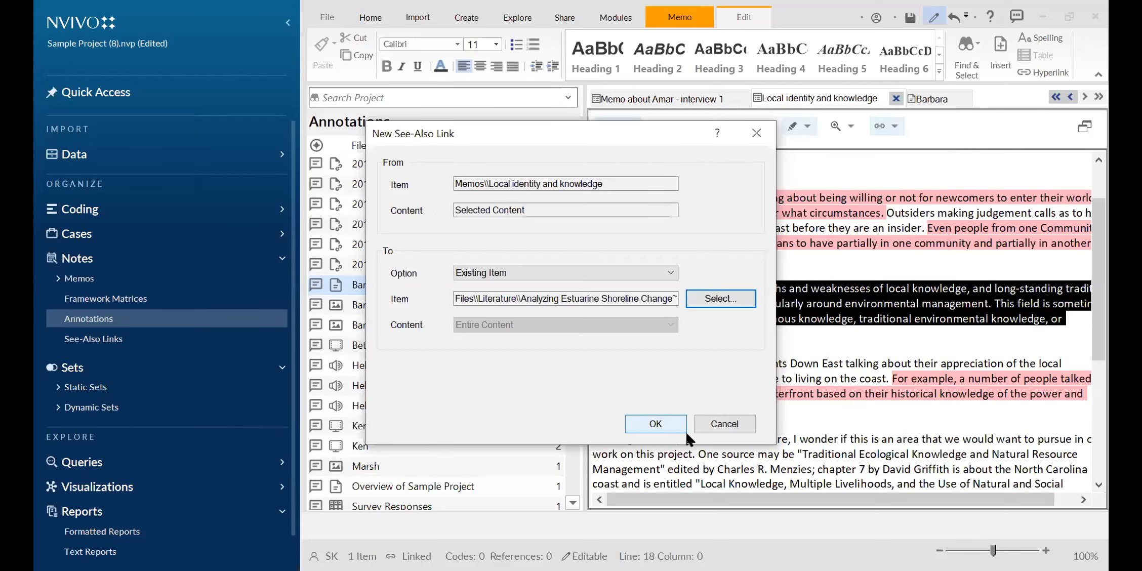
{"action": "left_click", "coordinate": [678, 429]}
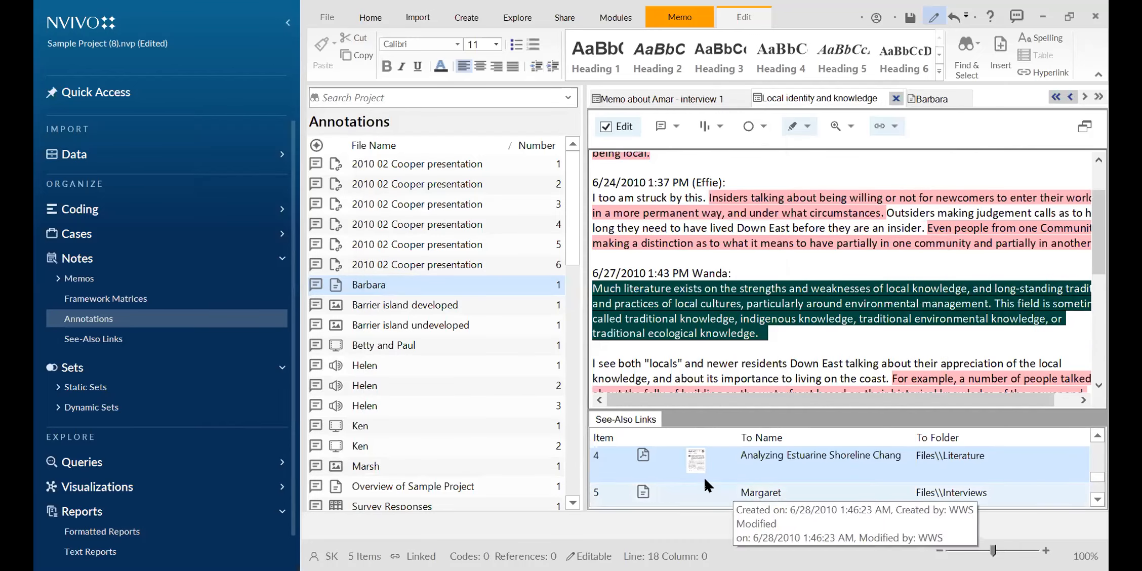
- Open the Analyzing Estuarine Shoreline Change article through the memo's see-also link and skim it up to the Calculating Shoreline Change section
{"action": "left_click", "coordinate": [781, 328]}
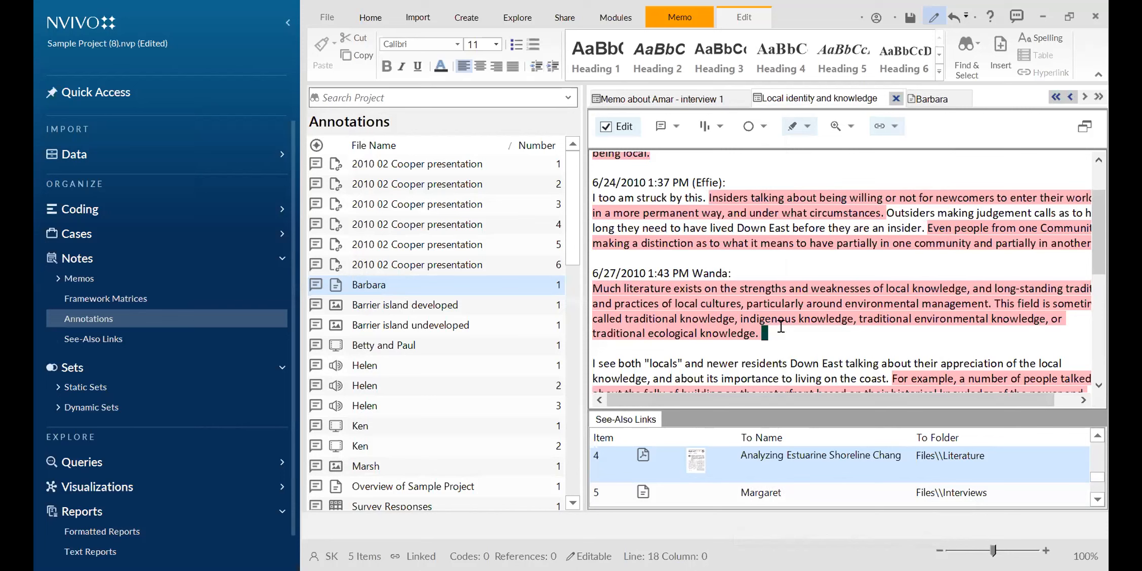
{"action": "left_click_drag", "start_coordinate": [593, 288], "coordinate": [767, 334]}
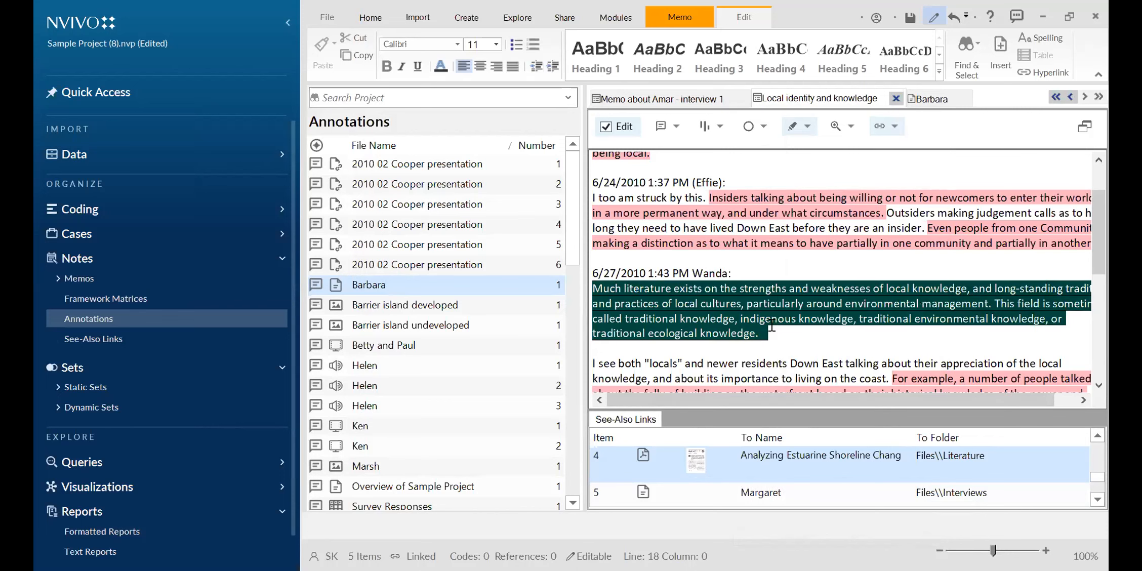
{"action": "left_click", "coordinate": [767, 455]}
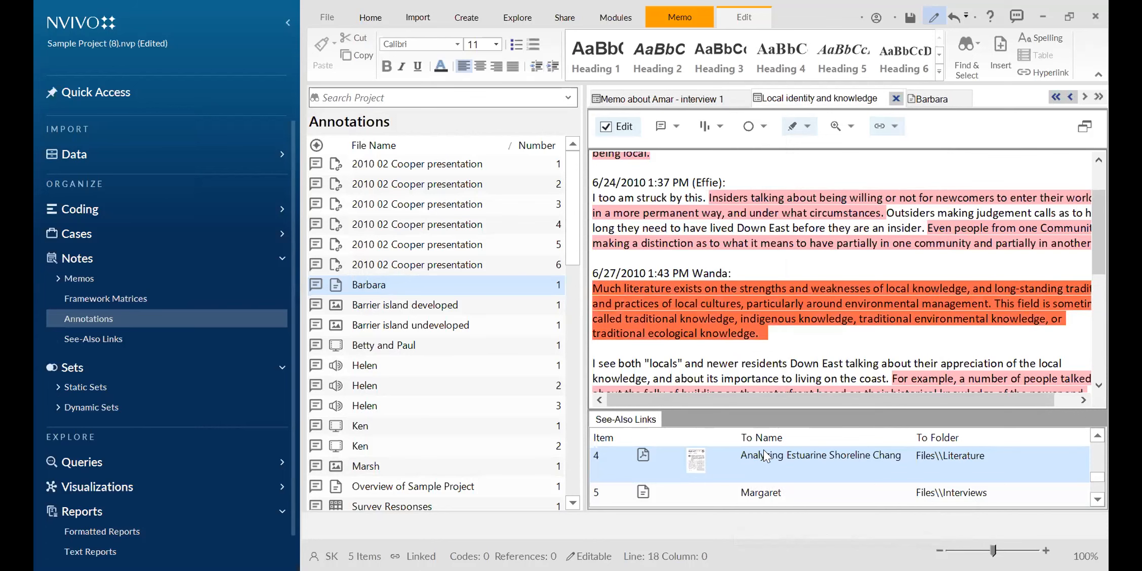
{"action": "double_click", "coordinate": [758, 449]}
{"action": "scroll", "coordinate": [787, 329], "scroll_direction": "down", "scroll_amount": 10}
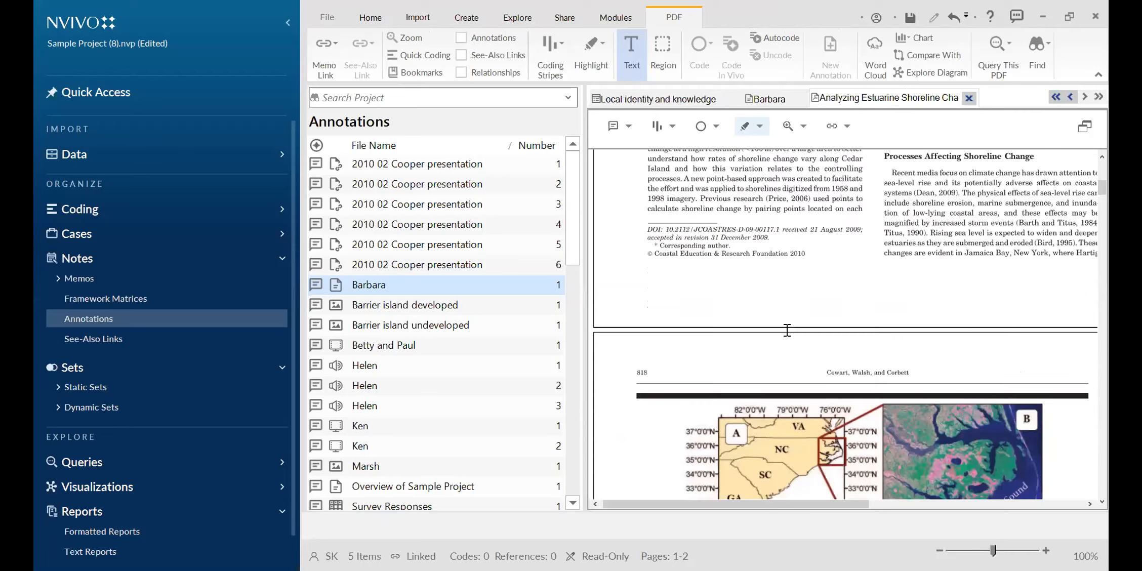
{"action": "scroll", "coordinate": [788, 333], "scroll_direction": "down", "scroll_amount": 5}
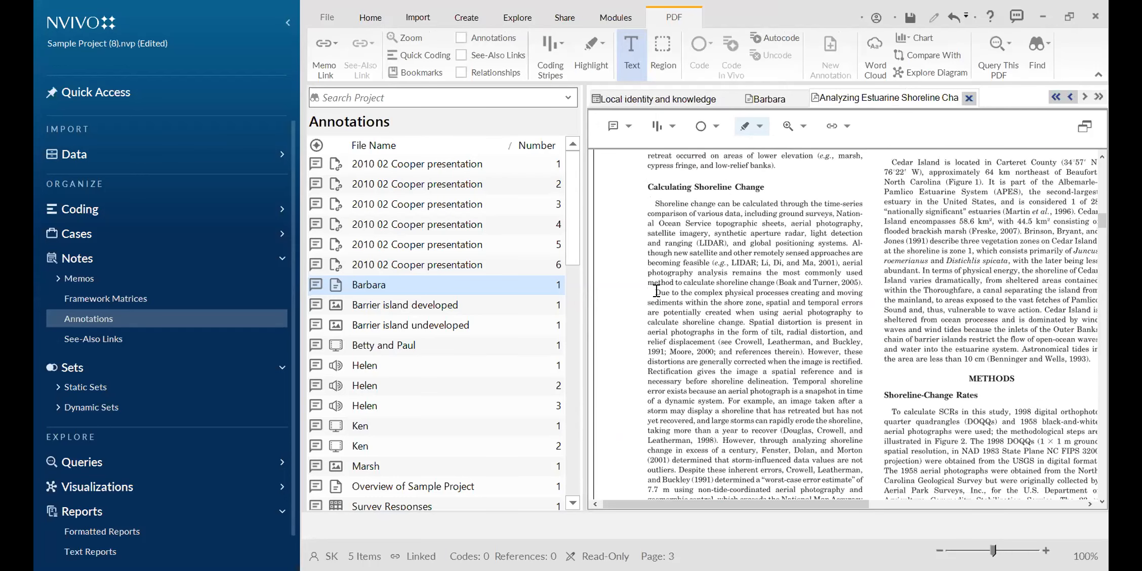
{"action": "scroll", "coordinate": [785, 339], "scroll_direction": "down", "scroll_amount": 3}
{"action": "left_click_drag", "start_coordinate": [655, 292], "coordinate": [785, 344]}
{"action": "left_click", "coordinate": [759, 385]}
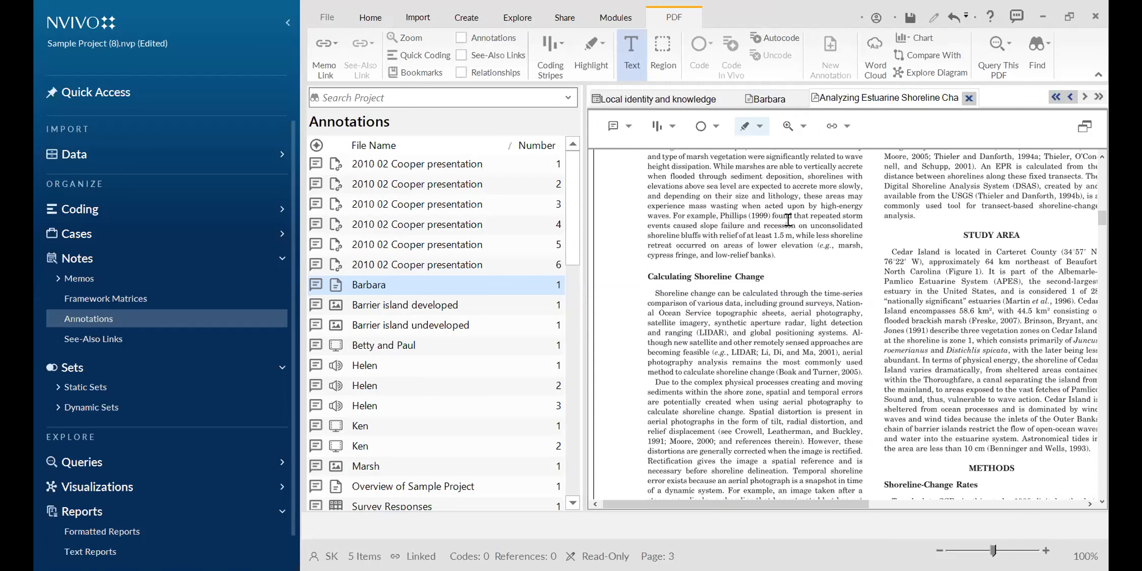
- Return to the Local identity and knowledge memo, shrink the area listing its see-also links and examine the linked paragraphs
{"action": "left_click", "coordinate": [651, 99]}
{"action": "left_click", "coordinate": [781, 339]}
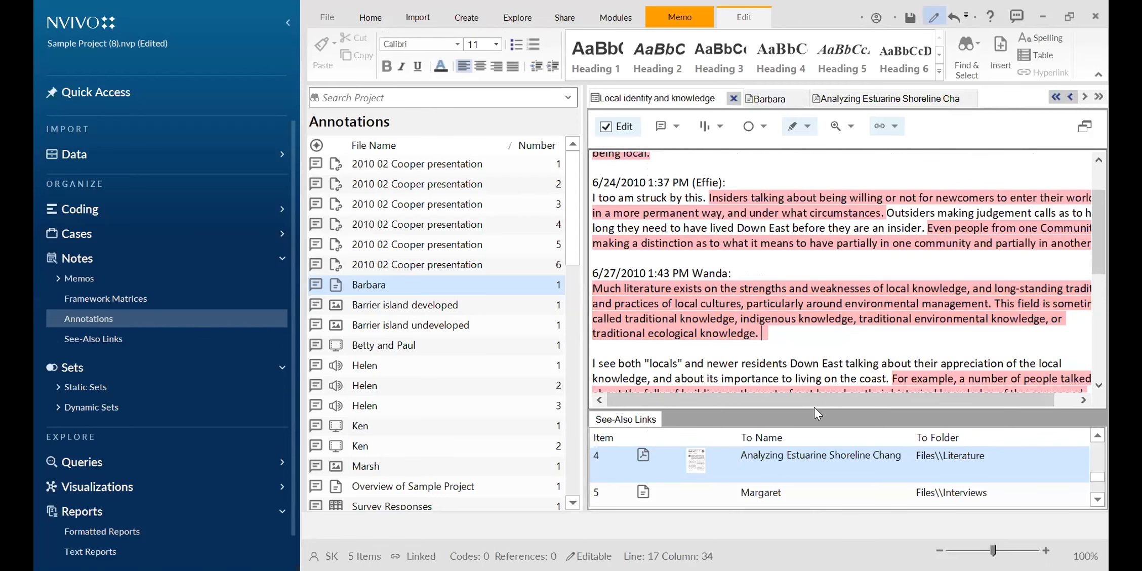
{"action": "left_click_drag", "start_coordinate": [813, 407], "coordinate": [814, 471]}
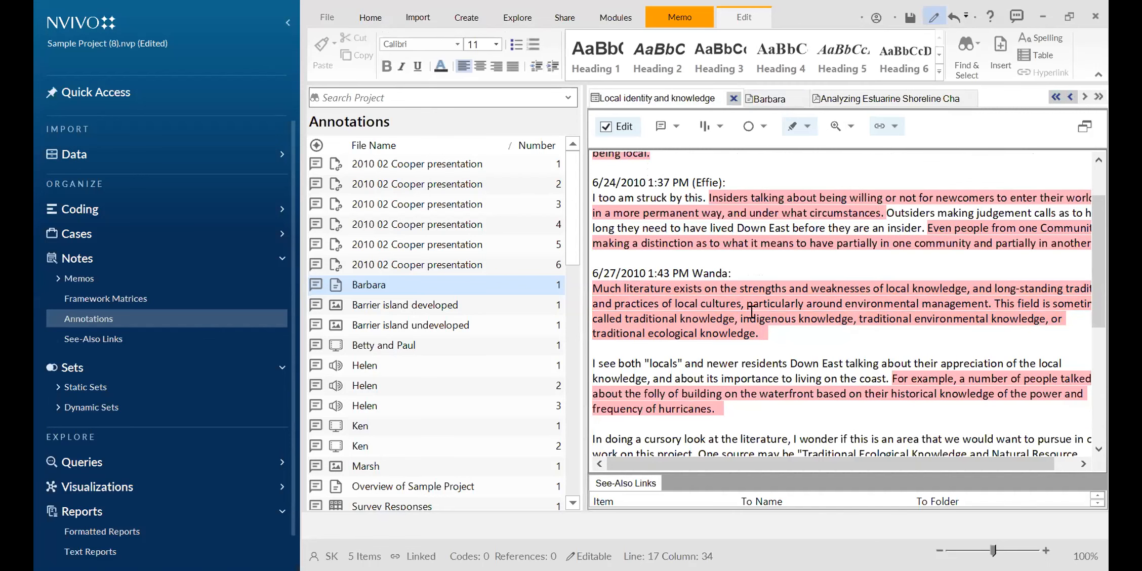
{"action": "left_click", "coordinate": [593, 286]}
{"action": "left_click_drag", "start_coordinate": [592, 286], "coordinate": [780, 333]}
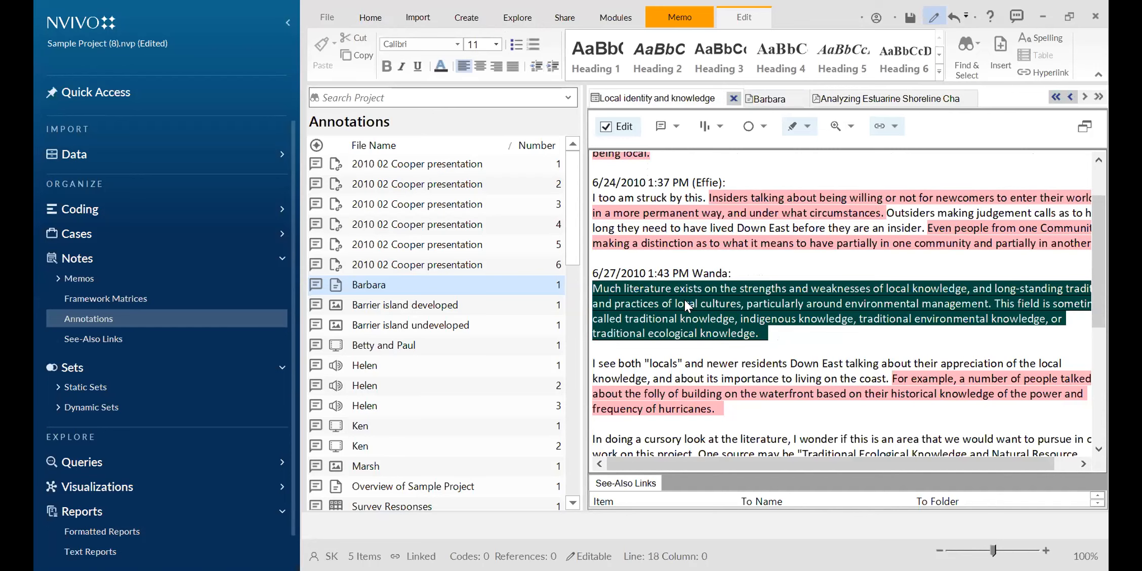
{"action": "left_click", "coordinate": [715, 303]}
{"action": "scroll", "coordinate": [678, 314], "scroll_direction": "down", "scroll_amount": 2}
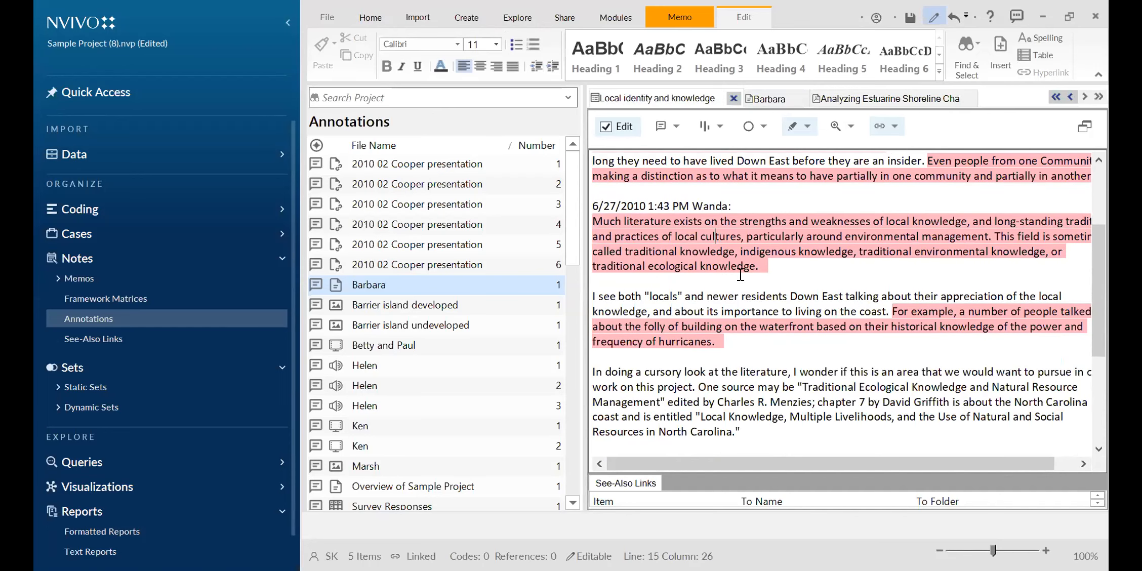
{"action": "left_click", "coordinate": [640, 294]}
- List the project's see-also links, look through them to the end, and collapse the Notes and Sets groups
{"action": "left_click", "coordinate": [103, 339]}
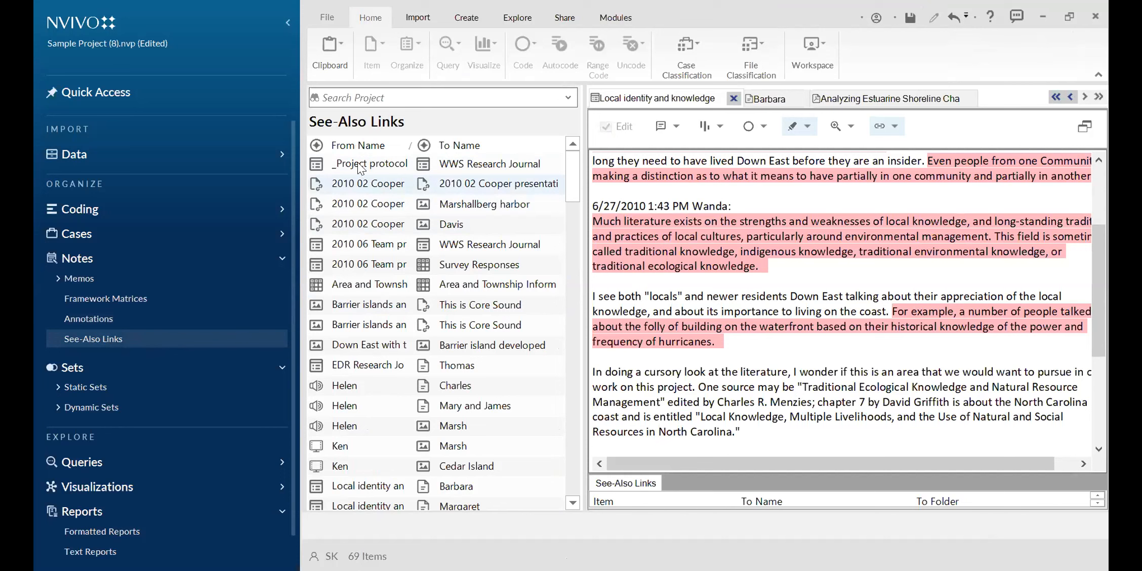
{"action": "scroll", "coordinate": [377, 253], "scroll_direction": "down", "scroll_amount": 6}
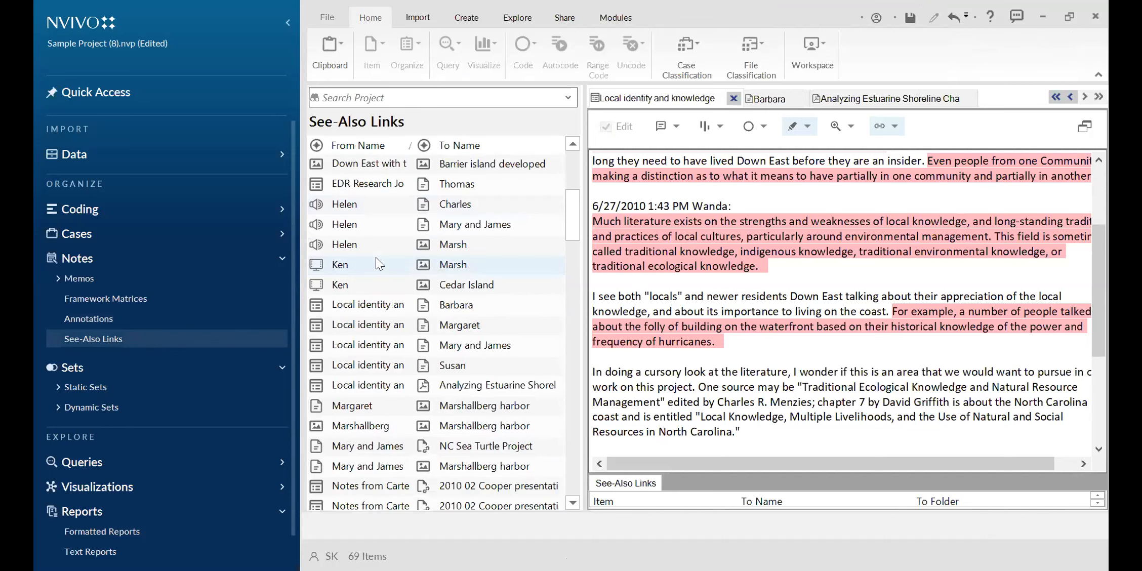
{"action": "scroll", "coordinate": [424, 224], "scroll_direction": "down", "scroll_amount": 1}
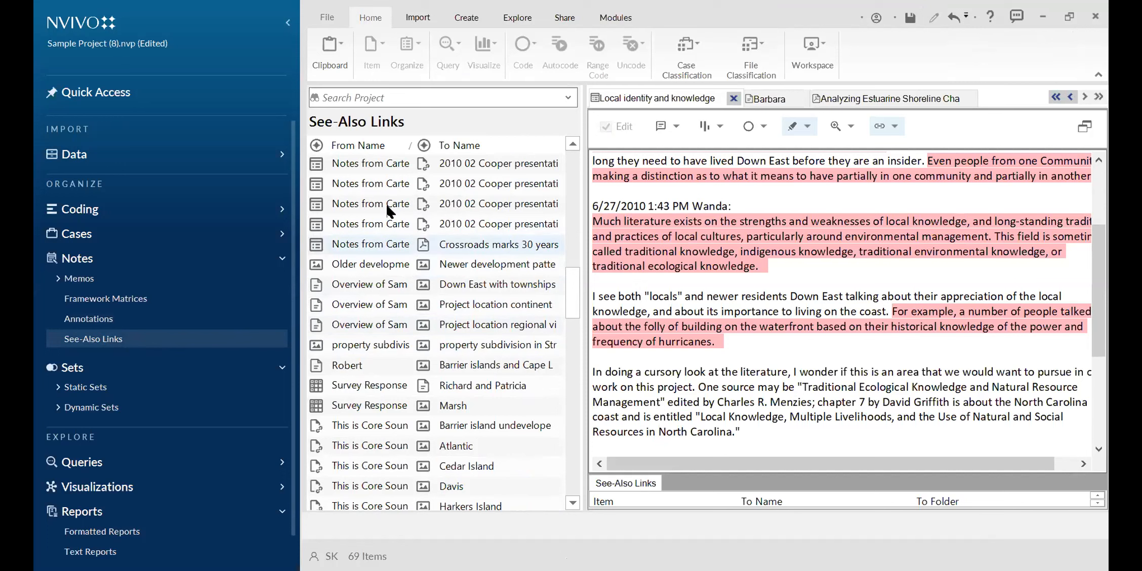
{"action": "scroll", "coordinate": [388, 337], "scroll_direction": "down", "scroll_amount": 8}
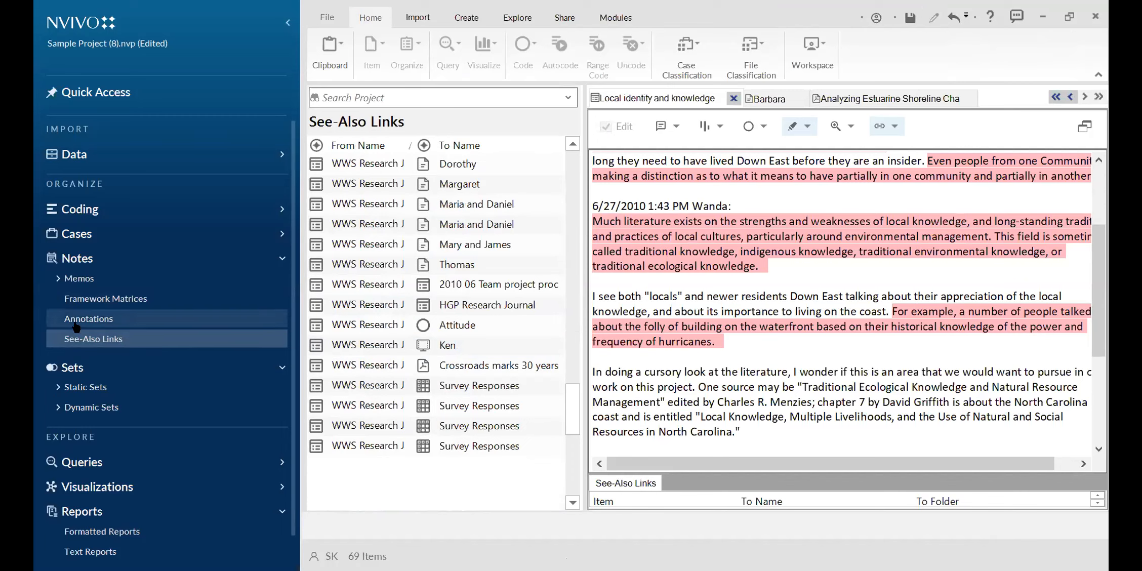
{"action": "left_click", "coordinate": [76, 265]}
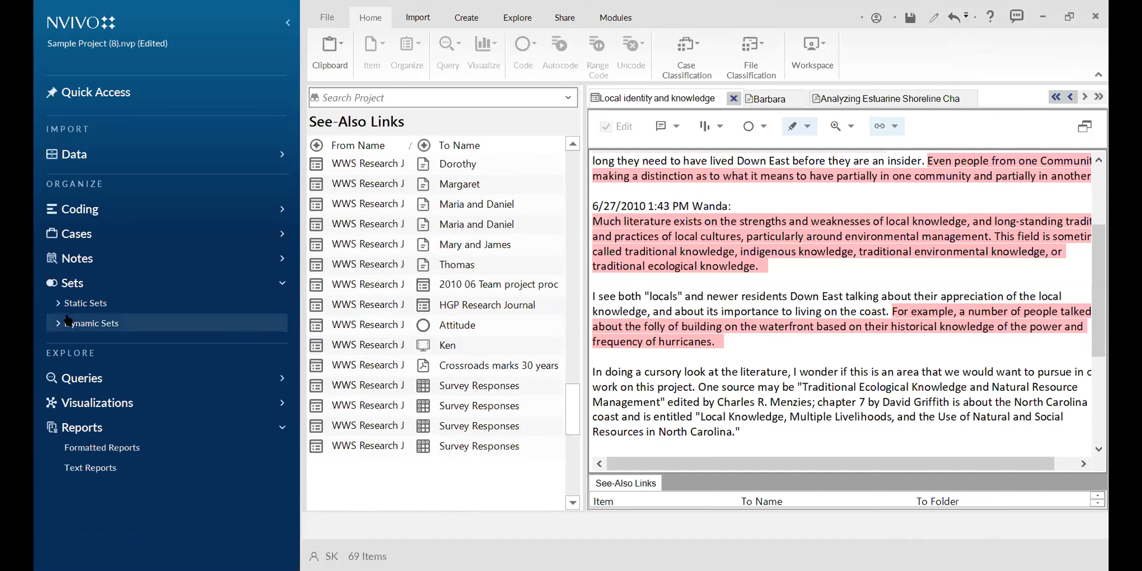
{"action": "left_click", "coordinate": [77, 286]}
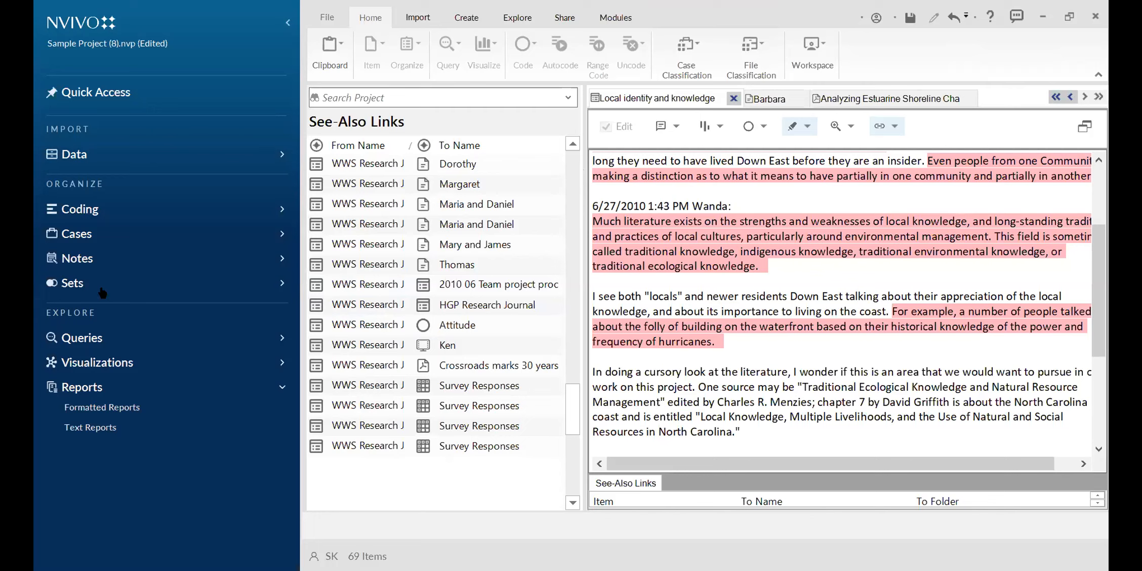
- List the members of the Community codes static set and widen the list so the full case paths are readable
{"action": "left_click", "coordinate": [74, 283]}
{"action": "left_click", "coordinate": [104, 306]}
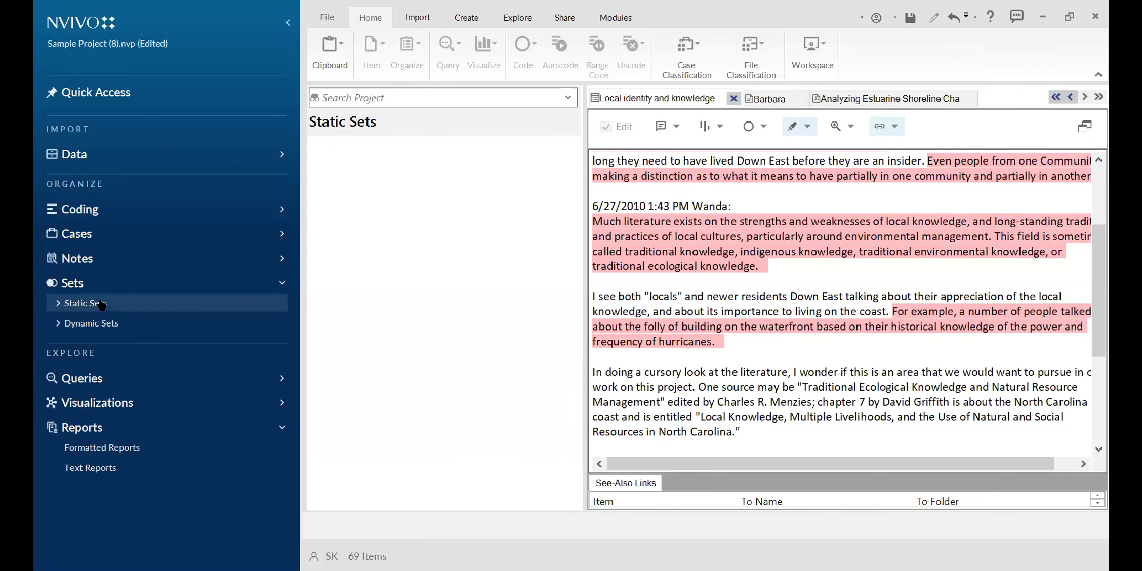
{"action": "left_click", "coordinate": [59, 303]}
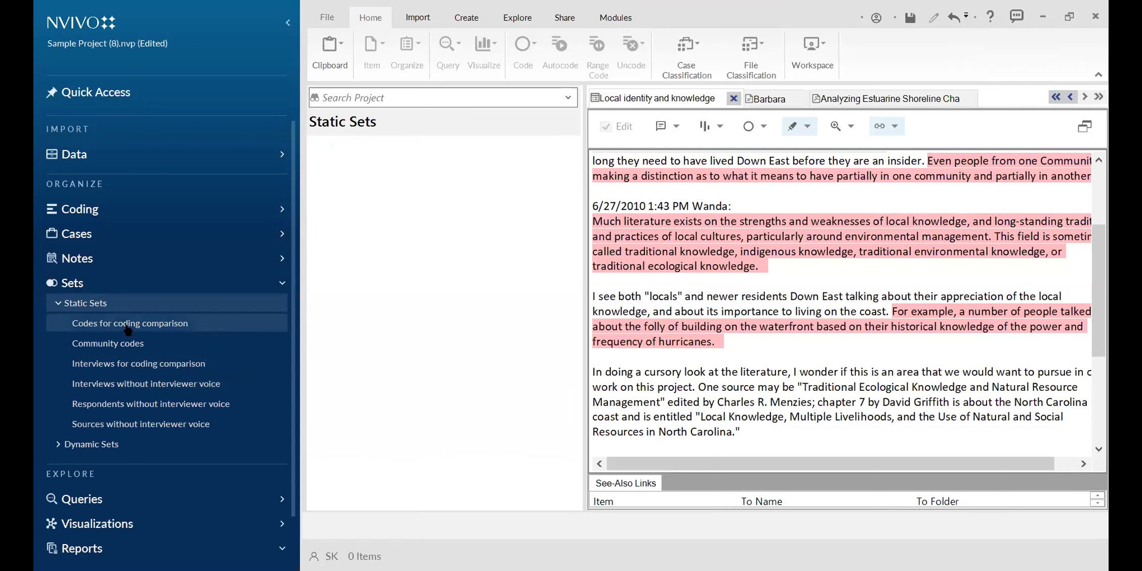
{"action": "left_click", "coordinate": [110, 344]}
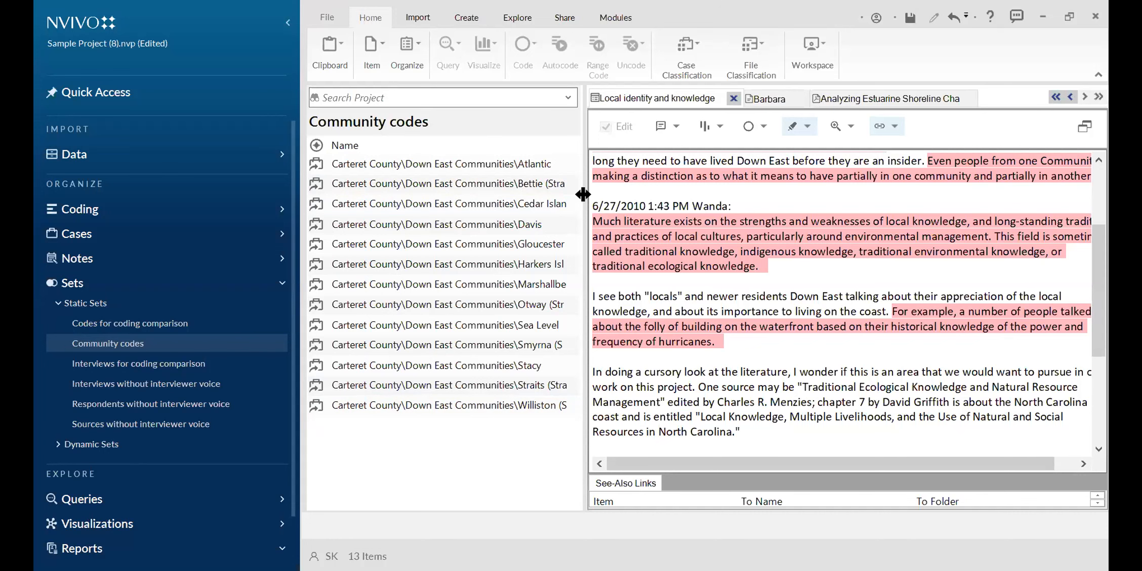
{"action": "left_click_drag", "start_coordinate": [583, 194], "coordinate": [668, 243]}
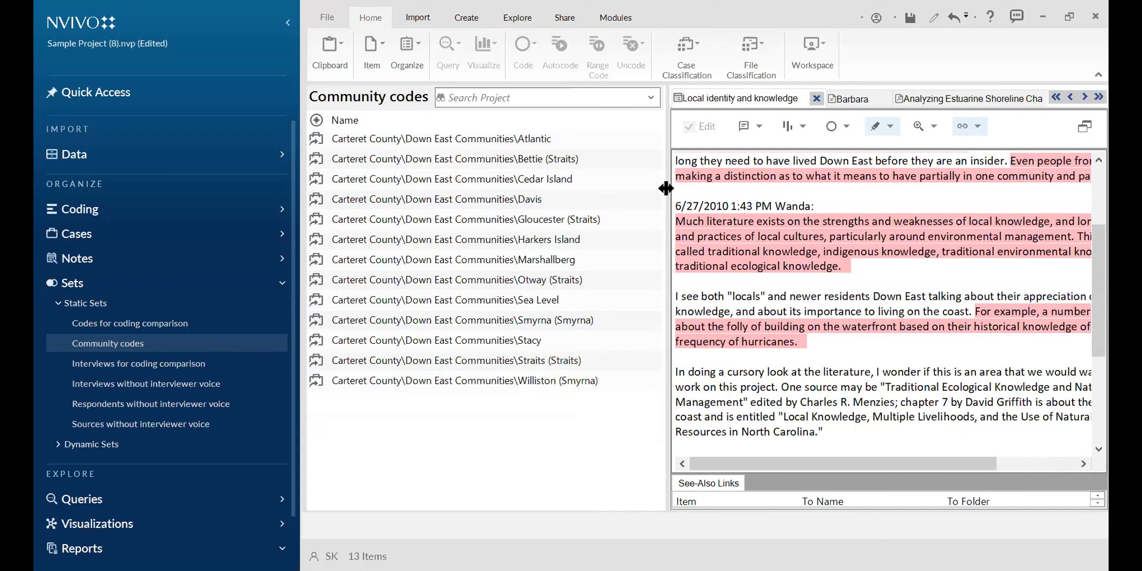
{"action": "left_click_drag", "start_coordinate": [666, 188], "coordinate": [629, 189]}
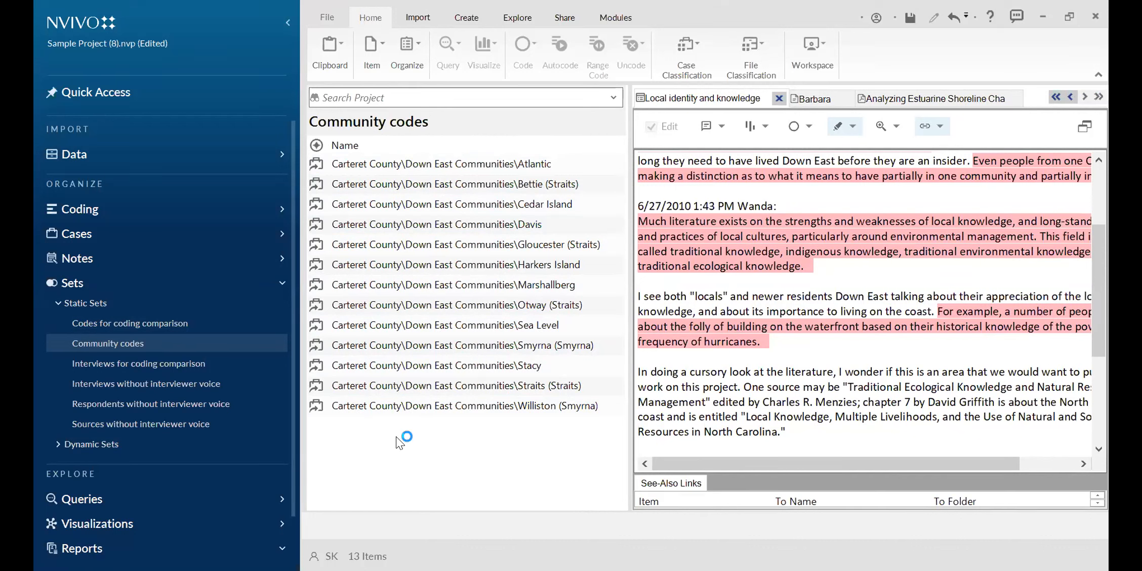
- View the members of the Interviews for coding comparison set, collapse the Sets group and glance through the Data folders
{"action": "left_click", "coordinate": [130, 364]}
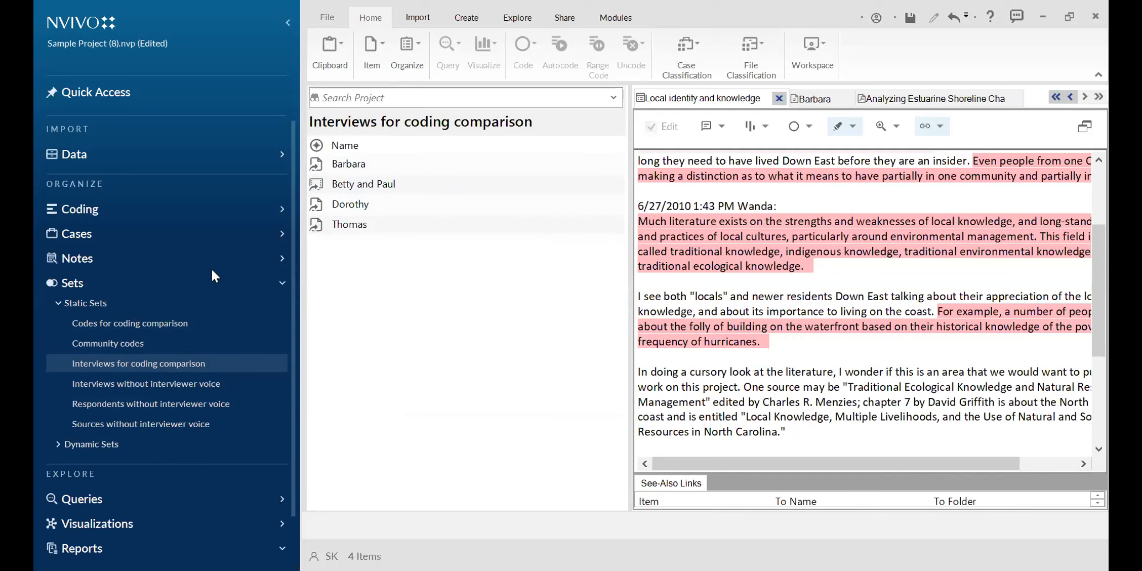
{"action": "left_click", "coordinate": [59, 304]}
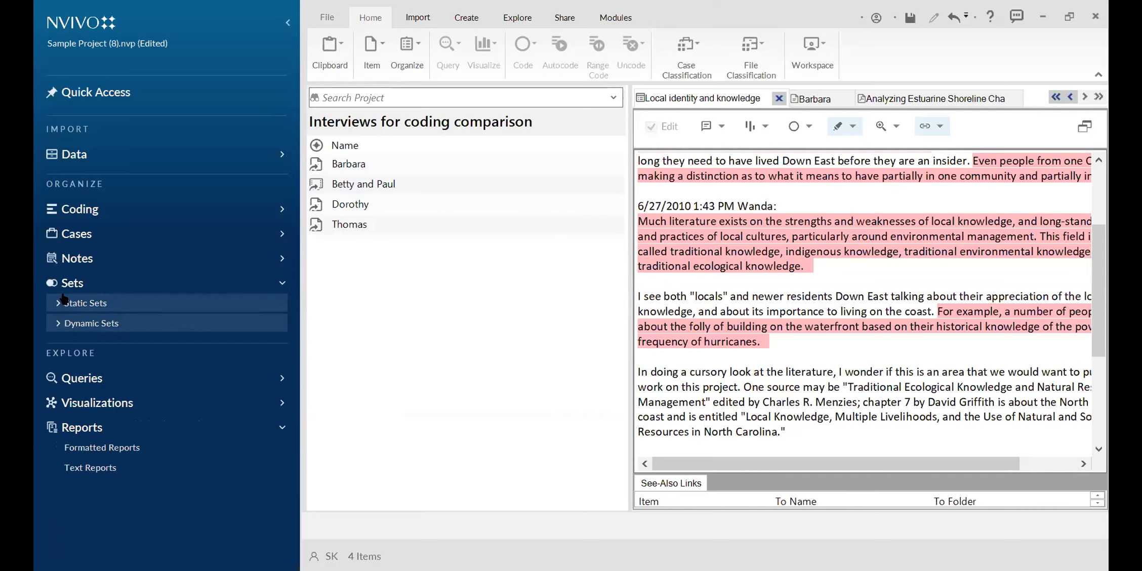
{"action": "left_click", "coordinate": [74, 288]}
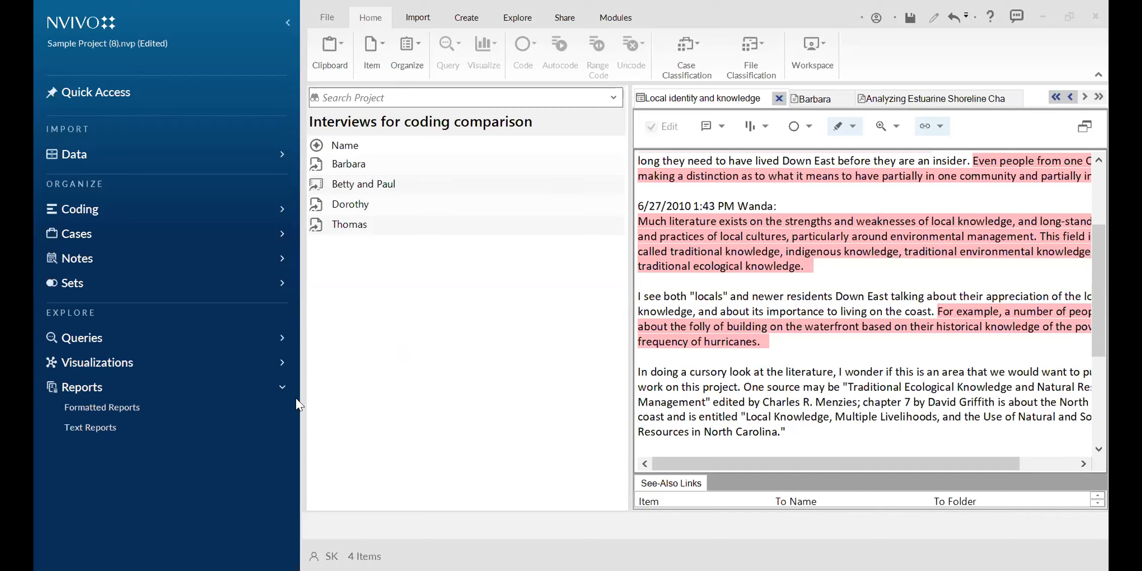
{"action": "left_click", "coordinate": [347, 163]}
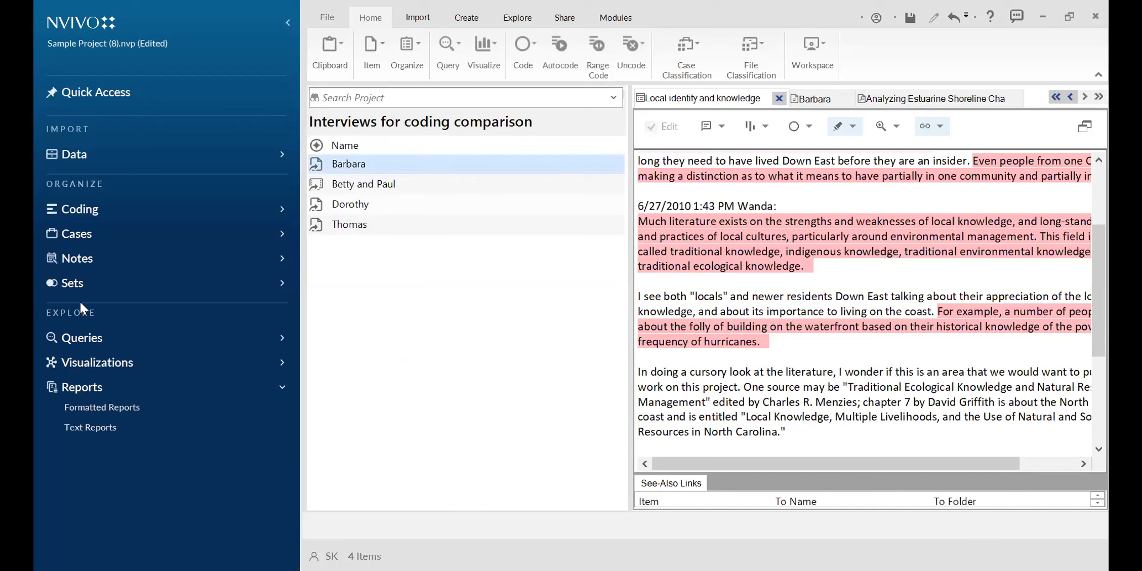
{"action": "left_click", "coordinate": [77, 158]}
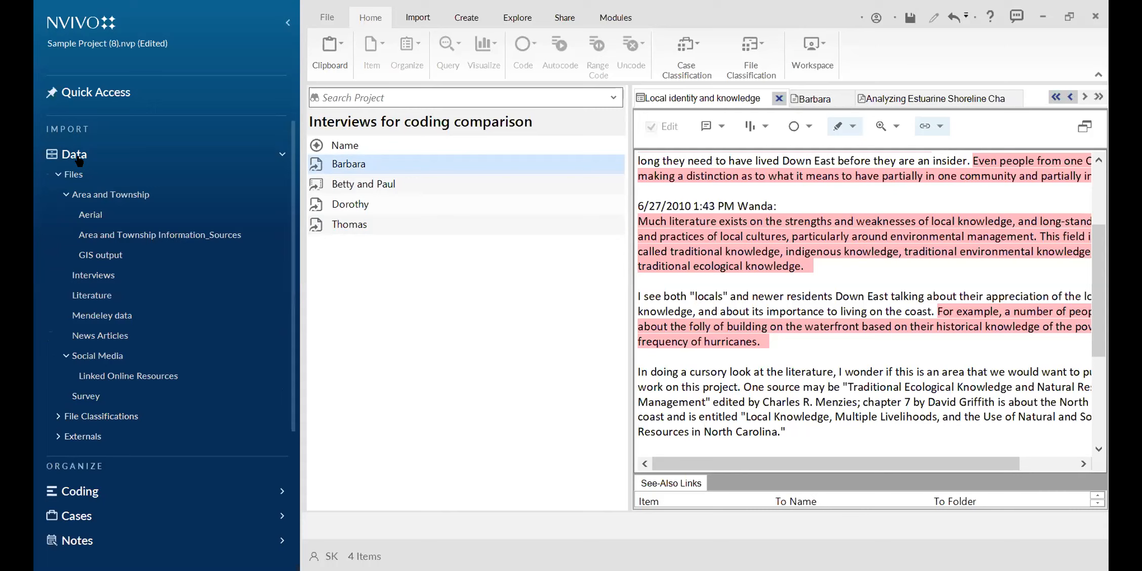
{"action": "left_click", "coordinate": [74, 160]}
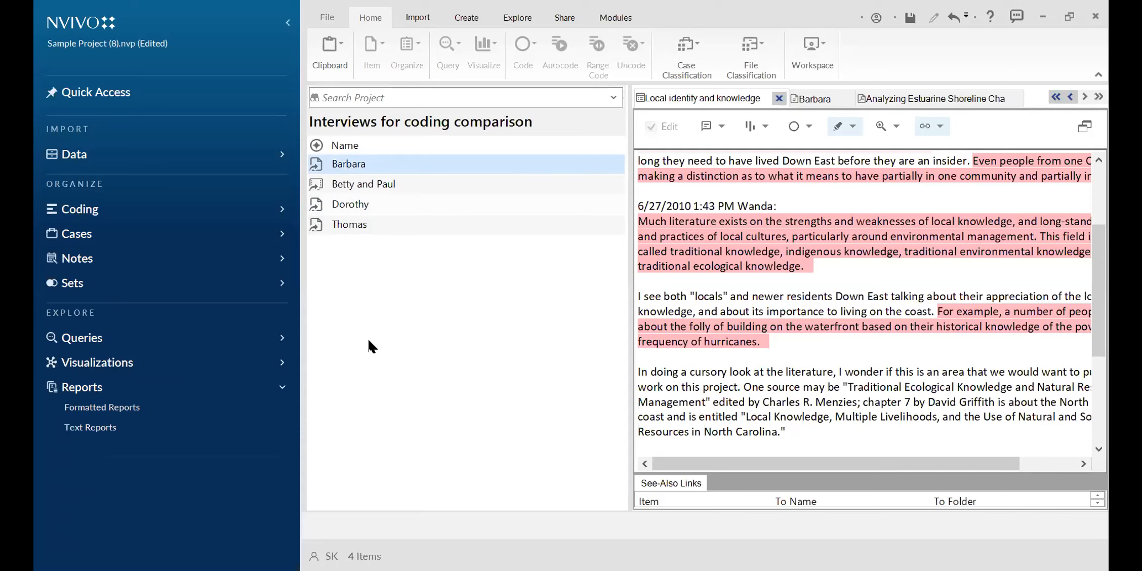
- List the project's saved query criteria and reveal the subfolders under Query Criteria
{"action": "left_click", "coordinate": [85, 338]}
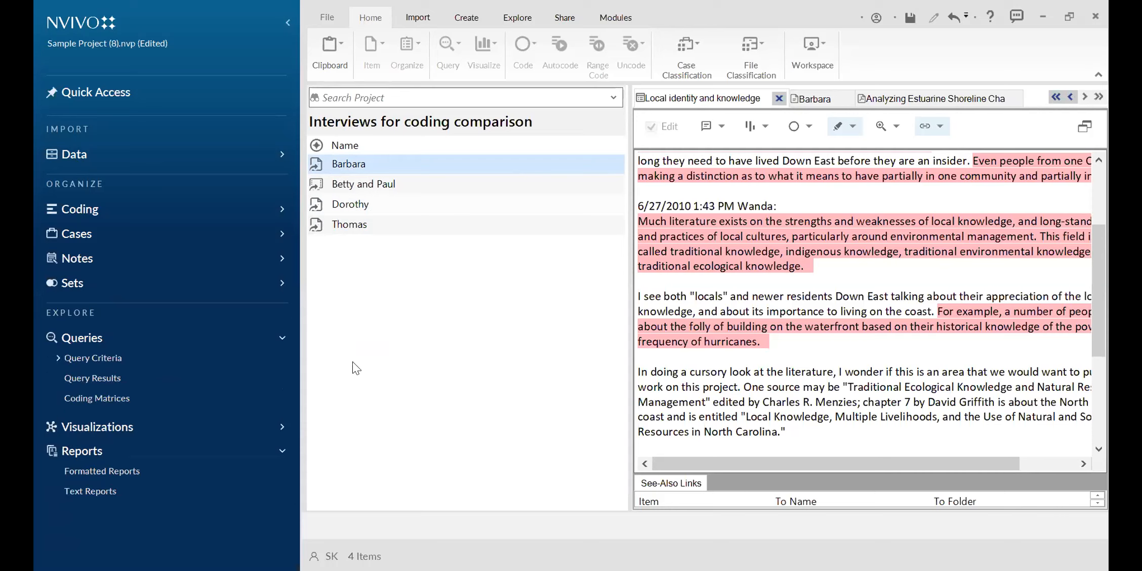
{"action": "left_click", "coordinate": [88, 358]}
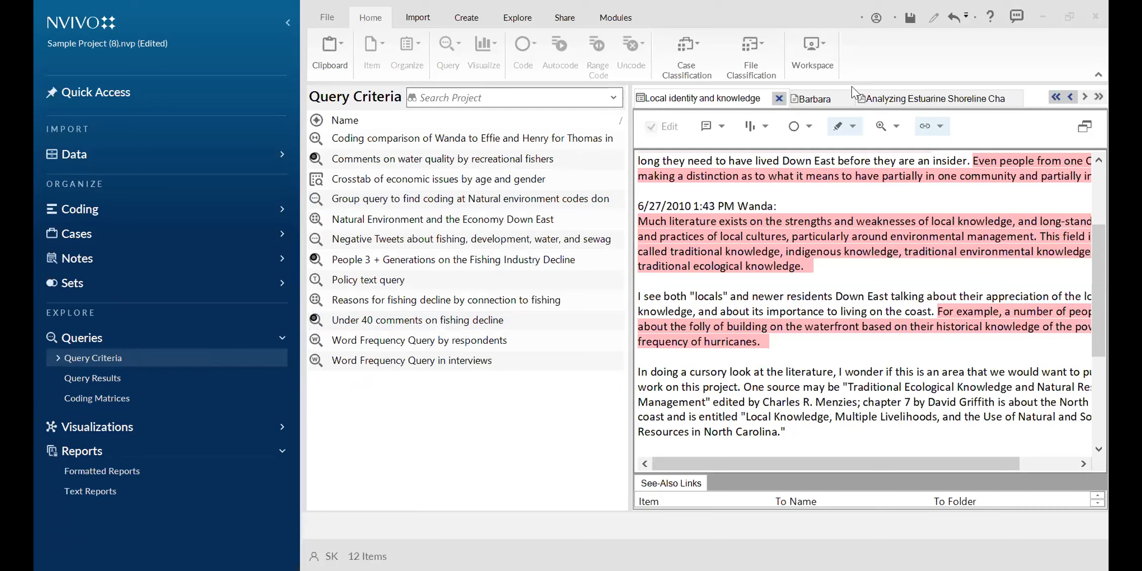
{"action": "left_click", "coordinate": [469, 476]}
{"action": "left_click", "coordinate": [58, 358]}
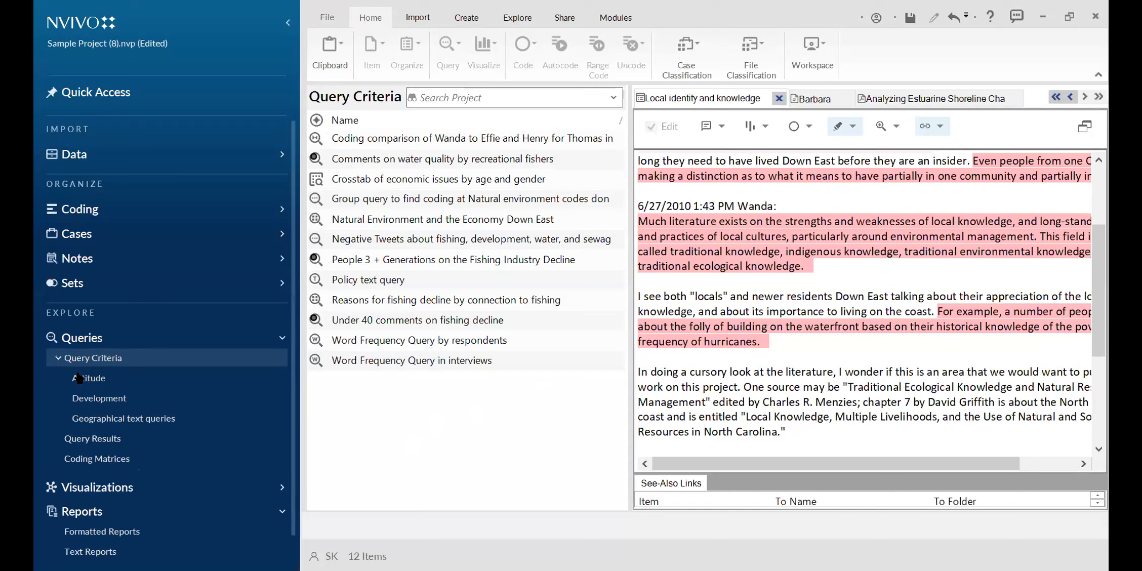
- Start a new Text Search query and enlarge the area showing its criteria
{"action": "left_click", "coordinate": [514, 16]}
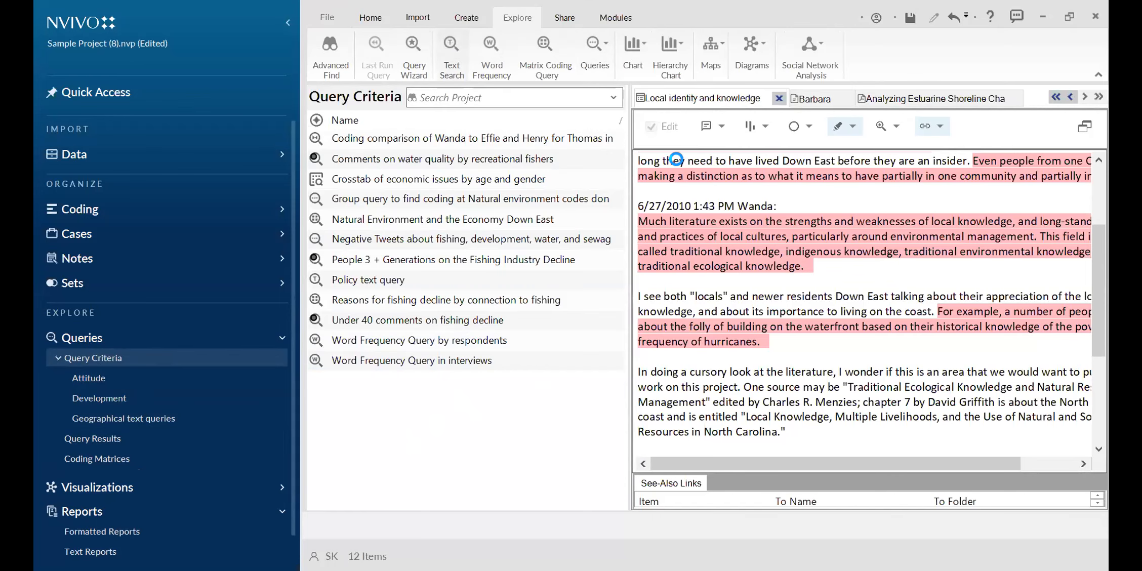
{"action": "left_click", "coordinate": [519, 20]}
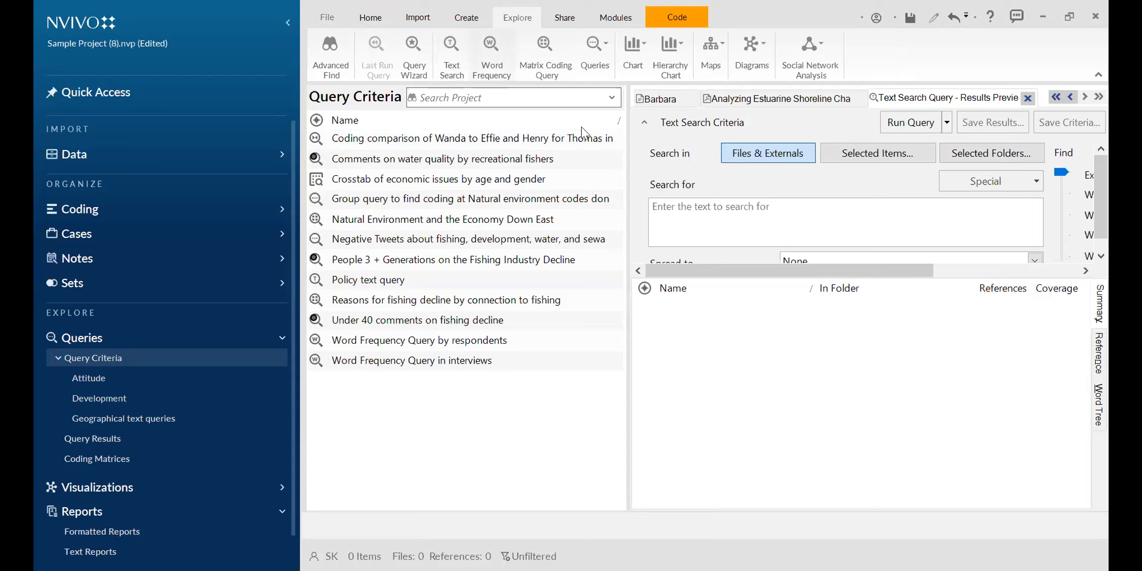
{"action": "left_click", "coordinate": [780, 214]}
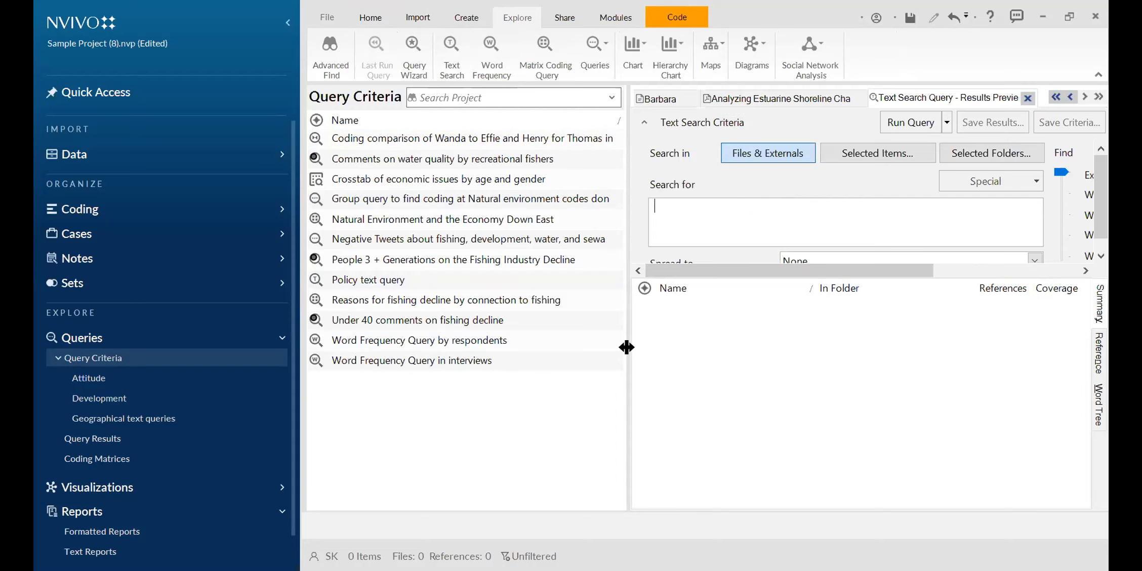
{"action": "left_click_drag", "start_coordinate": [627, 348], "coordinate": [548, 347]}
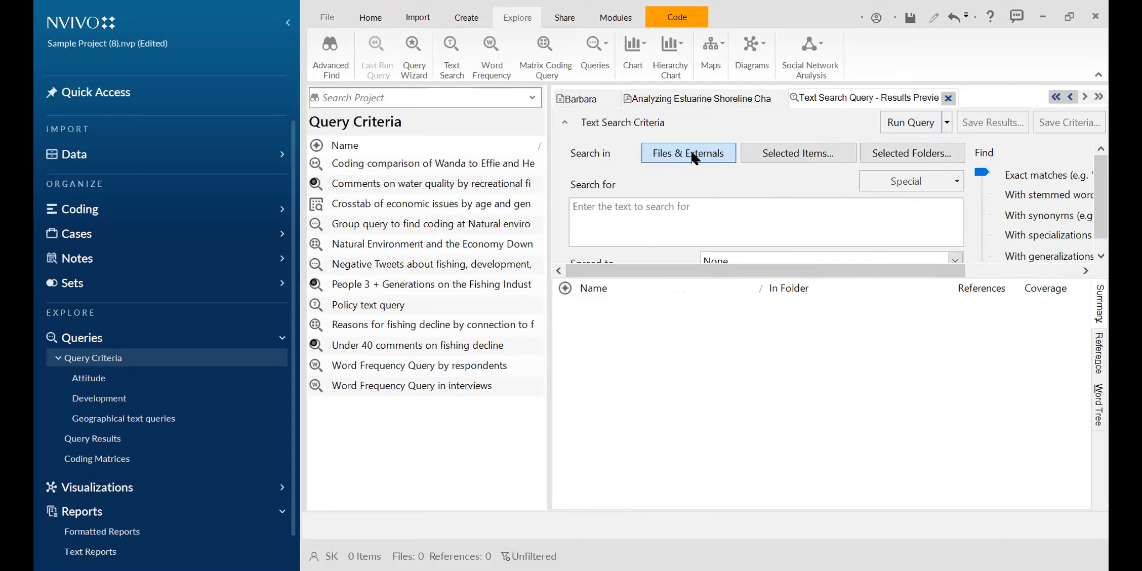
- Limit the text search to all files in the Interviews folder, with automatic selection of descendant codes enabled
{"action": "left_click", "coordinate": [797, 153]}
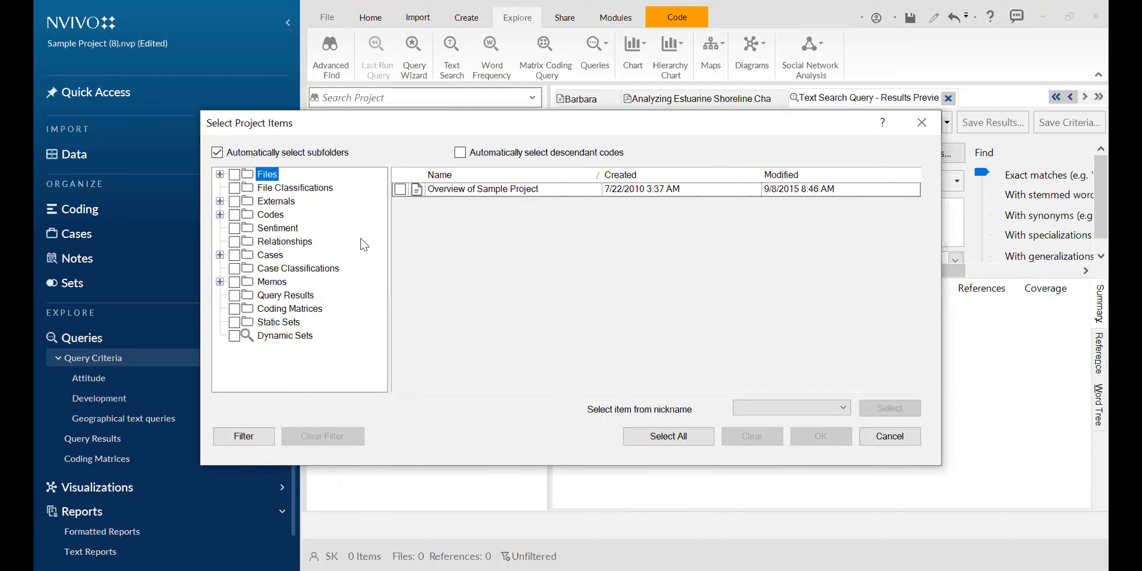
{"action": "left_click", "coordinate": [219, 174]}
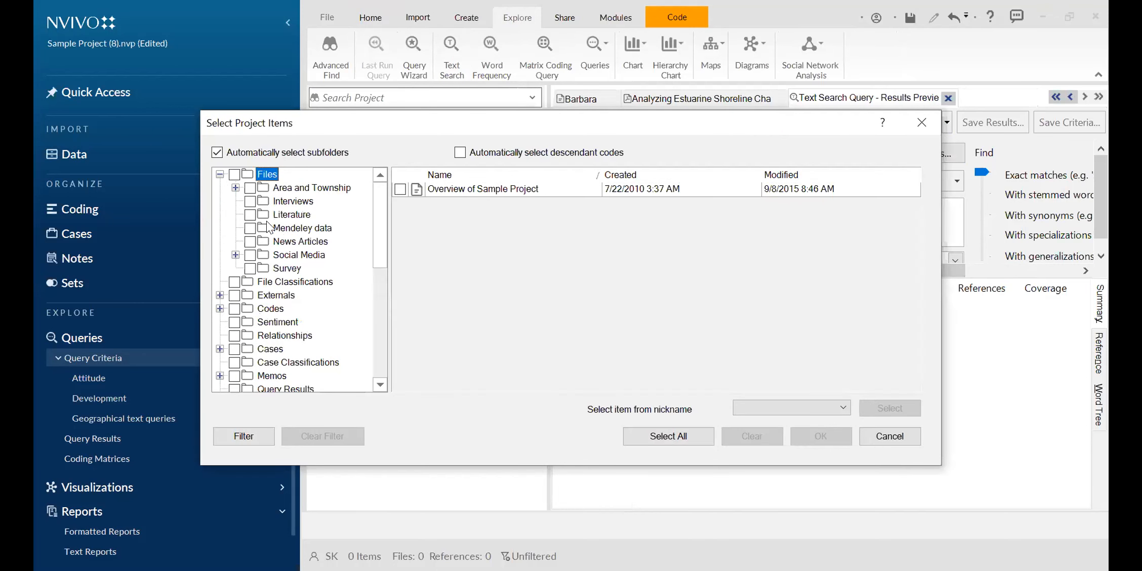
{"action": "left_click", "coordinate": [288, 201]}
{"action": "left_click", "coordinate": [459, 153]}
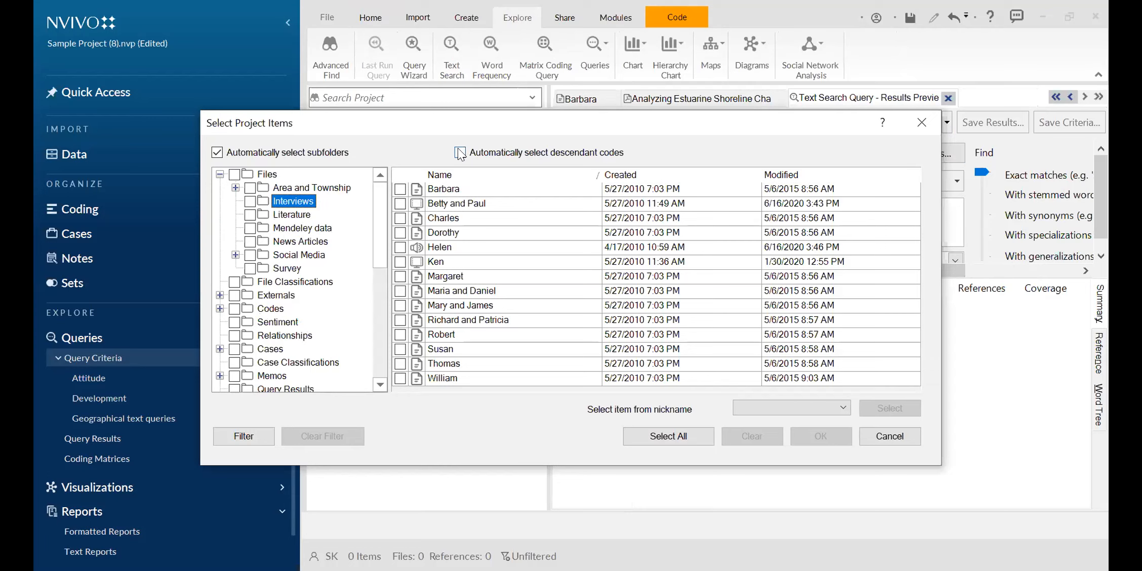
{"action": "left_click", "coordinate": [250, 201]}
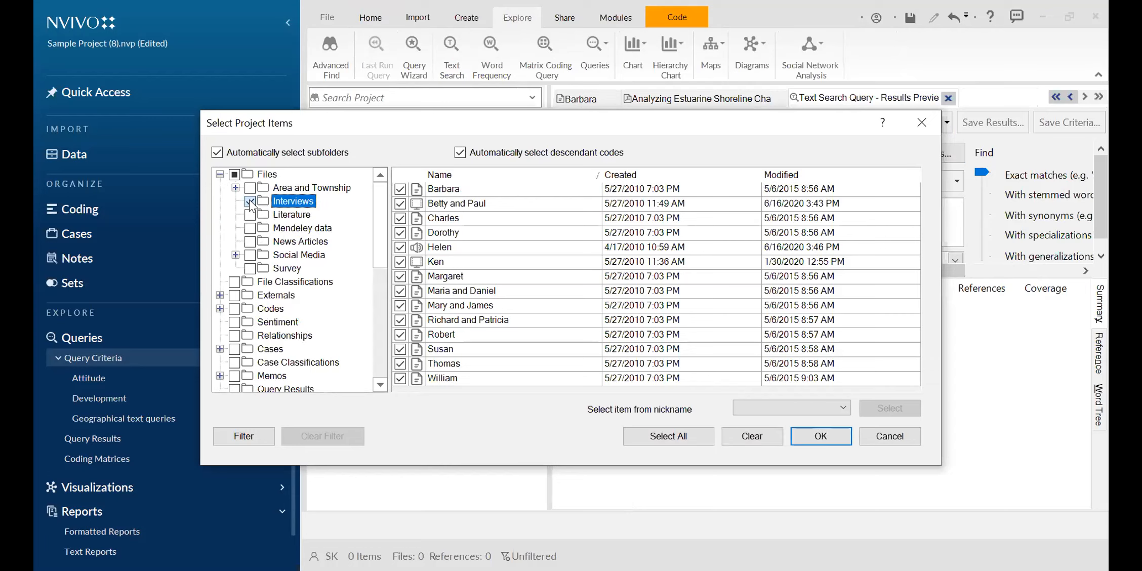
{"action": "left_click", "coordinate": [811, 436]}
- Enter "river" in lowercase as the text to search for
{"action": "left_click", "coordinate": [646, 223]}
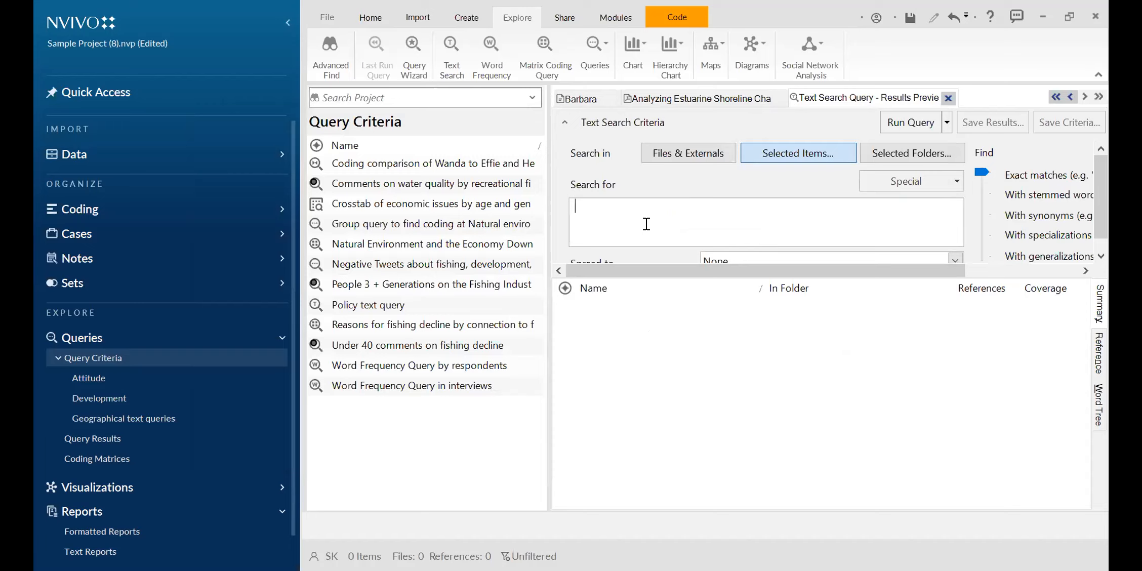
{"action": "type", "text": "RIVER"}
{"action": "key", "text": "BackSpace"}
{"action": "key", "text": "BackSpace"}
{"action": "key", "text": "BackSpace"}
{"action": "key", "text": "BackSpace"}
{"action": "key", "text": "BackSpace"}
{"action": "type", "text": "river"}
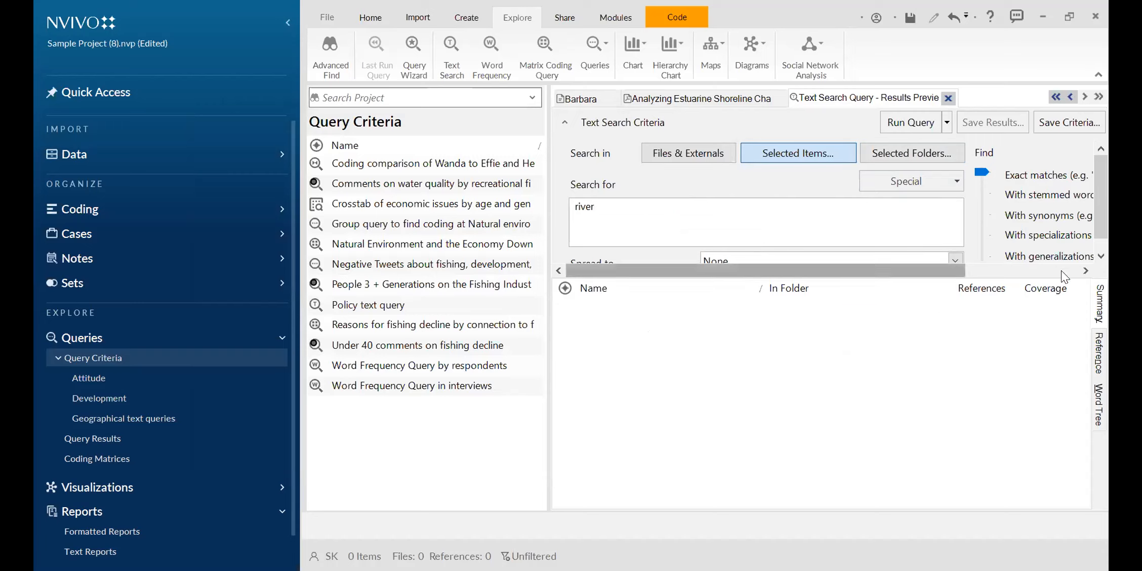
- Run the text search with synonyms and results spread to Narrow Context, and dismiss the stop-words notice
{"action": "left_click", "coordinate": [980, 190]}
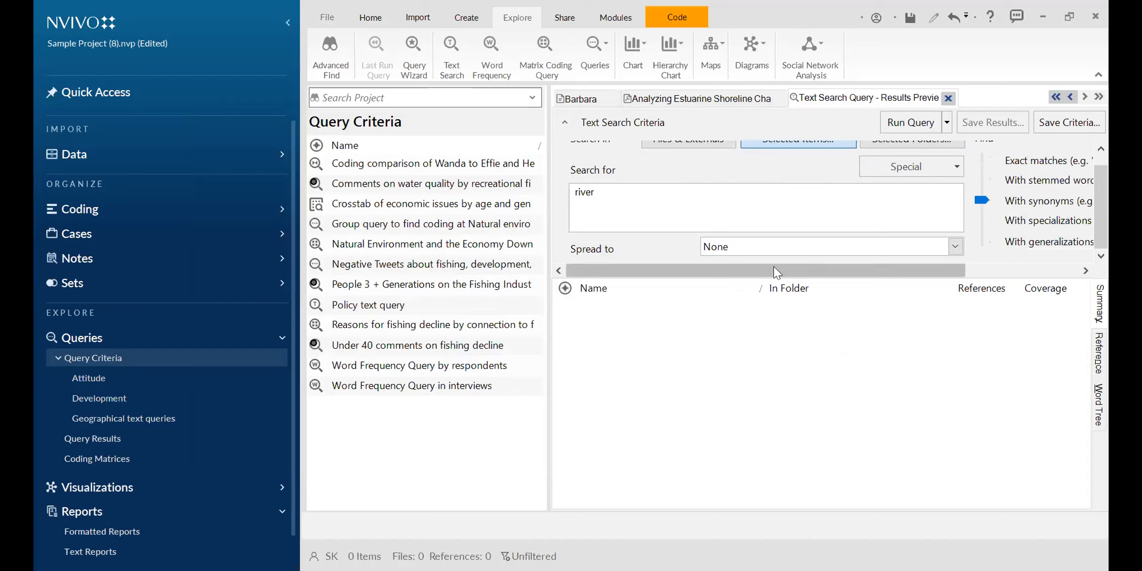
{"action": "left_click", "coordinate": [837, 246]}
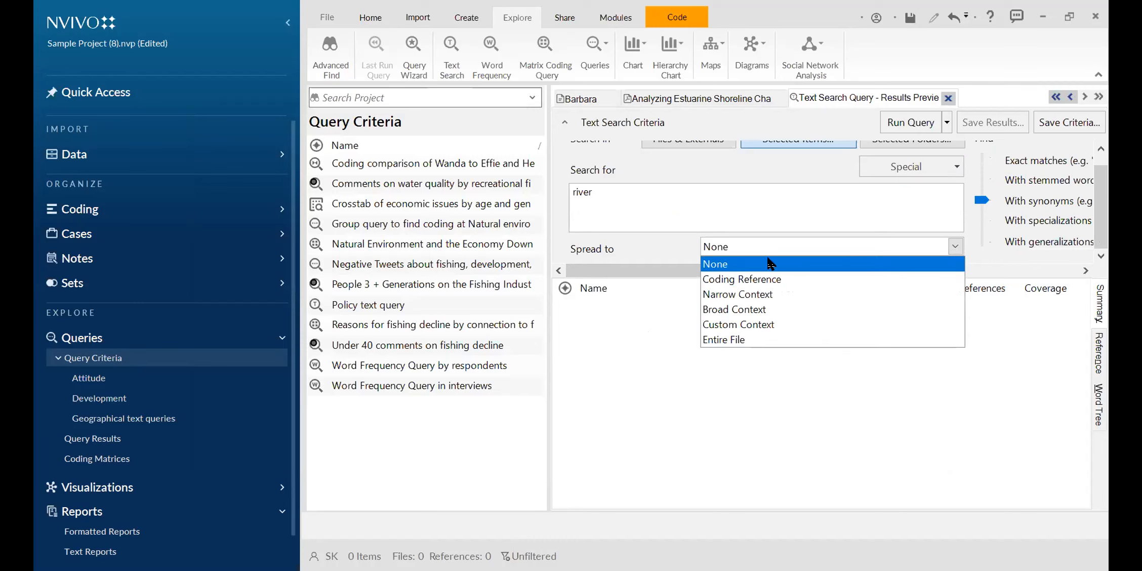
{"action": "left_click", "coordinate": [727, 295]}
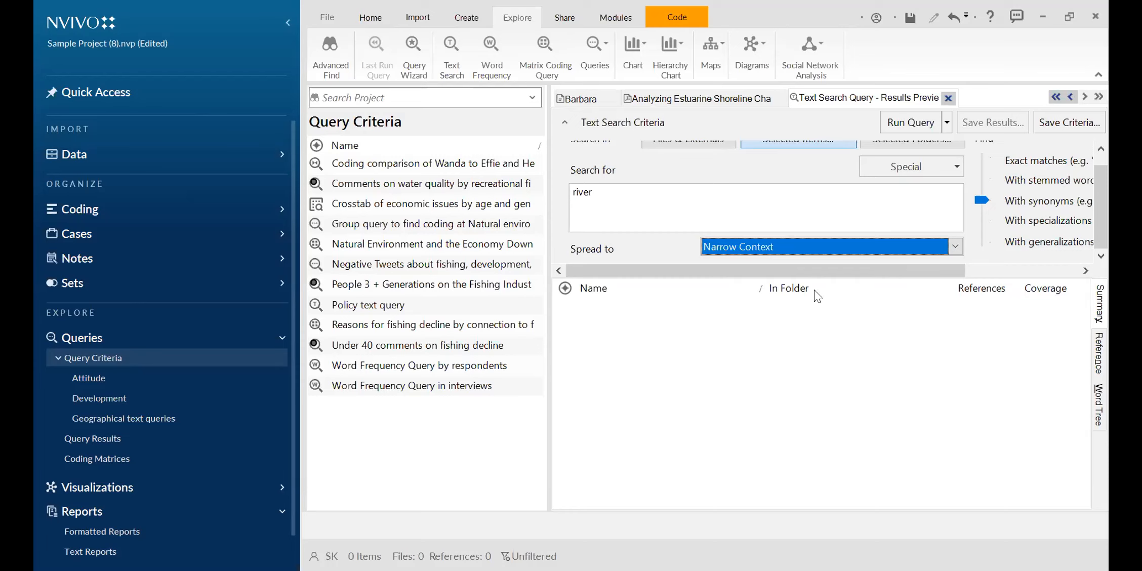
{"action": "scroll", "coordinate": [866, 224], "scroll_direction": "up", "scroll_amount": 1}
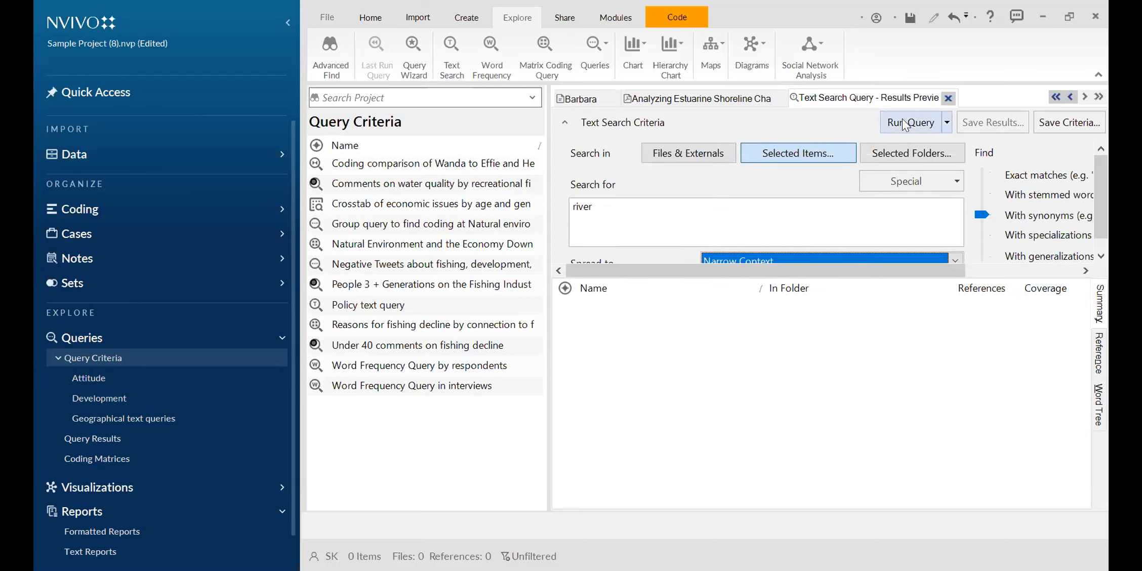
{"action": "left_click", "coordinate": [905, 124]}
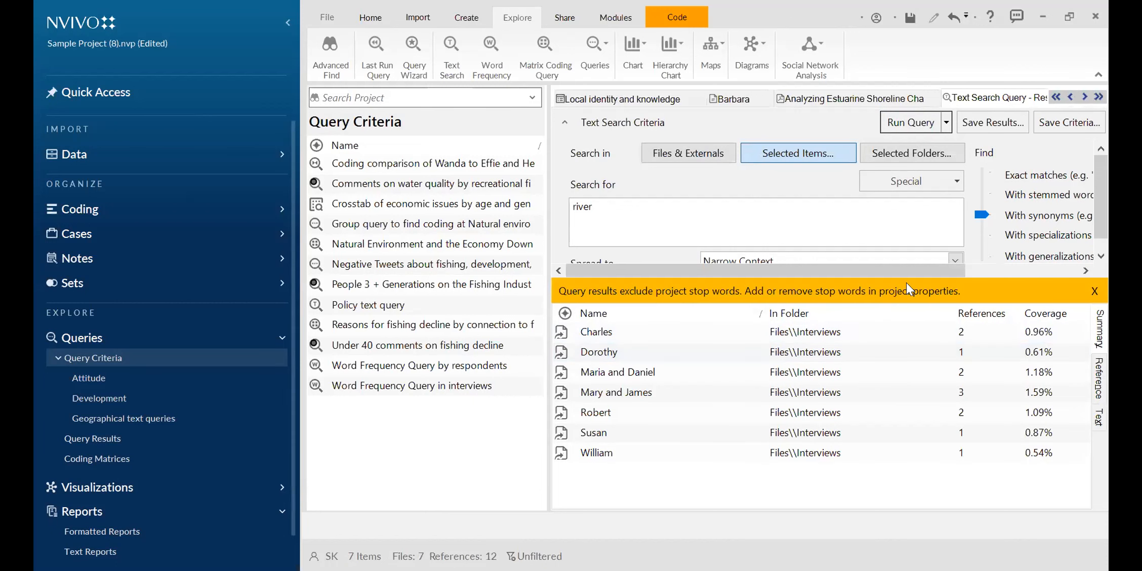
{"action": "left_click", "coordinate": [1094, 291]}
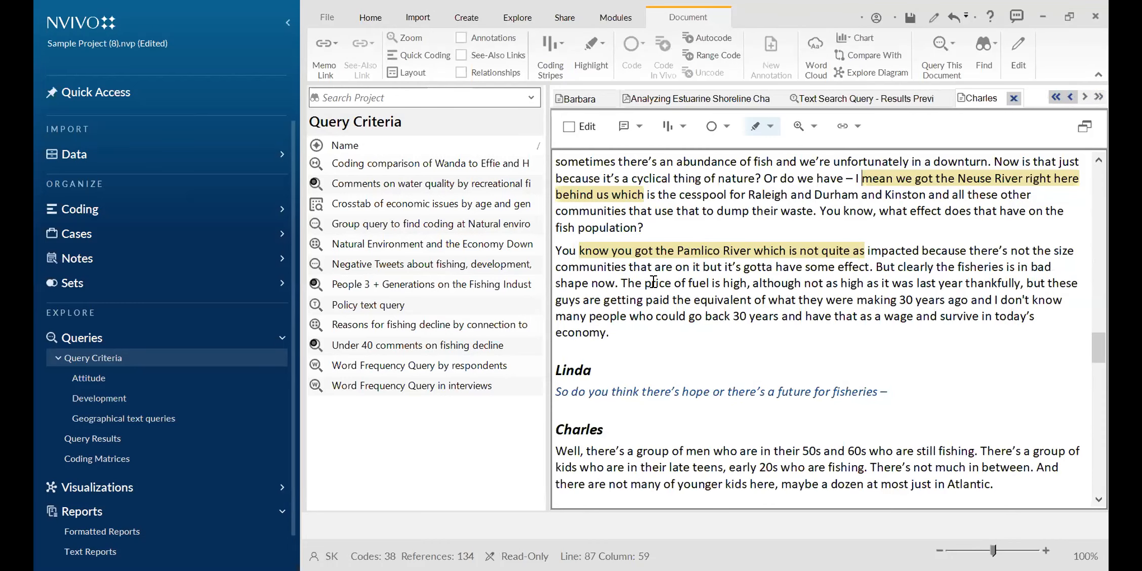
- Examine the highlighted river passages in the first listed interview and the one with the most references, returning to the query results
{"action": "scroll", "coordinate": [833, 214], "scroll_direction": "up", "scroll_amount": 3}
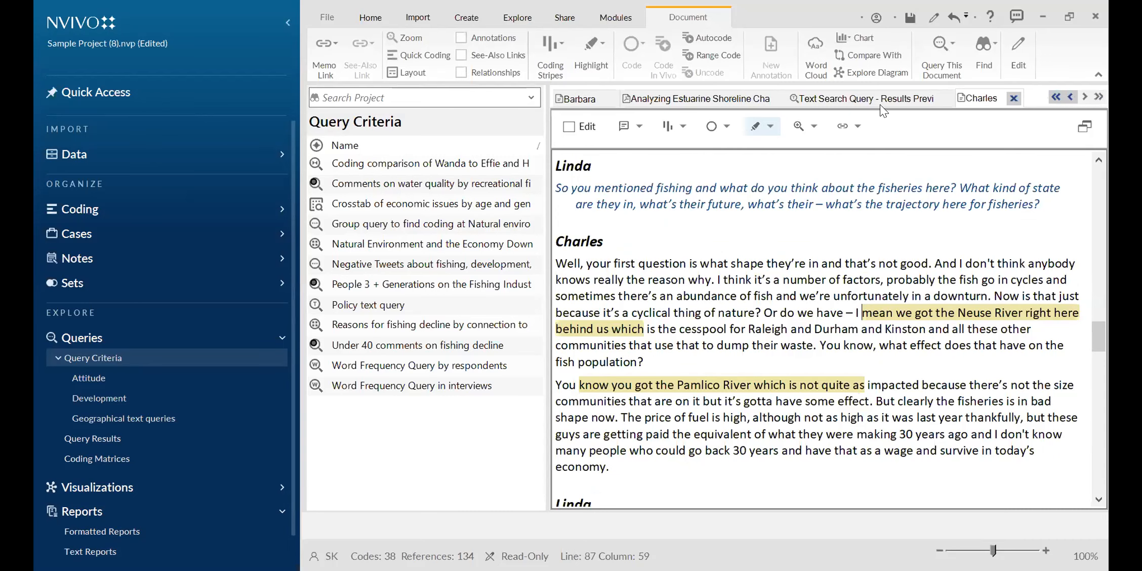
{"action": "left_click", "coordinate": [898, 97]}
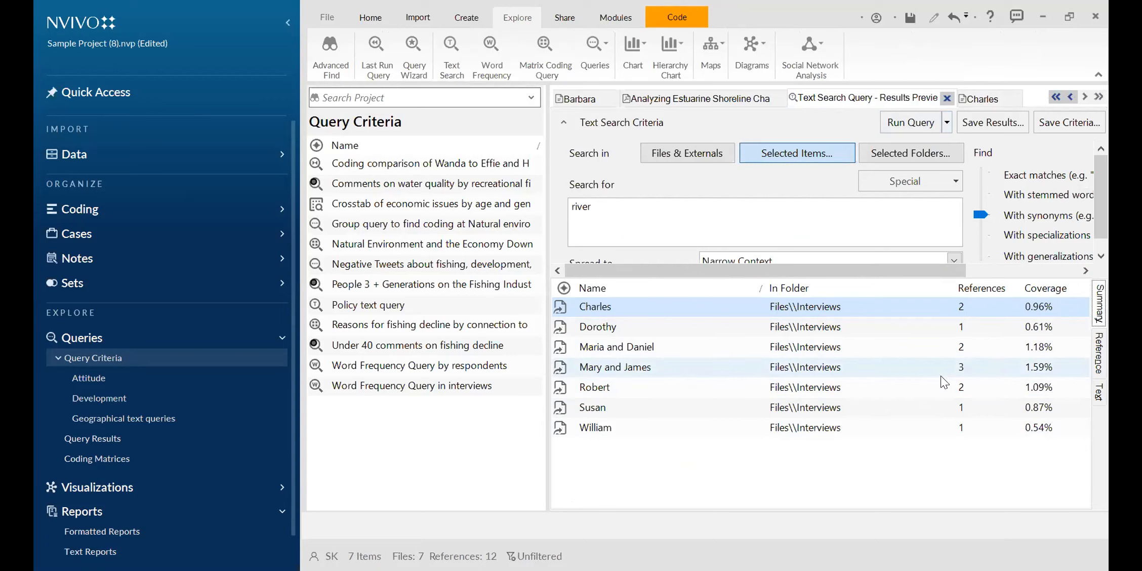
{"action": "left_click", "coordinate": [917, 367]}
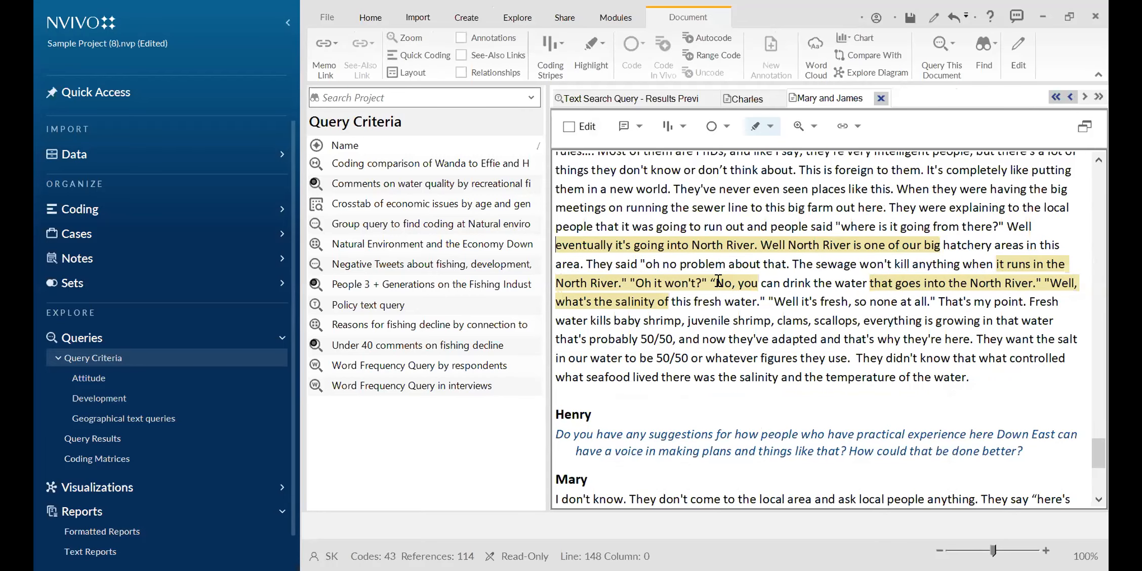
{"action": "scroll", "coordinate": [714, 259], "scroll_direction": "down", "scroll_amount": 2}
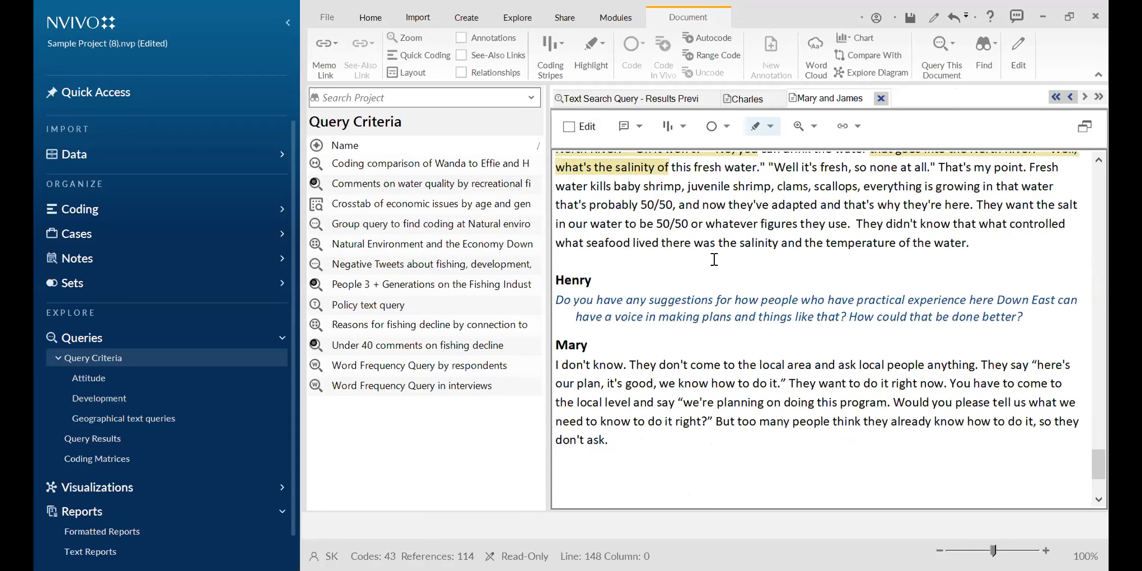
{"action": "left_click", "coordinate": [663, 105]}
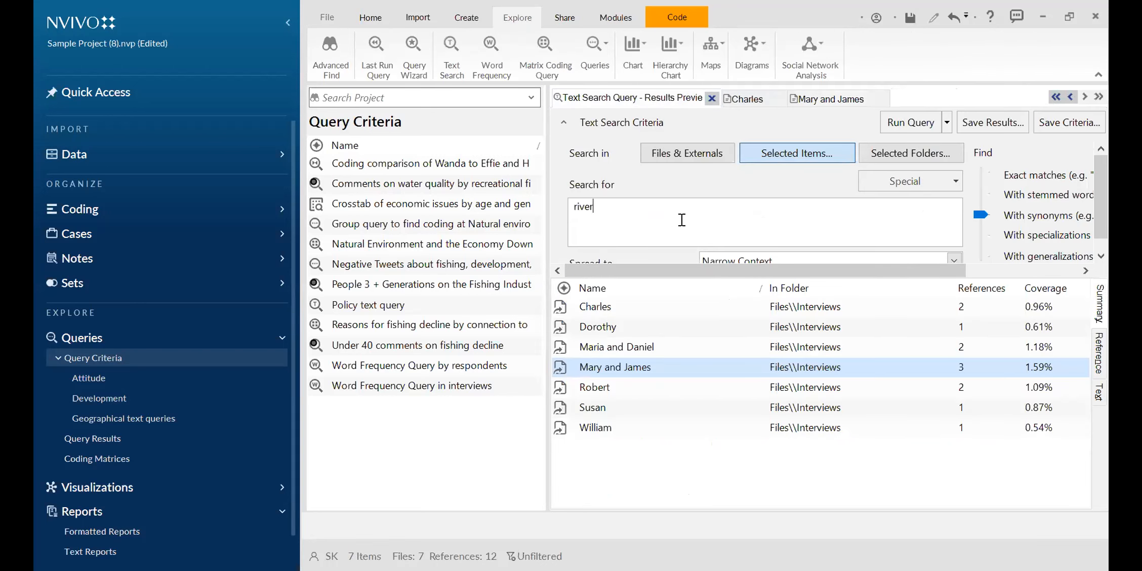
- Review the special search operators available for the text search without inserting any into the search text
{"action": "left_click", "coordinate": [877, 179]}
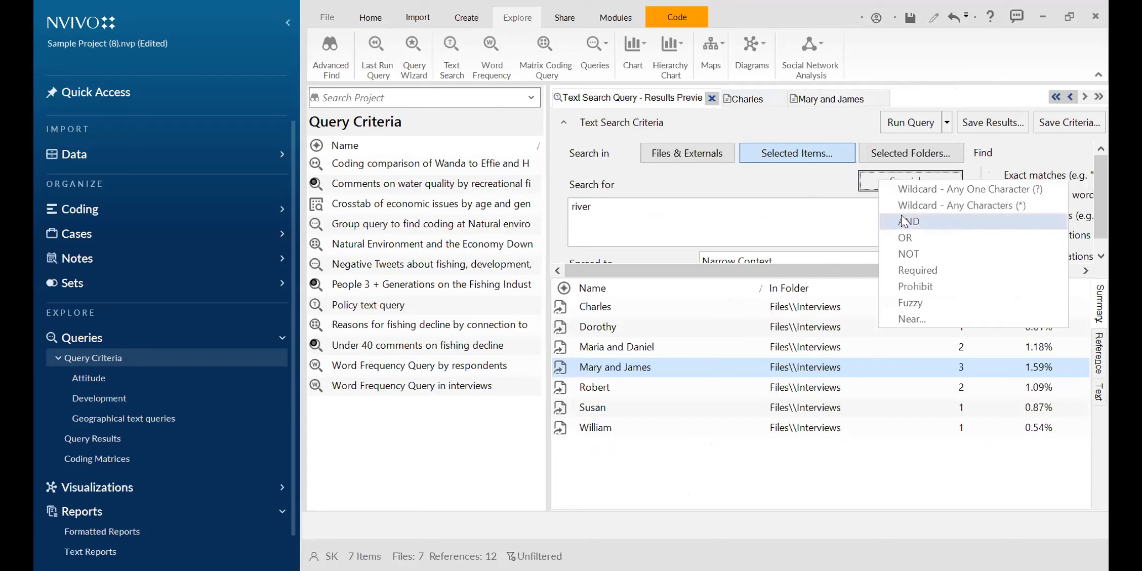
{"action": "left_click", "coordinate": [898, 179]}
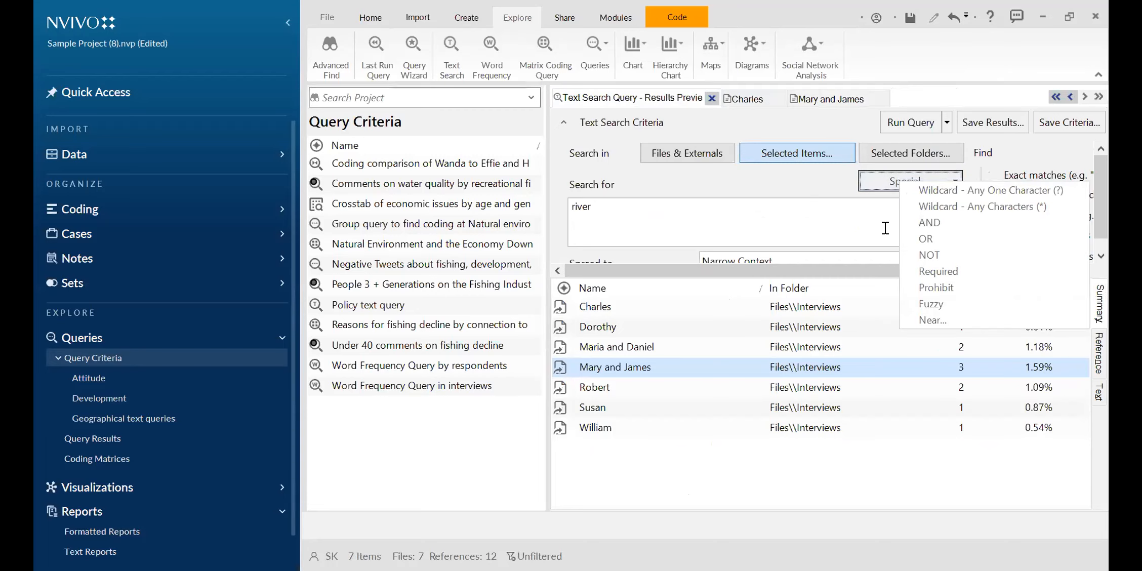
{"action": "left_click", "coordinate": [806, 213]}
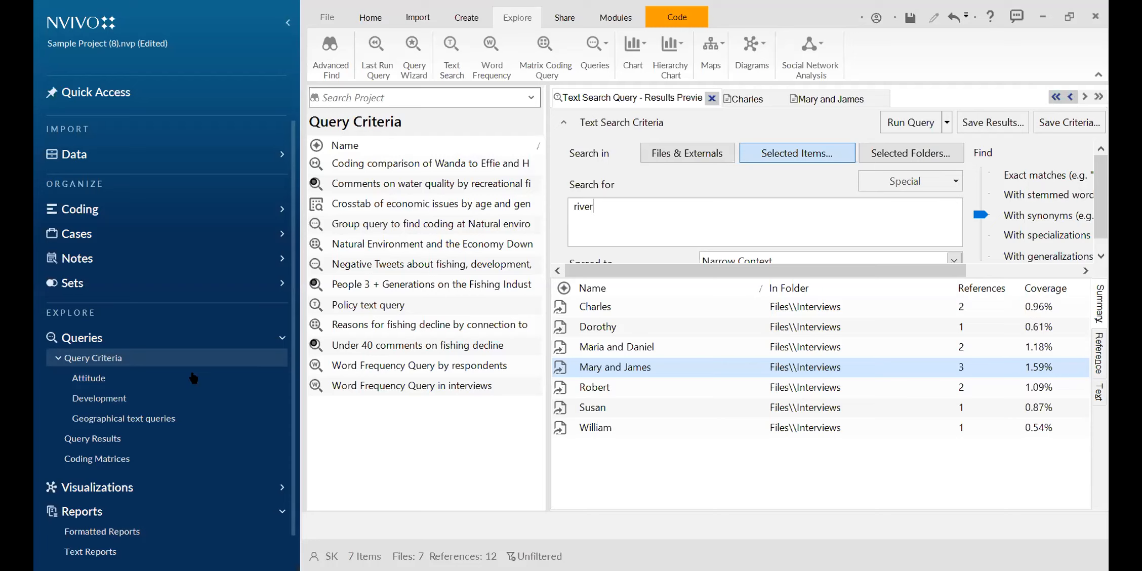
- Collapse the Queries group and list the project's maps under Visualizations
{"action": "left_click", "coordinate": [102, 341]}
{"action": "left_click", "coordinate": [155, 424]}
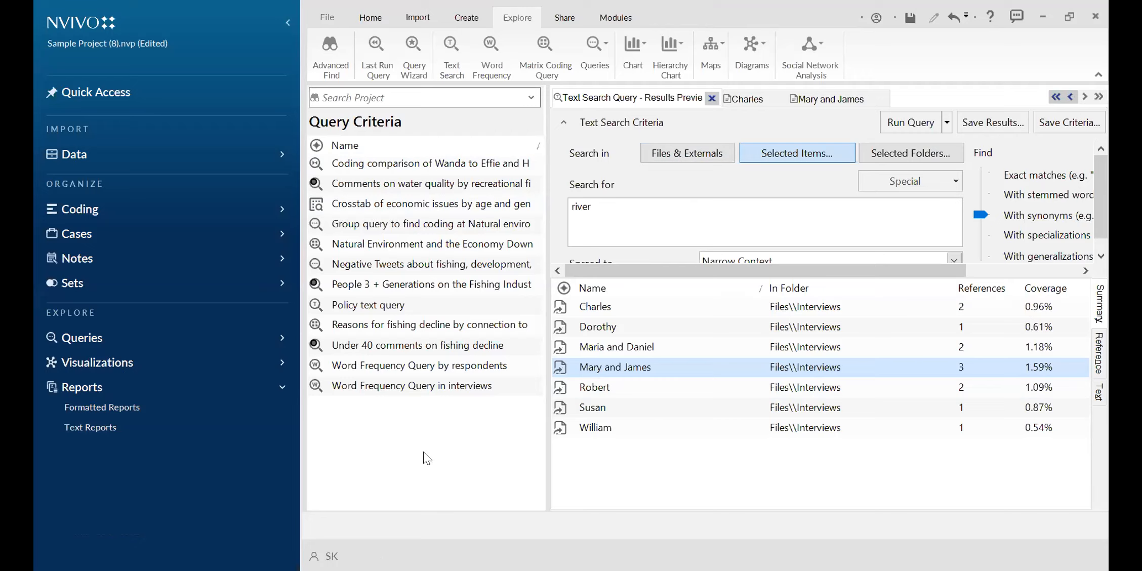
{"action": "left_click", "coordinate": [85, 363]}
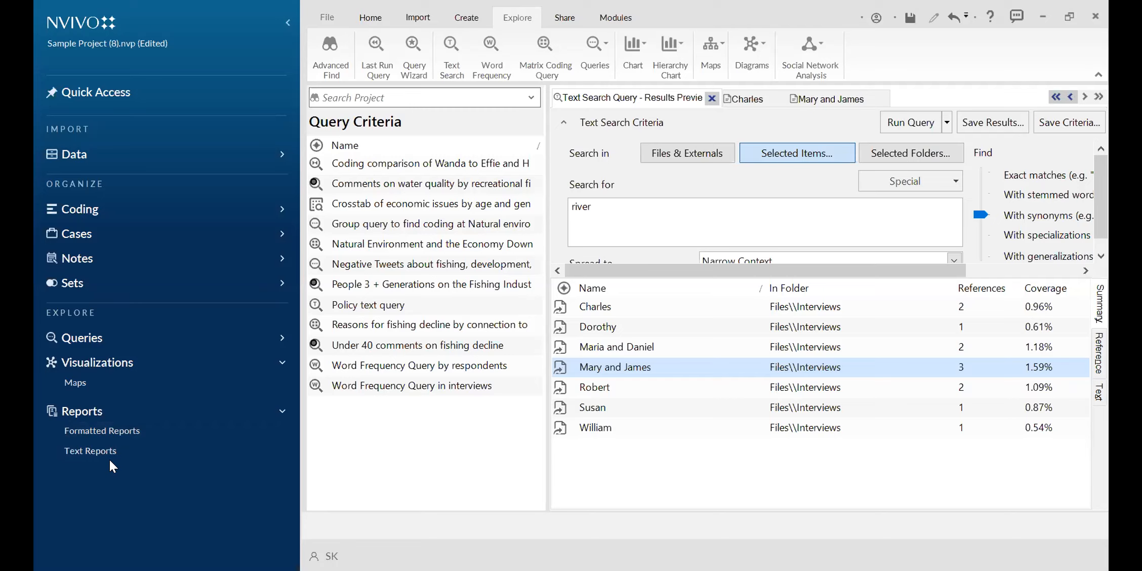
{"action": "left_click", "coordinate": [123, 386]}
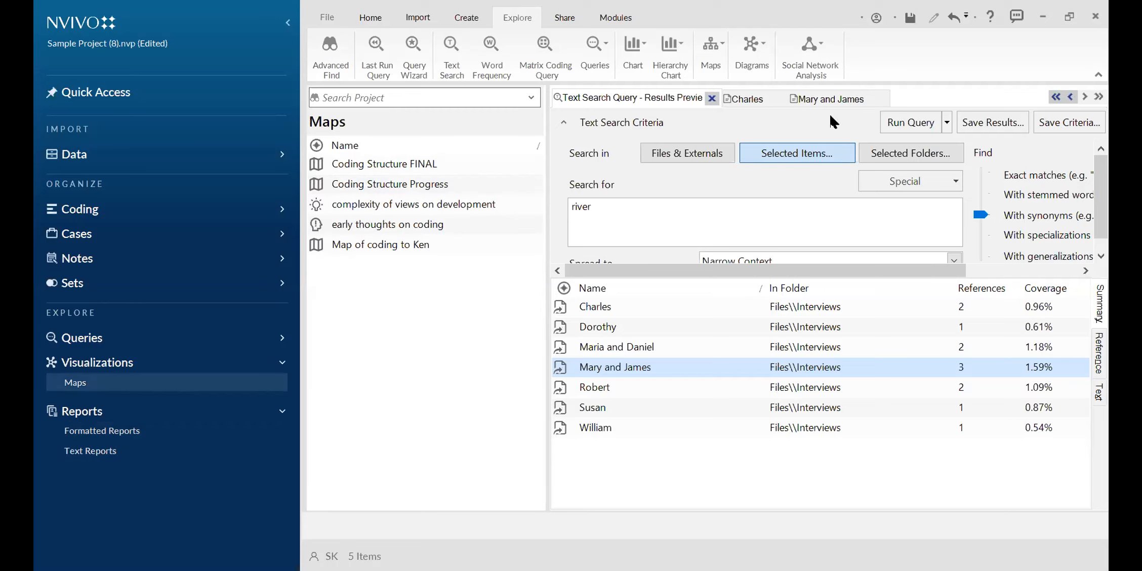
- Close the text search results and the other open documents and memos, keeping only the Real estate development code open
{"action": "left_click", "coordinate": [711, 98]}
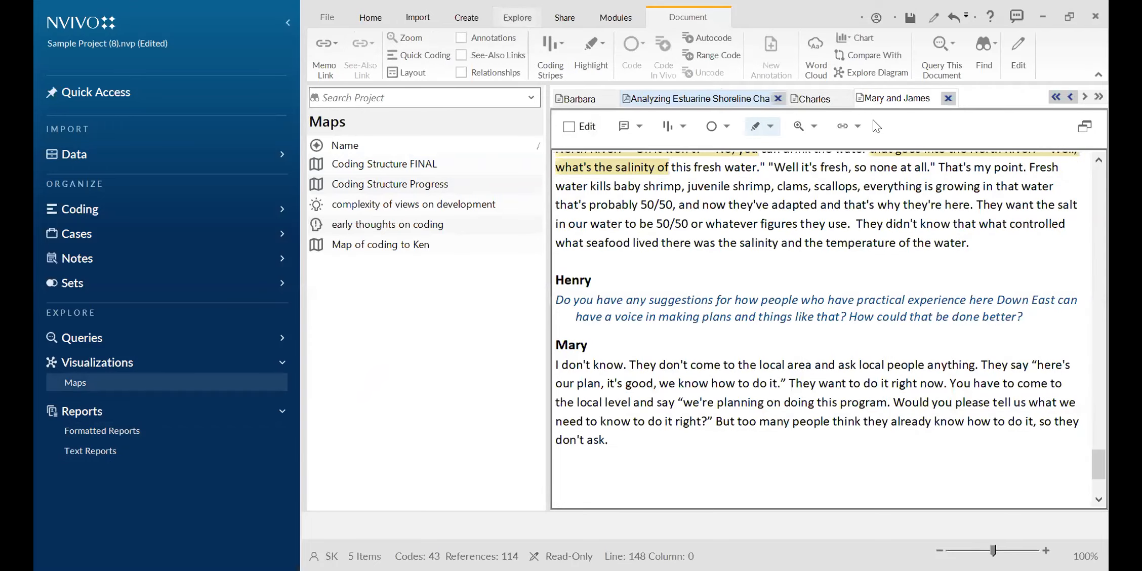
{"action": "left_click", "coordinate": [947, 98]}
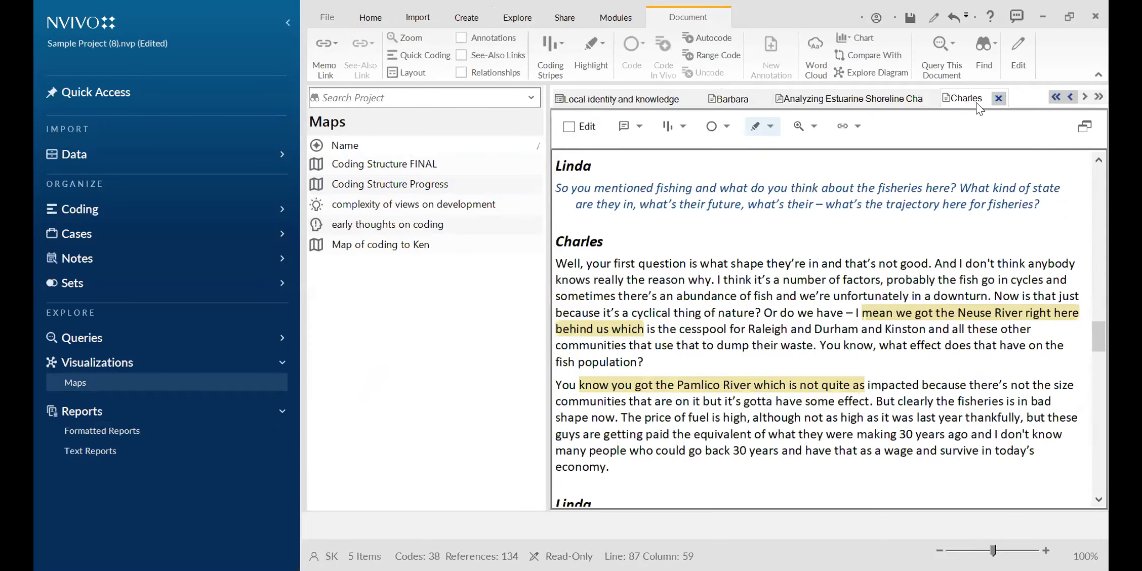
{"action": "left_click", "coordinate": [997, 98]}
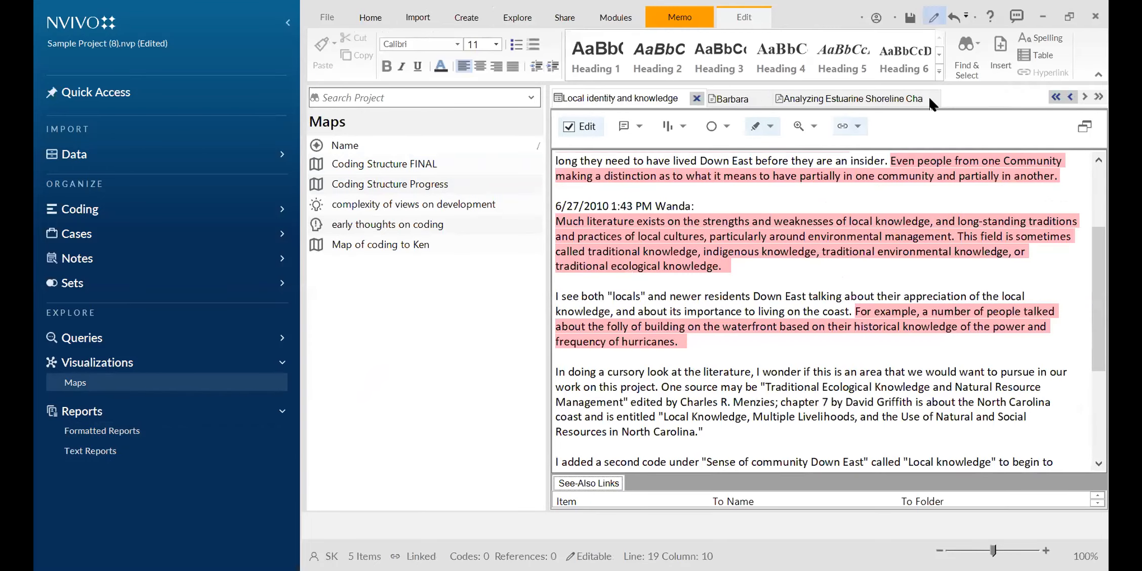
{"action": "left_click", "coordinate": [930, 98]}
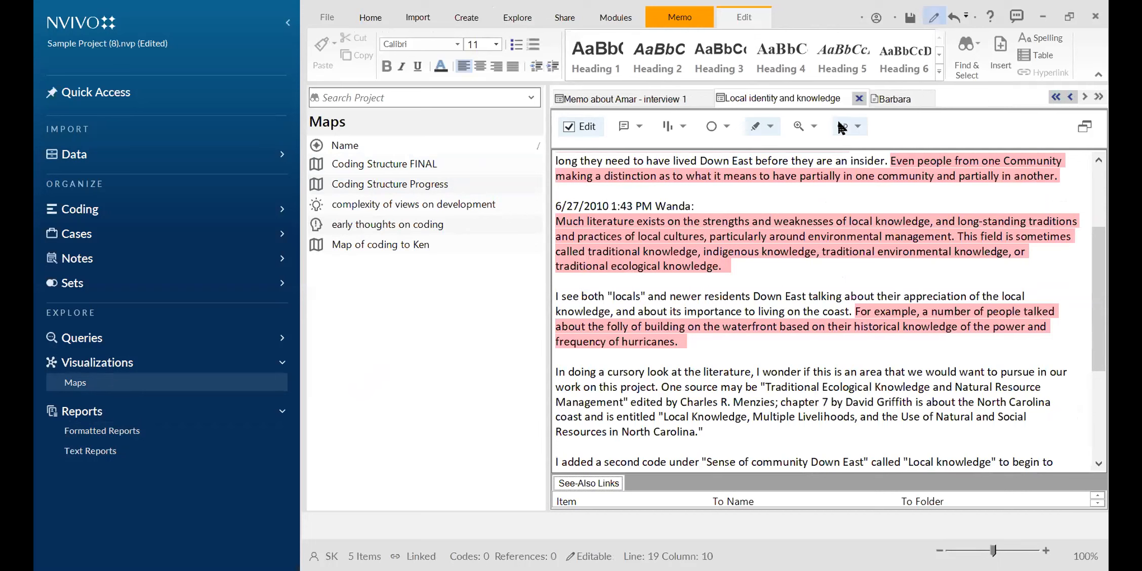
{"action": "left_click", "coordinate": [859, 98]}
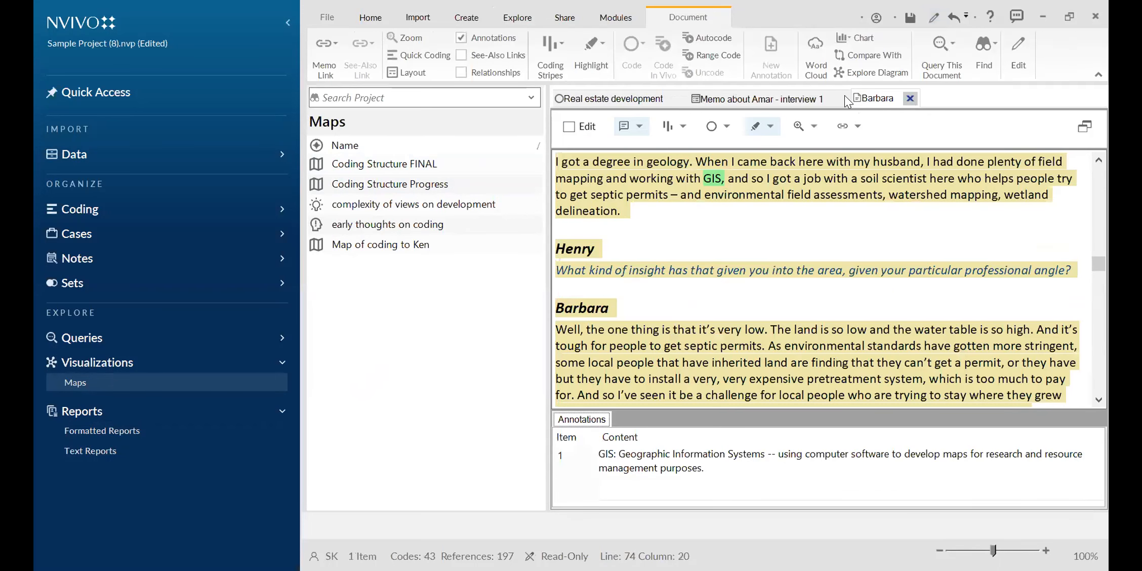
{"action": "left_click", "coordinate": [910, 98]}
{"action": "left_click", "coordinate": [842, 98]}
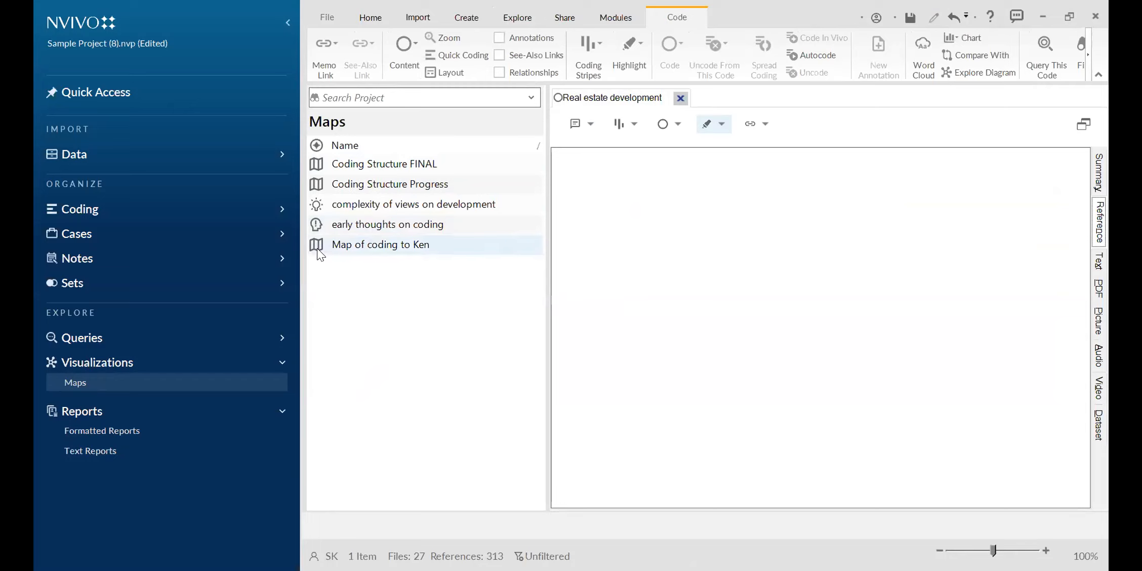
- Narrow the map list to give the detail view more room, and open the "early thoughts on coding" mind map
{"action": "left_click", "coordinate": [328, 166]}
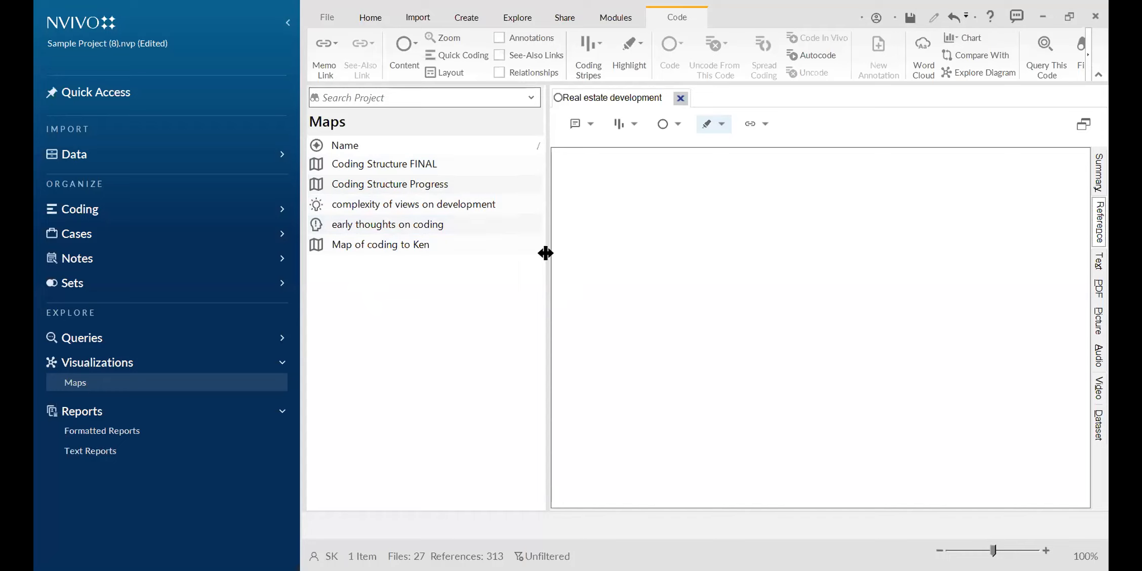
{"action": "left_click_drag", "start_coordinate": [545, 253], "coordinate": [520, 254]}
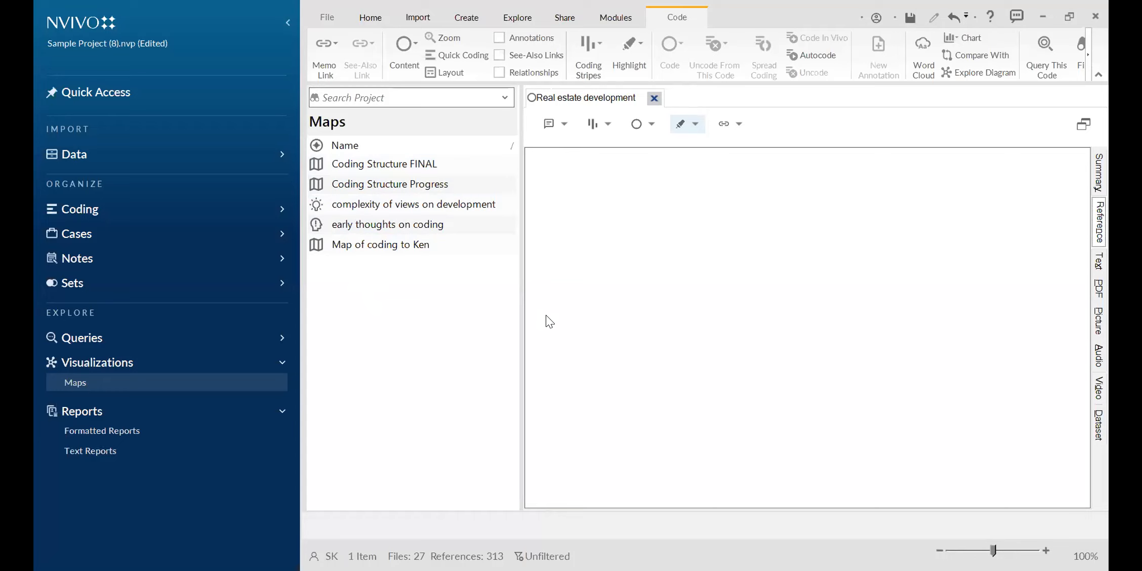
{"action": "double_click", "coordinate": [343, 225]}
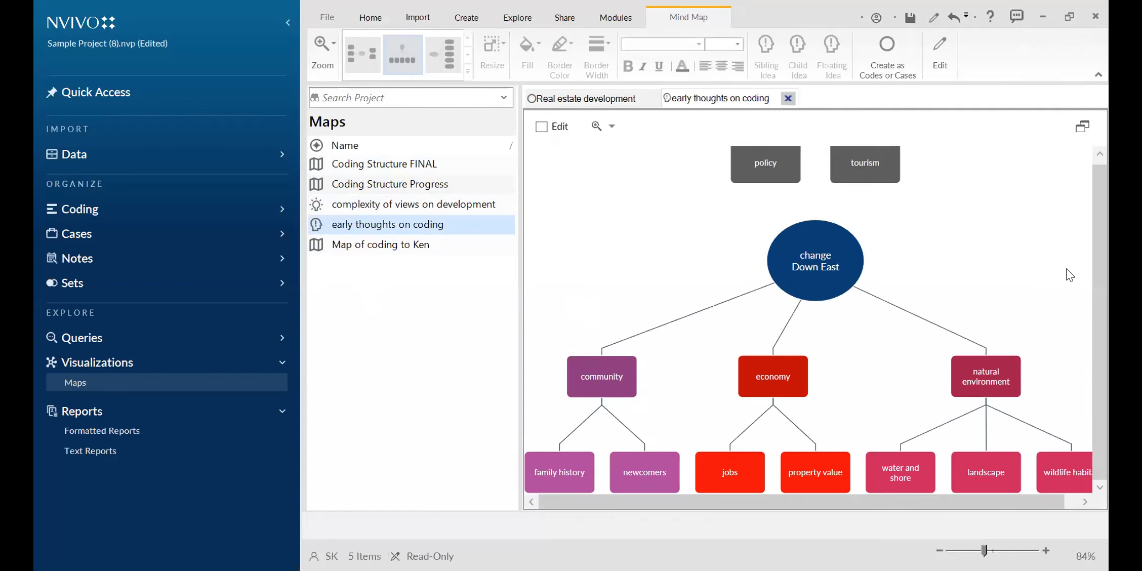
{"action": "scroll", "coordinate": [993, 259], "scroll_direction": "down", "scroll_amount": 1}
- Turn on editing for the mind map, try its sideways layouts and return it to the top-down layout
{"action": "left_click", "coordinate": [541, 127]}
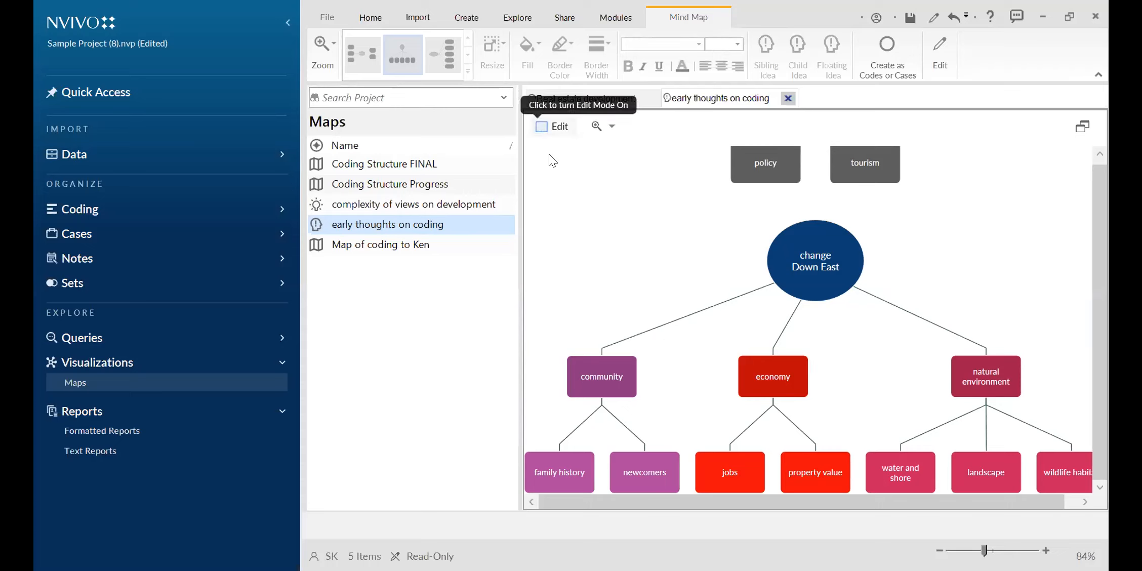
{"action": "left_click", "coordinate": [824, 244]}
{"action": "left_click", "coordinate": [910, 230]}
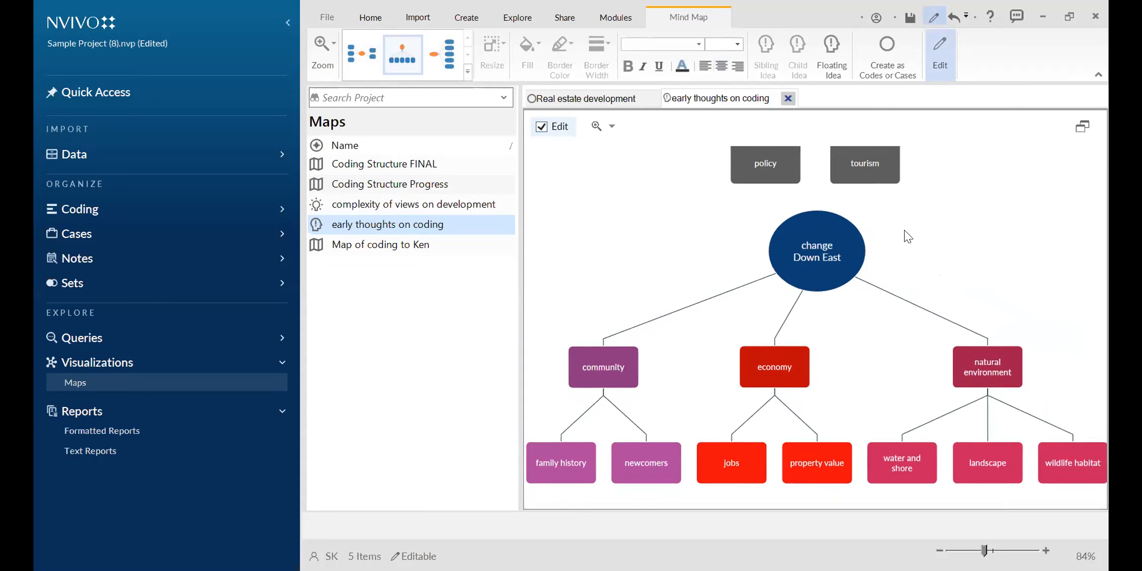
{"action": "left_click", "coordinate": [446, 55]}
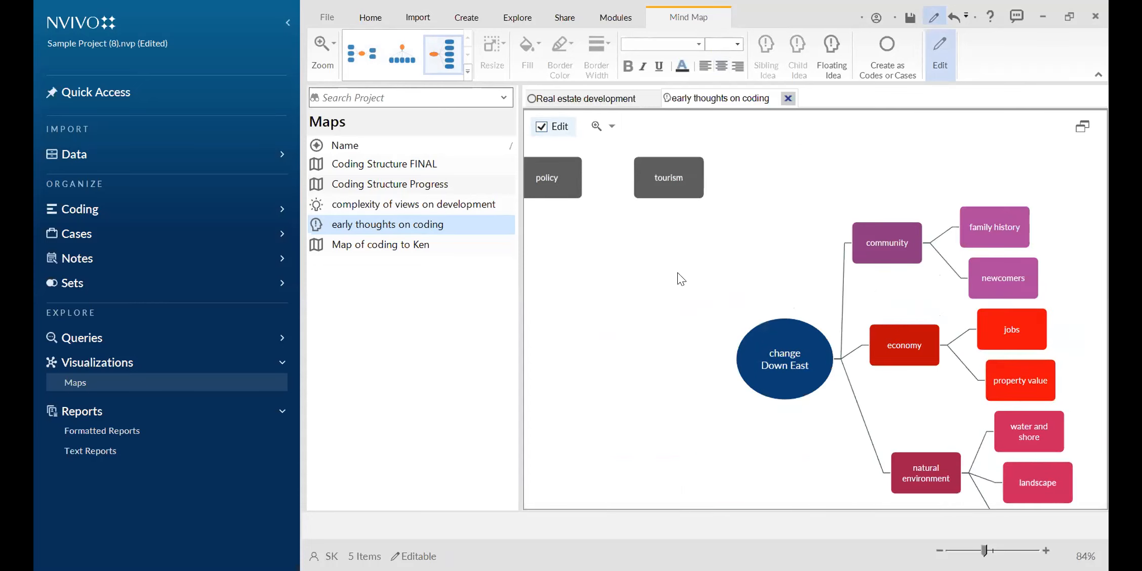
{"action": "left_click", "coordinate": [370, 55]}
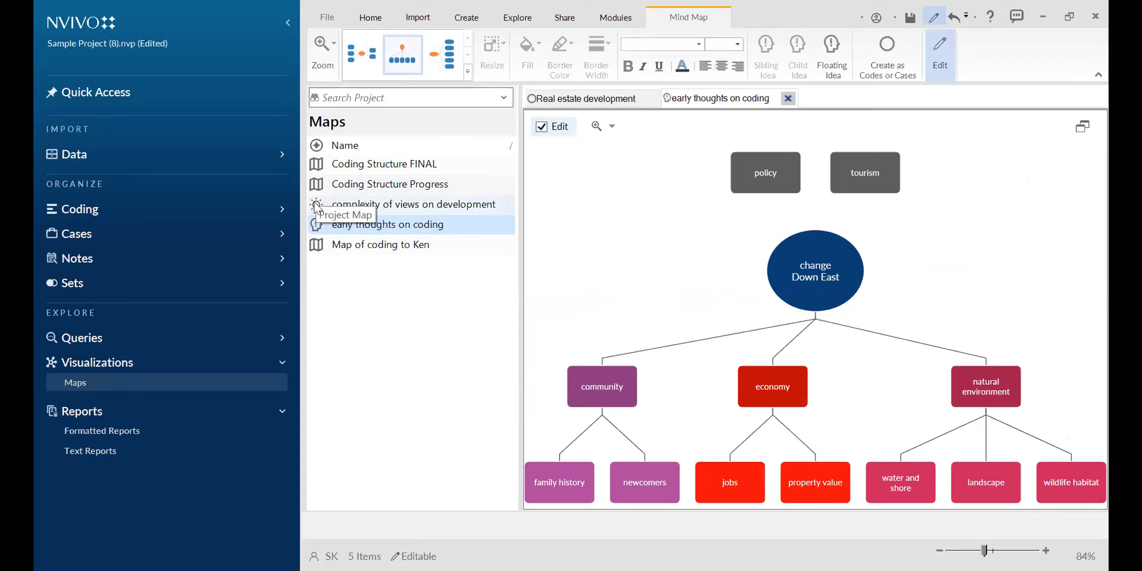
- Open the "complexity of views on development" concept map, enlarge its viewing area, turn on editing and browse the available shapes
{"action": "left_click", "coordinate": [342, 205]}
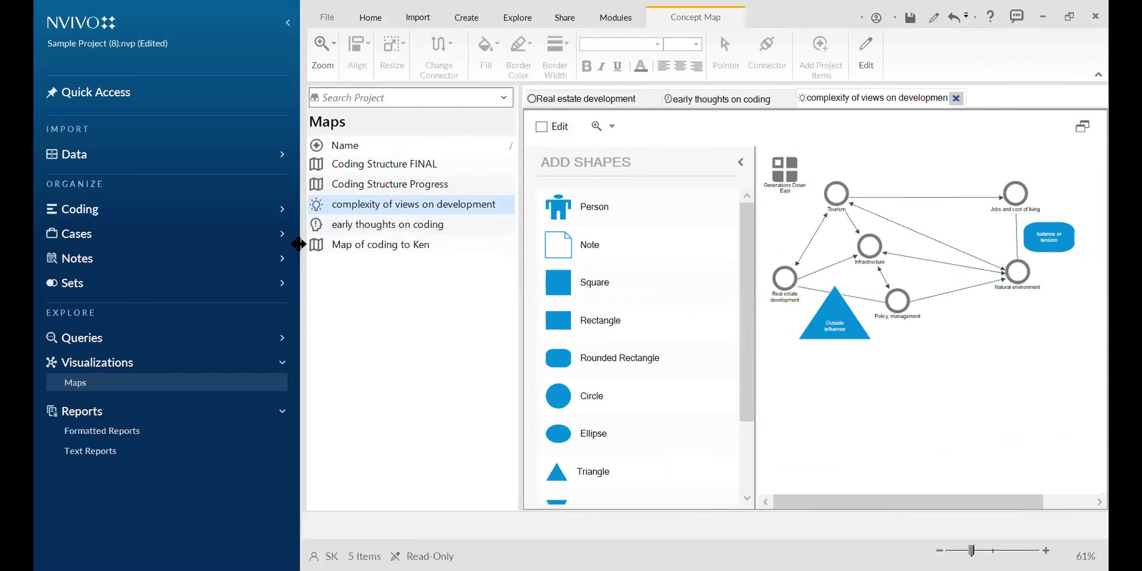
{"action": "left_click_drag", "start_coordinate": [298, 244], "coordinate": [220, 244]}
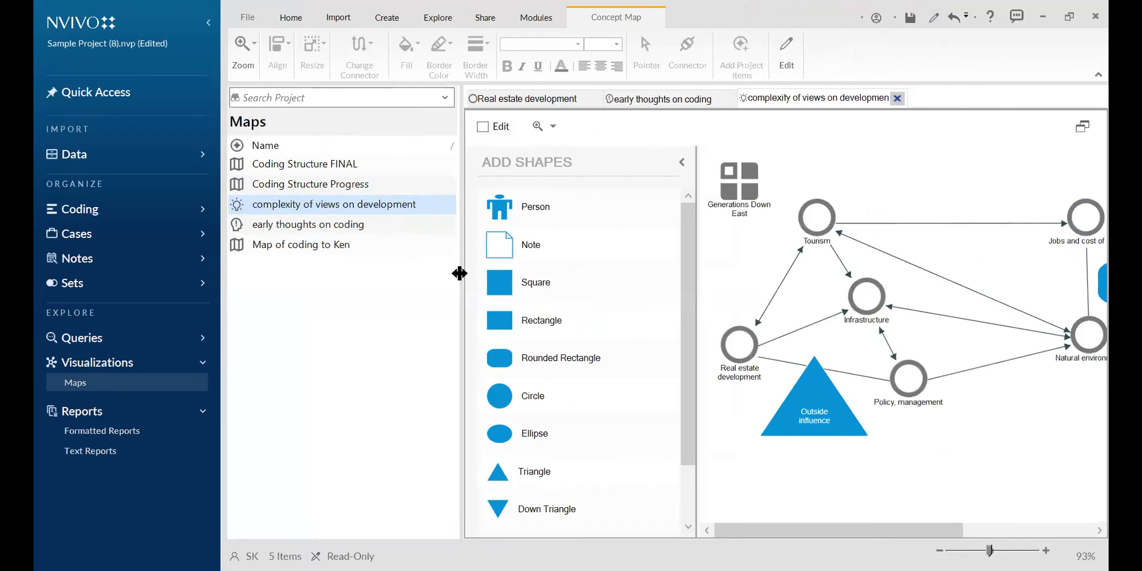
{"action": "left_click_drag", "start_coordinate": [459, 274], "coordinate": [396, 274]}
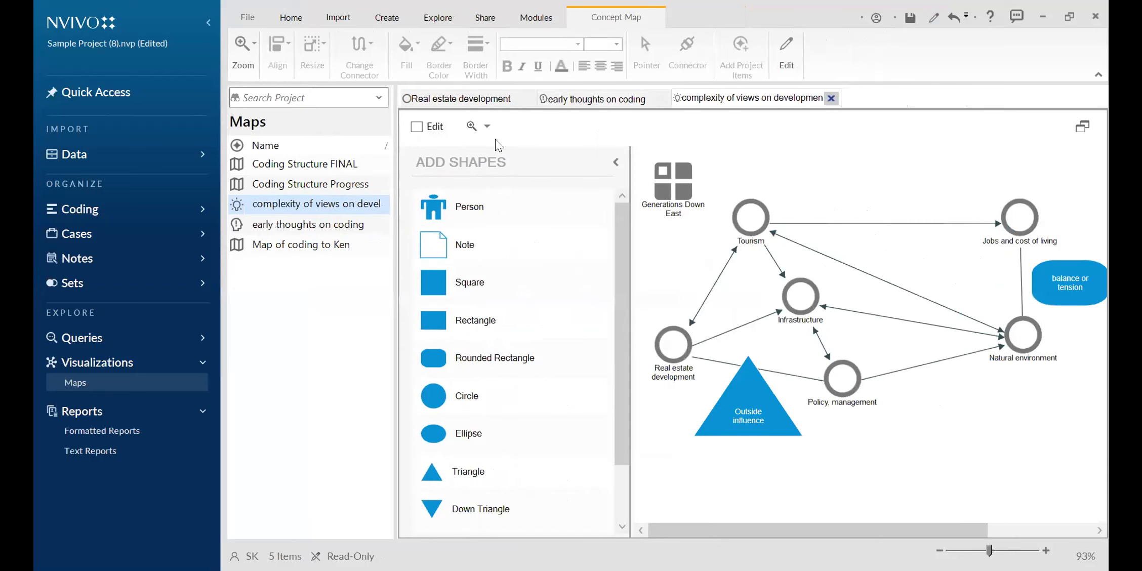
{"action": "left_click", "coordinate": [417, 127]}
{"action": "left_click_drag", "start_coordinate": [625, 298], "coordinate": [626, 353]}
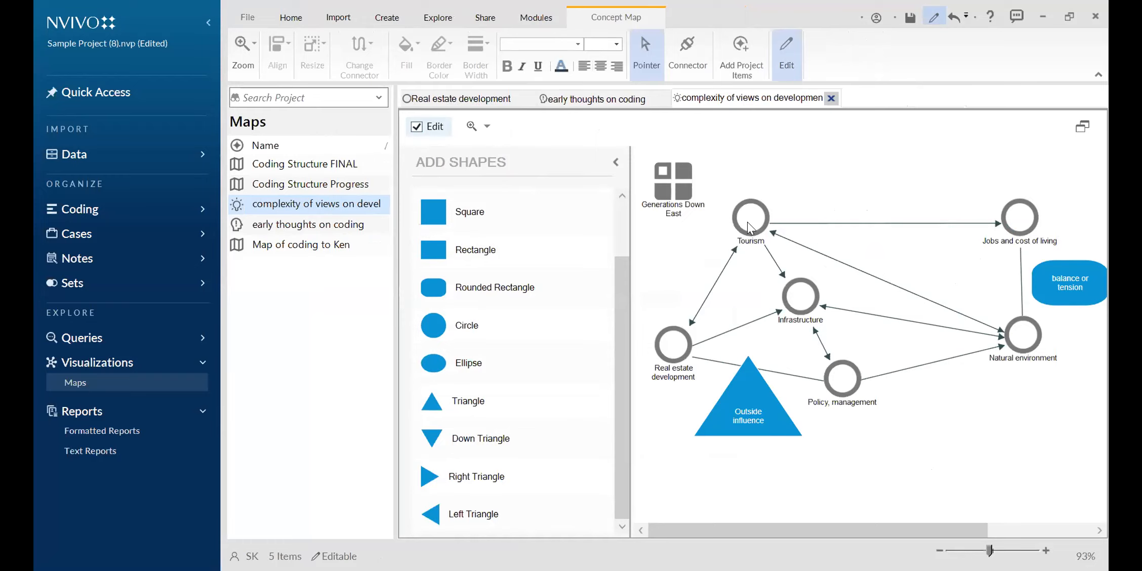
- Inspect the Infrastructure code, the "Outside influence" triangle and the "balance or tension" shape in the concept map
{"action": "left_click", "coordinate": [801, 304]}
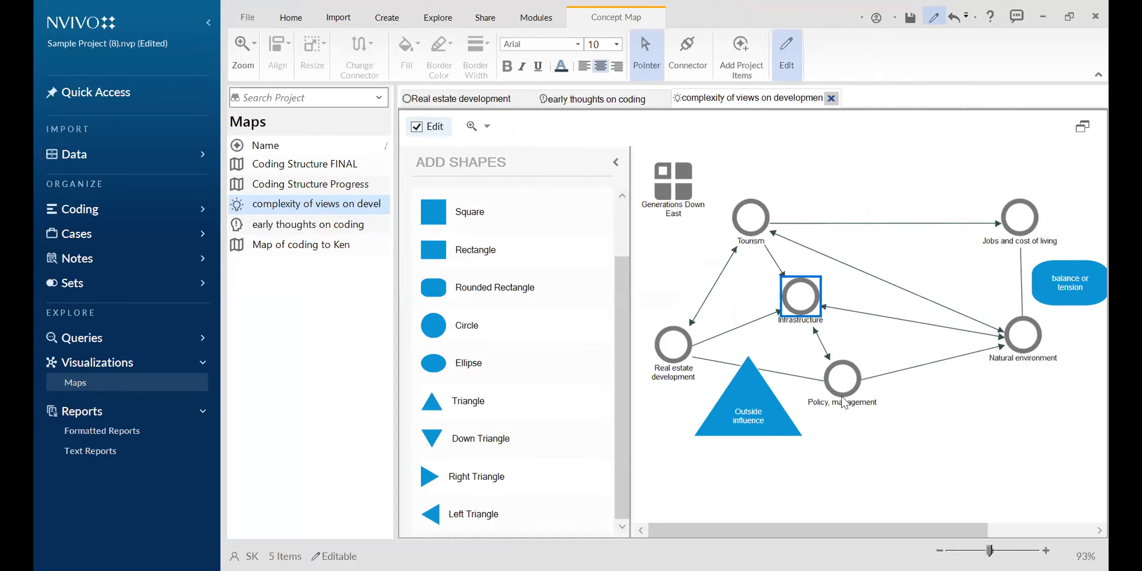
{"action": "left_click", "coordinate": [890, 428]}
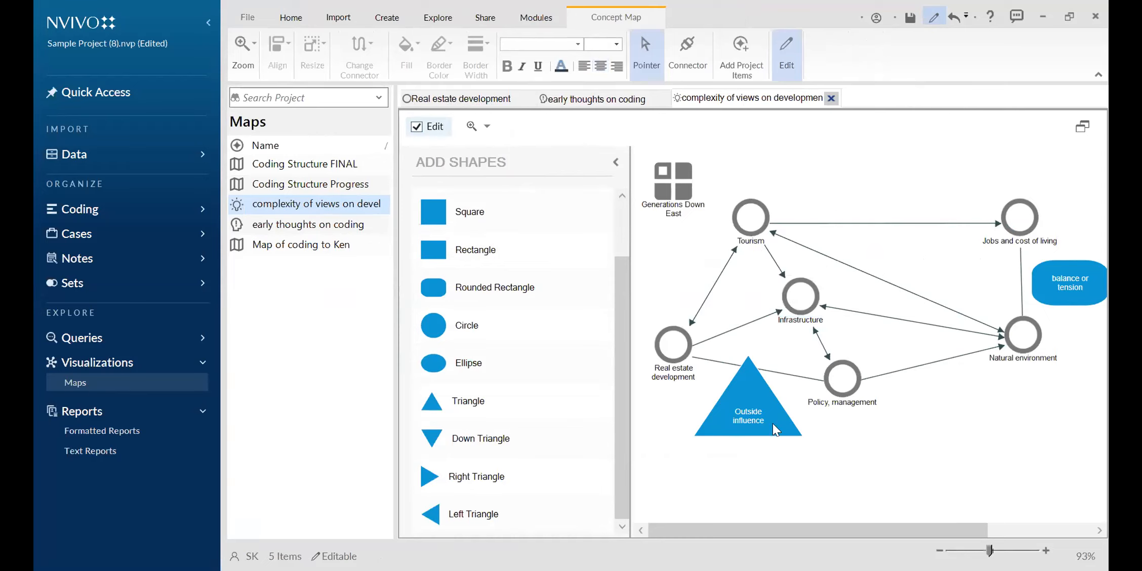
{"action": "left_click", "coordinate": [745, 404]}
{"action": "left_click", "coordinate": [1076, 276]}
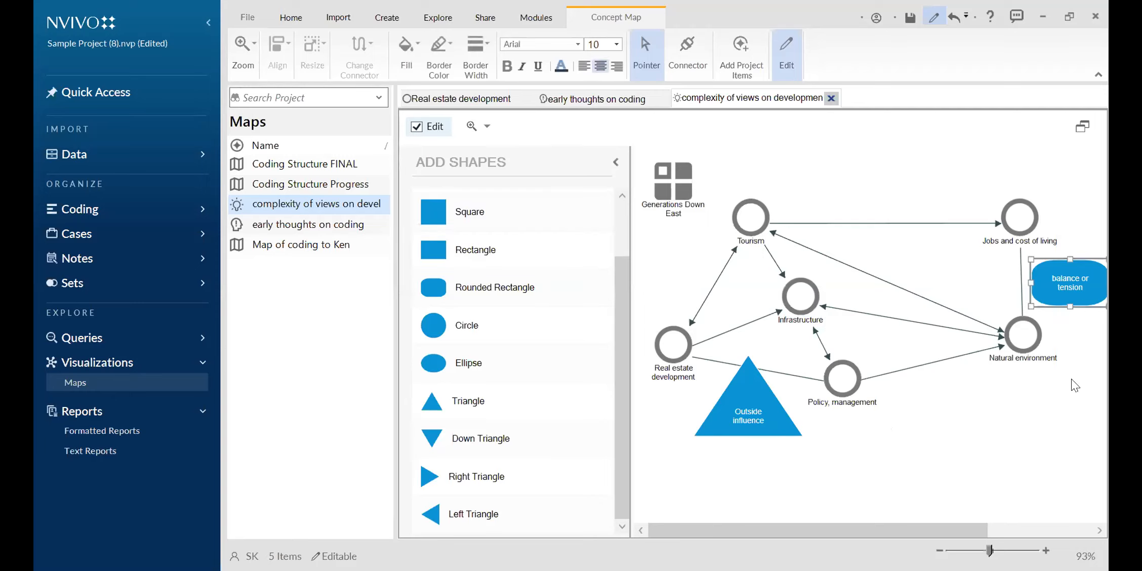
{"action": "left_click", "coordinate": [968, 408]}
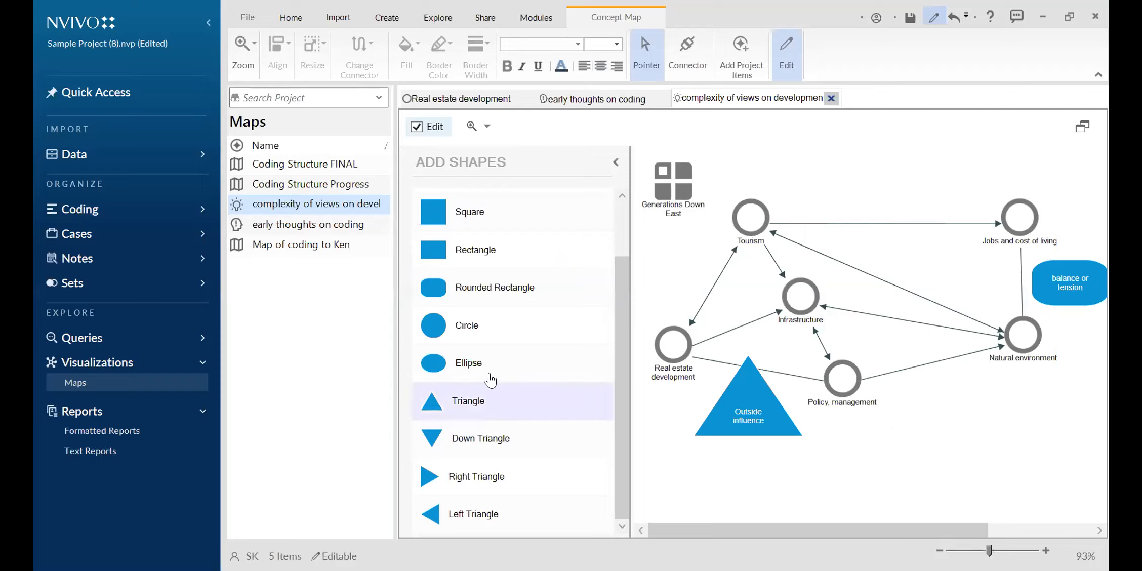
- Place a circle shape between Policy, management and Natural environment, and delete it from the concept map
{"action": "left_click_drag", "start_coordinate": [490, 338], "coordinate": [837, 294]}
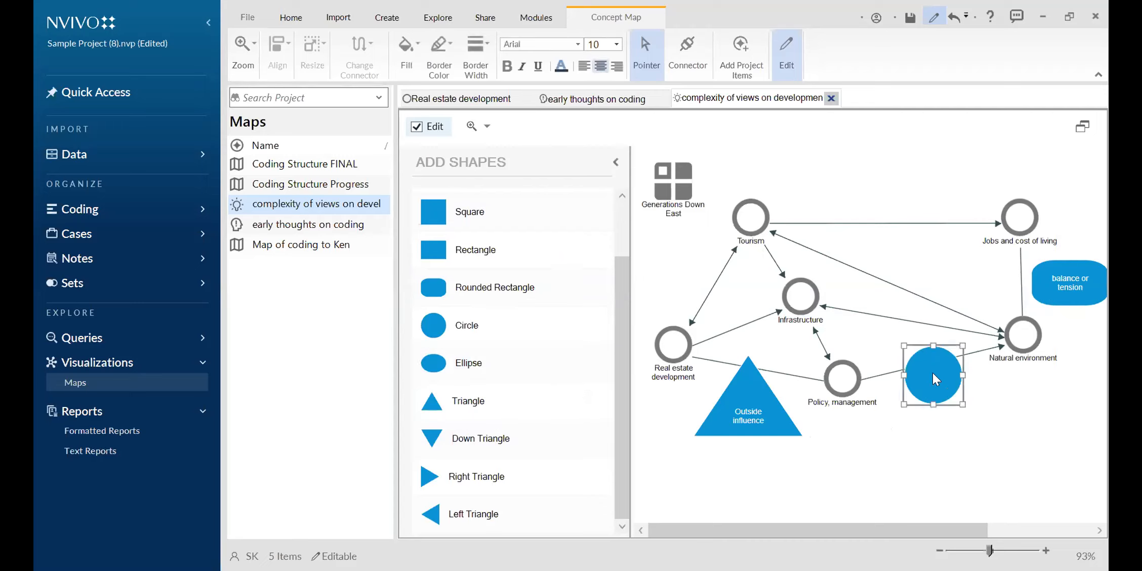
{"action": "right_click", "coordinate": [932, 373]}
{"action": "left_click", "coordinate": [935, 485]}
{"action": "left_click_drag", "start_coordinate": [944, 399], "coordinate": [953, 421]}
{"action": "key", "text": "Delete"}
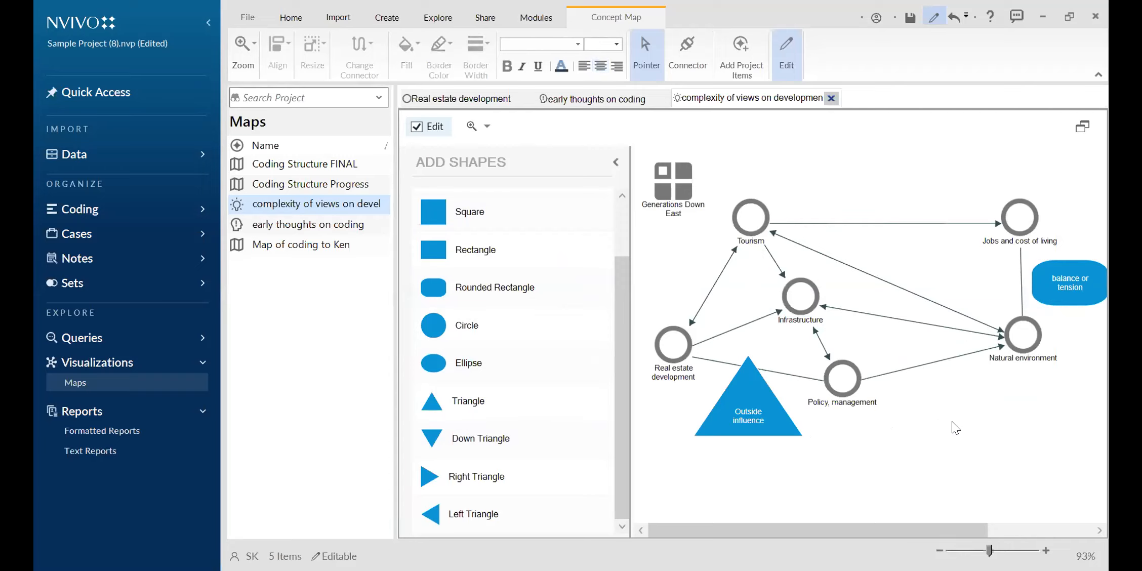
- Move the Tourism code slightly closer to the Infrastructure code in the concept map
{"action": "left_click_drag", "start_coordinate": [749, 233], "coordinate": [765, 289]}
{"action": "left_click", "coordinate": [907, 462]}
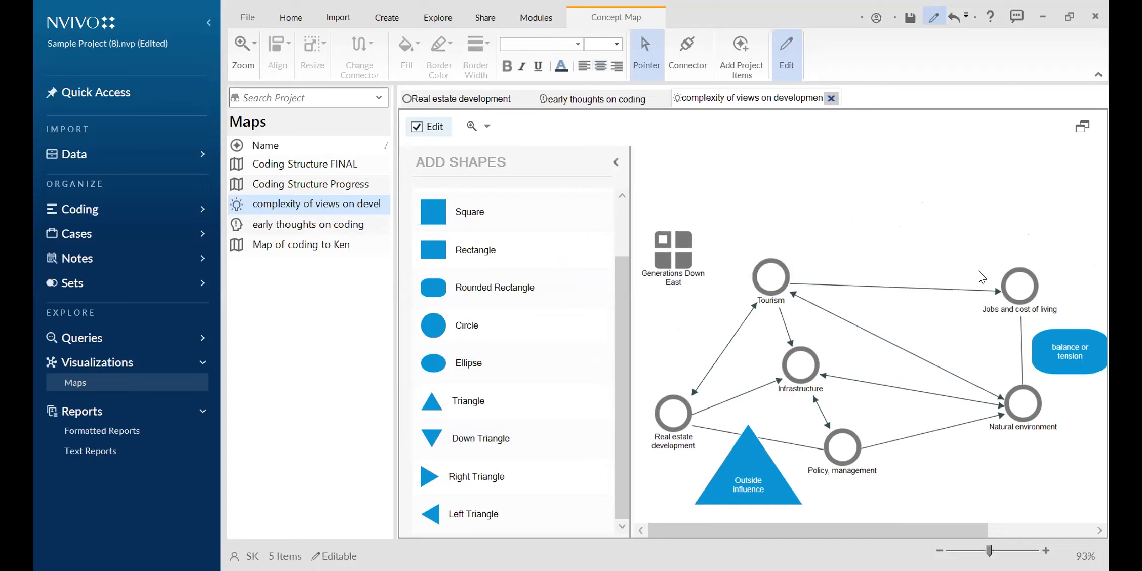
{"action": "left_click", "coordinate": [806, 365]}
- Open the Tourism code from the concept map and examine its coded content from the NC Sea Turtle Project external
{"action": "left_click", "coordinate": [771, 276]}
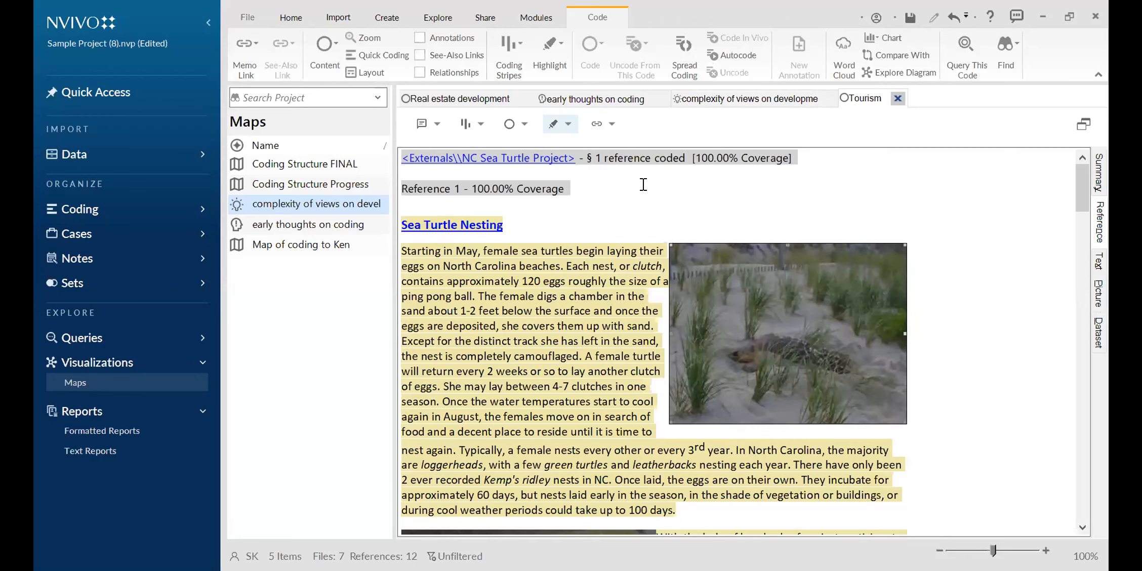
{"action": "scroll", "coordinate": [577, 275], "scroll_direction": "down", "scroll_amount": 5}
{"action": "scroll", "coordinate": [958, 326], "scroll_direction": "down", "scroll_amount": 5}
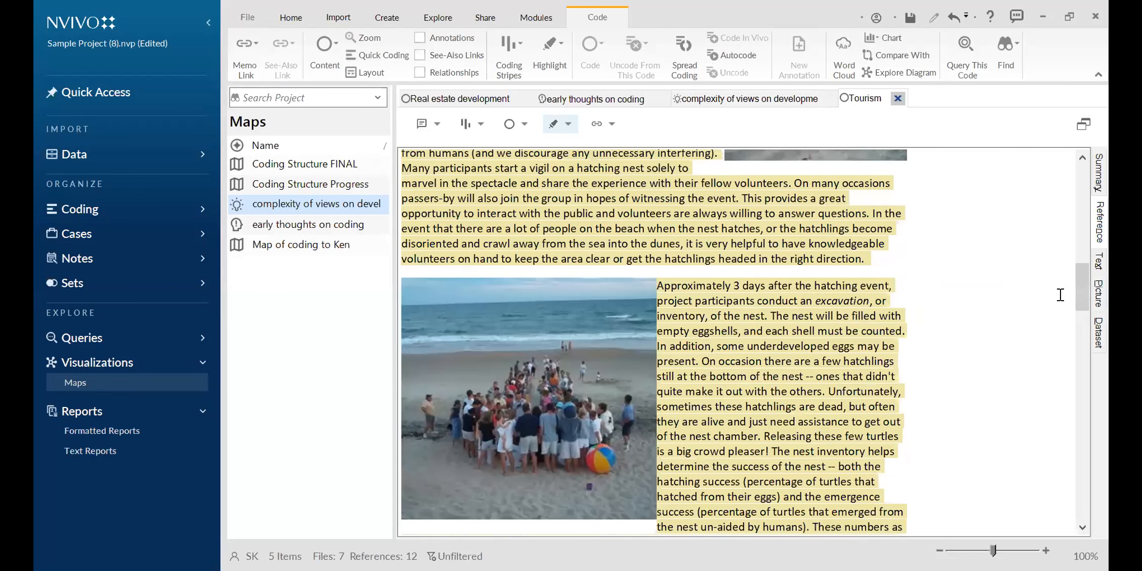
{"action": "scroll", "coordinate": [1013, 253], "scroll_direction": "up", "scroll_amount": 10}
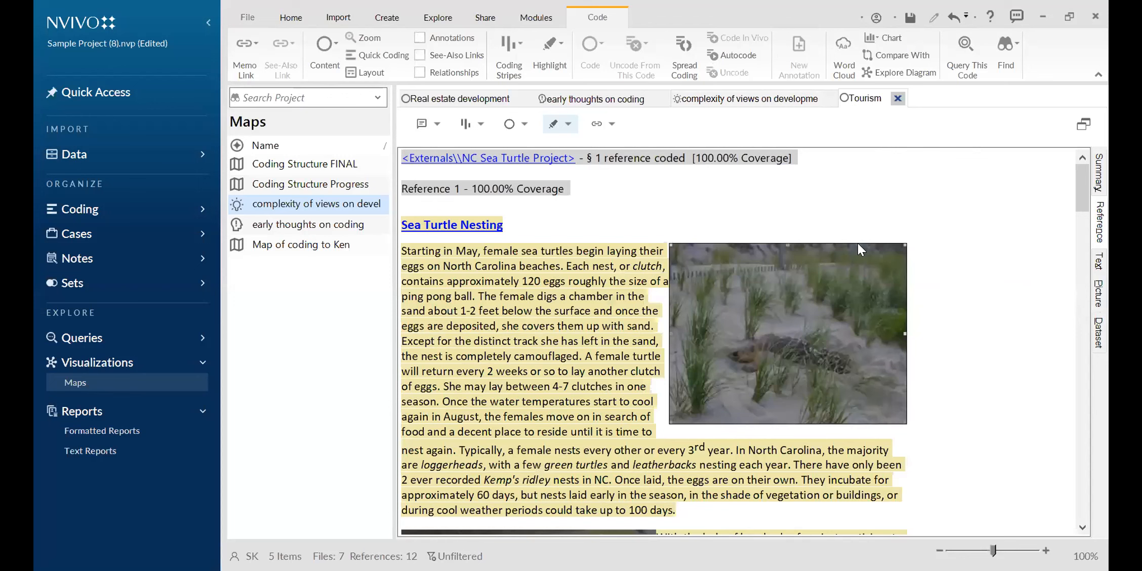
{"action": "scroll", "coordinate": [1083, 225], "scroll_direction": "down", "scroll_amount": 9}
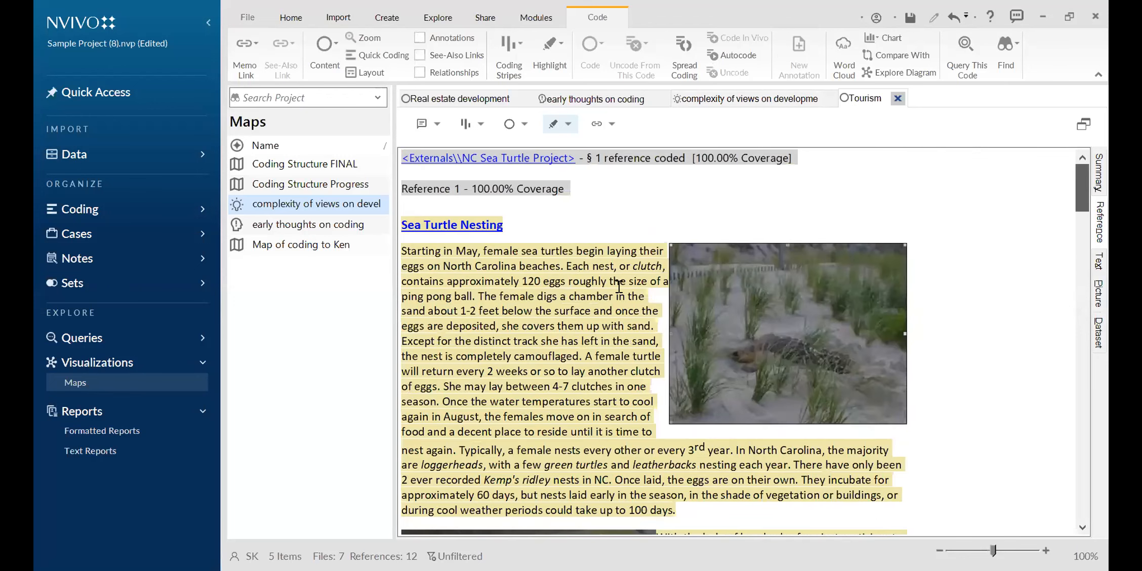
{"action": "left_click_drag", "start_coordinate": [1083, 210], "coordinate": [1087, 294]}
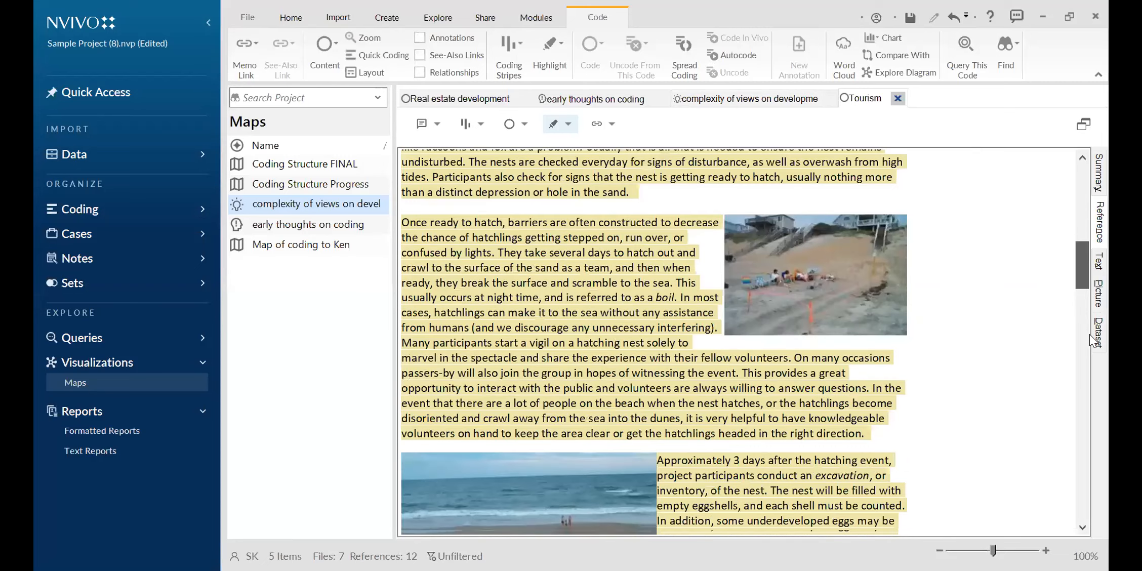
- Review the Tourism code's references from the Competing water uses file and the interviews, ending at the NC Sea Turtle Project external
{"action": "scroll", "coordinate": [587, 268], "scroll_direction": "down", "scroll_amount": 5}
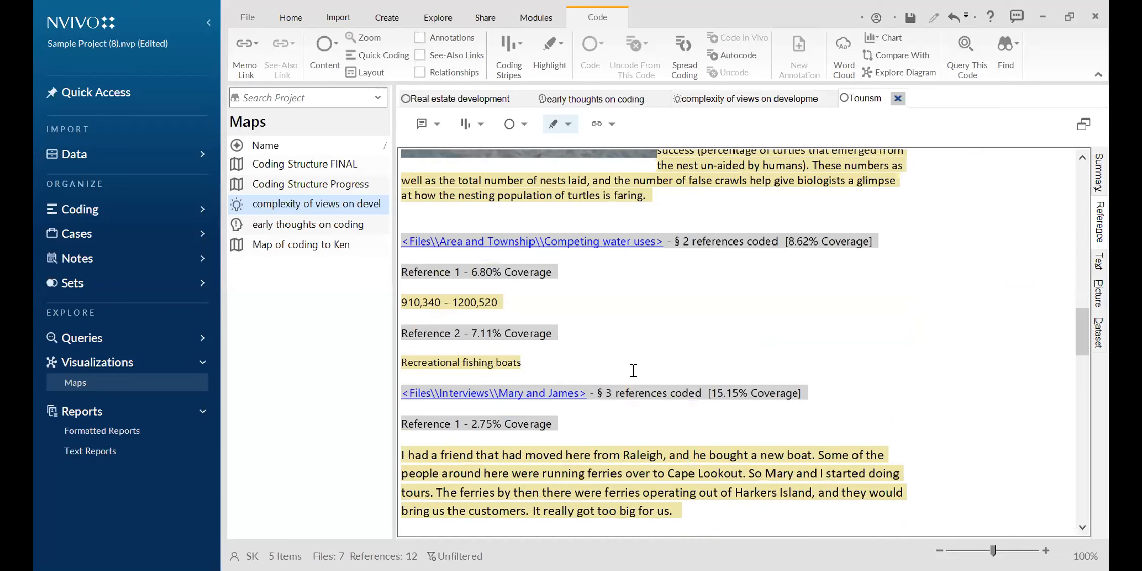
{"action": "scroll", "coordinate": [469, 349], "scroll_direction": "down", "scroll_amount": 5}
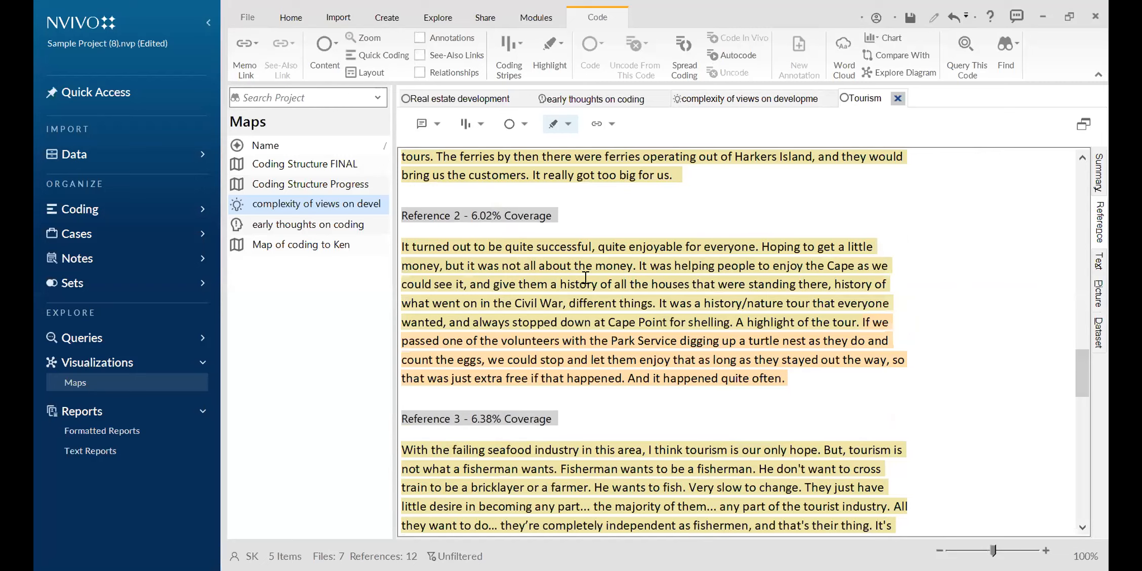
{"action": "scroll", "coordinate": [587, 279], "scroll_direction": "down", "scroll_amount": 5}
{"action": "scroll", "coordinate": [591, 282], "scroll_direction": "down", "scroll_amount": 3}
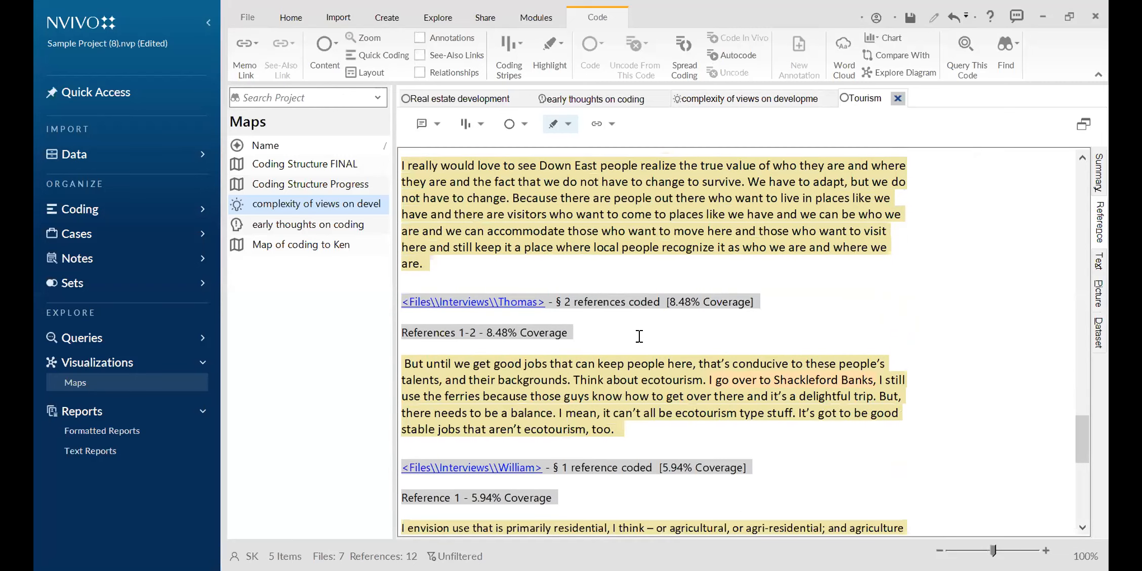
{"action": "scroll", "coordinate": [639, 337], "scroll_direction": "up", "scroll_amount": 10}
{"action": "scroll", "coordinate": [640, 337], "scroll_direction": "up", "scroll_amount": 10}
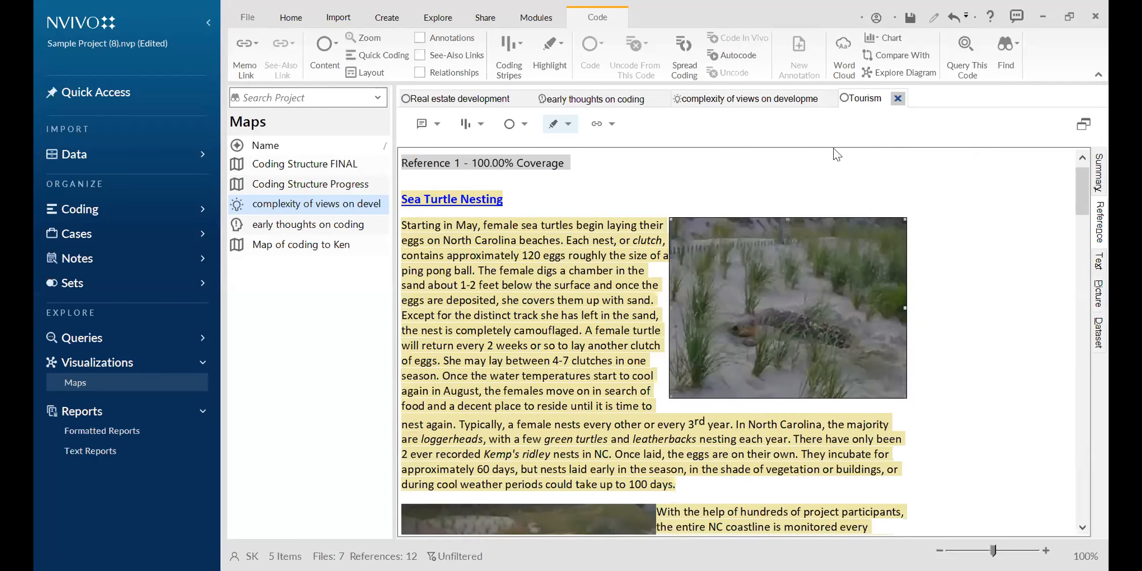
{"action": "scroll", "coordinate": [855, 473], "scroll_direction": "up", "scroll_amount": 3}
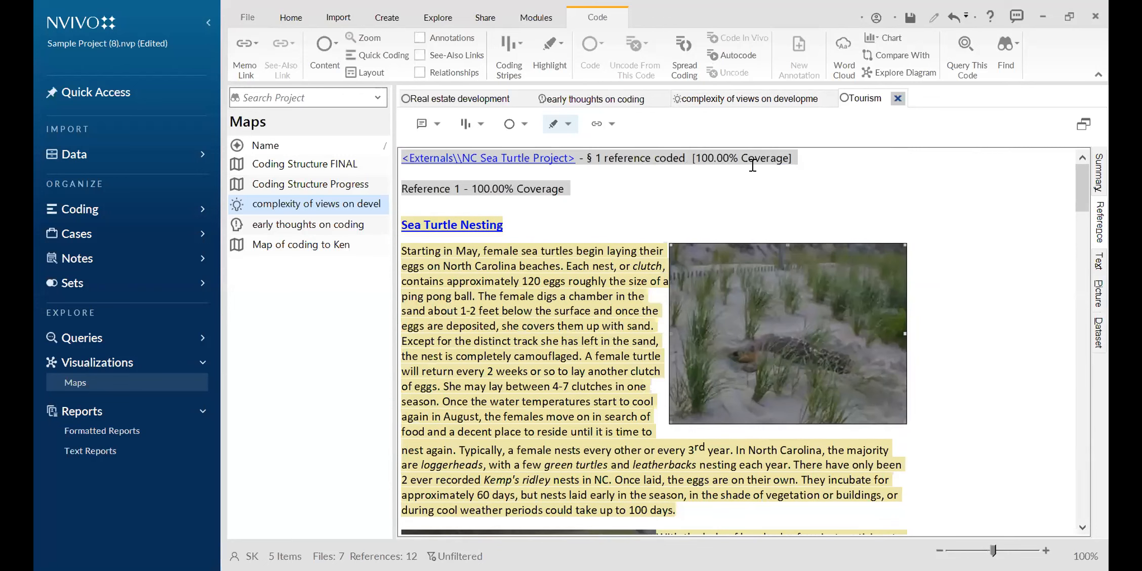
- Compare the concept map on complexity of views with the "early thoughts on coding" mind map, ending on the concept map
{"action": "left_click", "coordinate": [730, 101]}
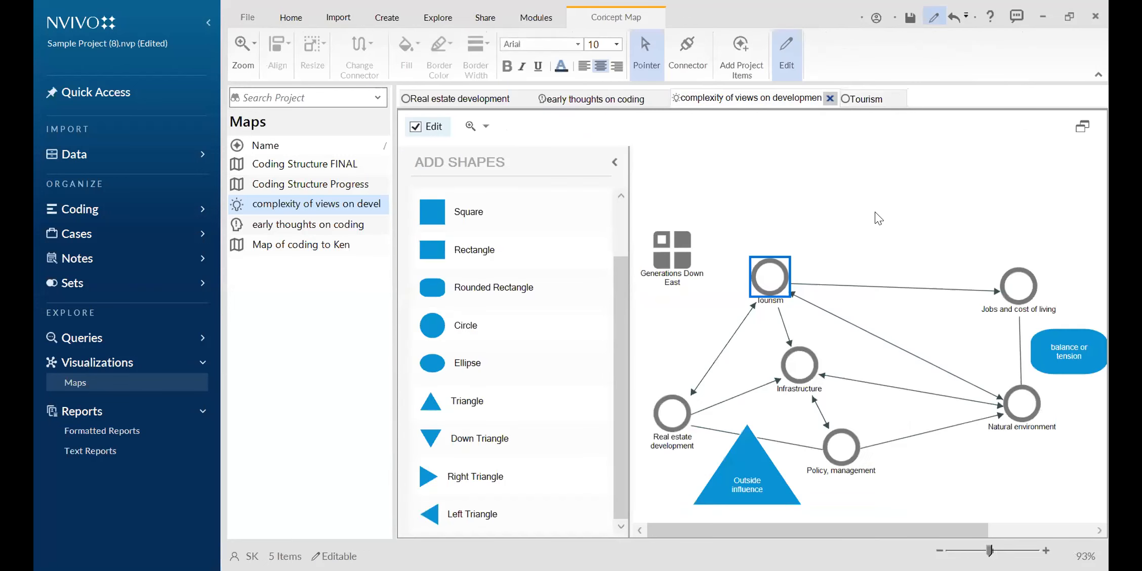
{"action": "left_click", "coordinate": [984, 349]}
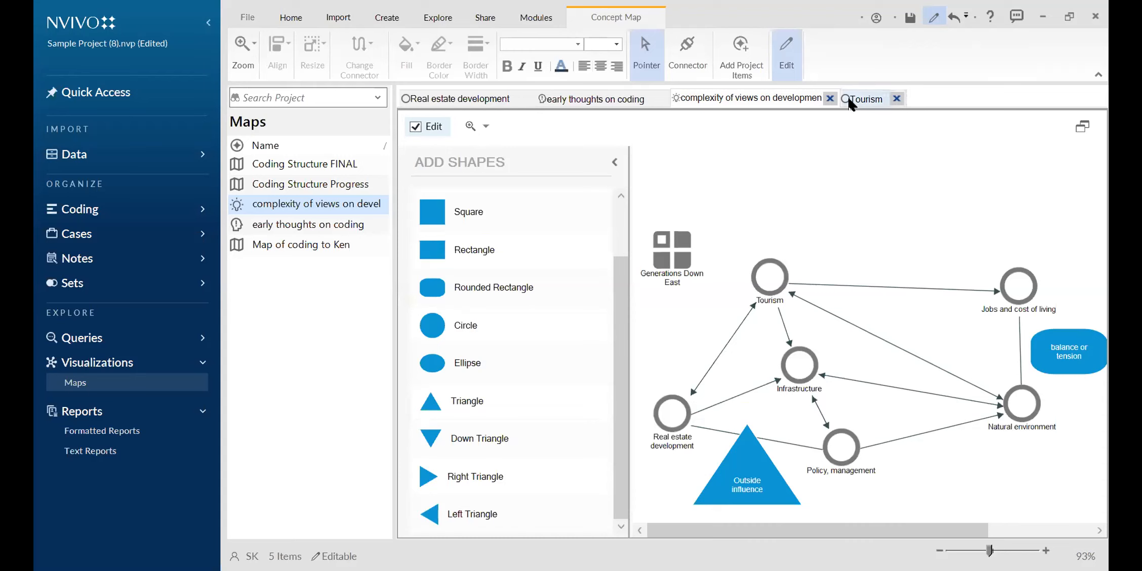
{"action": "left_click", "coordinate": [612, 99]}
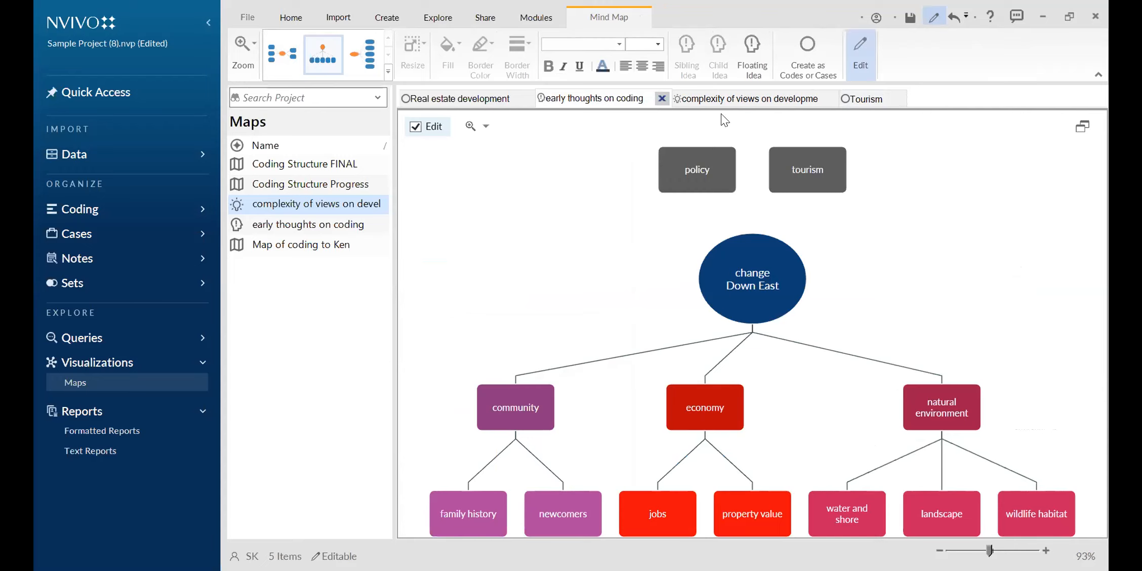
{"action": "left_click", "coordinate": [722, 98]}
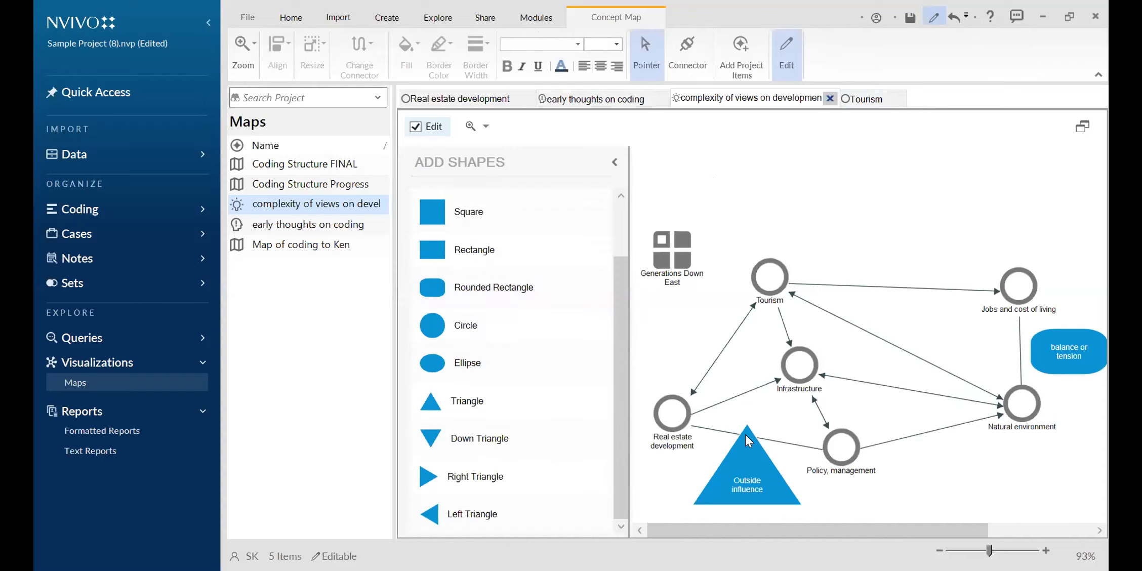
- Shift the "Outside influence" triangle slightly toward the Policy, management code and check the "balance or tension" shape's text
{"action": "left_click_drag", "start_coordinate": [746, 435], "coordinate": [753, 434]}
{"action": "double_click", "coordinate": [1048, 349]}
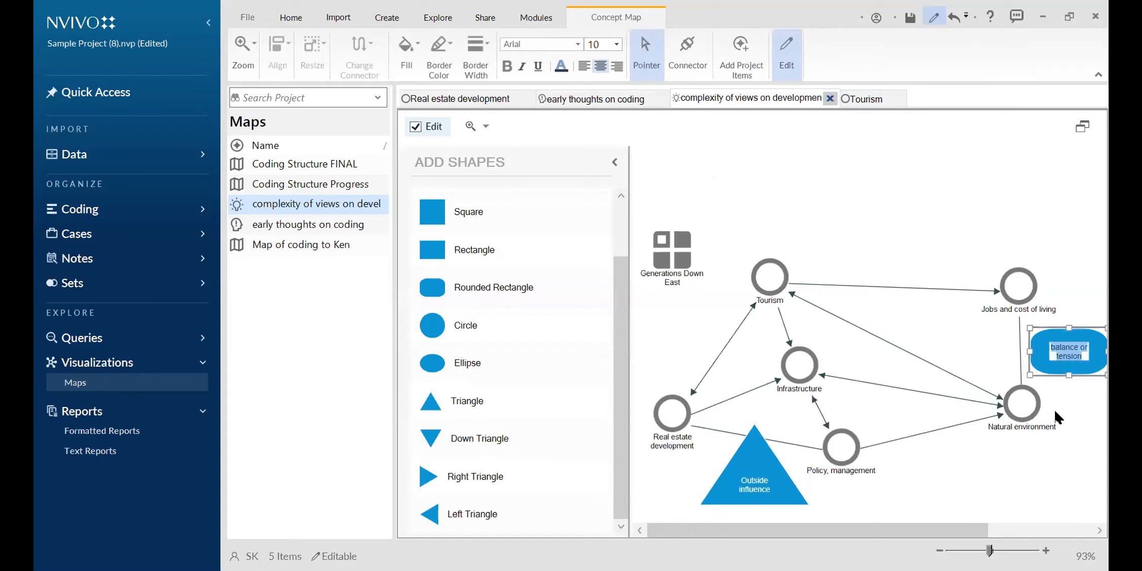
{"action": "left_click", "coordinate": [1025, 472]}
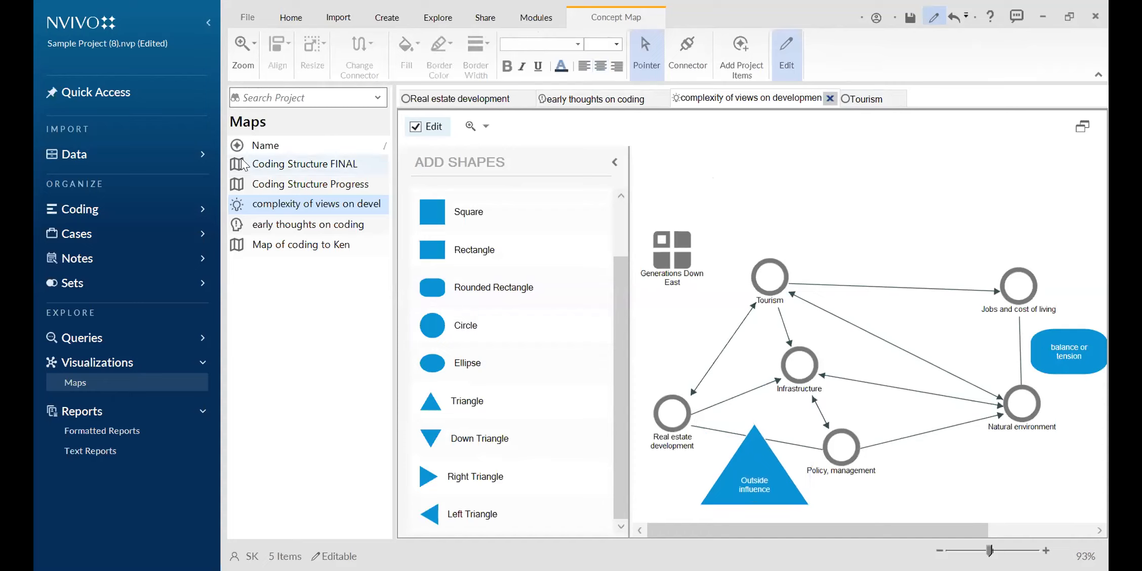
- Open the Coding Structure FINAL project map and make it editable
{"action": "double_click", "coordinate": [280, 164]}
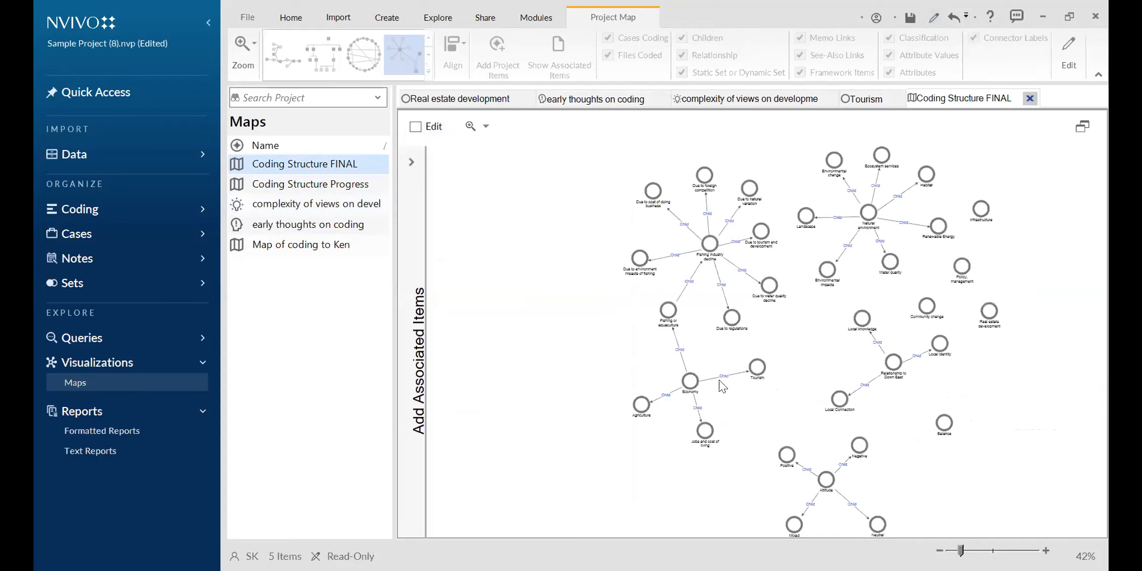
{"action": "left_click", "coordinate": [710, 245]}
{"action": "left_click", "coordinate": [522, 188]}
{"action": "left_click", "coordinate": [415, 127]}
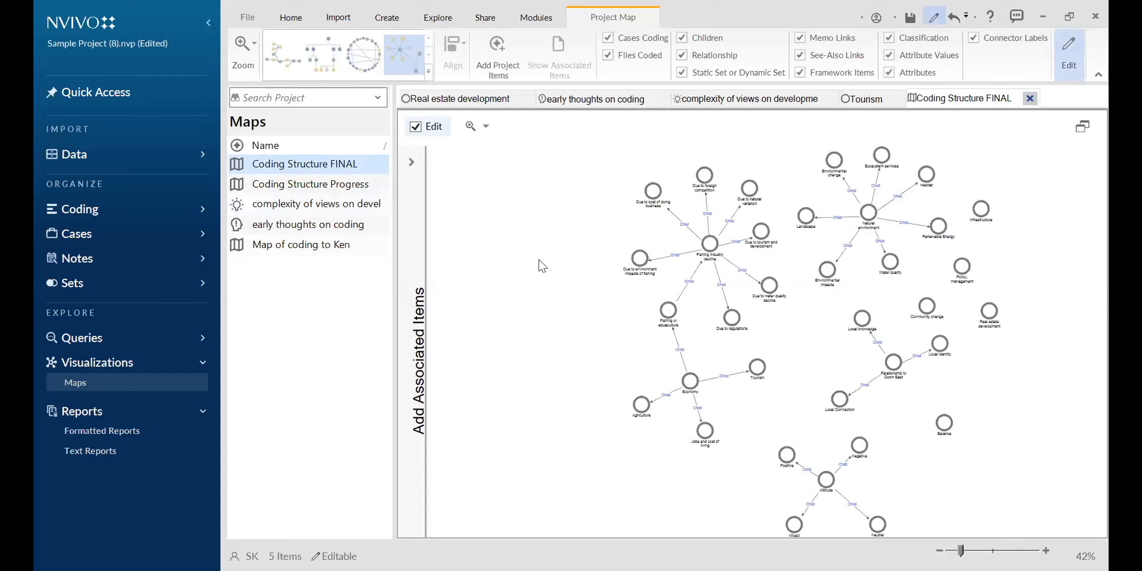
- Inspect the parent codes Fishing industry decline, Natural environment, Economy, Attitude and Relationship to Down East in the project map
{"action": "left_click", "coordinate": [715, 244]}
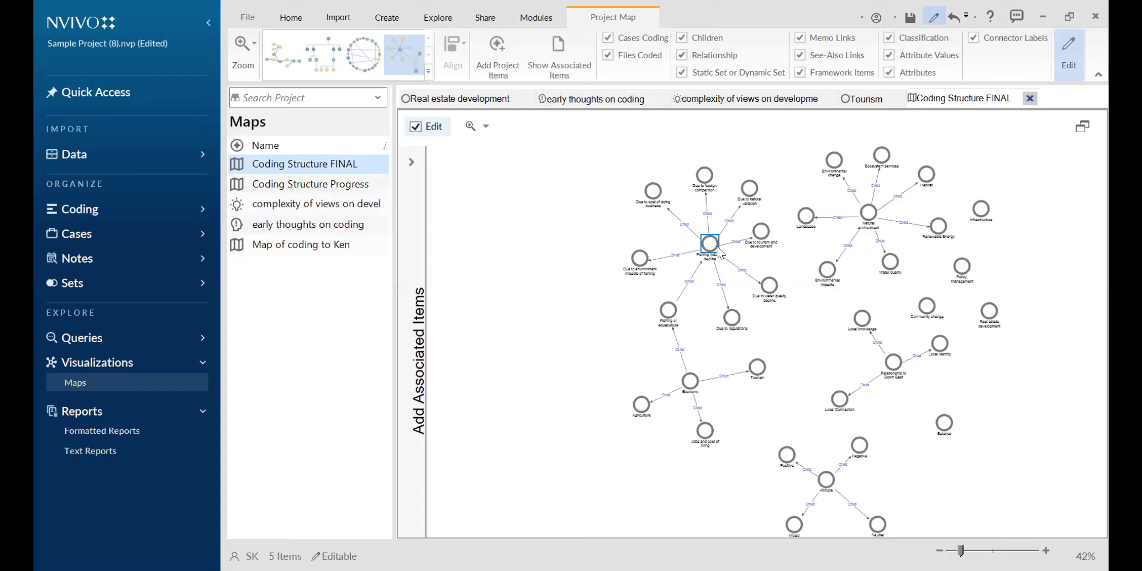
{"action": "left_click", "coordinate": [544, 185]}
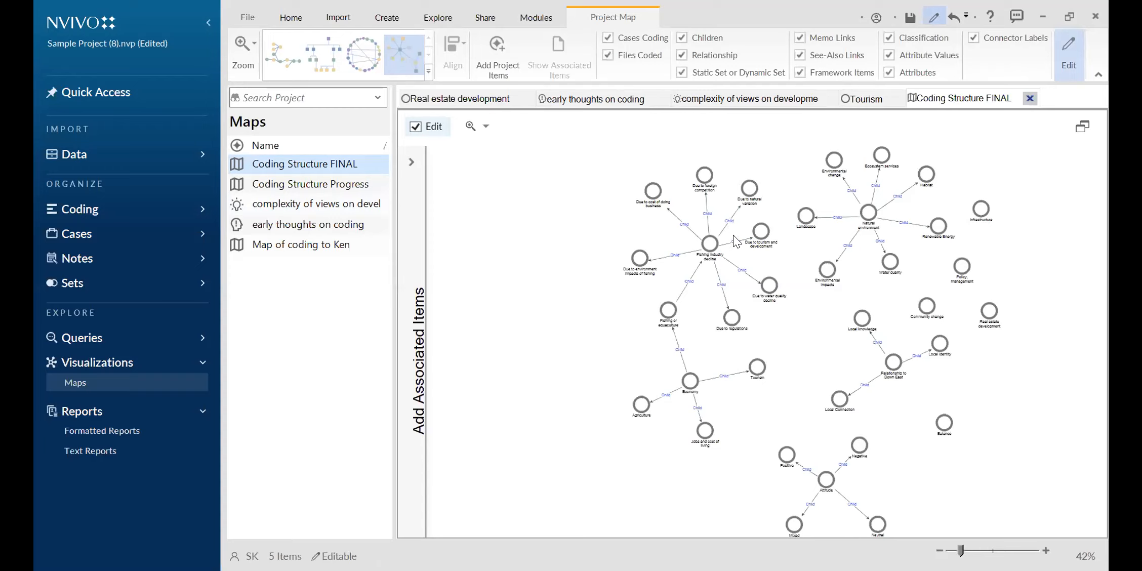
{"action": "left_click", "coordinate": [714, 246]}
{"action": "left_click", "coordinate": [869, 218]}
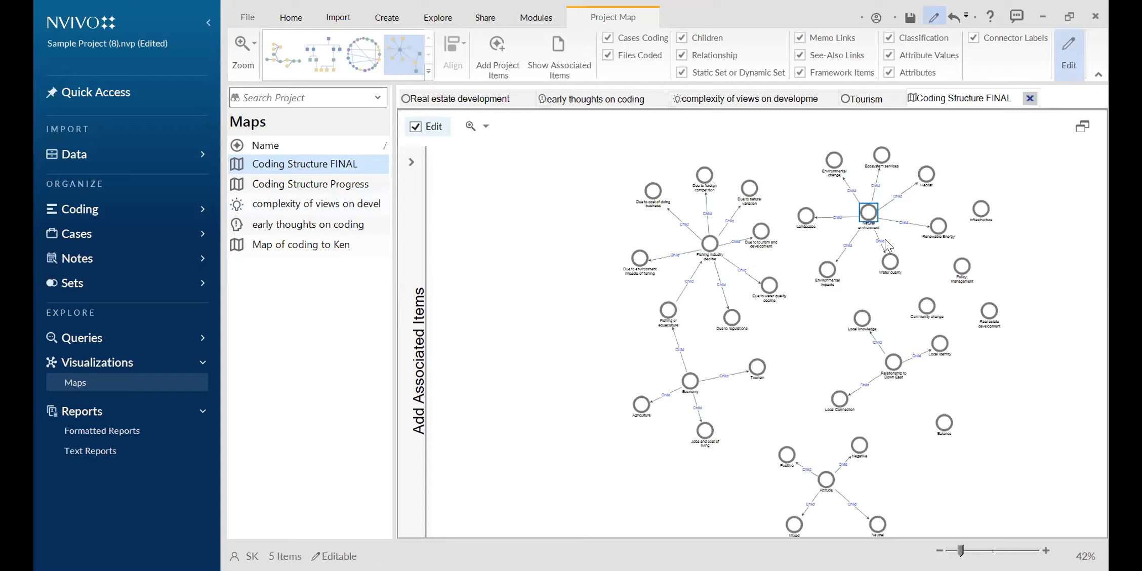
{"action": "left_click", "coordinate": [690, 381]}
{"action": "left_click", "coordinate": [828, 480]}
{"action": "left_click", "coordinate": [897, 363]}
- Select most of the project map's codes as a group and move them left and slightly up on the canvas
{"action": "left_click_drag", "start_coordinate": [598, 155], "coordinate": [1032, 485]}
{"action": "left_click_drag", "start_coordinate": [891, 262], "coordinate": [767, 246]}
{"action": "left_click", "coordinate": [938, 267]}
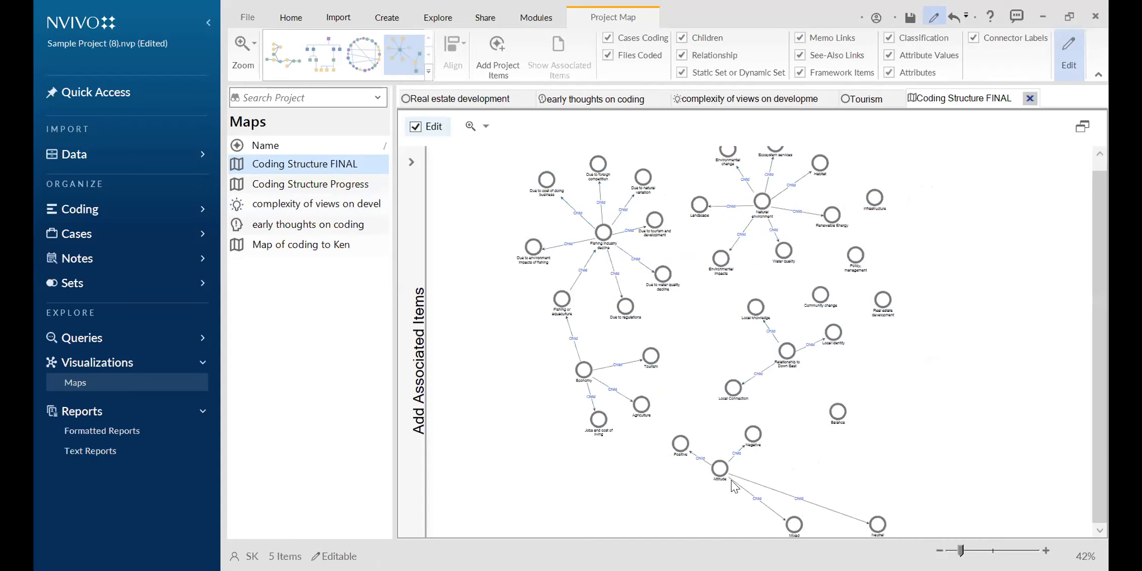
- Move the Attitude, Positive, Negative and Balance codes together so Attitude sits above the Mixed and Neutral codes
{"action": "left_click_drag", "start_coordinate": [675, 421], "coordinate": [832, 513]}
{"action": "left_click_drag", "start_coordinate": [754, 432], "coordinate": [884, 398]}
{"action": "left_click", "coordinate": [882, 395]}
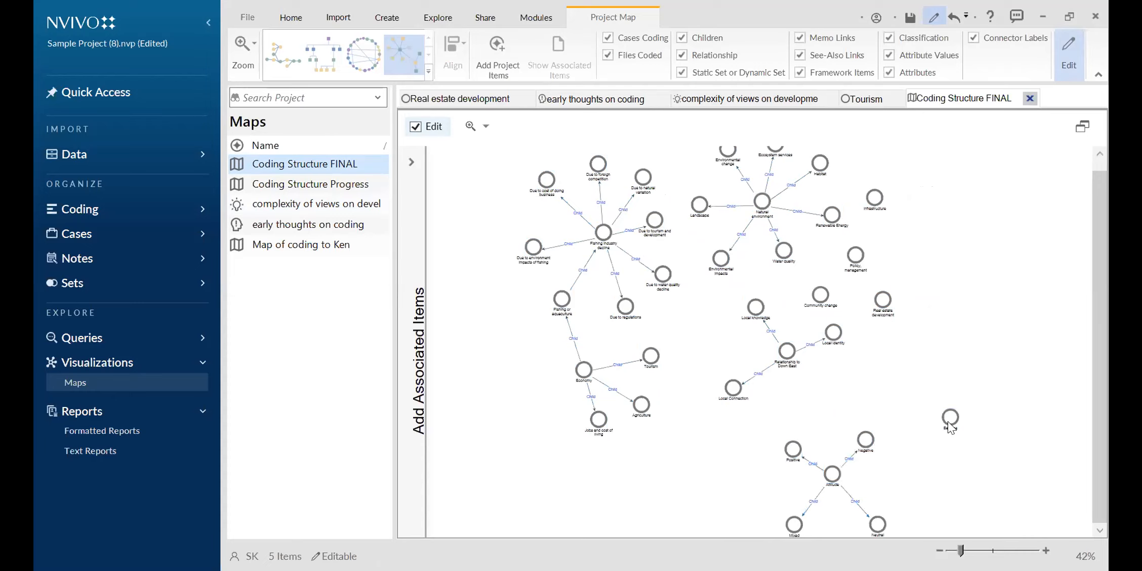
- Rearrange the standalone codes Balance, Real estate development, Policy management and Infrastructure into a loose cluster beside Community change
{"action": "left_click_drag", "start_coordinate": [950, 419], "coordinate": [891, 367]}
{"action": "left_click_drag", "start_coordinate": [882, 297], "coordinate": [897, 306]}
{"action": "left_click_drag", "start_coordinate": [847, 256], "coordinate": [859, 266]}
{"action": "left_click_drag", "start_coordinate": [875, 199], "coordinate": [917, 252]}
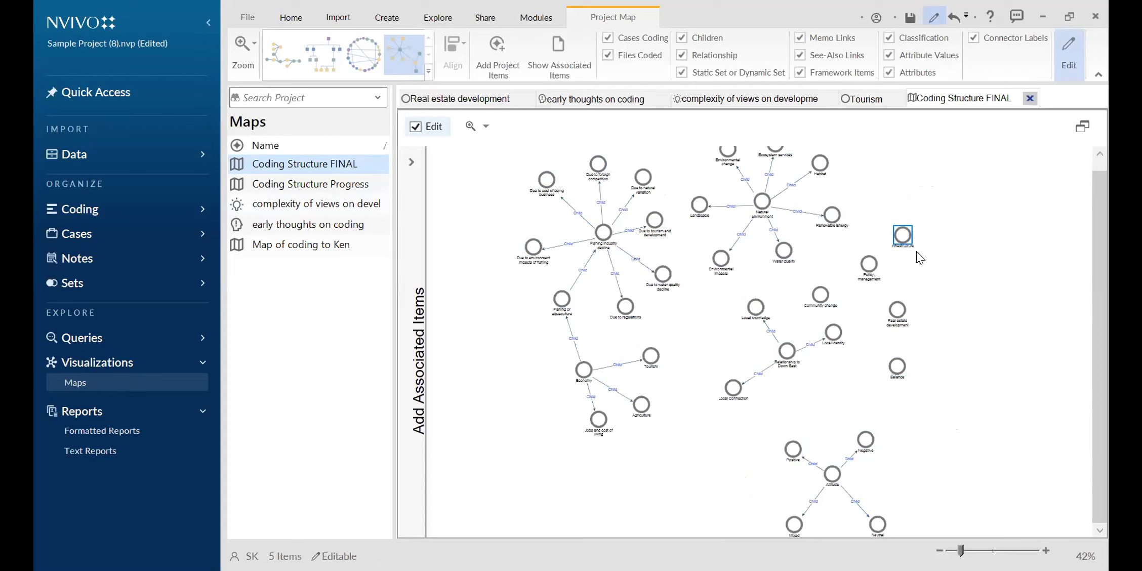
{"action": "left_click_drag", "start_coordinate": [898, 323], "coordinate": [932, 314]}
{"action": "left_click_drag", "start_coordinate": [894, 364], "coordinate": [888, 326]}
{"action": "left_click_drag", "start_coordinate": [867, 269], "coordinate": [881, 282]}
{"action": "left_click", "coordinate": [942, 339]}
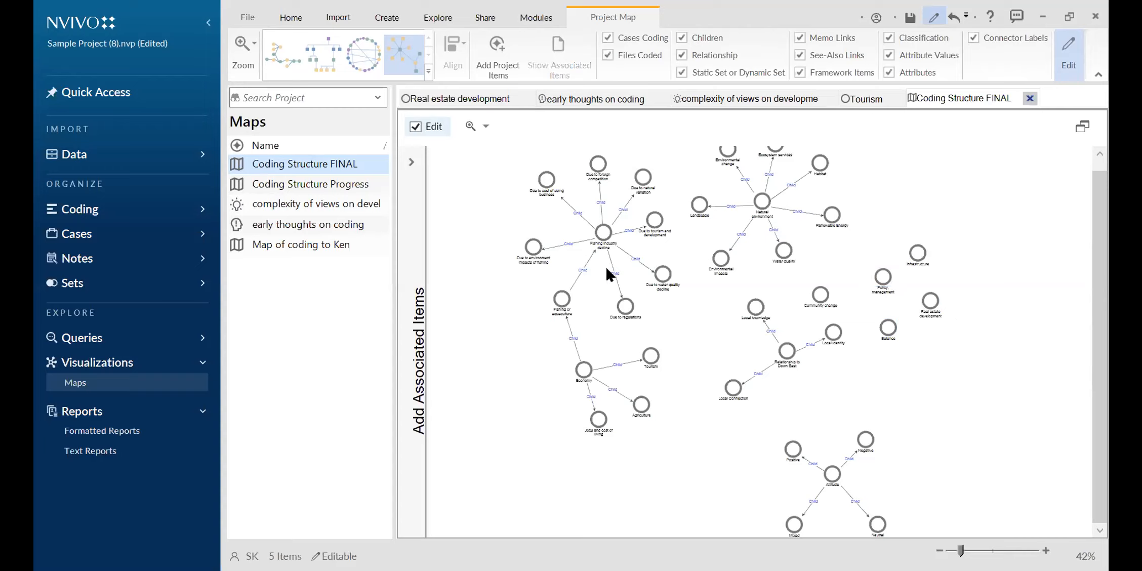
- Open the "Due to regulations" code from the project map, review its coded references, and return to the map
{"action": "left_click", "coordinate": [625, 306]}
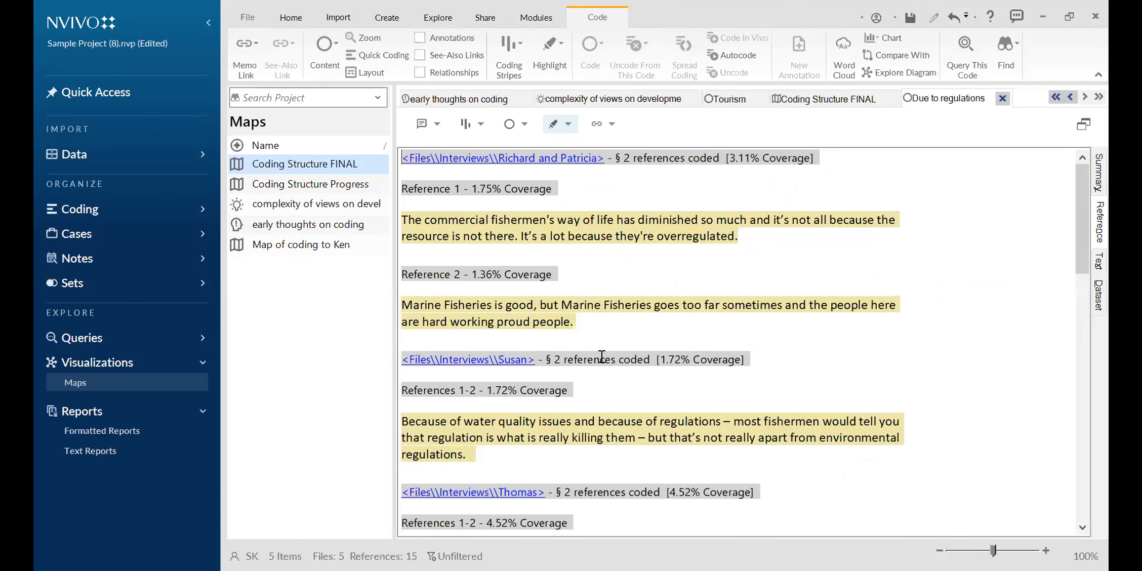
{"action": "scroll", "coordinate": [601, 357], "scroll_direction": "down", "scroll_amount": 5}
{"action": "scroll", "coordinate": [635, 342], "scroll_direction": "up", "scroll_amount": 5}
{"action": "left_click", "coordinate": [805, 100]}
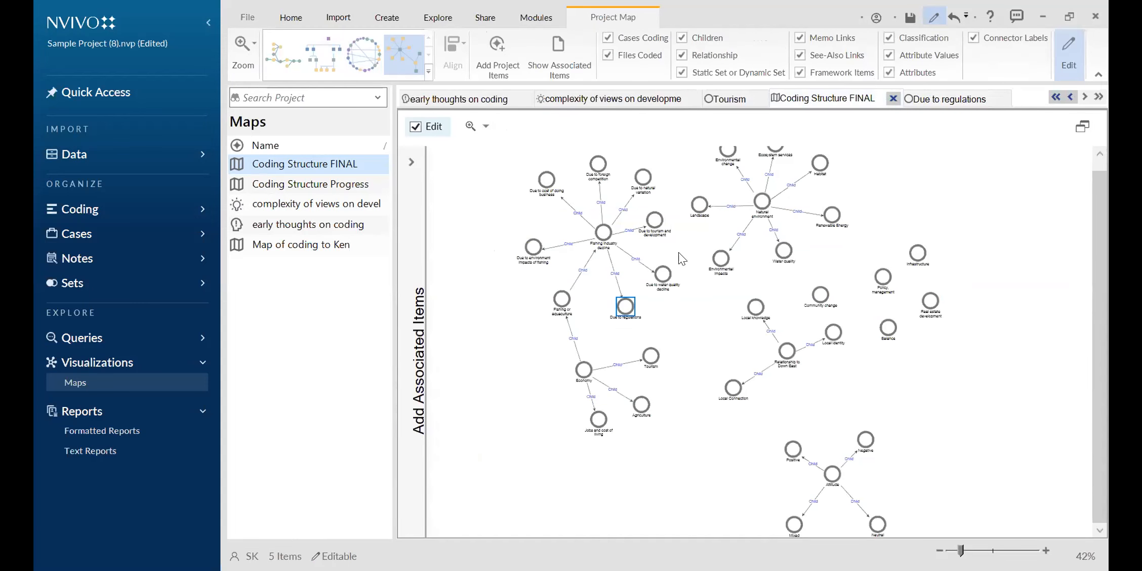
- Try the tree and circular layouts on the project map, and apply the layout that radiates child codes around their parents
{"action": "left_click", "coordinate": [283, 59]}
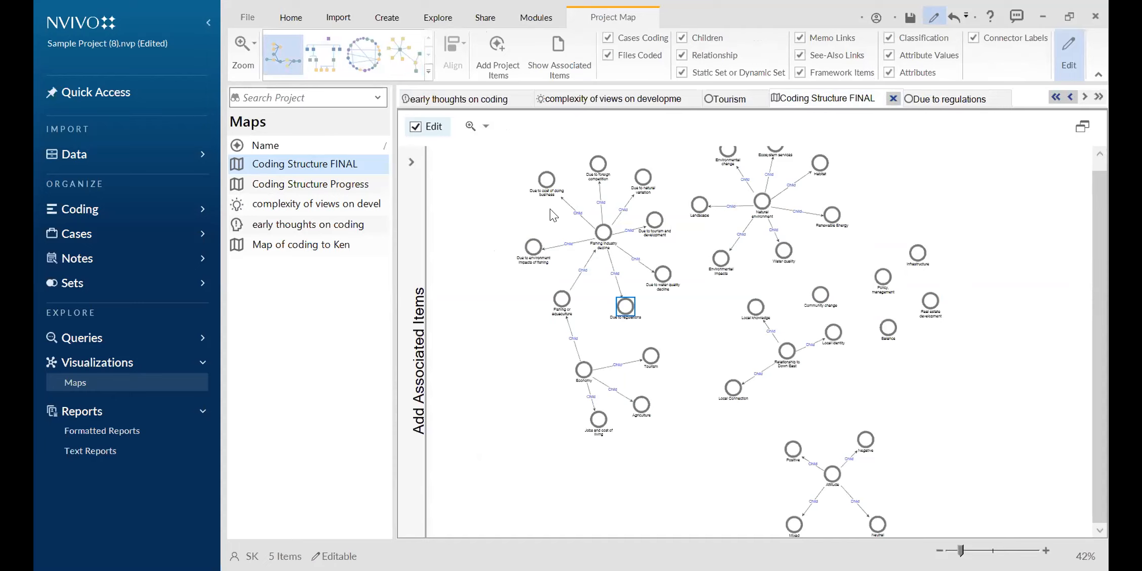
{"action": "left_click", "coordinate": [331, 63]}
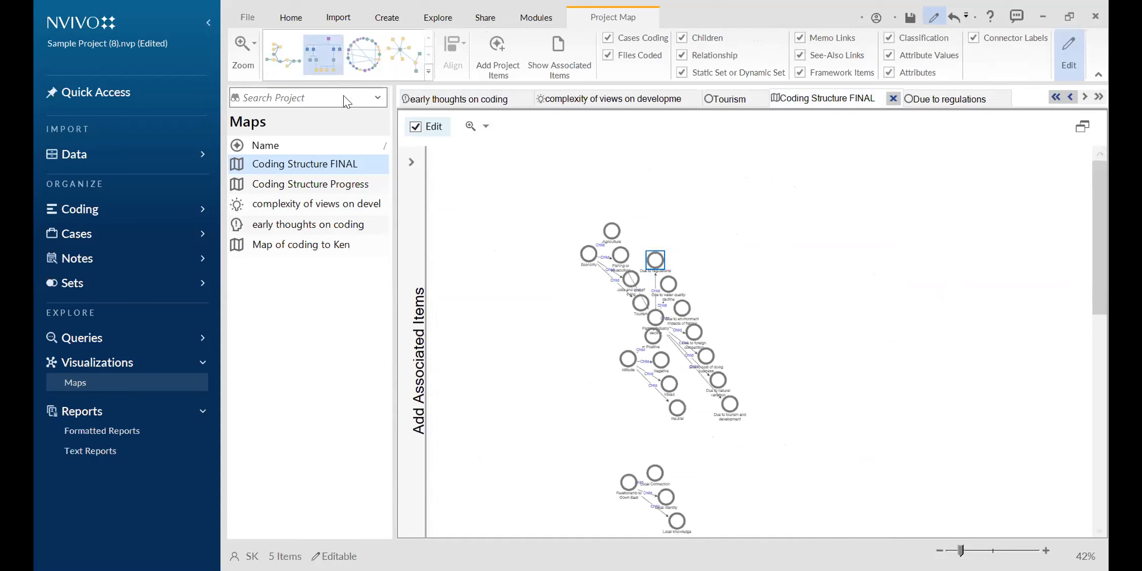
{"action": "scroll", "coordinate": [769, 230], "scroll_direction": "down", "scroll_amount": 5}
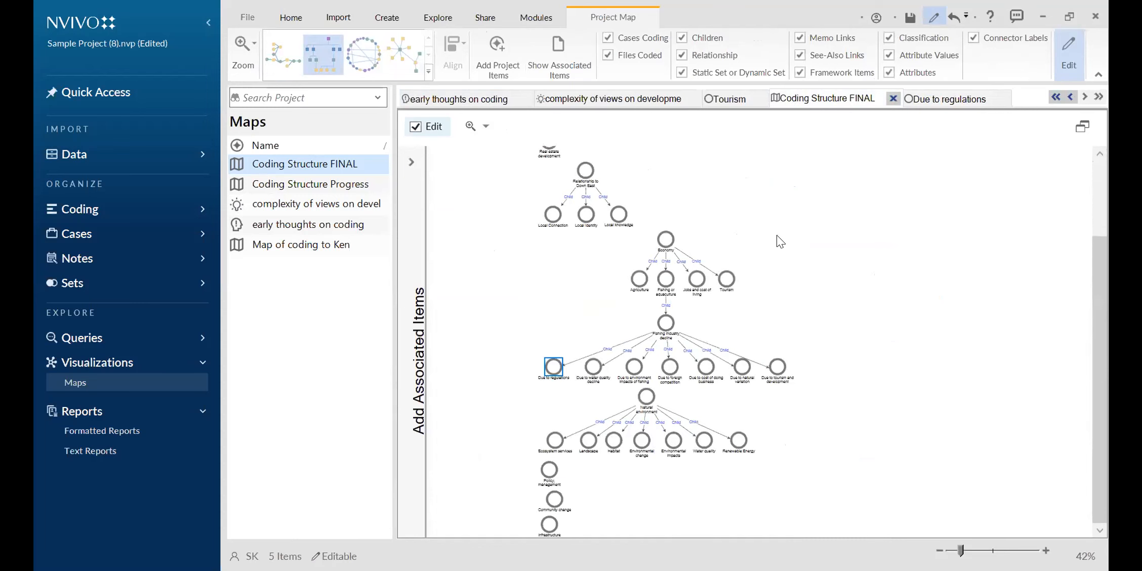
{"action": "scroll", "coordinate": [780, 242], "scroll_direction": "up", "scroll_amount": 5}
{"action": "left_click", "coordinate": [363, 55]}
{"action": "left_click", "coordinate": [403, 53]}
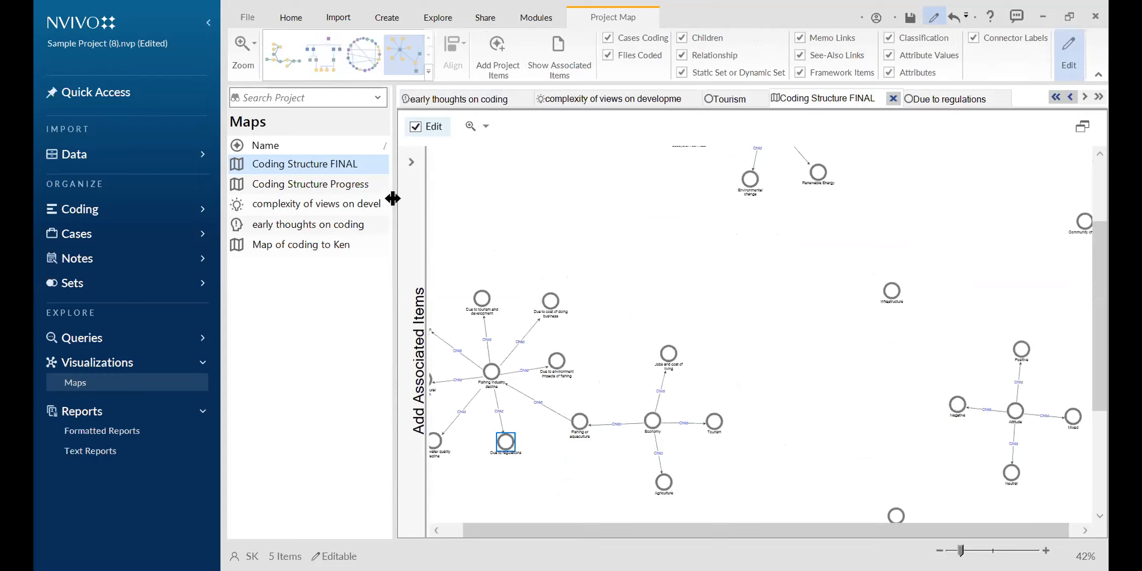
- Enlarge the map's viewing area by narrowing the Maps list and collapsing the navigation pane
{"action": "left_click_drag", "start_coordinate": [393, 199], "coordinate": [348, 199]}
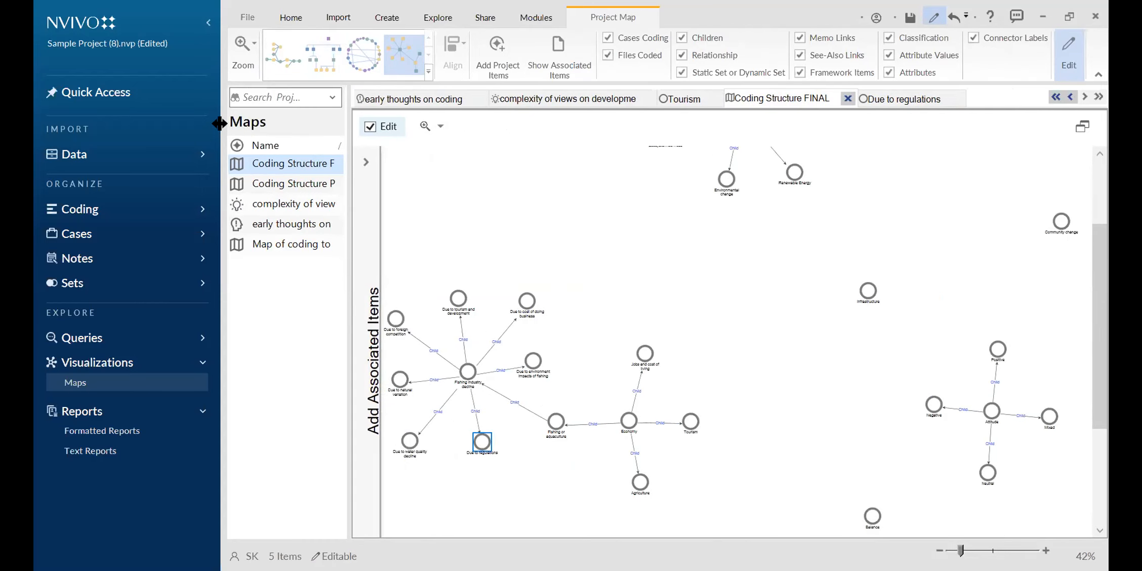
{"action": "mouse_move", "coordinate": [219, 123]}
{"action": "left_mouse_down"}
{"action": "mouse_move", "coordinate": [775, 293]}
{"action": "mouse_move", "coordinate": [693, 281]}
{"action": "mouse_move", "coordinate": [1089, 360]}
{"action": "mouse_move", "coordinate": [856, 347]}
{"action": "left_mouse_up"}
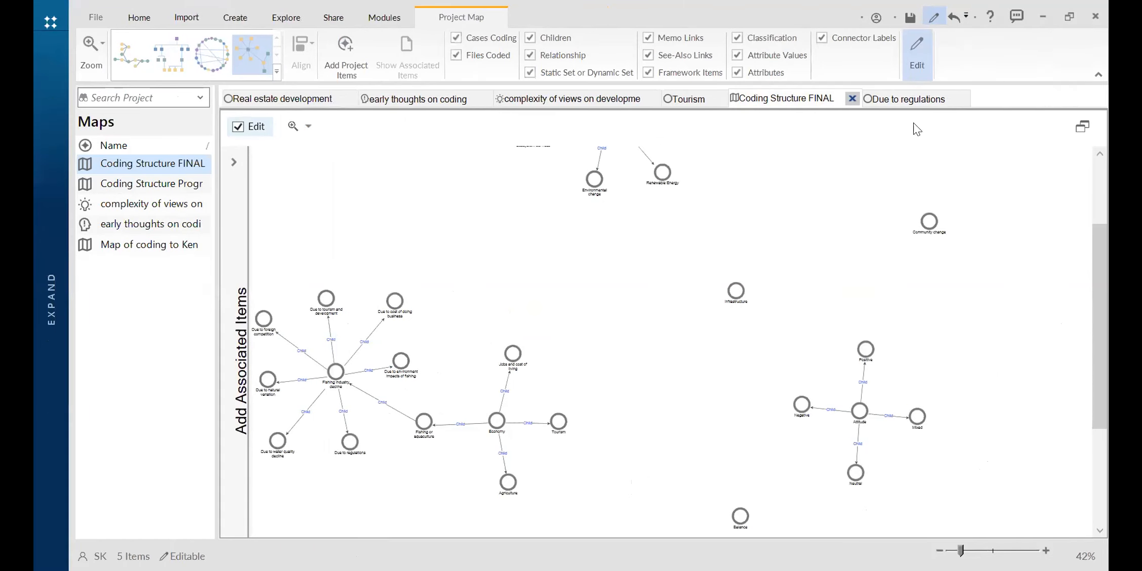
- Revisit the open Tourism code, concept map and "Due to regulations" code, ending on the Coding Structure FINAL map
{"action": "left_click", "coordinate": [687, 97]}
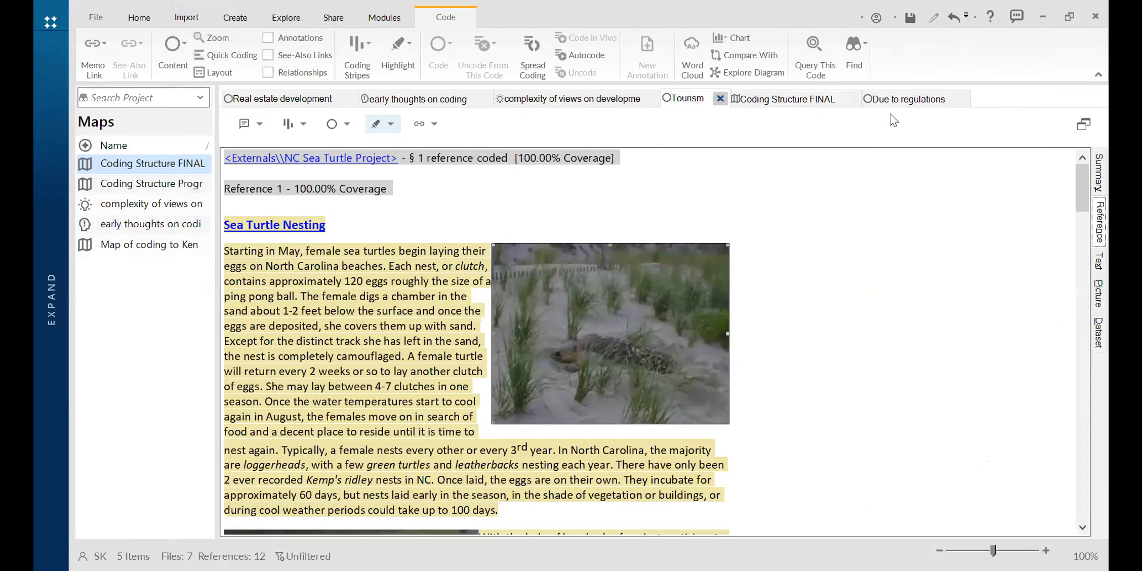
{"action": "left_click", "coordinate": [594, 96]}
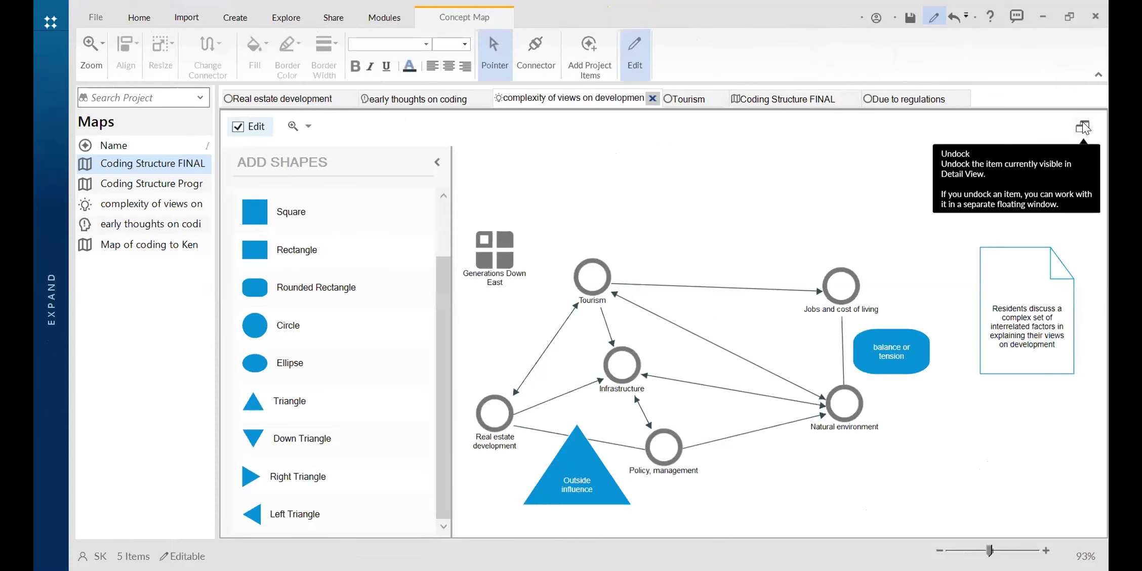
{"action": "left_click", "coordinate": [891, 99]}
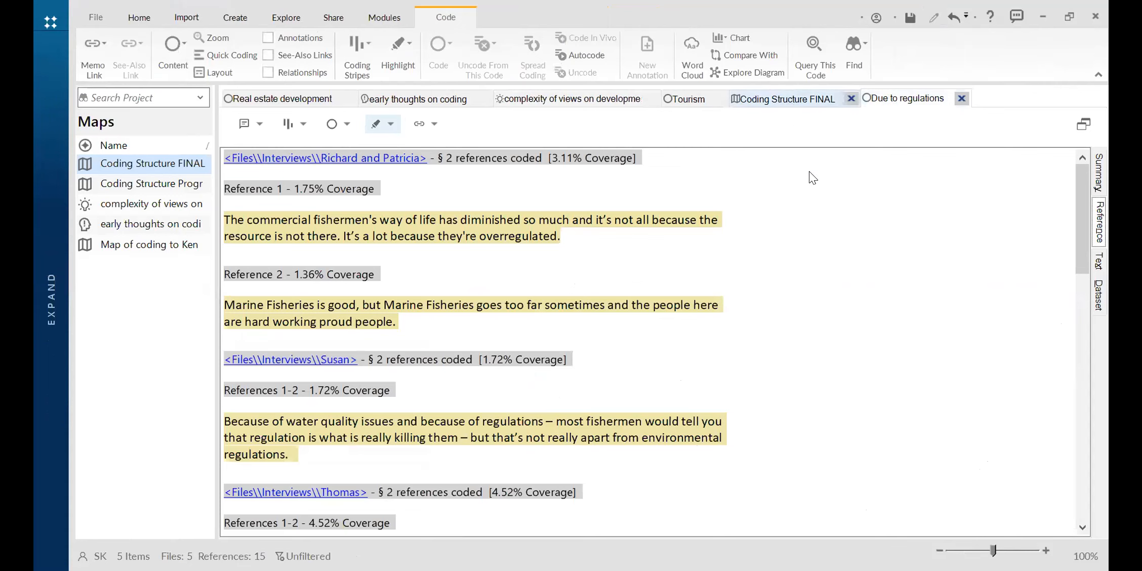
{"action": "left_click", "coordinate": [796, 99]}
- View the Coding Structure FINAL map in a separate floating window, zoom it out, and dock it back
{"action": "scroll", "coordinate": [702, 276], "scroll_direction": "up", "scroll_amount": 3}
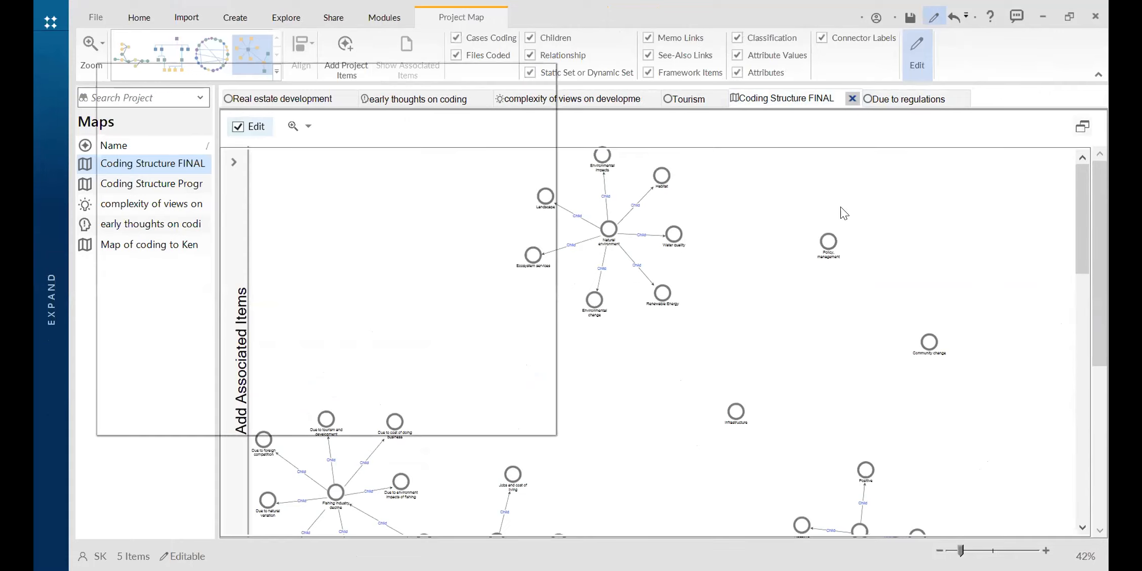
{"action": "key", "text": "ctrl+F4"}
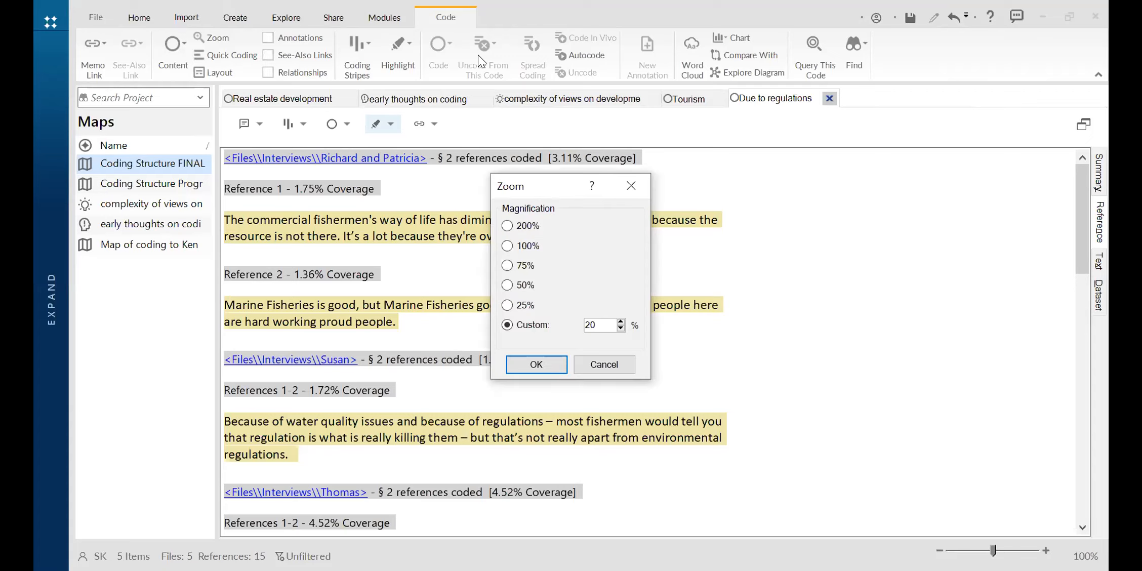
{"action": "key", "text": "Escape"}
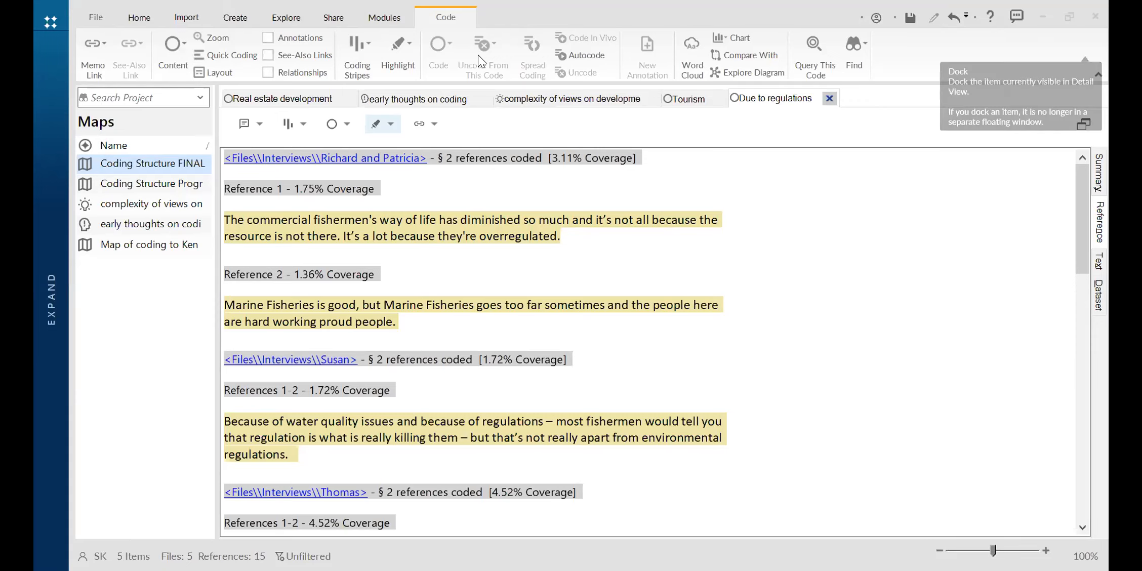
{"action": "left_click", "coordinate": [585, 176]}
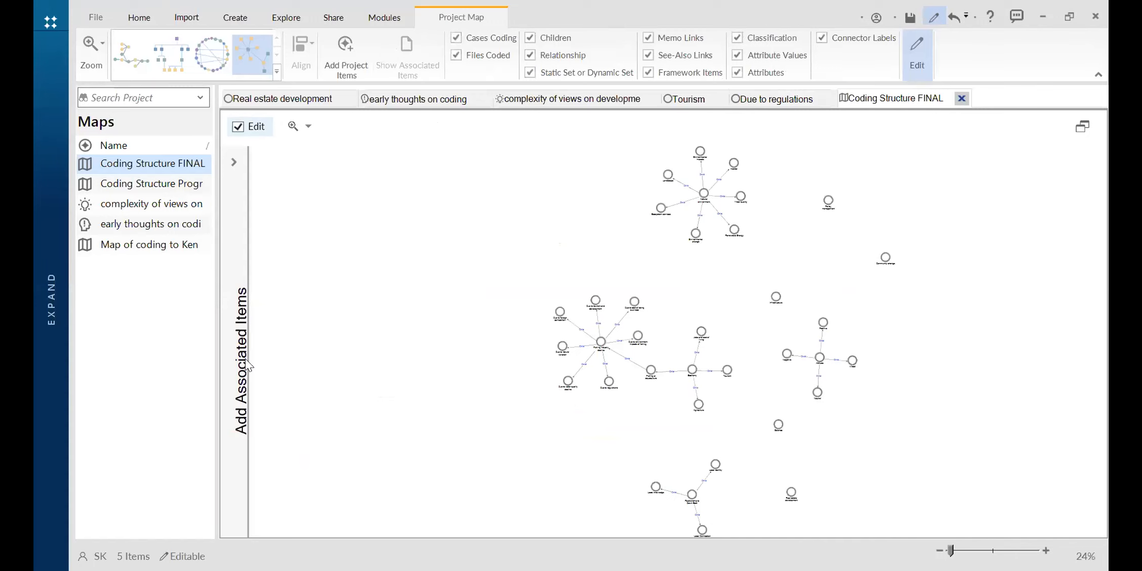
- Expand the navigation pane again and widen the Maps list until the map names are readable
{"action": "left_click", "coordinate": [52, 328]}
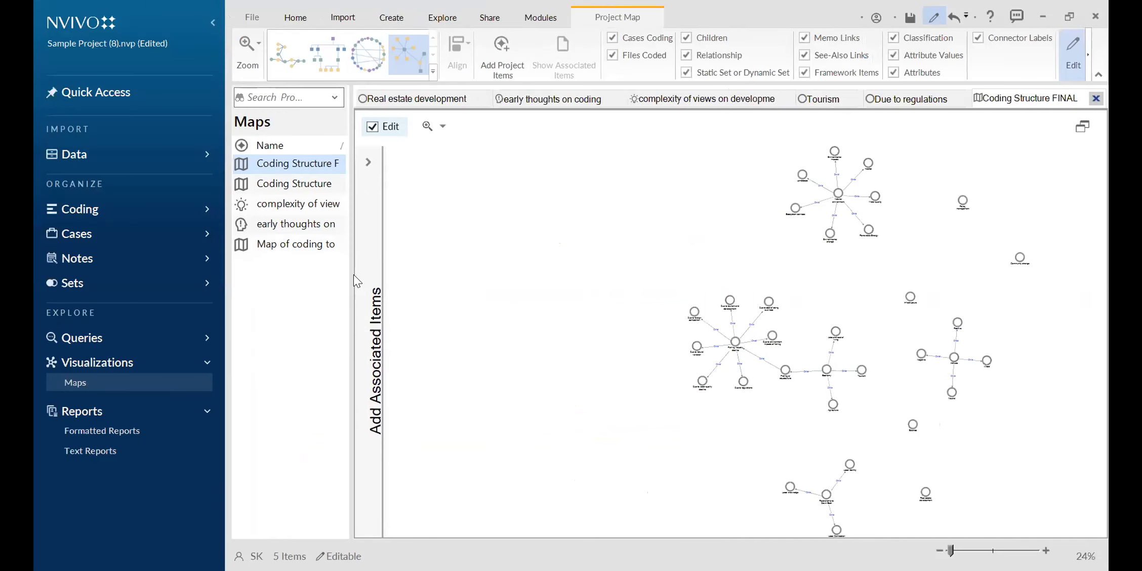
{"action": "left_click_drag", "start_coordinate": [350, 274], "coordinate": [366, 276]}
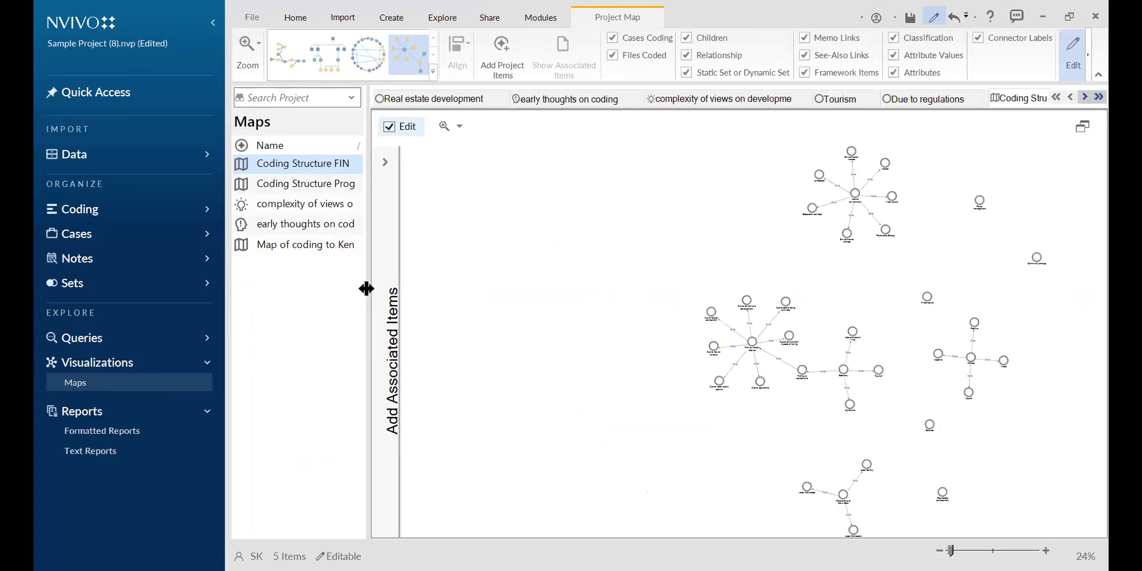
{"action": "left_click_drag", "start_coordinate": [366, 289], "coordinate": [403, 291]}
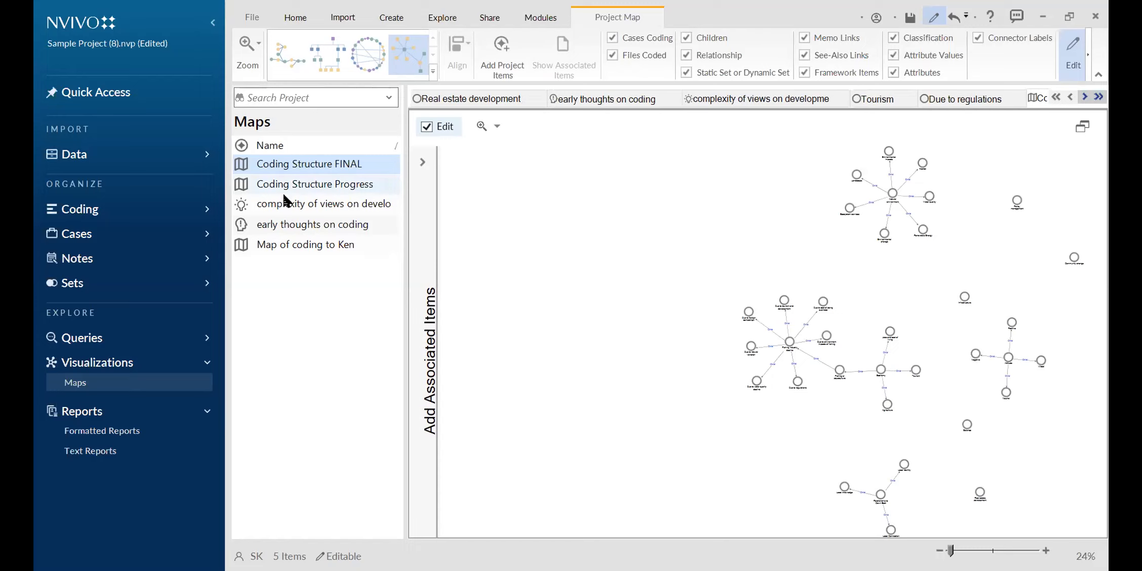
- Create a new project map named "Project findings as of 11-6-20" in the Maps folder
{"action": "right_click", "coordinate": [278, 284]}
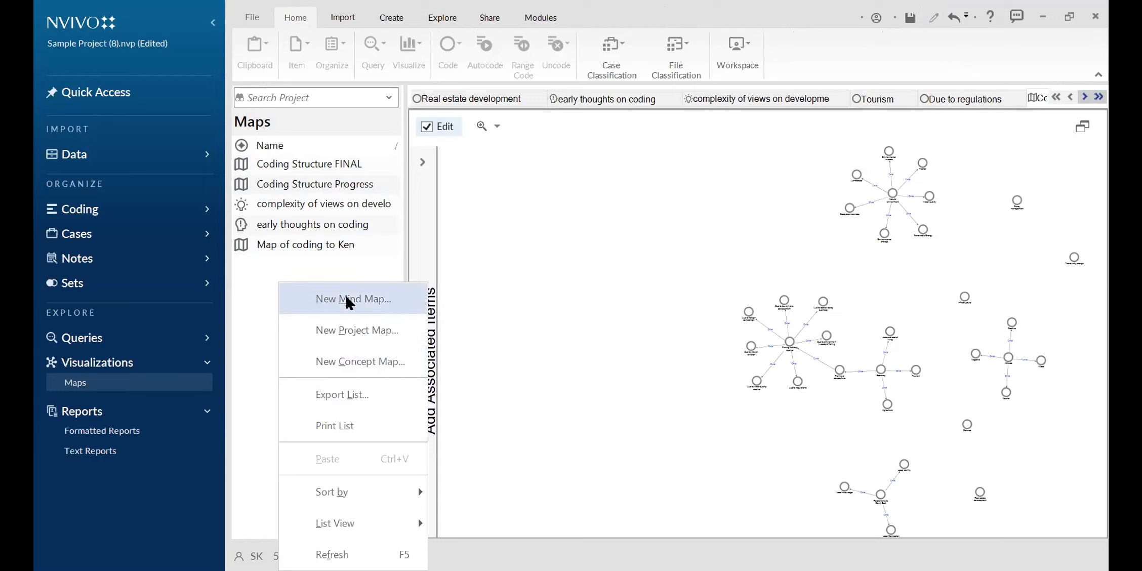
{"action": "left_click", "coordinate": [357, 329]}
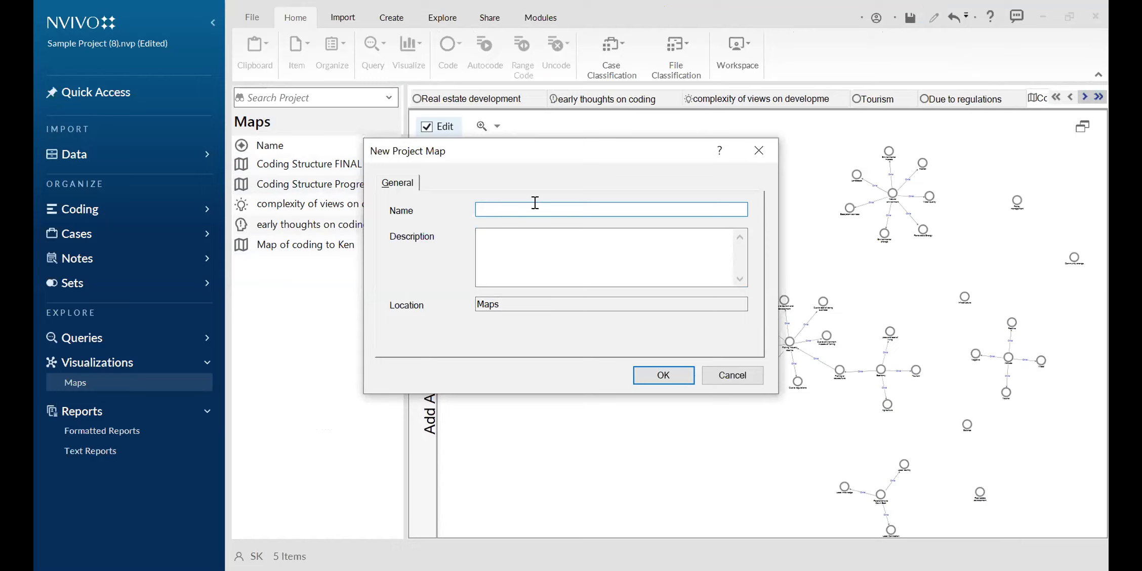
{"action": "type", "text": "Project findings as of 11-6-20"}
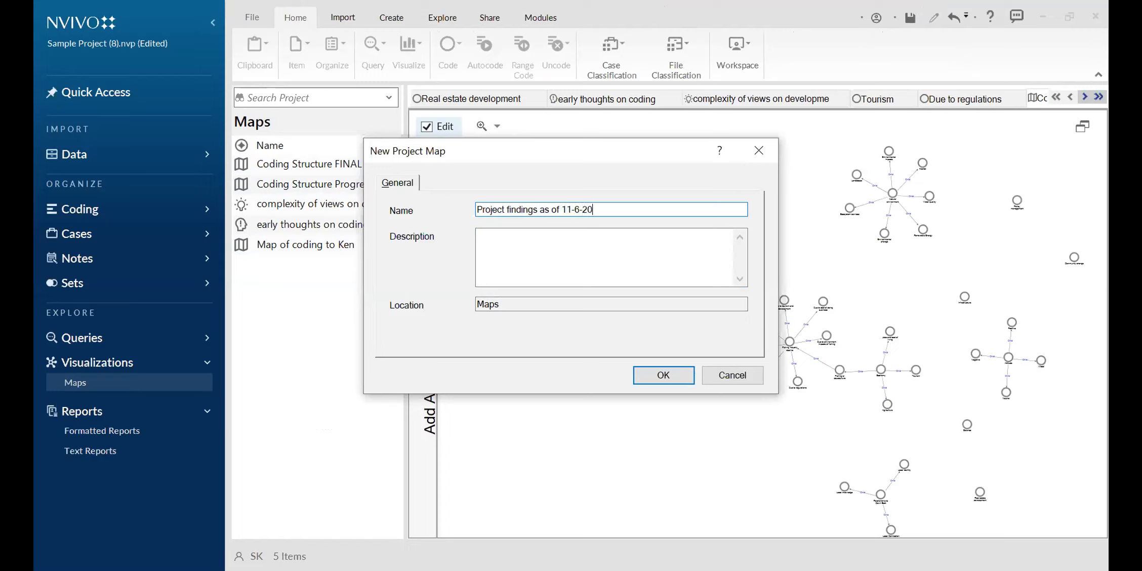
{"action": "left_click", "coordinate": [660, 375]}
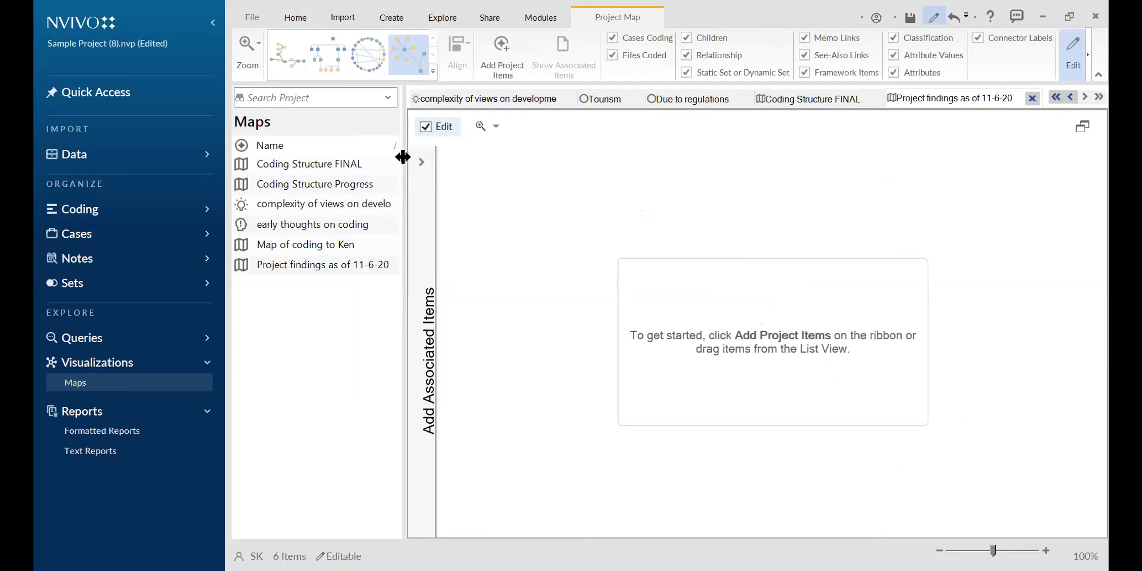
- Narrow the Maps list and add the Attitude code to the new map, with descendant codes selected automatically
{"action": "left_click_drag", "start_coordinate": [403, 157], "coordinate": [313, 158]}
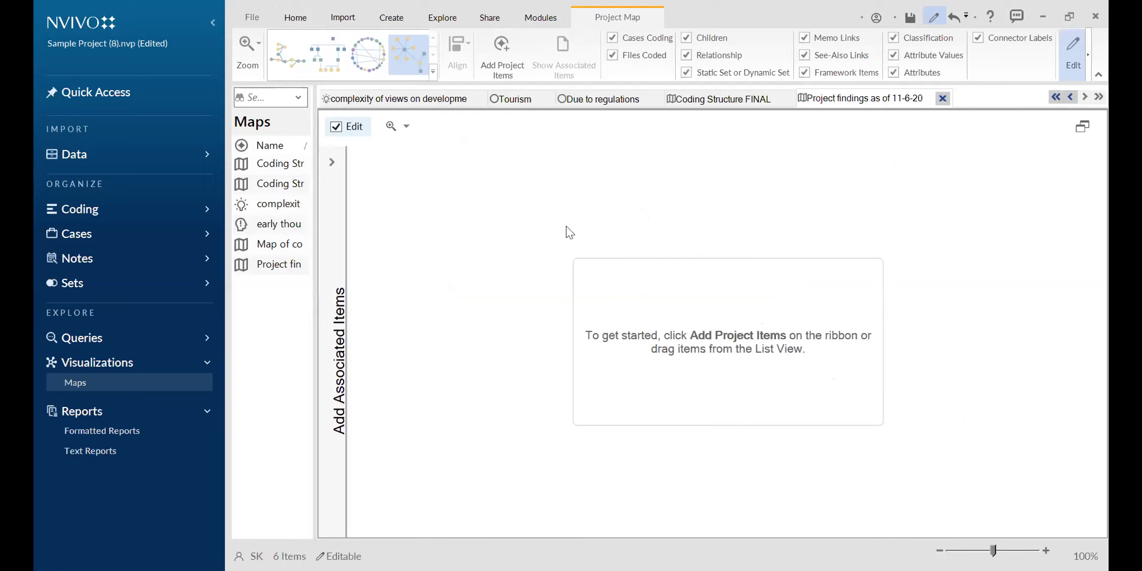
{"action": "left_click", "coordinate": [499, 47]}
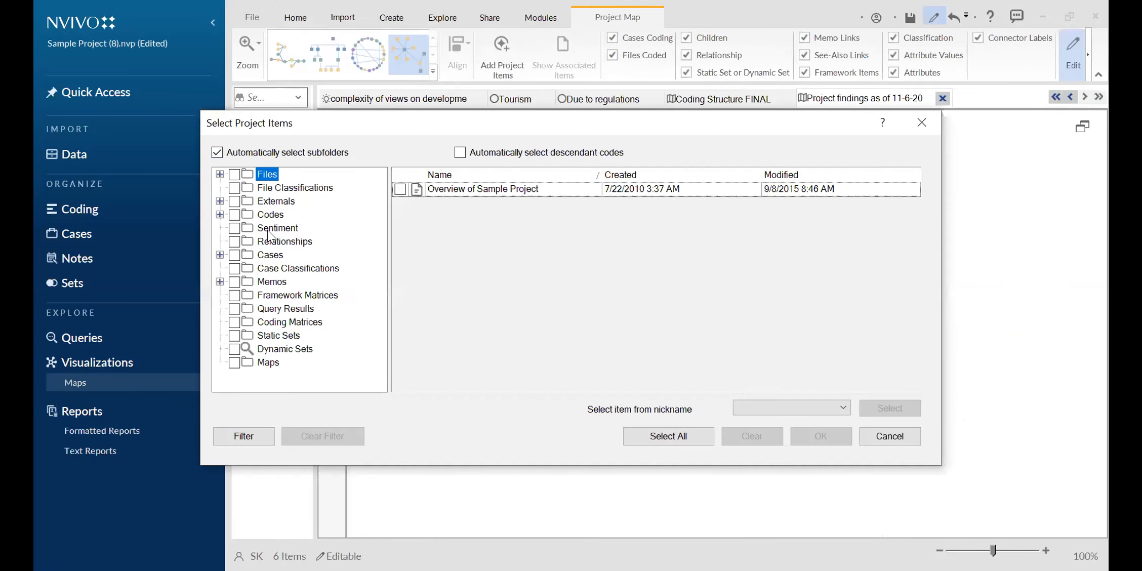
{"action": "left_click", "coordinate": [219, 214]}
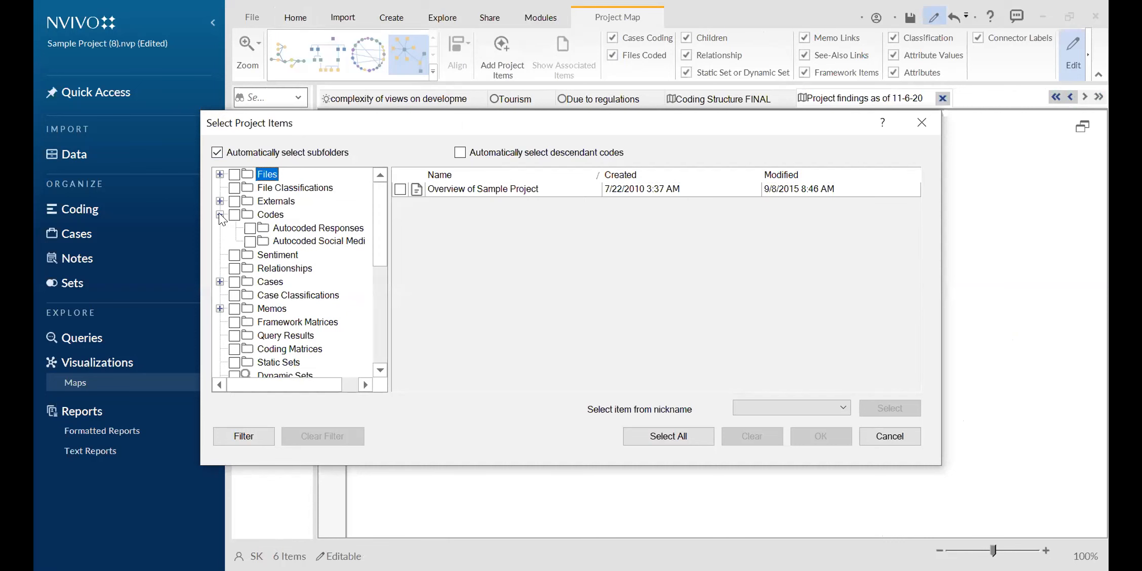
{"action": "left_click", "coordinate": [264, 215]}
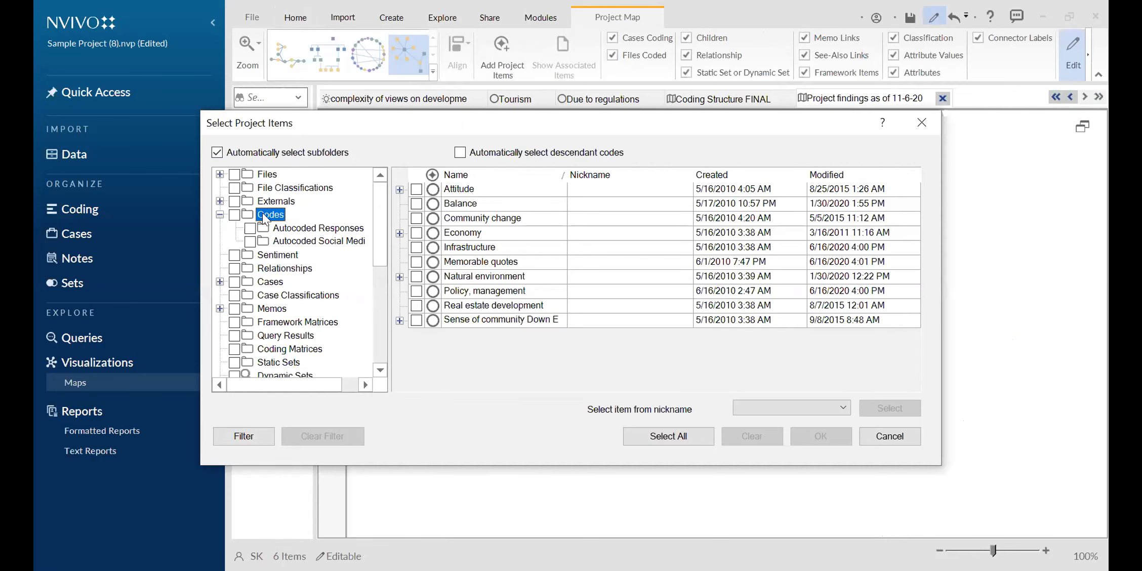
{"action": "left_click", "coordinate": [399, 190]}
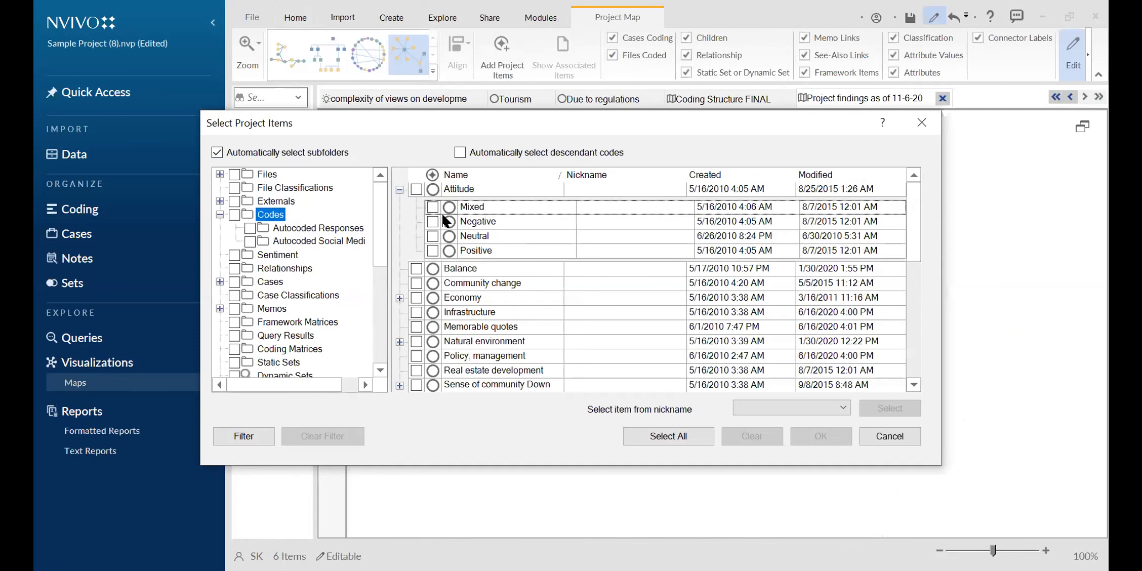
{"action": "left_click", "coordinate": [399, 190]}
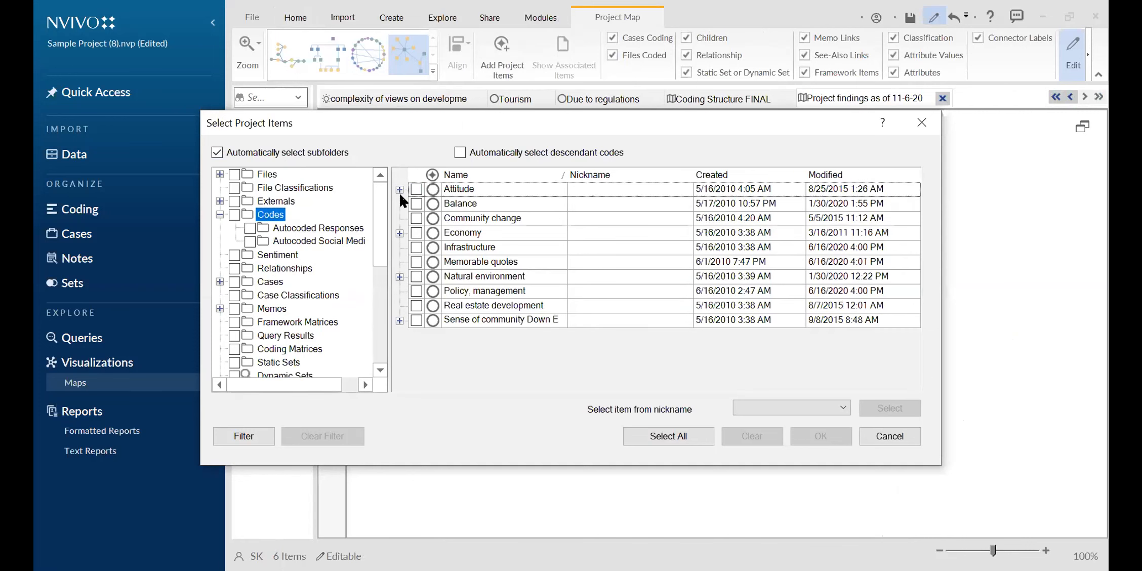
{"action": "left_click", "coordinate": [461, 153]}
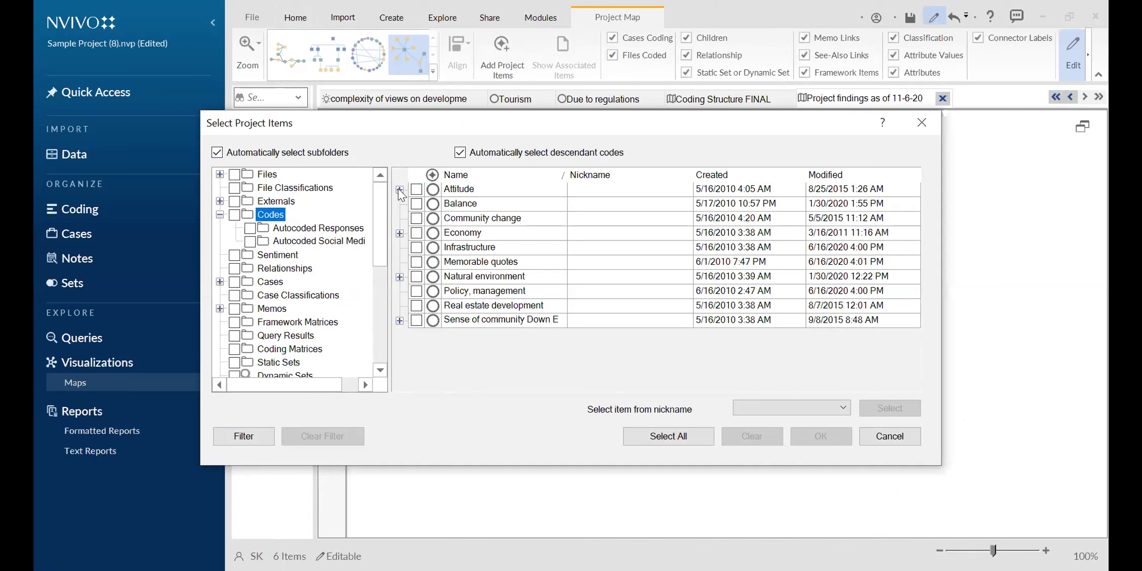
{"action": "left_click", "coordinate": [416, 188]}
{"action": "left_click", "coordinate": [449, 251]}
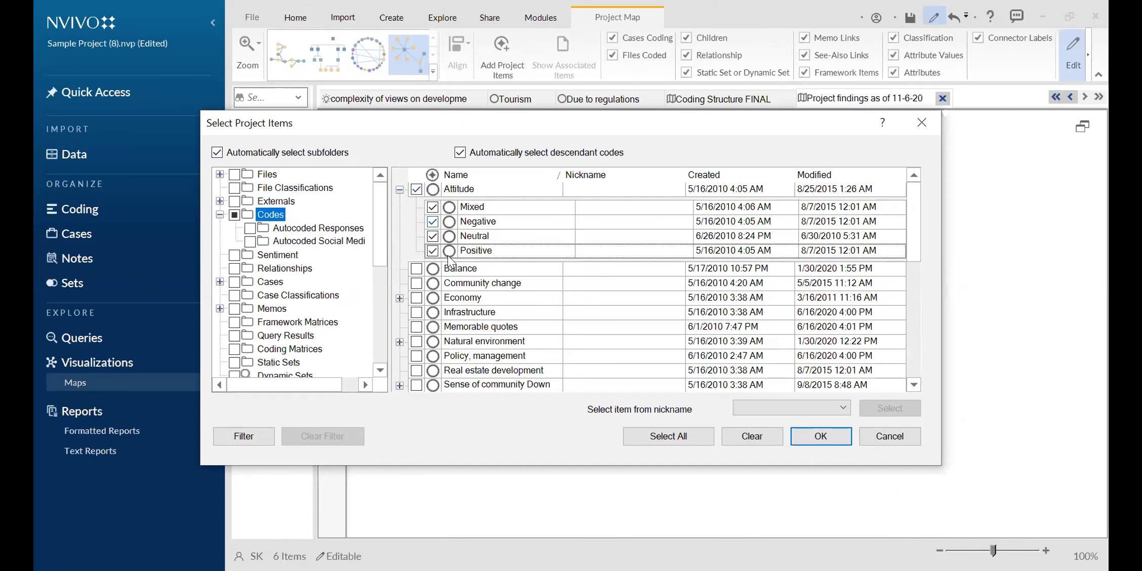
{"action": "left_click", "coordinate": [832, 434]}
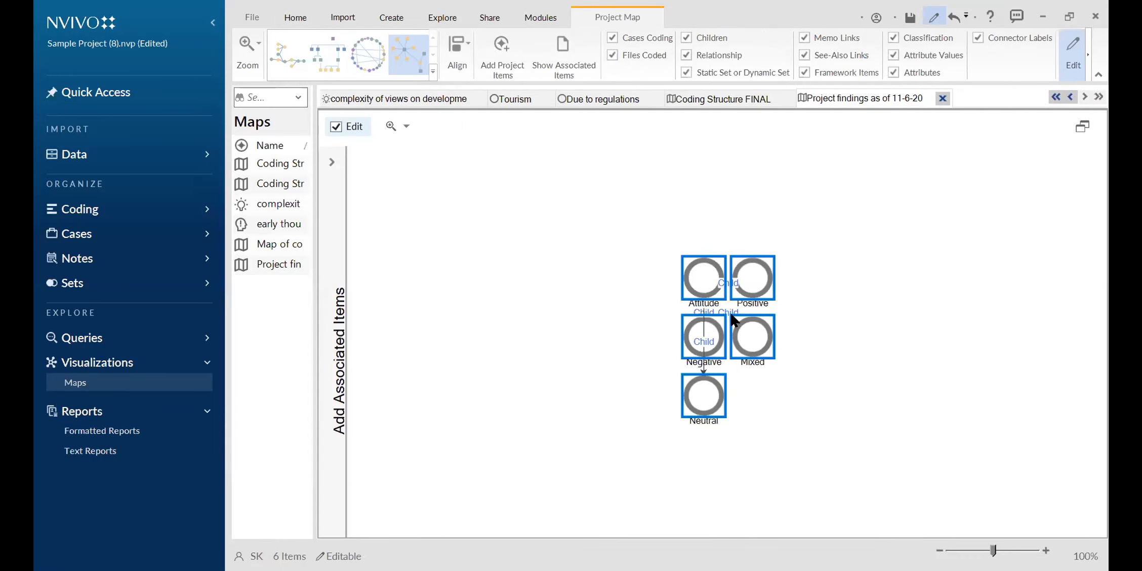
- Spread the Positive, Mixed, Neutral and Negative nodes apart around the Attitude node in the project map
{"action": "left_click", "coordinate": [780, 296]}
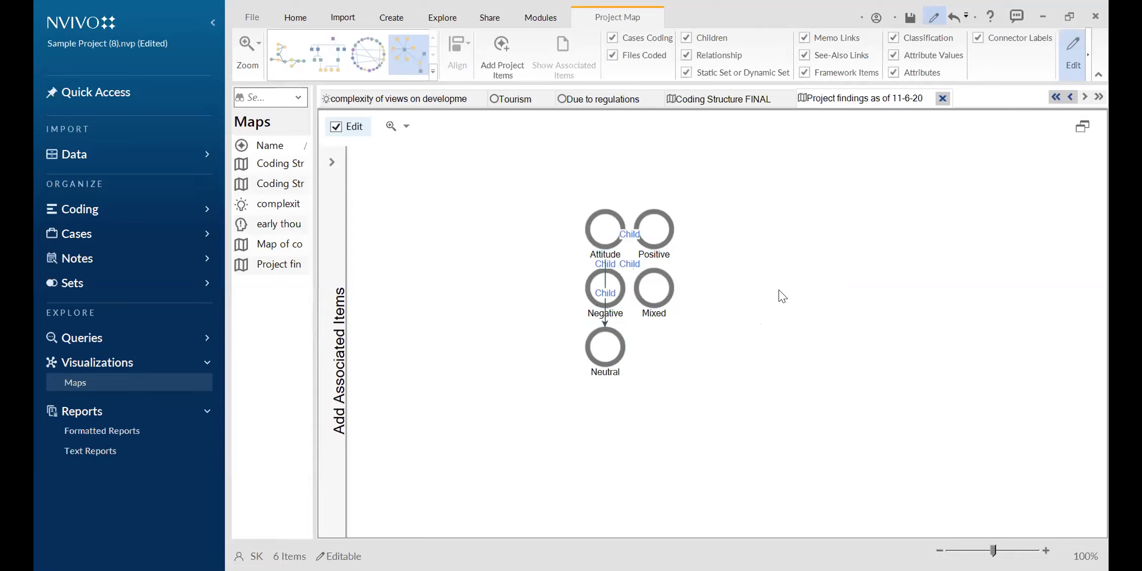
{"action": "left_click", "coordinate": [680, 239]}
{"action": "left_click_drag", "start_coordinate": [785, 241], "coordinate": [784, 243]}
{"action": "left_click_drag", "start_coordinate": [654, 287], "coordinate": [738, 347]}
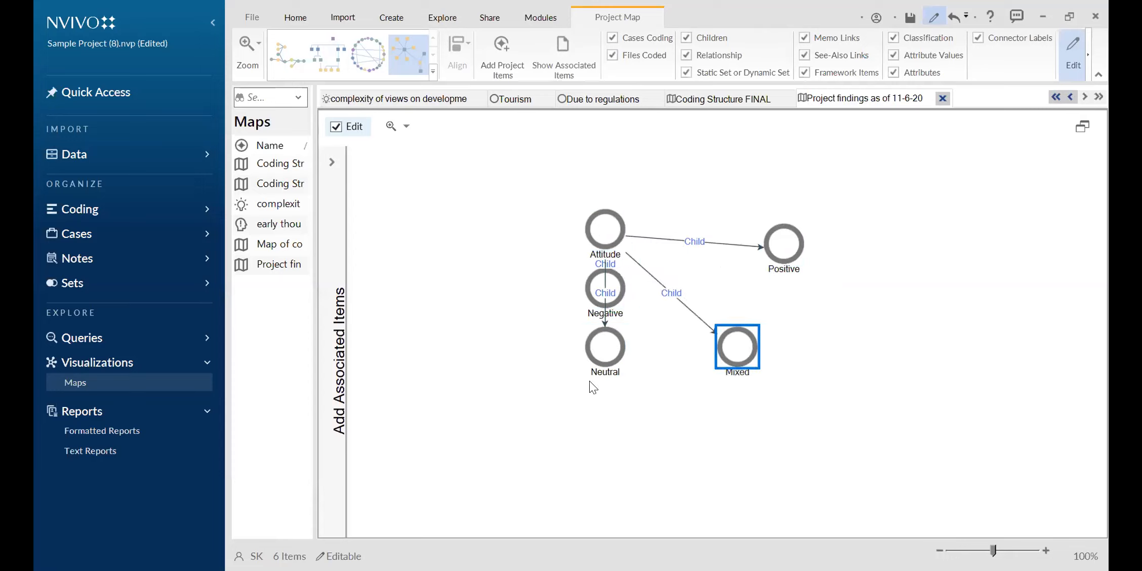
{"action": "left_click_drag", "start_coordinate": [612, 352], "coordinate": [572, 384]}
{"action": "left_click_drag", "start_coordinate": [599, 294], "coordinate": [460, 263]}
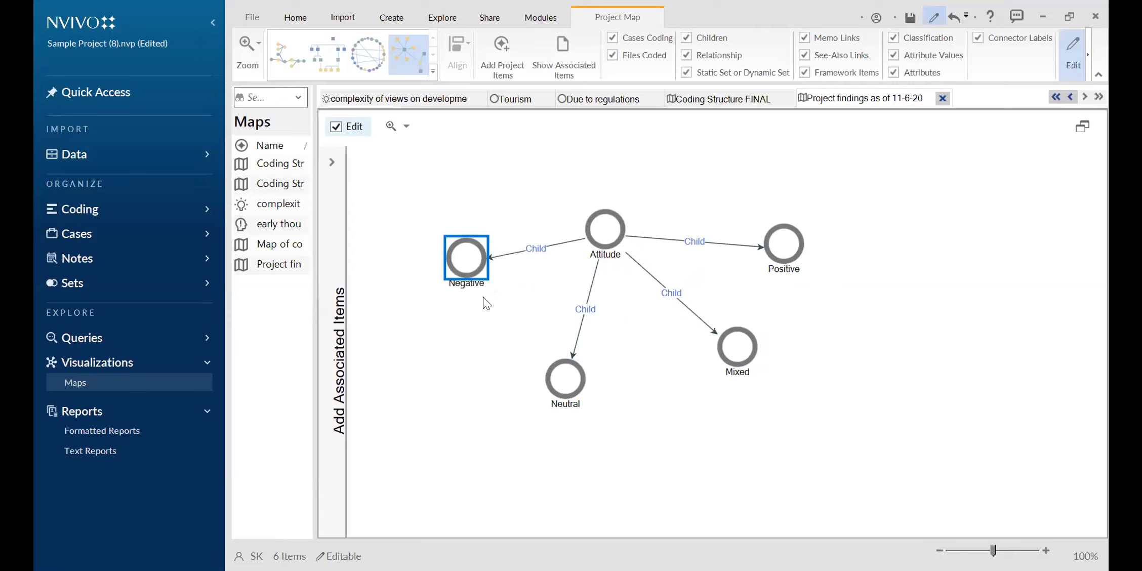
- Try the circular layout on the project map, and settle on the tree layout branching from Attitude to its four child nodes
{"action": "left_click", "coordinate": [366, 48]}
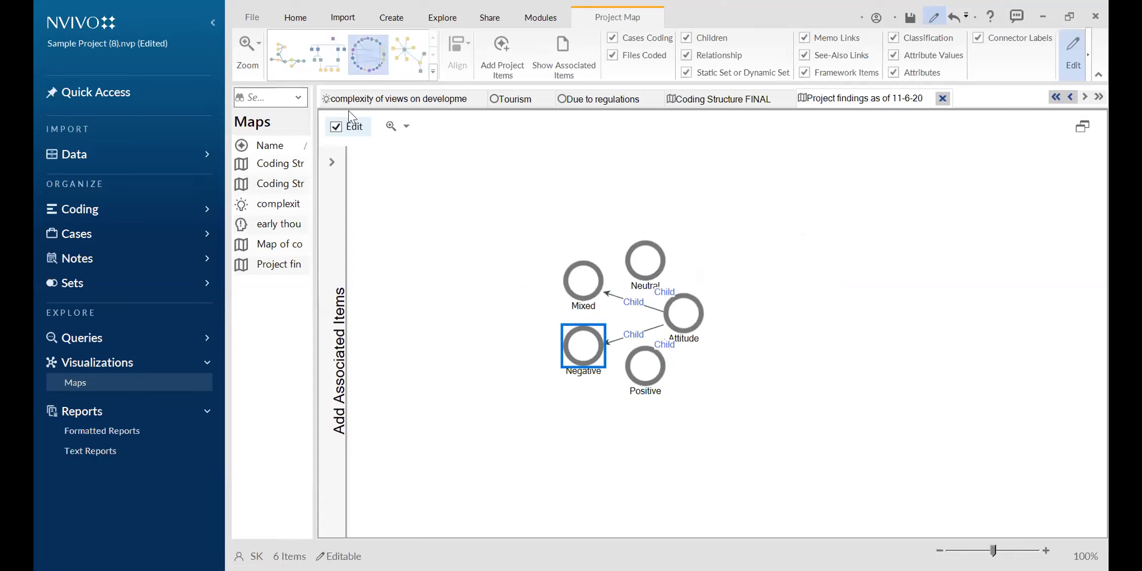
{"action": "left_click", "coordinate": [332, 60]}
{"action": "left_click", "coordinate": [282, 57]}
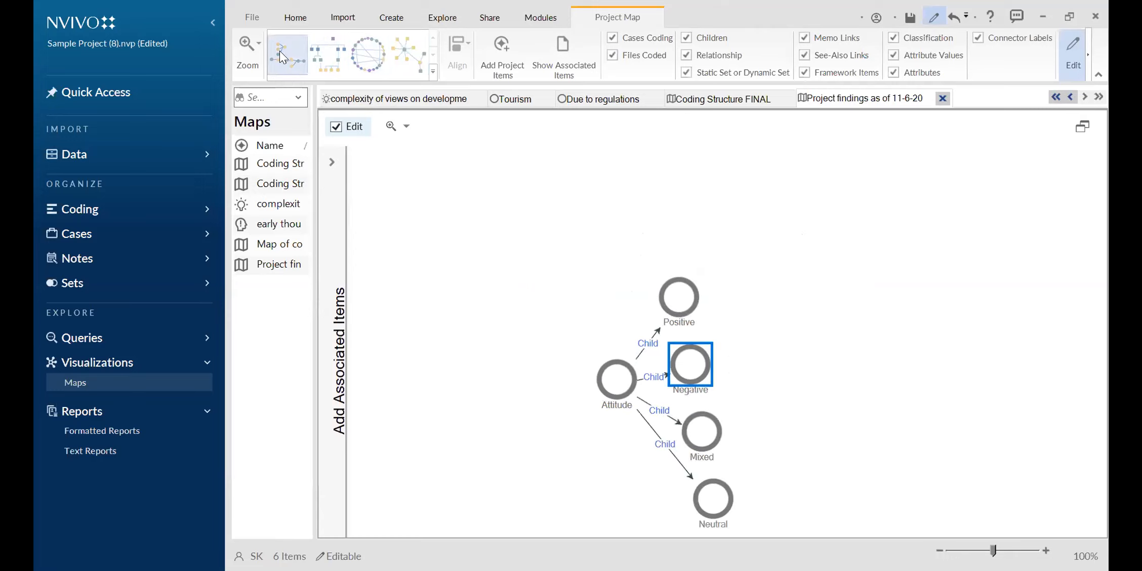
{"action": "left_click", "coordinate": [848, 272]}
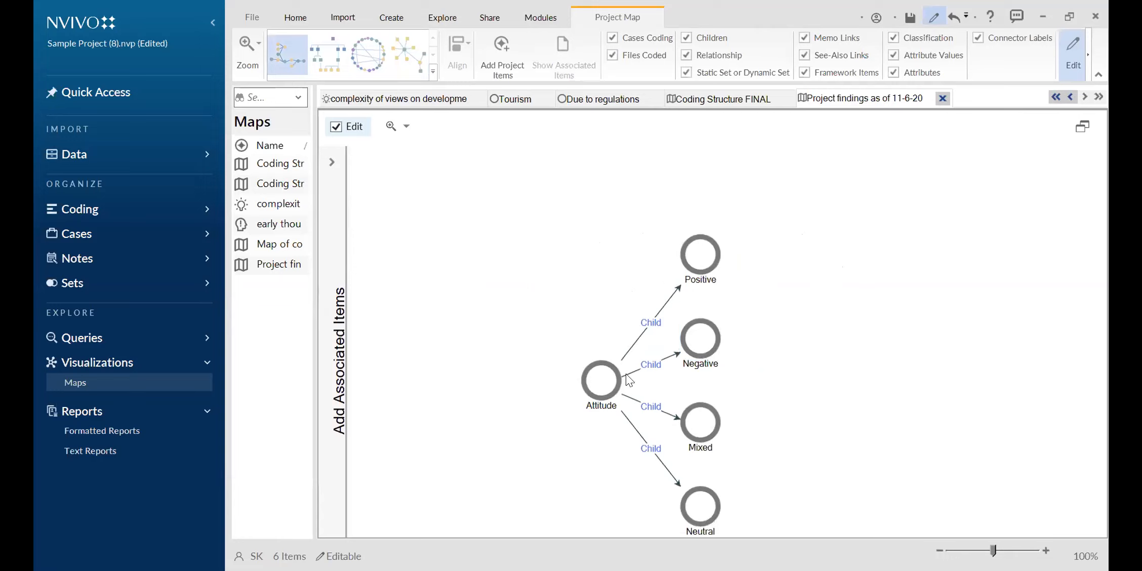
{"action": "scroll", "coordinate": [510, 350], "scroll_direction": "down", "scroll_amount": 1}
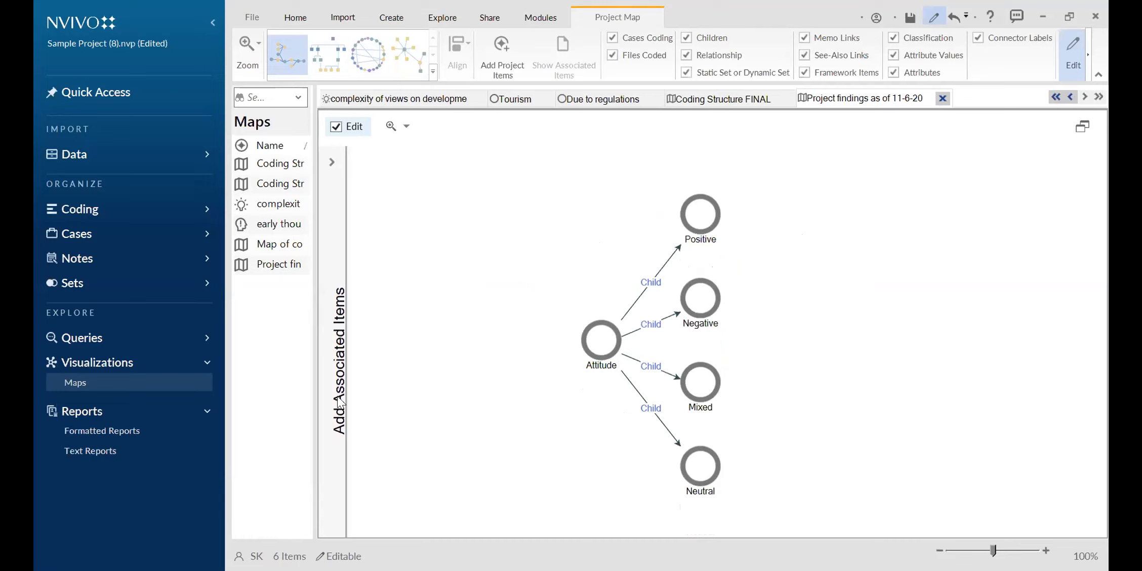
- Move the Attitude node farther left, away from its four child nodes, and deselect it
{"action": "right_click", "coordinate": [261, 310]}
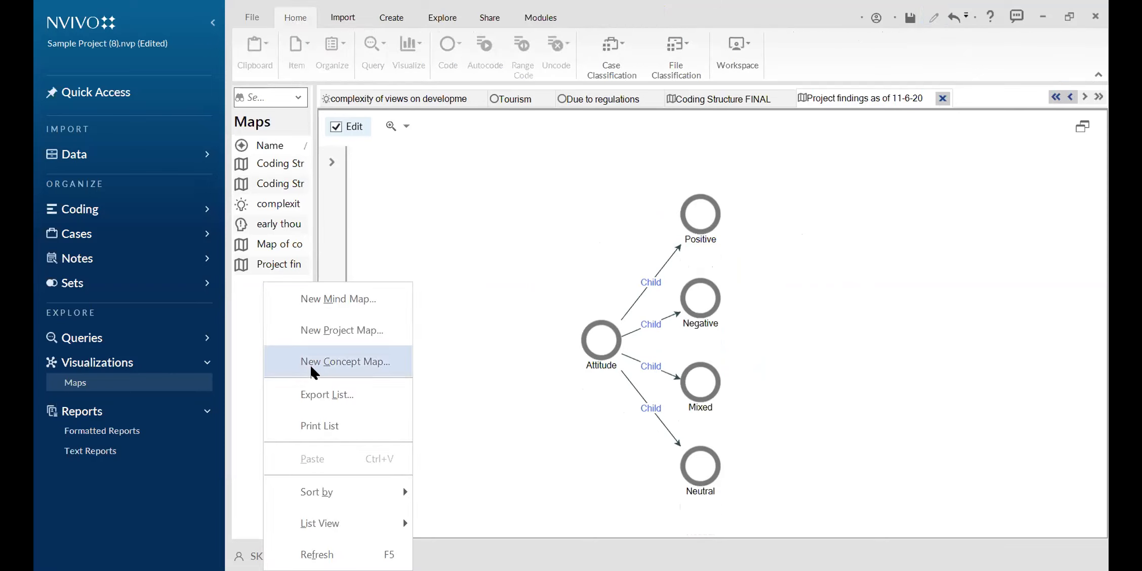
{"action": "left_click", "coordinate": [473, 352]}
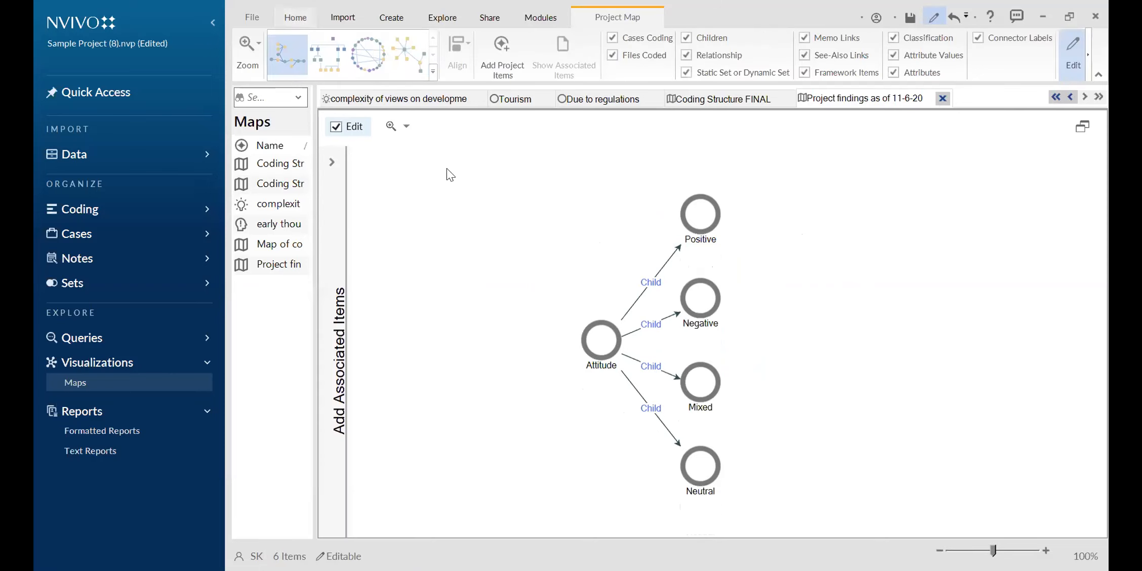
{"action": "left_click_drag", "start_coordinate": [594, 343], "coordinate": [493, 323]}
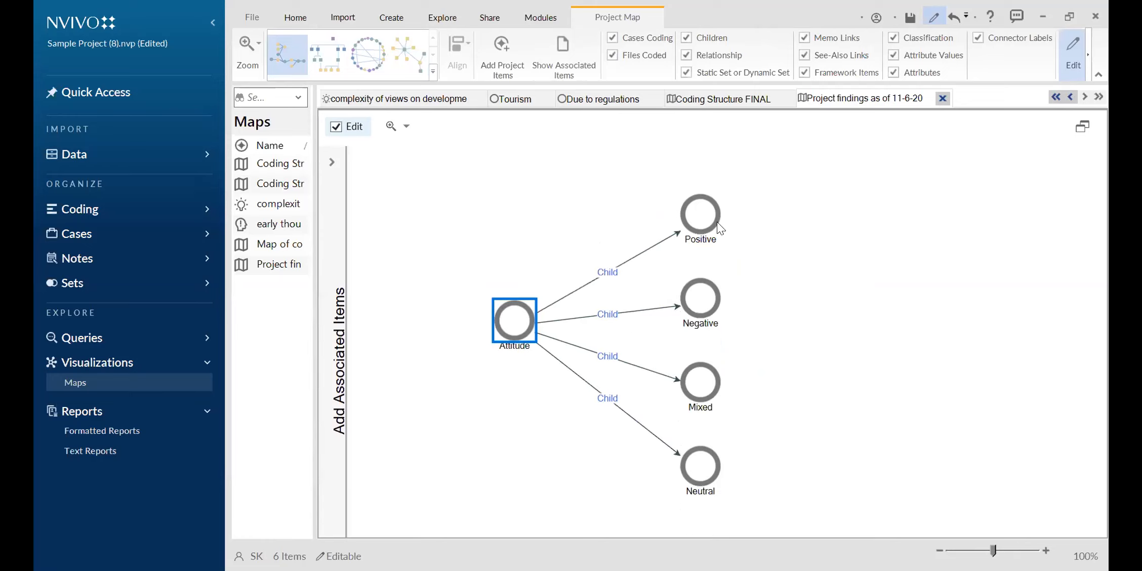
{"action": "left_click", "coordinate": [789, 253]}
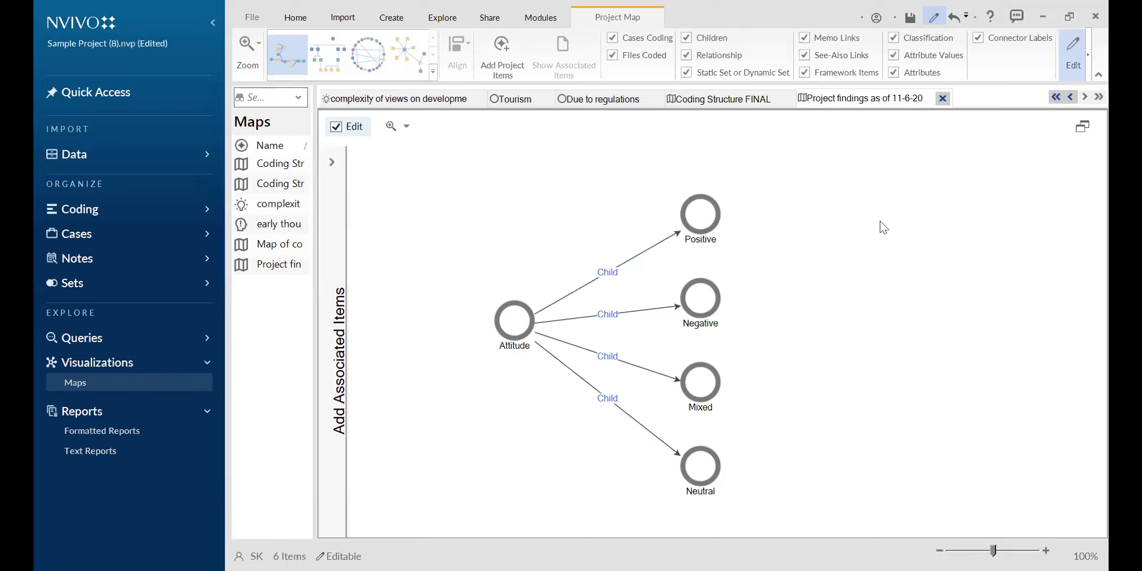
{"action": "left_click", "coordinate": [674, 231]}
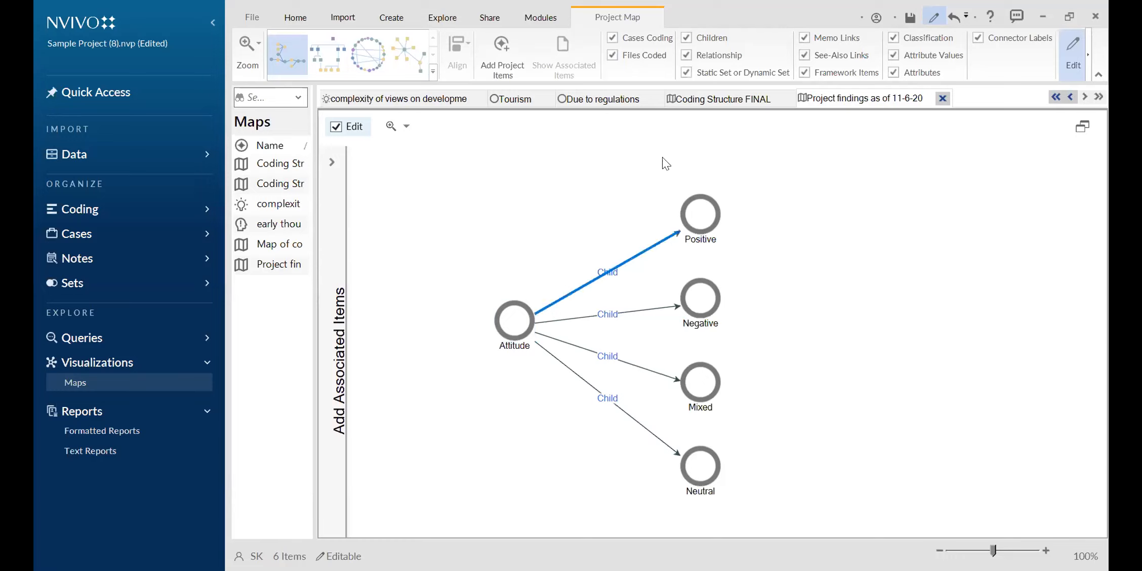
{"action": "right_click", "coordinate": [663, 235]}
{"action": "left_click", "coordinate": [648, 245]}
{"action": "left_click", "coordinate": [673, 231]}
{"action": "right_click", "coordinate": [673, 231]}
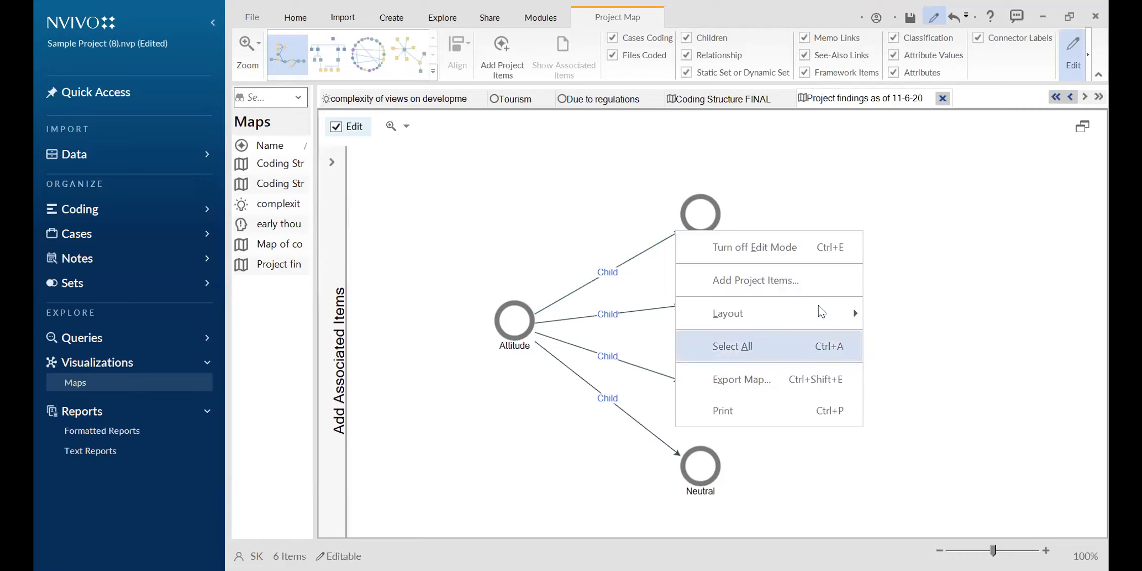
{"action": "mouse_move", "coordinate": [840, 310]}
{"action": "left_click", "coordinate": [796, 465]}
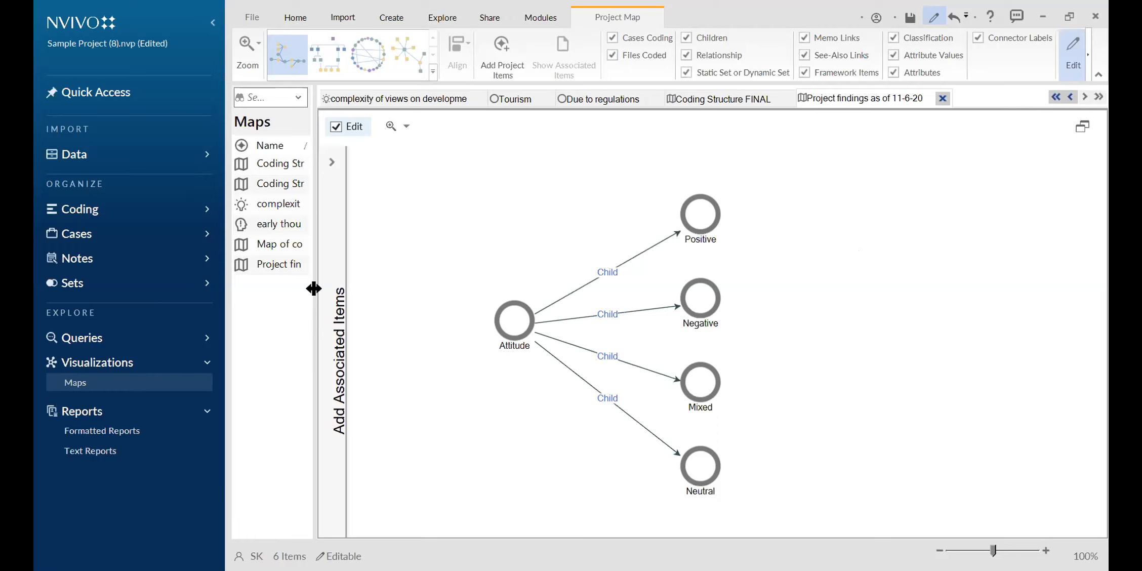
- Widen the Maps list to show more of the map names and collapse the navigation pane
{"action": "left_click_drag", "start_coordinate": [314, 289], "coordinate": [378, 291]}
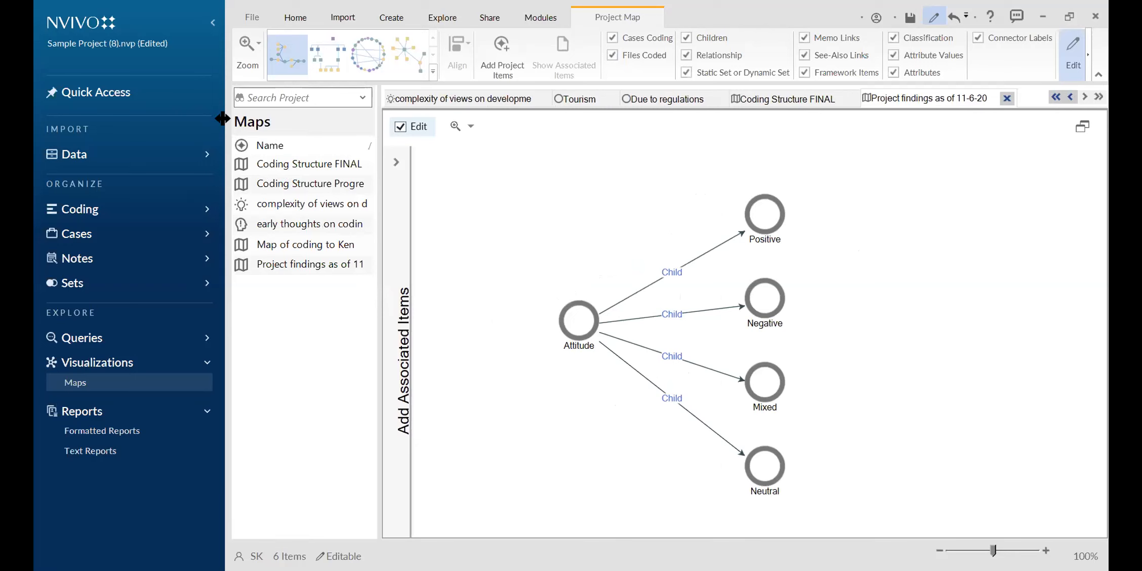
{"action": "left_click_drag", "start_coordinate": [223, 118], "coordinate": [477, 257]}
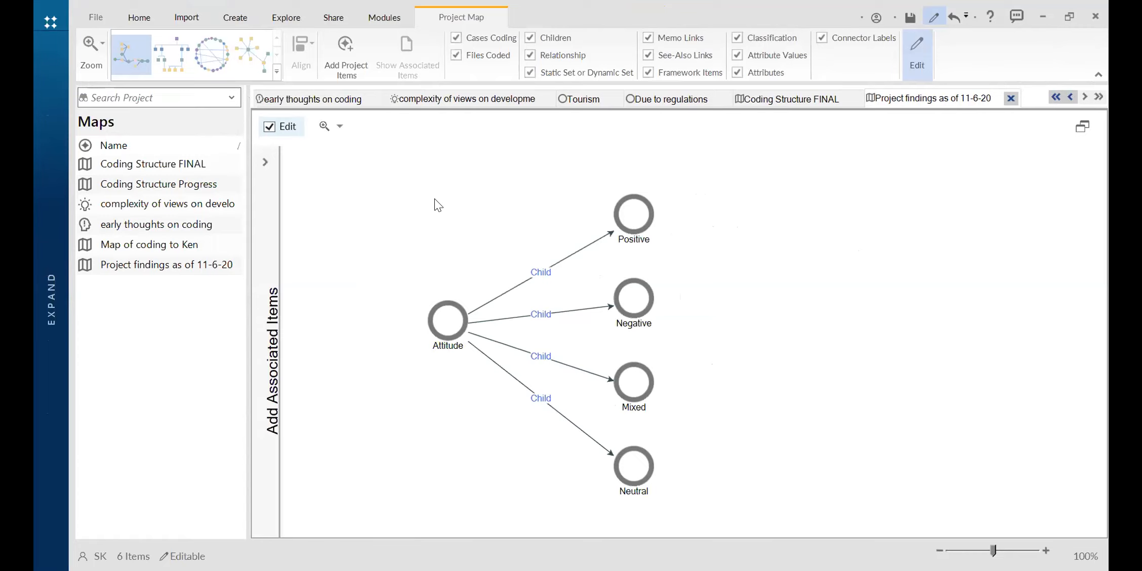
- Export the project map to the Downloads folder as the JPEG file Project findings as of 11-6-20.jpg
{"action": "right_click", "coordinate": [730, 250]}
{"action": "left_click", "coordinate": [687, 292]}
{"action": "right_click", "coordinate": [693, 217]}
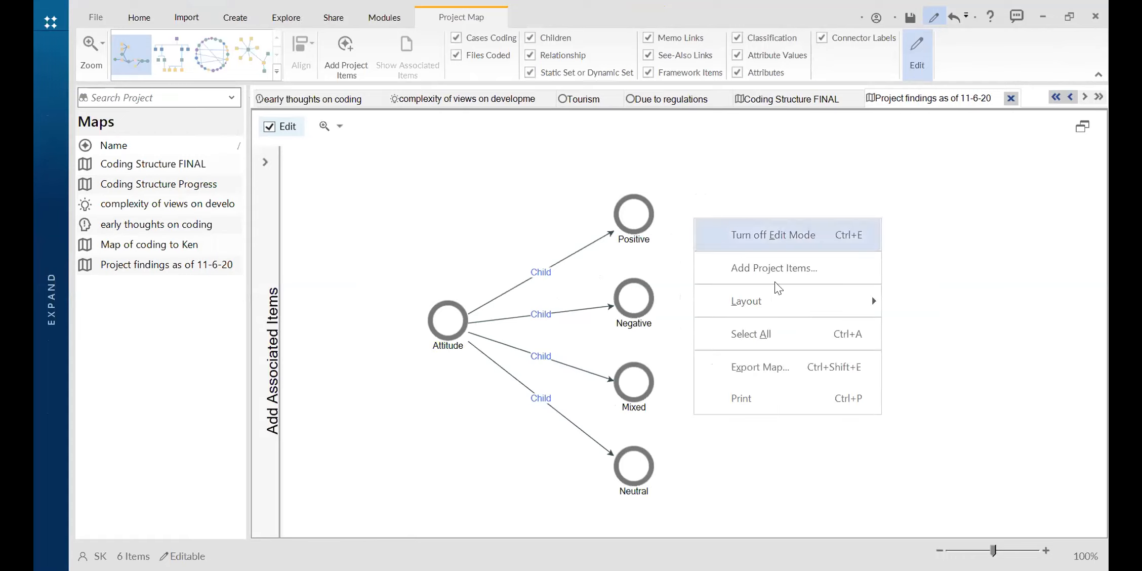
{"action": "left_click", "coordinate": [760, 370]}
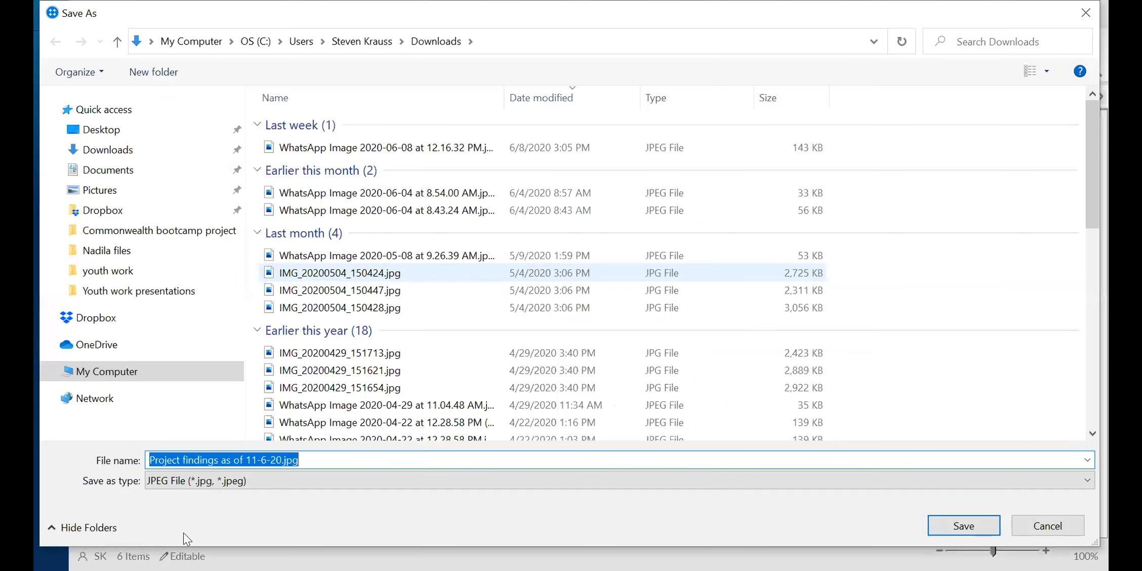
{"action": "left_click", "coordinate": [163, 483]}
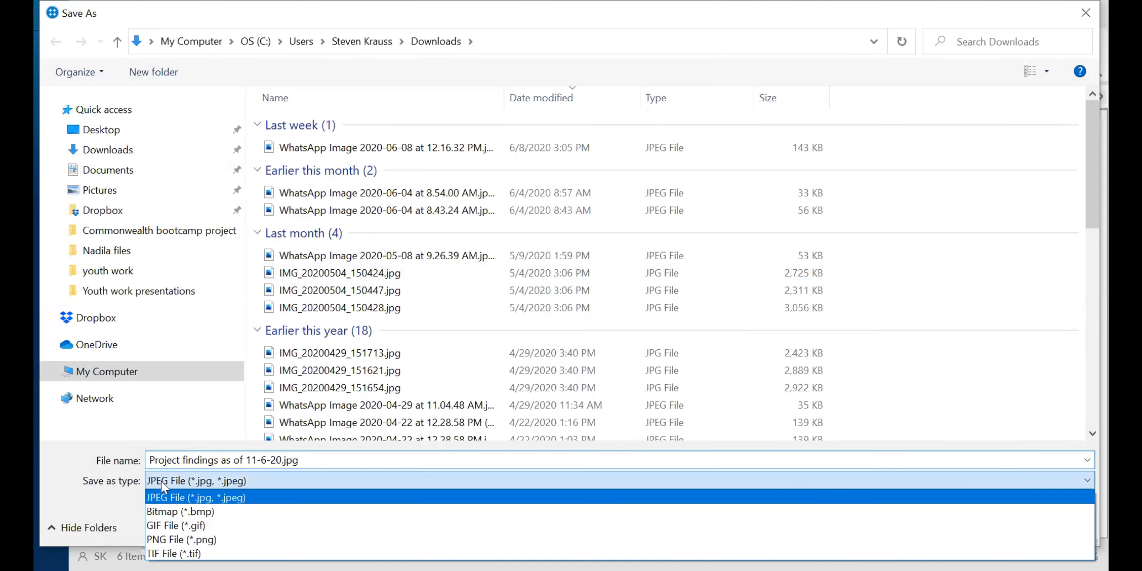
{"action": "key", "text": "Down"}
{"action": "key", "text": "Down"}
{"action": "key", "text": "Down"}
{"action": "left_click", "coordinate": [110, 505]}
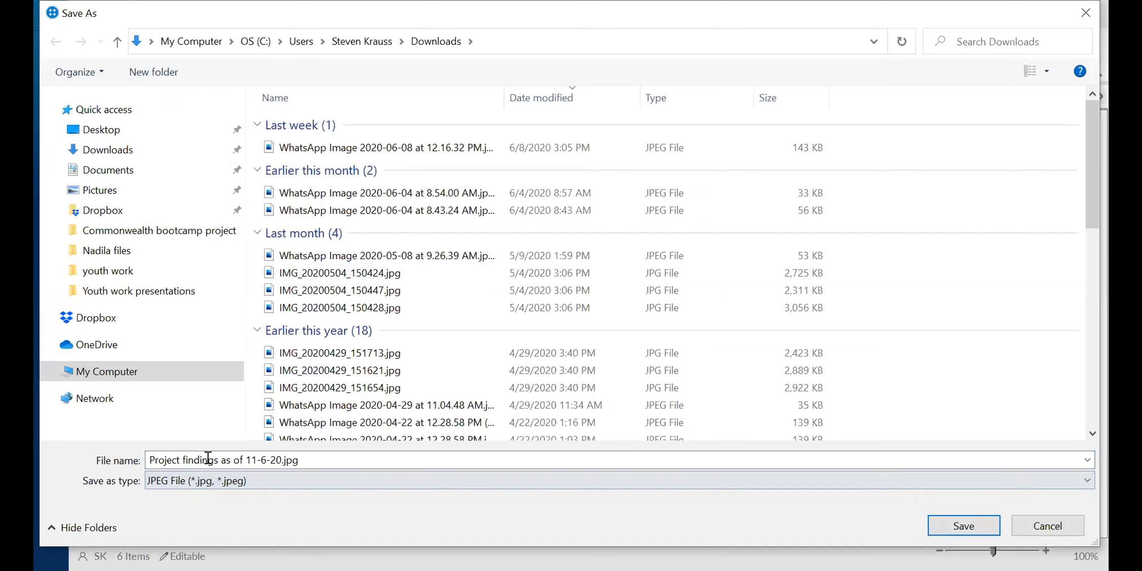
{"action": "left_click", "coordinate": [127, 150]}
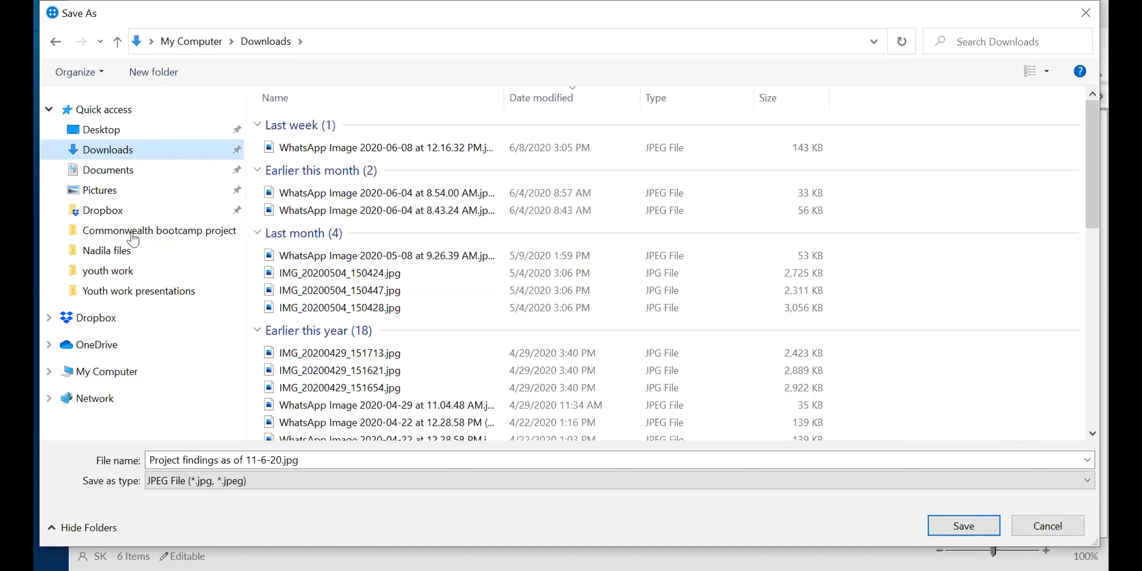
{"action": "left_click", "coordinate": [956, 533]}
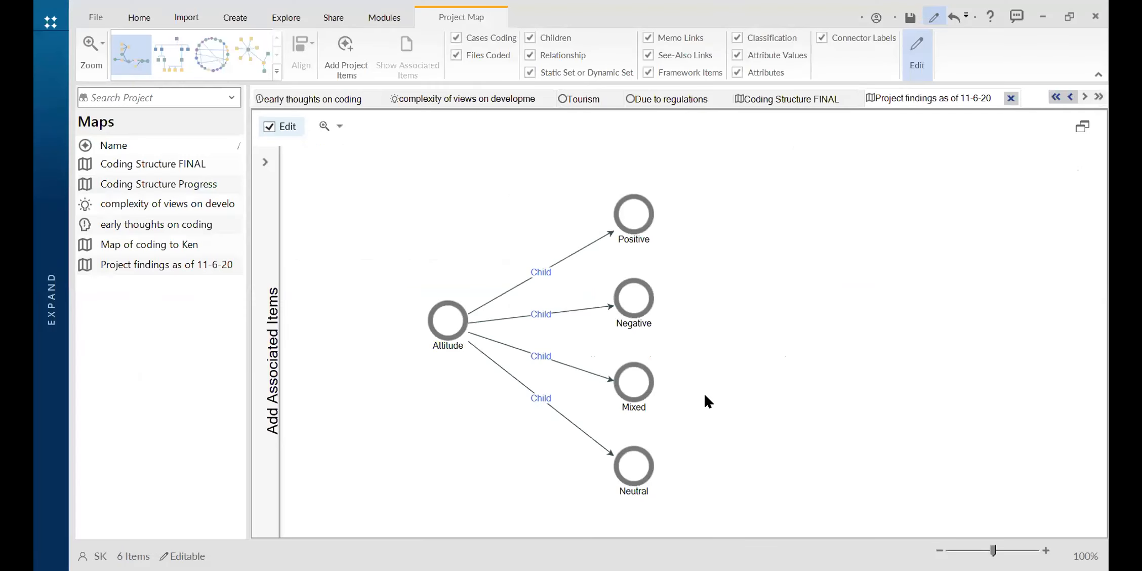
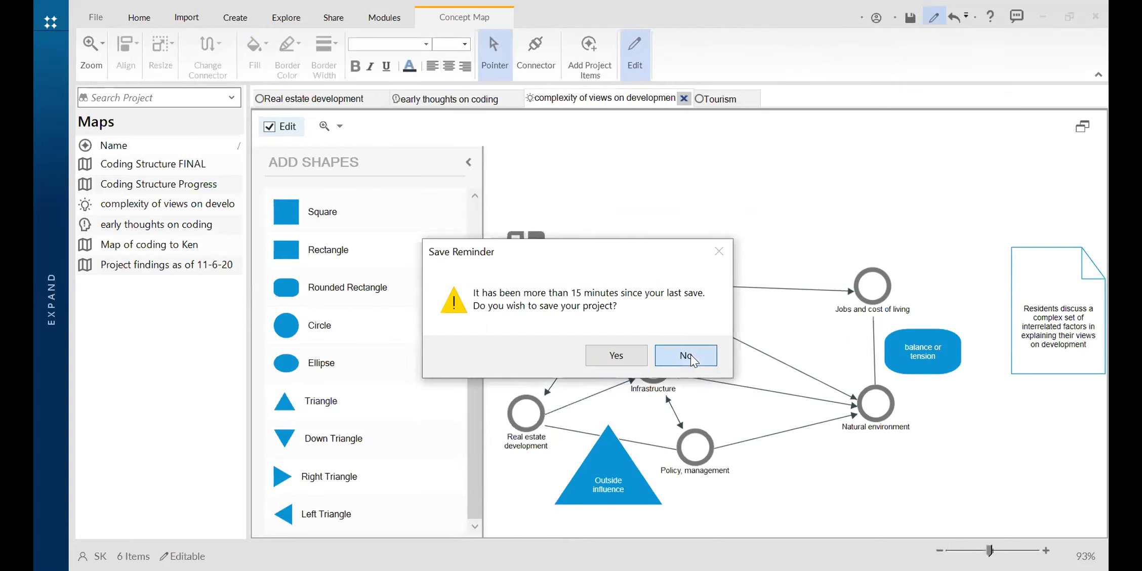
- Decline the save reminder and close the Environmental Change Down East project without saving its changes
{"action": "left_click", "coordinate": [690, 355]}
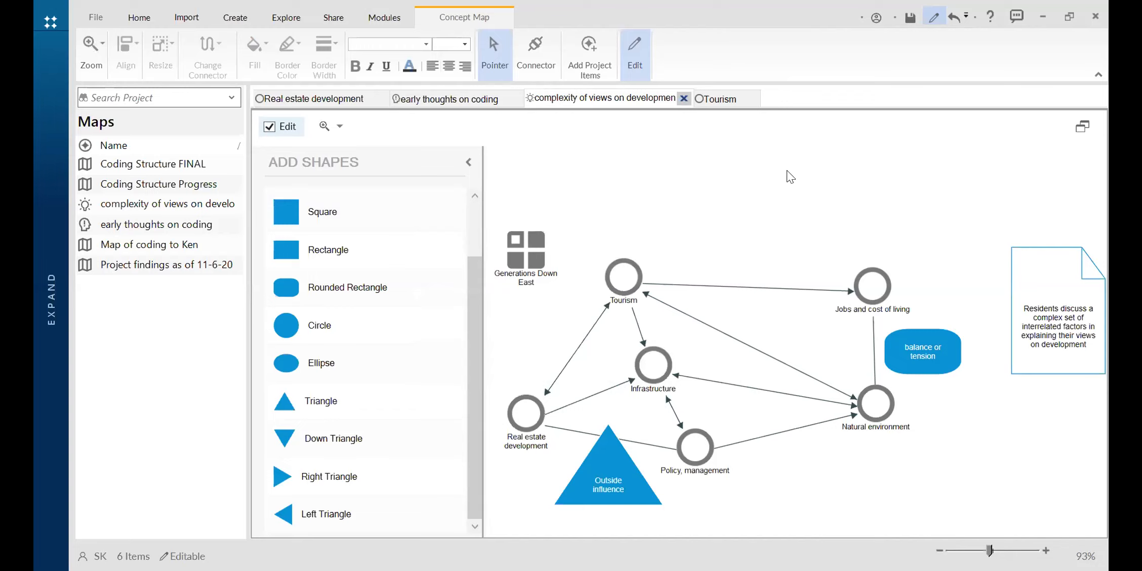
{"action": "left_click", "coordinate": [97, 16]}
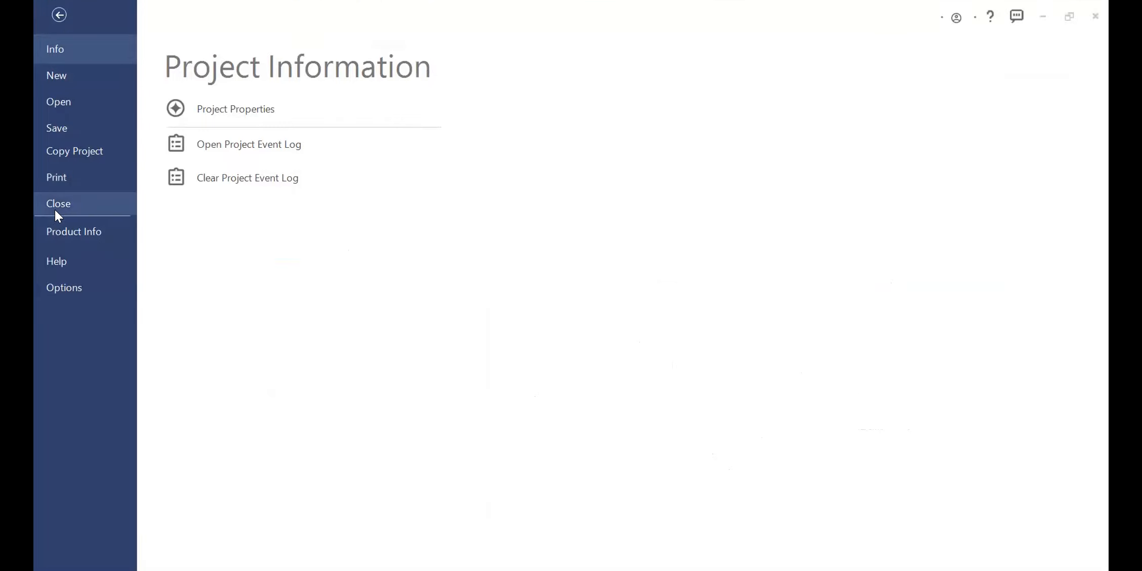
{"action": "left_click", "coordinate": [125, 202]}
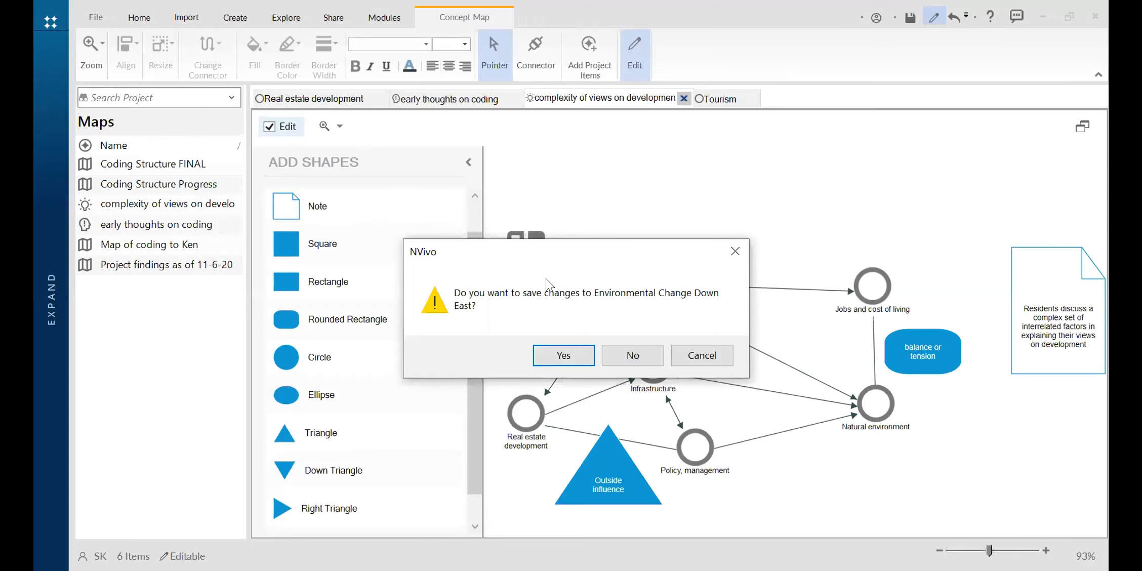
{"action": "left_click", "coordinate": [630, 354]}
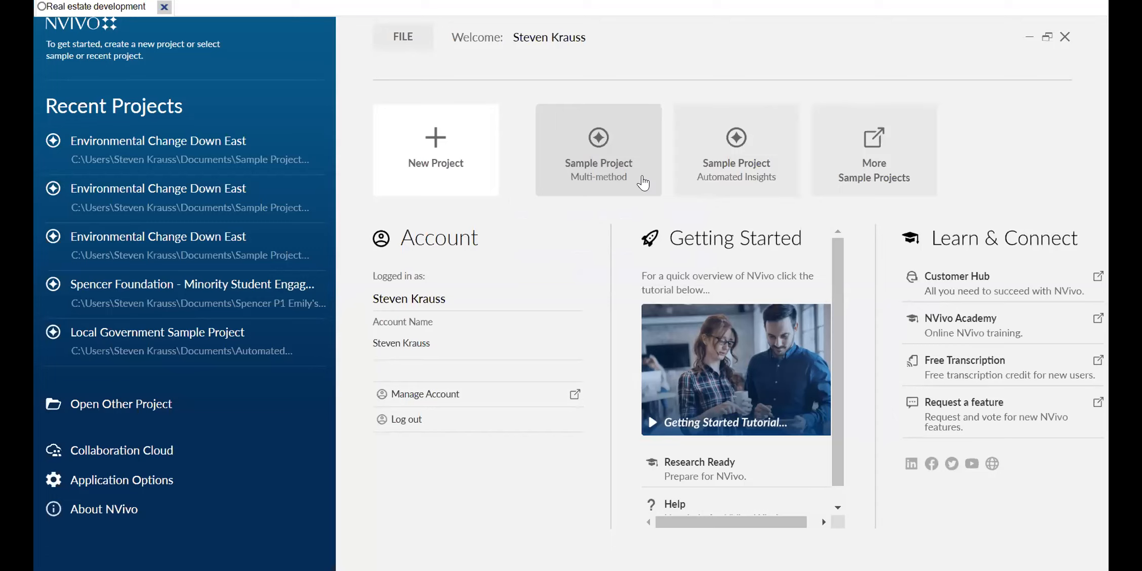
- Start a new project titled "Practice project - 16-6-20"
{"action": "left_click", "coordinate": [434, 151]}
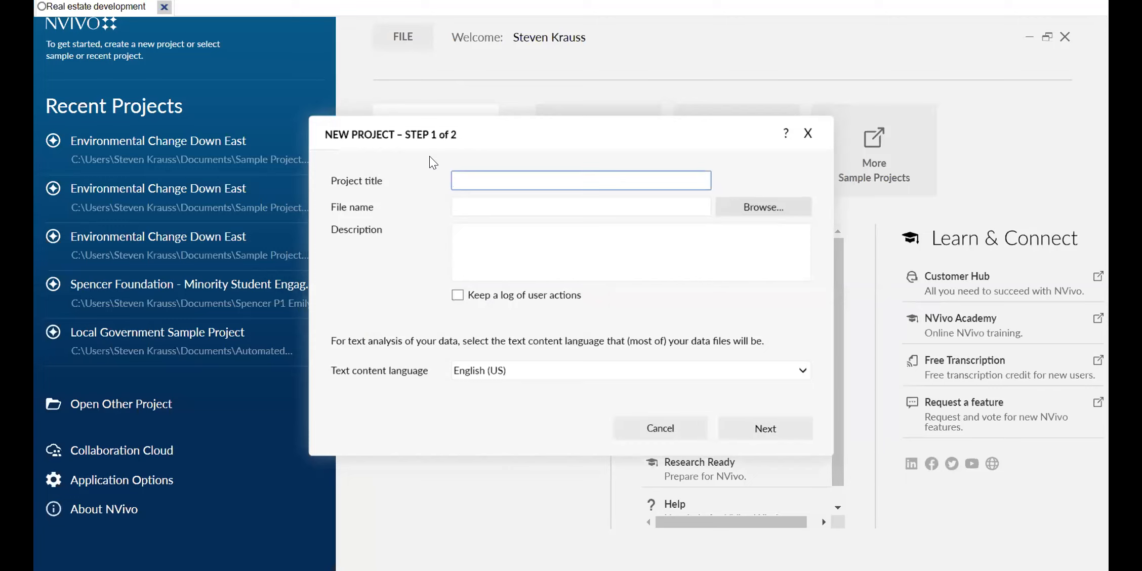
{"action": "type", "text": "Practice project"}
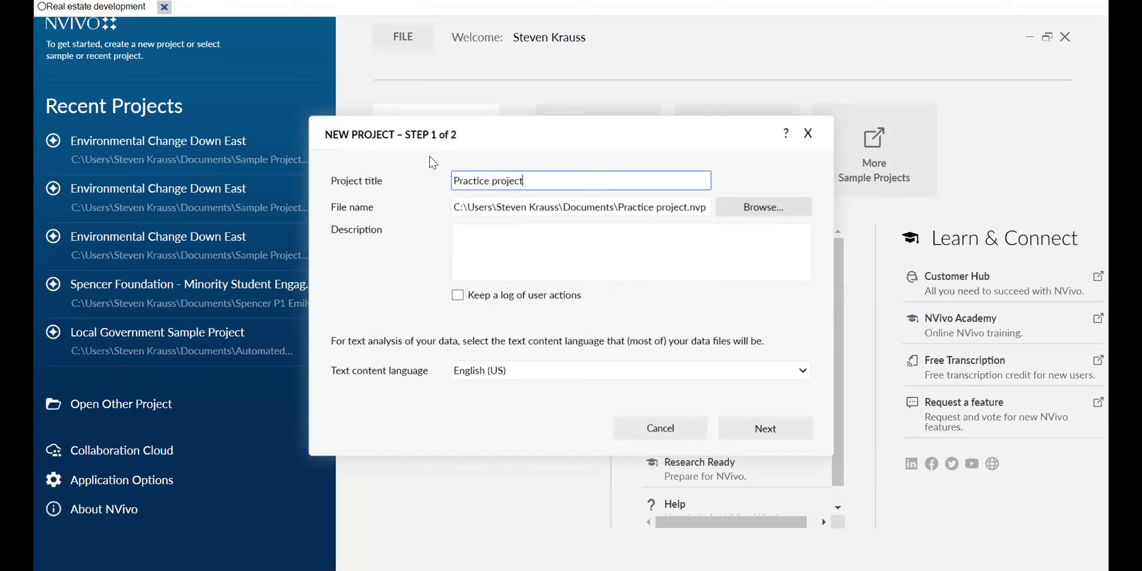
{"action": "type", "text": " - 16-6-20"}
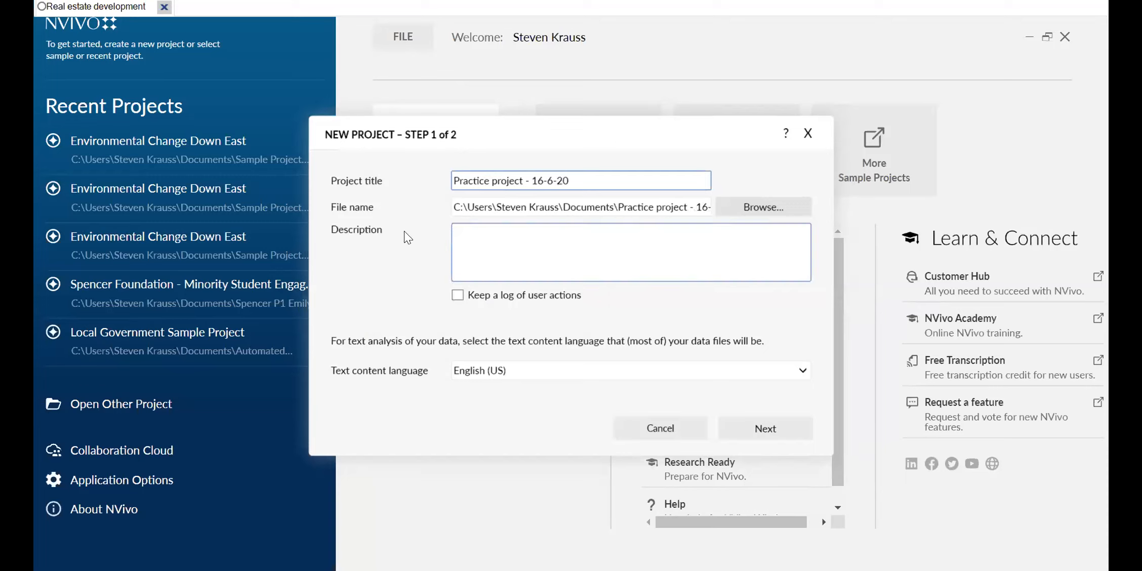
- Set the new project's file location to the NVivo Recovery folder in Documents, keeping the file name Practice project - 16-6-20.nvp
{"action": "left_click", "coordinate": [762, 206]}
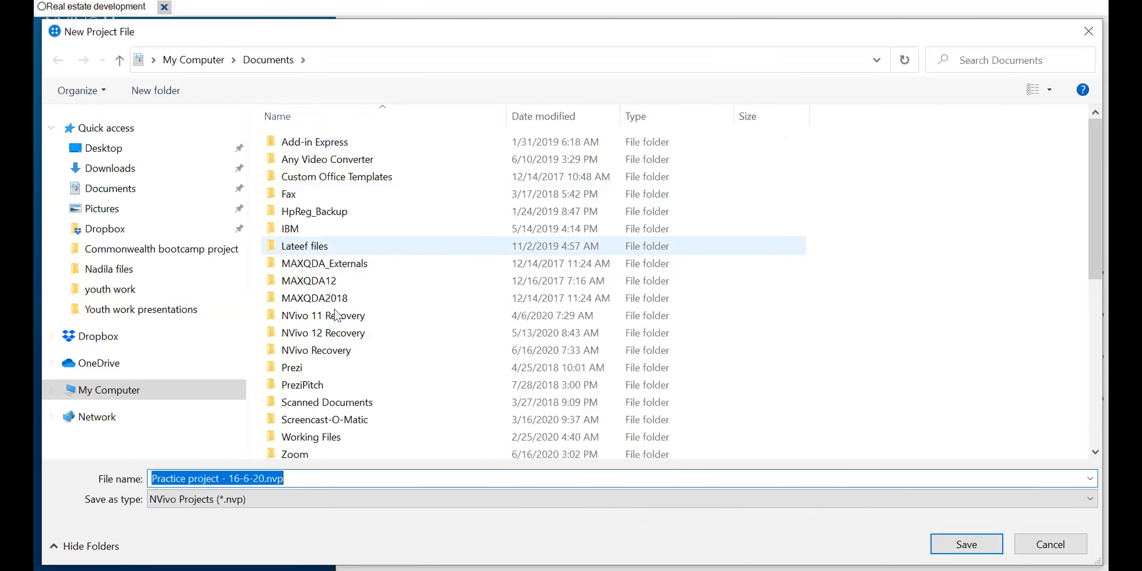
{"action": "scroll", "coordinate": [336, 314], "scroll_direction": "down", "scroll_amount": 1}
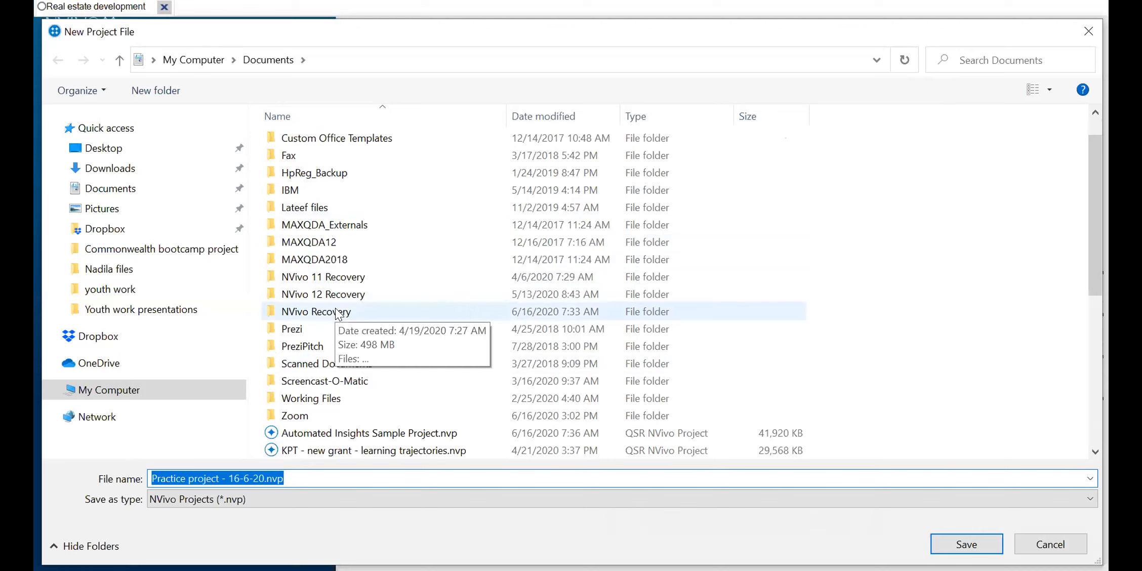
{"action": "scroll", "coordinate": [324, 248], "scroll_direction": "up", "scroll_amount": 1}
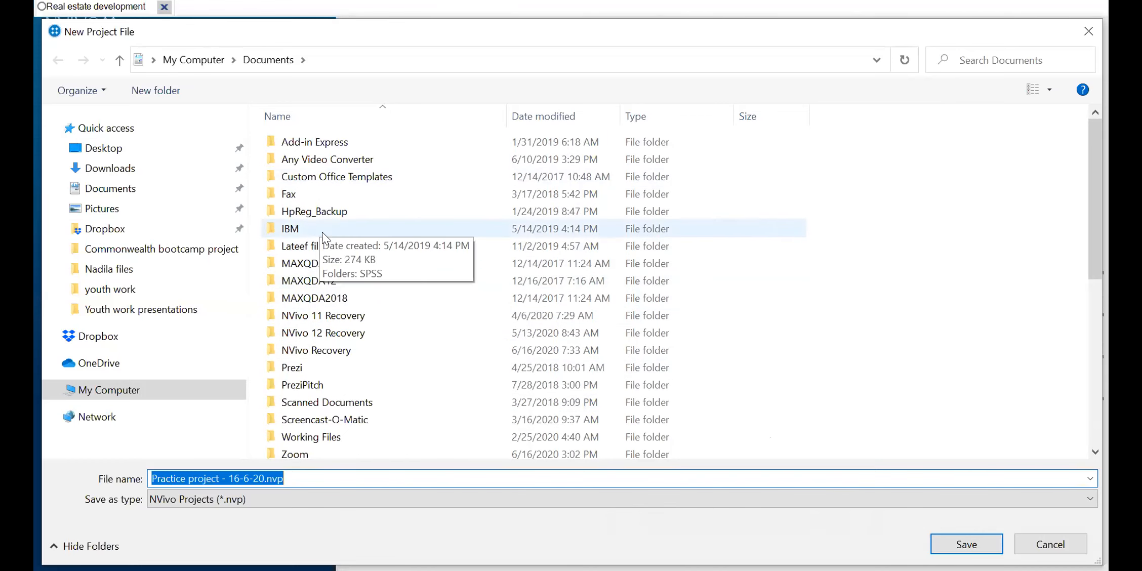
{"action": "scroll", "coordinate": [326, 238], "scroll_direction": "down", "scroll_amount": 1}
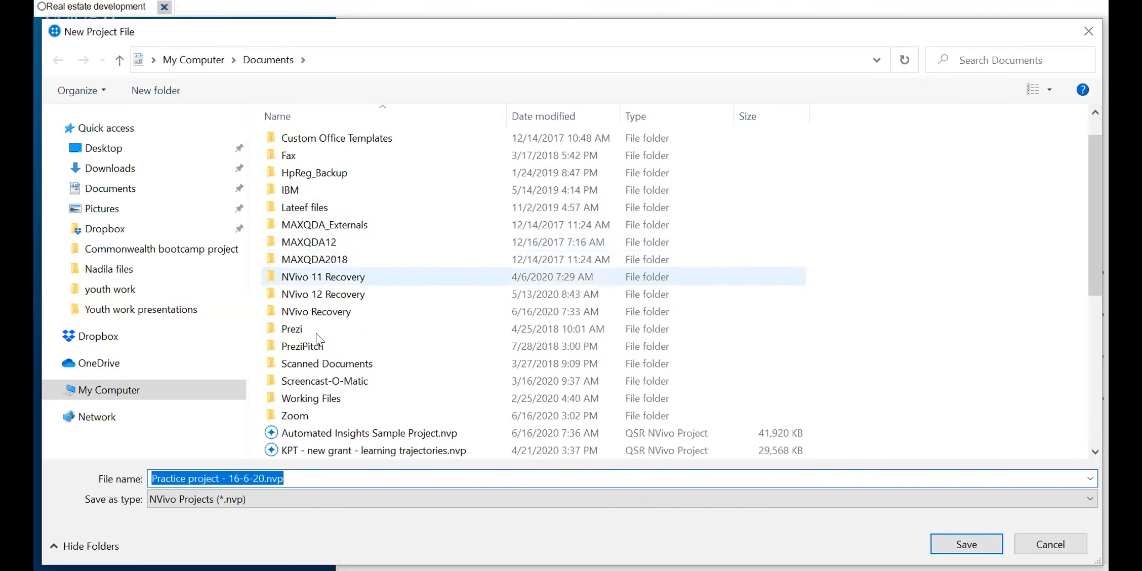
{"action": "left_click", "coordinate": [310, 315]}
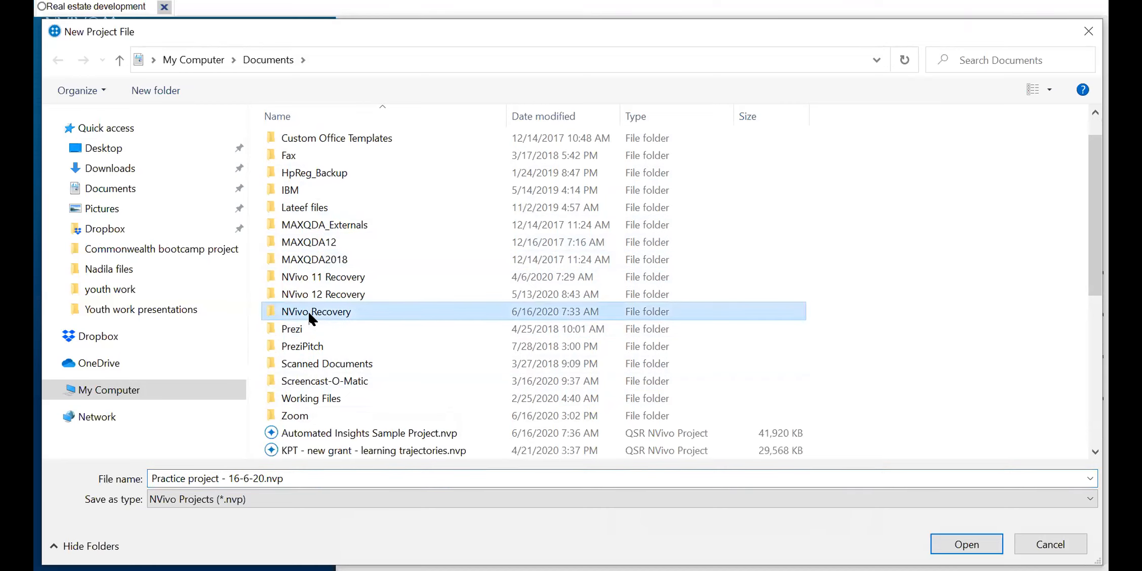
{"action": "double_click", "coordinate": [311, 314]}
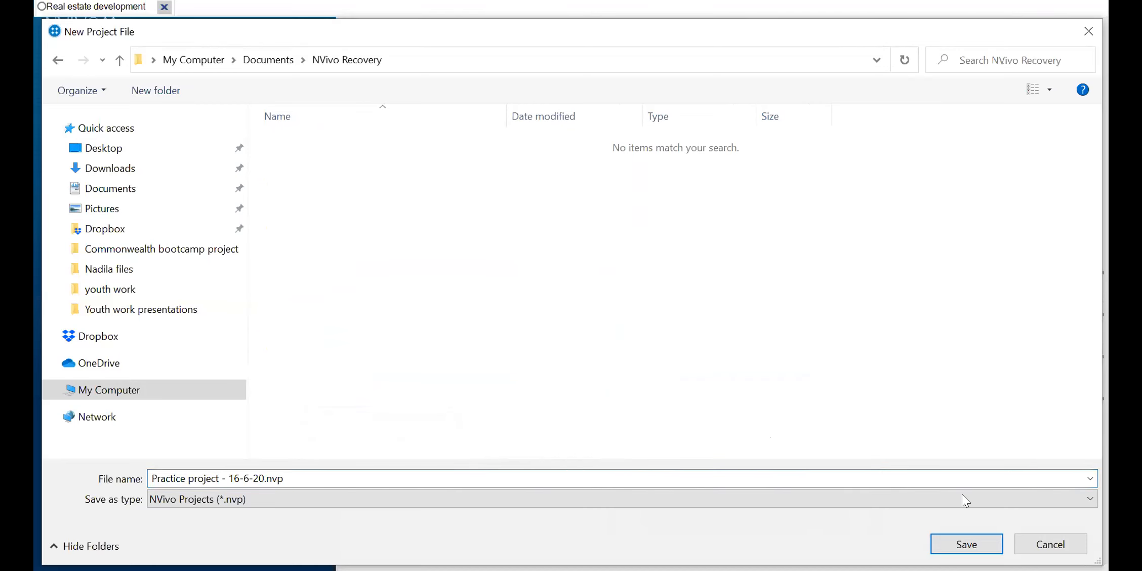
{"action": "left_click", "coordinate": [963, 547]}
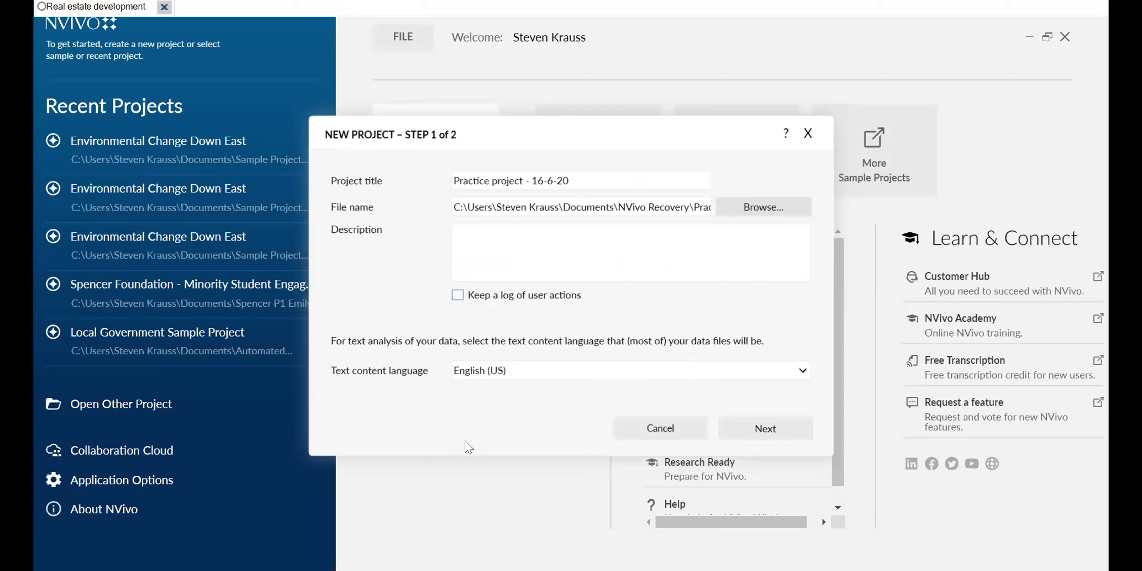
- Review the available text content languages, keep English (US), and continue to the second stage of the project setup
{"action": "left_click", "coordinate": [581, 373]}
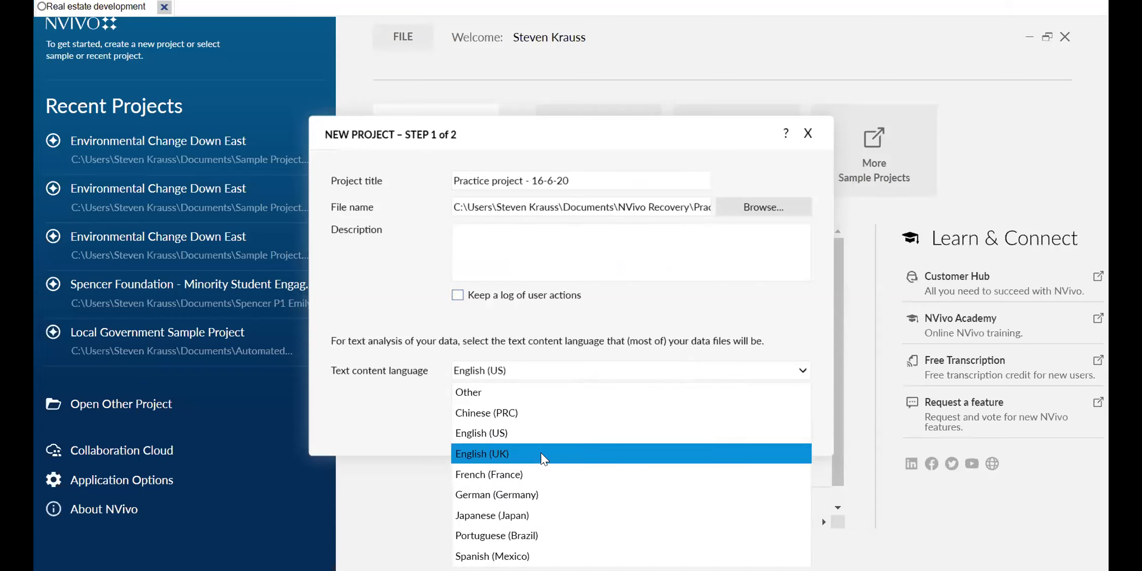
{"action": "left_click", "coordinate": [380, 413]}
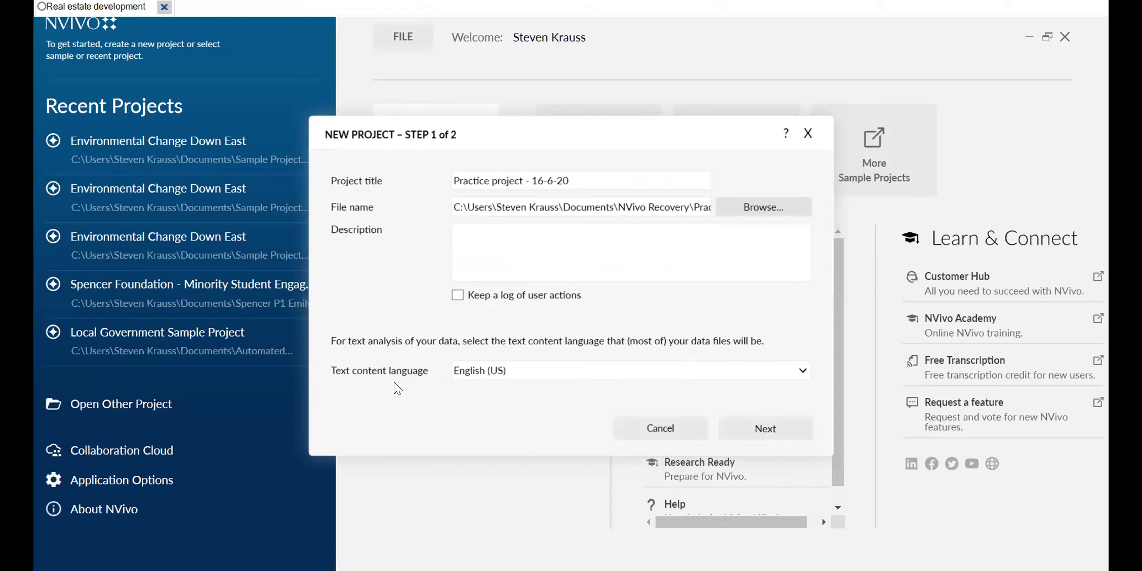
{"action": "left_click", "coordinate": [760, 430]}
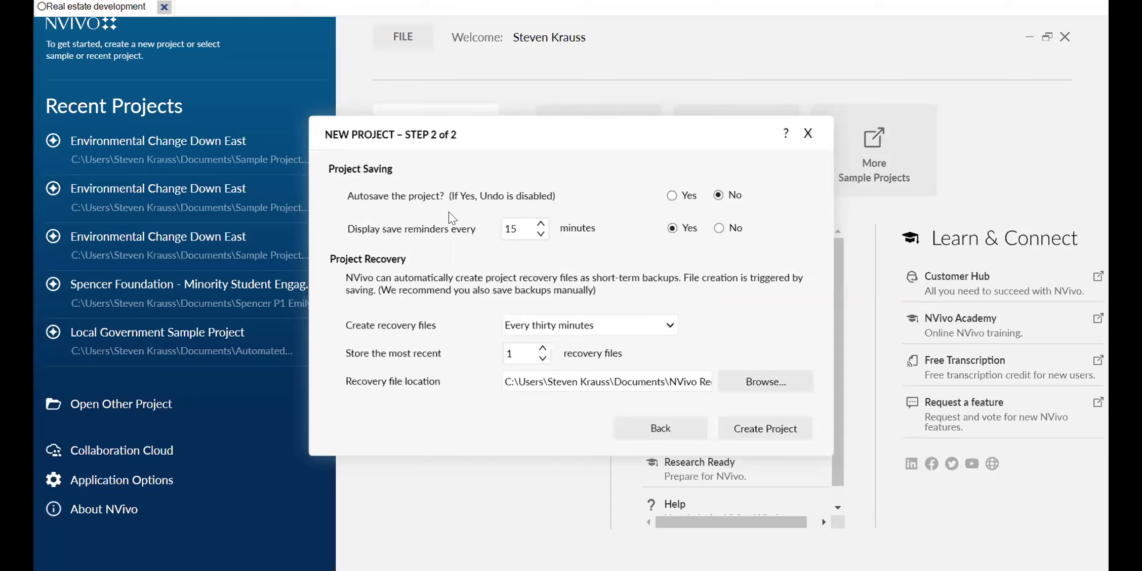
- Set the save reminders to every 10 minutes and create the project
{"action": "left_click", "coordinate": [539, 234]}
{"action": "left_click", "coordinate": [539, 234]}
{"action": "left_click", "coordinate": [540, 234]}
{"action": "left_click", "coordinate": [540, 234]}
{"action": "left_click", "coordinate": [540, 234]}
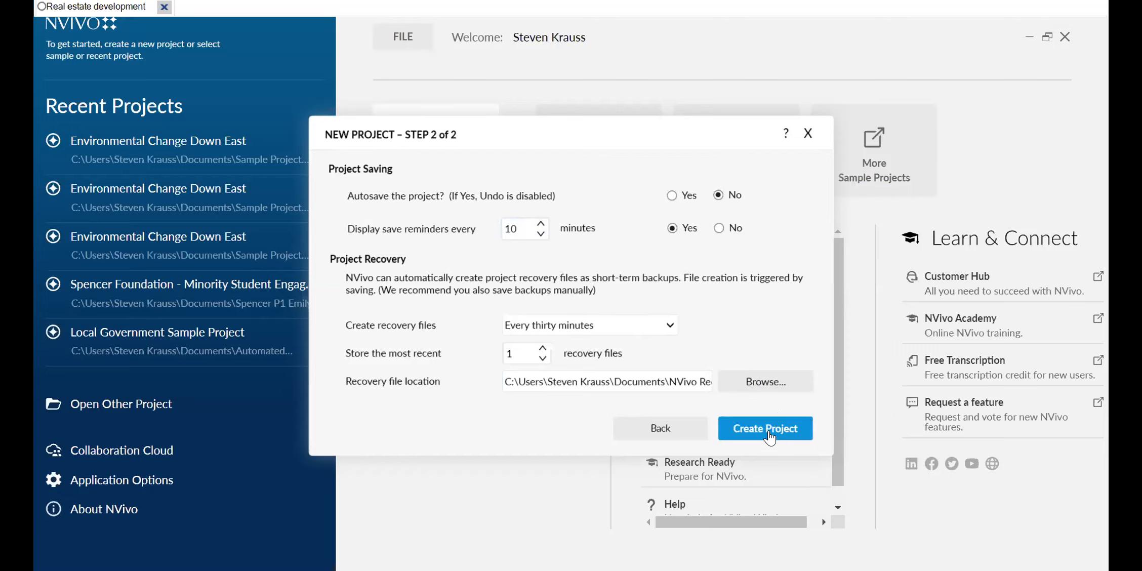
{"action": "left_click", "coordinate": [749, 431]}
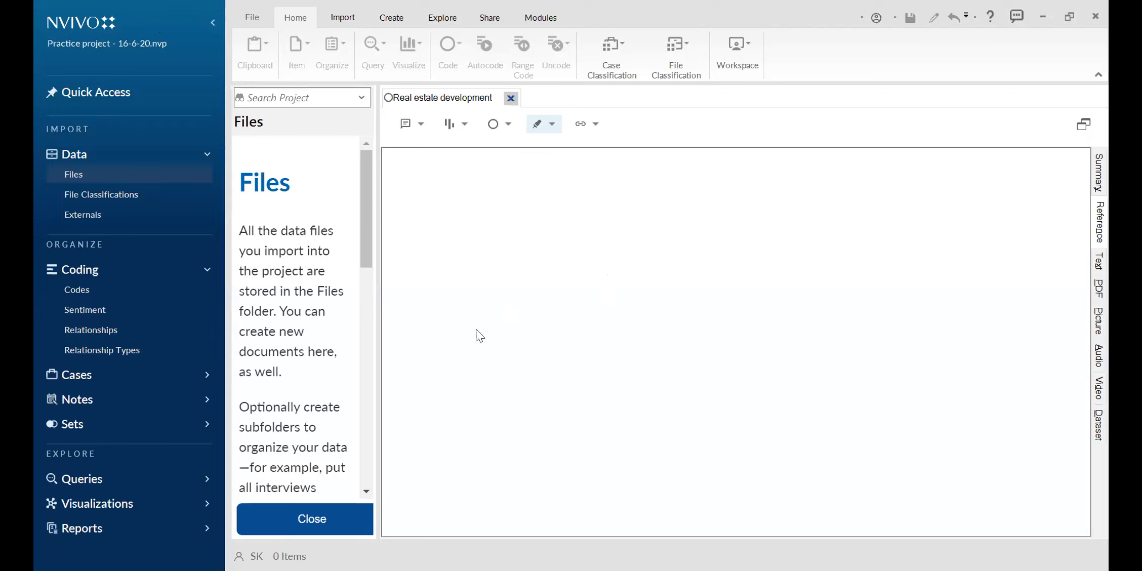
- Dismiss the Files introduction and collapse the Coding group, leaving the Data group expanded
{"action": "left_click", "coordinate": [308, 518]}
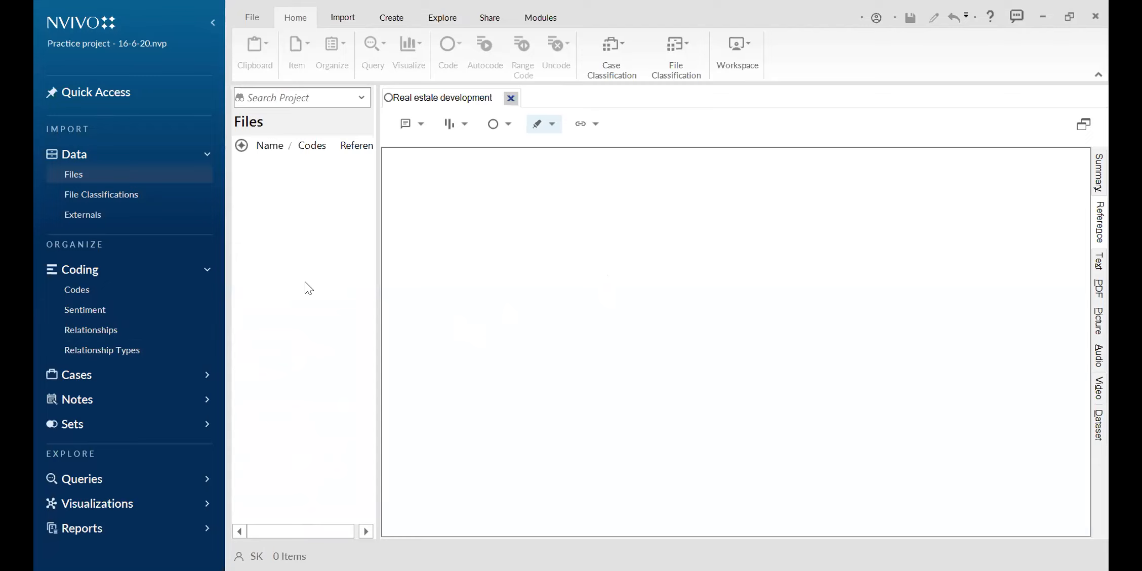
{"action": "left_click", "coordinate": [75, 270]}
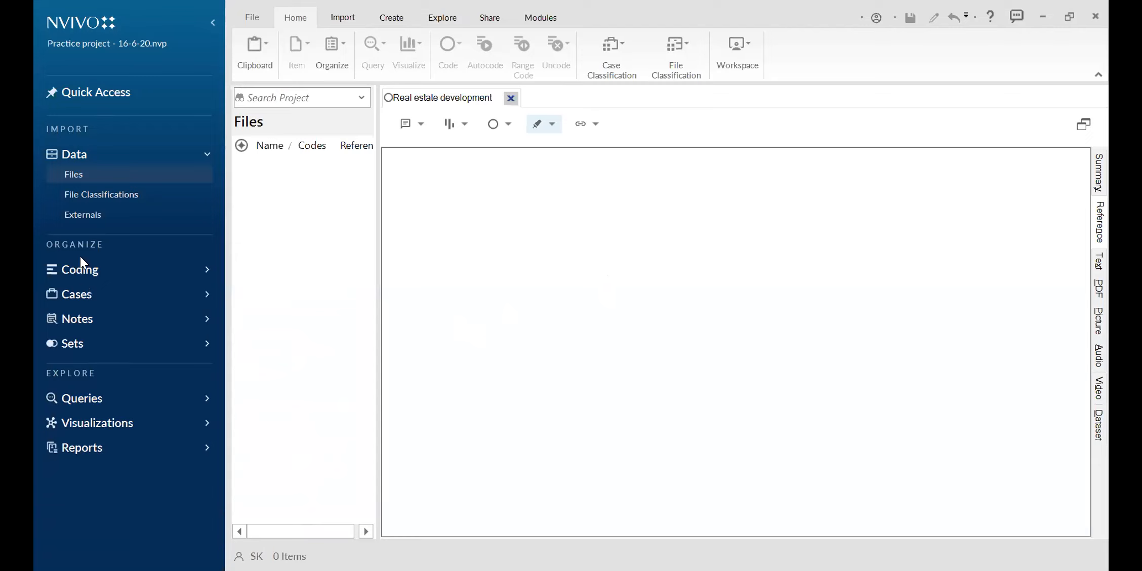
{"action": "left_click", "coordinate": [75, 158]}
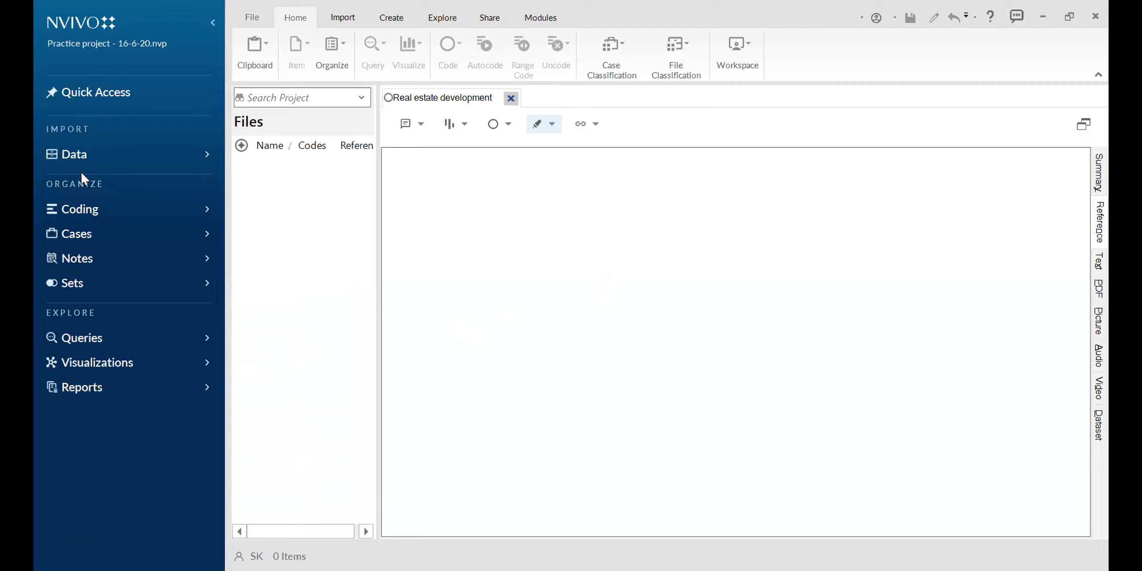
{"action": "left_click", "coordinate": [76, 154]}
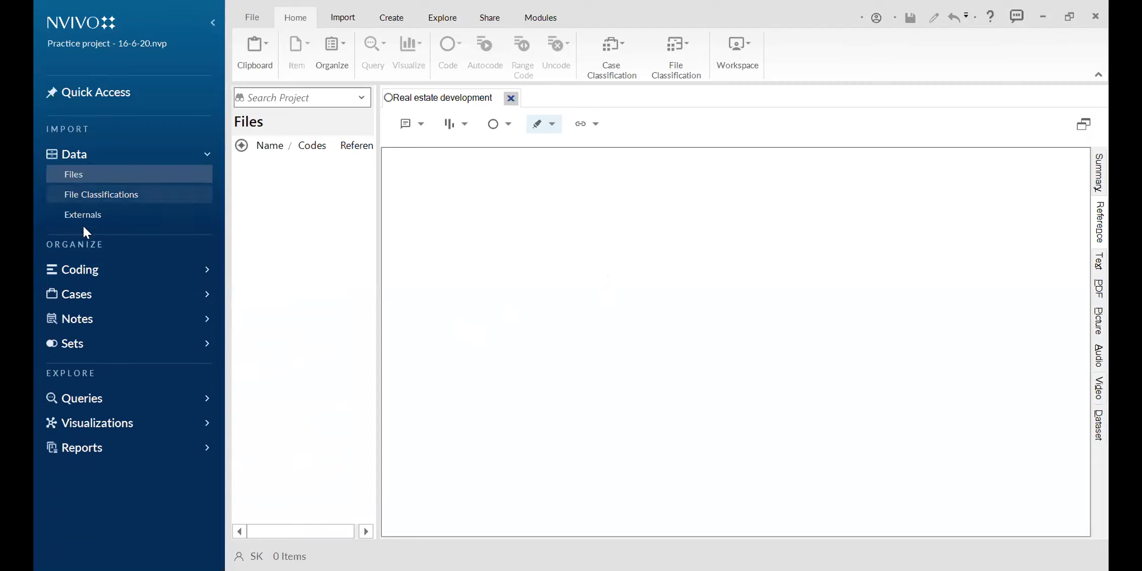
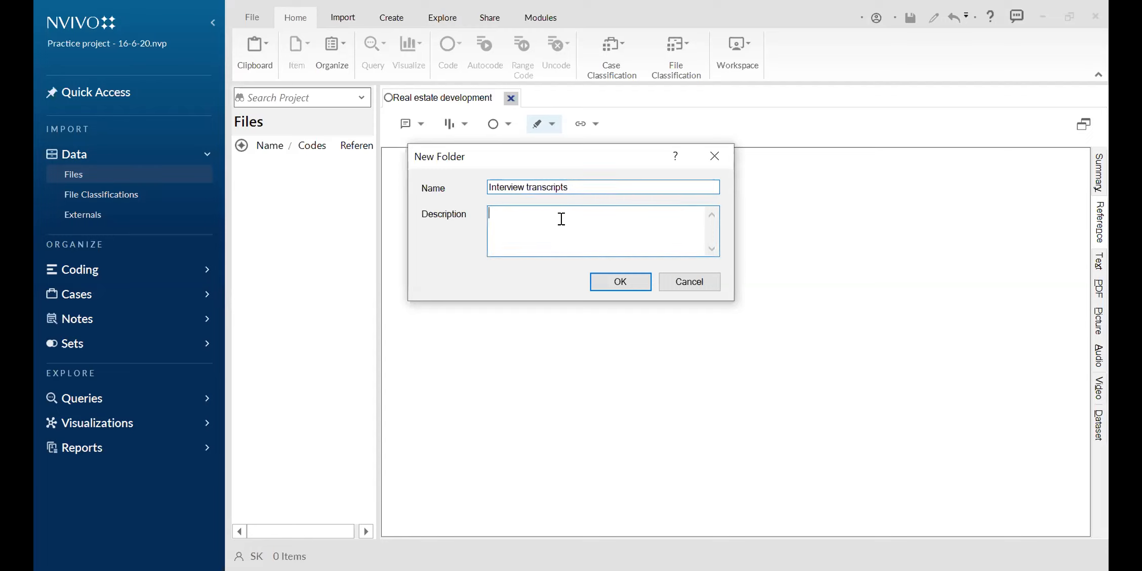
- Create a folder named "Interview transcripts" under Files without a description and dismiss the Files introduction
{"action": "key", "text": "Tab"}
{"action": "left_click", "coordinate": [619, 281]}
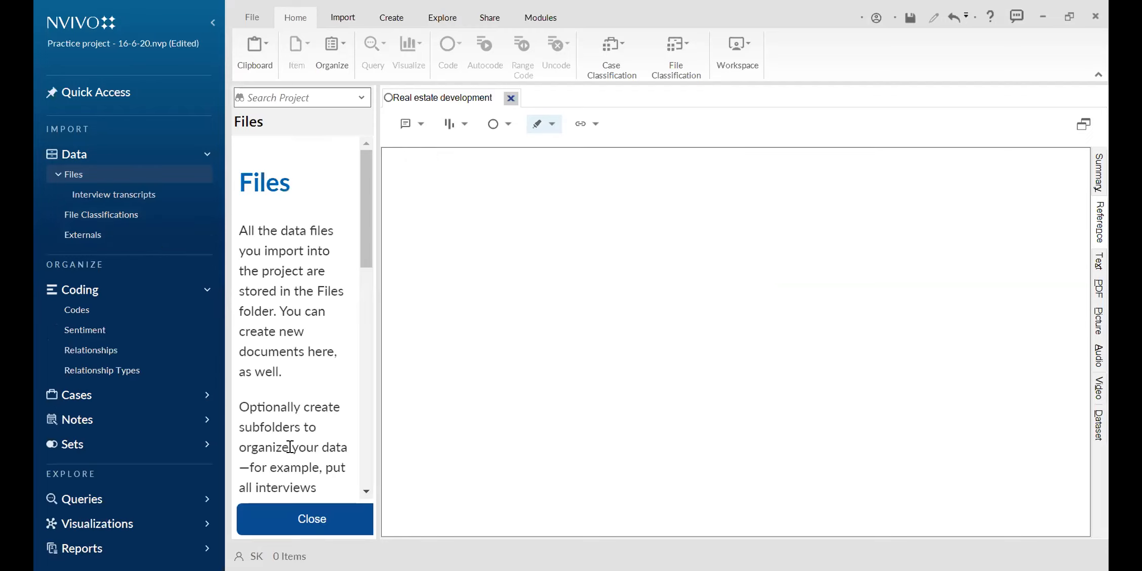
{"action": "left_click", "coordinate": [298, 518]}
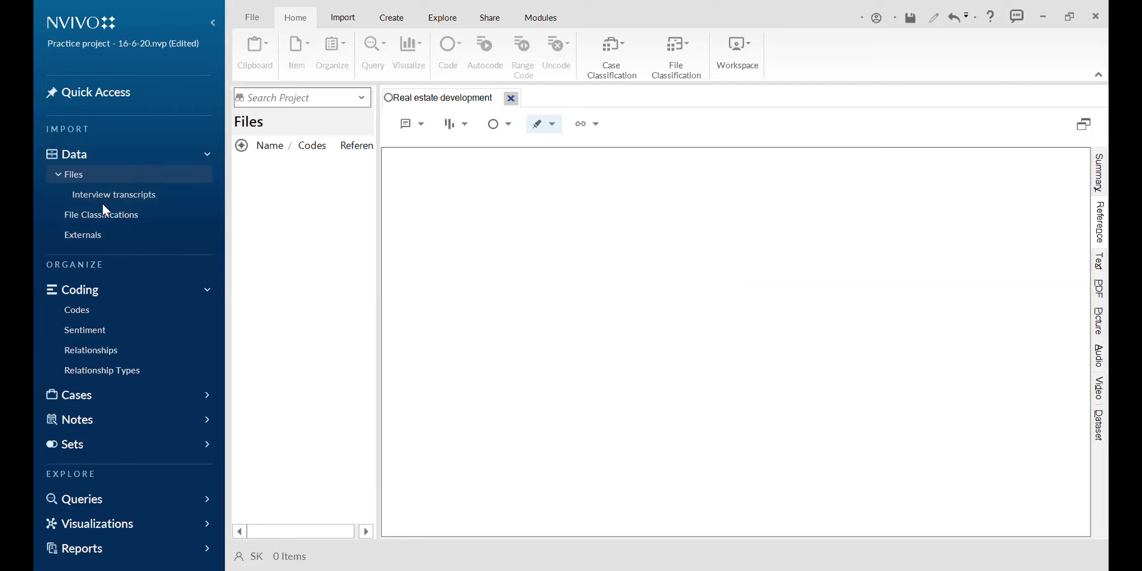
- Open the Interview transcripts folder, widen its list area, and dismiss the introduction text
{"action": "left_click", "coordinate": [91, 194]}
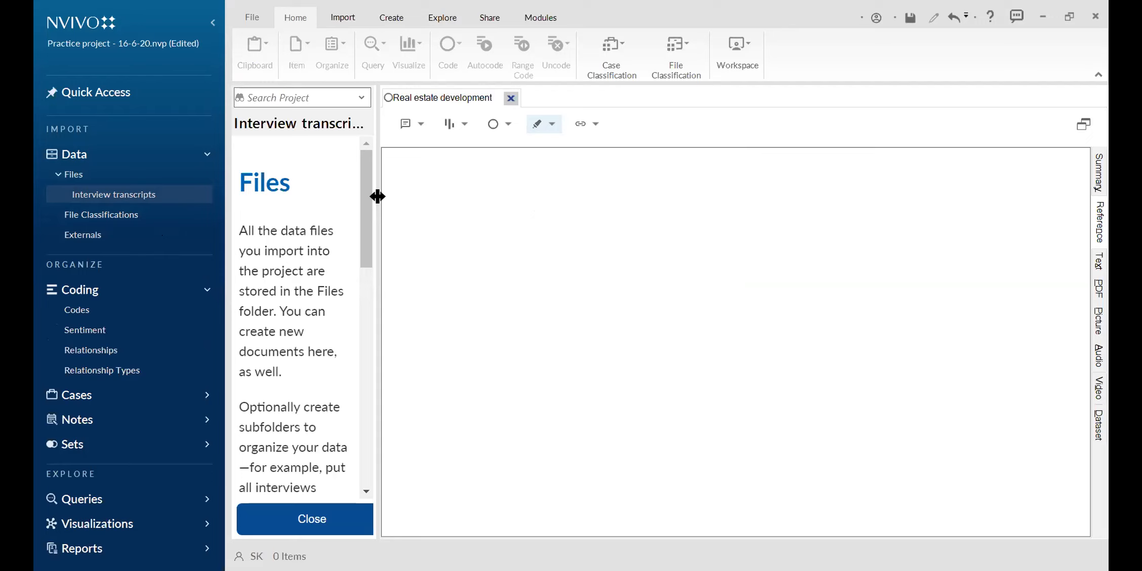
{"action": "left_click_drag", "start_coordinate": [377, 196], "coordinate": [473, 198]}
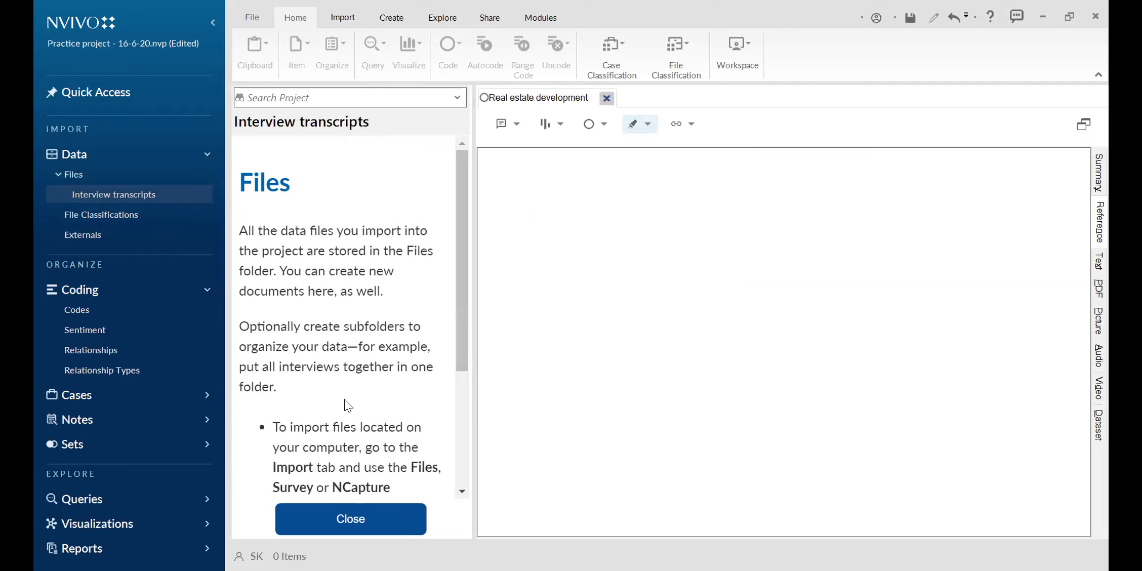
{"action": "left_click", "coordinate": [336, 524]}
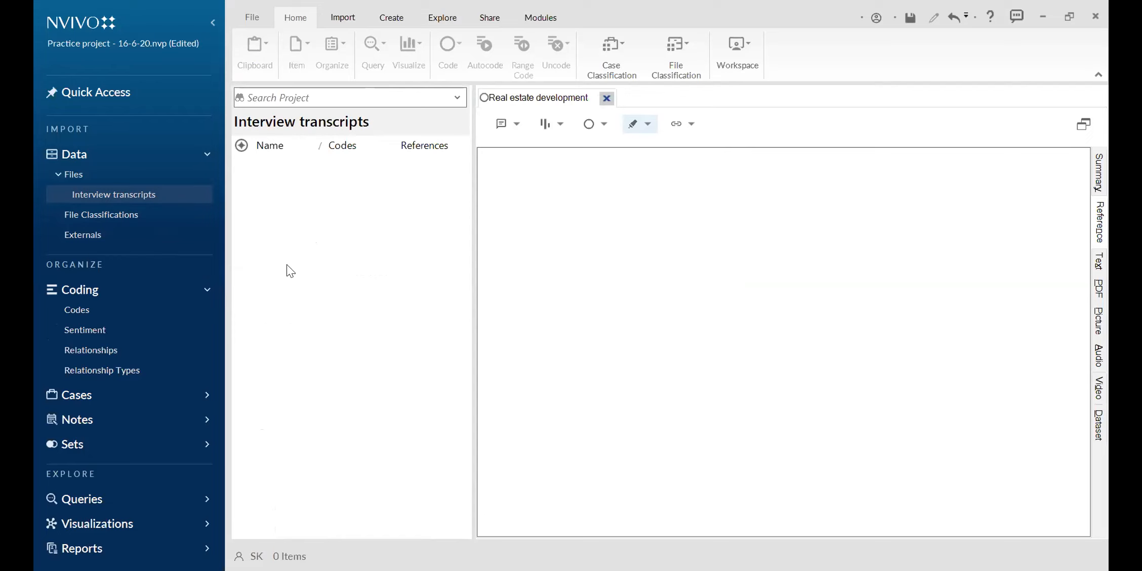
- Start an item import into Interview transcripts and browse Dropbox to the IPSAS 2-day course's Handouts subfolder Transcripts for exercise
{"action": "right_click", "coordinate": [274, 185]}
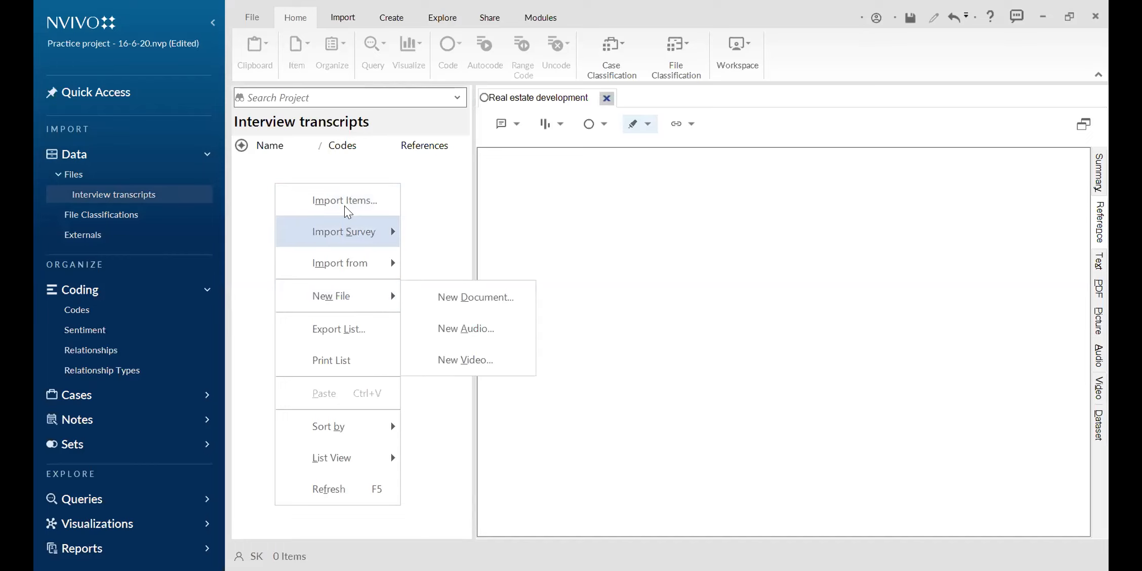
{"action": "left_click", "coordinate": [344, 206]}
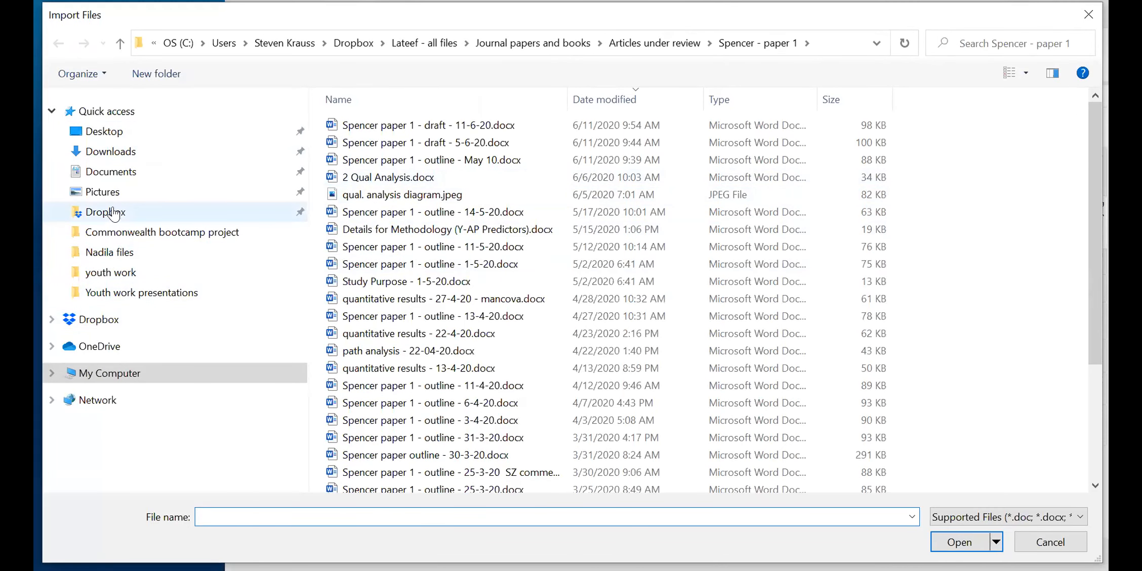
{"action": "left_click", "coordinate": [127, 218]}
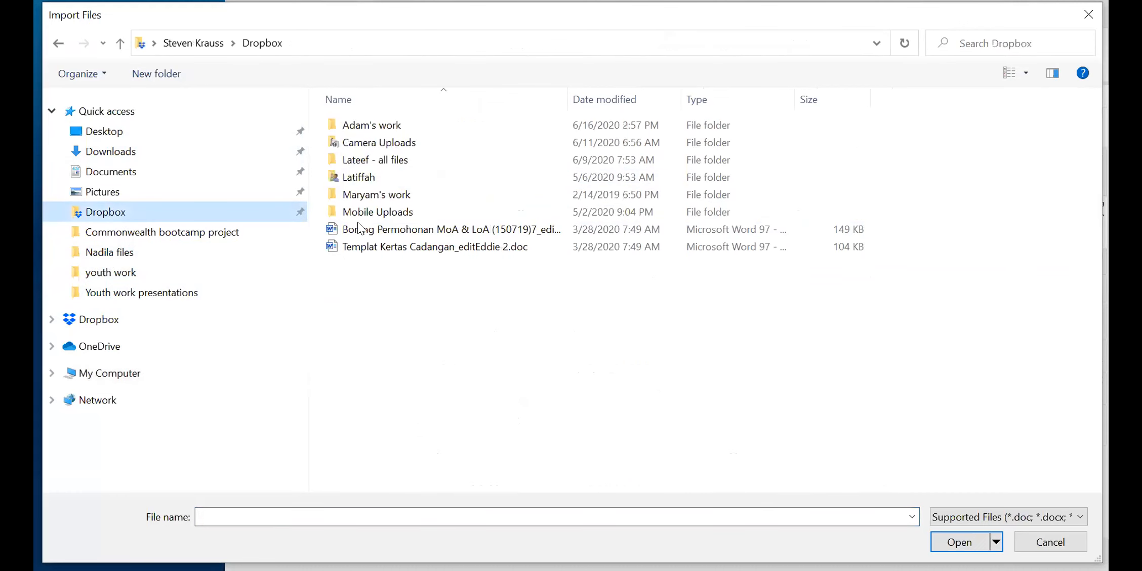
{"action": "double_click", "coordinate": [357, 161]}
{"action": "double_click", "coordinate": [370, 245]}
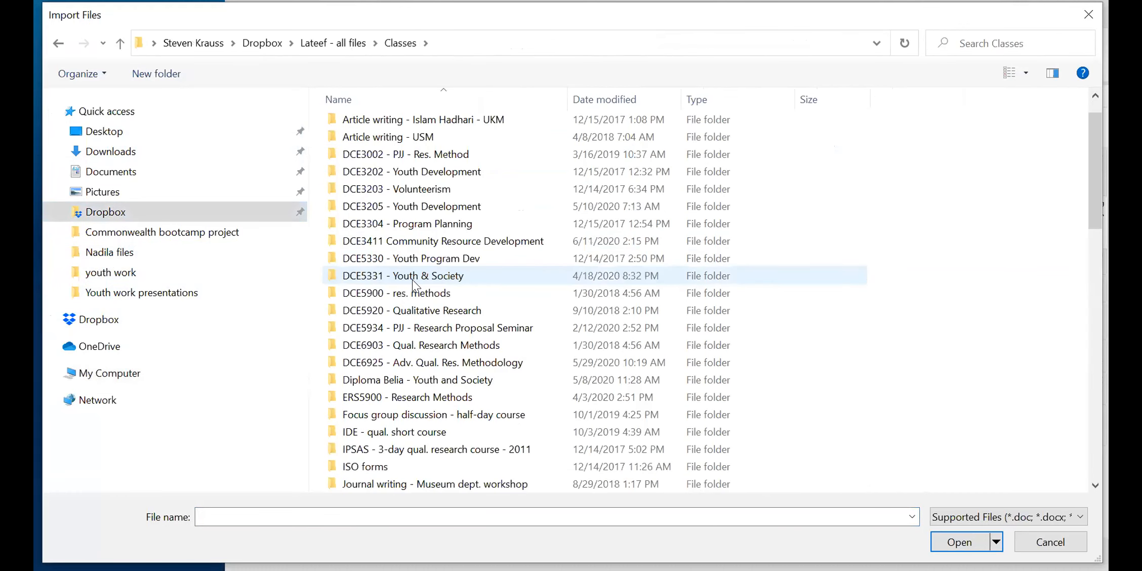
{"action": "scroll", "coordinate": [412, 280], "scroll_direction": "down", "scroll_amount": 2}
{"action": "scroll", "coordinate": [411, 281], "scroll_direction": "down", "scroll_amount": 5}
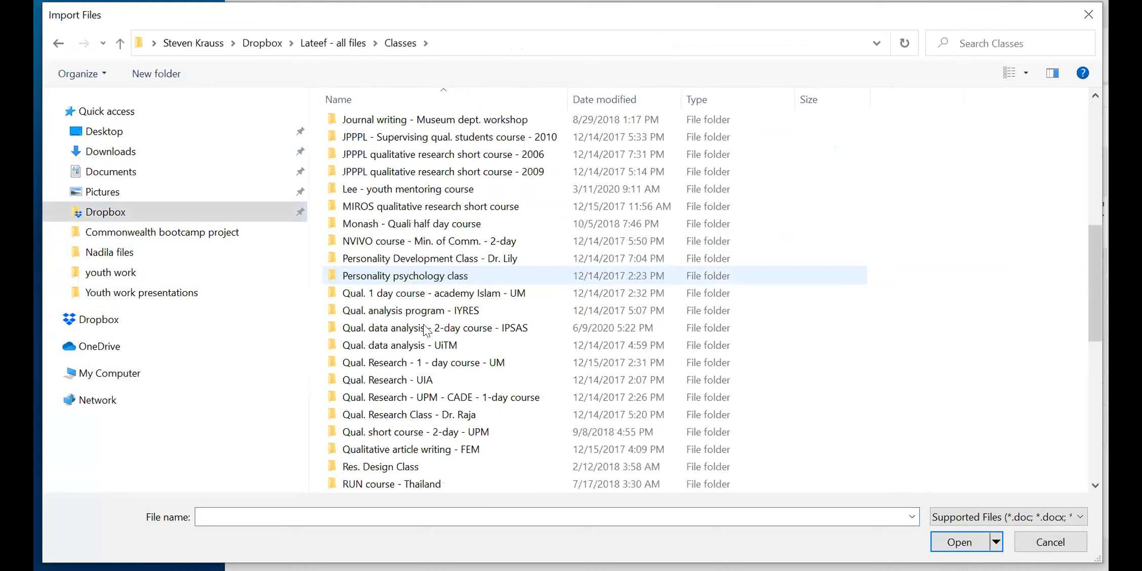
{"action": "scroll", "coordinate": [437, 389], "scroll_direction": "up", "scroll_amount": 1}
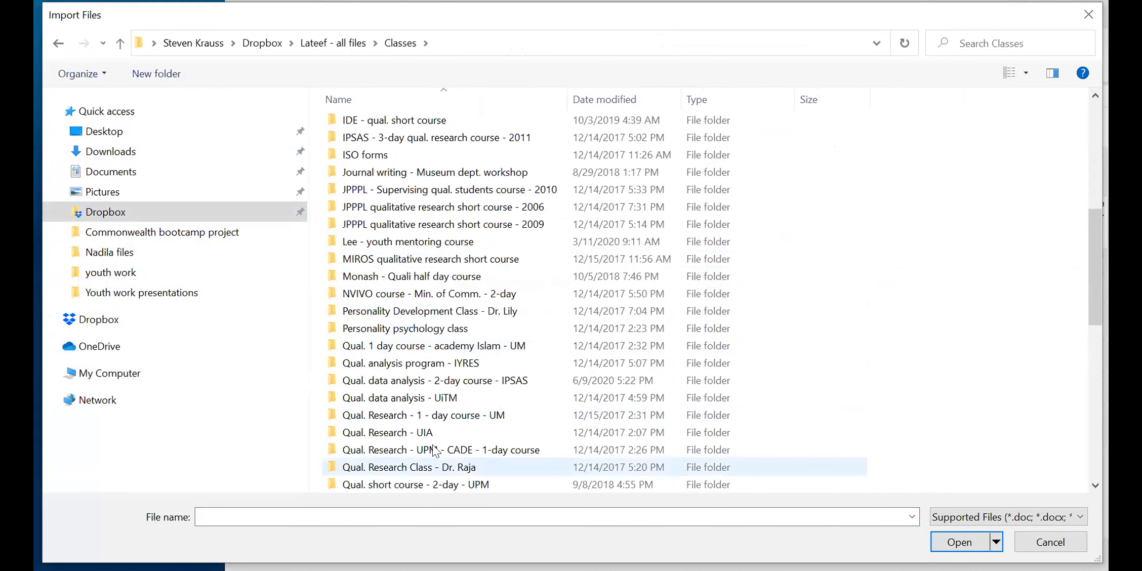
{"action": "double_click", "coordinate": [424, 381]}
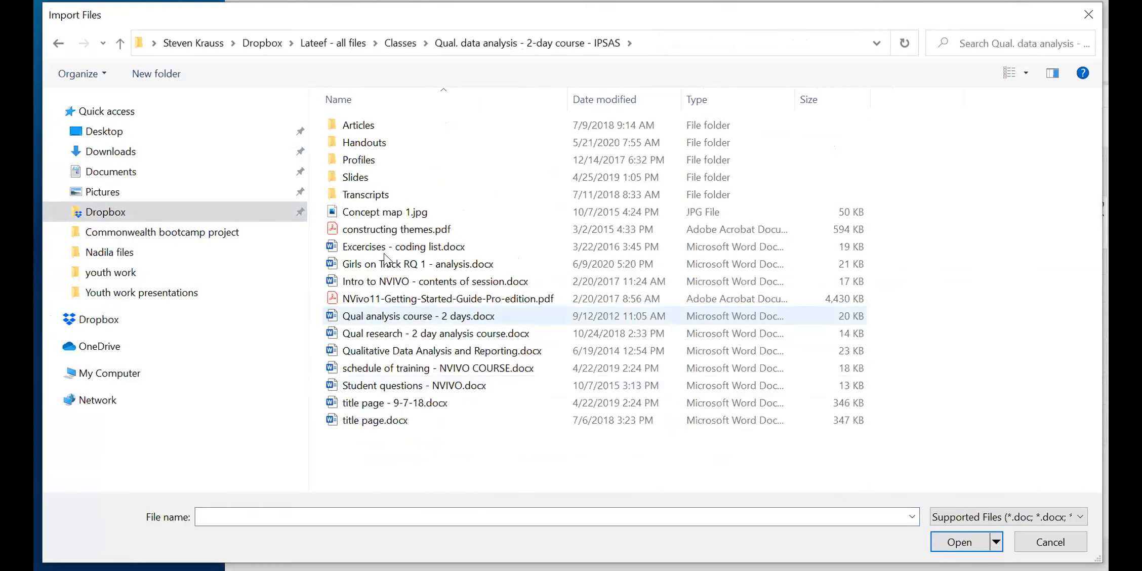
{"action": "double_click", "coordinate": [366, 136]}
{"action": "double_click", "coordinate": [372, 177]}
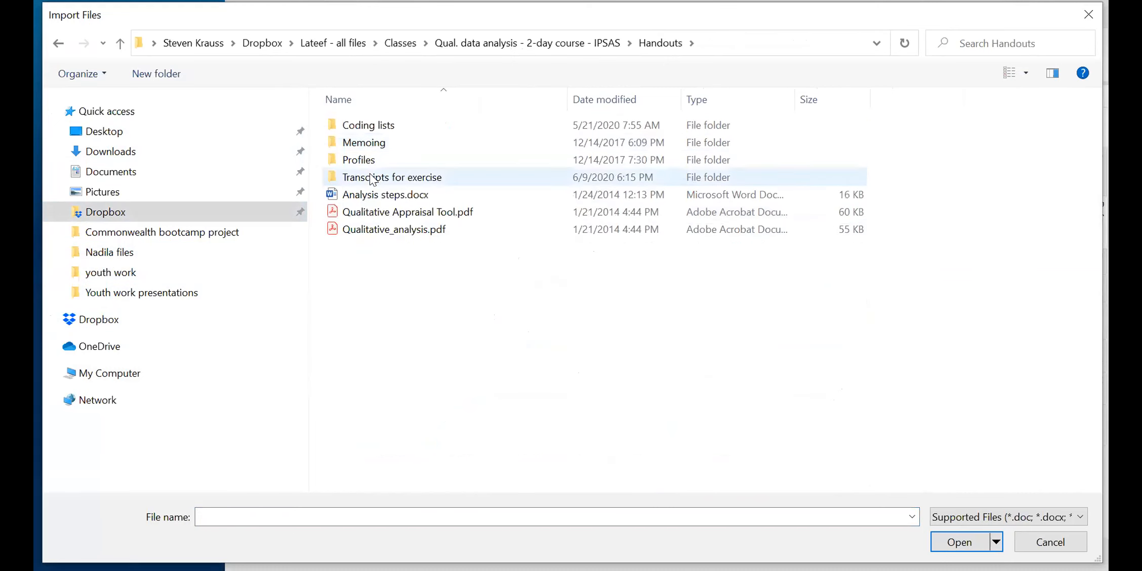
- Select all four sample participant transcripts in the Transcripts for exercise folder as the files to import
{"action": "left_click", "coordinate": [505, 121]}
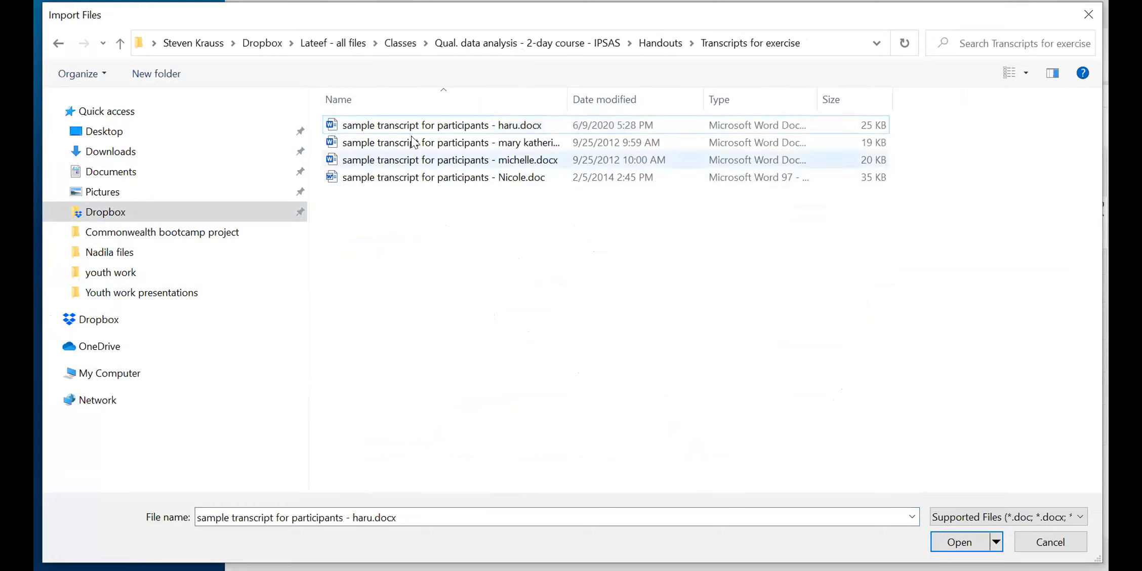
{"action": "left_click", "coordinate": [378, 174], "text": "shift"}
{"action": "left_click", "coordinate": [389, 121]}
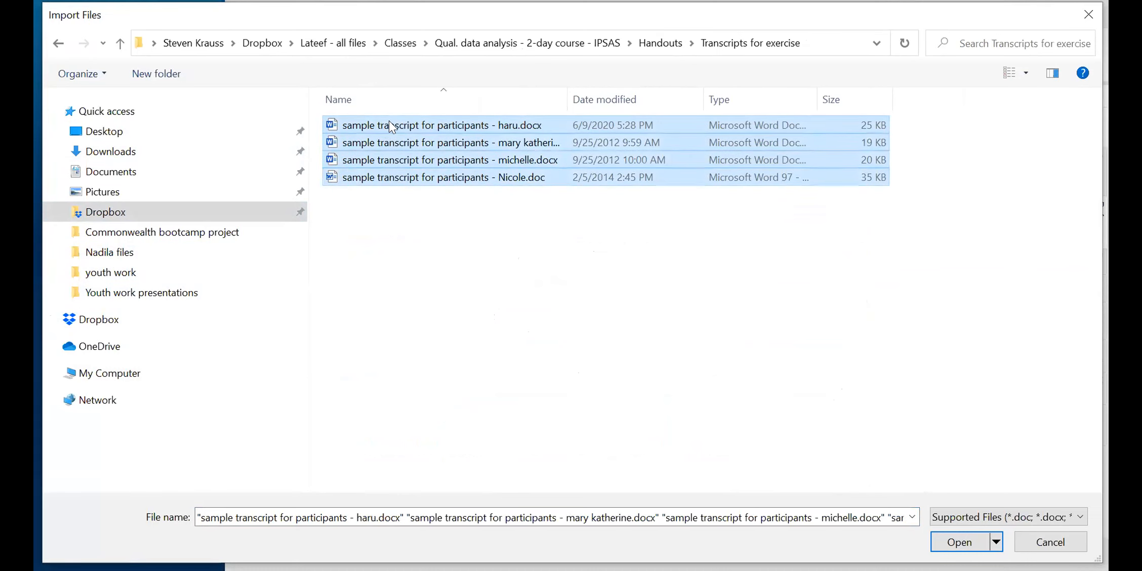
{"action": "left_click", "coordinate": [387, 177], "text": "shift"}
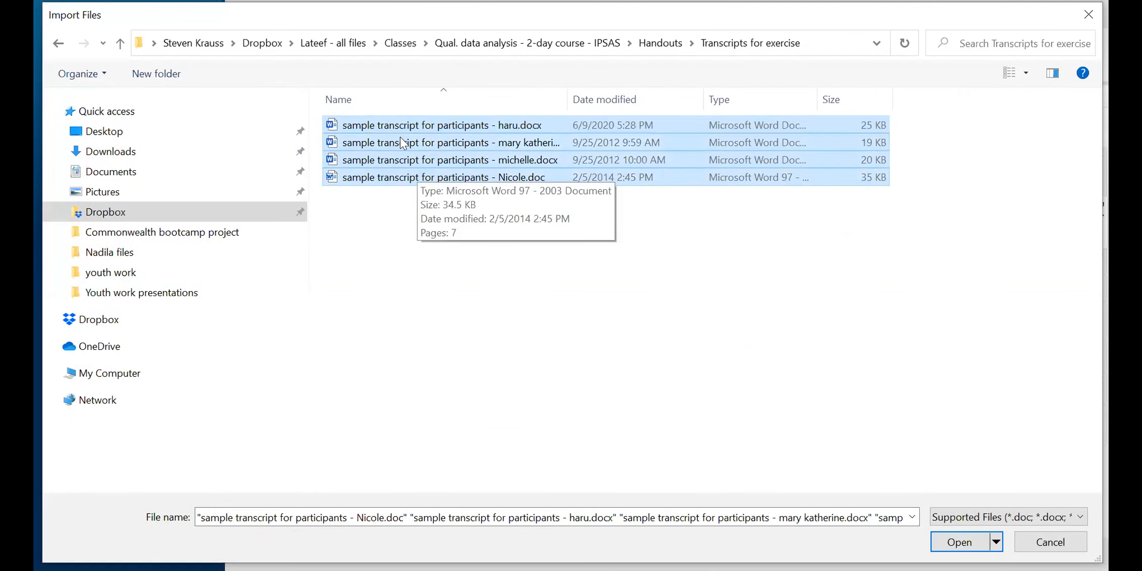
{"action": "left_click", "coordinate": [393, 122]}
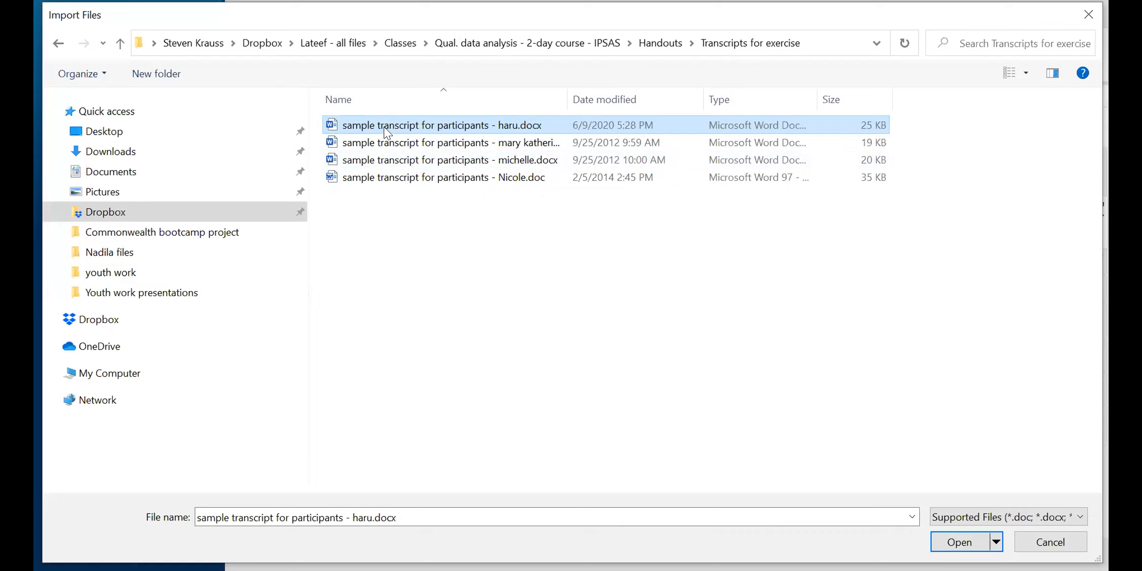
{"action": "left_click", "coordinate": [381, 176], "text": "shift"}
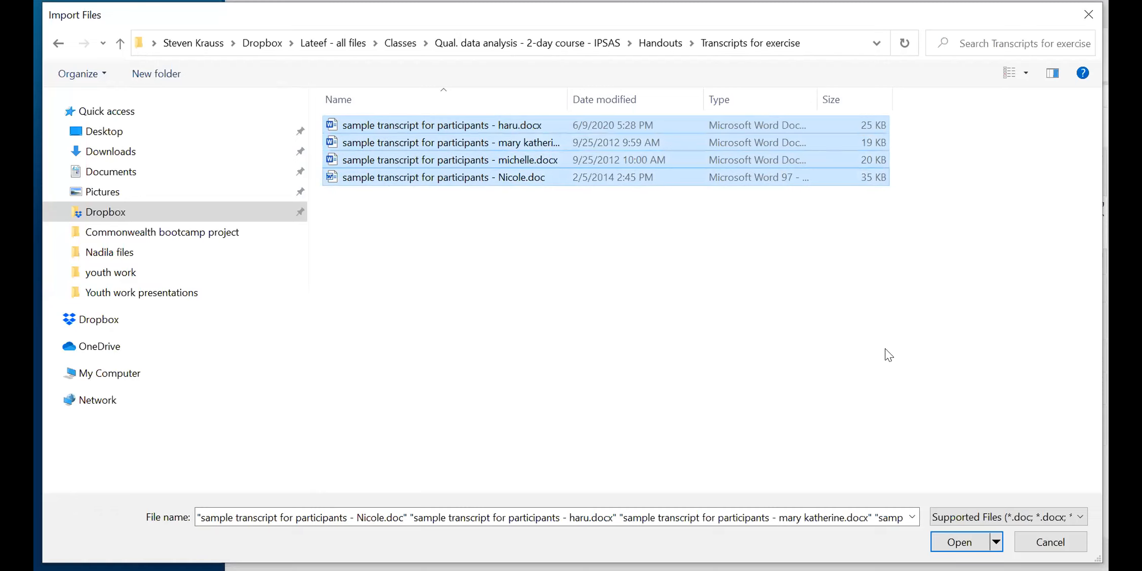
- Import the four selected transcripts without creating a case for each file, and widen the list area and its Name column
{"action": "left_click", "coordinate": [959, 542]}
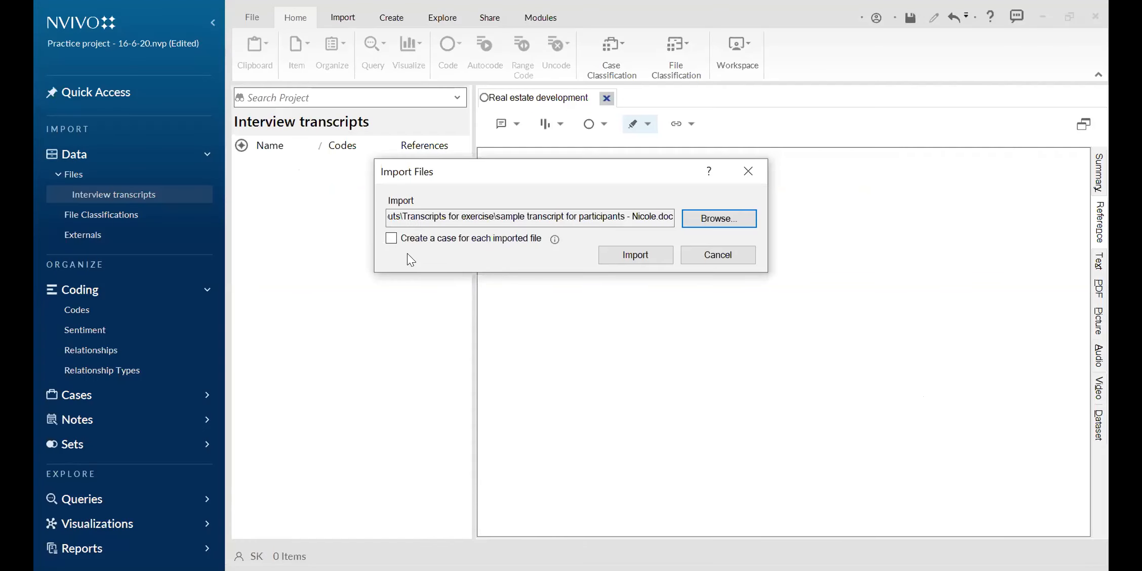
{"action": "left_click", "coordinate": [391, 238]}
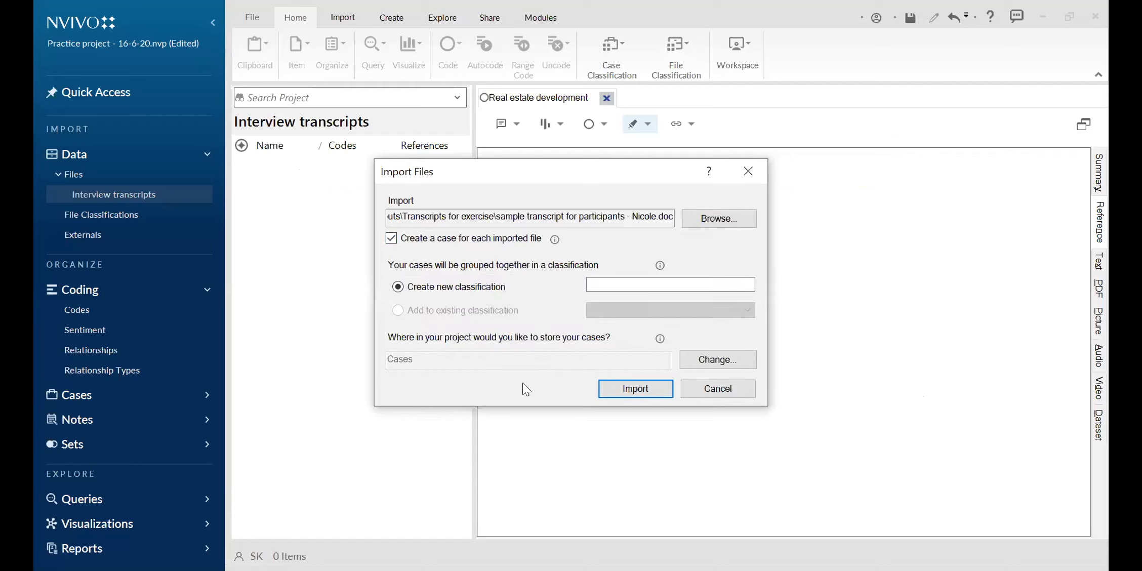
{"action": "left_click", "coordinate": [391, 238]}
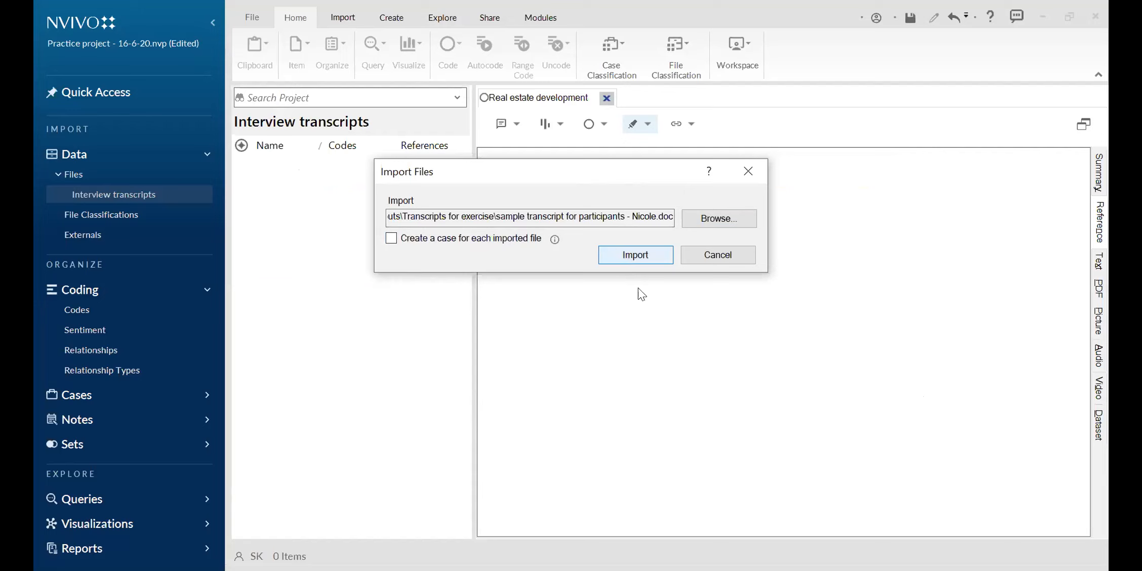
{"action": "key", "text": "Return"}
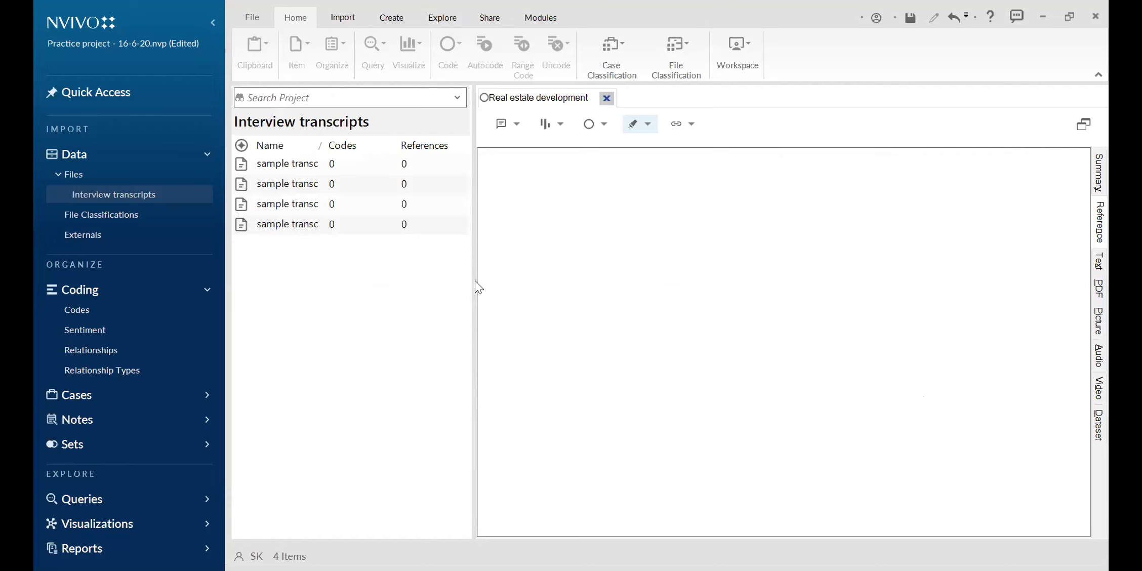
{"action": "left_click_drag", "start_coordinate": [472, 280], "coordinate": [529, 234]}
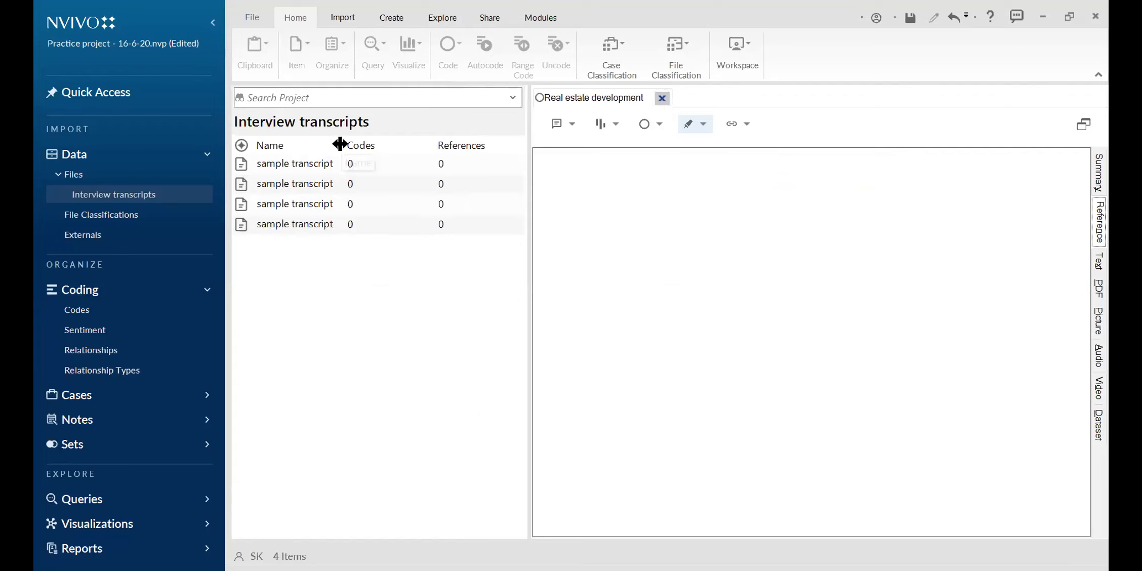
{"action": "left_click_drag", "start_coordinate": [340, 144], "coordinate": [436, 141]}
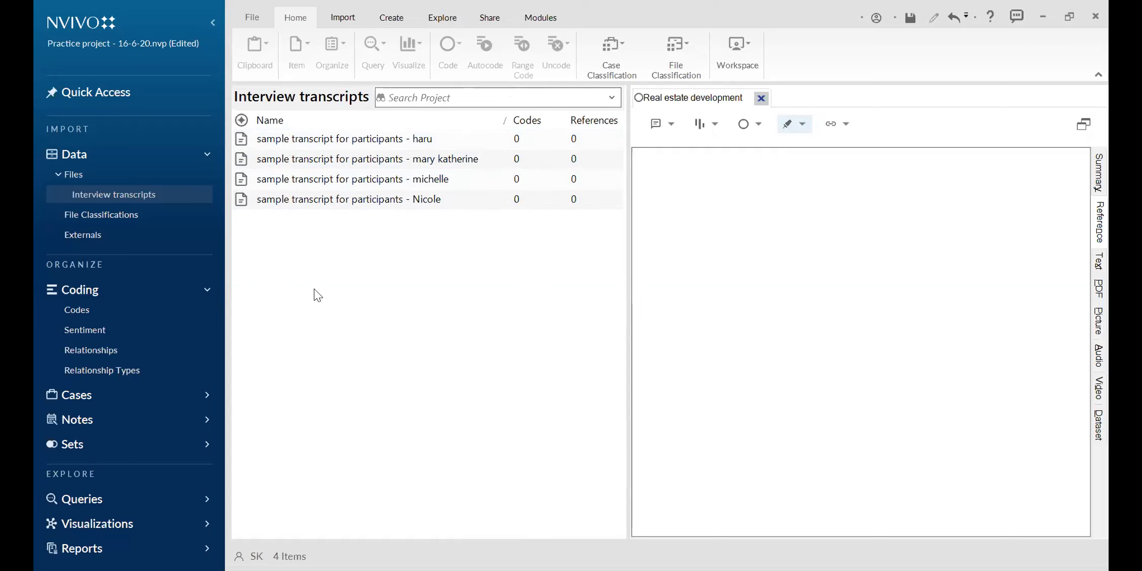
- Rename the first transcript to only the participant's first name with a capital initial, removing the "sample transcript for participants -" prefix
{"action": "left_click", "coordinate": [268, 138]}
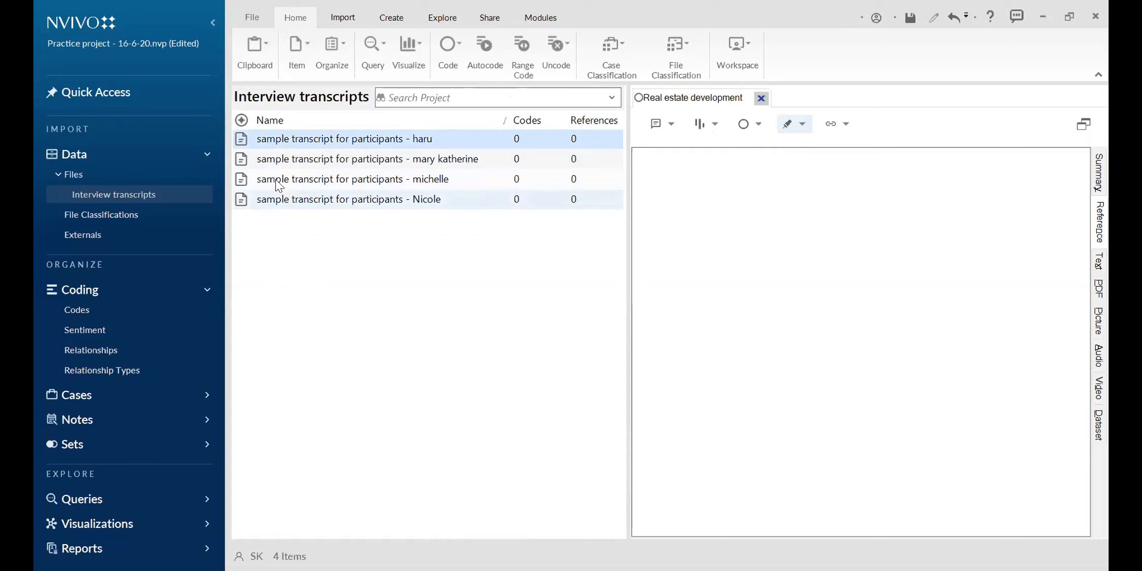
{"action": "left_click", "coordinate": [269, 137]}
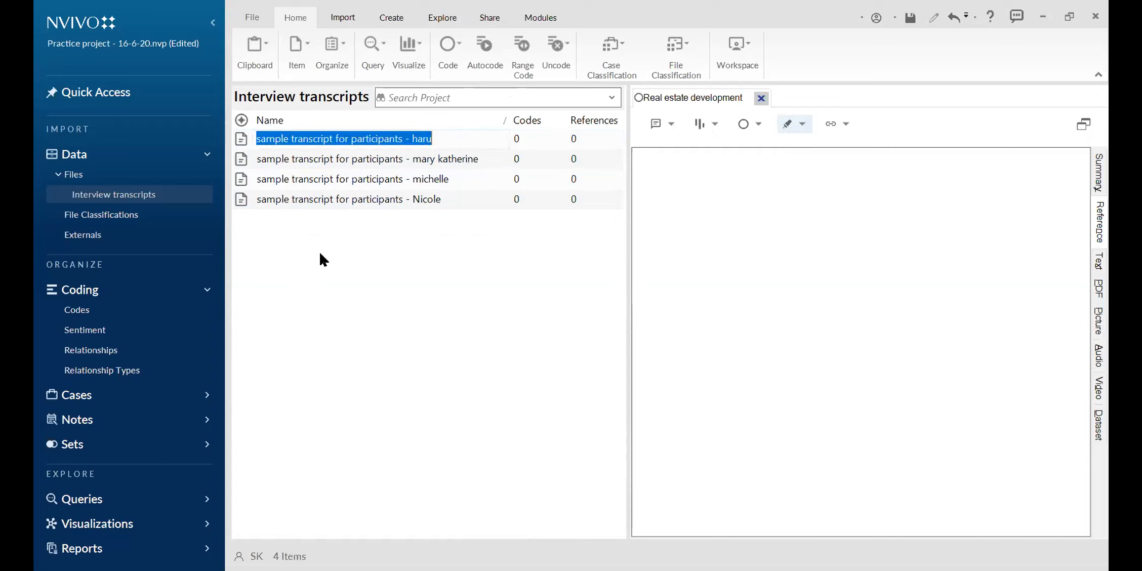
{"action": "key", "text": "Home"}
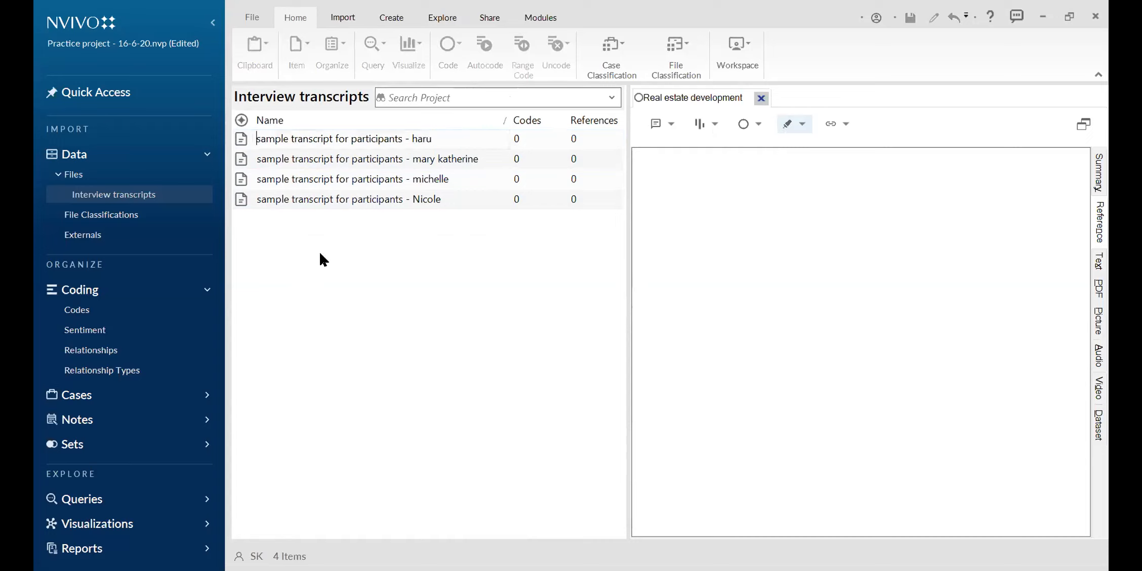
{"action": "key", "text": "Delete"}
{"action": "key", "text": "Delete"}
{"action": "key", "text": "Delete"}
{"action": "key", "text": "Delete"}
{"action": "key", "text": "Delete"}
{"action": "key", "text": "Delete"}
{"action": "key", "text": "Delete"}
{"action": "key", "text": "Delete"}
{"action": "key", "text": "Delete"}
{"action": "key", "text": "Delete"}
{"action": "key", "text": "Delete"}
{"action": "key", "text": "Delete"}
{"action": "key", "text": "Delete"}
{"action": "key", "text": "Delete"}
{"action": "key", "text": "Delete"}
{"action": "key", "text": "Delete"}
{"action": "key", "text": "Delete"}
{"action": "key", "text": "Delete"}
{"action": "key", "text": "Delete"}
{"action": "key", "text": "Delete"}
{"action": "key", "text": "Delete"}
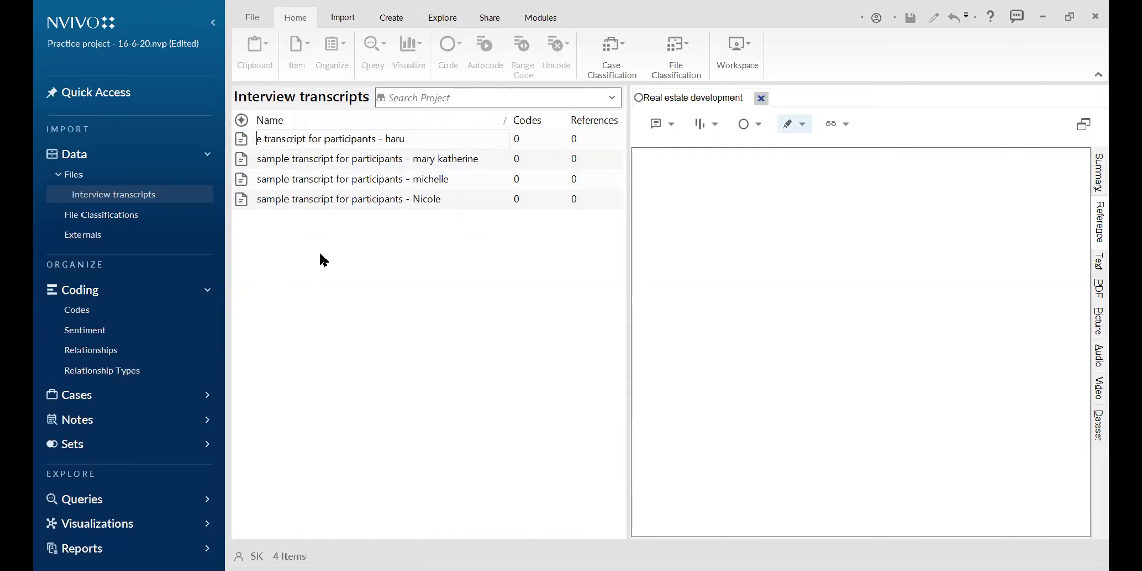
{"action": "key", "text": "Delete"}
{"action": "key", "text": "Delete"}
{"action": "type", "text": "H"}
{"action": "key", "text": "Return"}
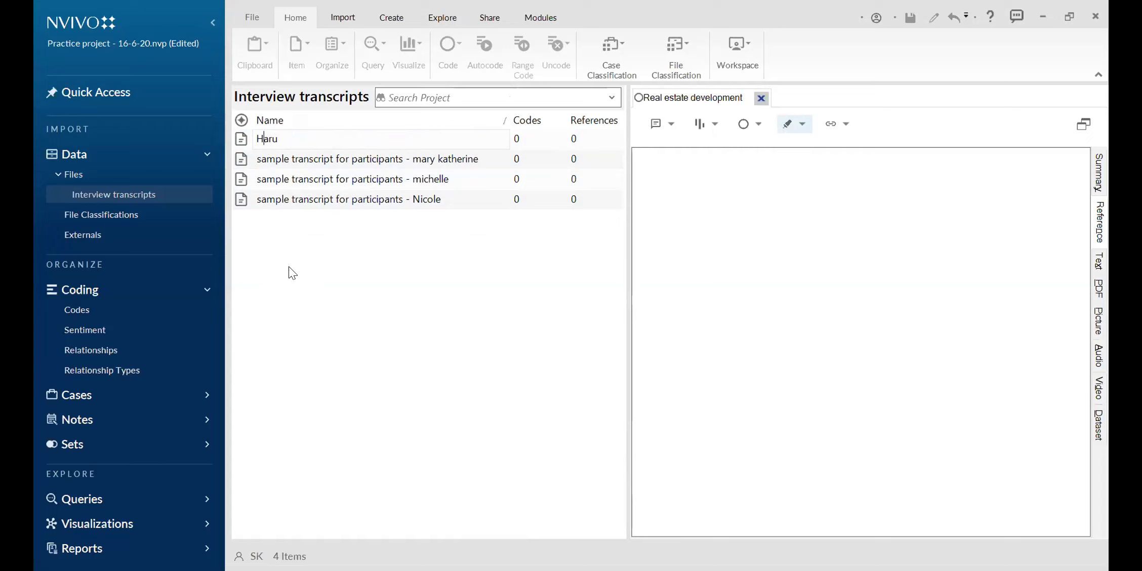
- Rename the second transcript to only the participant's two-part name, removing the prefix and capitalizing both words
{"action": "left_click", "coordinate": [320, 159]}
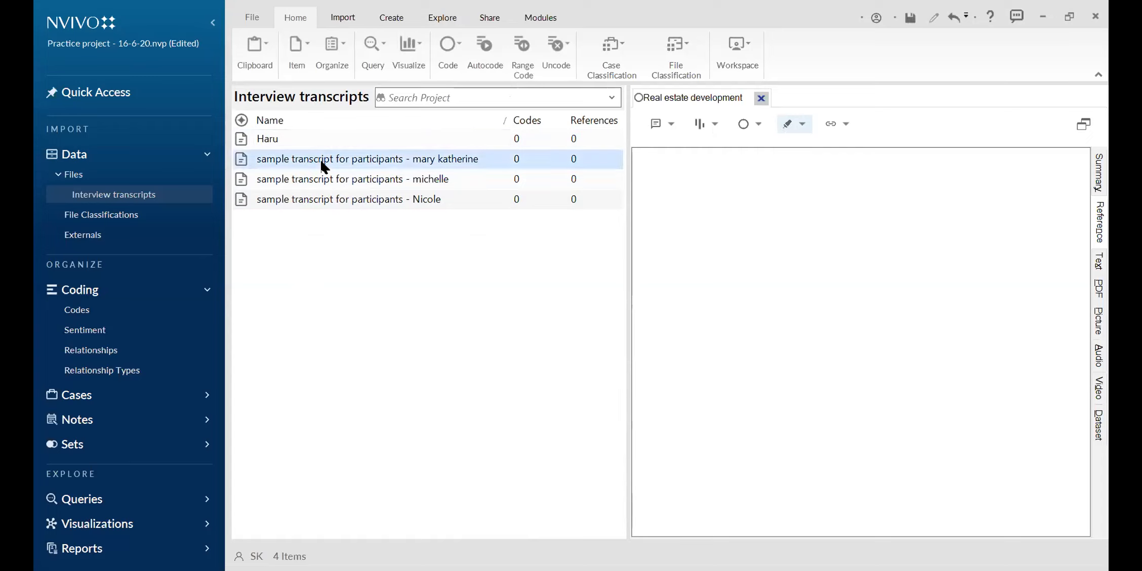
{"action": "left_click", "coordinate": [283, 155]}
{"action": "left_click", "coordinate": [411, 162]}
{"action": "key", "text": "BackSpace"}
{"action": "key", "text": "BackSpace"}
{"action": "key", "text": "BackSpace"}
{"action": "key", "text": "BackSpace"}
{"action": "key", "text": "BackSpace"}
{"action": "key", "text": "BackSpace"}
{"action": "key", "text": "BackSpace"}
{"action": "key", "text": "BackSpace"}
{"action": "key", "text": "BackSpace"}
{"action": "key", "text": "BackSpace"}
{"action": "key", "text": "BackSpace"}
{"action": "key", "text": "BackSpace"}
{"action": "key", "text": "BackSpace"}
{"action": "key", "text": "BackSpace"}
{"action": "key", "text": "BackSpace"}
{"action": "key", "text": "BackSpace"}
{"action": "key", "text": "BackSpace"}
{"action": "key", "text": "BackSpace"}
{"action": "key", "text": "BackSpace"}
{"action": "key", "text": "BackSpace"}
{"action": "key", "text": "BackSpace"}
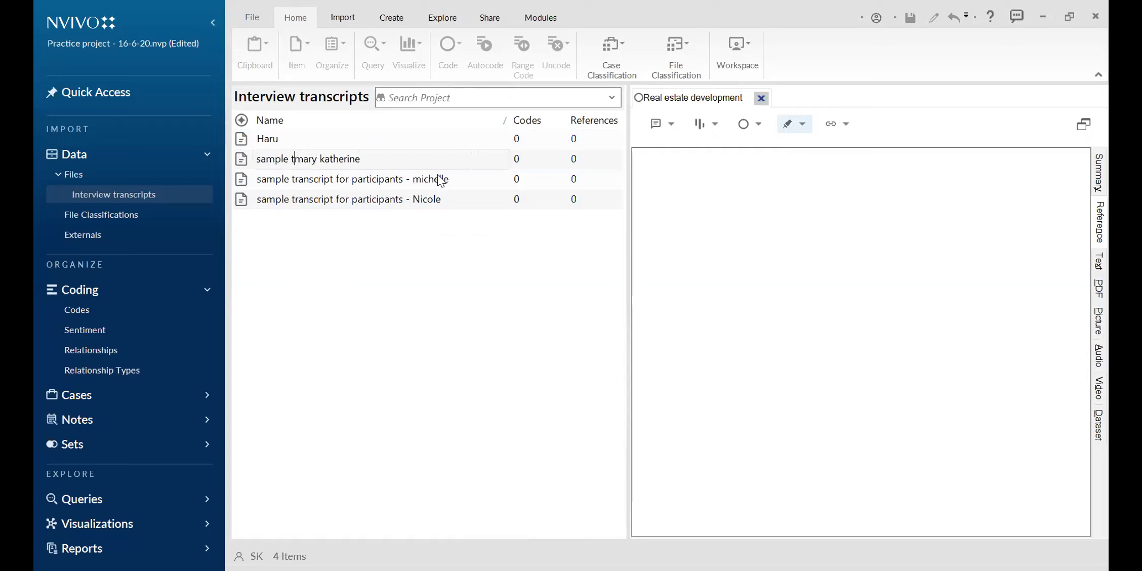
{"action": "type", "text": "M"}
{"action": "key", "text": "Delete"}
{"action": "key", "text": "Right"}
{"action": "key", "text": "Right"}
{"action": "key", "text": "Right"}
{"action": "key", "text": "Right"}
{"action": "key", "text": "Delete"}
{"action": "type", "text": "K"}
- Rename the third transcript to only the participant's capitalized first name, removing the "sample transcript for participants -" prefix
{"action": "left_click", "coordinate": [377, 177]}
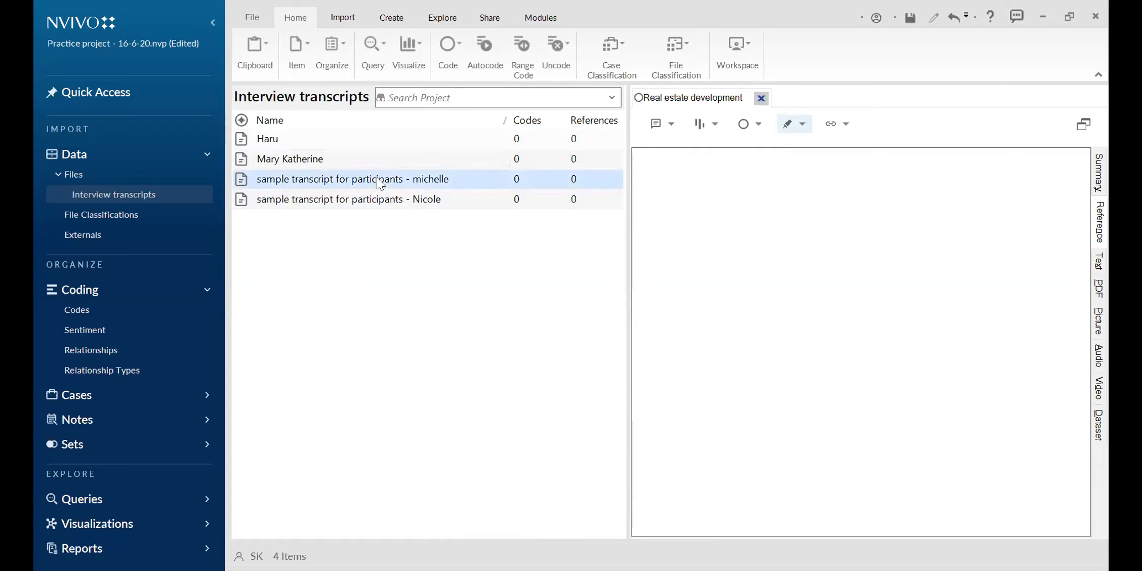
{"action": "left_click", "coordinate": [303, 178]}
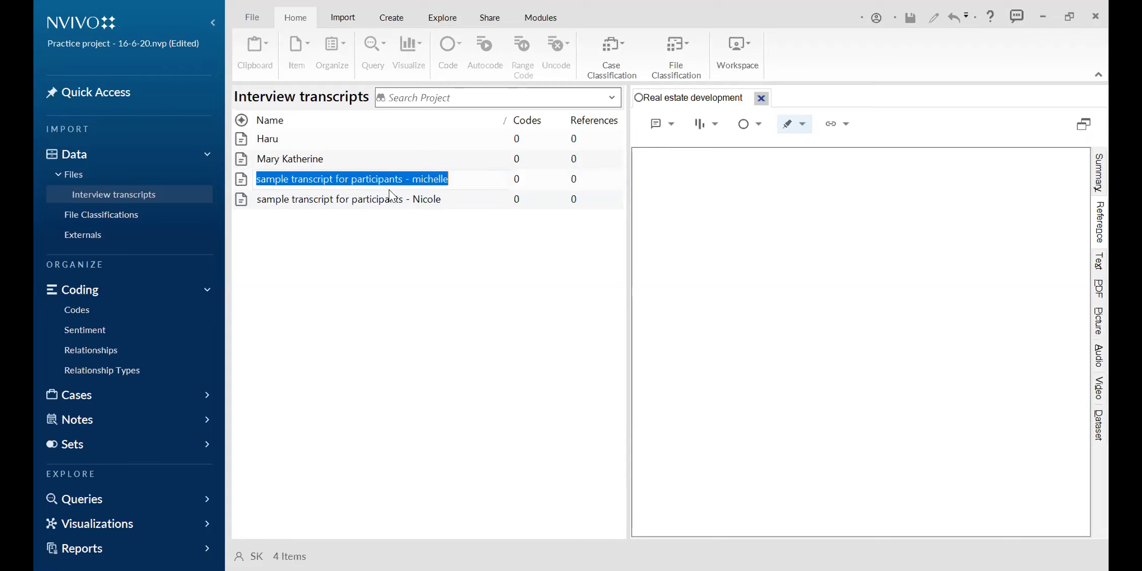
{"action": "left_click", "coordinate": [420, 180]}
{"action": "key", "text": "BackSpace"}
{"action": "key", "text": "BackSpace"}
{"action": "key", "text": "BackSpace"}
{"action": "key", "text": "BackSpace"}
{"action": "key", "text": "BackSpace"}
{"action": "key", "text": "BackSpace"}
{"action": "key", "text": "BackSpace"}
{"action": "key", "text": "BackSpace"}
{"action": "key", "text": "BackSpace"}
{"action": "key", "text": "BackSpace"}
{"action": "key", "text": "BackSpace"}
{"action": "key", "text": "BackSpace"}
{"action": "key", "text": "BackSpace"}
{"action": "key", "text": "BackSpace"}
{"action": "key", "text": "BackSpace"}
{"action": "key", "text": "BackSpace"}
{"action": "key", "text": "BackSpace"}
{"action": "key", "text": "BackSpace"}
{"action": "key", "text": "BackSpace"}
{"action": "key", "text": "BackSpace"}
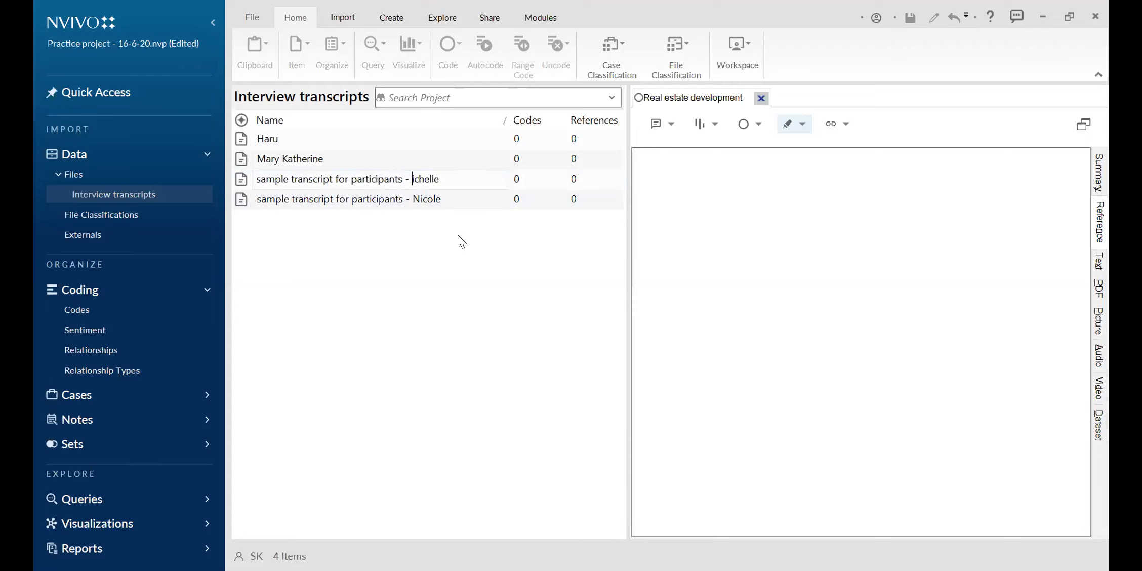
{"action": "key", "text": "BackSpace"}
{"action": "key", "text": "BackSpace"}
{"action": "key", "text": "BackSpace"}
{"action": "key", "text": "BackSpace"}
{"action": "key", "text": "BackSpace"}
{"action": "key", "text": "BackSpace"}
{"action": "key", "text": "BackSpace"}
{"action": "key", "text": "BackSpace"}
{"action": "key", "text": "BackSpace"}
{"action": "key", "text": "BackSpace"}
{"action": "key", "text": "BackSpace"}
{"action": "key", "text": "BackSpace"}
{"action": "key", "text": "BackSpace"}
{"action": "key", "text": "BackSpace"}
{"action": "key", "text": "BackSpace"}
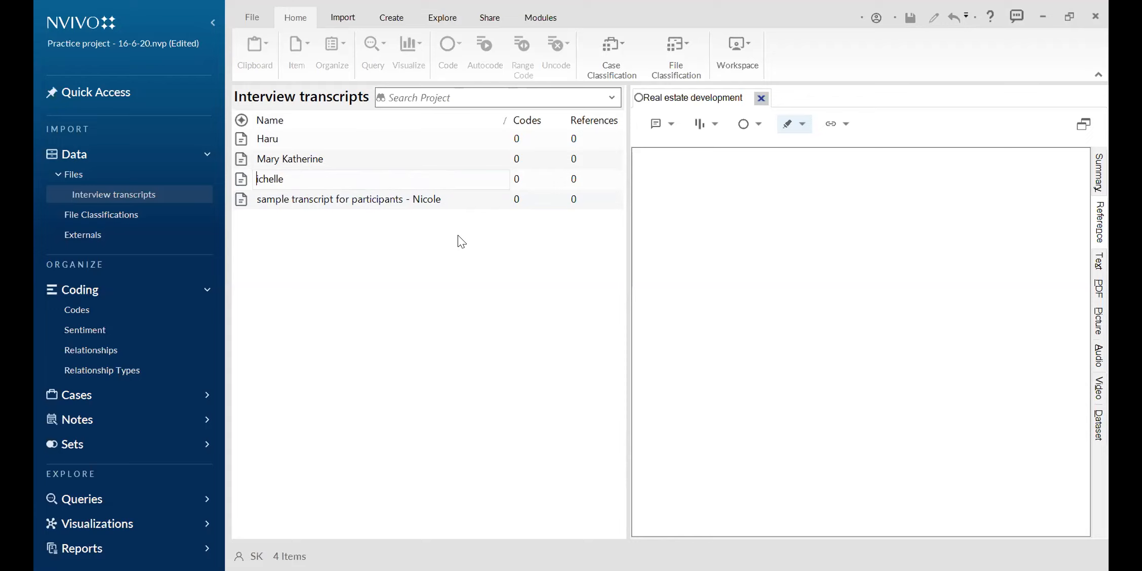
{"action": "type", "text": "Mi"}
- Remove the "sample transcript for participants -" prefix from the fourth transcript, leaving the participant's first name, and narrow the list area
{"action": "left_click", "coordinate": [420, 201]}
{"action": "left_click", "coordinate": [418, 203]}
{"action": "left_click", "coordinate": [418, 203]}
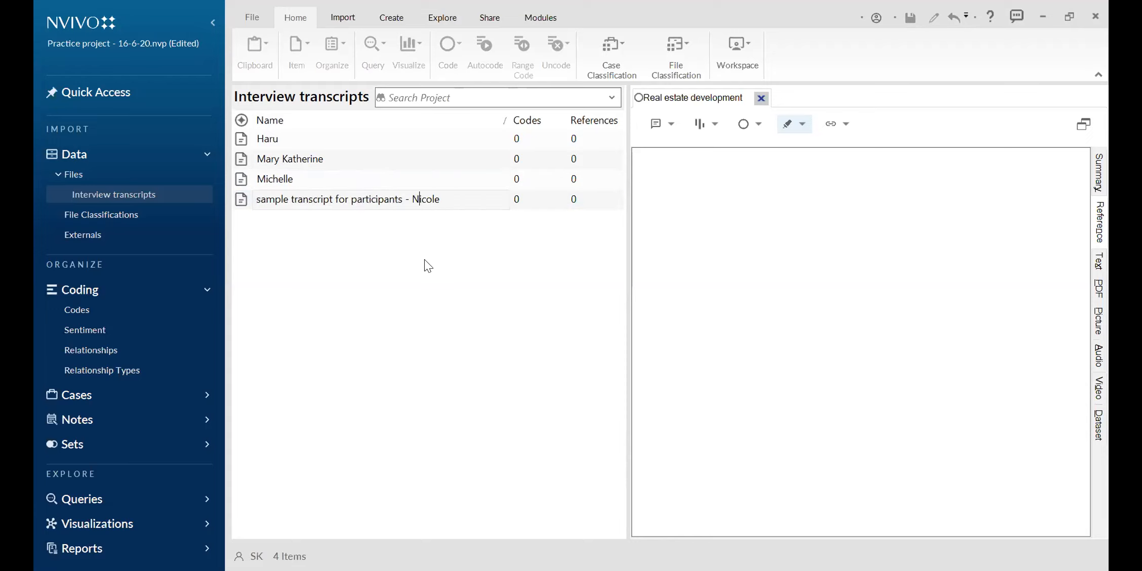
{"action": "key", "text": "BackSpace"}
{"action": "key", "text": "BackSpace"}
{"action": "key", "text": "BackSpace"}
{"action": "key", "text": "BackSpace"}
{"action": "key", "text": "BackSpace"}
{"action": "key", "text": "BackSpace"}
{"action": "key", "text": "BackSpace"}
{"action": "key", "text": "BackSpace"}
{"action": "key", "text": "BackSpace"}
{"action": "key", "text": "BackSpace"}
{"action": "key", "text": "BackSpace"}
{"action": "key", "text": "BackSpace"}
{"action": "key", "text": "BackSpace"}
{"action": "key", "text": "BackSpace"}
{"action": "key", "text": "BackSpace"}
{"action": "key", "text": "BackSpace"}
{"action": "key", "text": "BackSpace"}
{"action": "key", "text": "BackSpace"}
{"action": "key", "text": "BackSpace"}
{"action": "key", "text": "BackSpace"}
{"action": "key", "text": "BackSpace"}
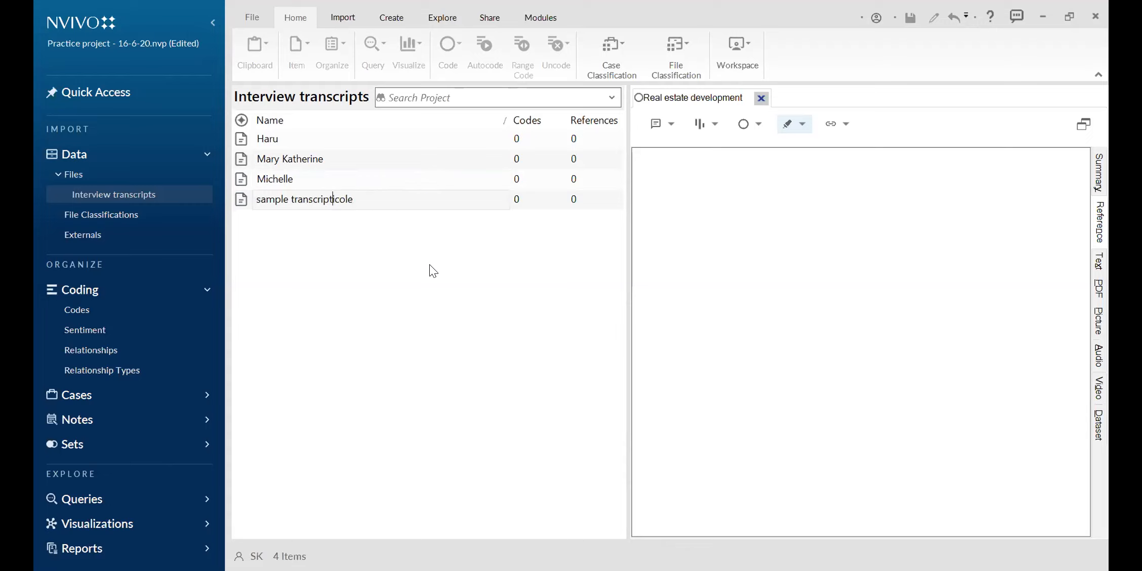
{"action": "type", "text": "N"}
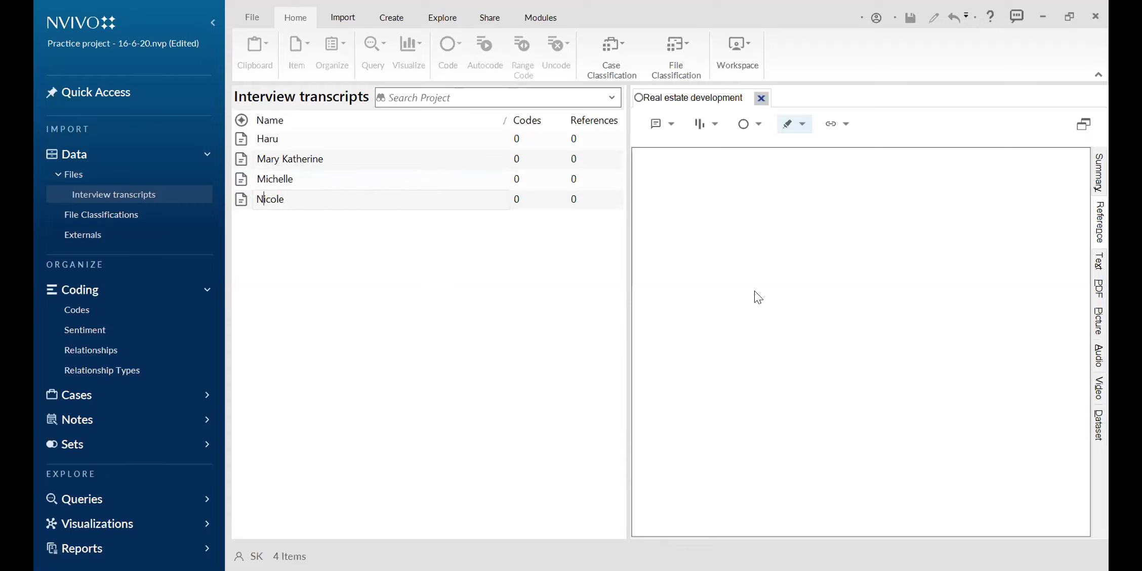
{"action": "key", "text": "Return"}
{"action": "left_click_drag", "start_coordinate": [627, 293], "coordinate": [541, 299]}
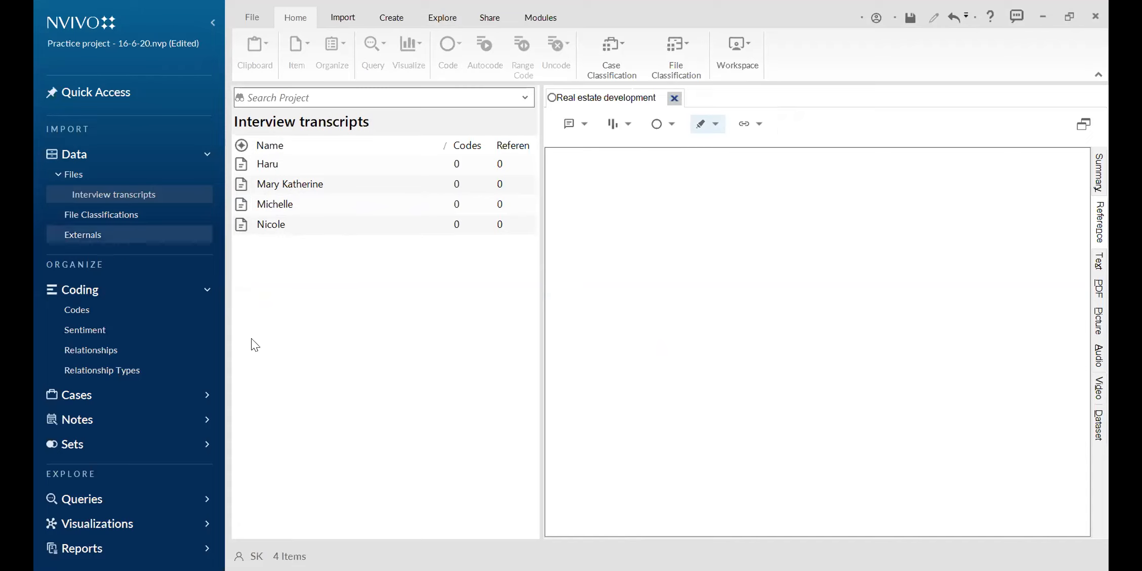
- Create a folder named "Literature" under Files without a description and dismiss the Files introduction
{"action": "left_click", "coordinate": [83, 176]}
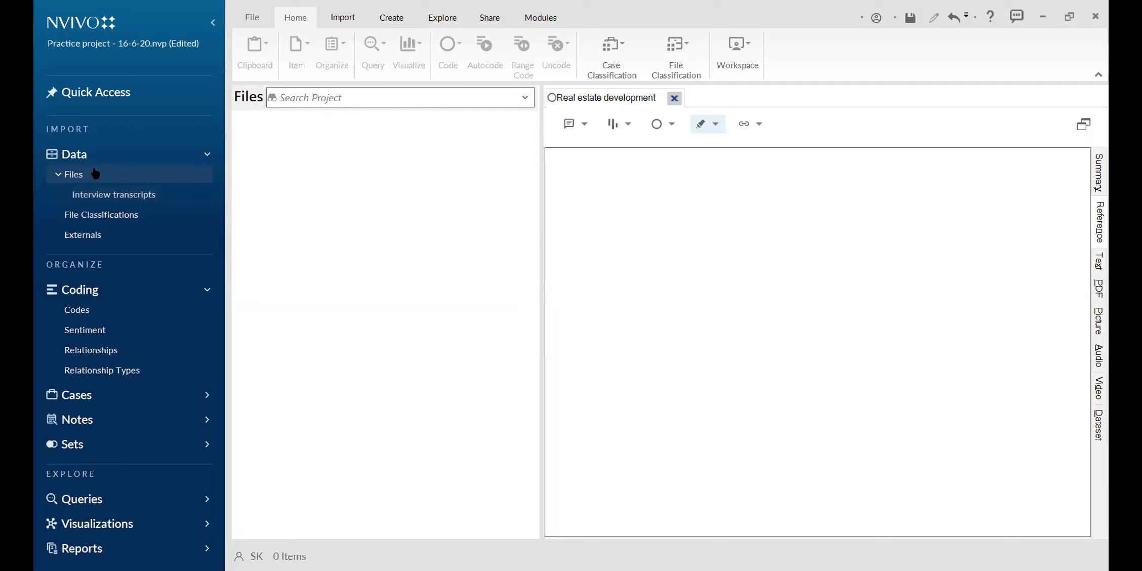
{"action": "right_click", "coordinate": [95, 174]}
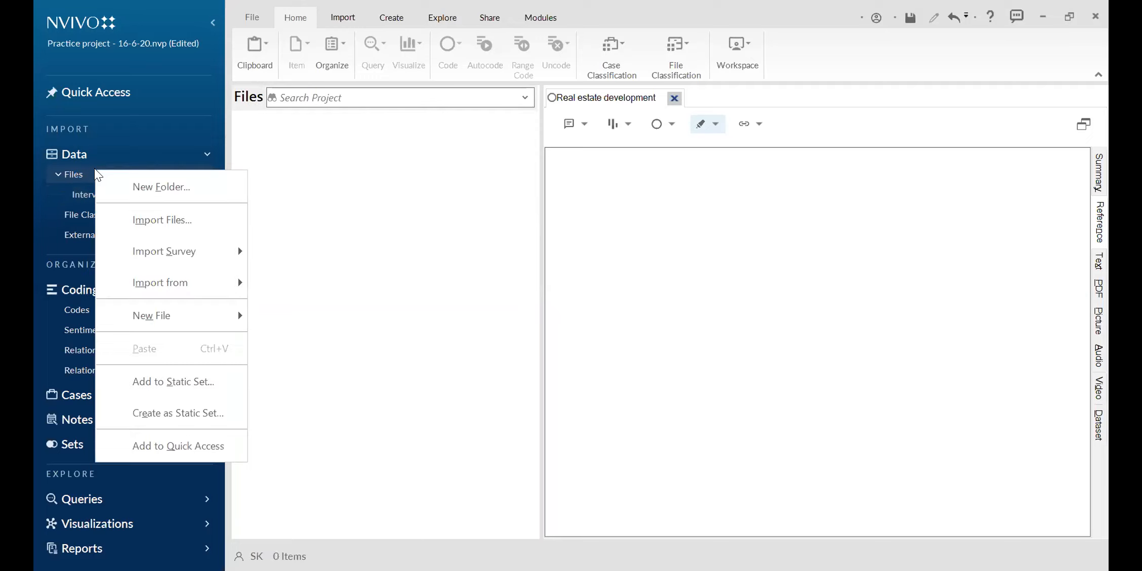
{"action": "left_click", "coordinate": [164, 187]}
{"action": "type", "text": "Literature"}
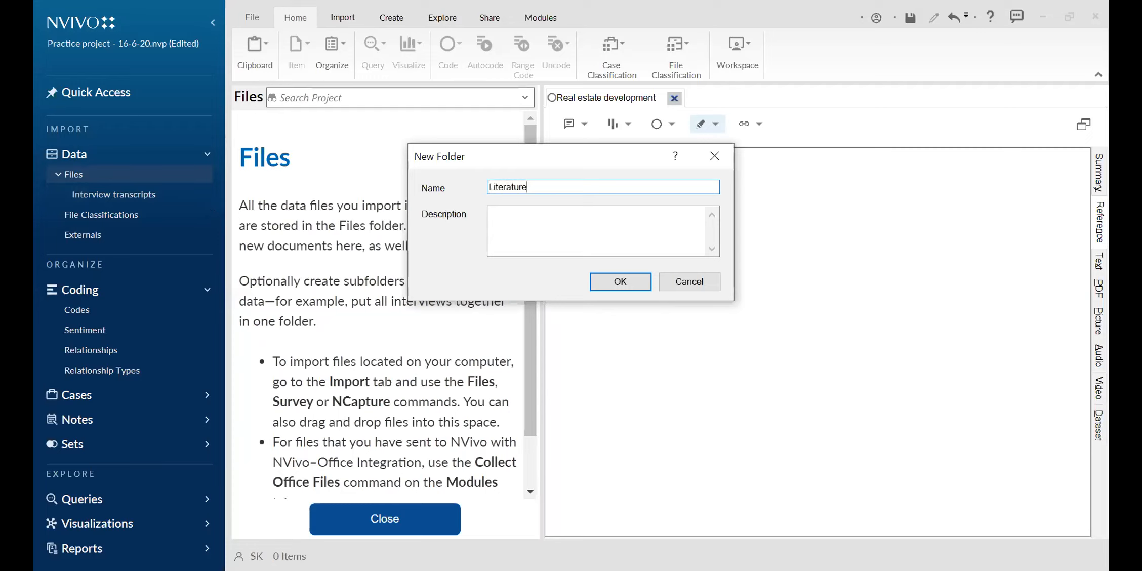
{"action": "left_click", "coordinate": [621, 282]}
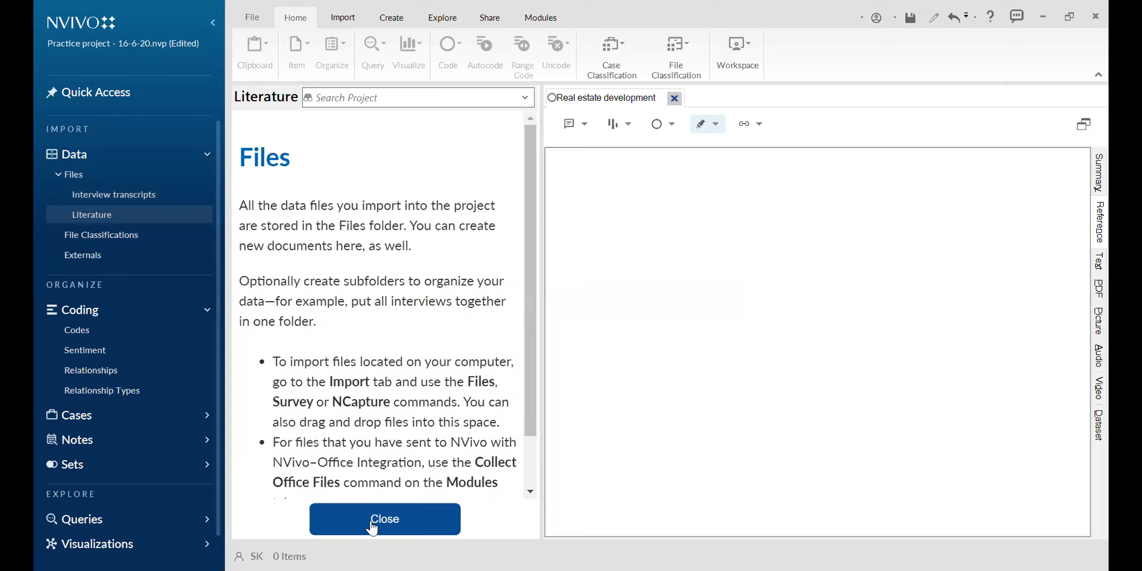
{"action": "left_click", "coordinate": [385, 519]}
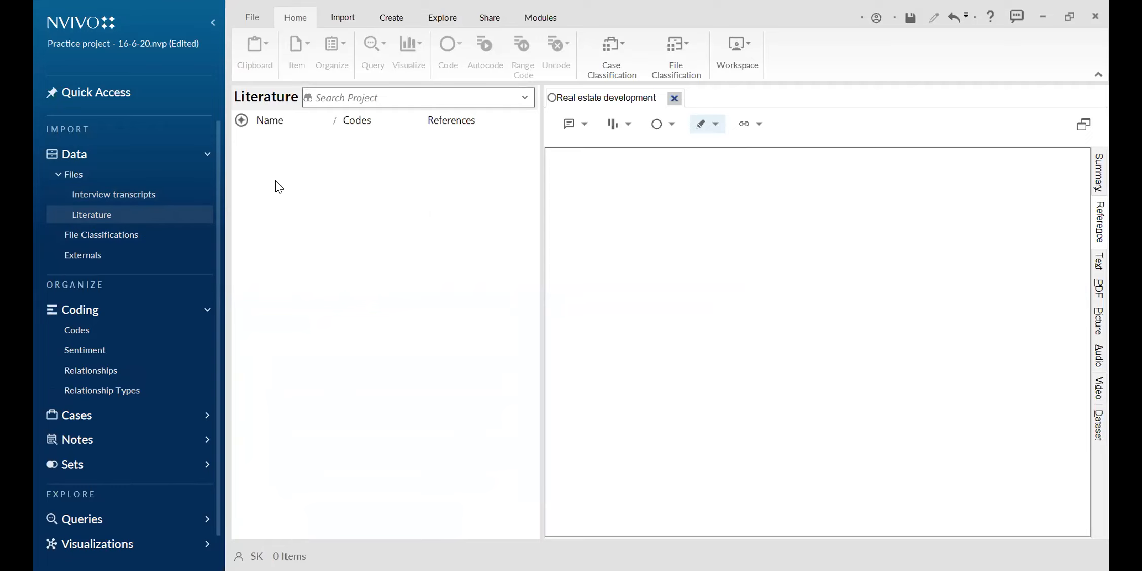
- Start importing items into the Literature folder and browse through Dropbox to the "youth work" folder inside "Literature"
{"action": "right_click", "coordinate": [322, 205]}
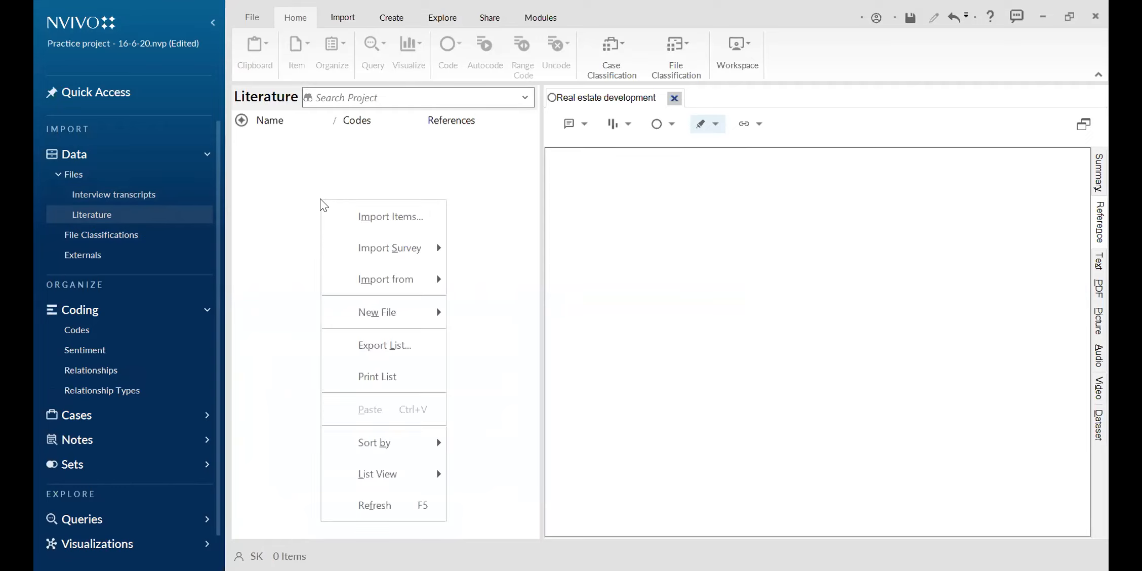
{"action": "left_click", "coordinate": [376, 205]}
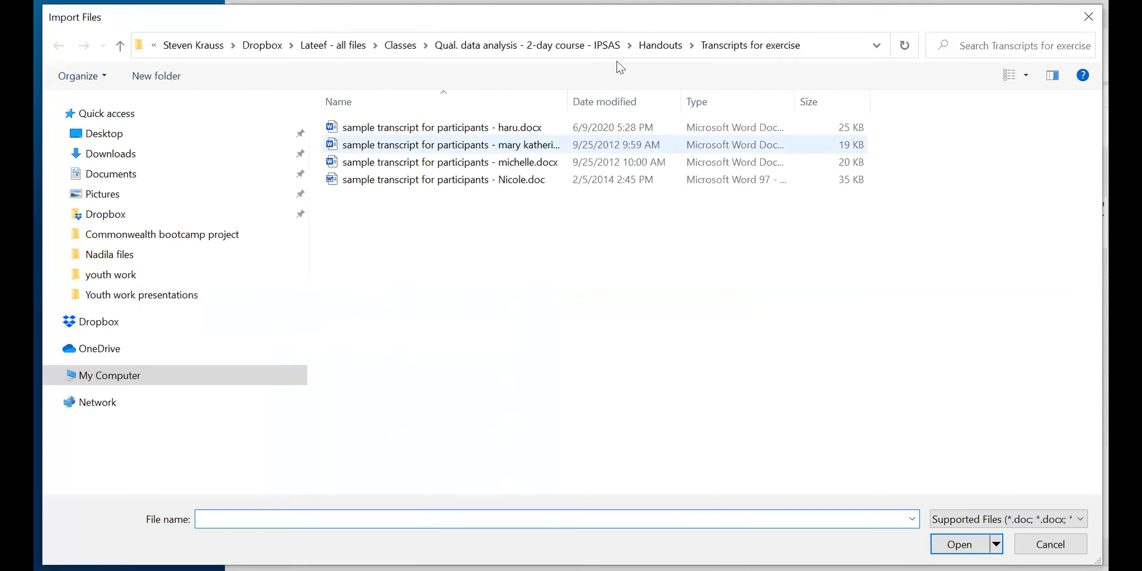
{"action": "left_click", "coordinate": [92, 213]}
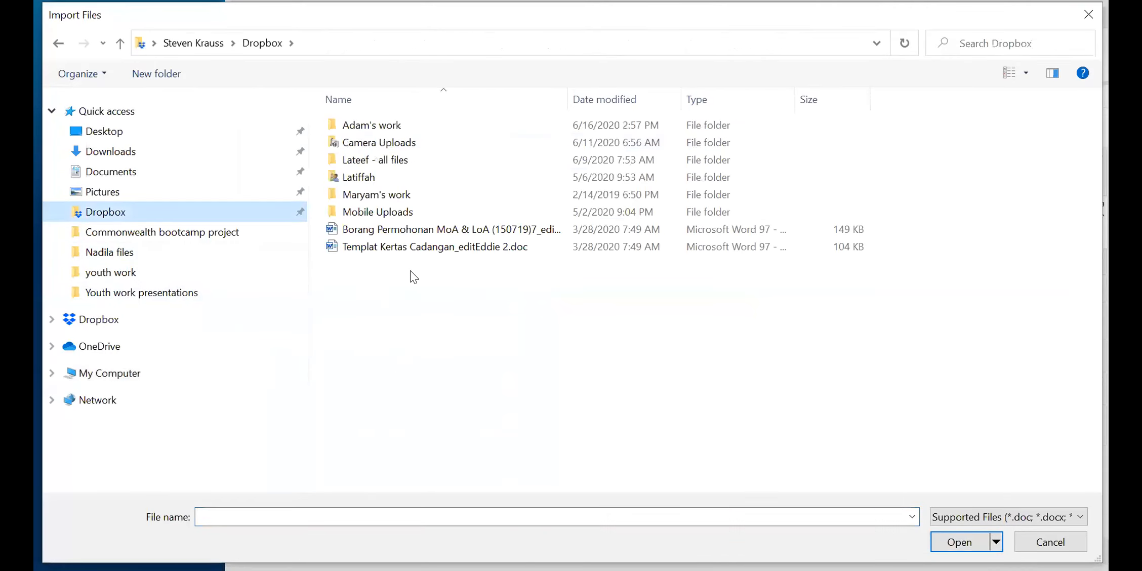
{"action": "double_click", "coordinate": [383, 160]}
{"action": "scroll", "coordinate": [465, 310], "scroll_direction": "down", "scroll_amount": 6}
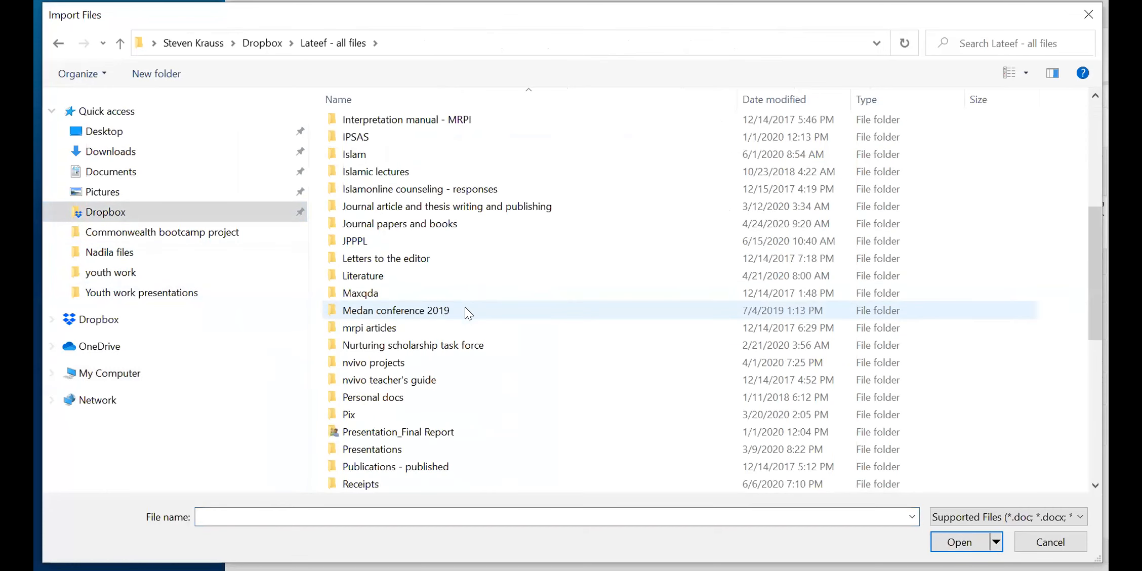
{"action": "double_click", "coordinate": [388, 278]}
{"action": "scroll", "coordinate": [452, 333], "scroll_direction": "down", "scroll_amount": 5}
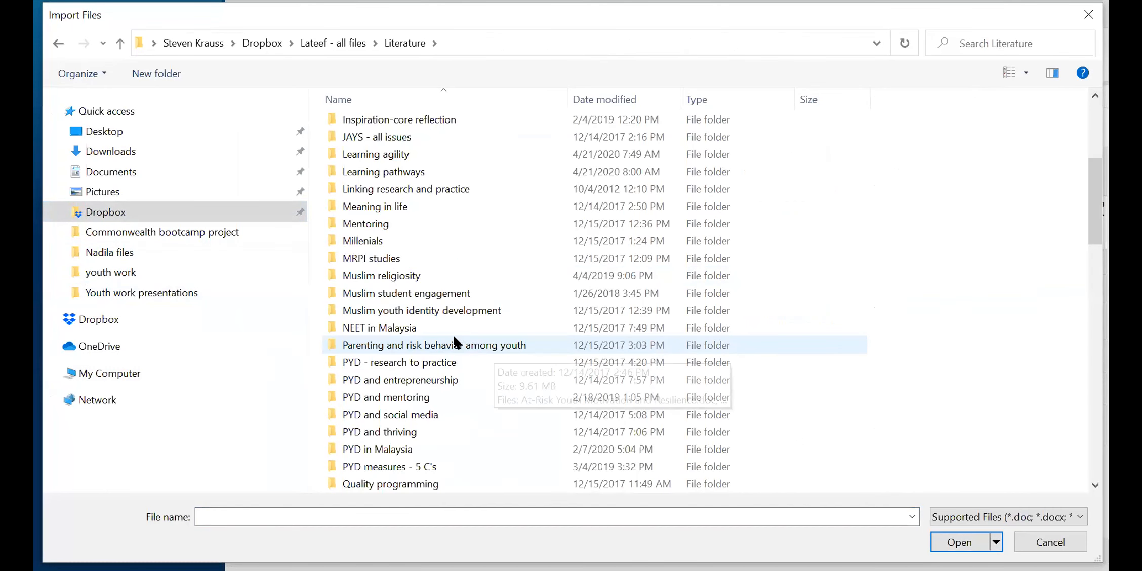
{"action": "scroll", "coordinate": [409, 347], "scroll_direction": "down", "scroll_amount": 14}
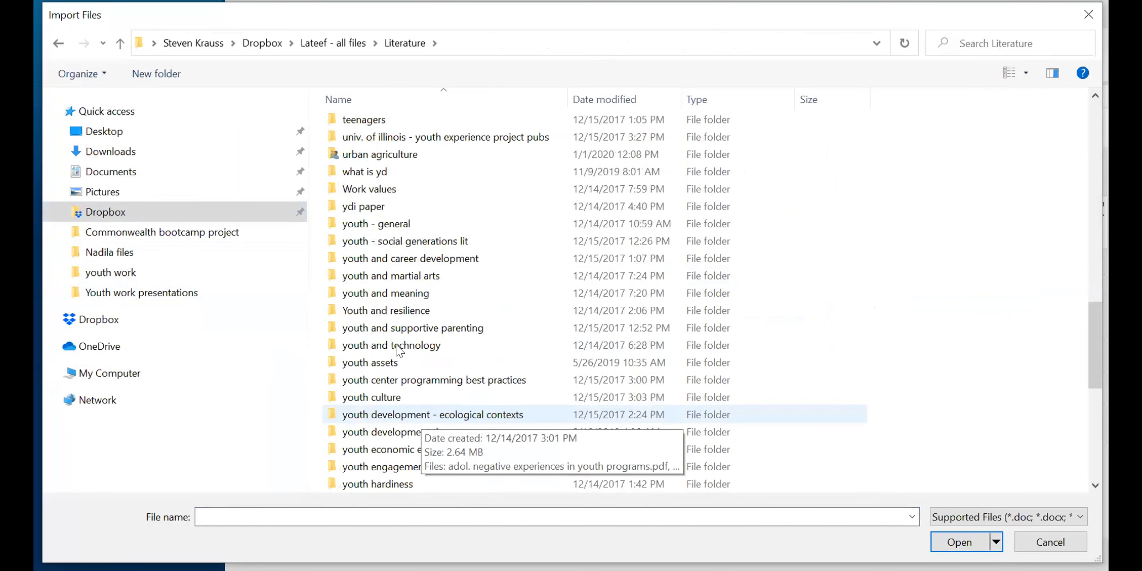
{"action": "scroll", "coordinate": [408, 445], "scroll_direction": "down", "scroll_amount": 3}
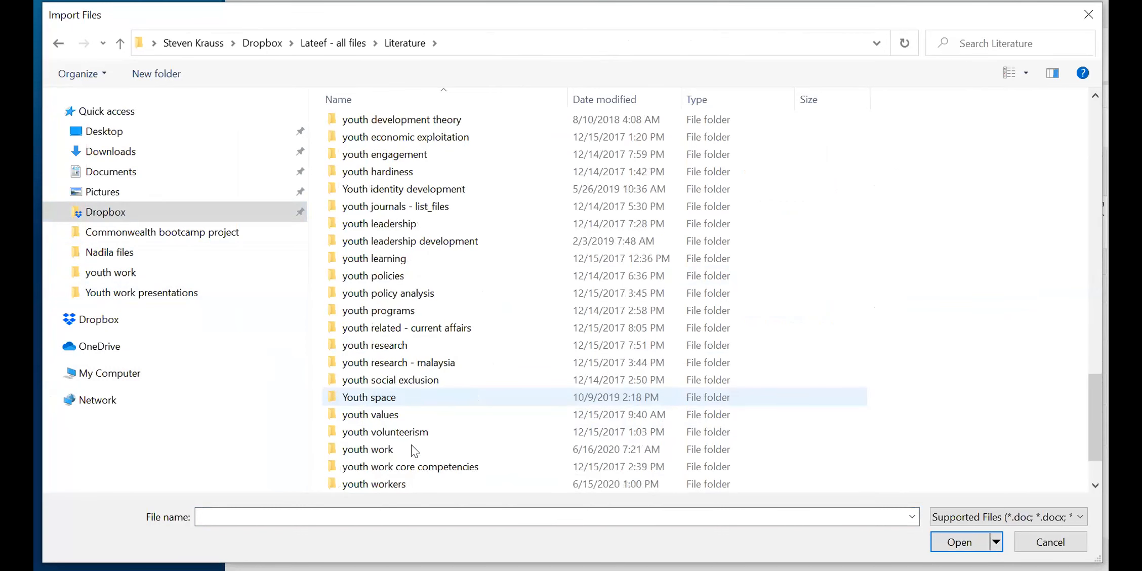
{"action": "double_click", "coordinate": [392, 445]}
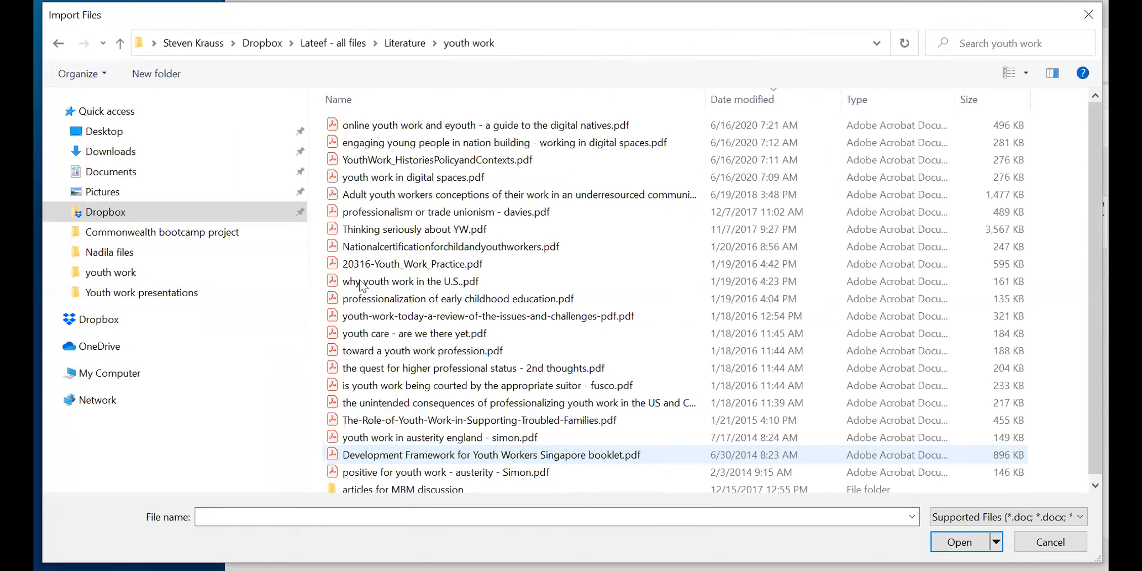
- Import the four most recent youth work PDFs without creating cases, and widen the Name column and the list area
{"action": "left_click", "coordinate": [406, 127]}
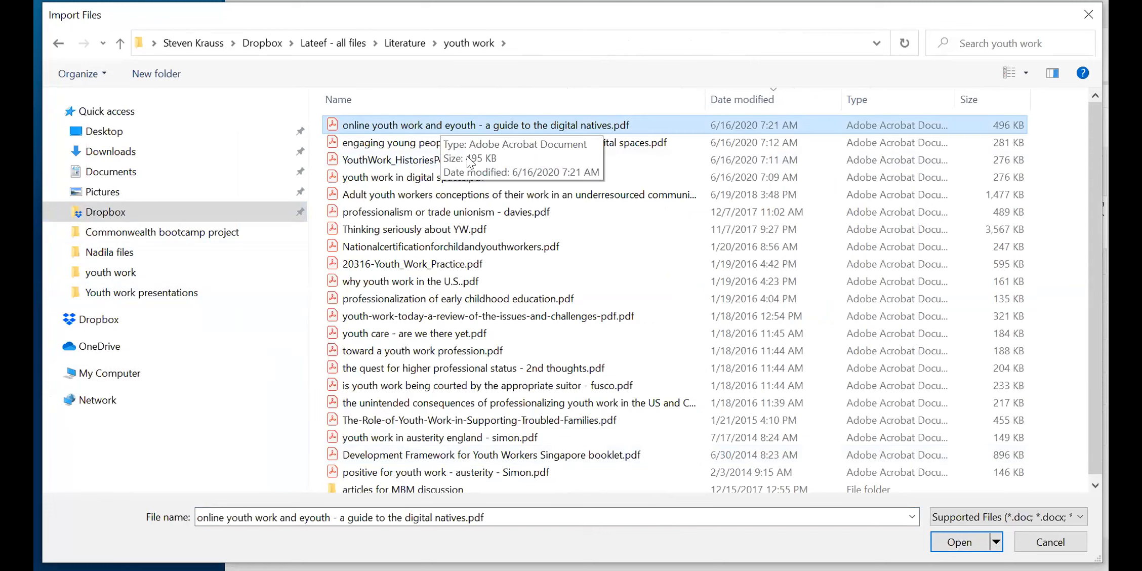
{"action": "left_click", "coordinate": [421, 178], "text": "shift"}
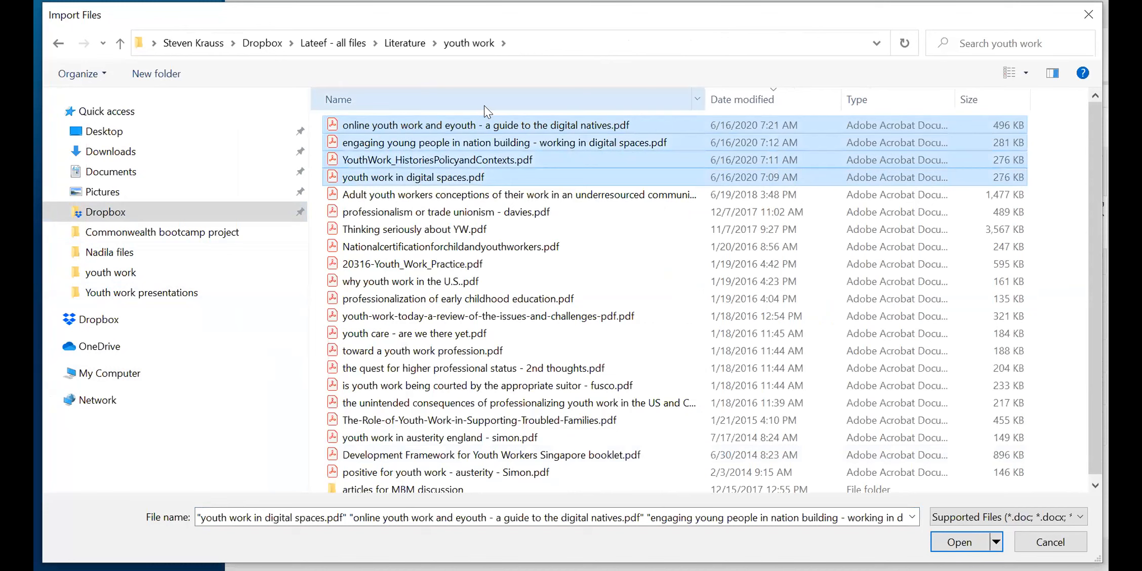
{"action": "left_click", "coordinate": [945, 543]}
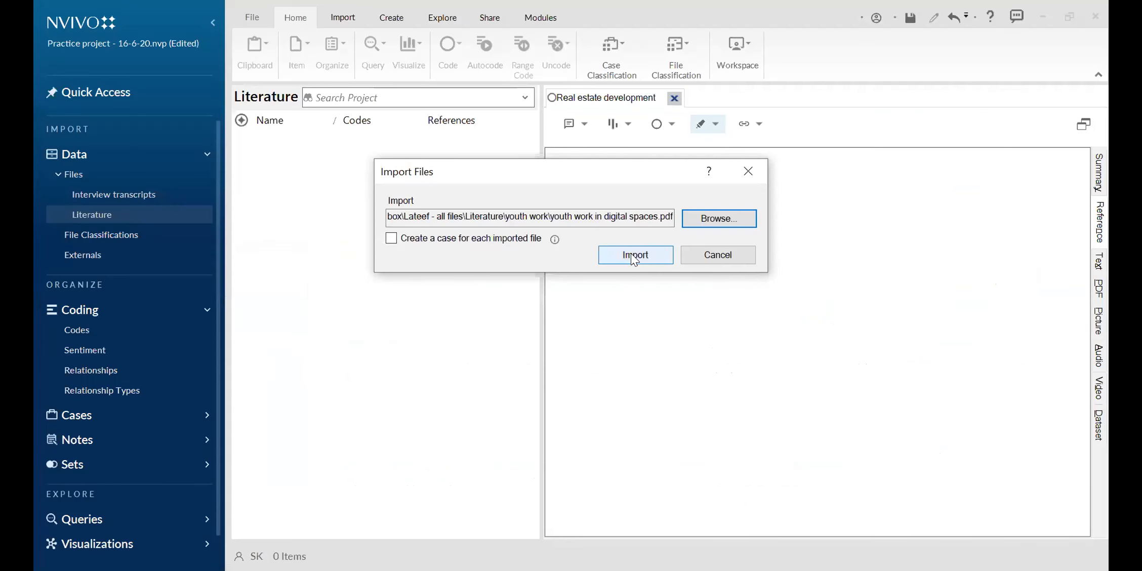
{"action": "left_click", "coordinate": [631, 254]}
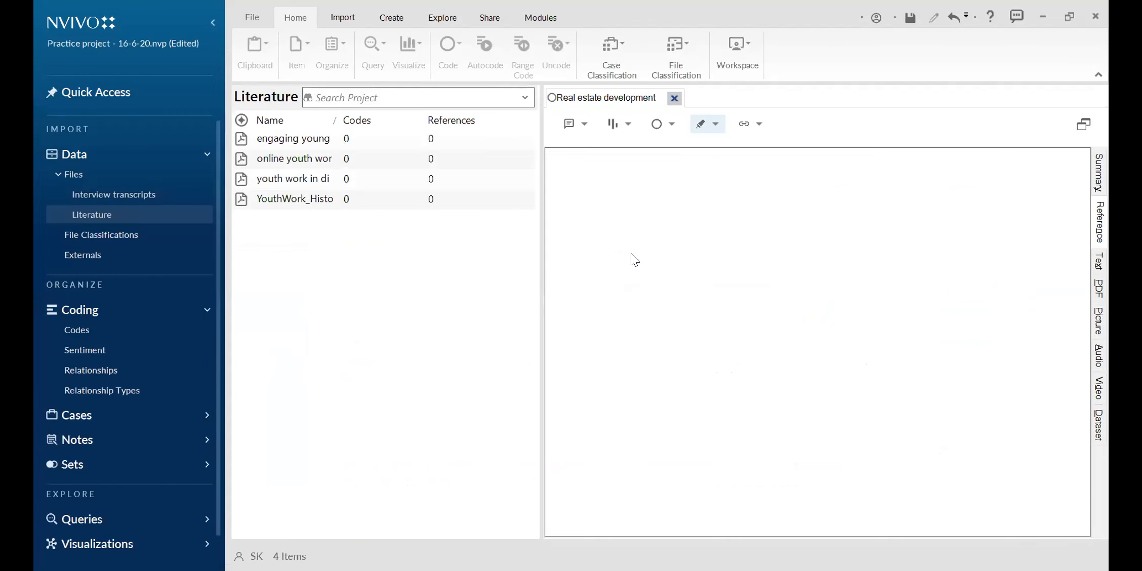
{"action": "double_click", "coordinate": [336, 117]}
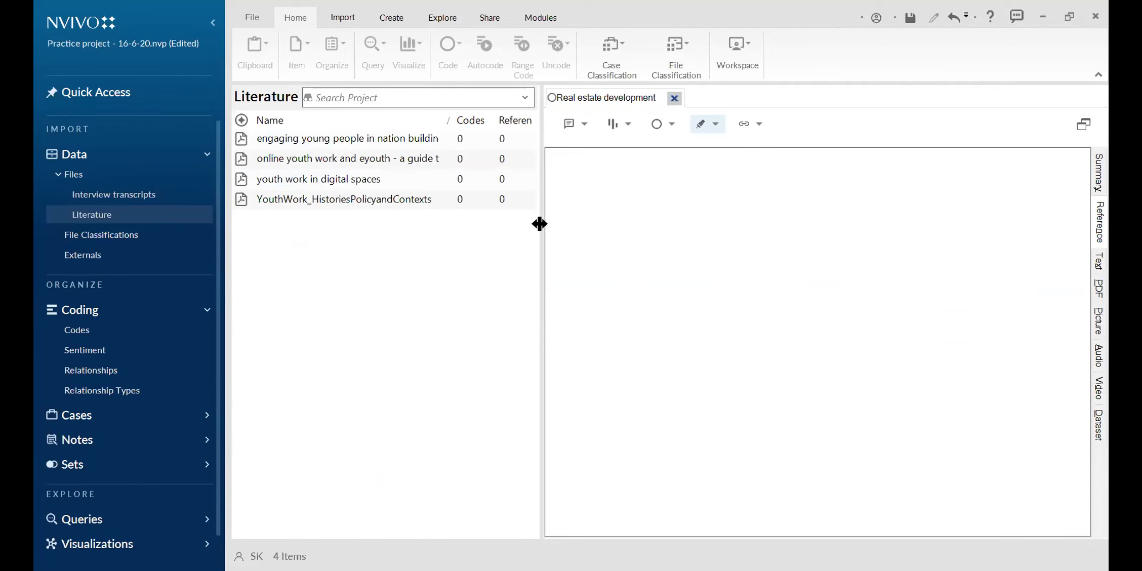
{"action": "left_click_drag", "start_coordinate": [539, 224], "coordinate": [570, 224]}
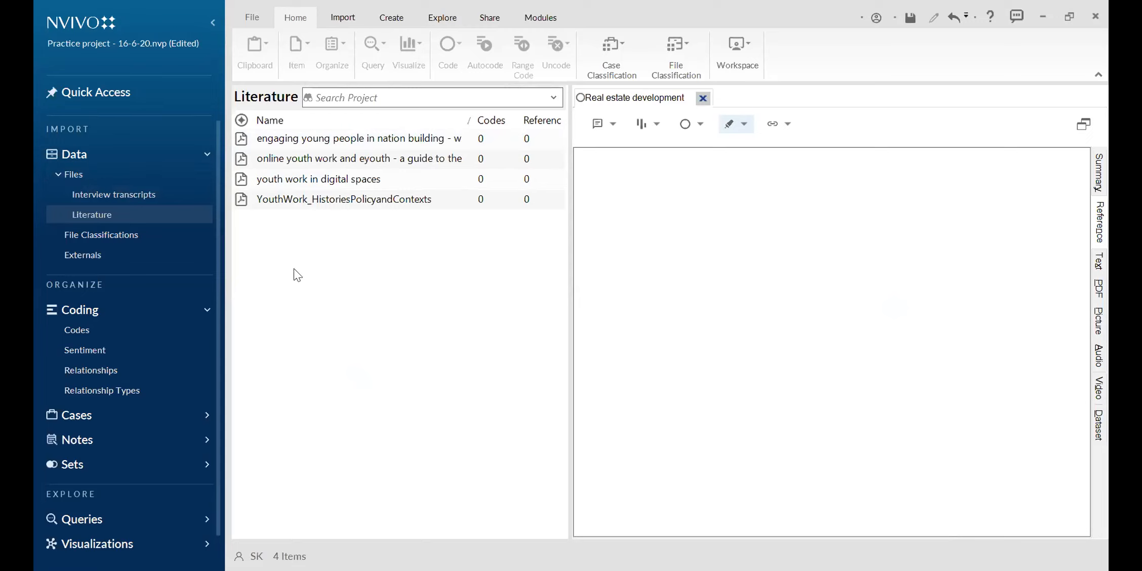
- Open the third document in the Interview transcripts folder and enlarge its reading area
{"action": "left_click", "coordinate": [101, 195]}
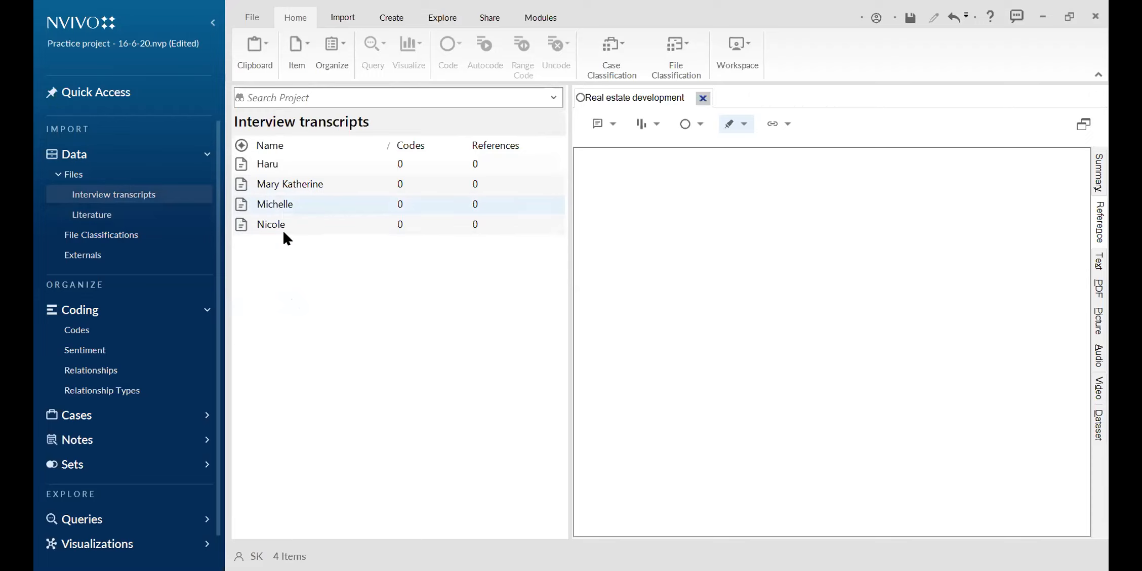
{"action": "double_click", "coordinate": [272, 208]}
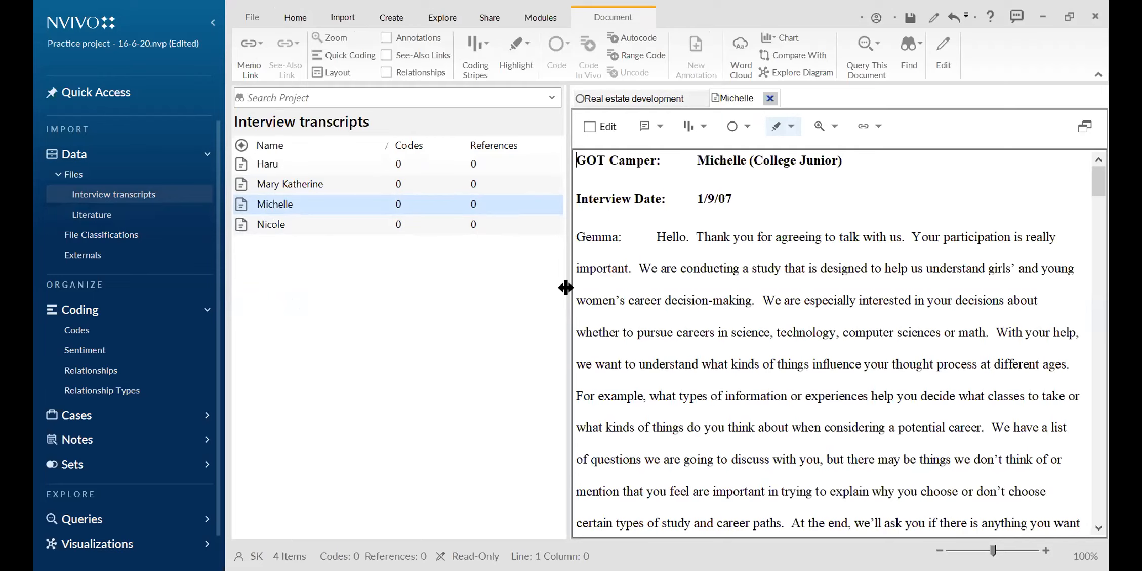
{"action": "left_click_drag", "start_coordinate": [566, 287], "coordinate": [530, 288]}
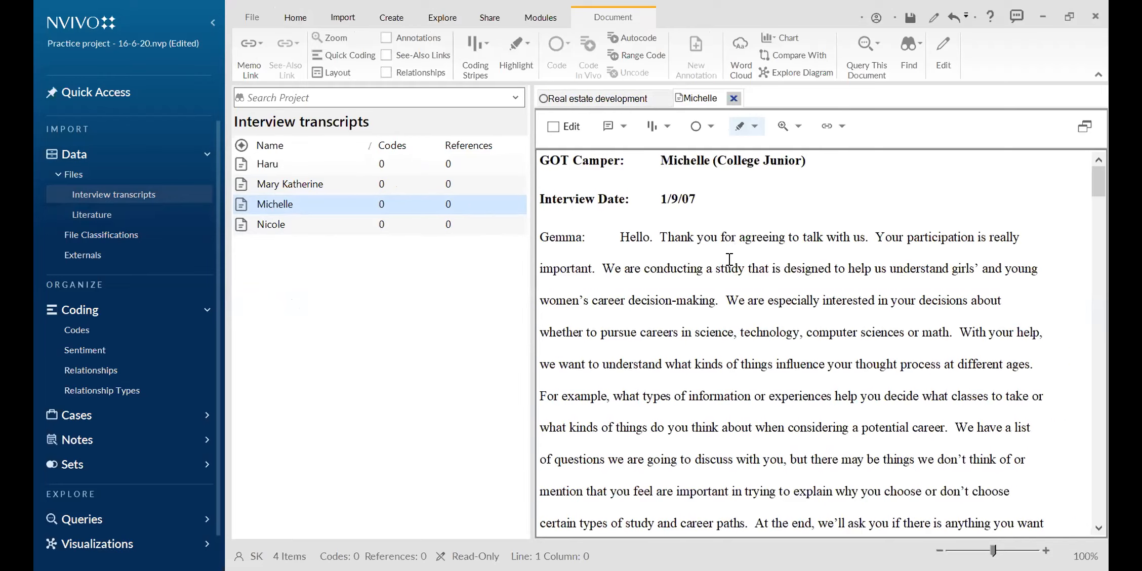
- Display the open transcript in Page Layout and zoom out to 75%
{"action": "left_click", "coordinate": [331, 74]}
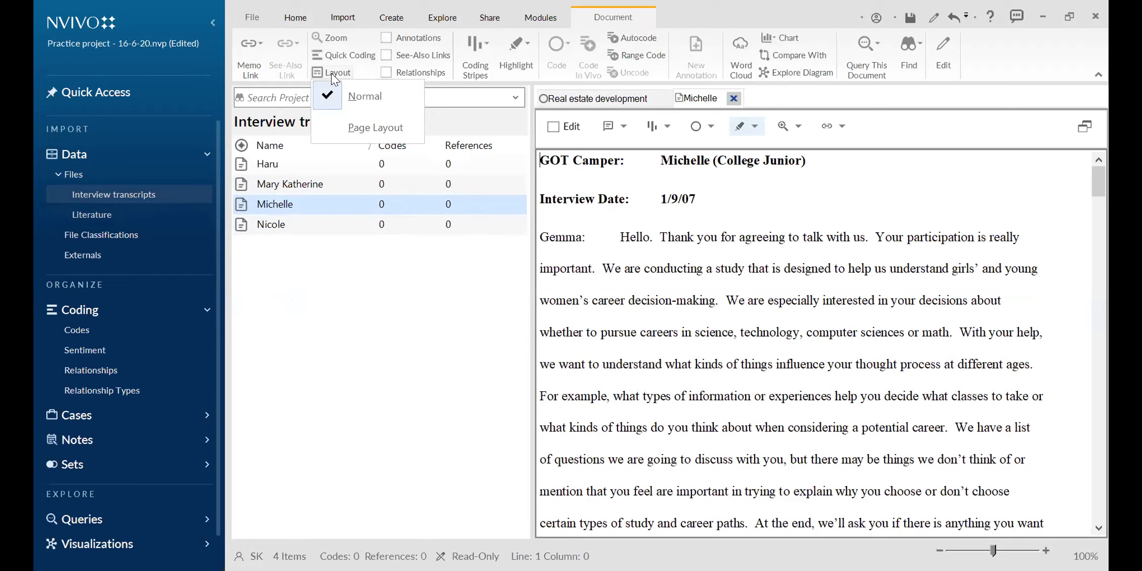
{"action": "left_click", "coordinate": [615, 11]}
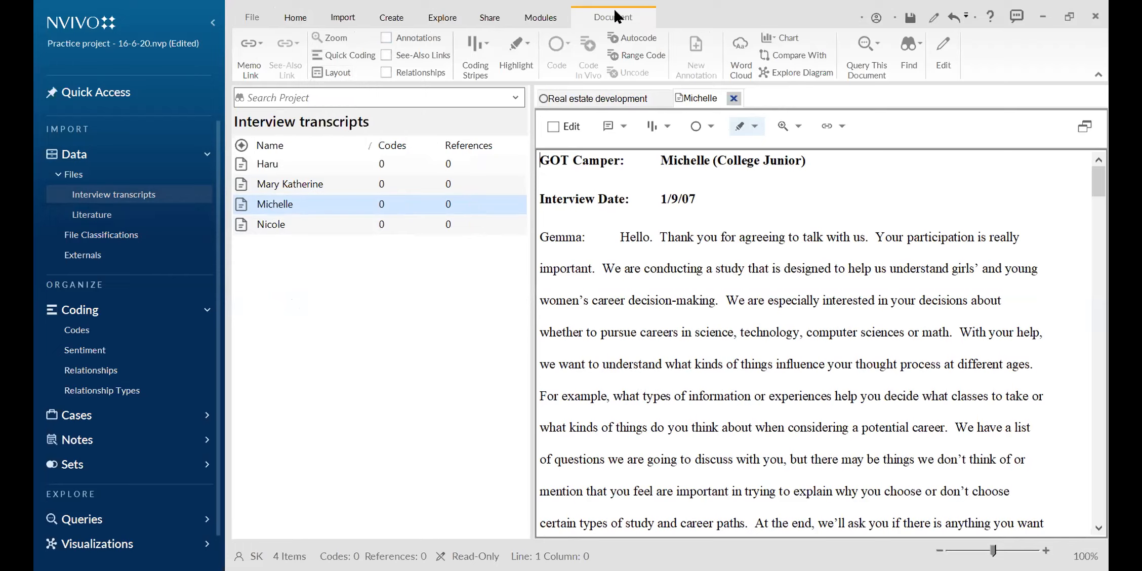
{"action": "left_click", "coordinate": [334, 73]}
{"action": "left_click", "coordinate": [363, 115]}
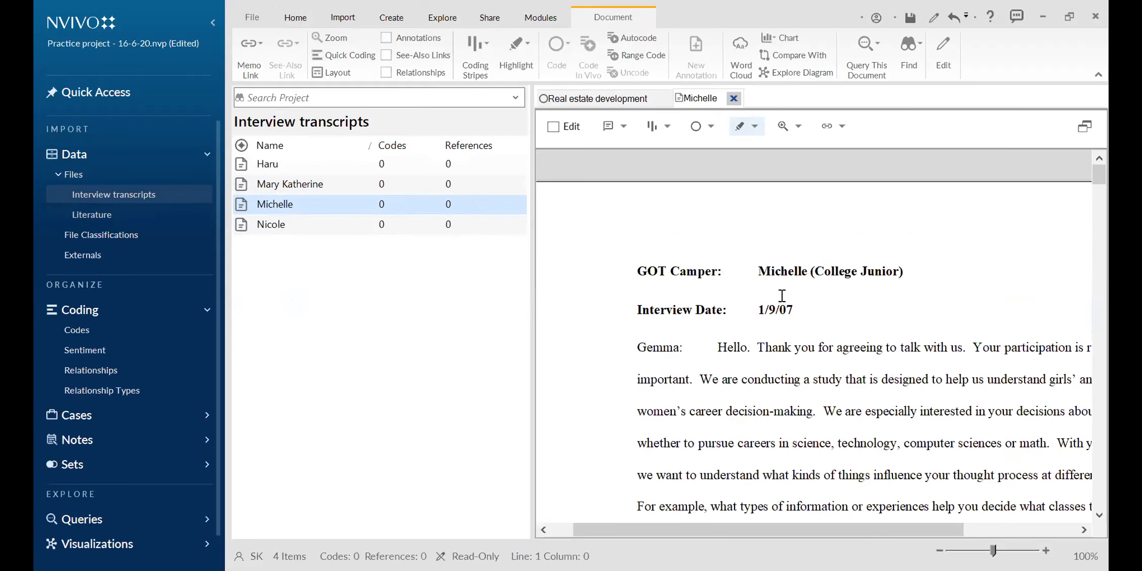
{"action": "scroll", "coordinate": [782, 295], "scroll_direction": "down", "scroll_amount": 3}
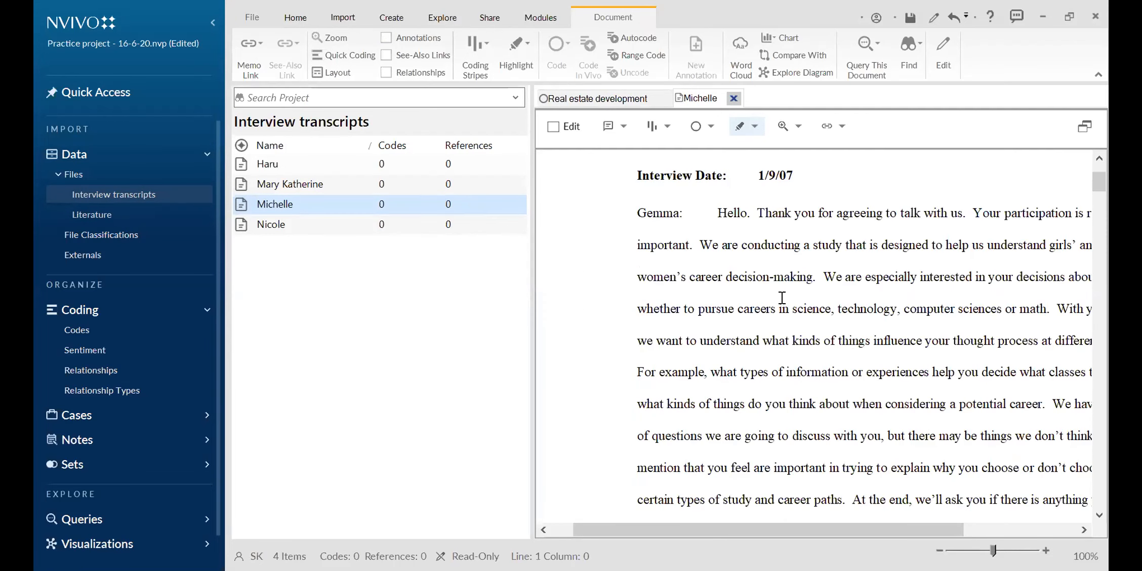
{"action": "left_click", "coordinate": [798, 126]}
{"action": "left_click", "coordinate": [810, 200]}
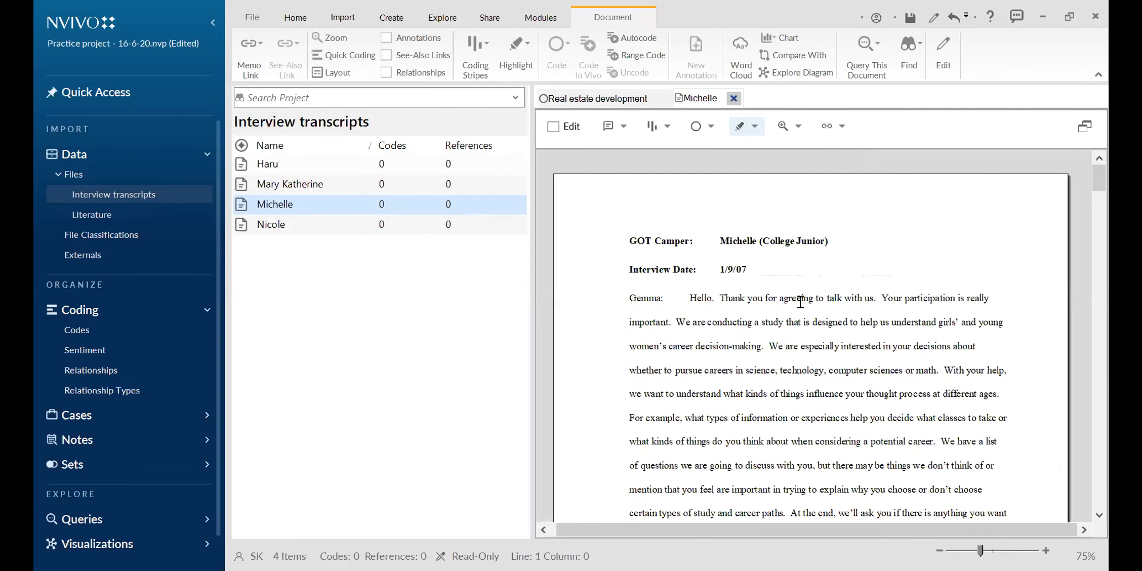
- Zoom the transcript back in to 100% and return it to the Normal layout
{"action": "scroll", "coordinate": [780, 168], "scroll_direction": "down", "scroll_amount": 1}
{"action": "left_click", "coordinate": [798, 126]}
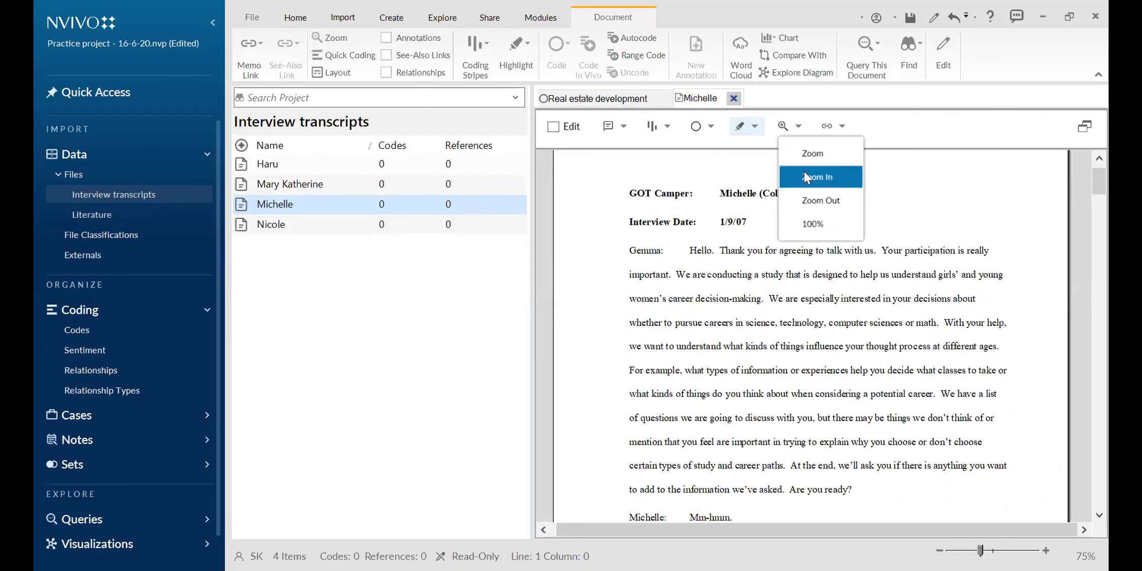
{"action": "left_click", "coordinate": [804, 176]}
{"action": "left_click", "coordinate": [335, 73]}
{"action": "left_click", "coordinate": [342, 92]}
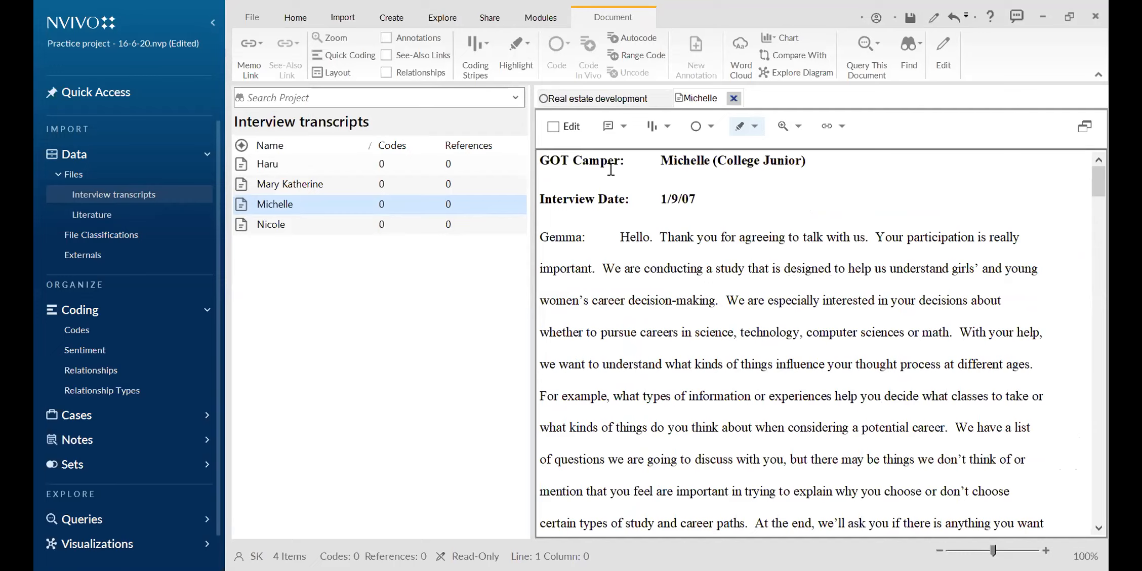
- Make the open transcript editable and narrow the list area slightly to give the document more room
{"action": "left_click", "coordinate": [553, 128]}
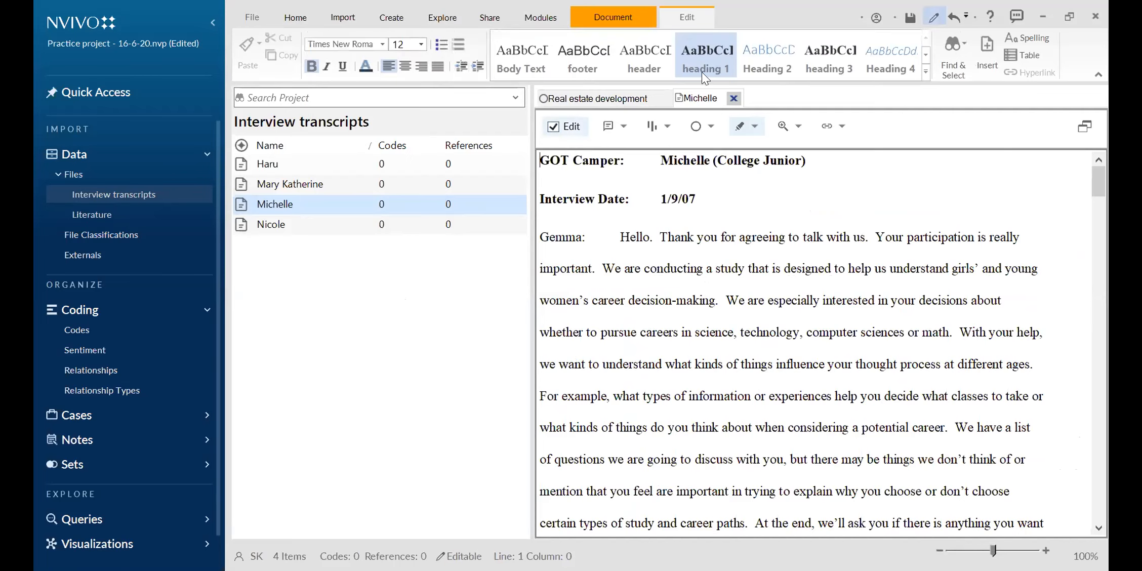
{"action": "left_click", "coordinate": [613, 25]}
{"action": "left_click", "coordinate": [681, 15]}
{"action": "left_click_drag", "start_coordinate": [622, 237], "coordinate": [699, 354]}
{"action": "left_click", "coordinate": [763, 397]}
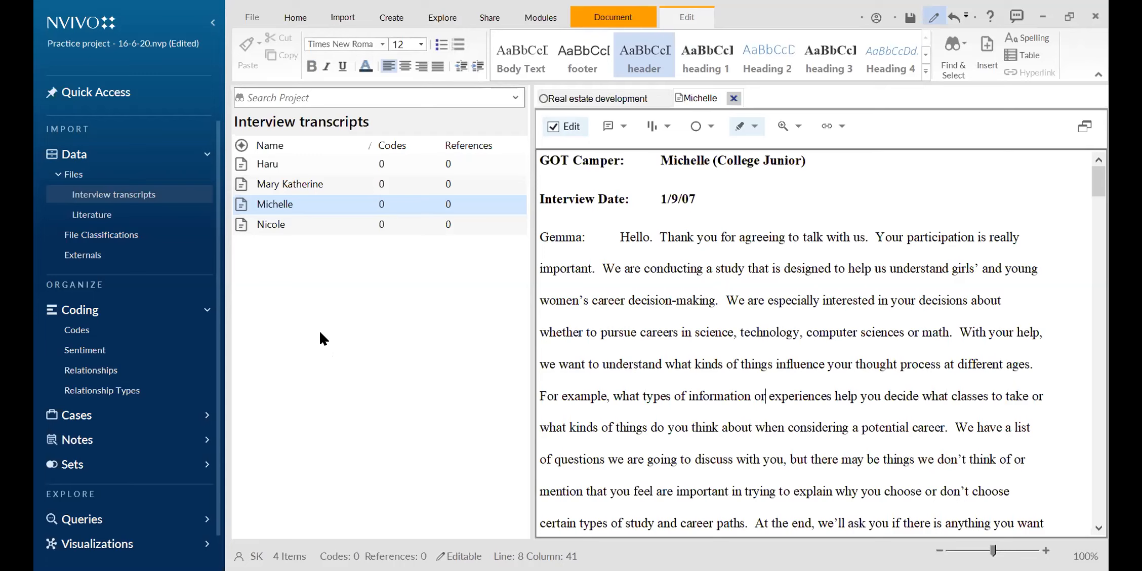
{"action": "left_click_drag", "start_coordinate": [530, 292], "coordinate": [291, 311]}
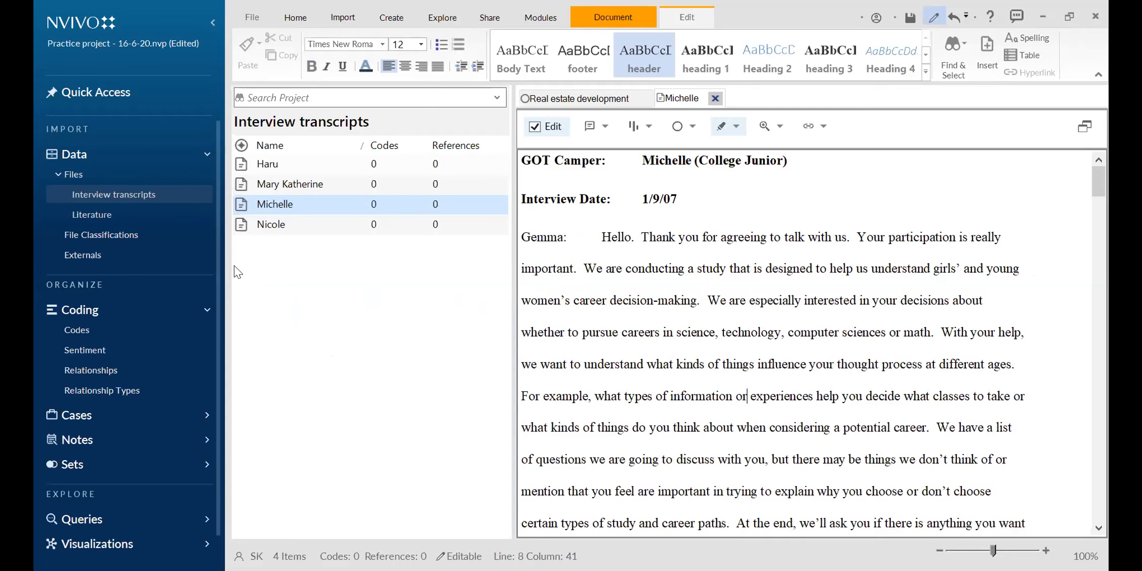
{"action": "scroll", "coordinate": [674, 251], "scroll_direction": "down", "scroll_amount": 1}
{"action": "scroll", "coordinate": [675, 252], "scroll_direction": "up", "scroll_amount": 1}
- Start a new top-level code in Codes and name it "Research Question 1 - Reasons for choosing college"
{"action": "left_click", "coordinate": [73, 330]}
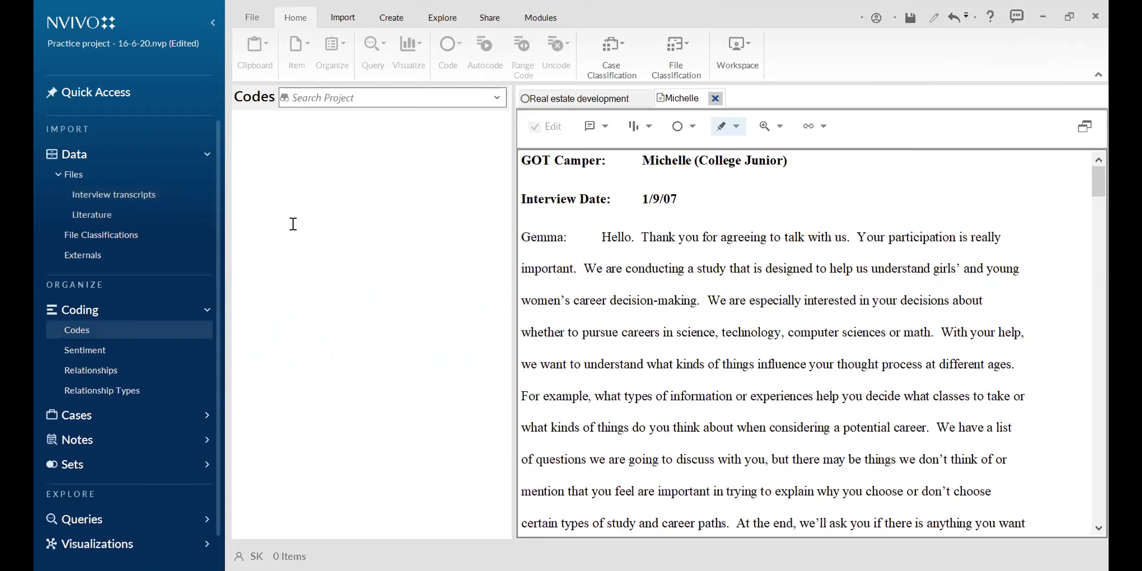
{"action": "left_click", "coordinate": [363, 519]}
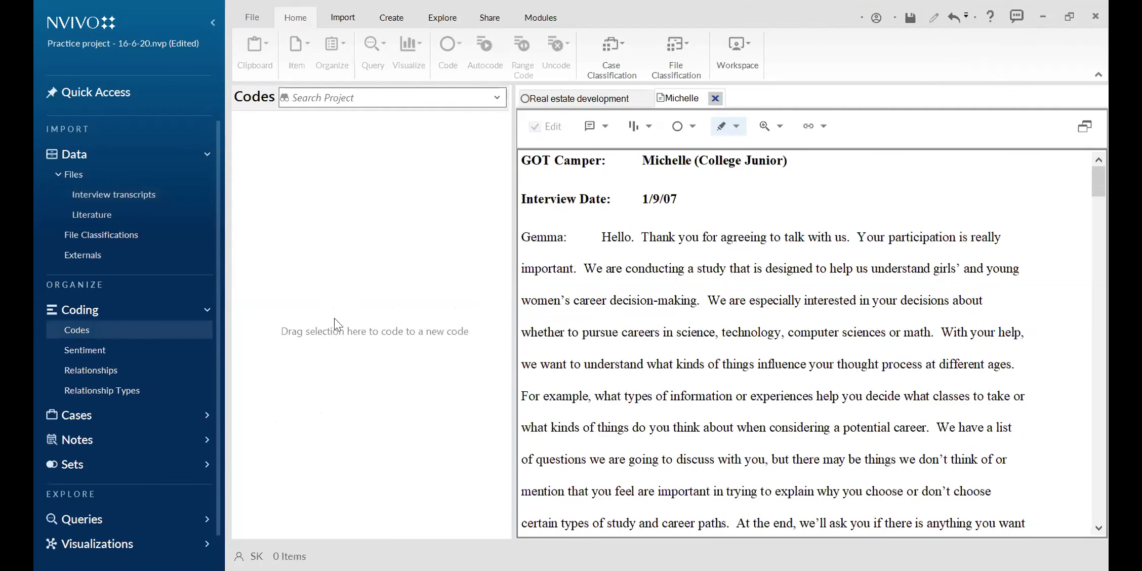
{"action": "right_click", "coordinate": [270, 171]}
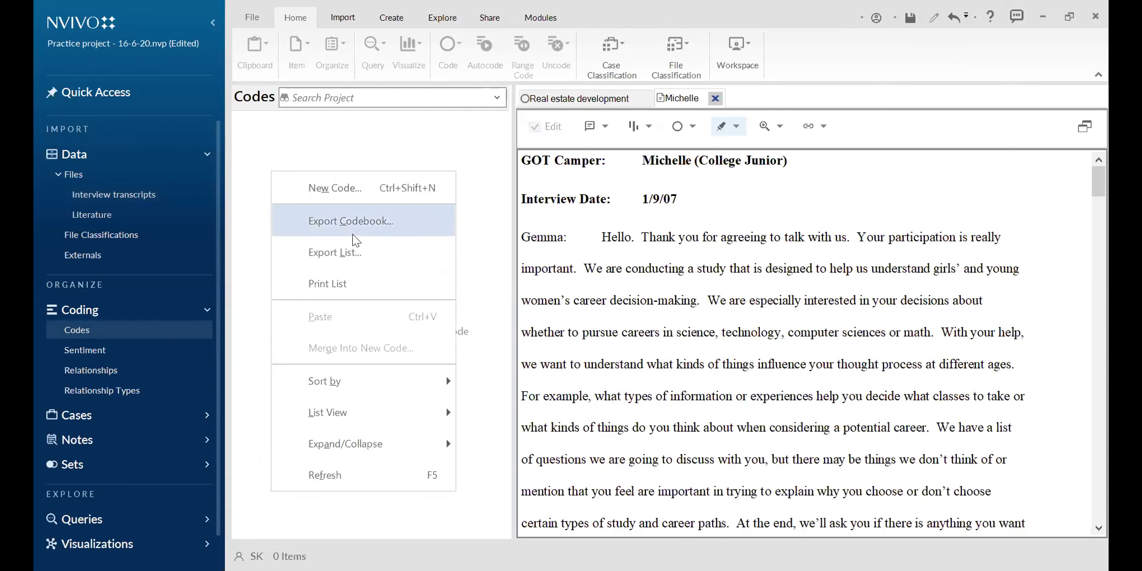
{"action": "left_click", "coordinate": [342, 200]}
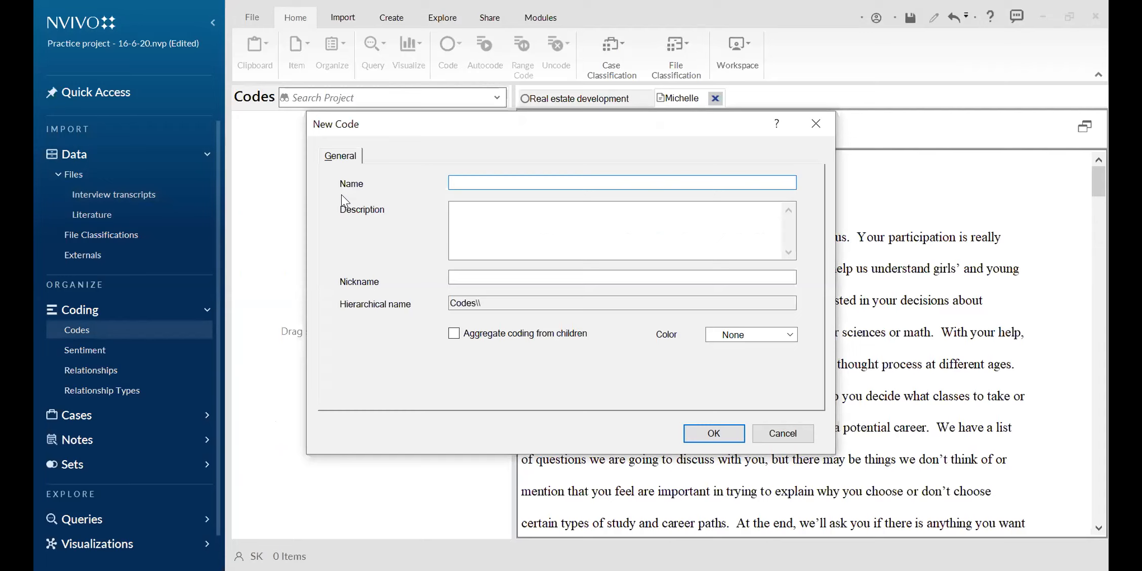
{"action": "type", "text": "Research Question "}
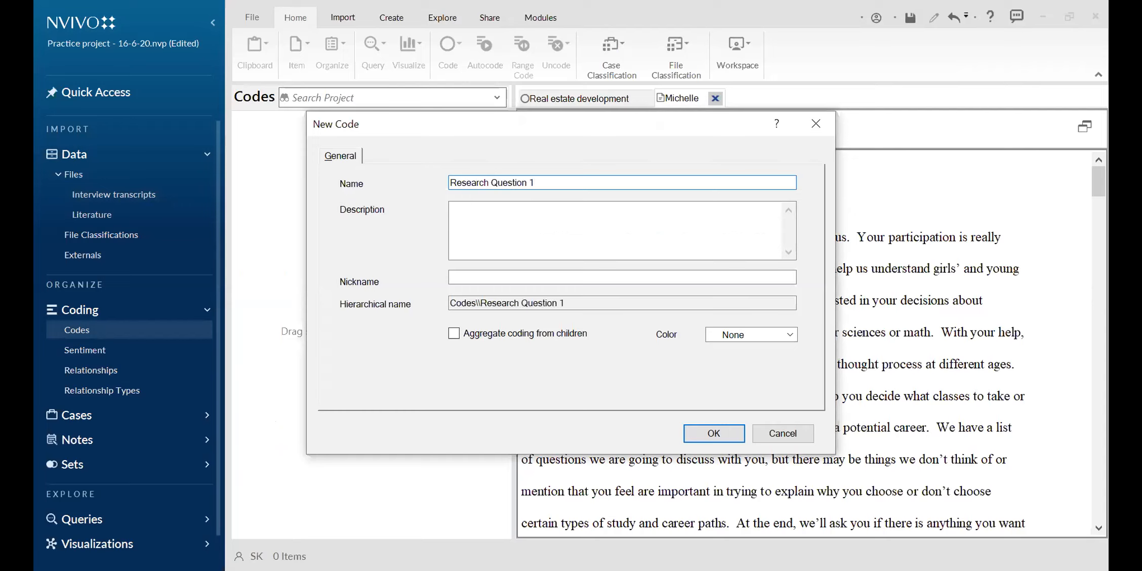
{"action": "type", "text": "1 - REa"}
{"action": "key", "text": "BackSpace"}
{"action": "key", "text": "BackSpace"}
{"action": "type", "text": "easons for choo"}
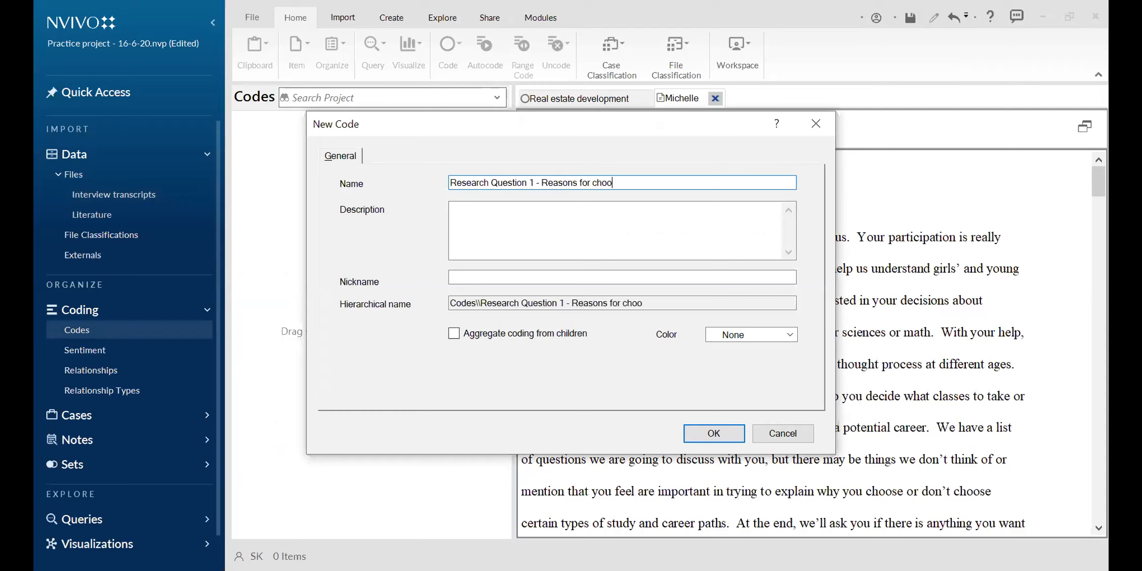
{"action": "type", "text": "sing college"}
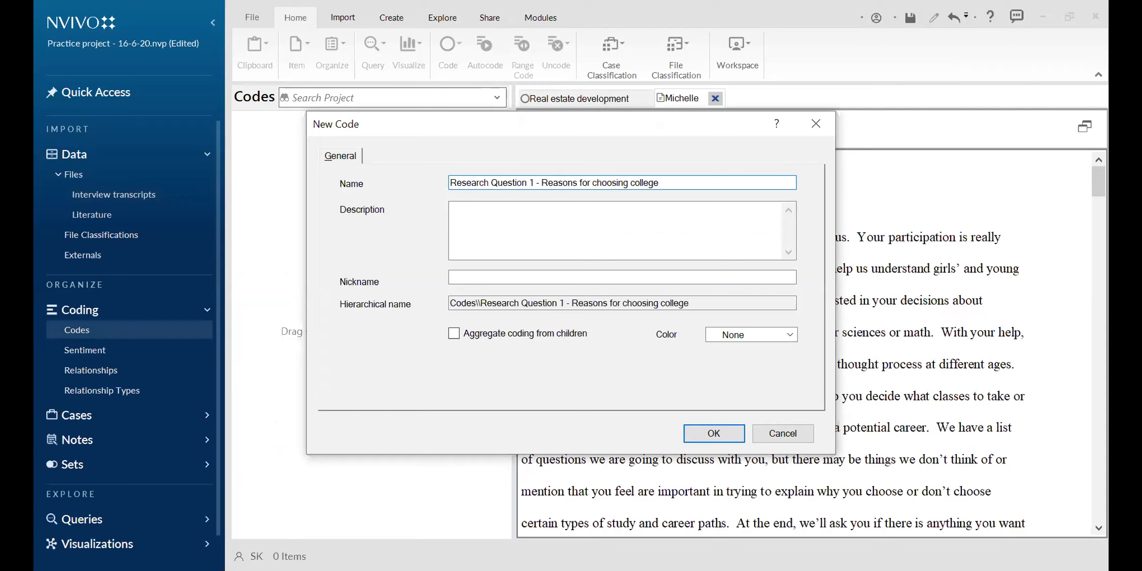
- Give the new code the nickname RQ1, leave its description empty and color at None, and save it
{"action": "left_click", "coordinate": [509, 212]}
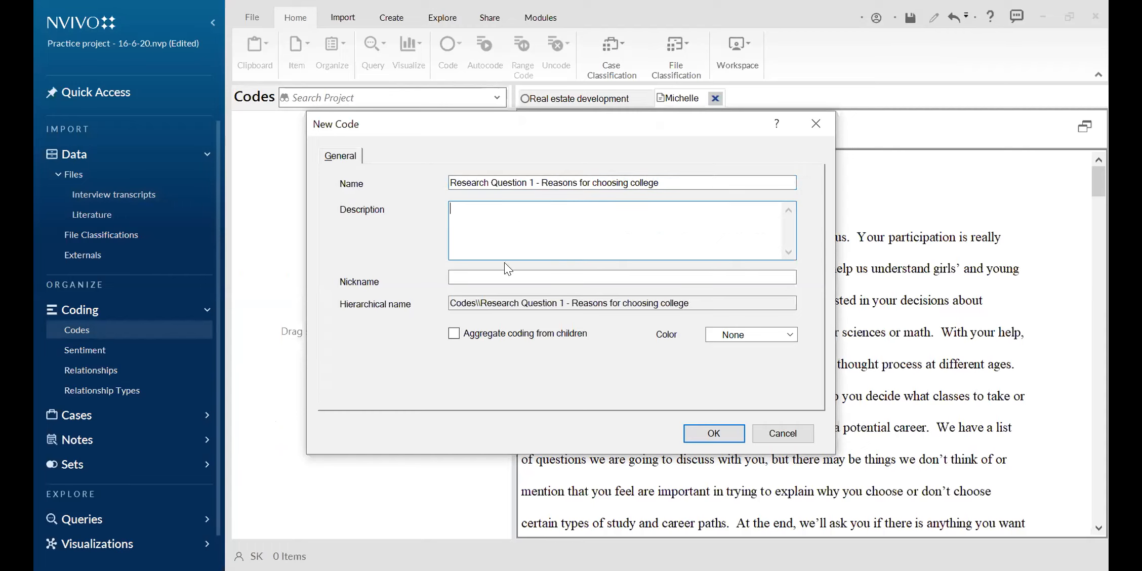
{"action": "left_click", "coordinate": [481, 277]}
{"action": "type", "text": "RQ1"}
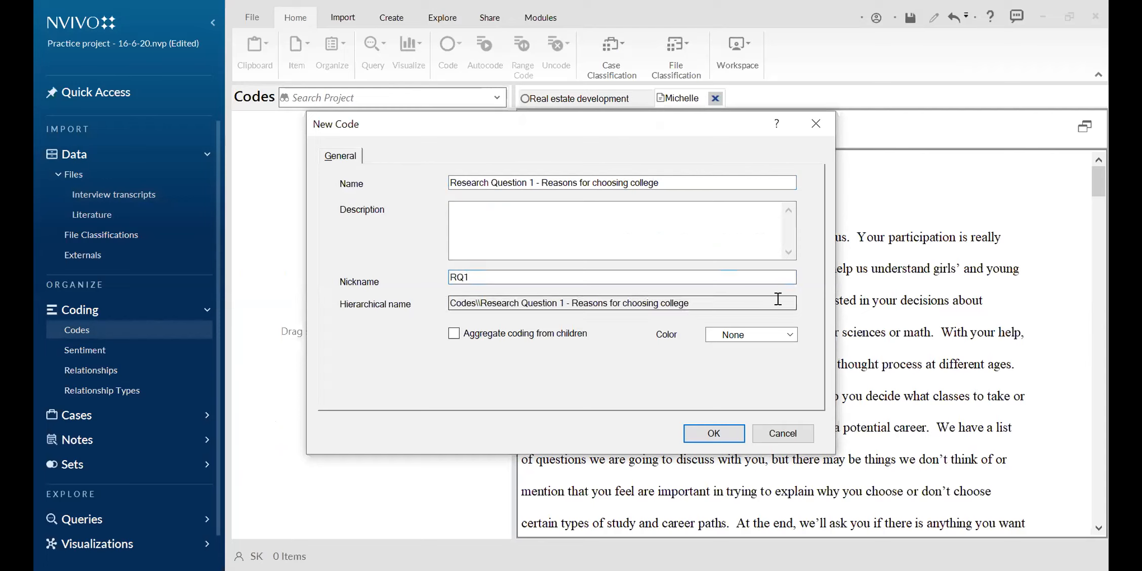
{"action": "left_click", "coordinate": [788, 334]}
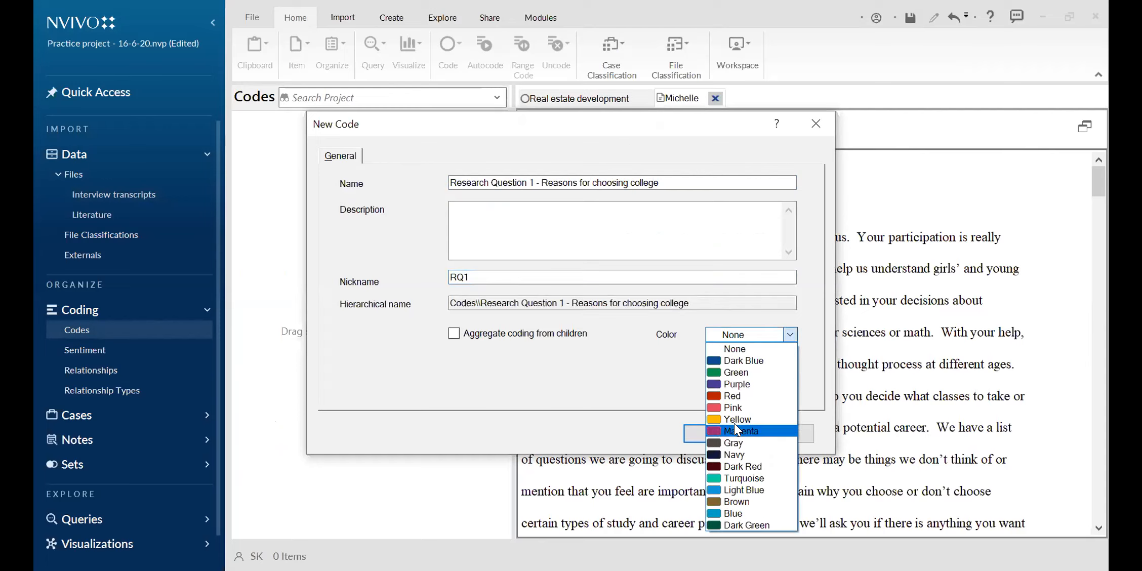
{"action": "key", "text": "Escape"}
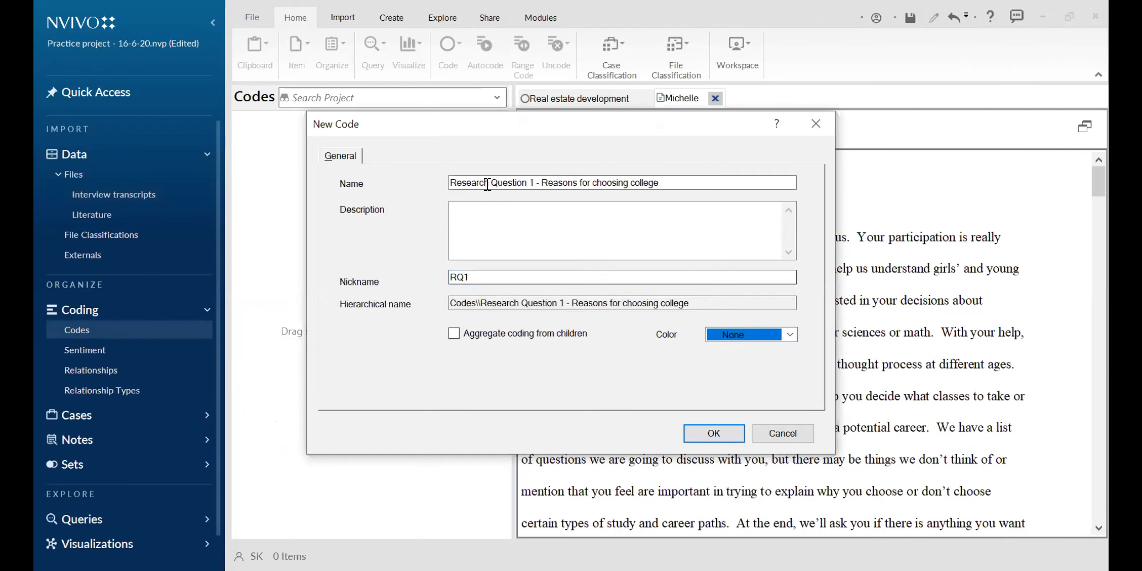
{"action": "left_click", "coordinate": [722, 436]}
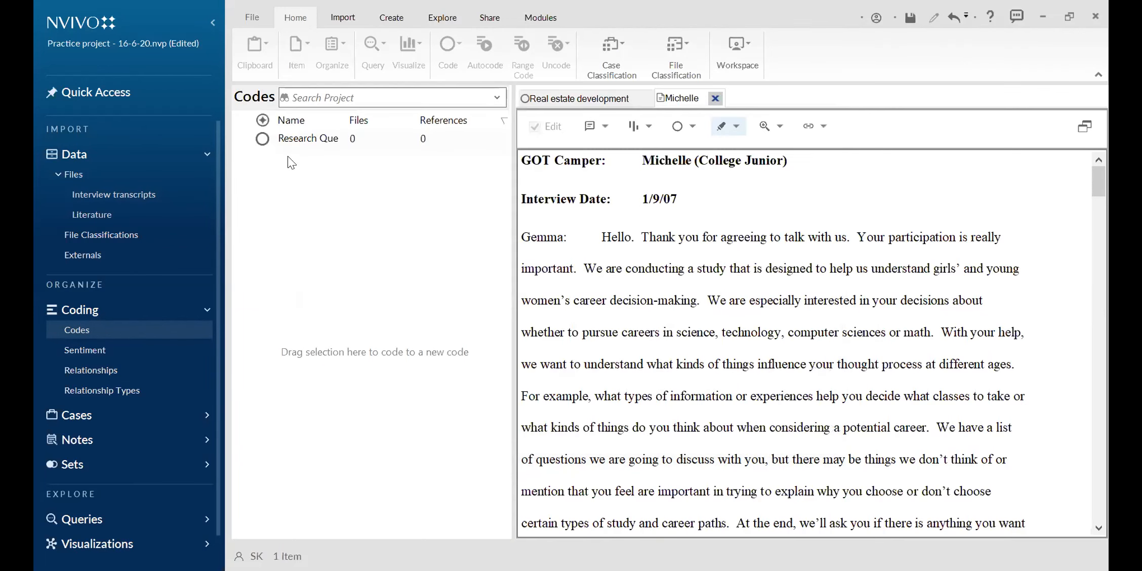
- Widen the Name column and the code list, and narrow the navigation area so more of the code name fits
{"action": "double_click", "coordinate": [342, 120]}
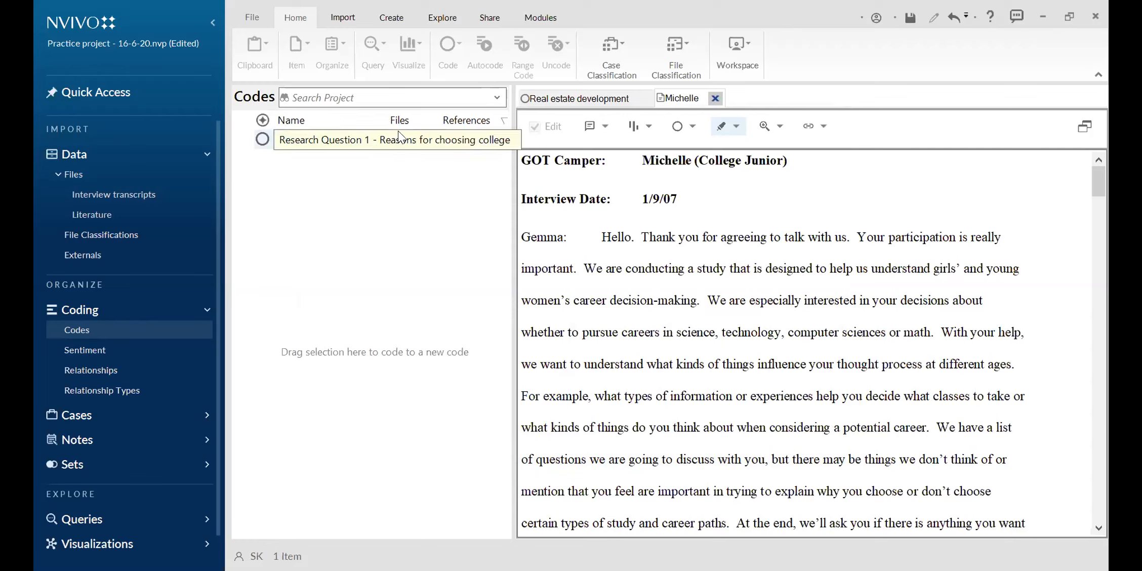
{"action": "double_click", "coordinate": [384, 119]}
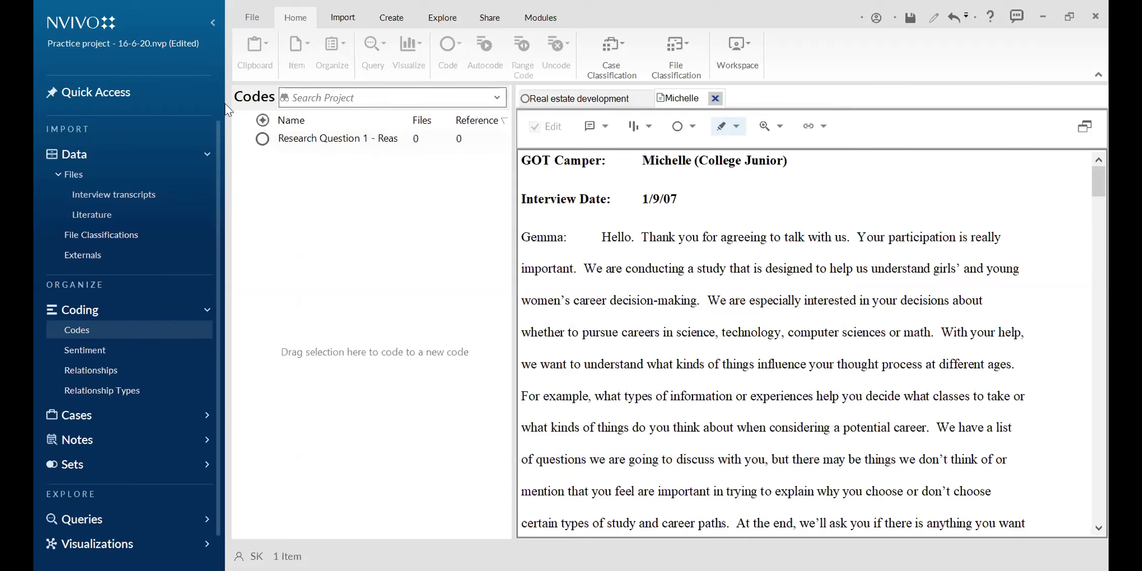
{"action": "left_click_drag", "start_coordinate": [224, 103], "coordinate": [187, 104]}
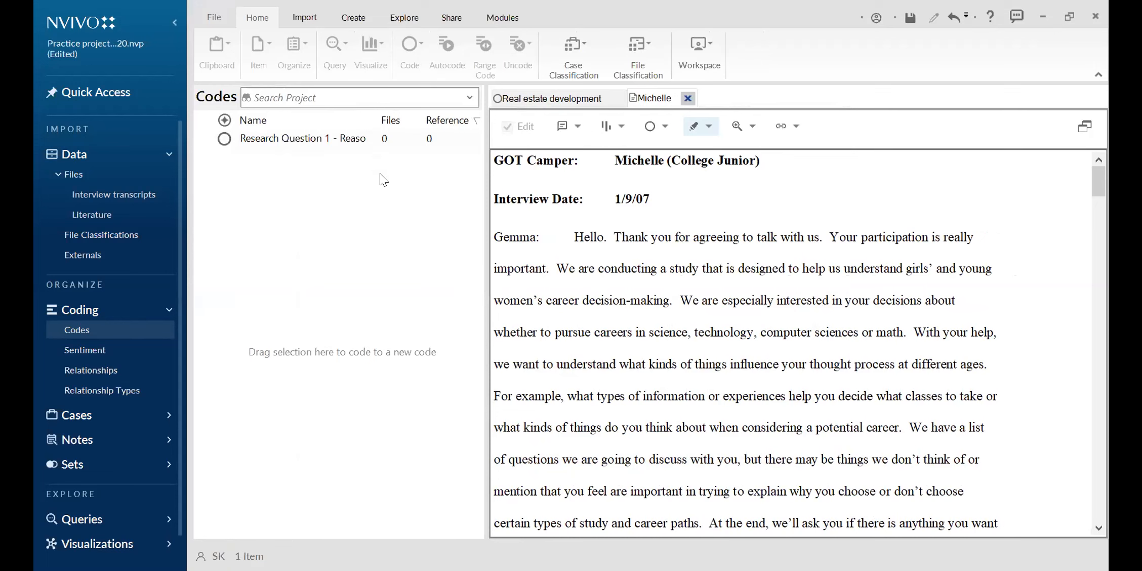
{"action": "left_click_drag", "start_coordinate": [485, 295], "coordinate": [530, 294]}
{"action": "left_click", "coordinate": [308, 138]}
- Look through the open transcript for the interviewer's question about why the participant chose Wellesley College
{"action": "left_click", "coordinate": [696, 312]}
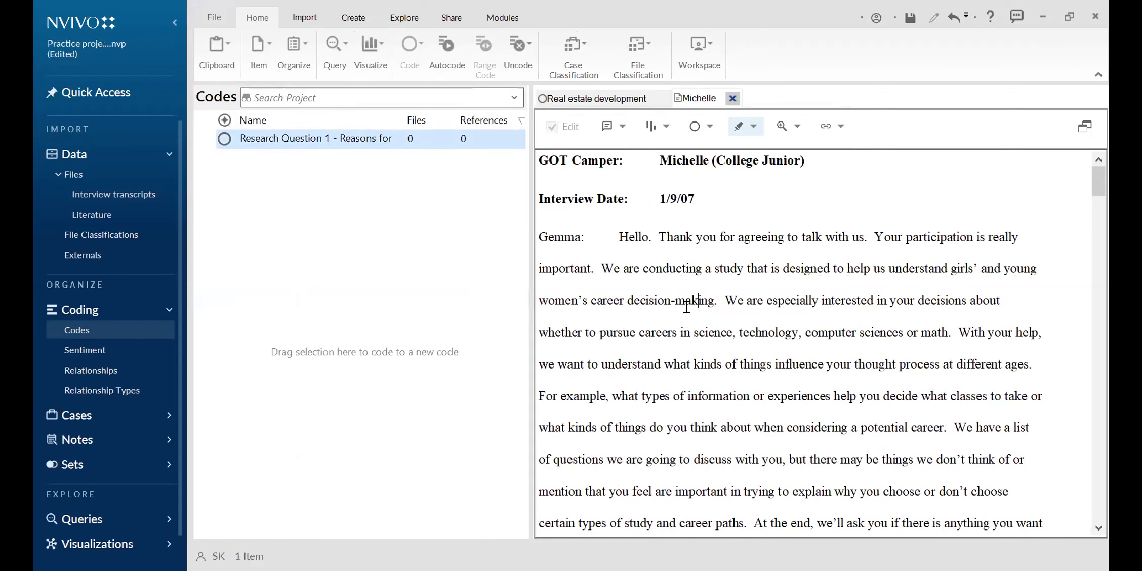
{"action": "scroll", "coordinate": [662, 282], "scroll_direction": "down", "scroll_amount": 2}
{"action": "scroll", "coordinate": [660, 282], "scroll_direction": "down", "scroll_amount": 1}
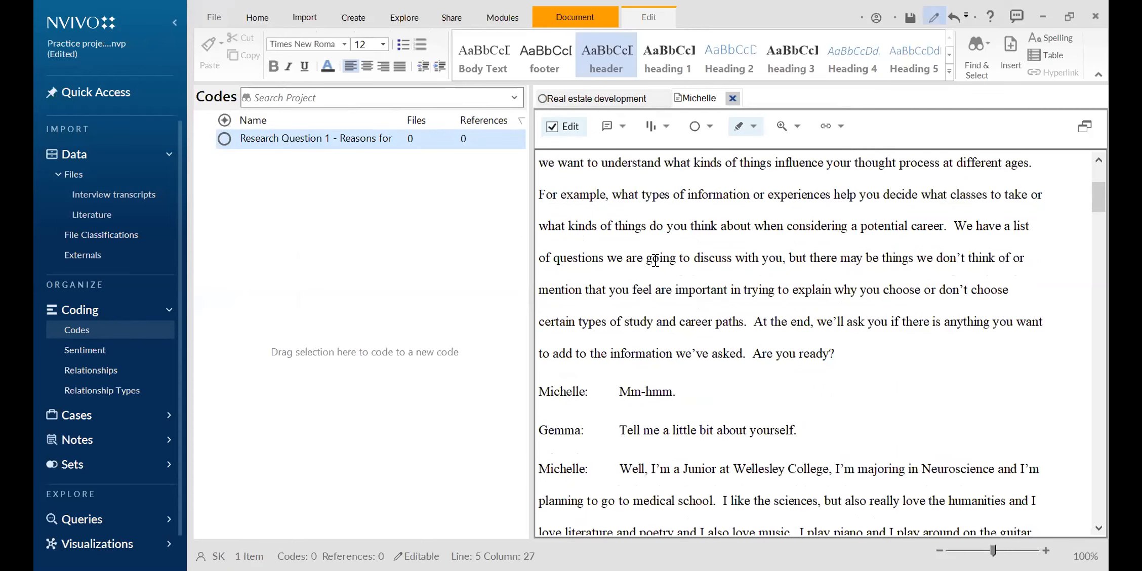
{"action": "scroll", "coordinate": [655, 259], "scroll_direction": "down", "scroll_amount": 2}
{"action": "scroll", "coordinate": [674, 278], "scroll_direction": "down", "scroll_amount": 3}
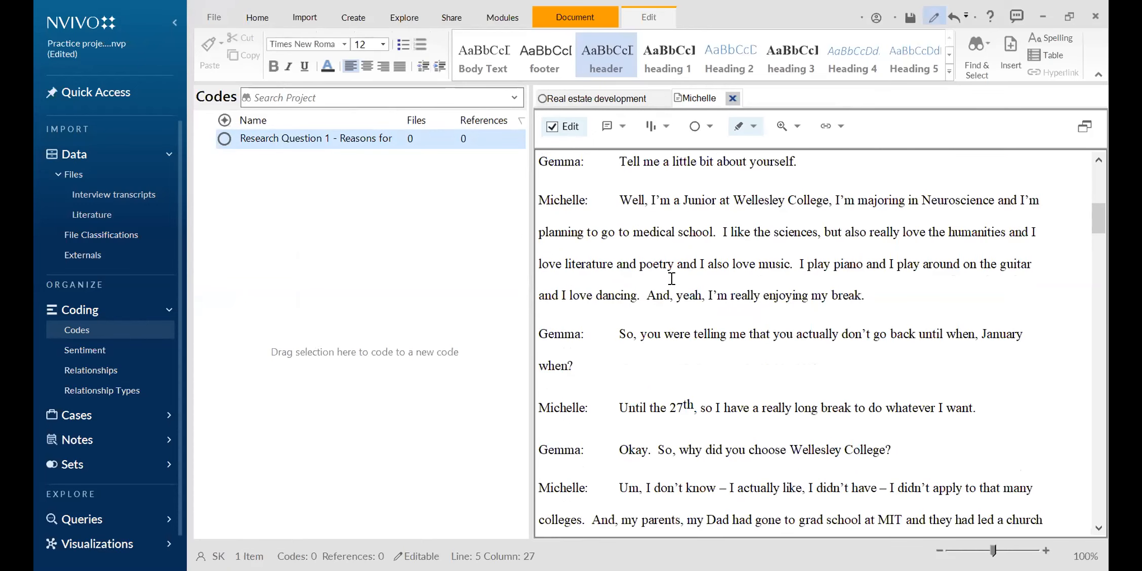
{"action": "scroll", "coordinate": [674, 271], "scroll_direction": "down", "scroll_amount": 2}
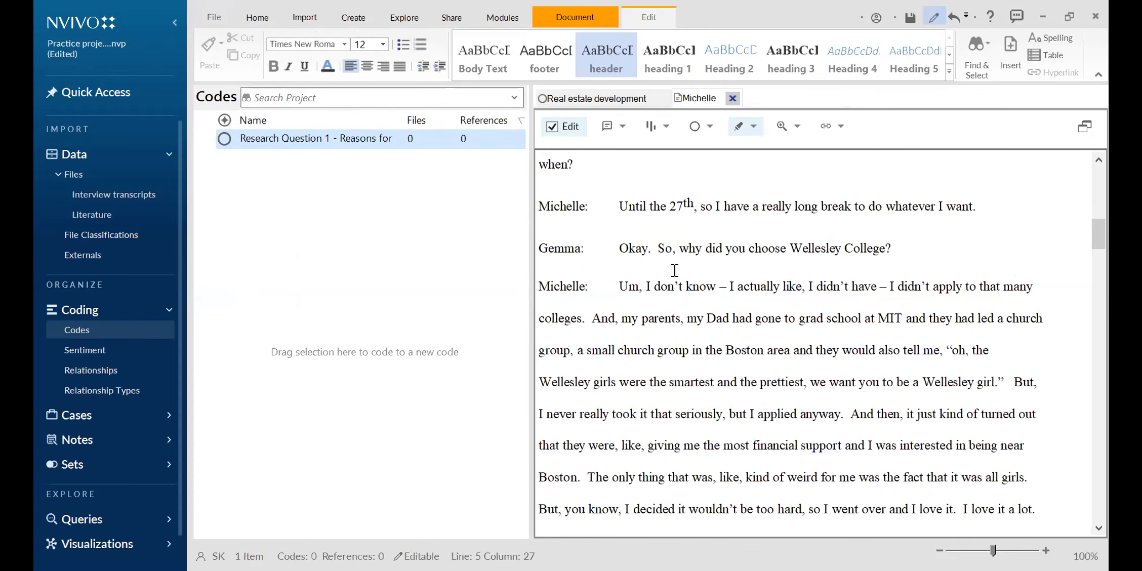
{"action": "scroll", "coordinate": [675, 272], "scroll_direction": "down", "scroll_amount": 1}
{"action": "scroll", "coordinate": [675, 277], "scroll_direction": "up", "scroll_amount": 3}
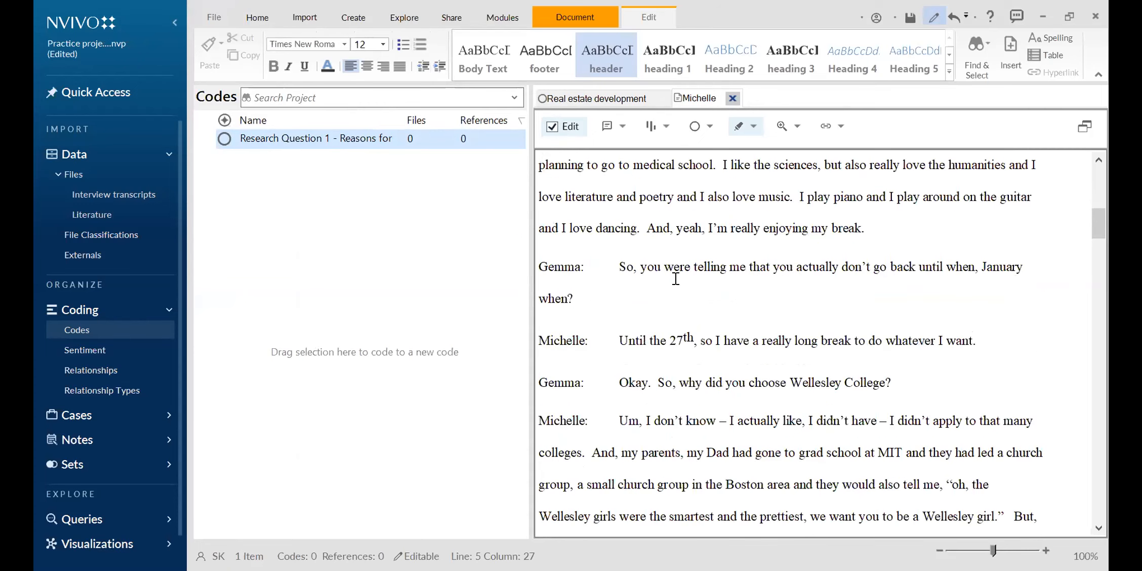
{"action": "scroll", "coordinate": [663, 273], "scroll_direction": "down", "scroll_amount": 3}
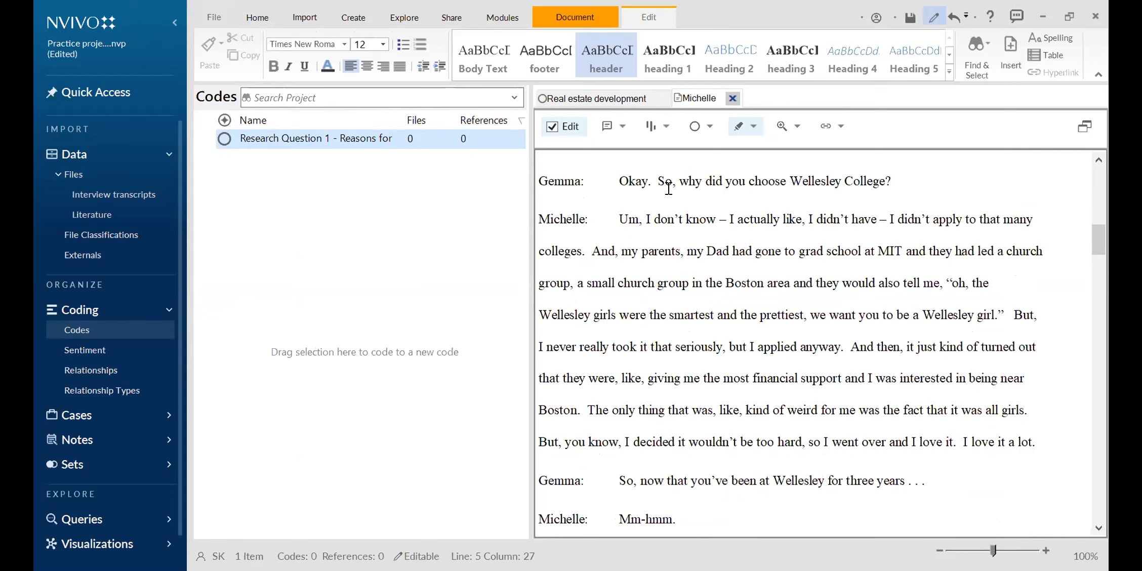
{"action": "left_click_drag", "start_coordinate": [621, 181], "coordinate": [809, 185]}
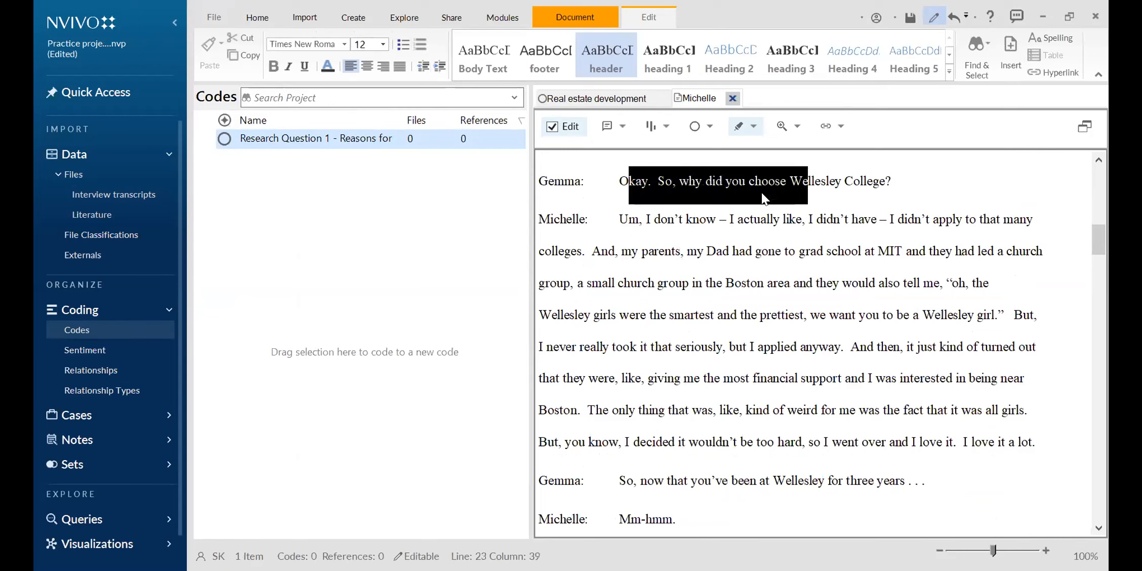
{"action": "left_click", "coordinate": [718, 209]}
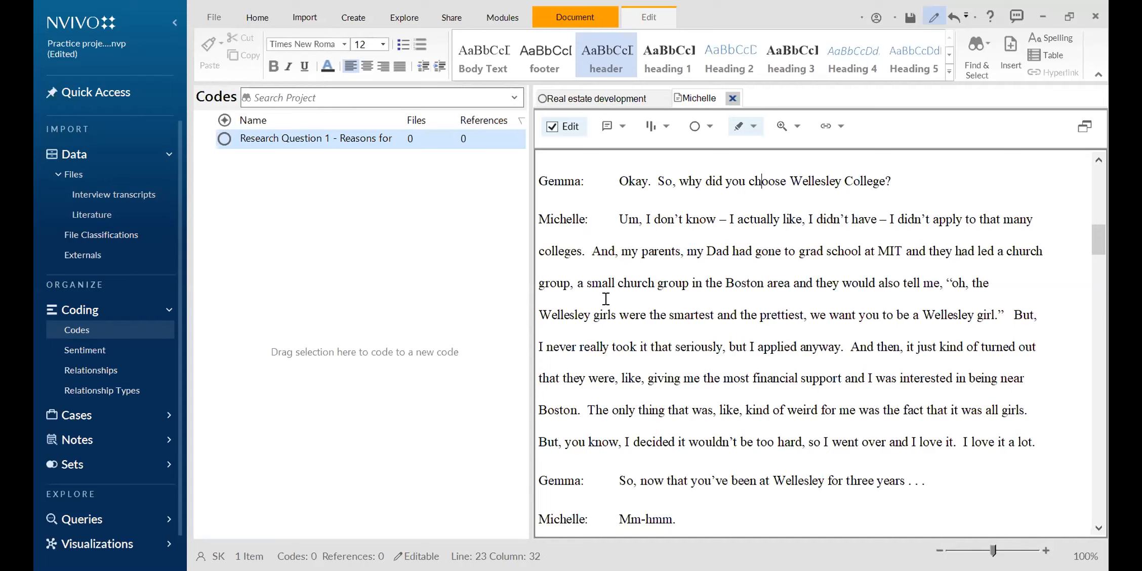
{"action": "left_click_drag", "start_coordinate": [591, 250], "coordinate": [844, 348]}
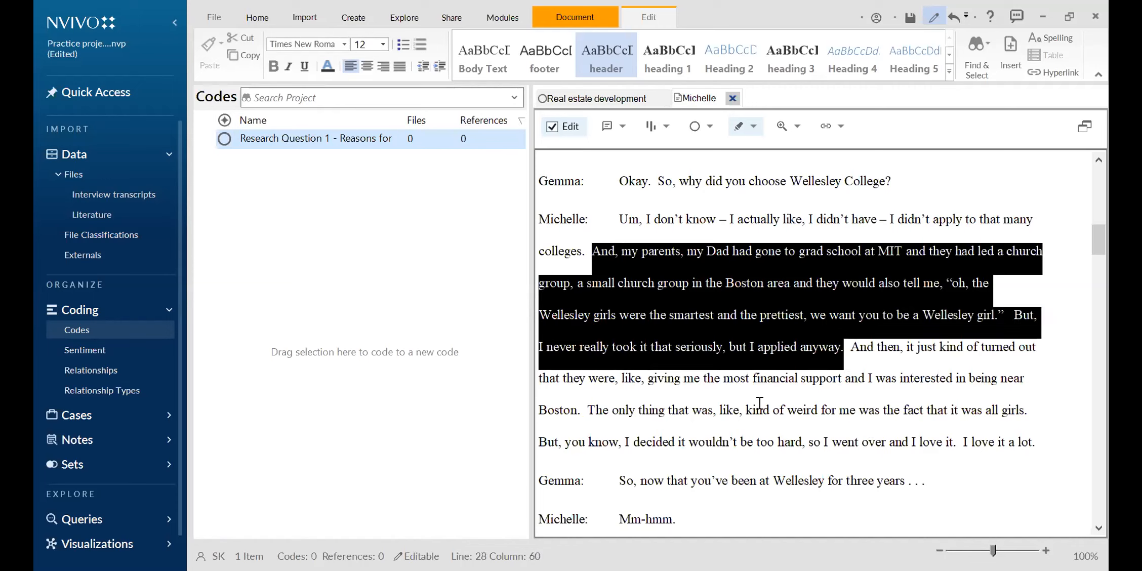
{"action": "left_click", "coordinate": [596, 252]}
{"action": "left_click_drag", "start_coordinate": [618, 251], "coordinate": [846, 347]}
{"action": "left_click", "coordinate": [613, 278]}
{"action": "left_click", "coordinate": [593, 252]}
{"action": "left_click_drag", "start_coordinate": [593, 252], "coordinate": [845, 347]}
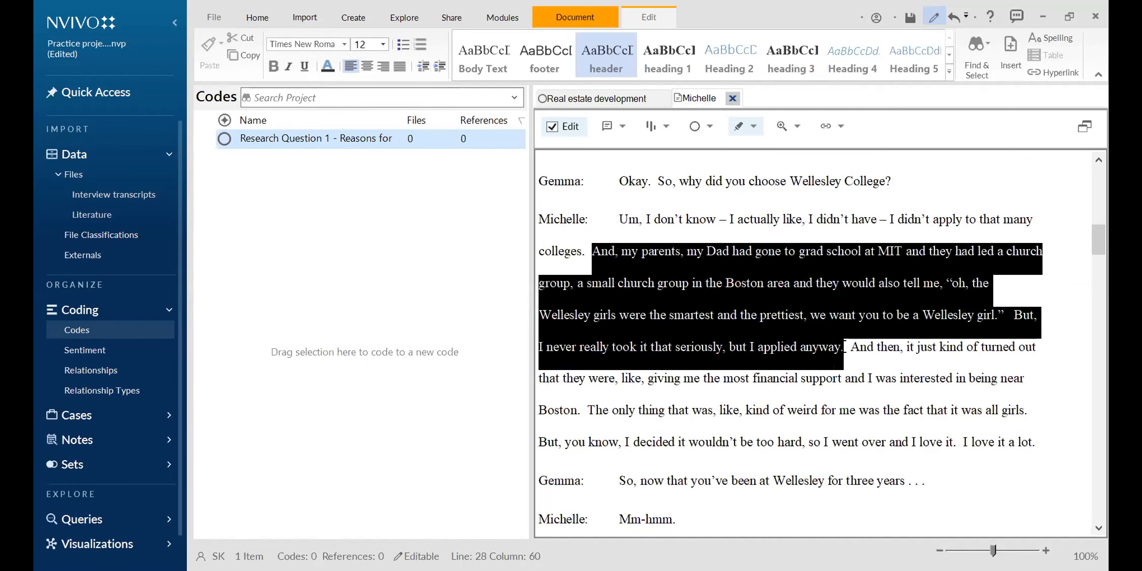
{"action": "left_click", "coordinate": [607, 245]}
{"action": "left_click", "coordinate": [622, 218]}
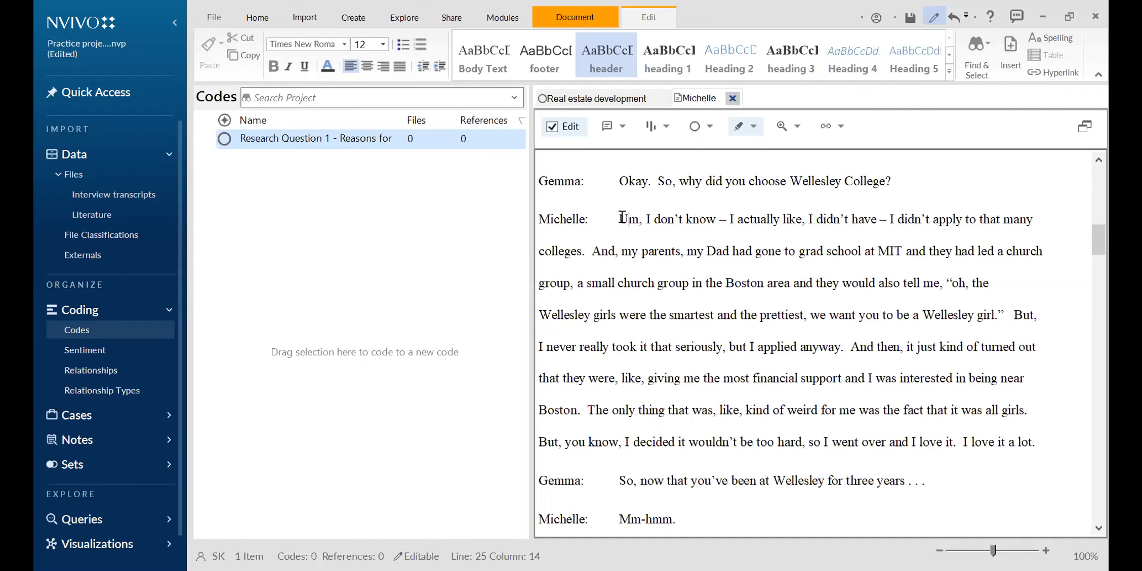
{"action": "left_click_drag", "start_coordinate": [623, 218], "coordinate": [941, 443]}
- Code the passage from "And, my parents" to "I applied anyway." to the Research Question 1 code
{"action": "left_click_drag", "start_coordinate": [593, 252], "coordinate": [847, 350]}
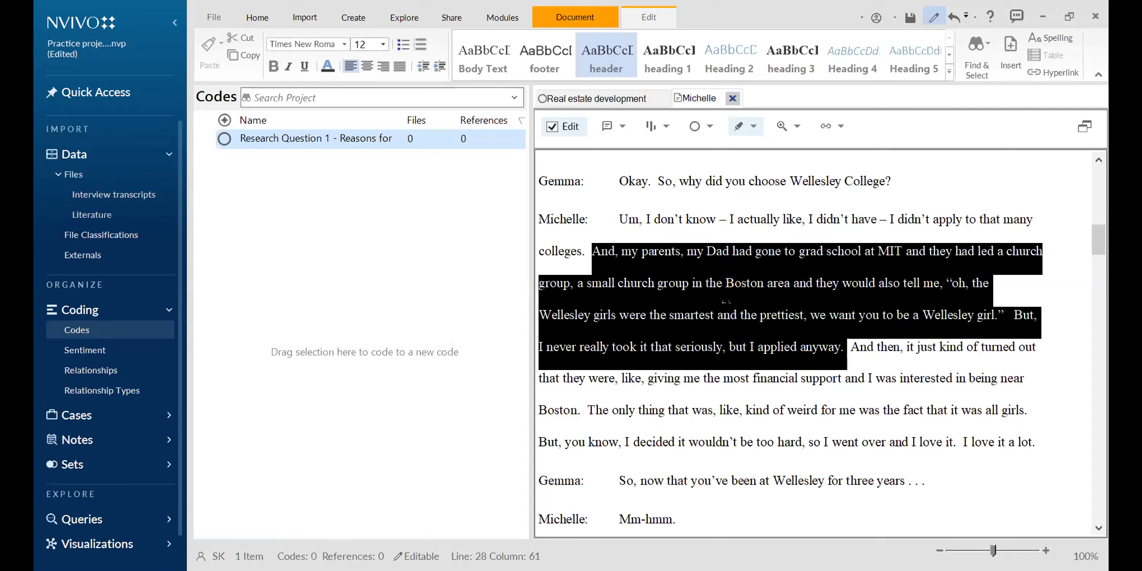
{"action": "left_click", "coordinate": [710, 126]}
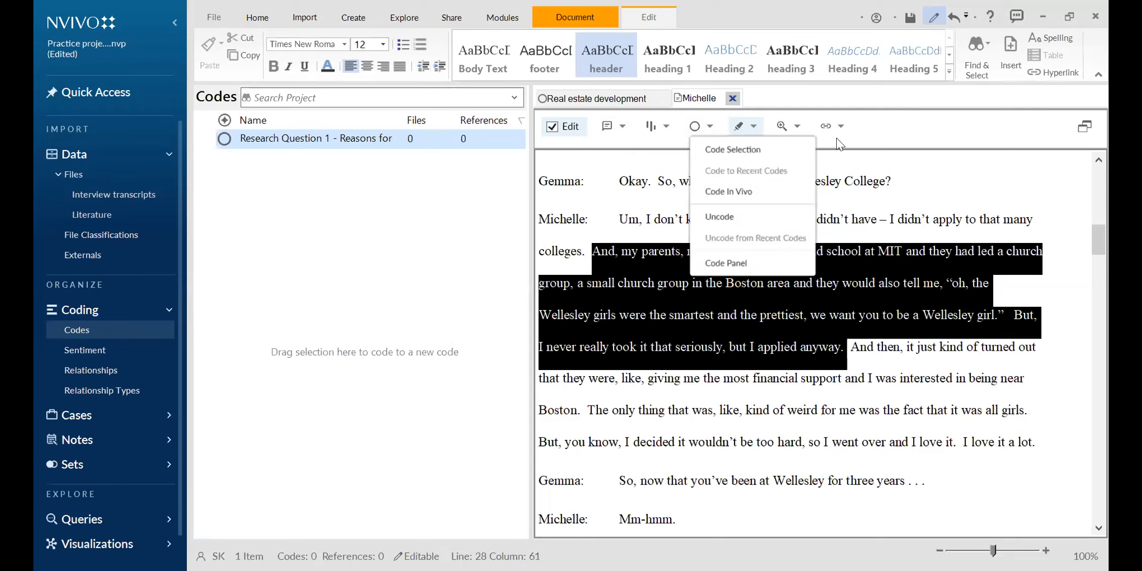
{"action": "left_click", "coordinate": [895, 133]}
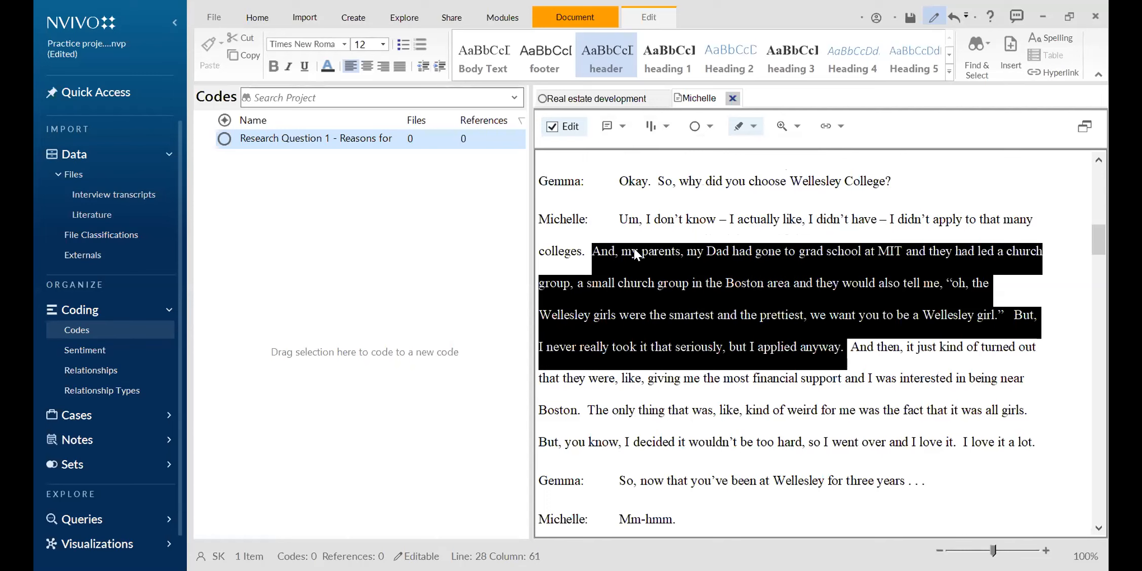
{"action": "right_click", "coordinate": [622, 254]}
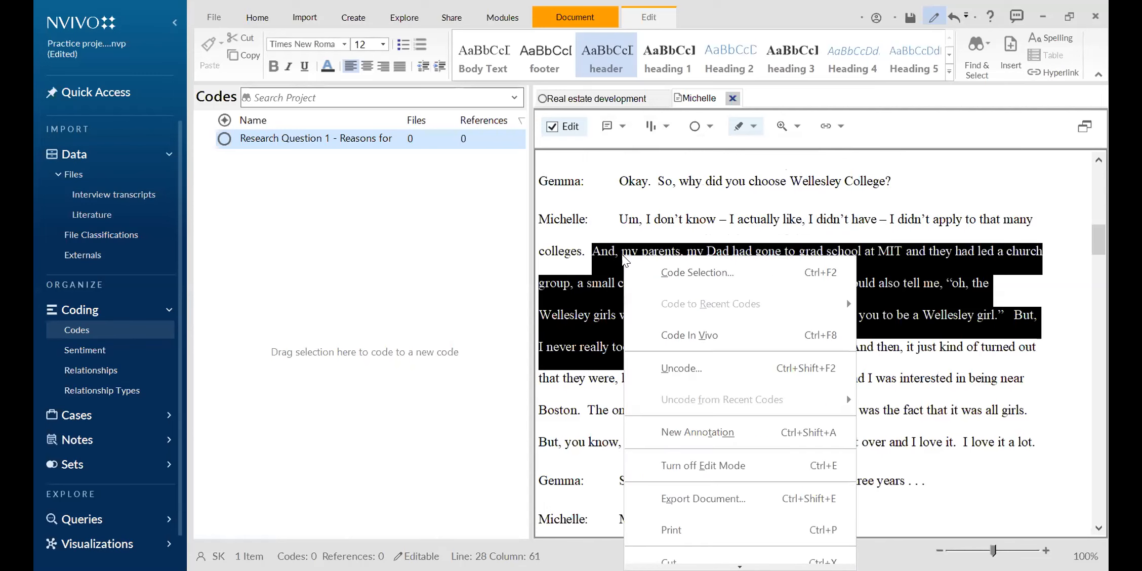
{"action": "left_click", "coordinate": [681, 272]}
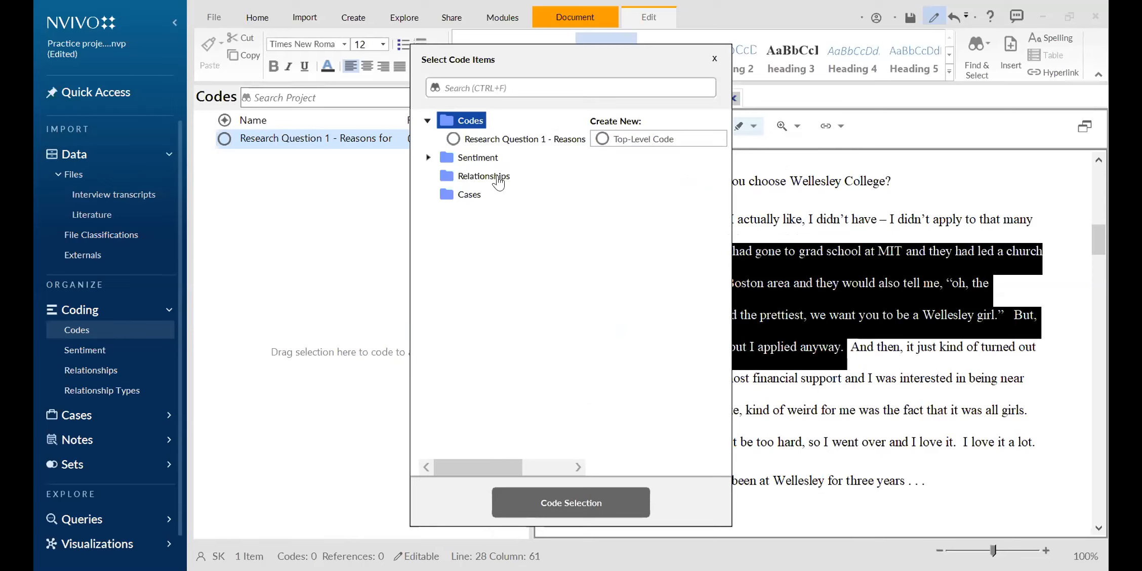
{"action": "left_click", "coordinate": [478, 139]}
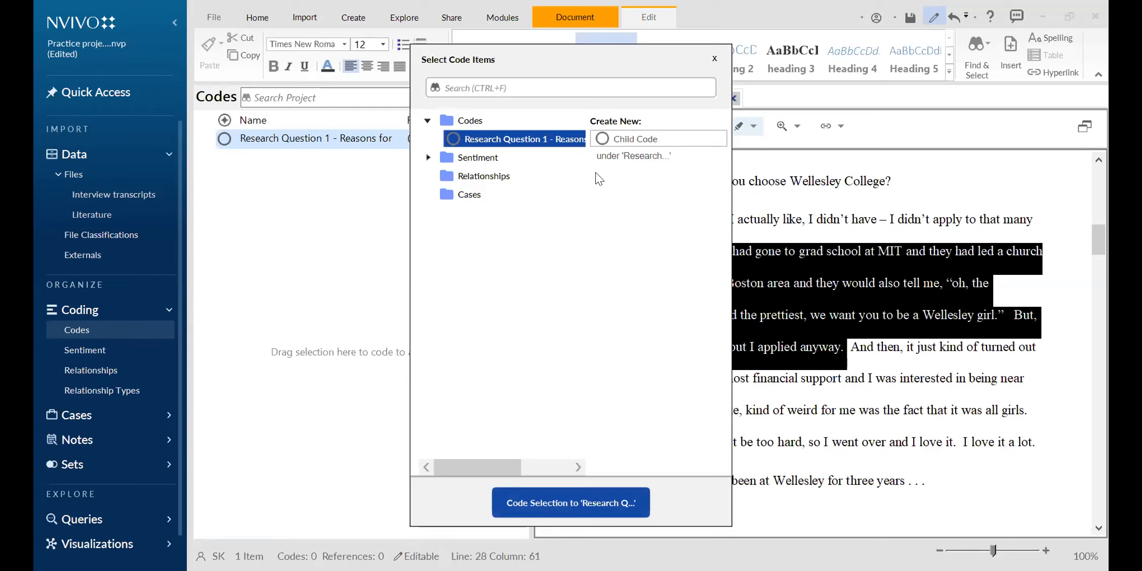
{"action": "left_click", "coordinate": [548, 498]}
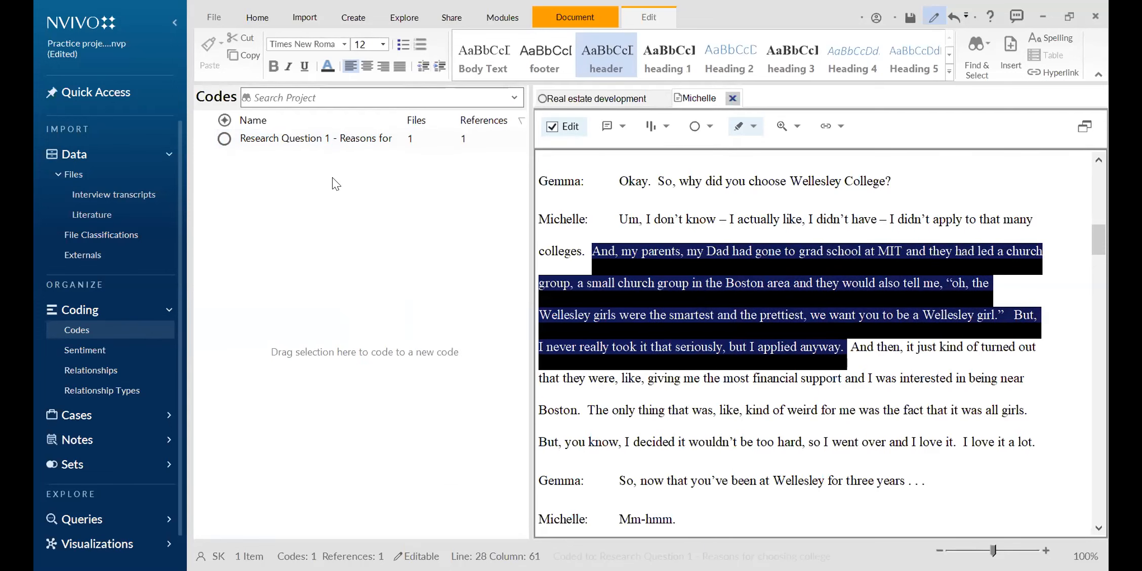
- Uncode the passage from "And, my parents" to "I applied anyway." from the Research Question 1 code
{"action": "left_click", "coordinate": [321, 138]}
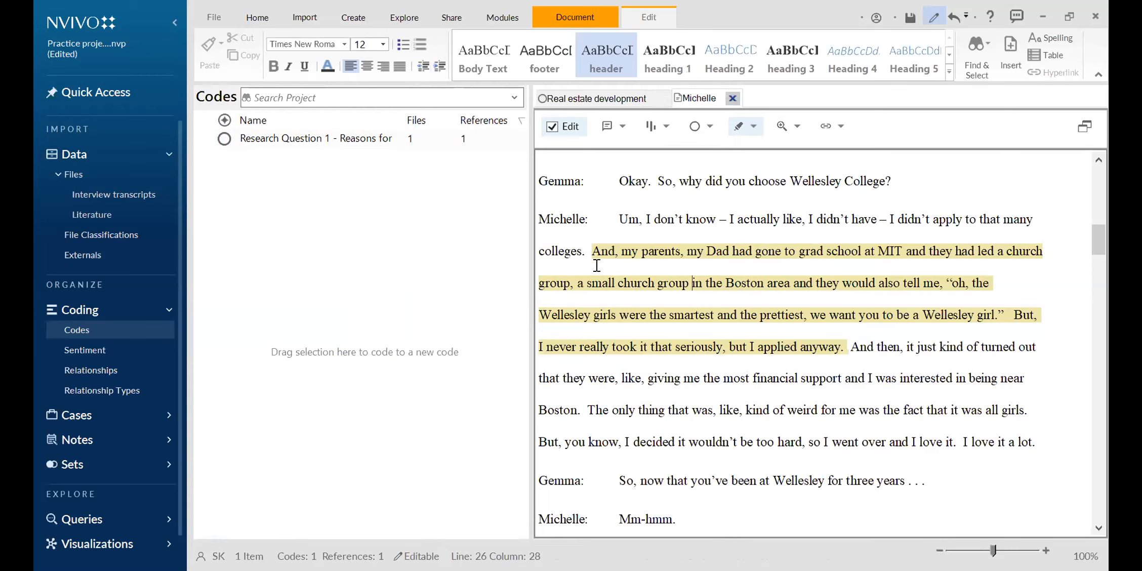
{"action": "left_click_drag", "start_coordinate": [592, 252], "coordinate": [820, 358]}
{"action": "right_click", "coordinate": [643, 282]}
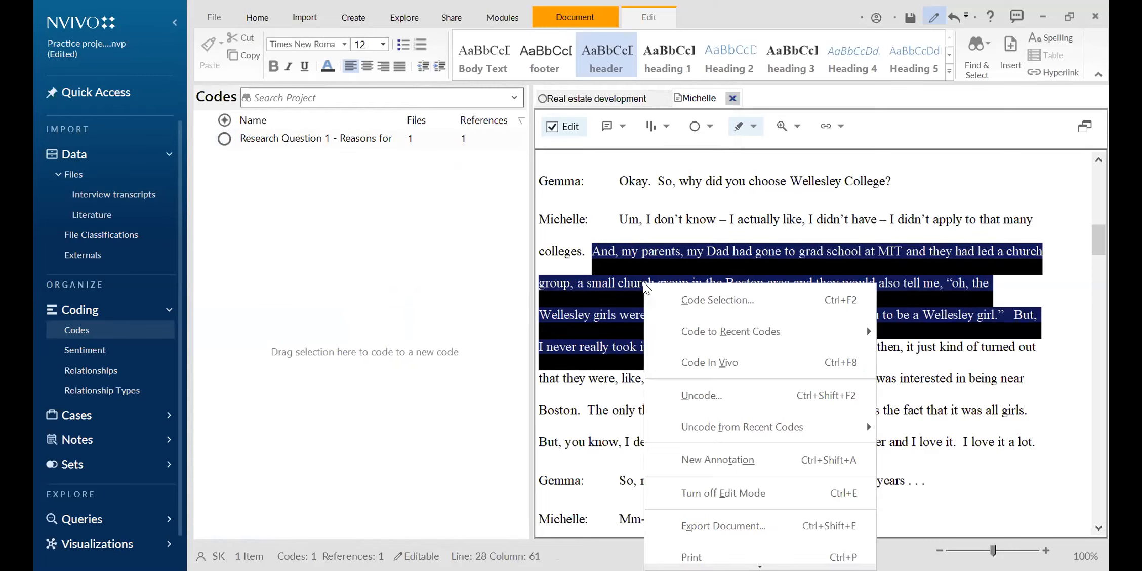
{"action": "left_click", "coordinate": [700, 391]}
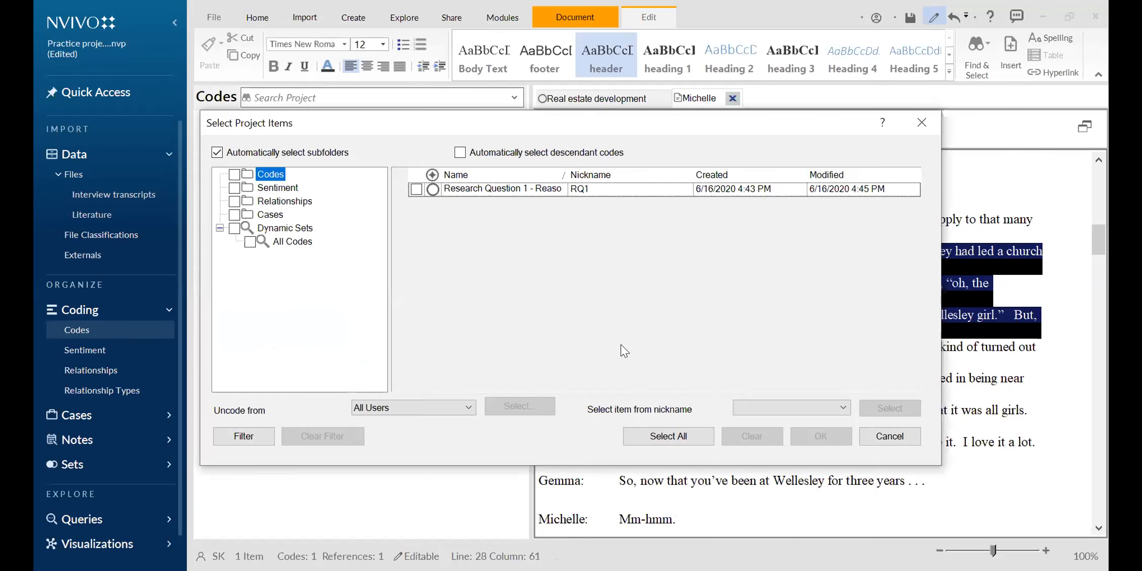
{"action": "left_click", "coordinate": [878, 438]}
{"action": "right_click", "coordinate": [698, 323]}
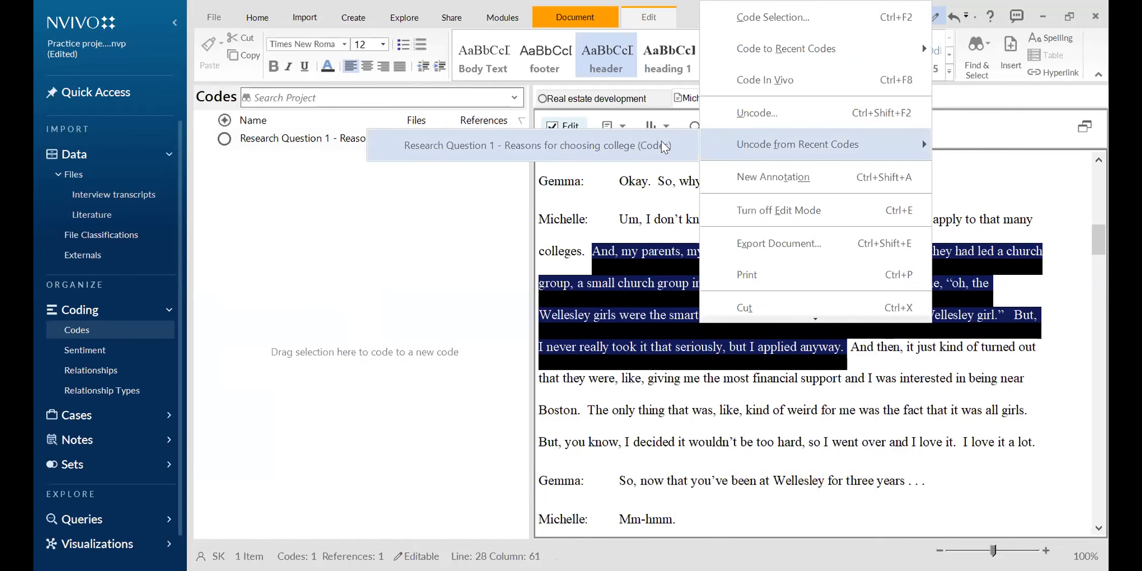
{"action": "left_click", "coordinate": [654, 142]}
{"action": "left_click", "coordinate": [652, 262]}
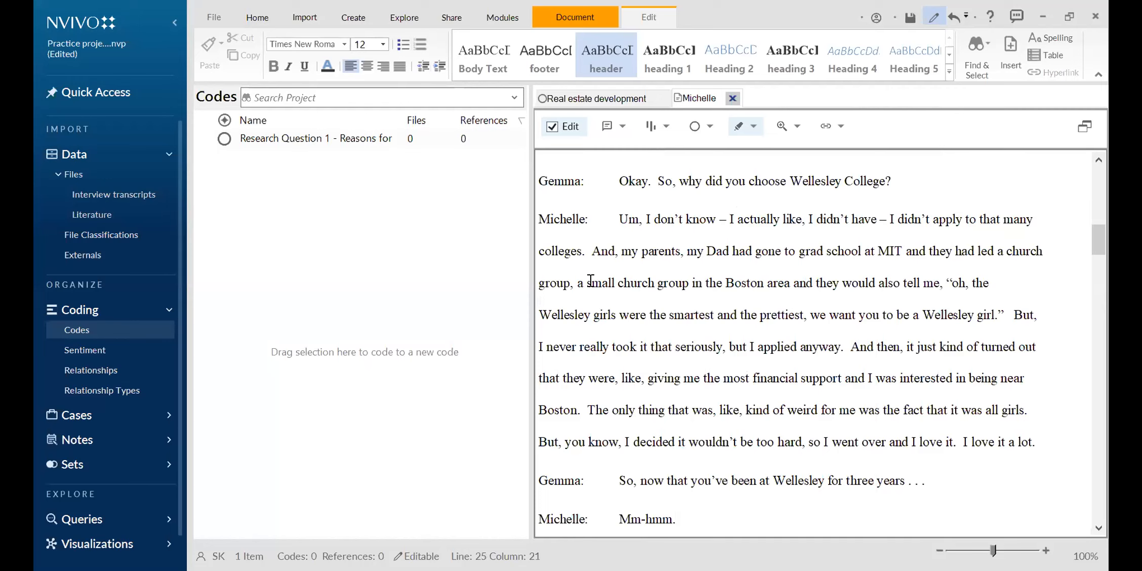
- Start coding the same passage, from "And, my parents" to "I applied anyway.", and create a child code named Parents' influence under Research Question 1
{"action": "left_click_drag", "start_coordinate": [591, 260], "coordinate": [782, 316]}
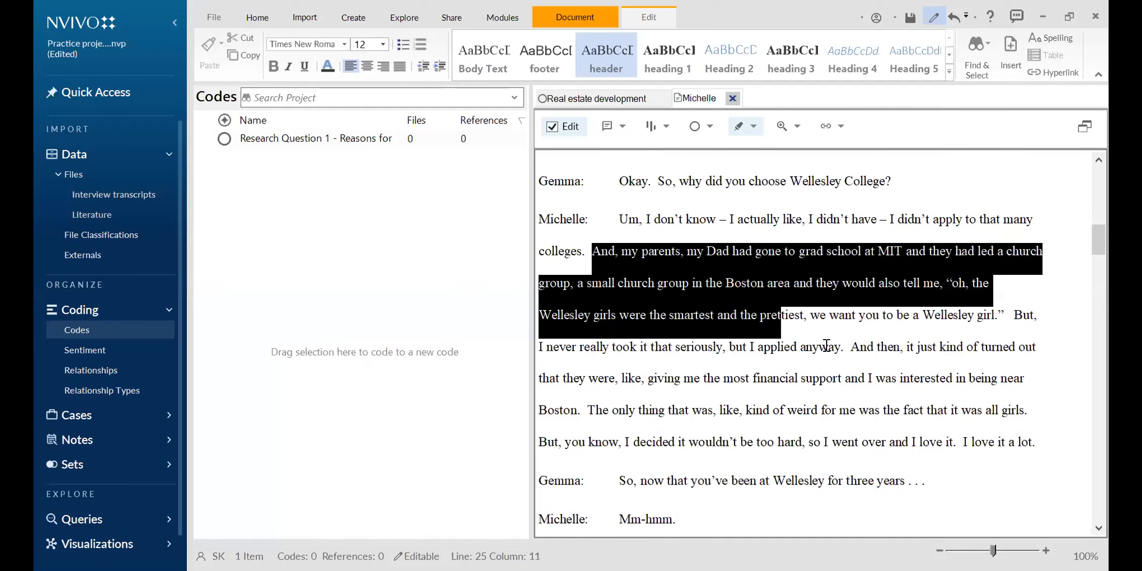
{"action": "right_click", "coordinate": [594, 284]}
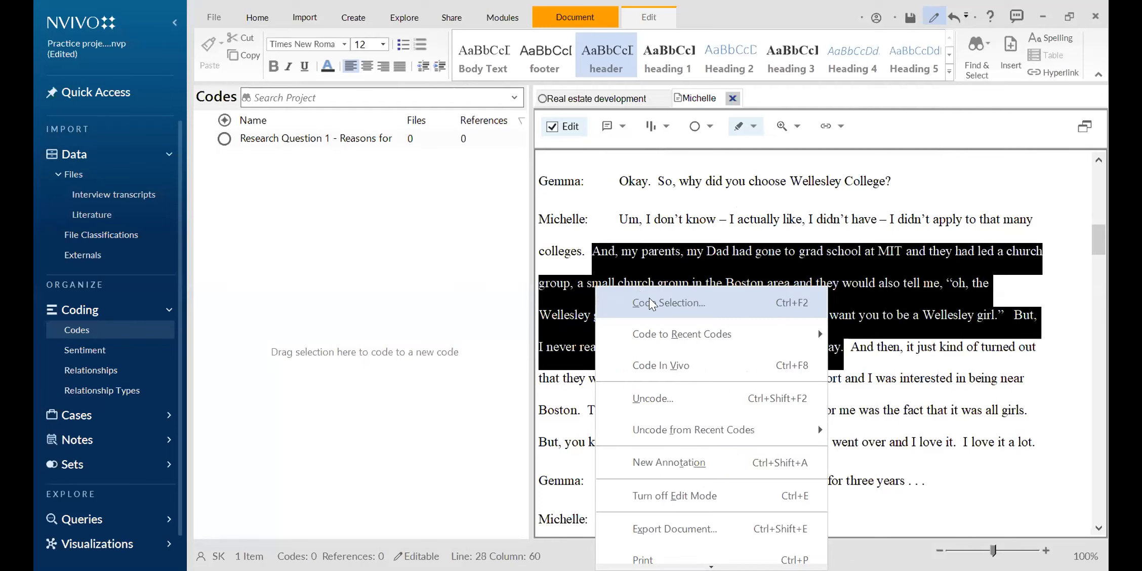
{"action": "left_click", "coordinate": [656, 302]}
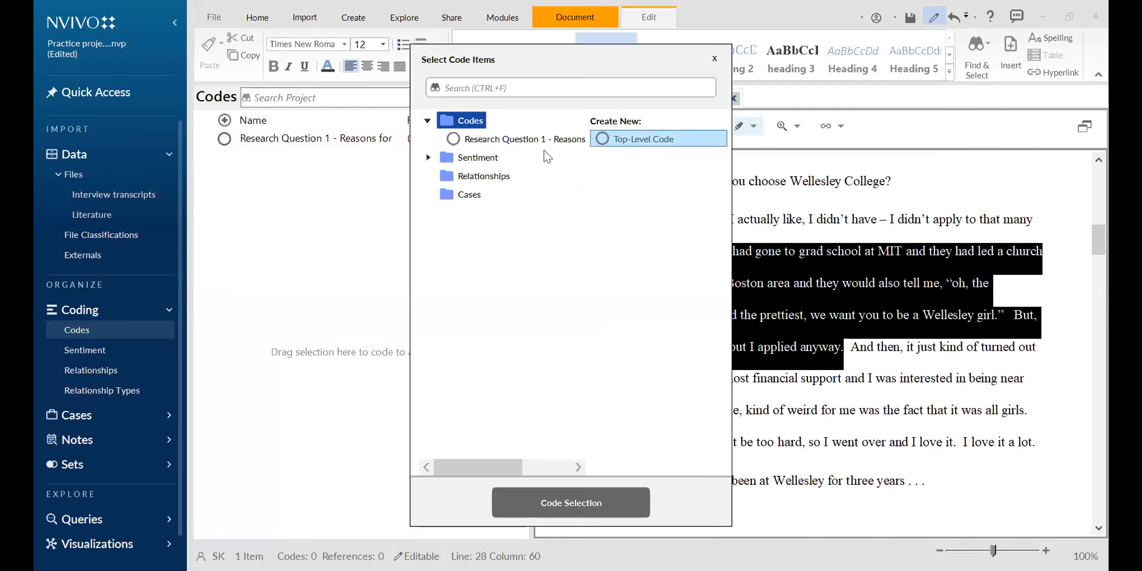
{"action": "left_click", "coordinate": [503, 141]}
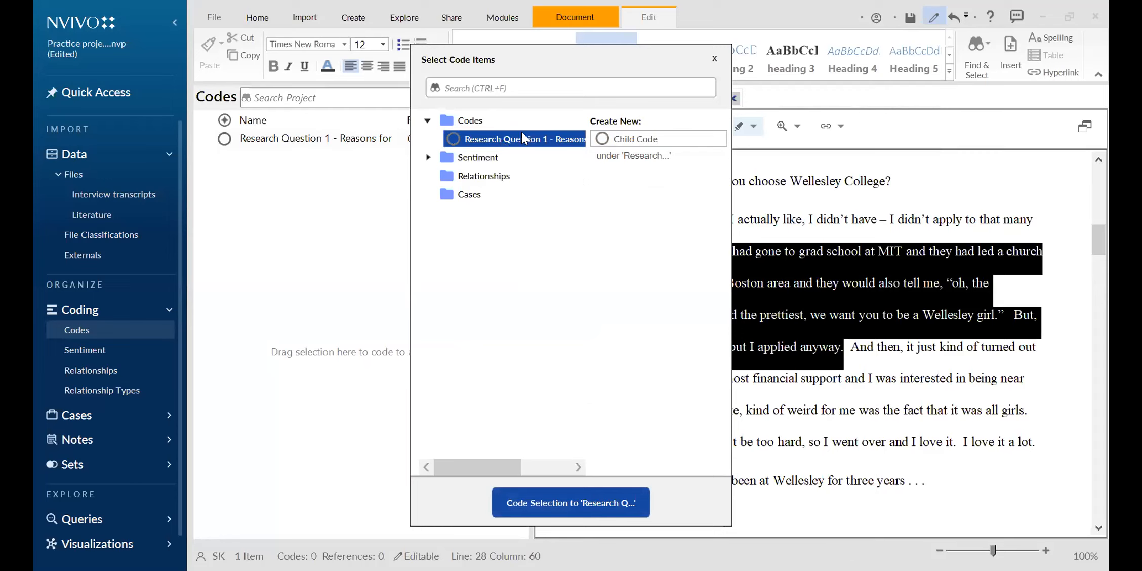
{"action": "right_click", "coordinate": [521, 132]}
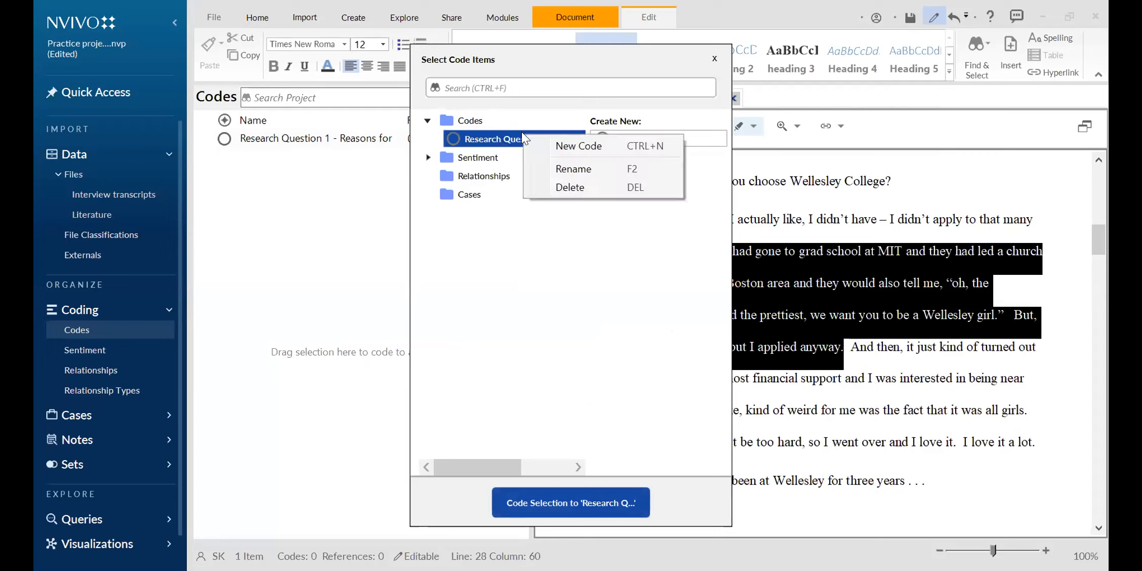
{"action": "left_click", "coordinate": [474, 142]}
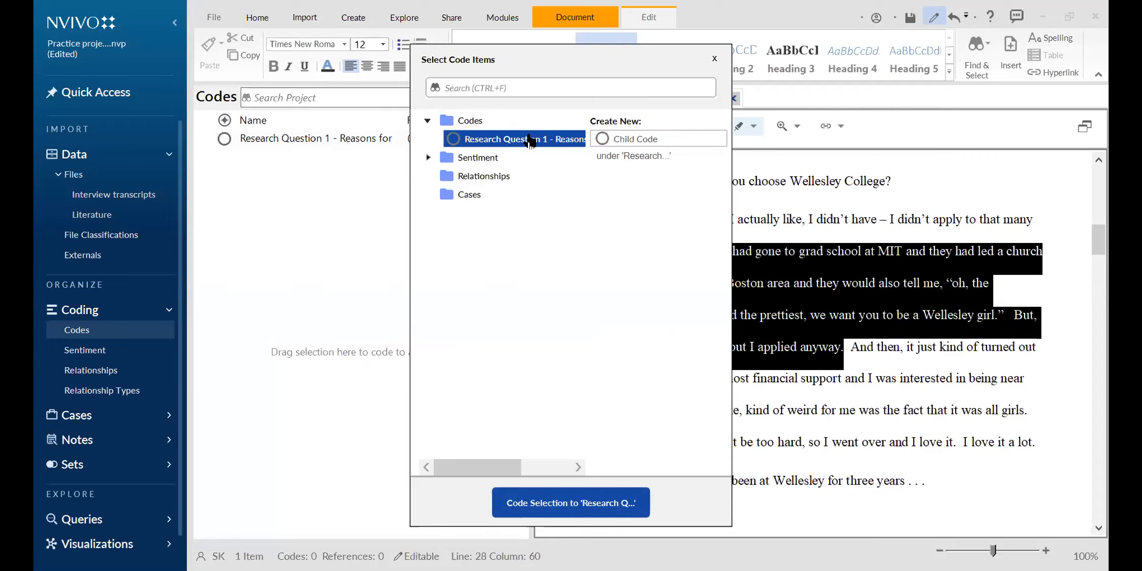
{"action": "right_click", "coordinate": [530, 141]}
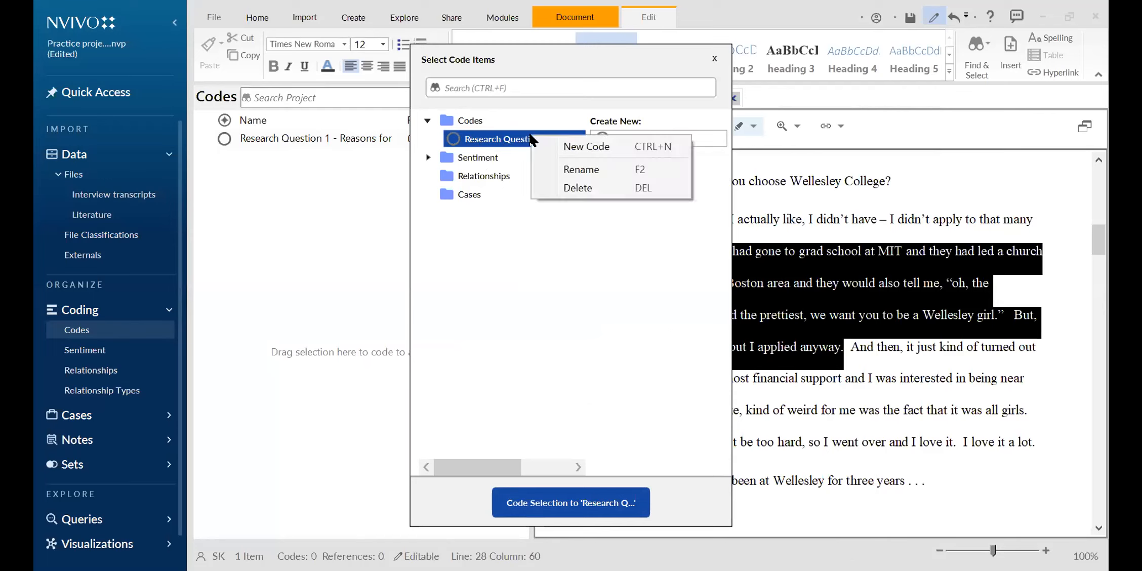
{"action": "left_click", "coordinate": [576, 146]}
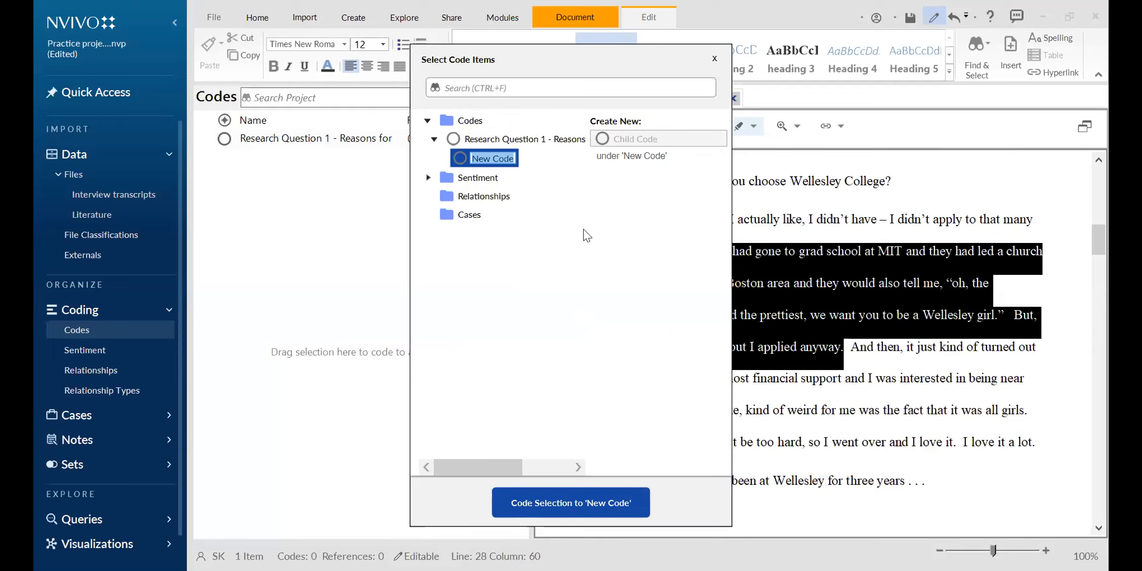
{"action": "type", "text": "Parents'"}
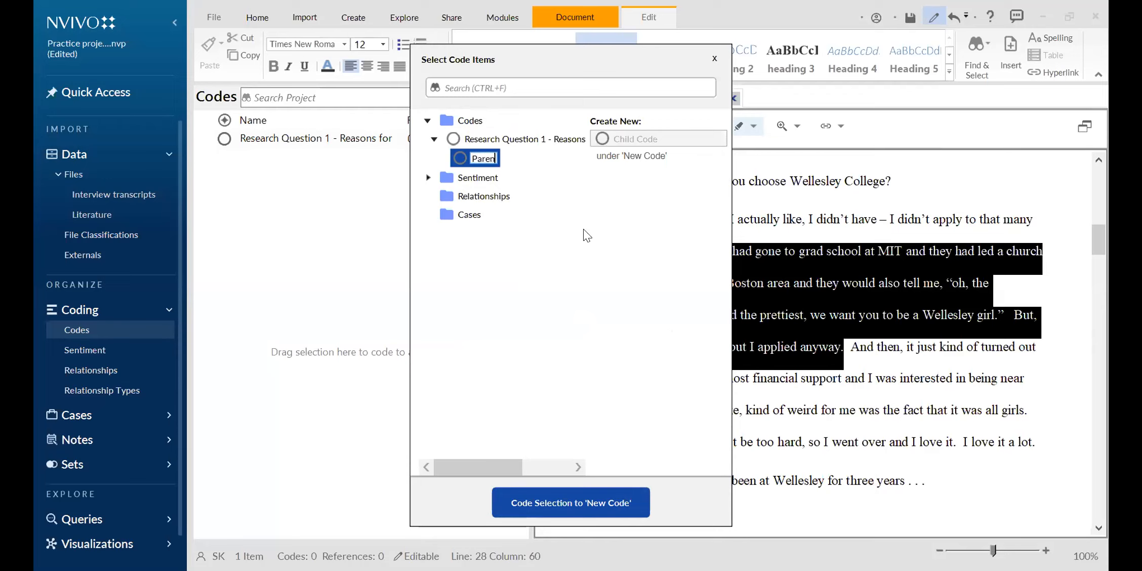
{"action": "type", "text": "ence"}
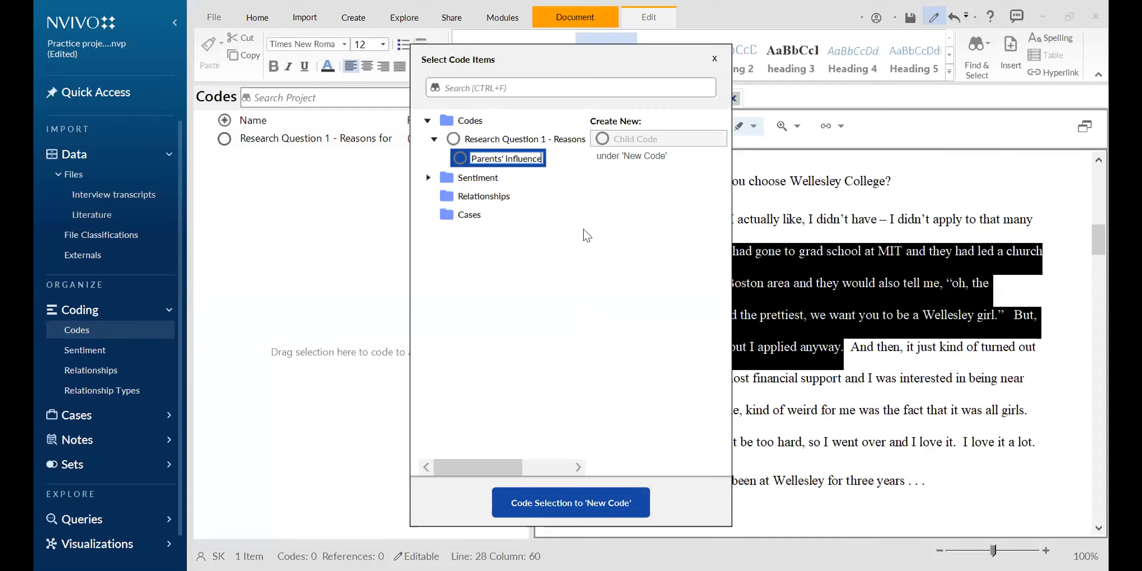
{"action": "key", "text": "Return"}
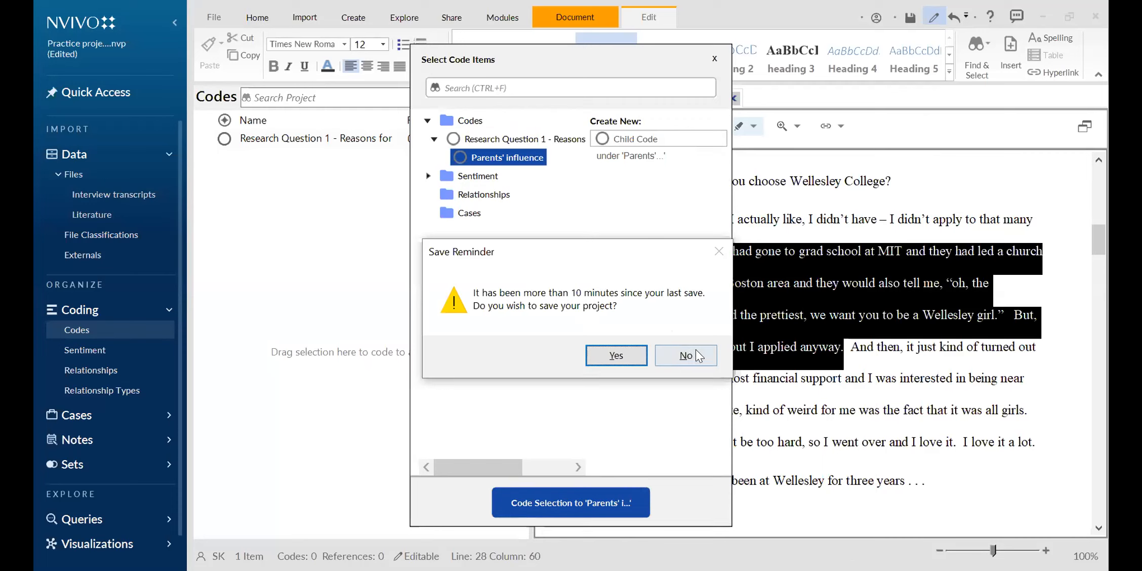
- Save the project and code the selected passage to Parents' influence, then expand Research Question 1 in the code list
{"action": "left_click", "coordinate": [616, 355]}
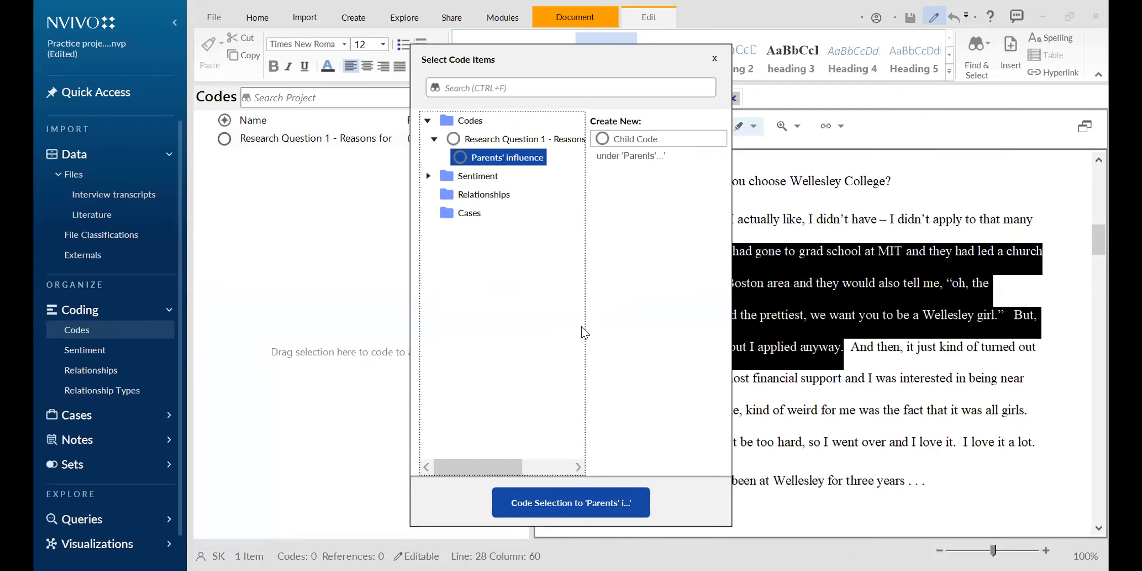
{"action": "left_click", "coordinate": [572, 509]}
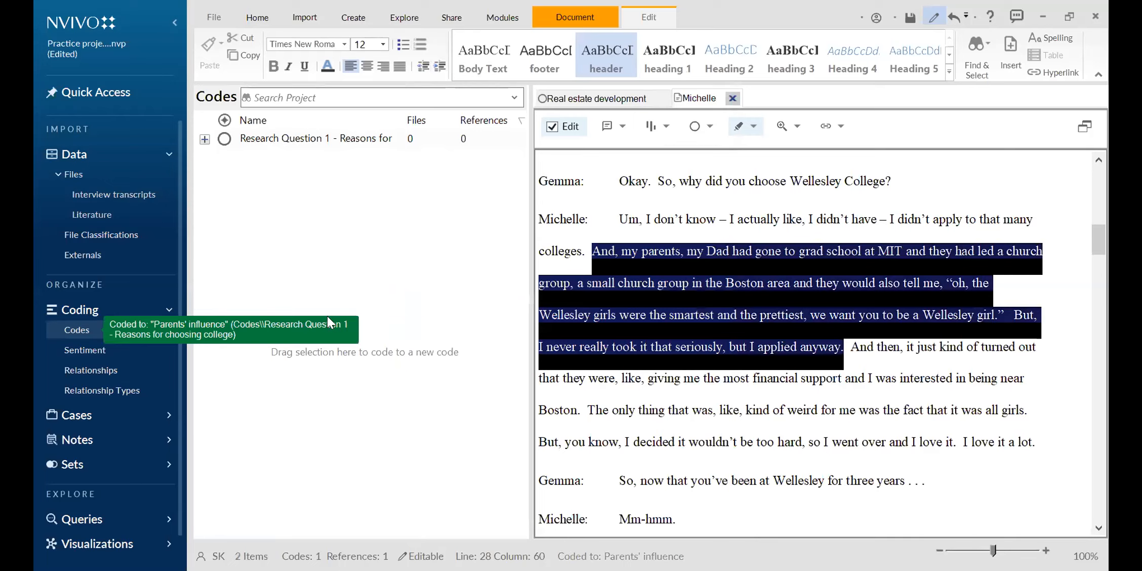
{"action": "left_click", "coordinate": [205, 139]}
{"action": "left_click", "coordinate": [300, 170]}
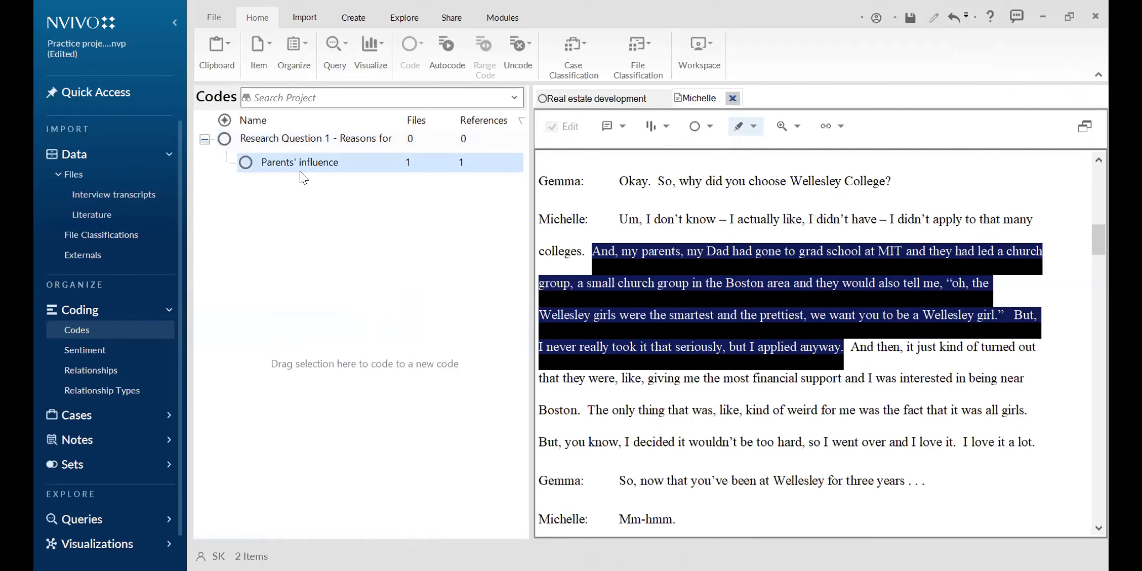
- Check the highlighted passage in the transcript, then view the Parents' influence references and follow the source link back to the transcript
{"action": "left_click", "coordinate": [617, 283]}
{"action": "left_click_drag", "start_coordinate": [591, 251], "coordinate": [847, 347]}
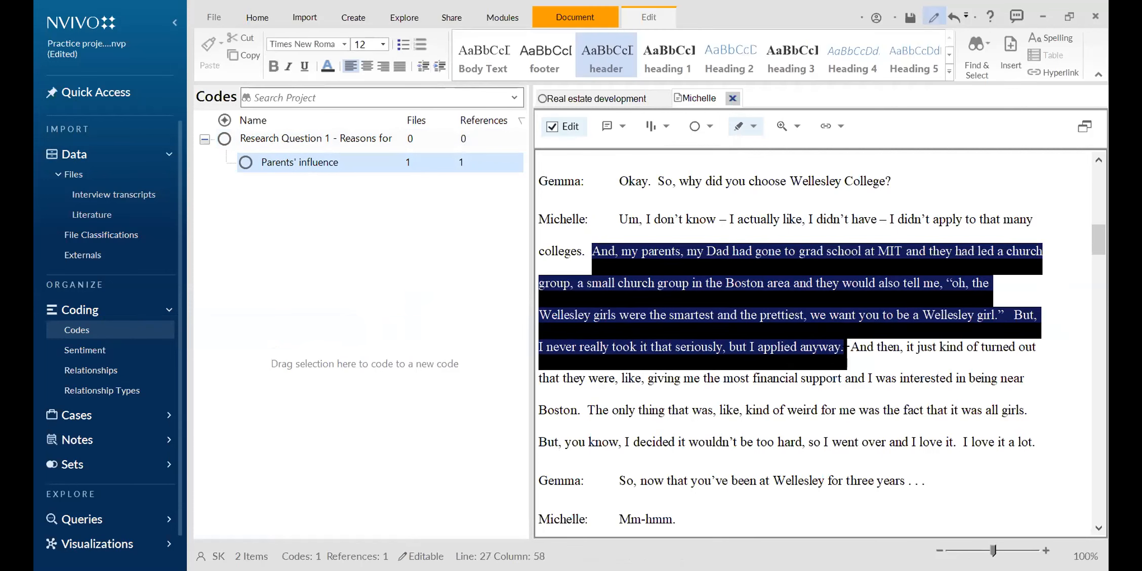
{"action": "left_click", "coordinate": [863, 374]}
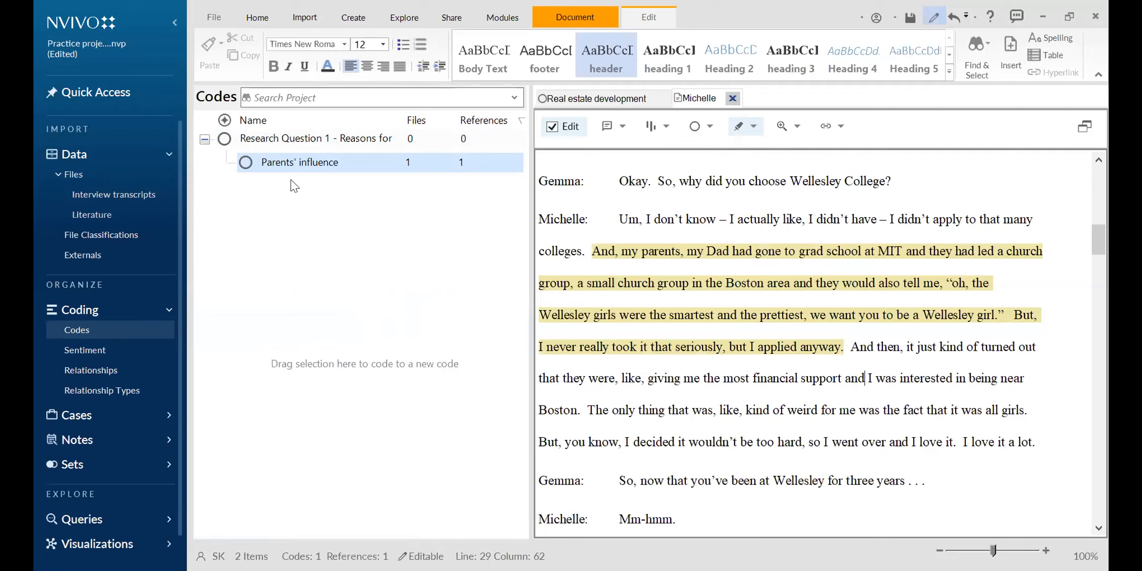
{"action": "left_click", "coordinate": [286, 164]}
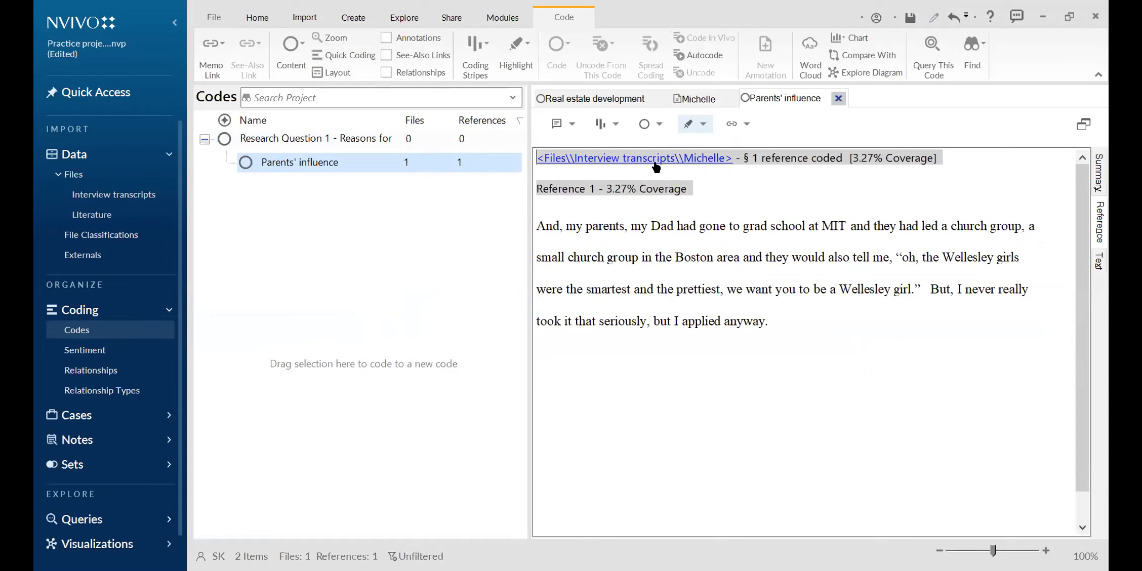
{"action": "left_click", "coordinate": [634, 160]}
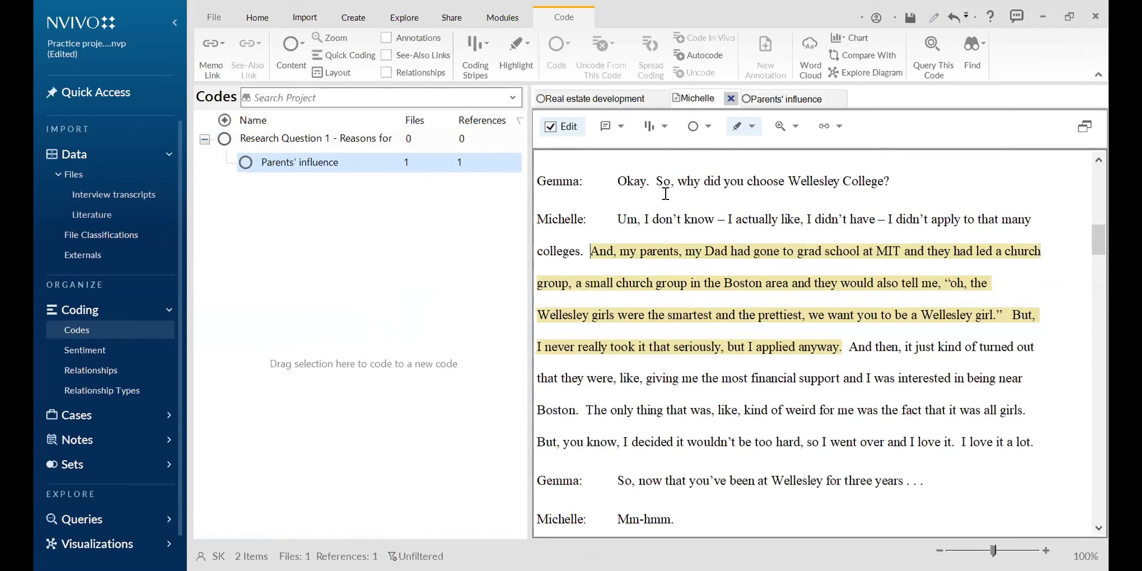
{"action": "left_click", "coordinate": [786, 100]}
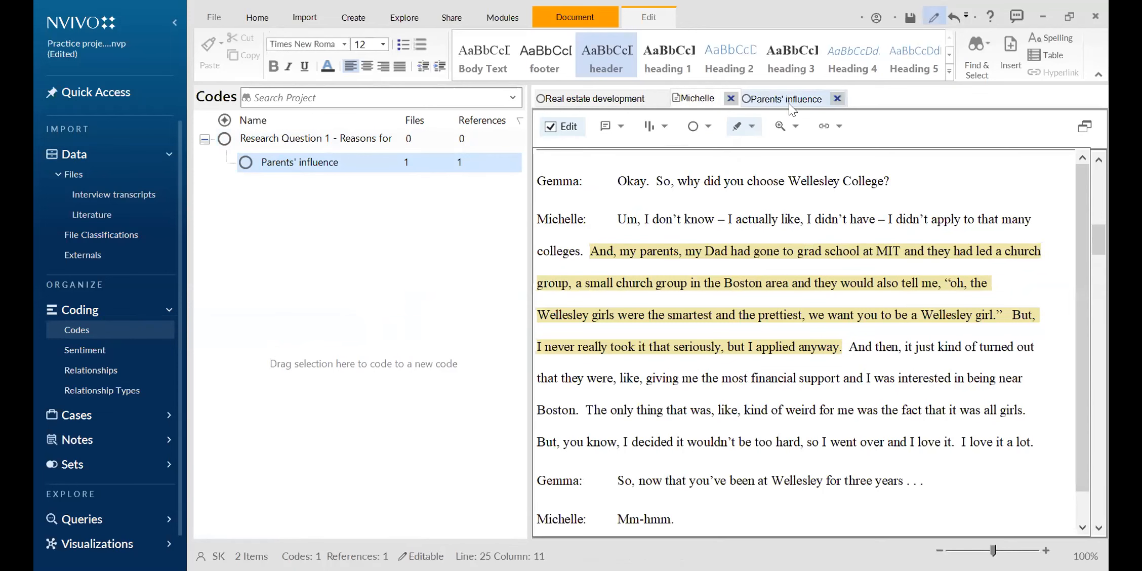
{"action": "left_click", "coordinate": [667, 160]}
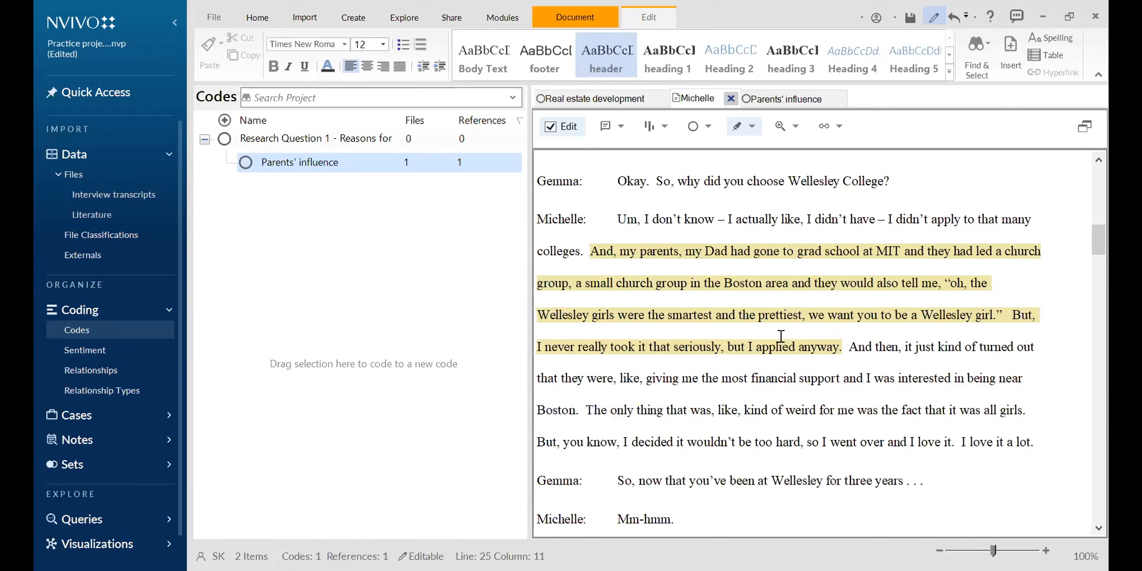
- Select the passage from "And then, it just kind of turned out" to "the most financial support" in the transcript and start coding it
{"action": "scroll", "coordinate": [782, 334], "scroll_direction": "down", "scroll_amount": 1}
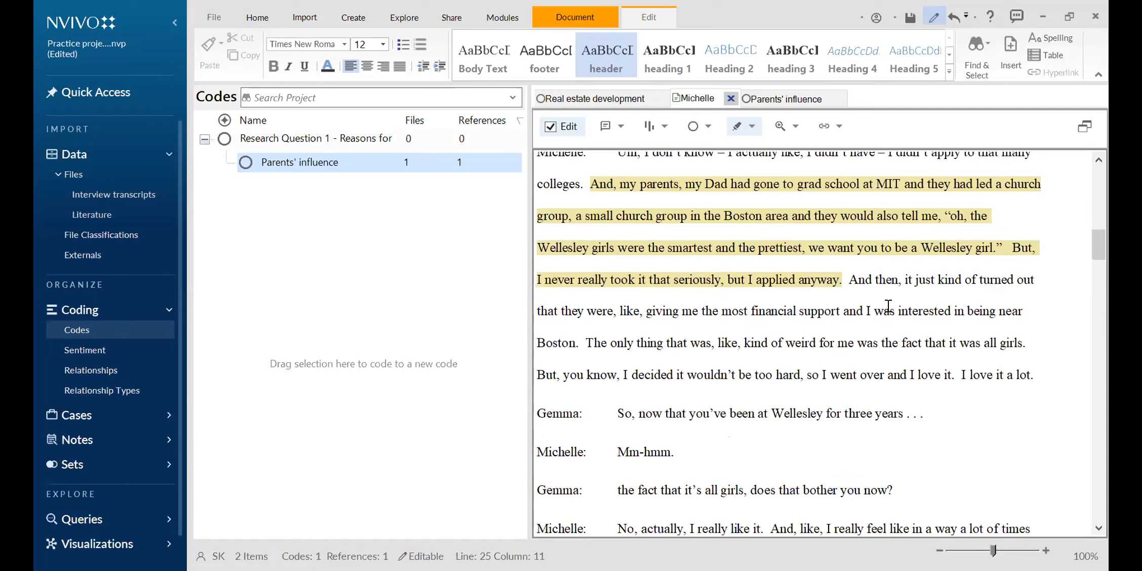
{"action": "left_click_drag", "start_coordinate": [850, 280], "coordinate": [732, 311]}
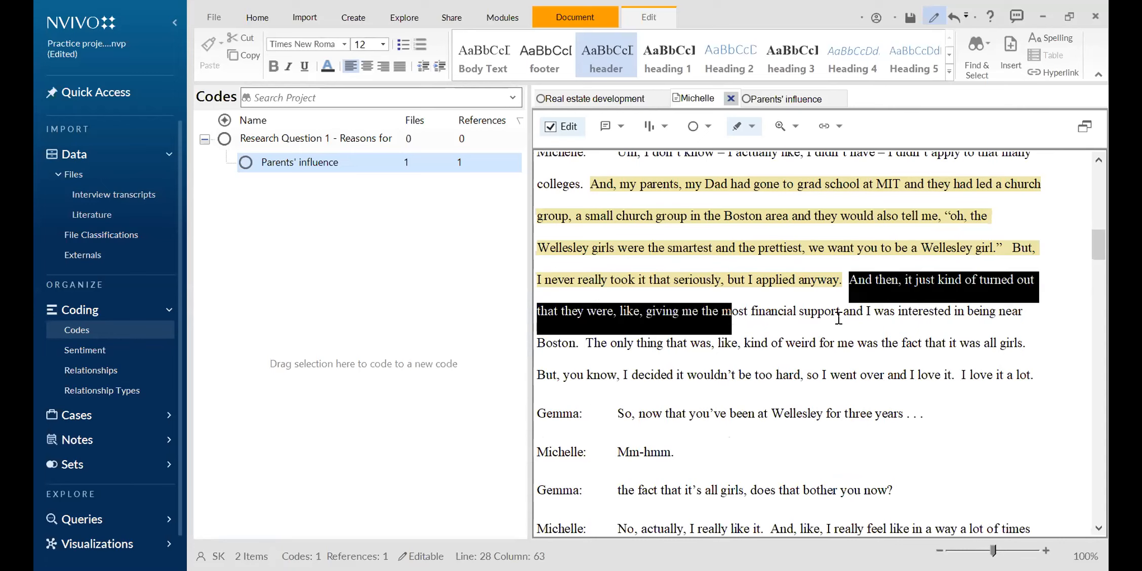
{"action": "left_click_drag", "start_coordinate": [838, 318], "coordinate": [839, 318]}
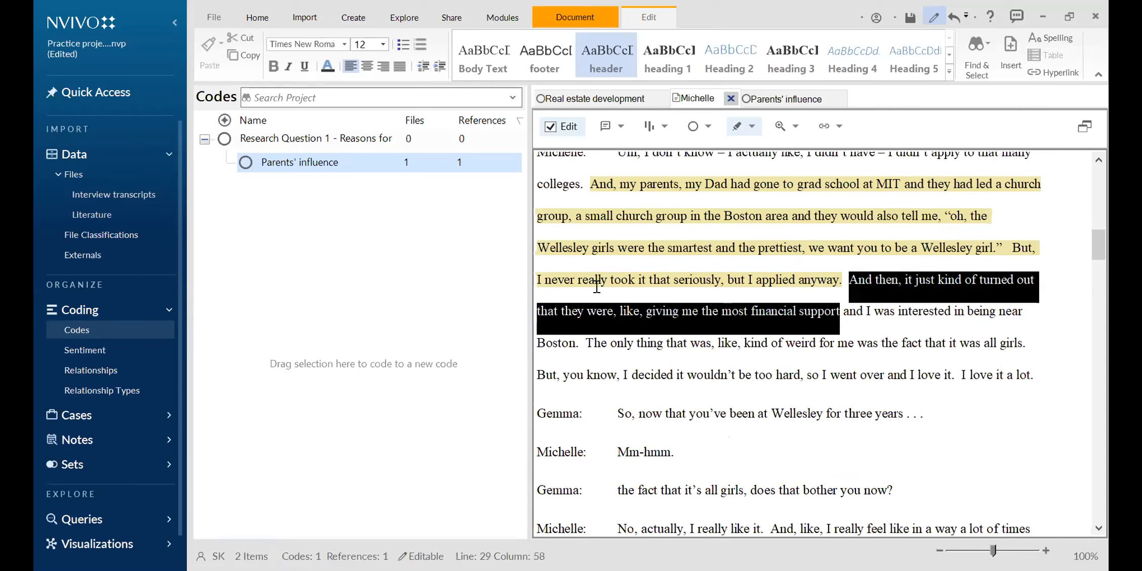
{"action": "right_click", "coordinate": [673, 309]}
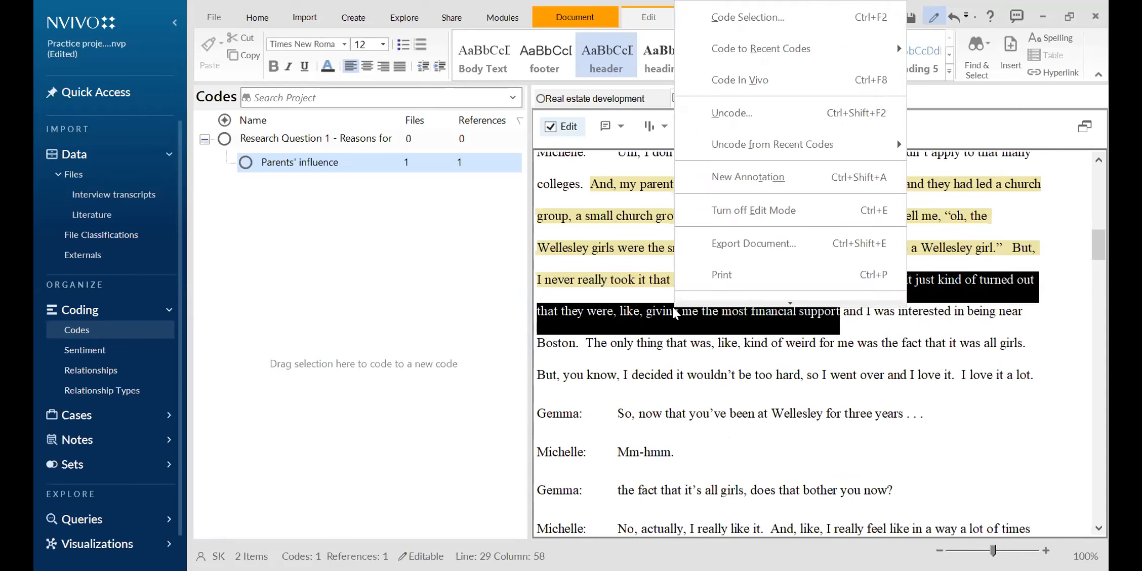
{"action": "left_click", "coordinate": [733, 18]}
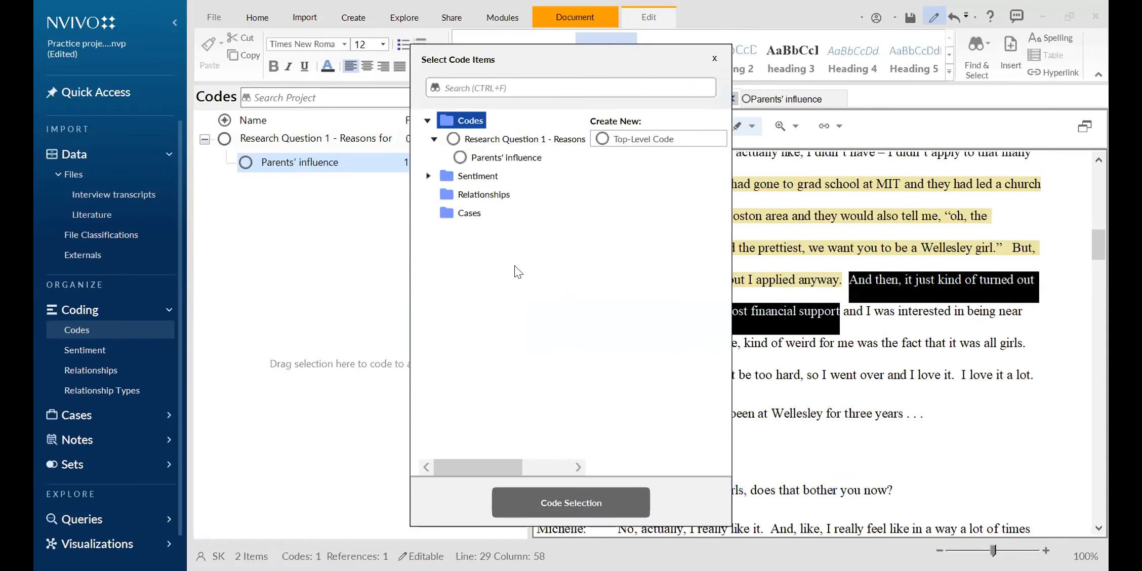
- Create a child code named Financial aid under Research Question 1 and code the selected passage to it
{"action": "left_click", "coordinate": [502, 141]}
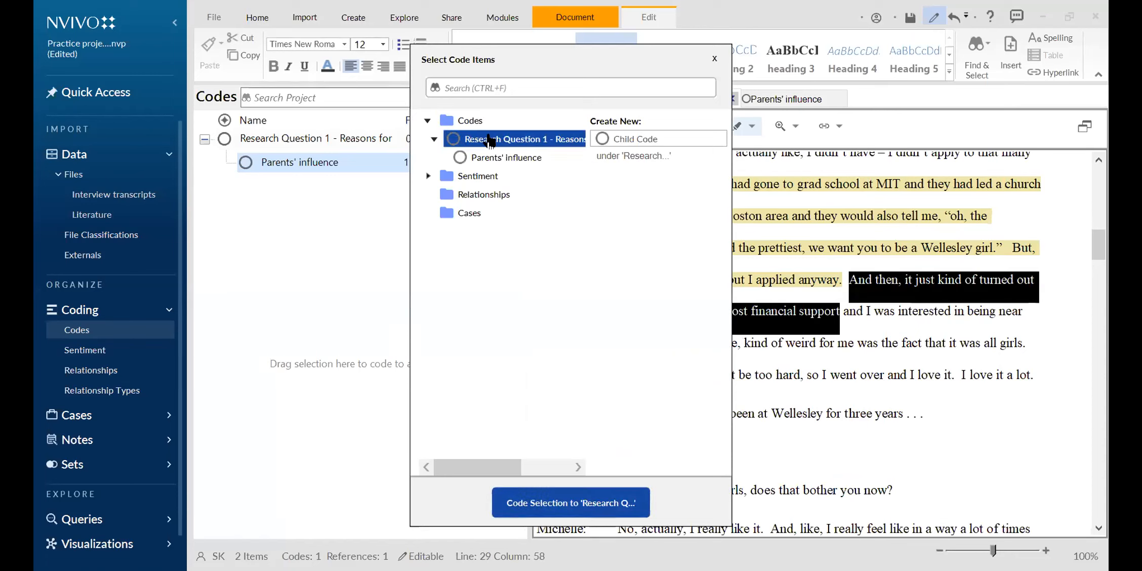
{"action": "right_click", "coordinate": [506, 144]}
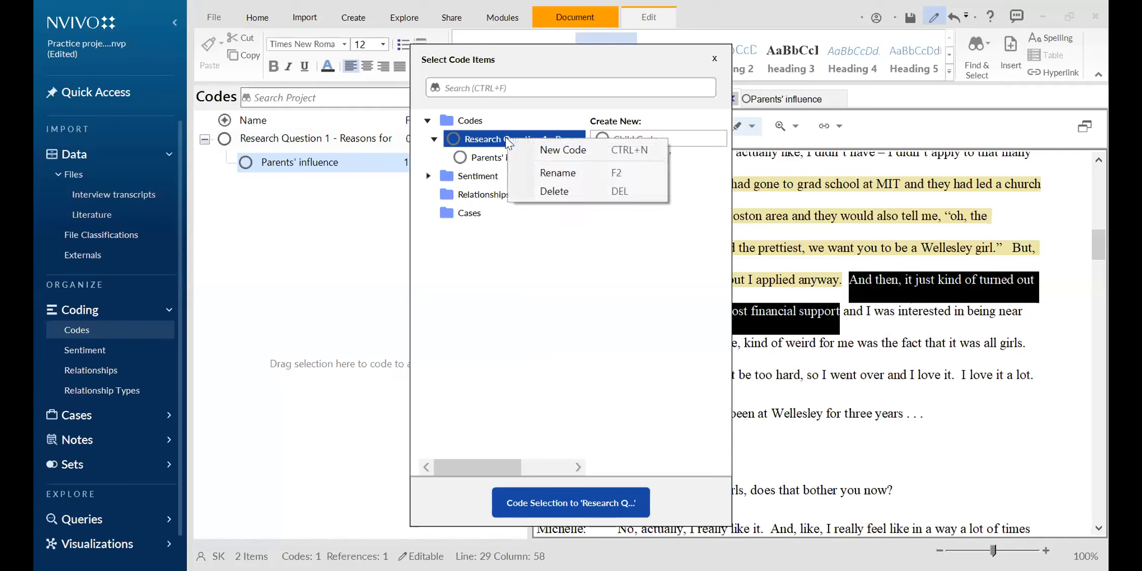
{"action": "left_click", "coordinate": [551, 149]}
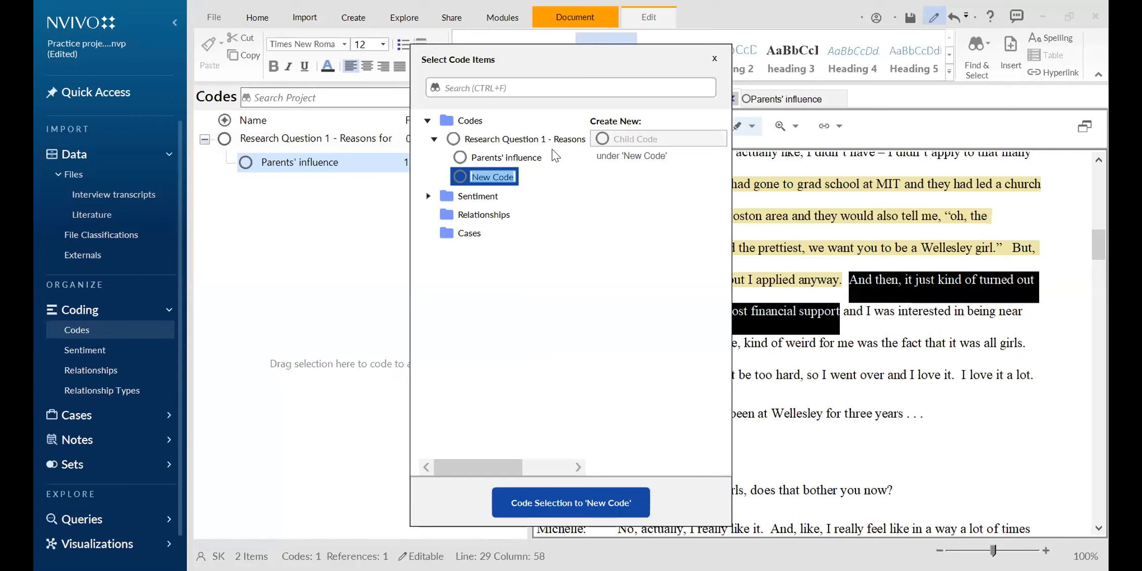
{"action": "type", "text": "Fian"}
{"action": "key", "text": "BackSpace"}
{"action": "key", "text": "BackSpace"}
{"action": "type", "text": "na"}
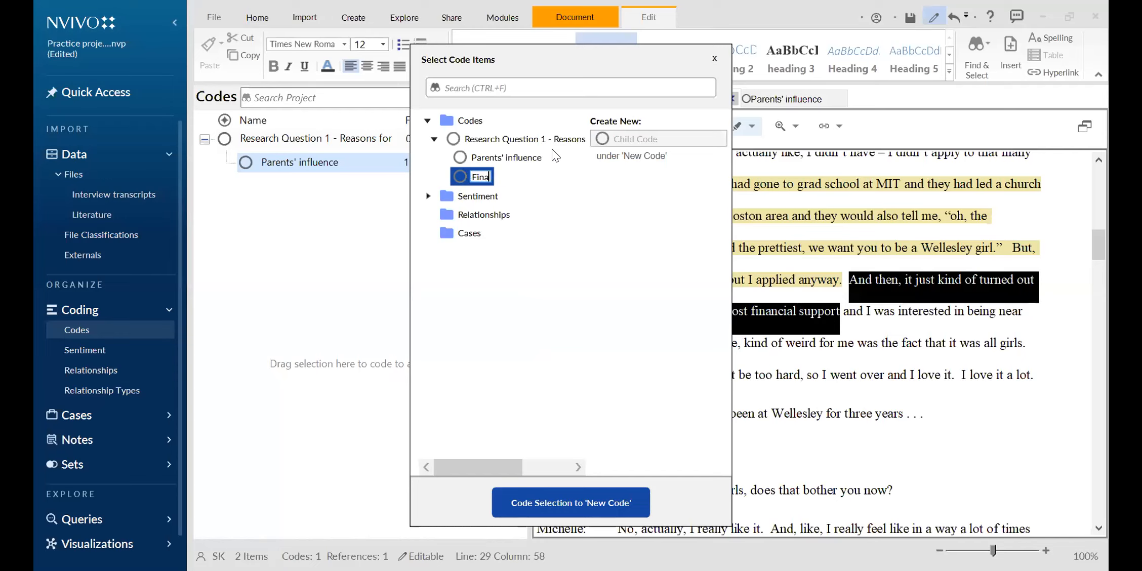
{"action": "type", "text": "ncial ais"}
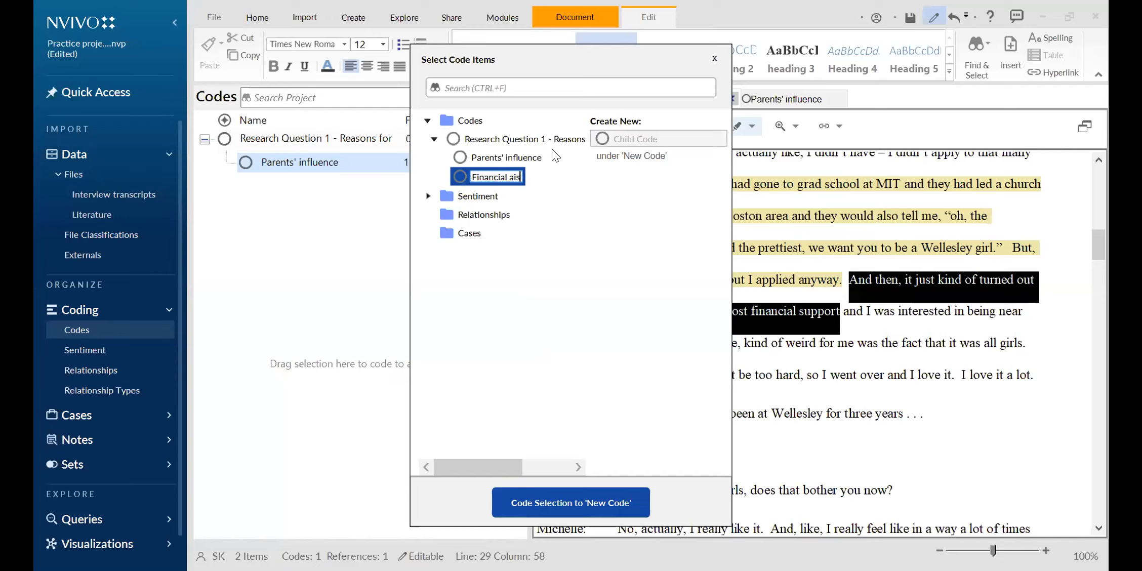
{"action": "key", "text": "BackSpace"}
{"action": "type", "text": "d"}
{"action": "key", "text": "Return"}
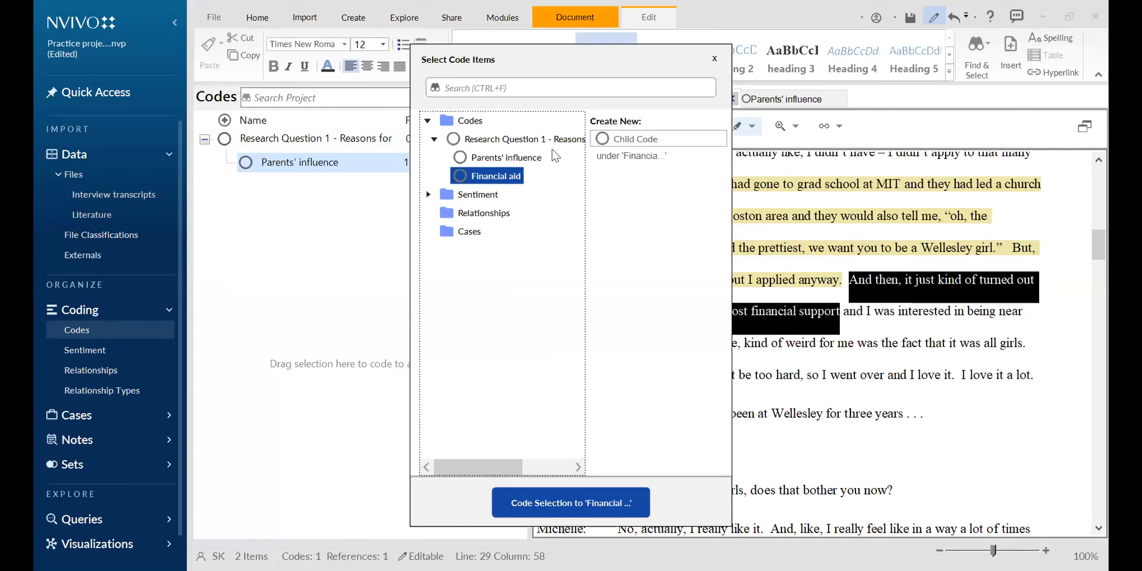
{"action": "left_click", "coordinate": [565, 509]}
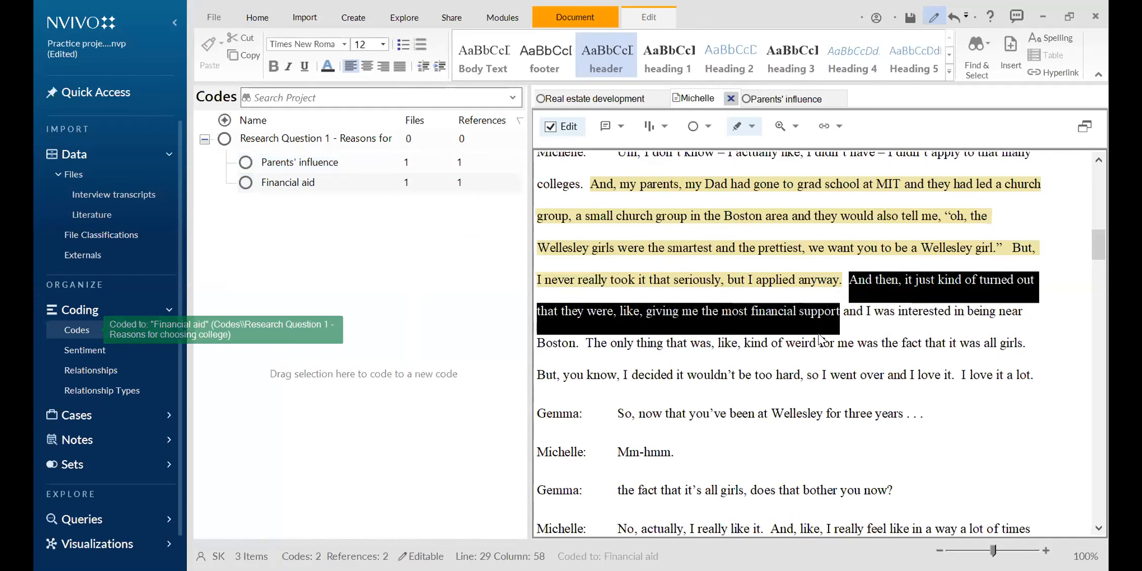
- Set the transcript's highlighting to All Coding
{"action": "left_click", "coordinate": [653, 270]}
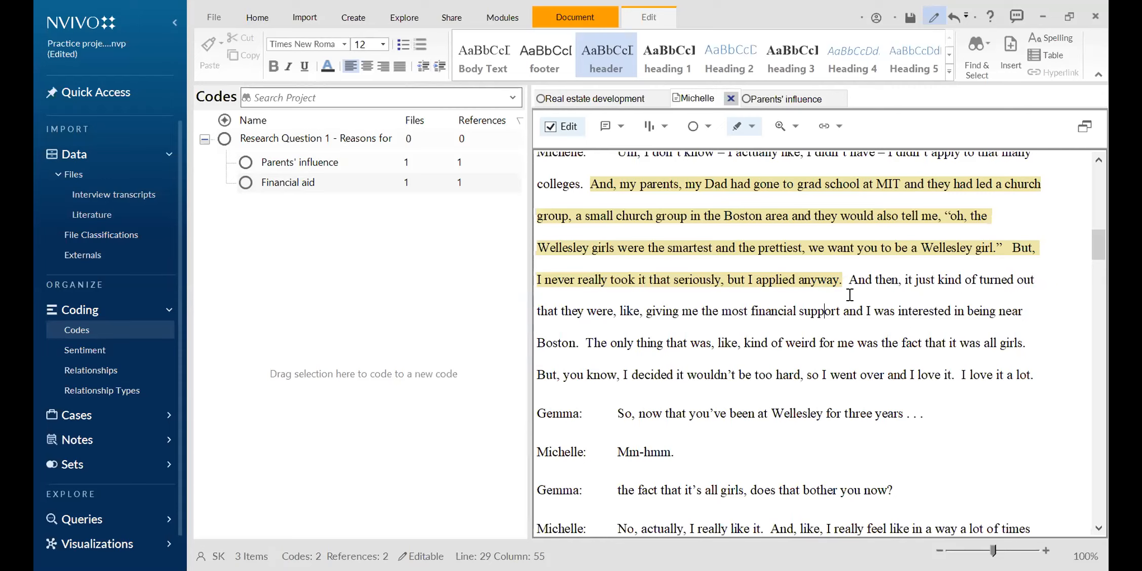
{"action": "left_click_drag", "start_coordinate": [848, 280], "coordinate": [833, 304]}
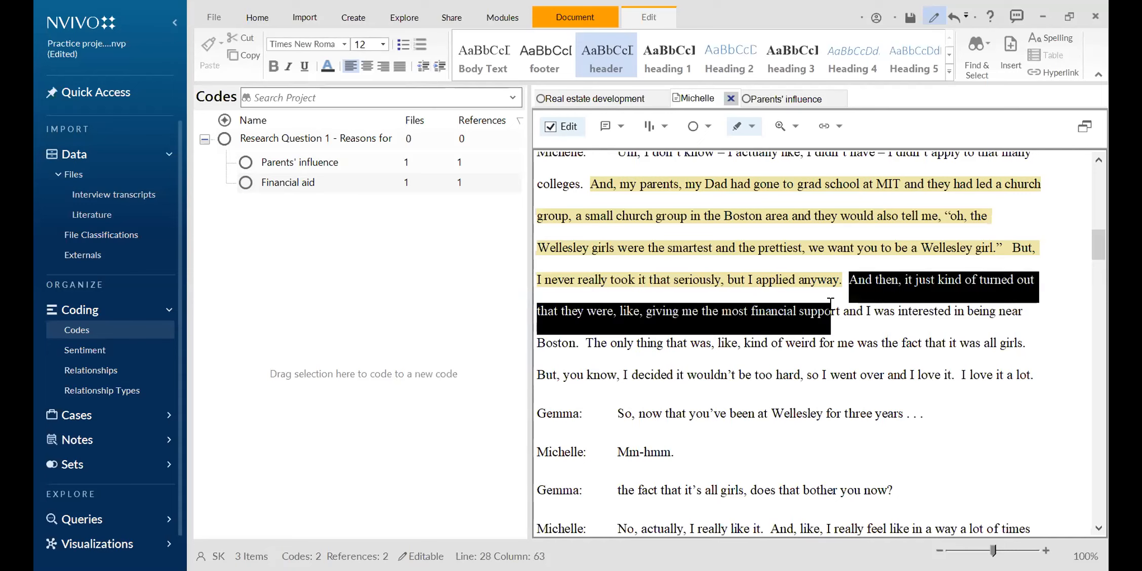
{"action": "left_click", "coordinate": [850, 319]}
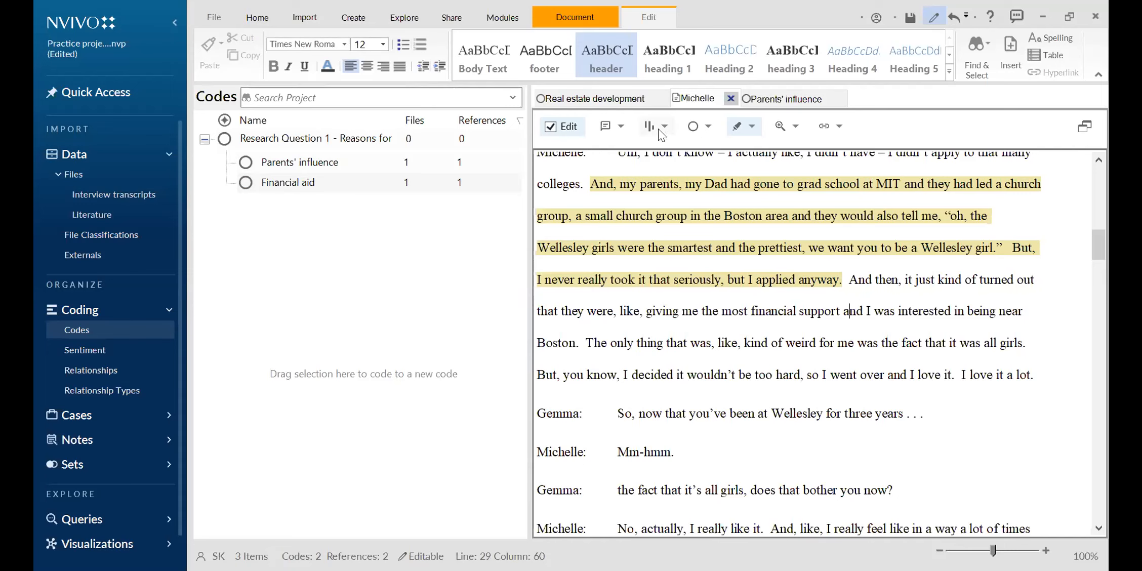
{"action": "left_click", "coordinate": [614, 129]}
{"action": "left_click", "coordinate": [747, 125]}
{"action": "left_click", "coordinate": [749, 126]}
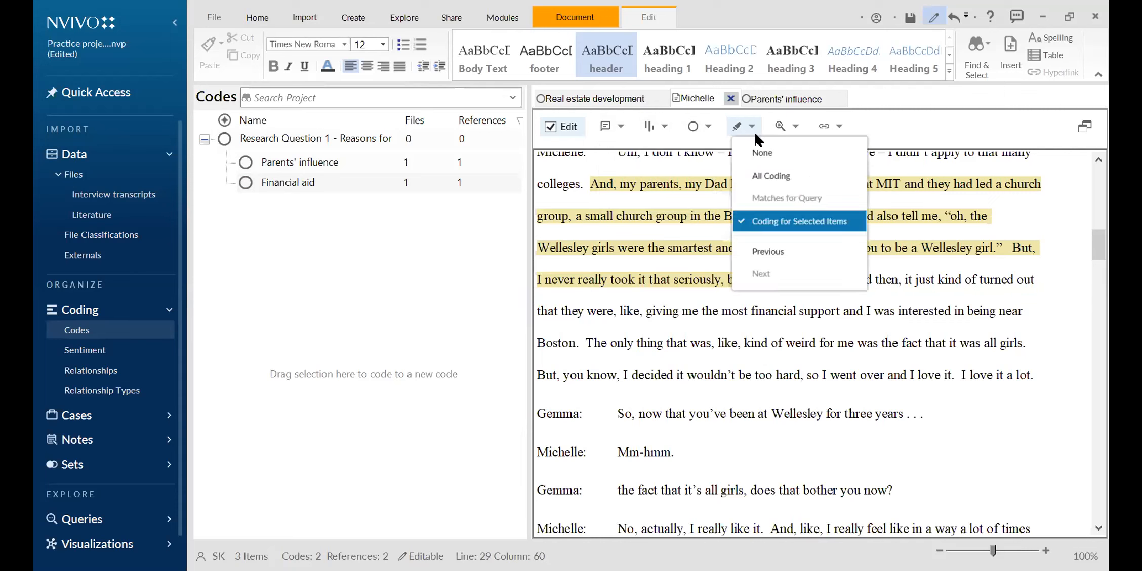
{"action": "left_click", "coordinate": [771, 173]}
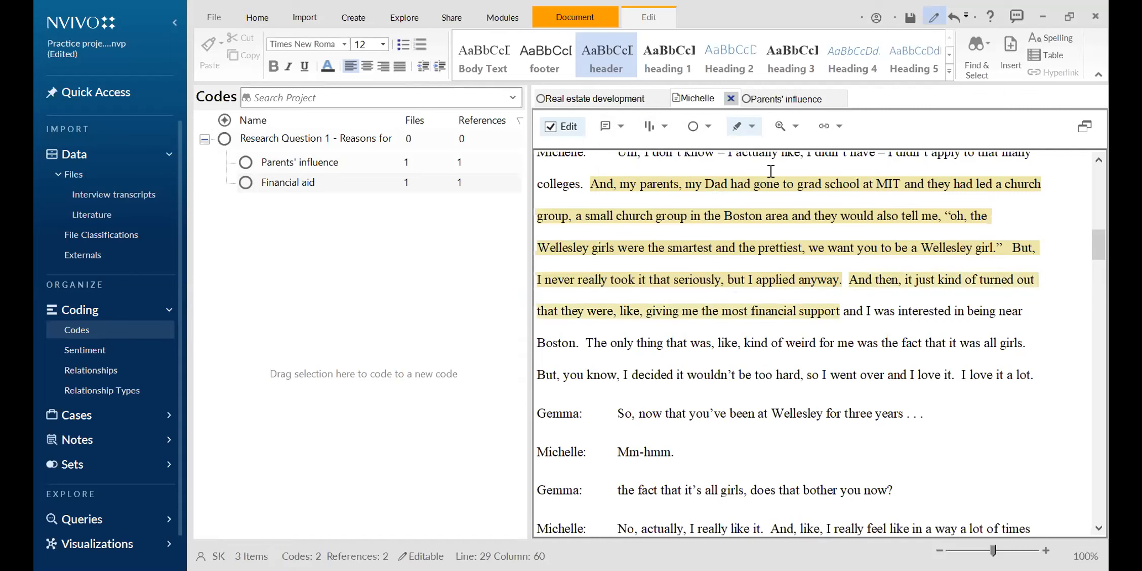
{"action": "left_click", "coordinate": [749, 123]}
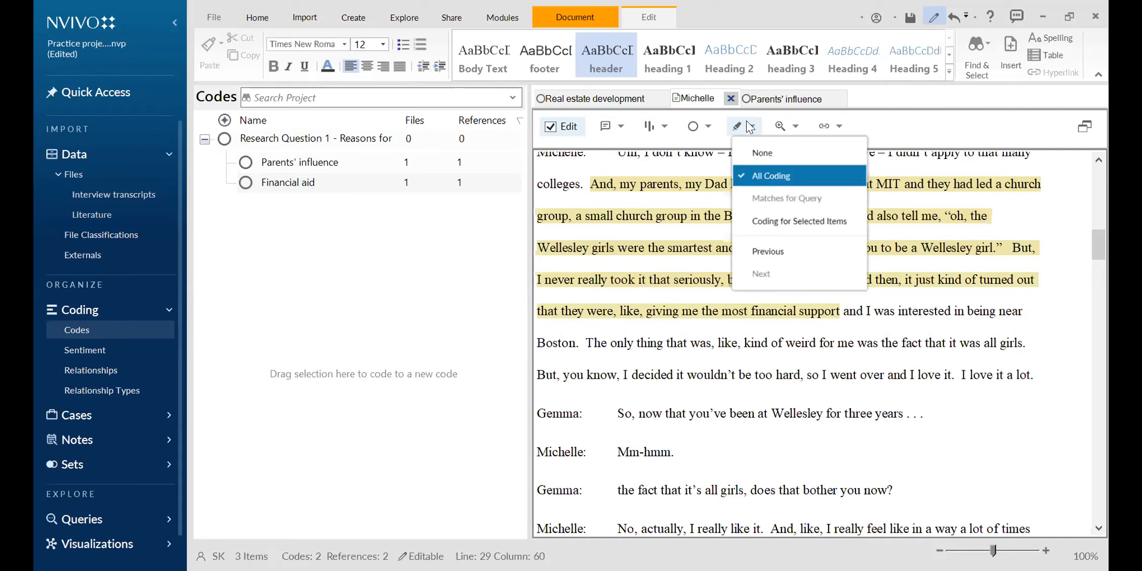
{"action": "left_click", "coordinate": [756, 172]}
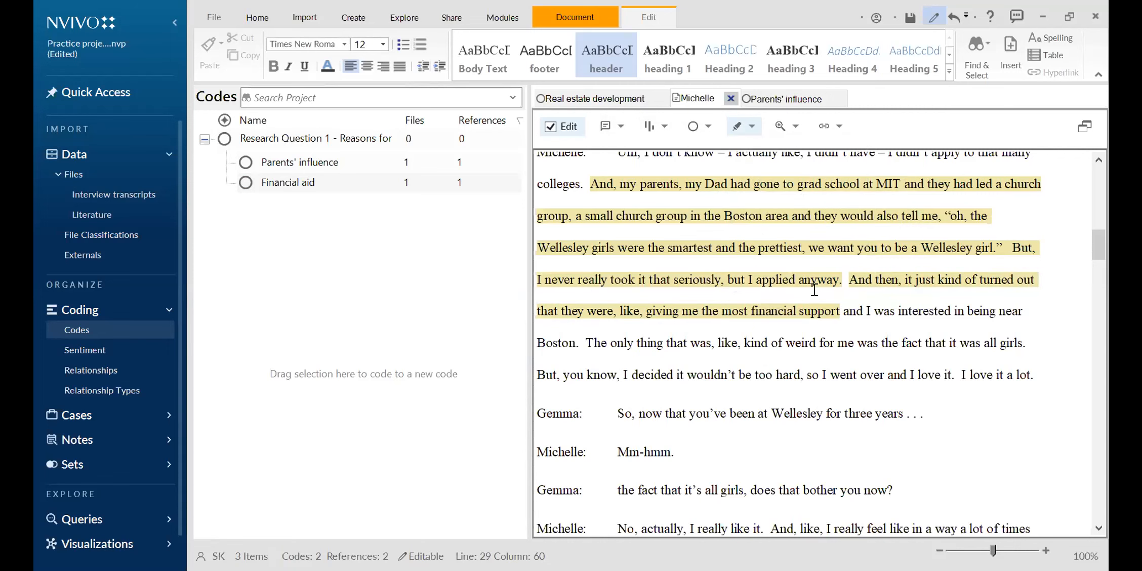
{"action": "left_click", "coordinate": [845, 282]}
{"action": "left_click_drag", "start_coordinate": [835, 302], "coordinate": [839, 315]}
{"action": "left_click", "coordinate": [839, 316]}
{"action": "left_click_drag", "start_coordinate": [849, 281], "coordinate": [844, 317]}
{"action": "left_click", "coordinate": [844, 319]}
- Code the passage "I was interested in being near Boston." to a new child code named Near Boston under Research Question 1
{"action": "left_click_drag", "start_coordinate": [865, 308], "coordinate": [583, 350]}
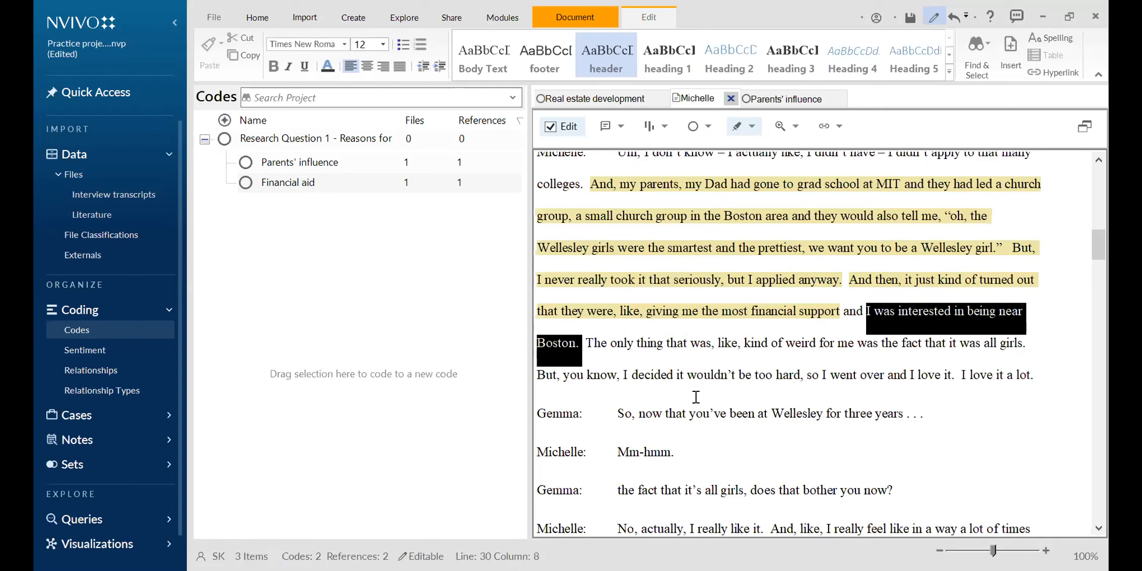
{"action": "right_click", "coordinate": [566, 353]}
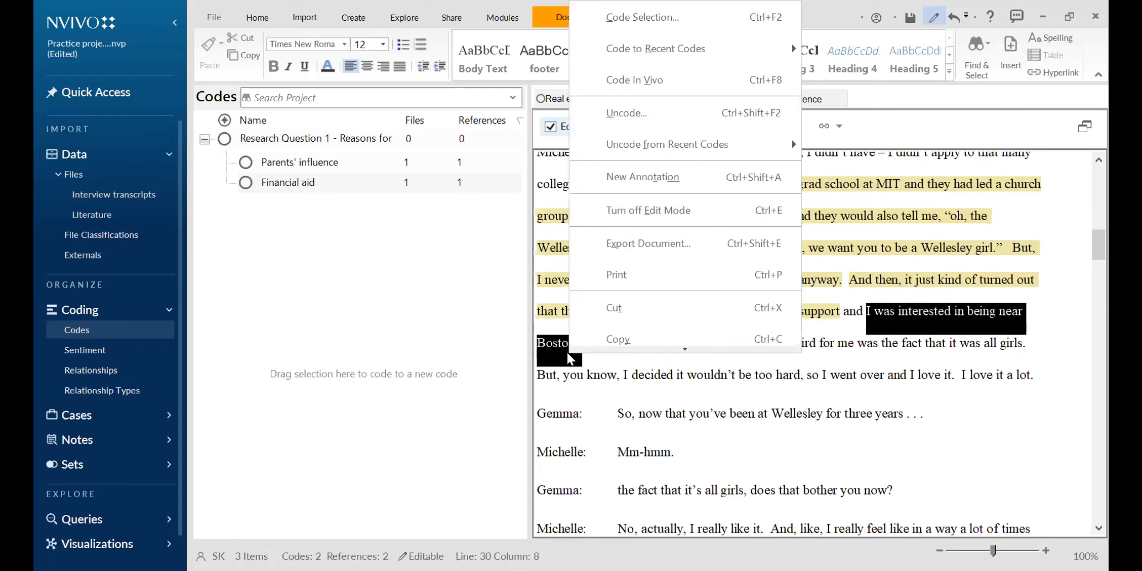
{"action": "left_click", "coordinate": [638, 23]}
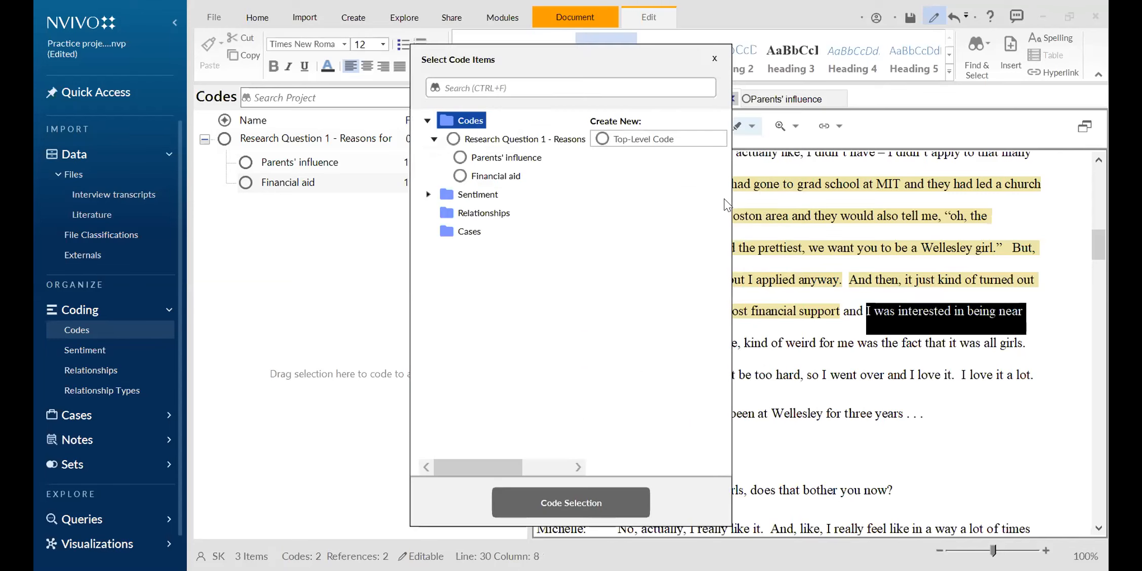
{"action": "left_click", "coordinate": [499, 140]}
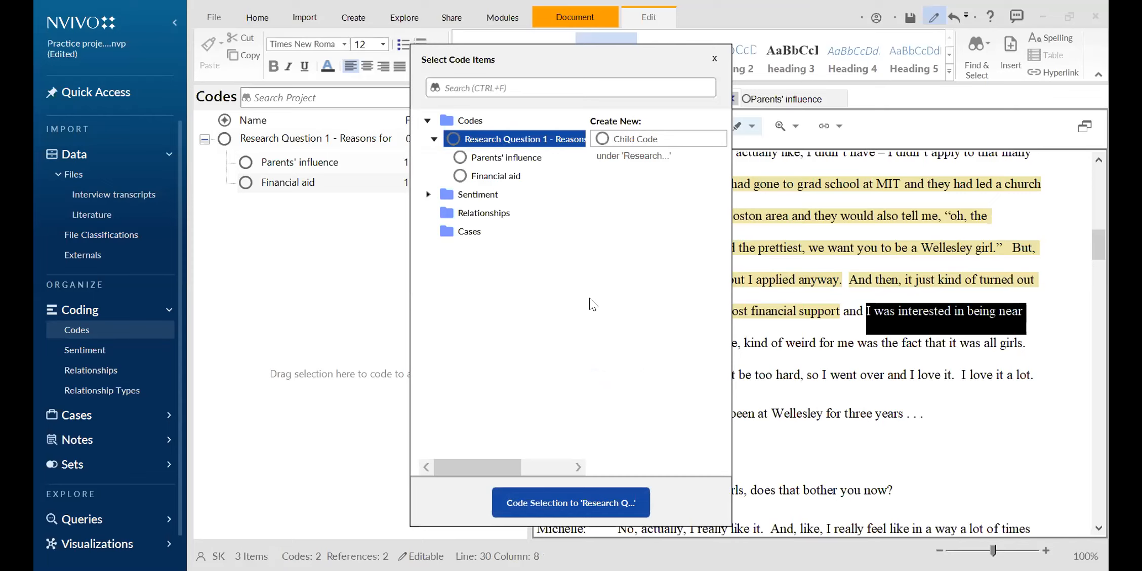
{"action": "right_click", "coordinate": [518, 146]}
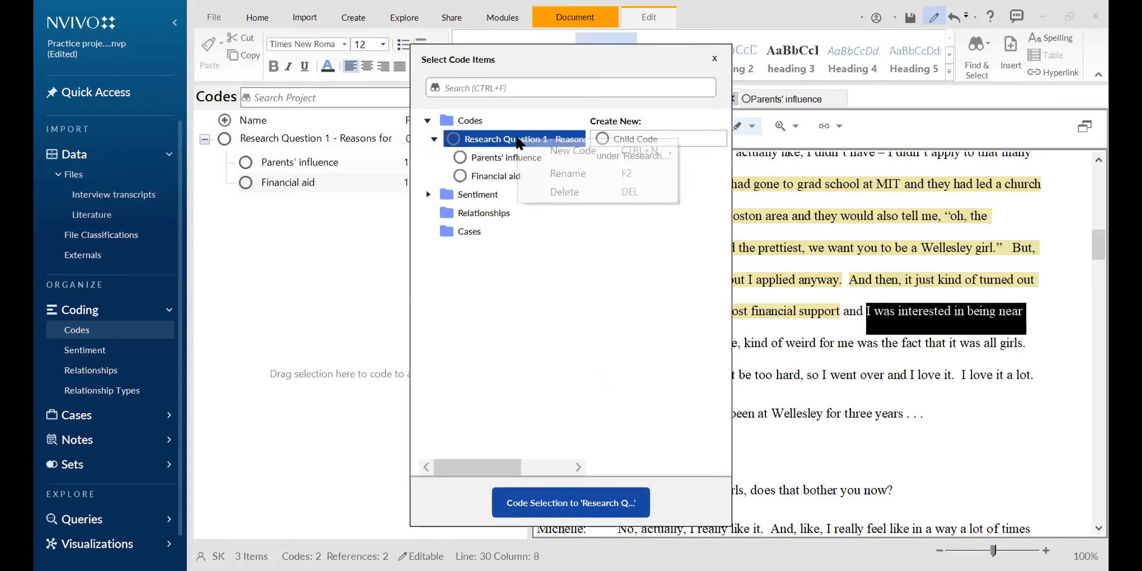
{"action": "left_click", "coordinate": [563, 151]}
{"action": "type", "text": "Nea"}
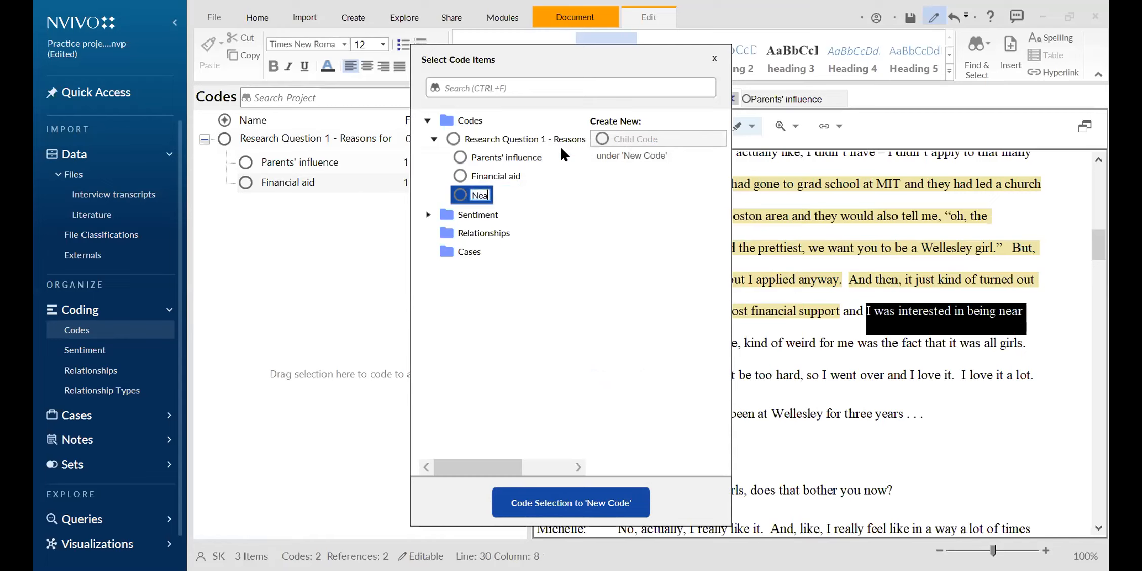
{"action": "type", "text": "r Boston"}
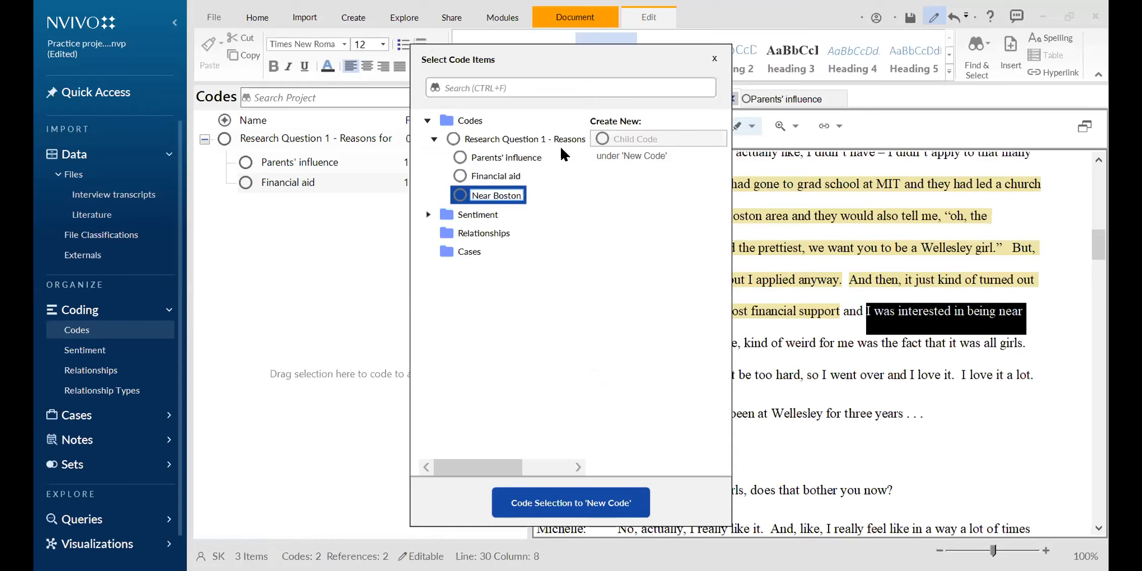
{"action": "left_click", "coordinate": [576, 507]}
{"action": "left_click", "coordinate": [683, 328]}
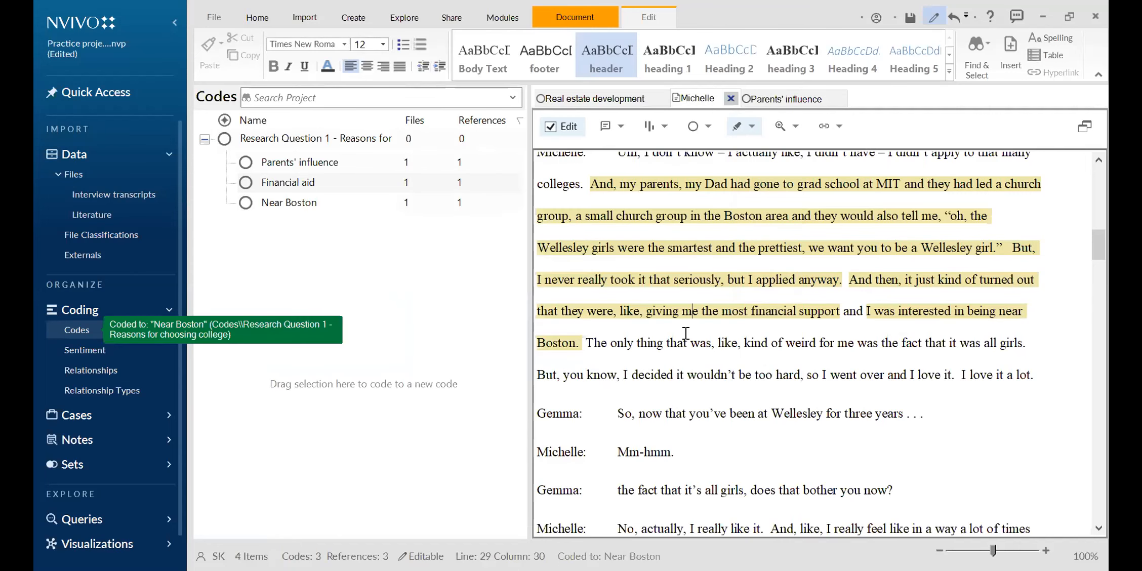
- Widen the Name column in the code list to show more of the Research Question 1 title
{"action": "left_click", "coordinate": [268, 208]}
{"action": "left_click", "coordinate": [295, 259]}
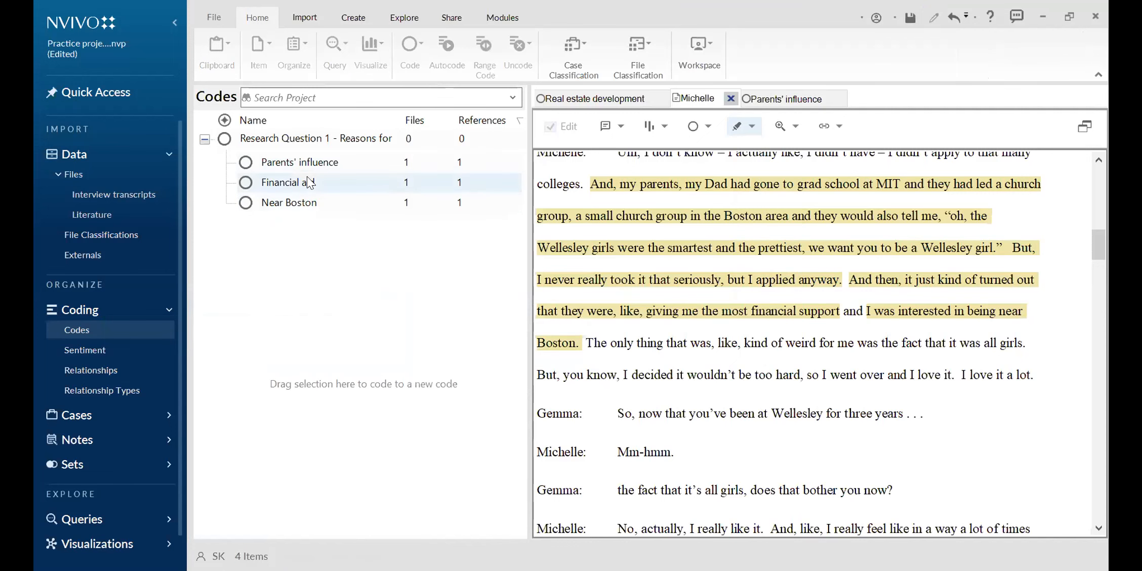
{"action": "scroll", "coordinate": [733, 350], "scroll_direction": "down", "scroll_amount": 1}
{"action": "scroll", "coordinate": [733, 349], "scroll_direction": "up", "scroll_amount": 1}
{"action": "left_click_drag", "start_coordinate": [398, 120], "coordinate": [439, 119]}
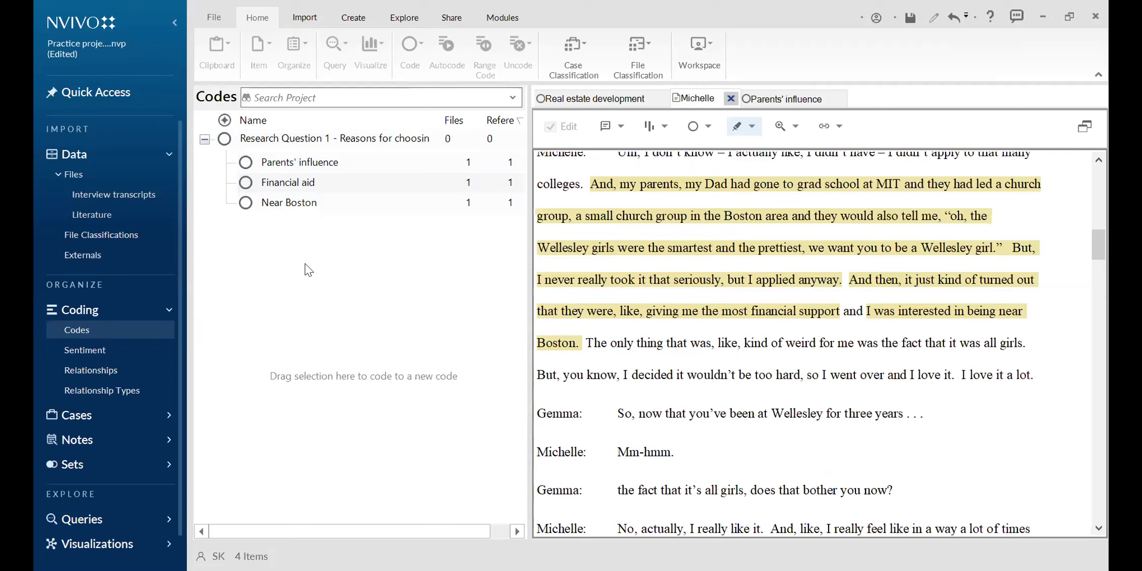
{"action": "left_click_drag", "start_coordinate": [584, 343], "coordinate": [1036, 380]}
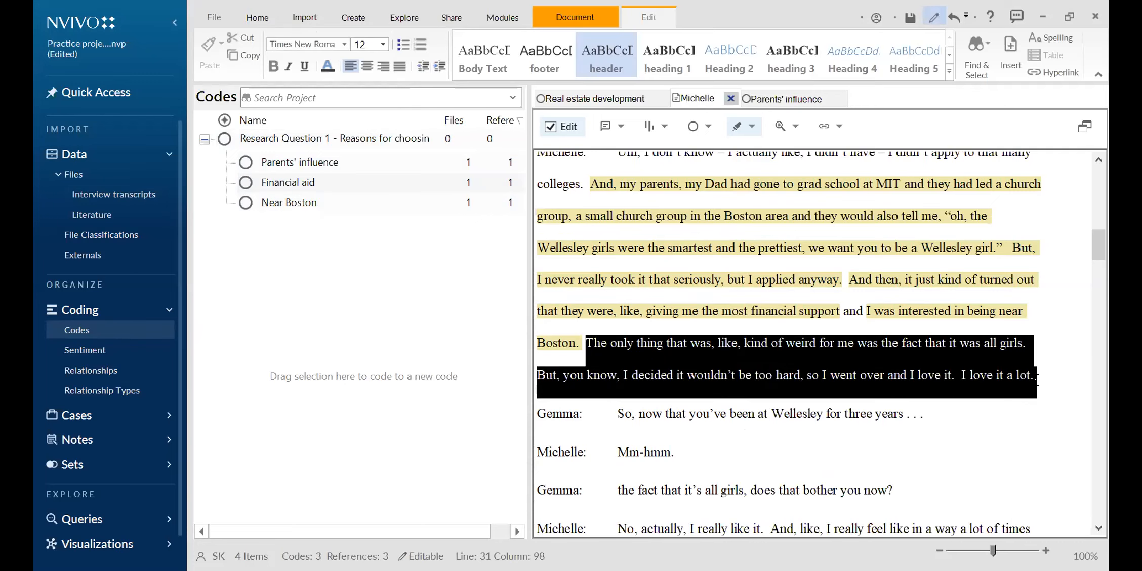
{"action": "right_click", "coordinate": [648, 352]}
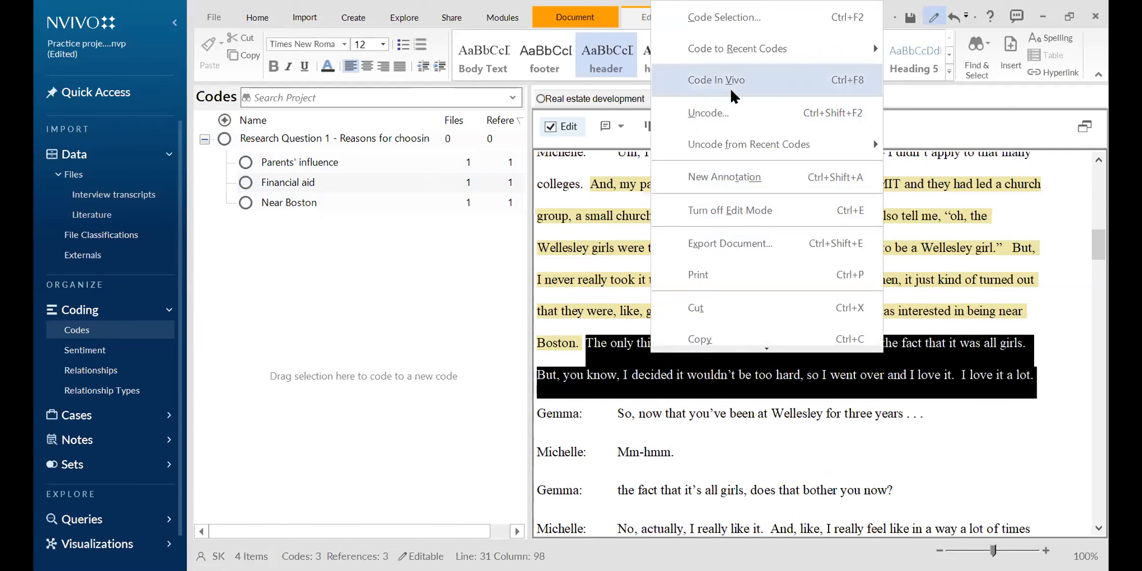
{"action": "left_click", "coordinate": [644, 344]}
- Code in vivo the text from "And, my parents" to partway through "giving" in the financial support sentence
{"action": "left_click_drag", "start_coordinate": [589, 183], "coordinate": [665, 312]}
{"action": "right_click", "coordinate": [614, 235]}
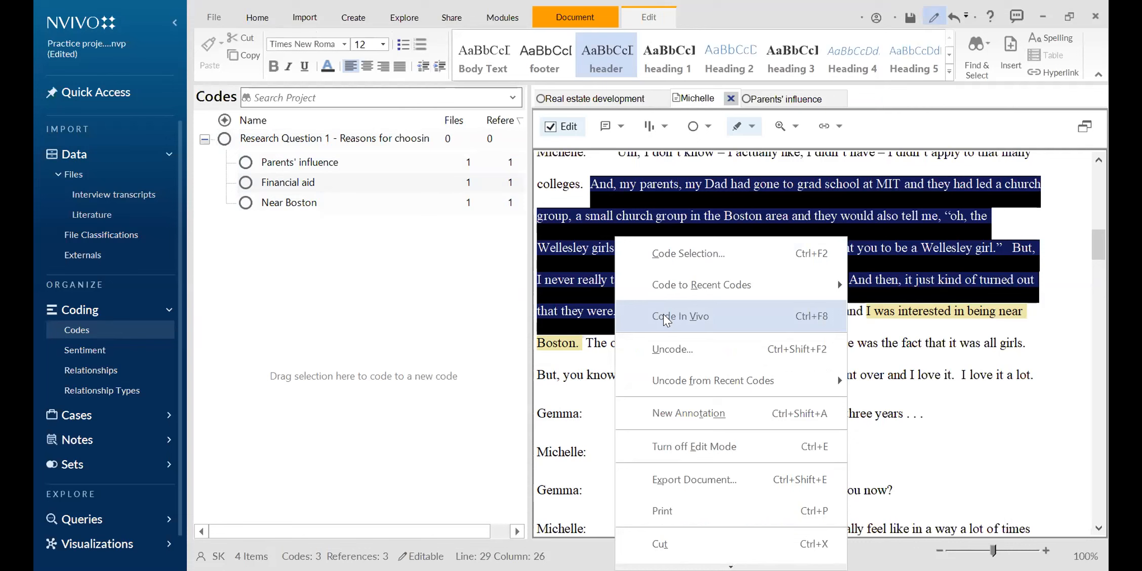
{"action": "left_click", "coordinate": [716, 322]}
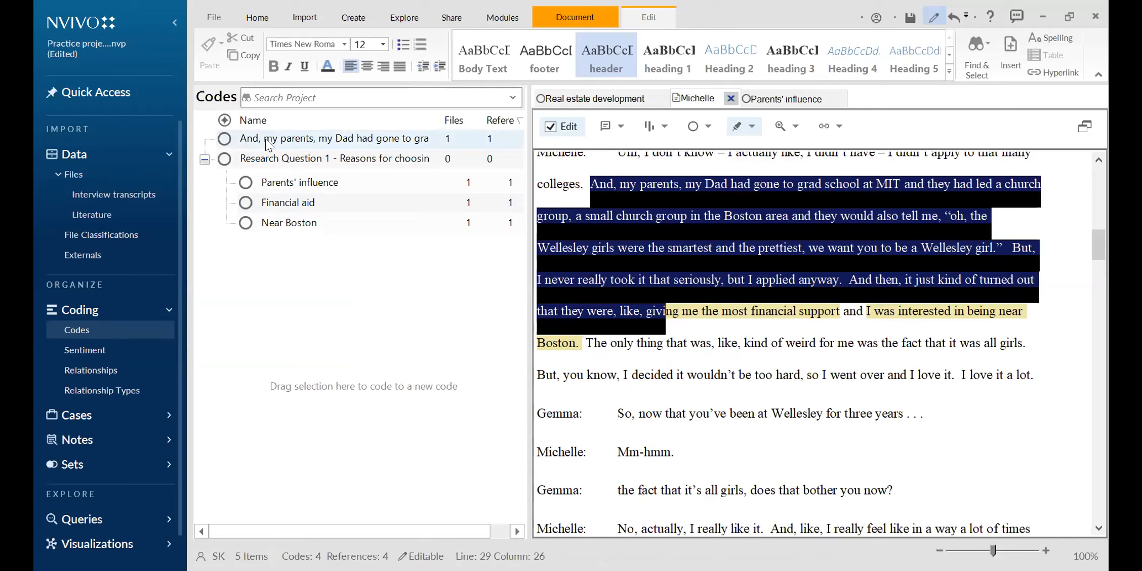
- Delete the top-level in vivo code that starts with "And, my parents"
{"action": "left_click", "coordinate": [294, 144]}
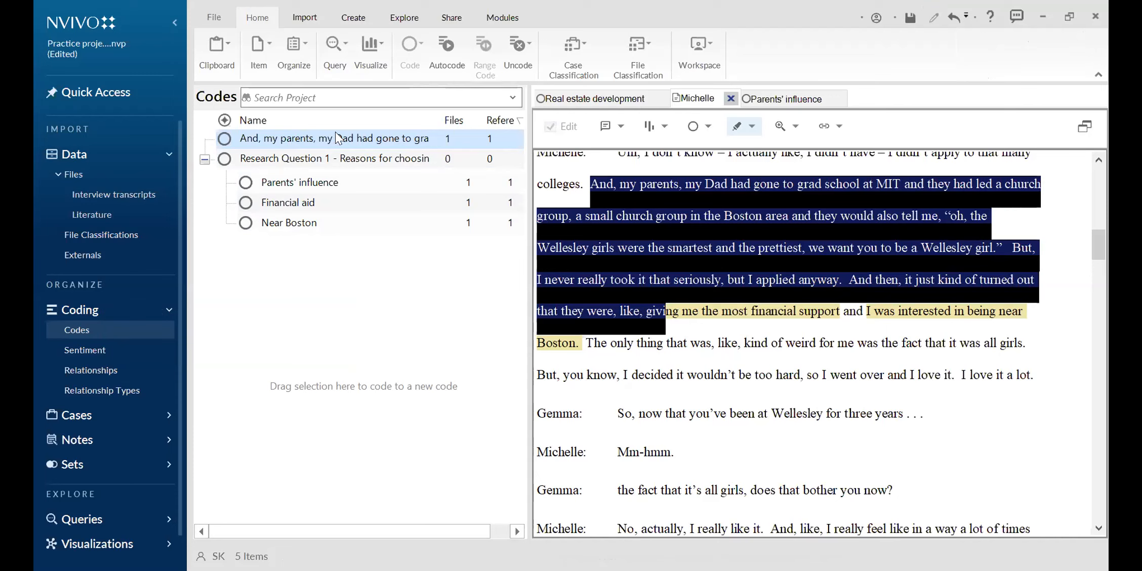
{"action": "right_click", "coordinate": [265, 144]}
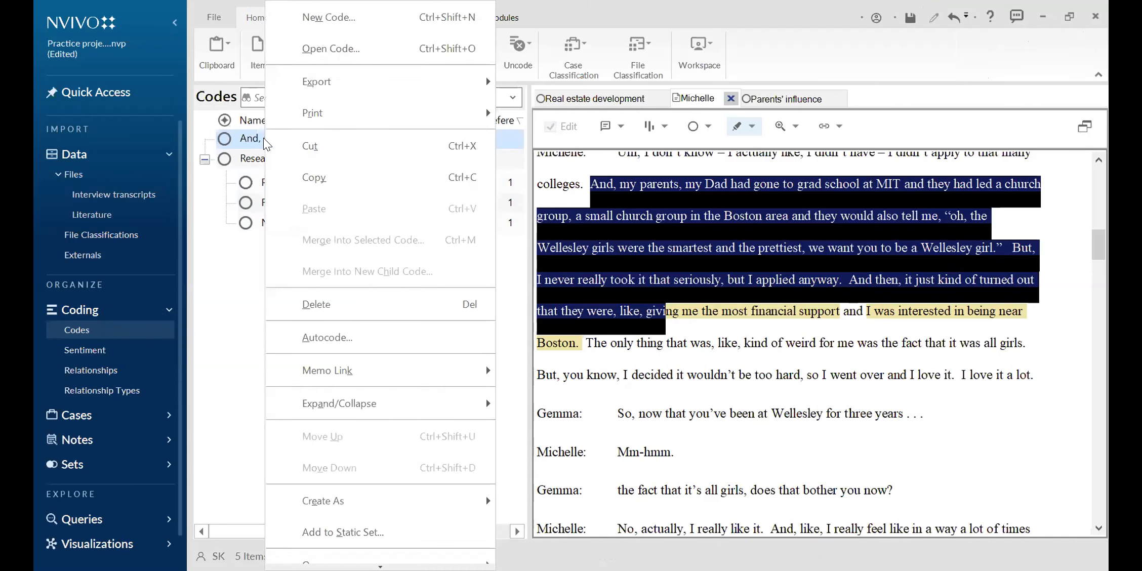
{"action": "left_click", "coordinate": [334, 308]}
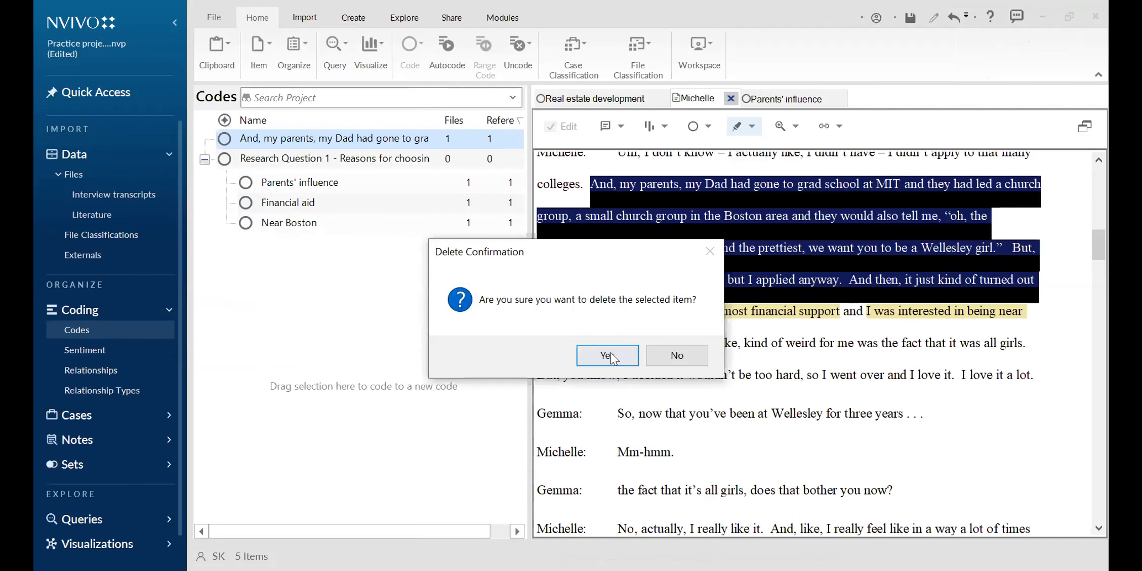
{"action": "left_click", "coordinate": [612, 358]}
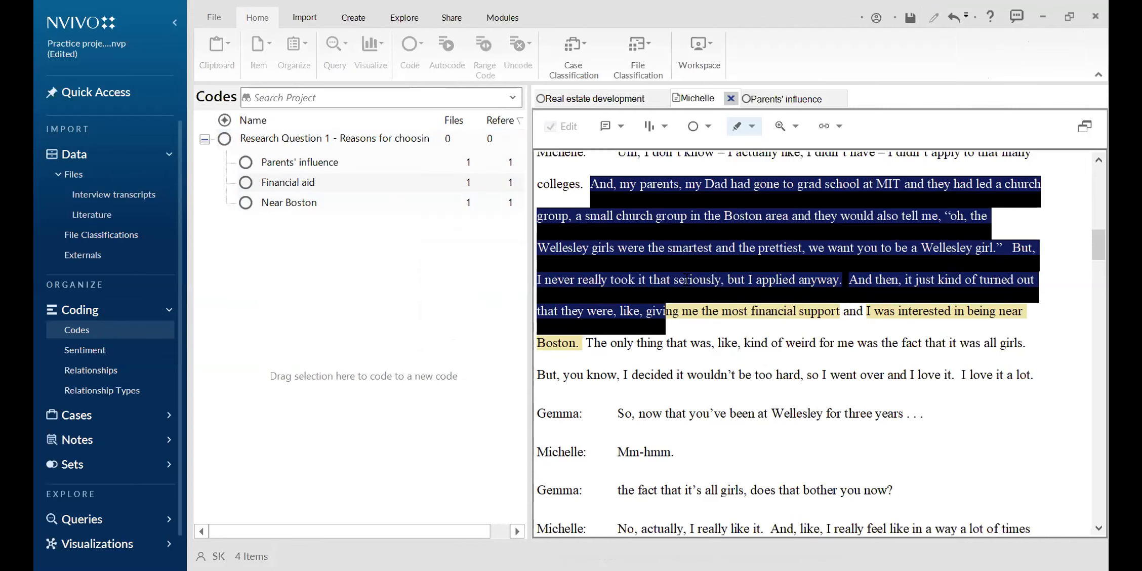
- Code in vivo the single word "Boston" from "the Boston area" in the interview transcript
{"action": "left_click", "coordinate": [667, 247]}
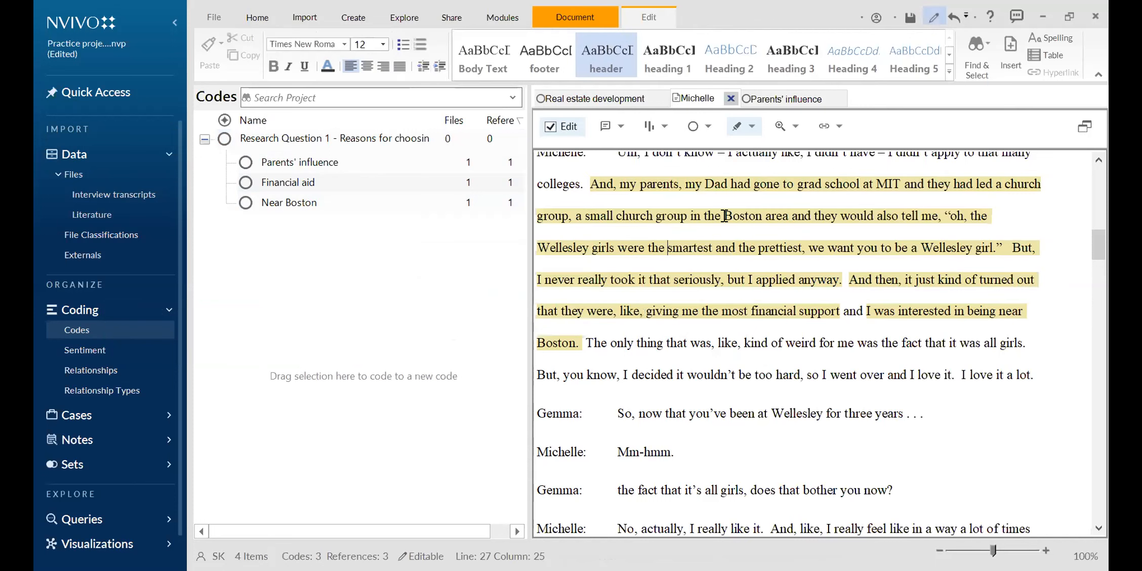
{"action": "double_click", "coordinate": [741, 219]}
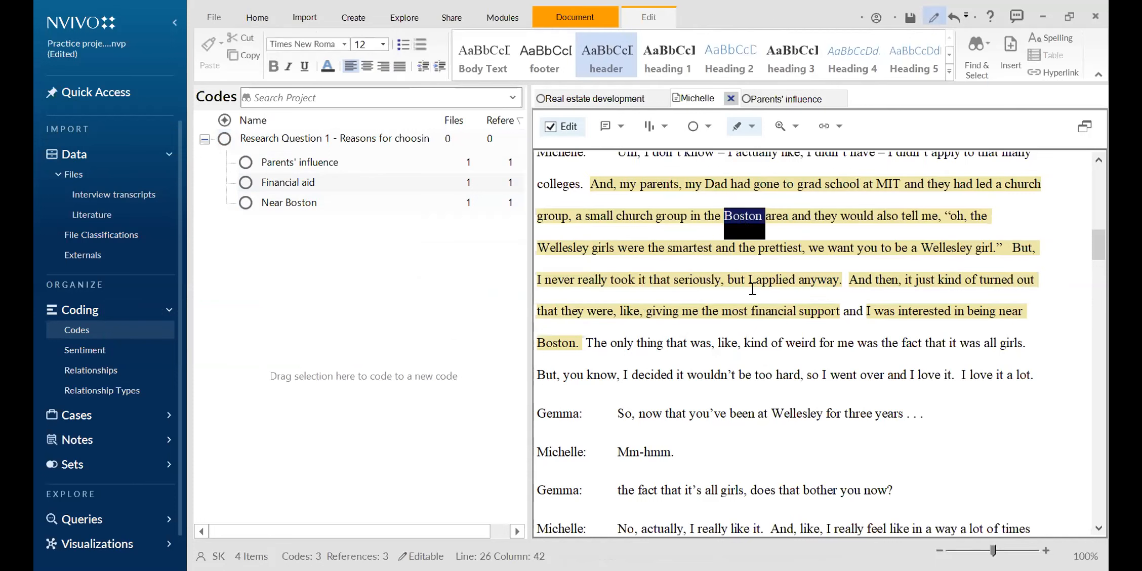
{"action": "right_click", "coordinate": [738, 226]}
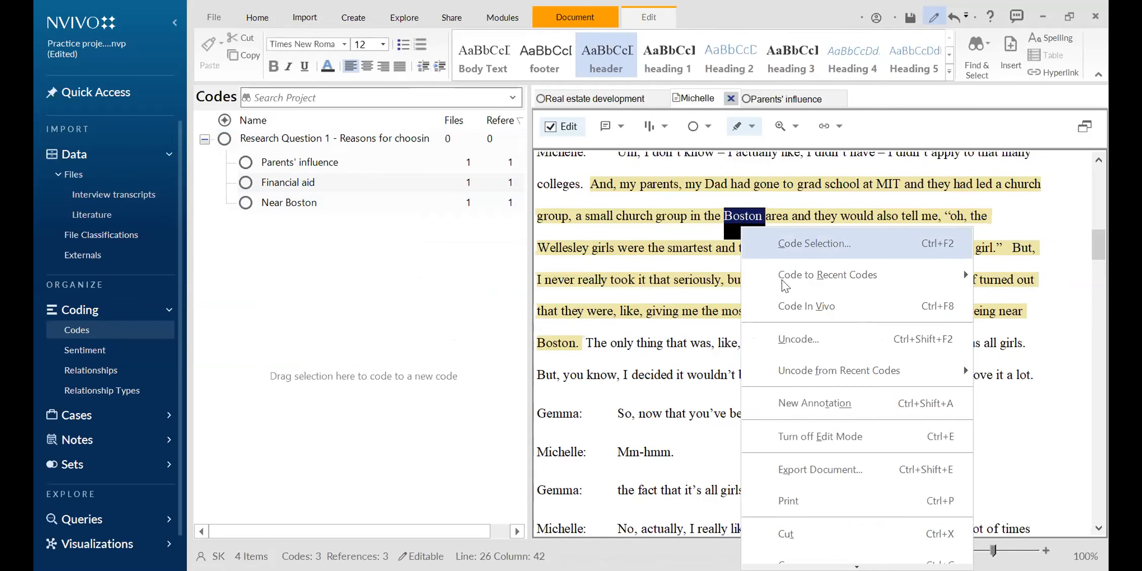
{"action": "left_click", "coordinate": [783, 306]}
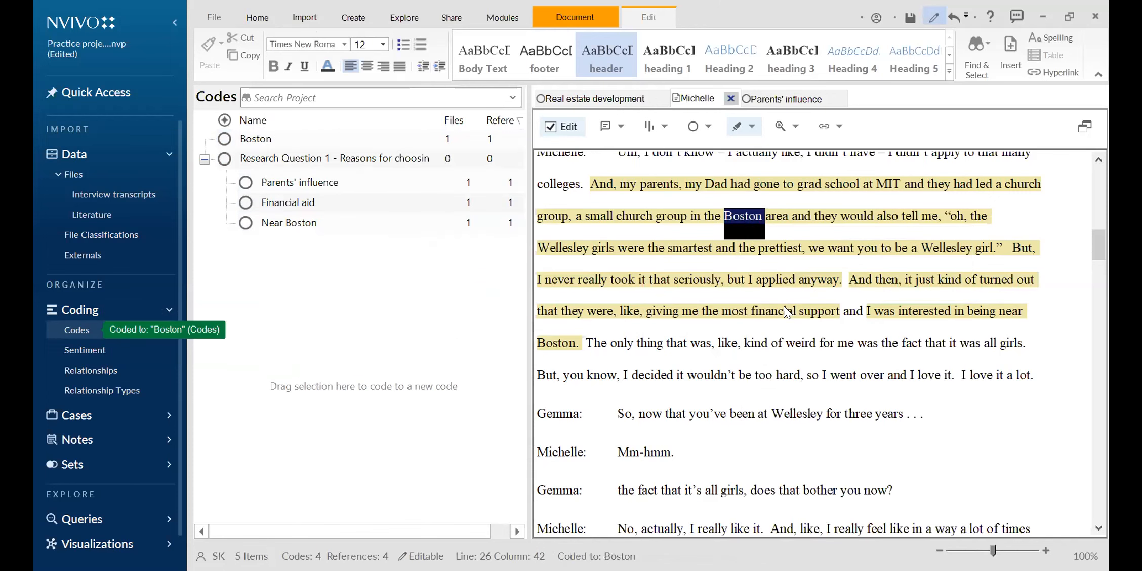
- Open the new Boston code to examine its coded reference, and close its view to return to the transcript
{"action": "double_click", "coordinate": [256, 140]}
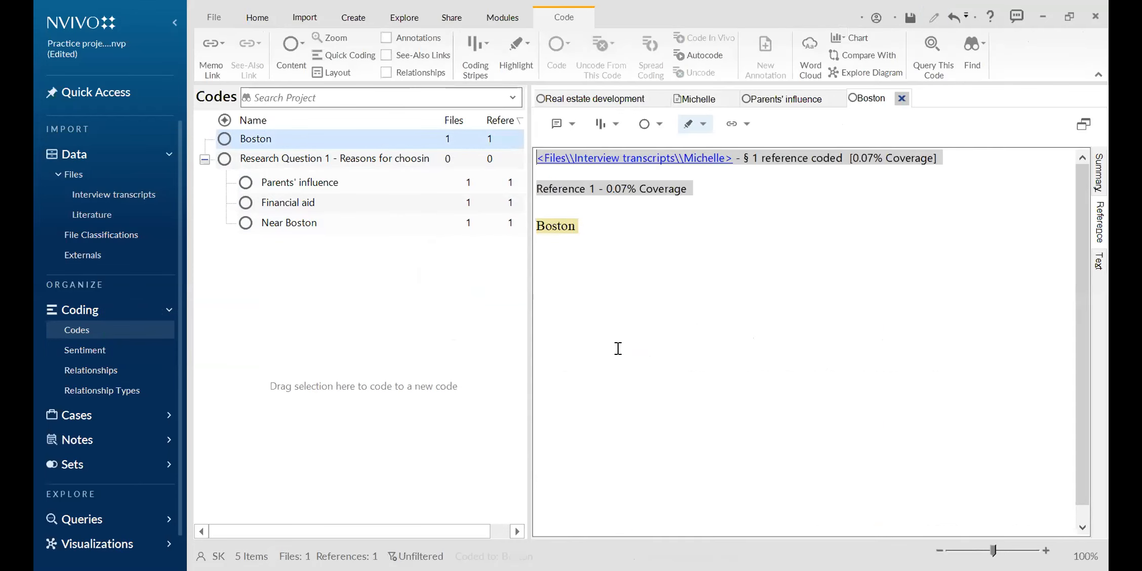
{"action": "left_click", "coordinate": [264, 136]}
{"action": "right_click", "coordinate": [270, 141]}
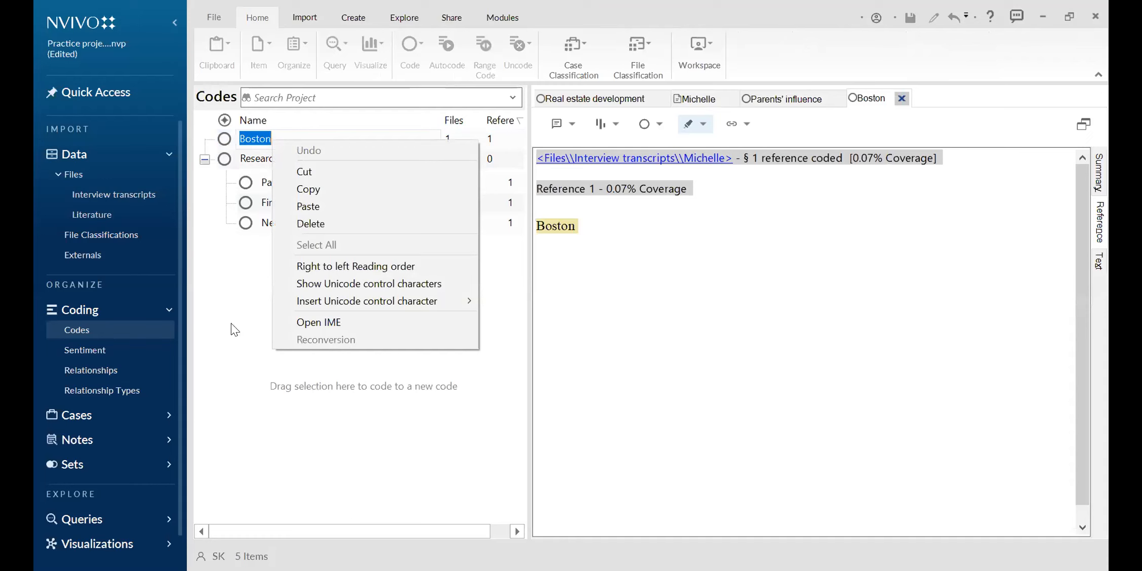
{"action": "left_click", "coordinate": [243, 143]}
{"action": "right_click", "coordinate": [249, 136]}
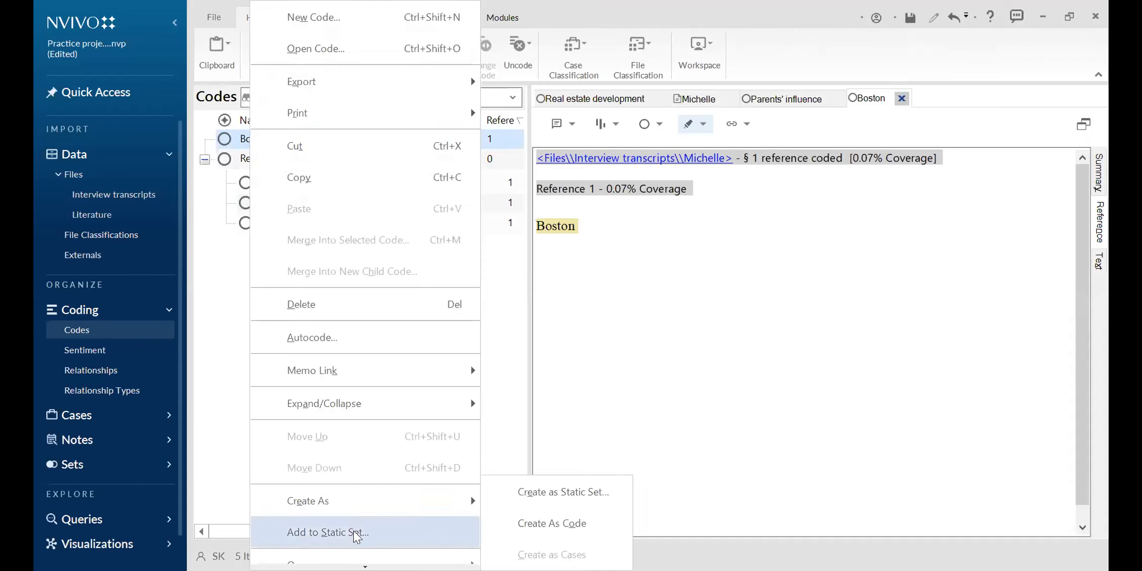
{"action": "left_click", "coordinate": [227, 304]}
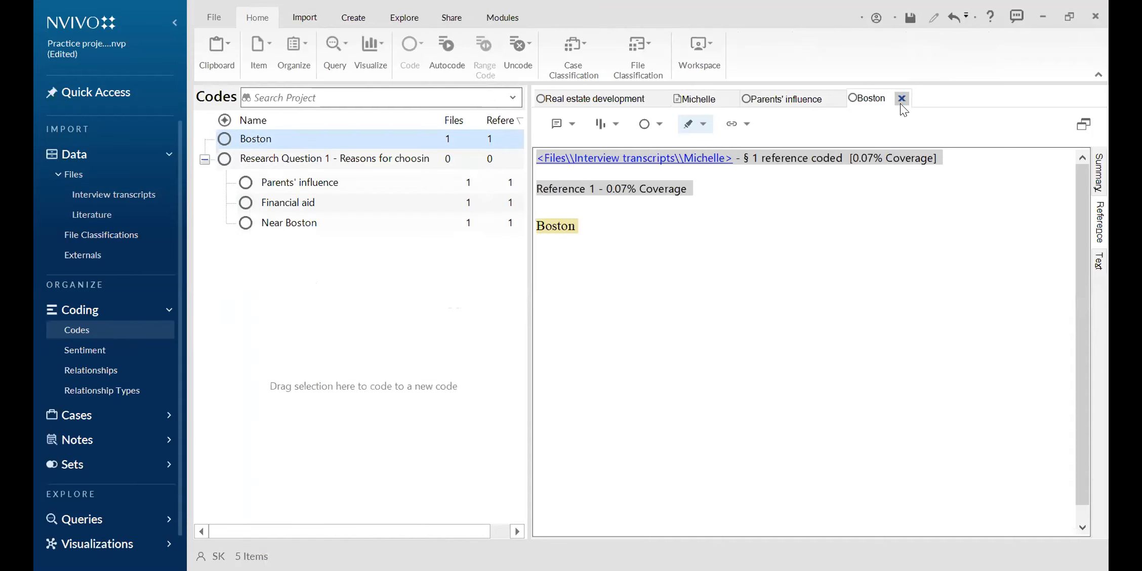
{"action": "left_click", "coordinate": [611, 282]}
{"action": "key", "text": "ctrl+F4"}
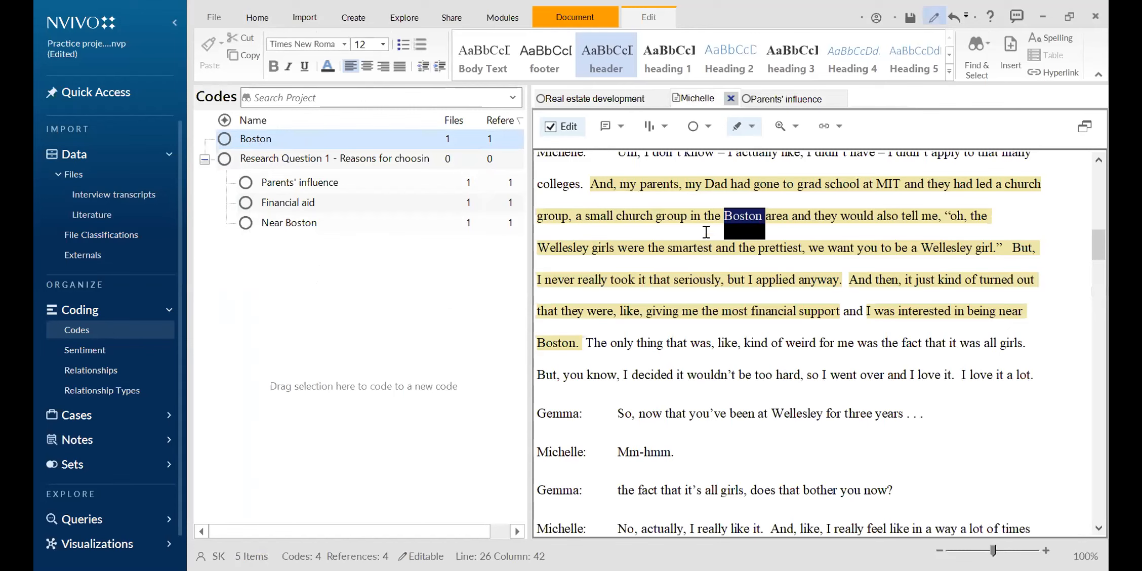
{"action": "right_click", "coordinate": [737, 226]}
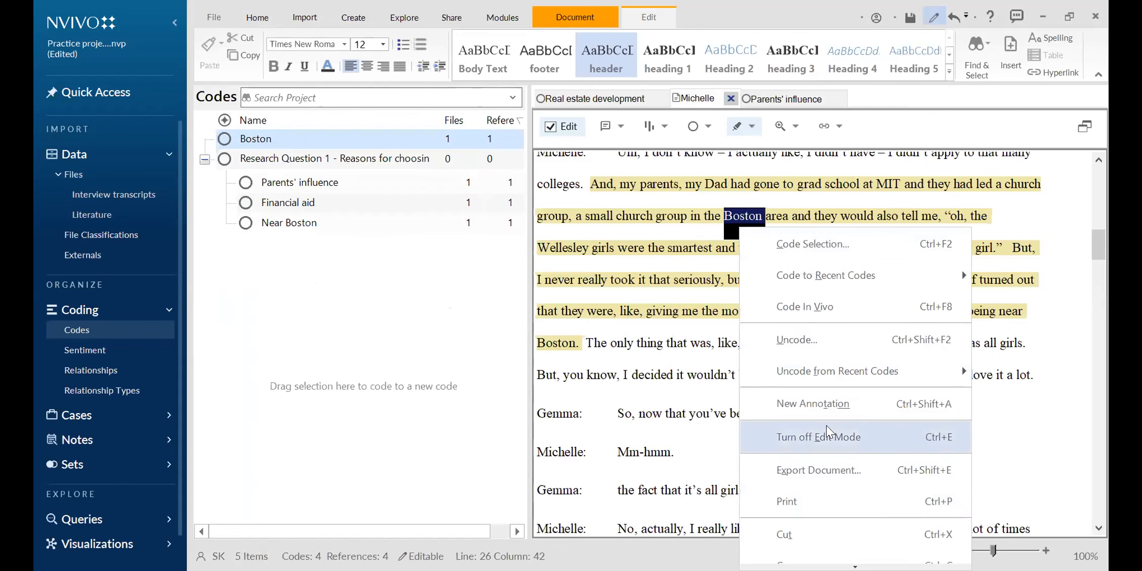
{"action": "left_click", "coordinate": [689, 218]}
{"action": "double_click", "coordinate": [742, 216]}
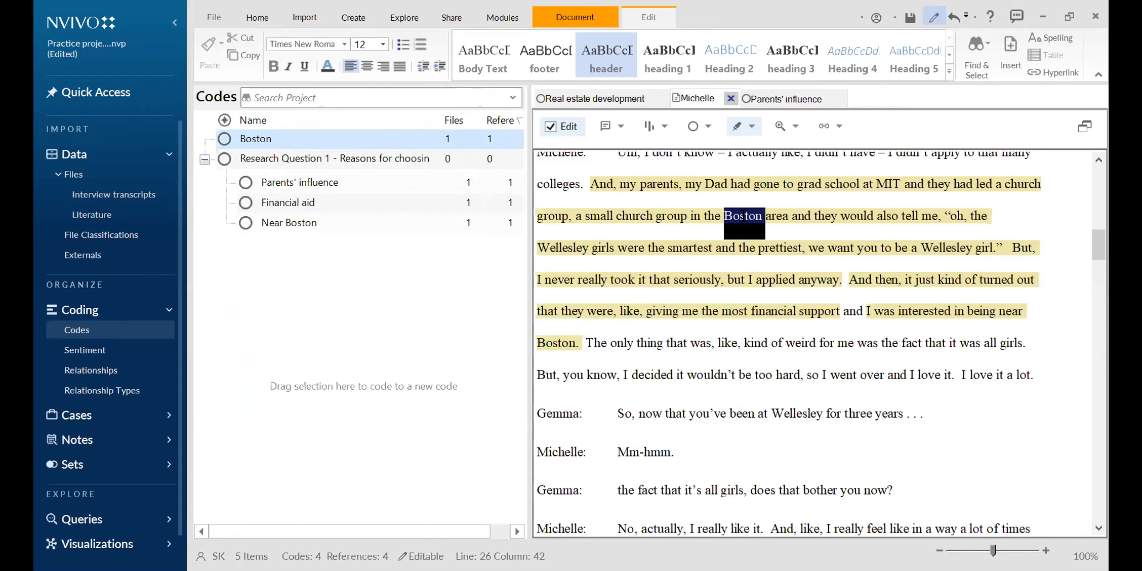
{"action": "right_click", "coordinate": [735, 218]}
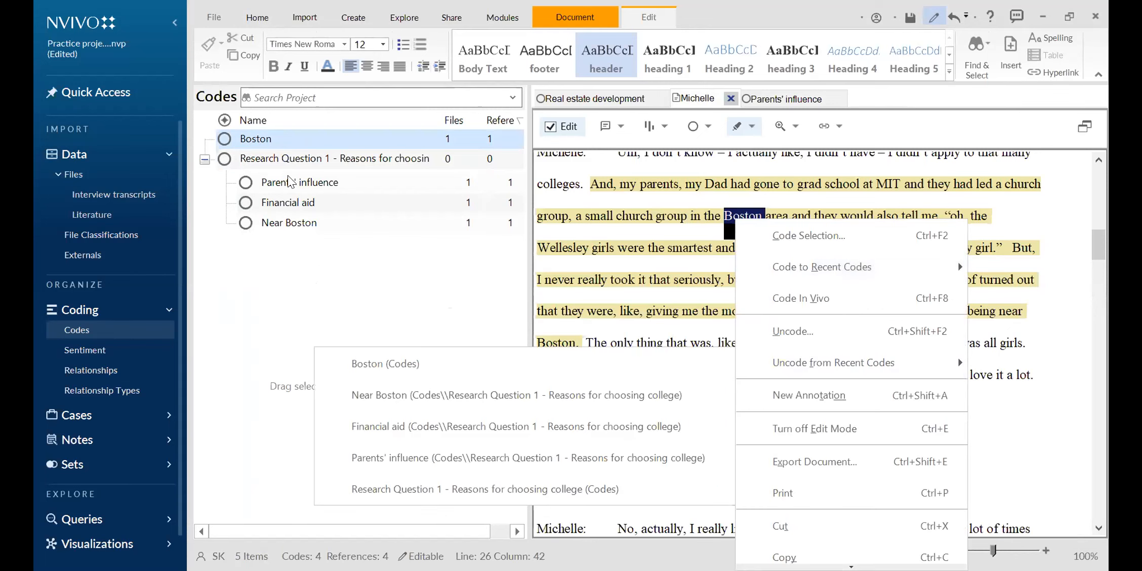
- Review the Boston code's properties and close them without changes
{"action": "left_click", "coordinate": [255, 137]}
{"action": "left_click", "coordinate": [255, 137]}
{"action": "right_click", "coordinate": [256, 138]}
{"action": "left_click", "coordinate": [239, 135]}
{"action": "right_click", "coordinate": [251, 134]}
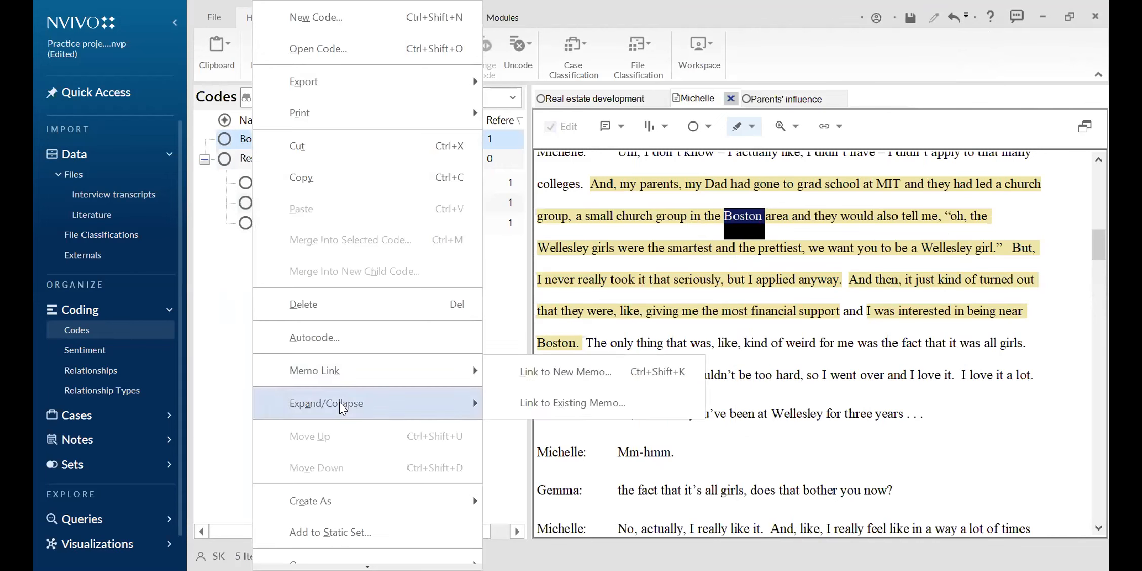
{"action": "scroll", "coordinate": [354, 532], "scroll_direction": "down", "scroll_amount": 2}
{"action": "scroll", "coordinate": [362, 546], "scroll_direction": "down", "scroll_amount": 1}
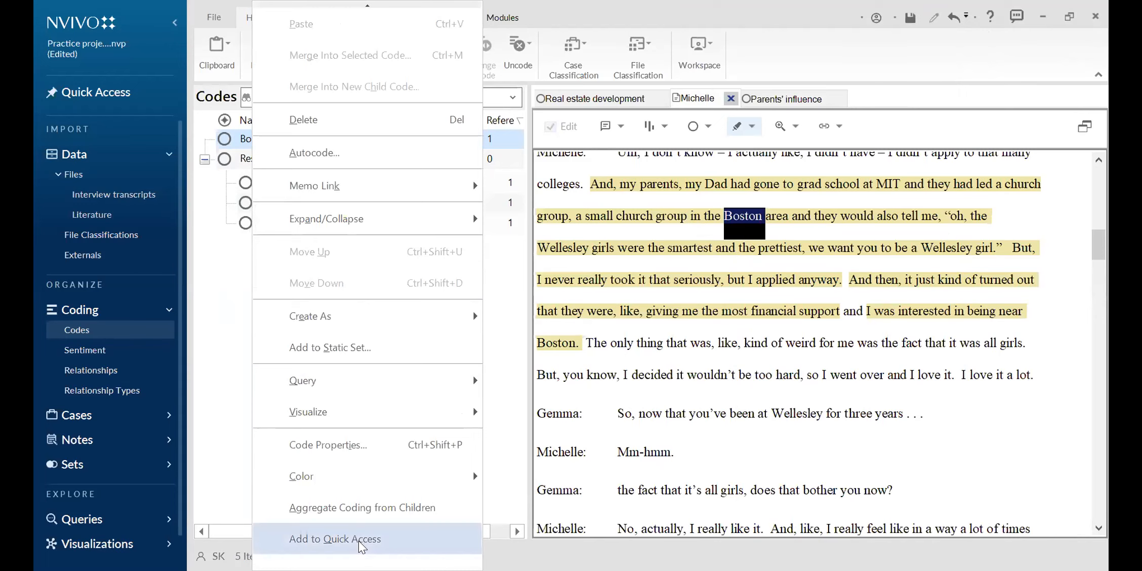
{"action": "left_click", "coordinate": [361, 444]}
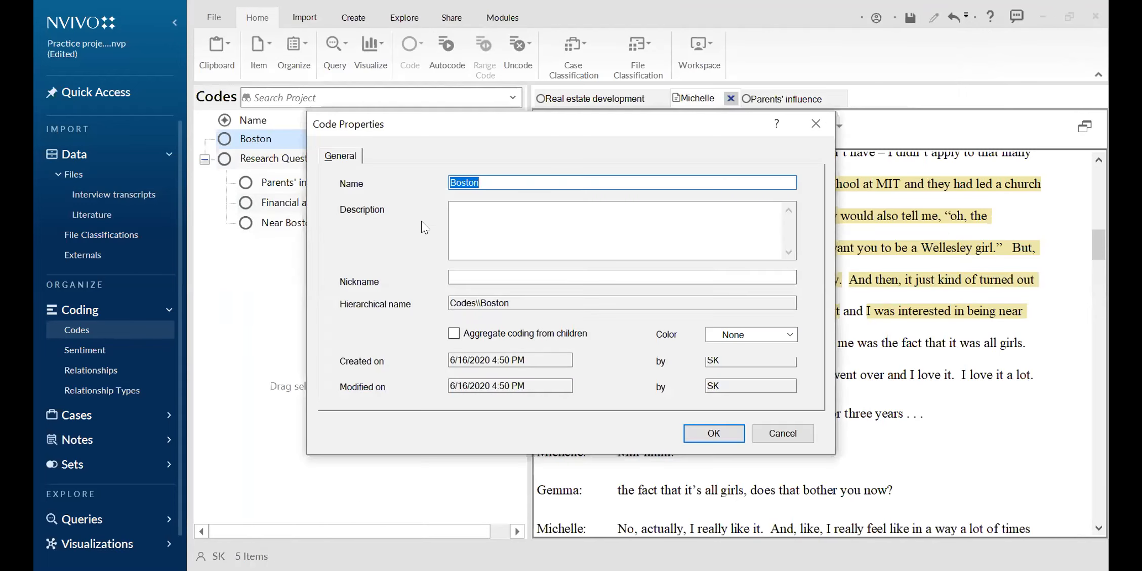
{"action": "left_click", "coordinate": [784, 434]}
{"action": "right_click", "coordinate": [256, 138]}
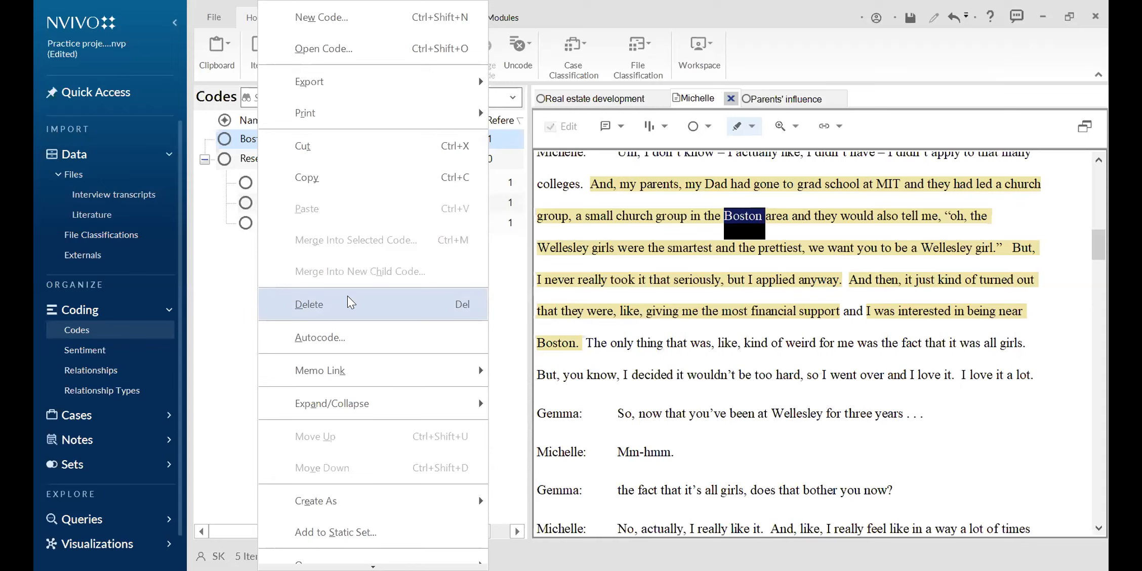
{"action": "mouse_move", "coordinate": [372, 408]}
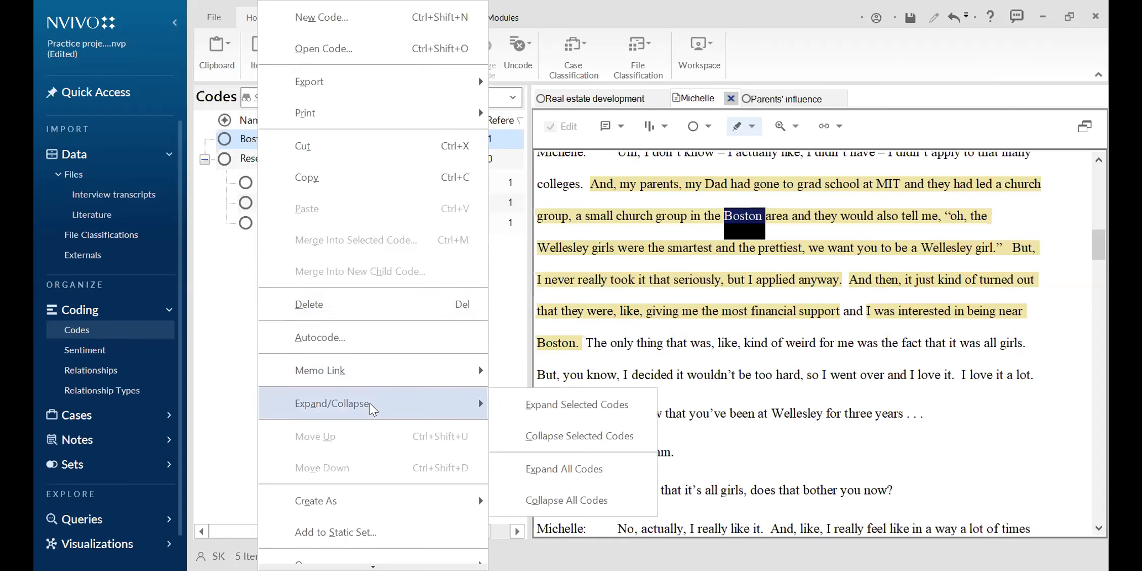
{"action": "left_click", "coordinate": [248, 273]}
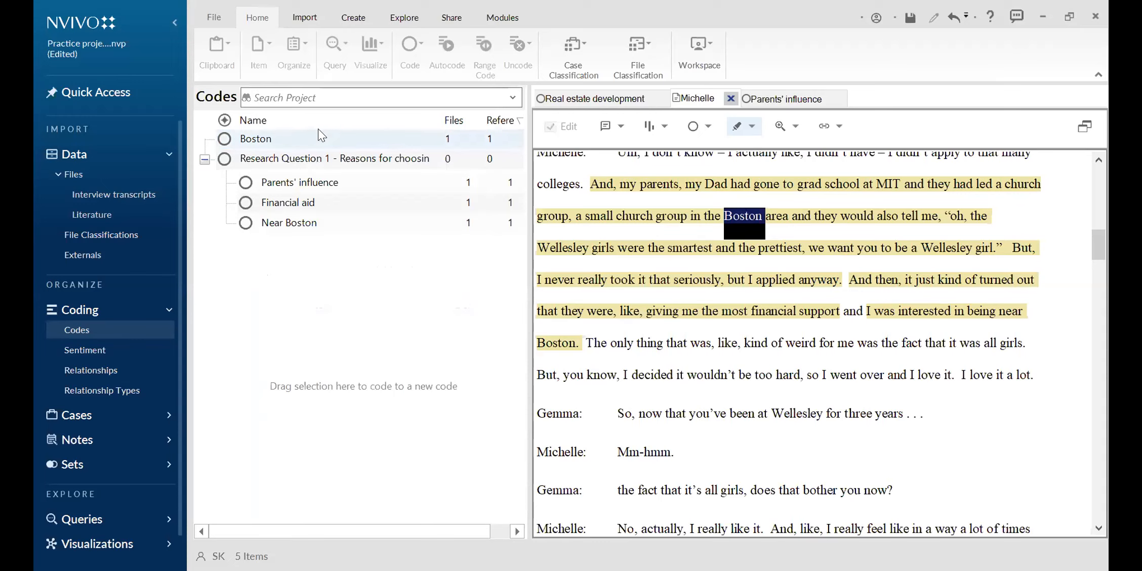
{"action": "left_click", "coordinate": [763, 218]}
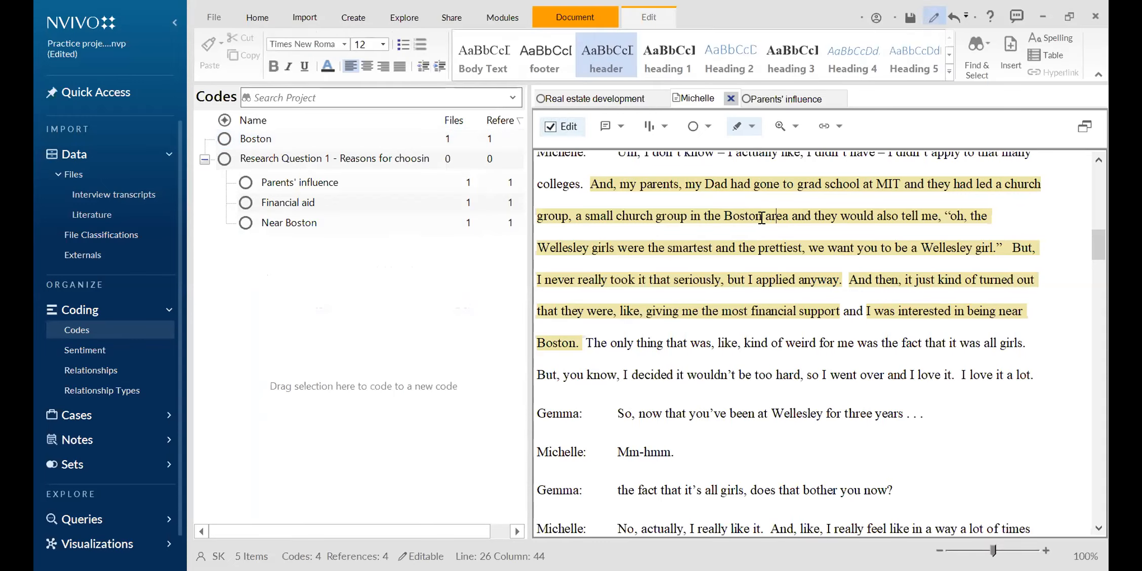
{"action": "left_click", "coordinate": [753, 218]}
{"action": "double_click", "coordinate": [732, 216]}
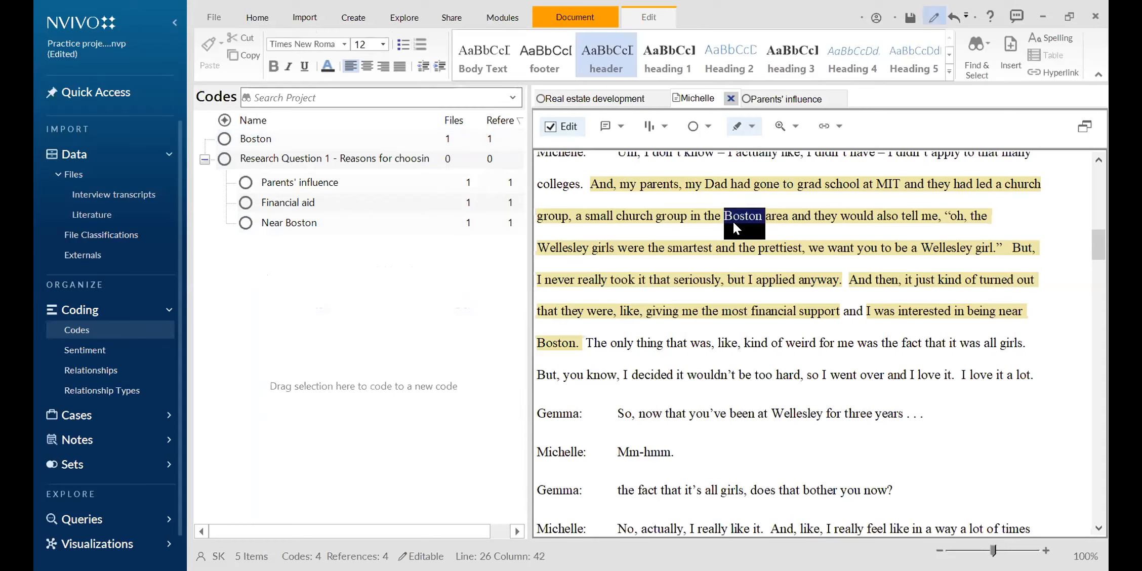
{"action": "right_click", "coordinate": [734, 222]}
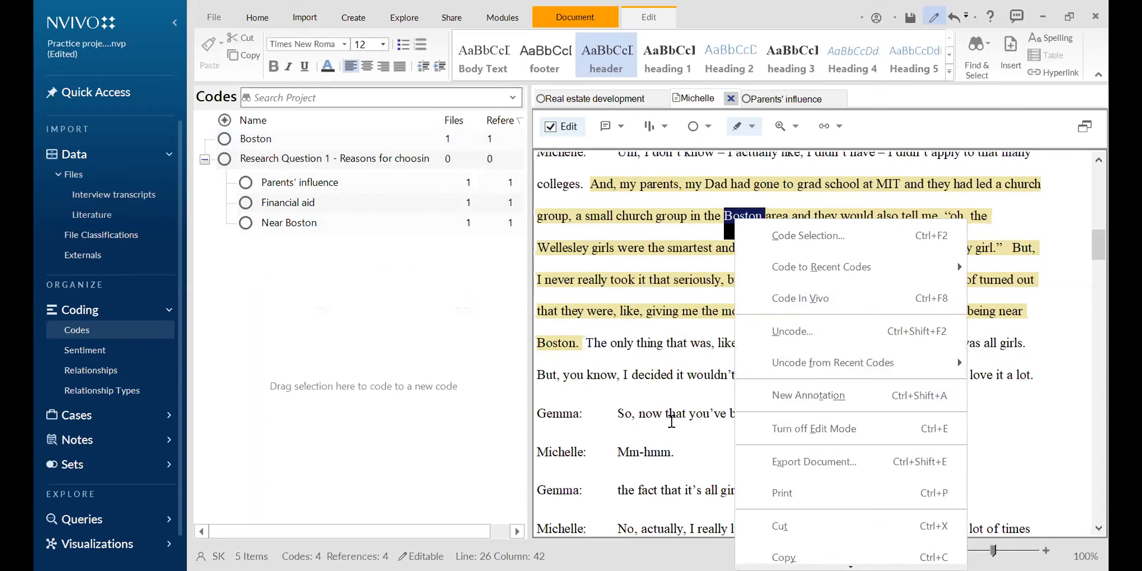
- Open the Boston code's references and spread the coding of the word "Boston" to Broad Context
{"action": "left_click", "coordinate": [275, 138]}
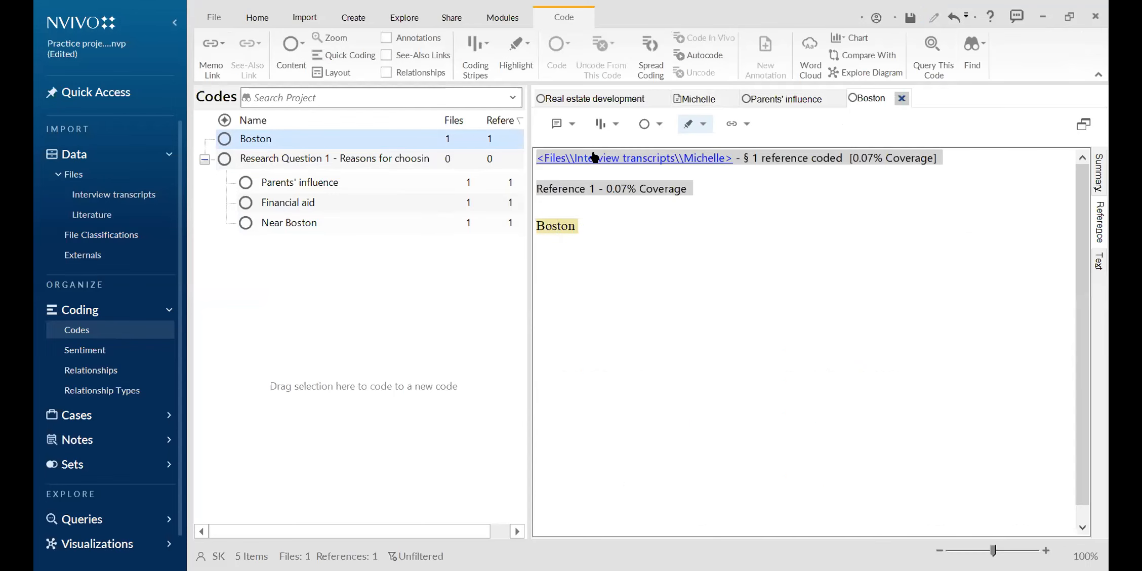
{"action": "right_click", "coordinate": [561, 224]}
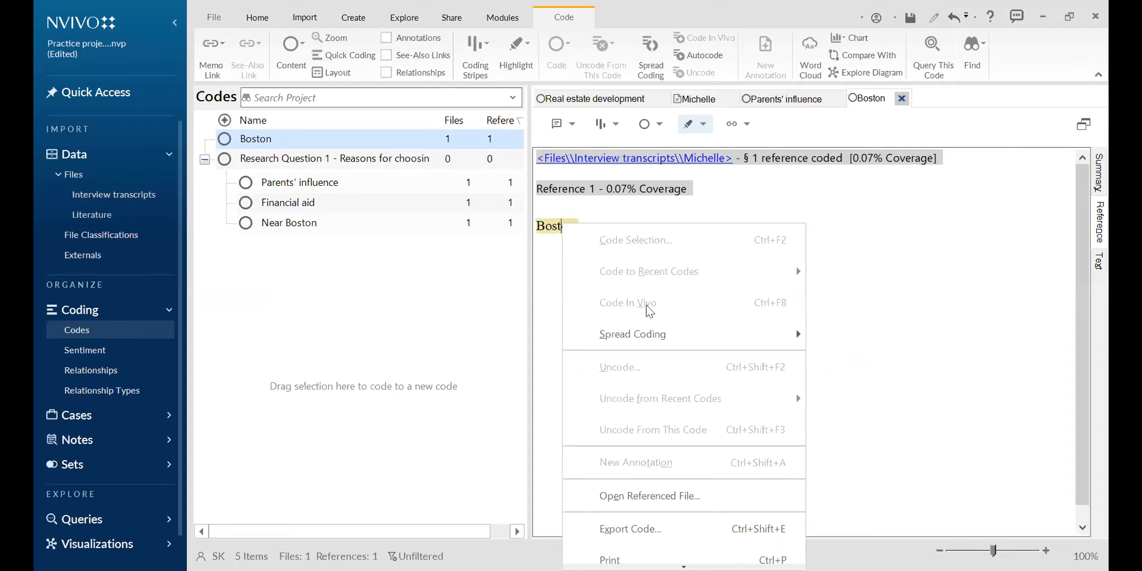
{"action": "mouse_move", "coordinate": [674, 340]}
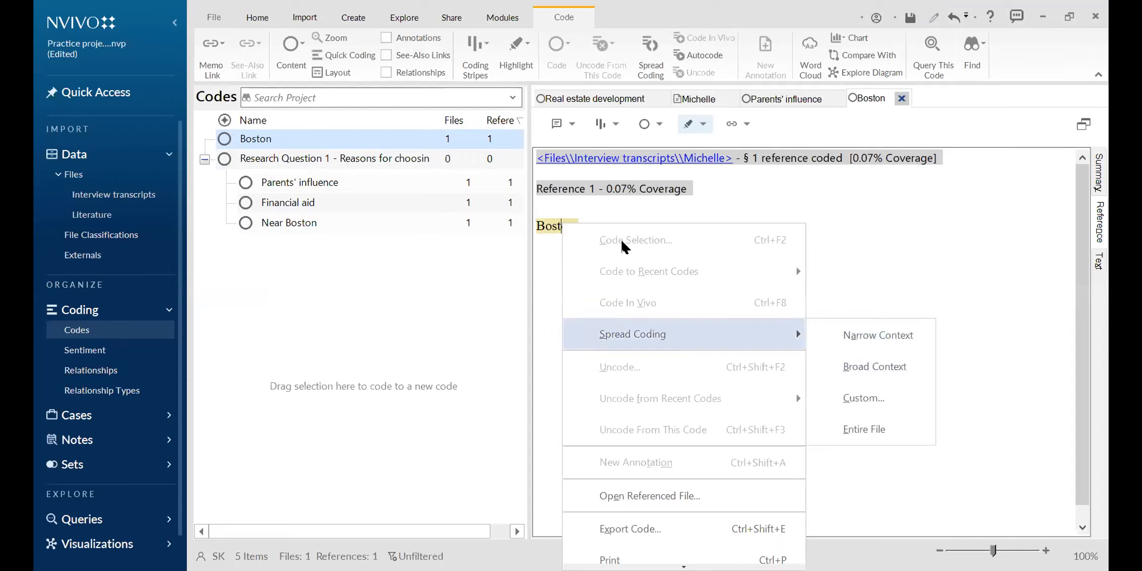
{"action": "left_click", "coordinate": [870, 228]}
{"action": "left_click", "coordinate": [611, 271]}
{"action": "left_click", "coordinate": [557, 225]}
{"action": "right_click", "coordinate": [556, 226]}
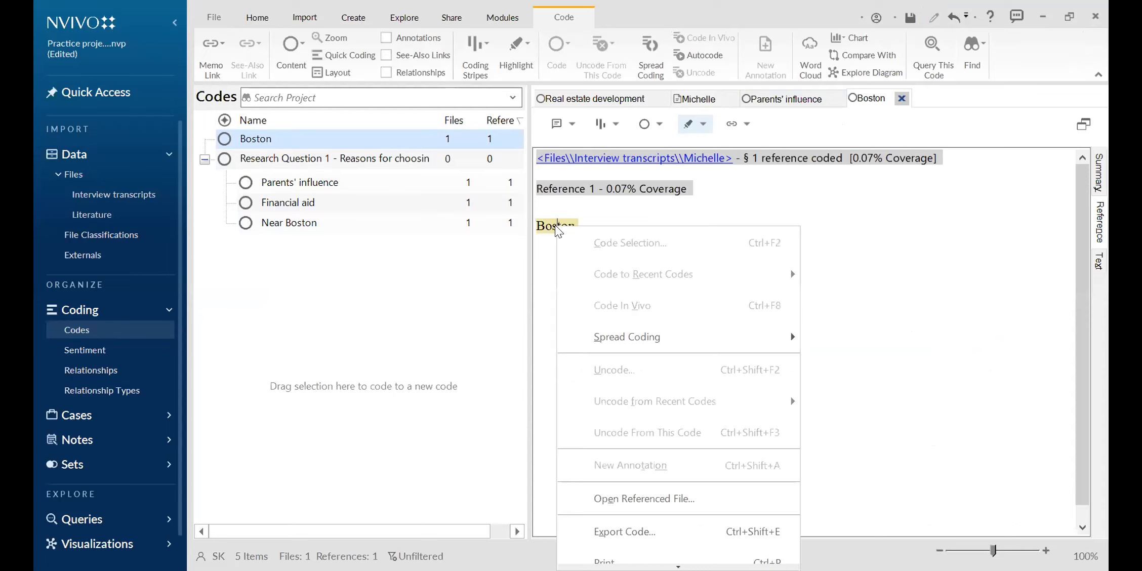
{"action": "mouse_move", "coordinate": [610, 339]}
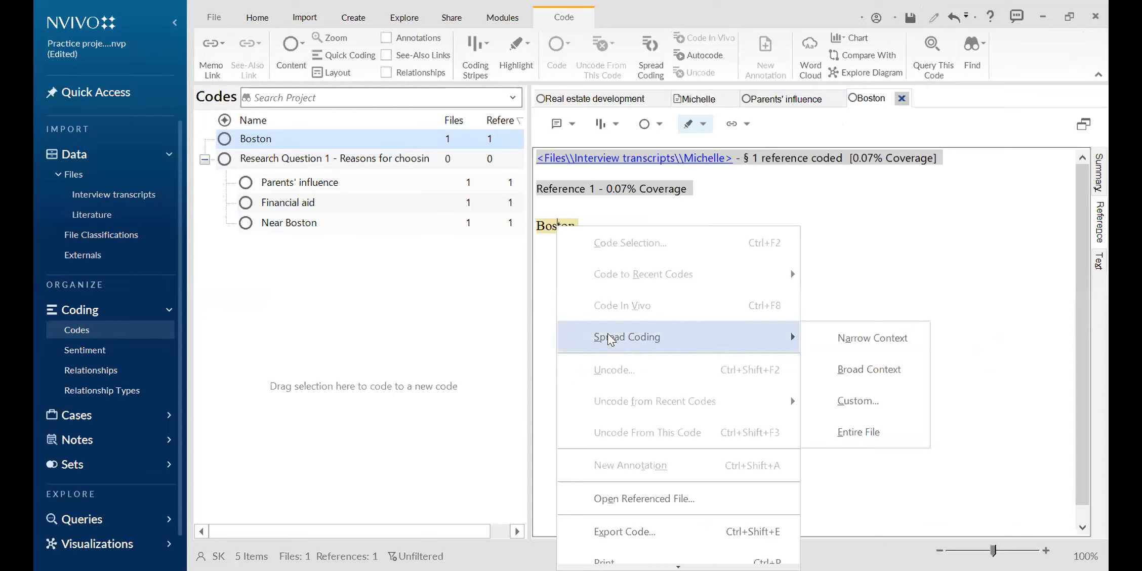
{"action": "left_click", "coordinate": [843, 364]}
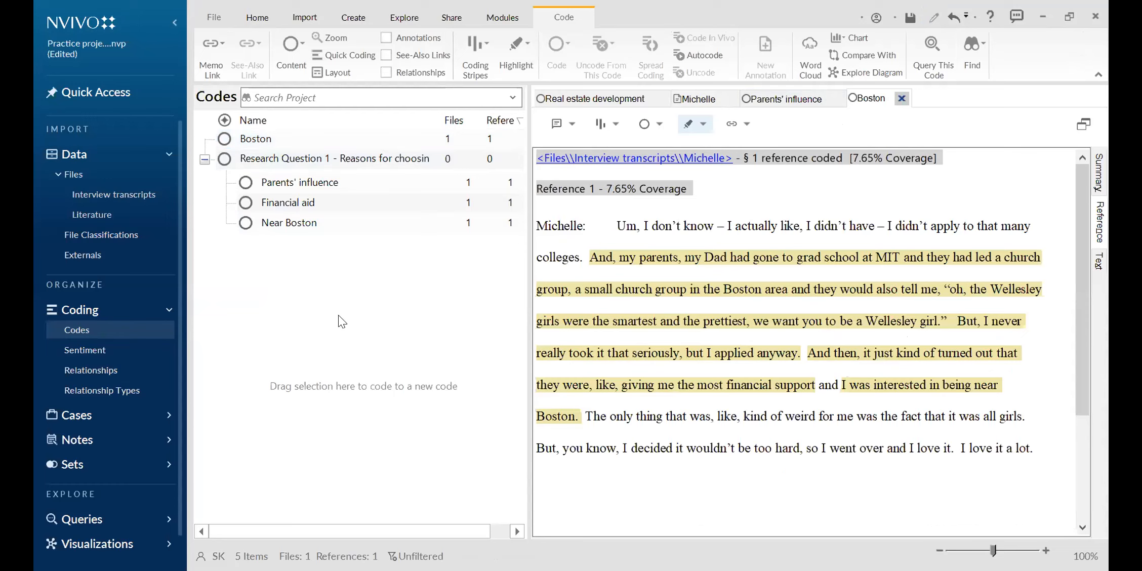
- Spread the Boston code's reference further using Narrow Context and check the end of the coded passage
{"action": "left_click", "coordinate": [273, 135]}
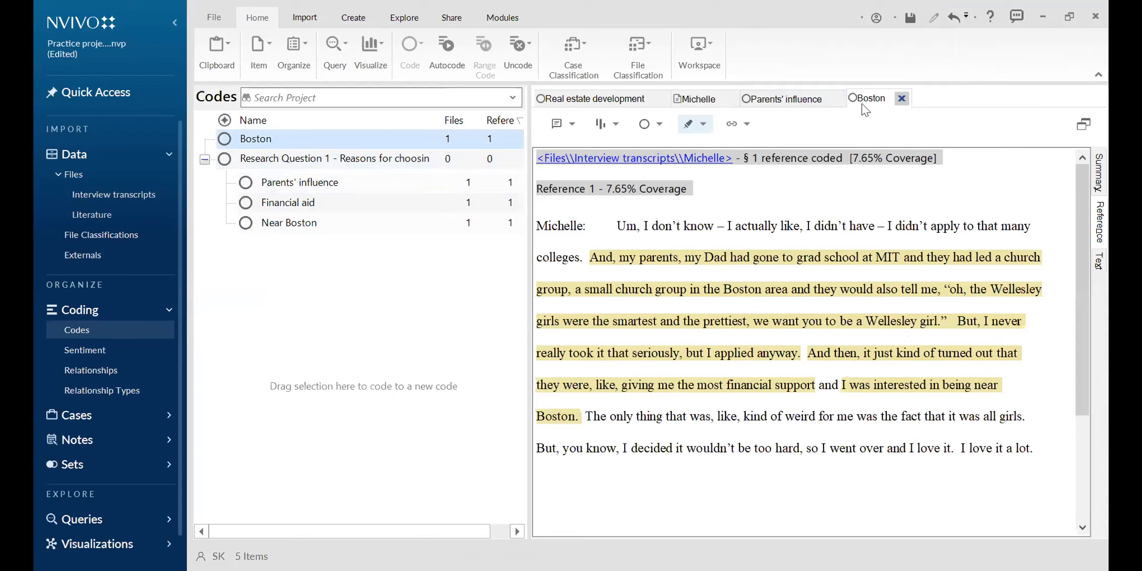
{"action": "right_click", "coordinate": [591, 256]}
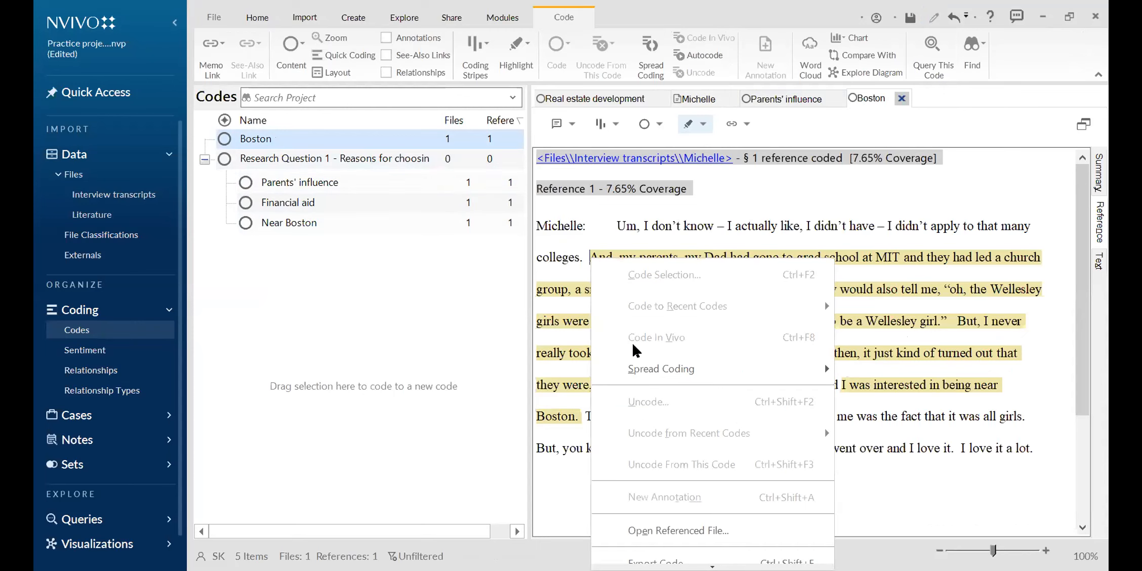
{"action": "mouse_move", "coordinate": [635, 361]}
{"action": "left_click", "coordinate": [911, 369]}
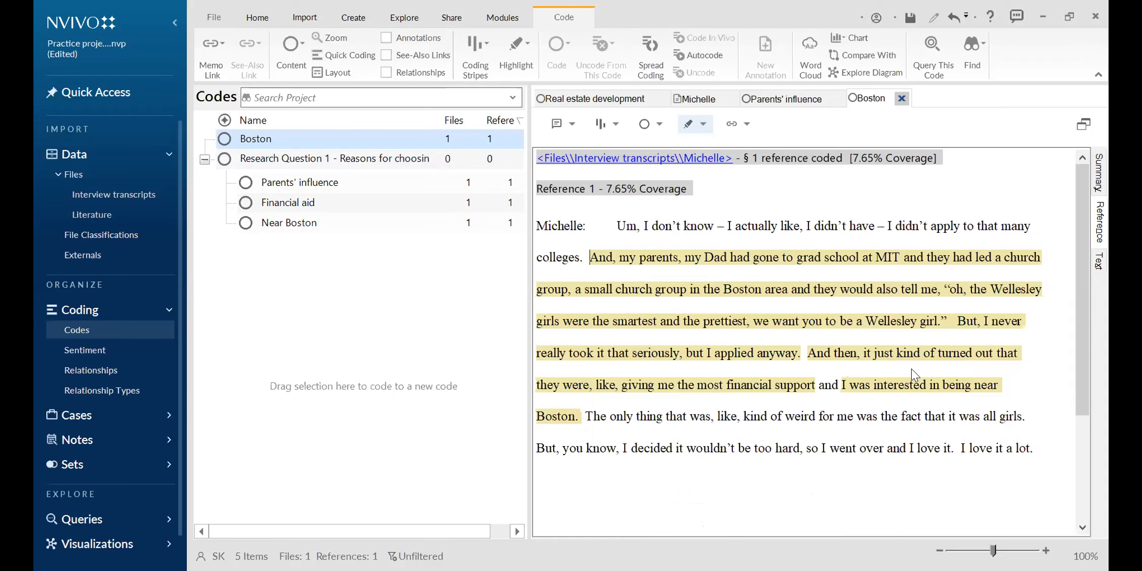
{"action": "scroll", "coordinate": [686, 298], "scroll_direction": "down", "scroll_amount": 4}
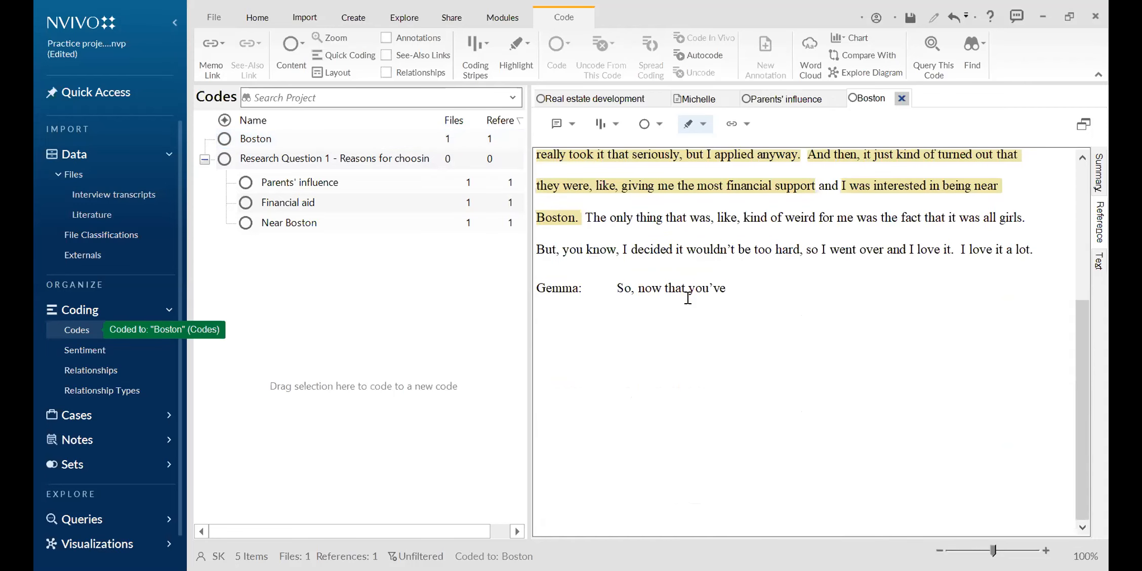
- Review the custom spread coding options for the Boston code's reference, including surrounding paragraph and entire text, and cancel without changes
{"action": "scroll", "coordinate": [686, 299], "scroll_direction": "up", "scroll_amount": 4}
{"action": "right_click", "coordinate": [657, 309]}
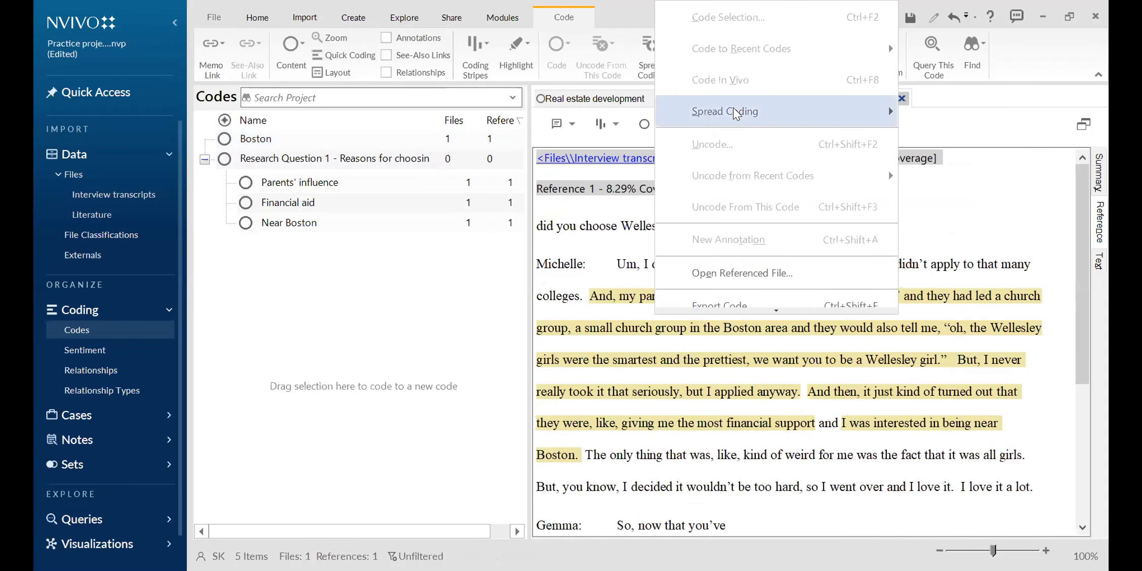
{"action": "mouse_move", "coordinate": [836, 118]}
{"action": "left_click", "coordinate": [962, 174]}
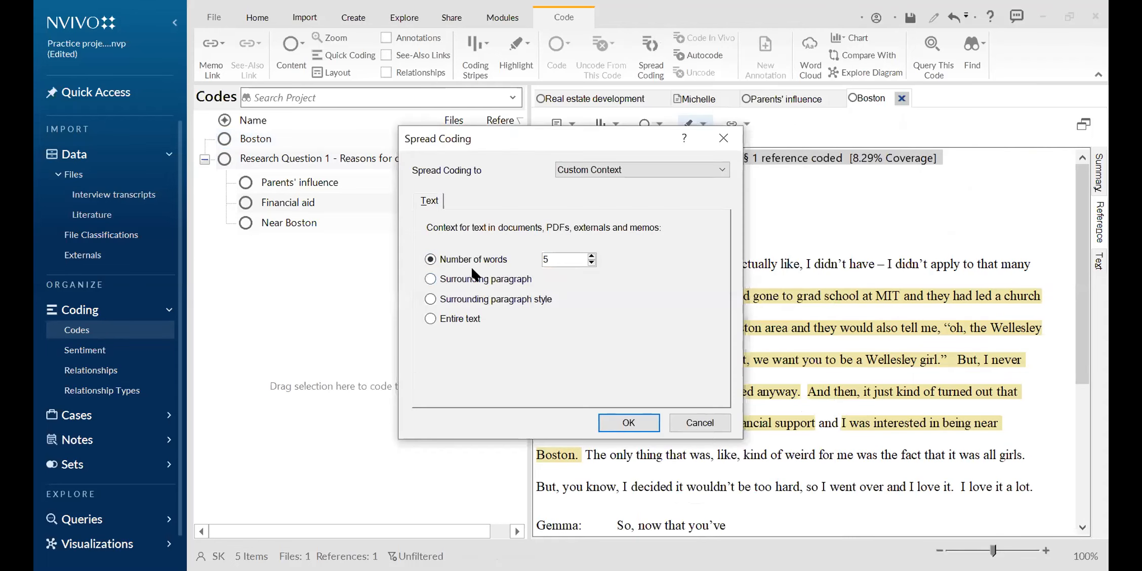
{"action": "left_click", "coordinate": [476, 284]}
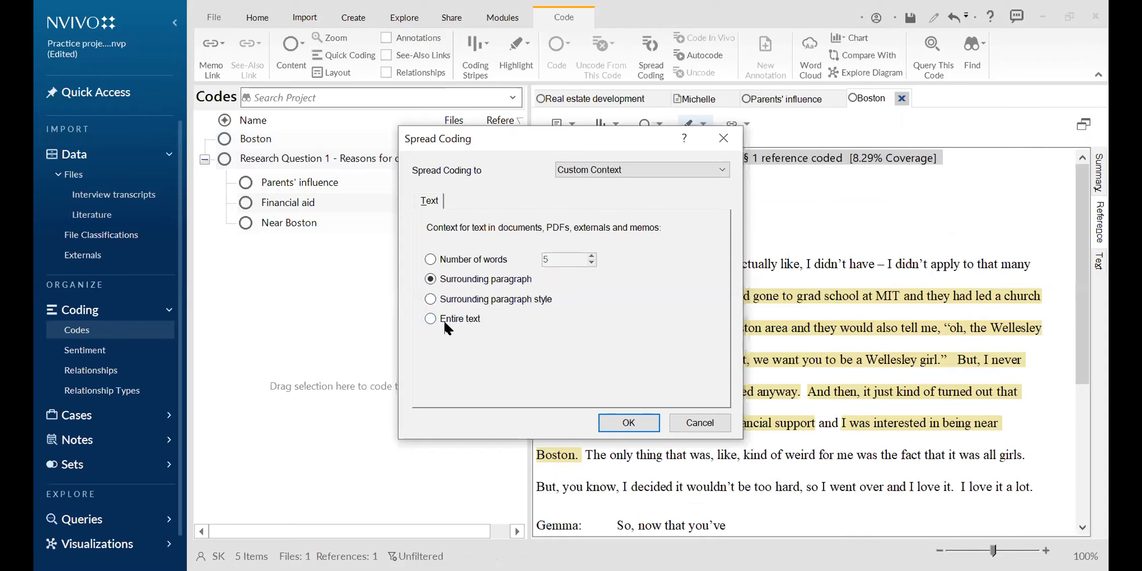
{"action": "left_click", "coordinate": [430, 319]}
{"action": "left_click", "coordinate": [715, 423]}
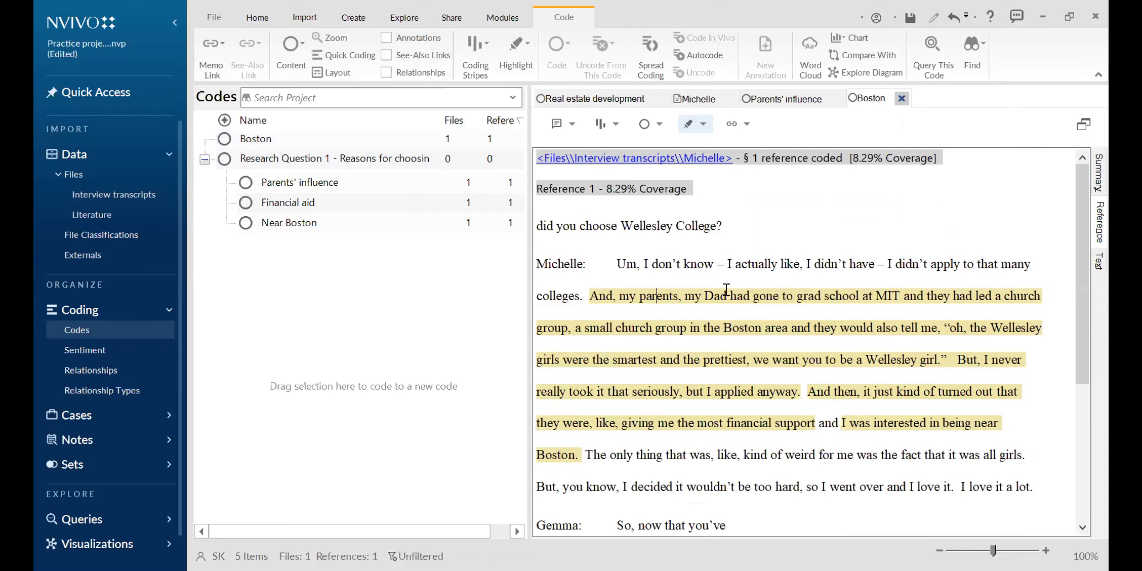
- Delete the Boston code from the project and confirm the deletion
{"action": "left_click", "coordinate": [253, 140]}
{"action": "right_click", "coordinate": [268, 140]}
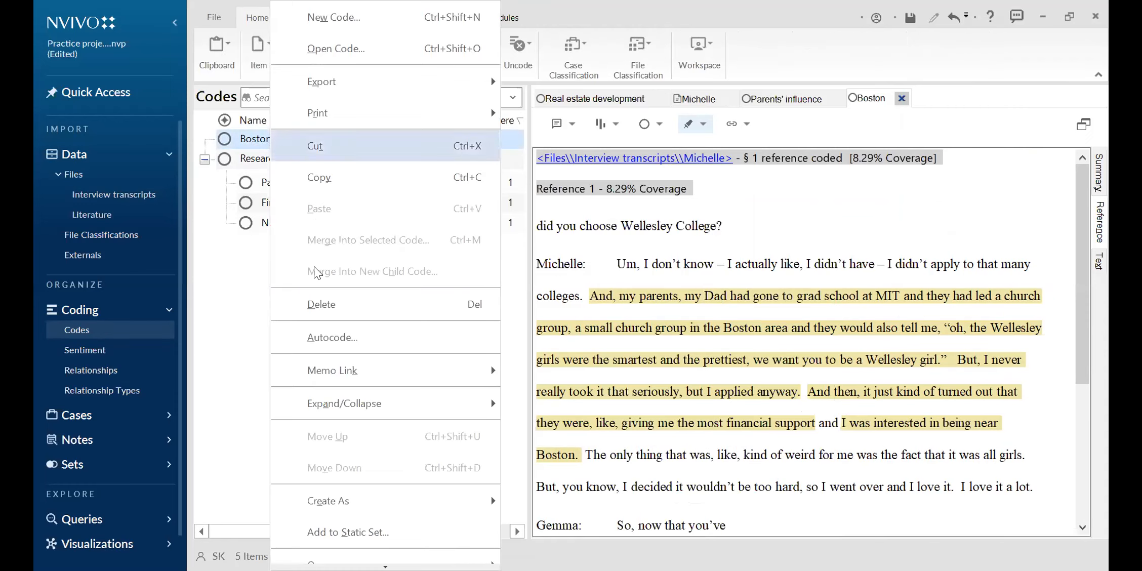
{"action": "left_click", "coordinate": [314, 303]}
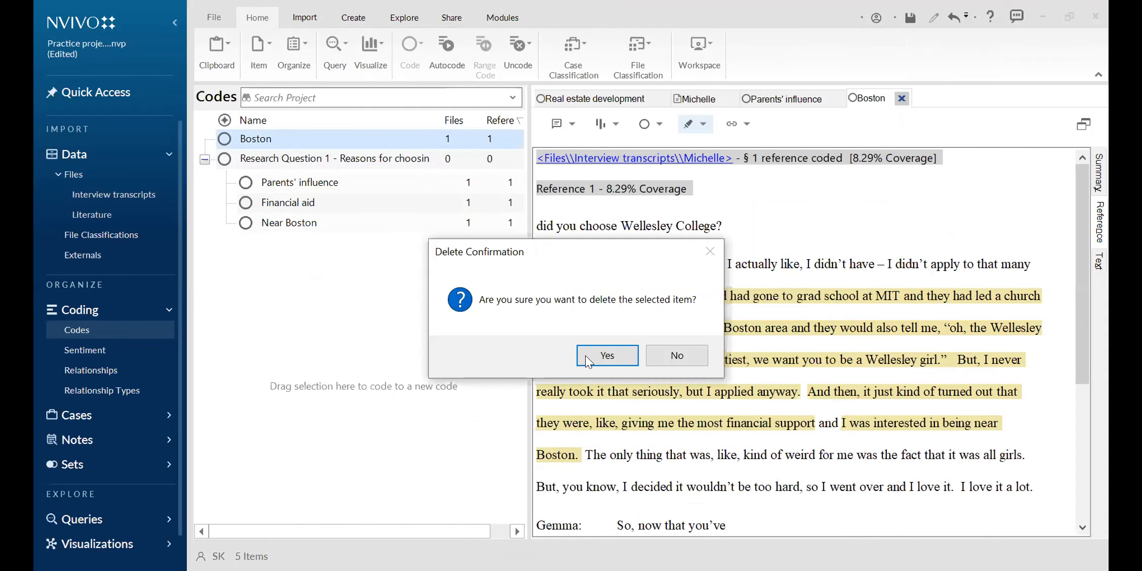
{"action": "left_click", "coordinate": [585, 354]}
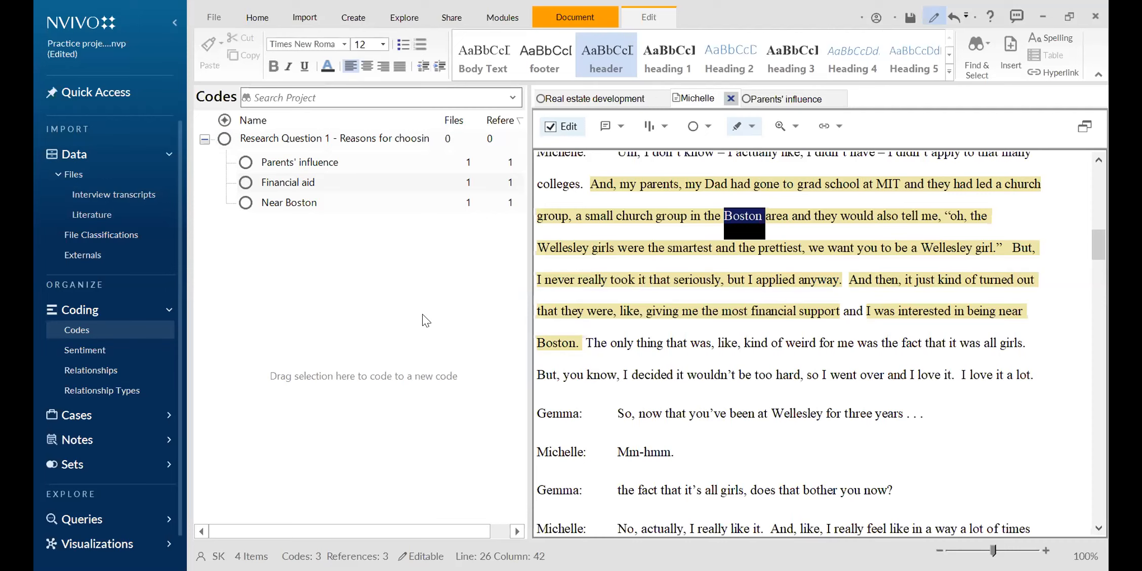
{"action": "left_click", "coordinate": [612, 287]}
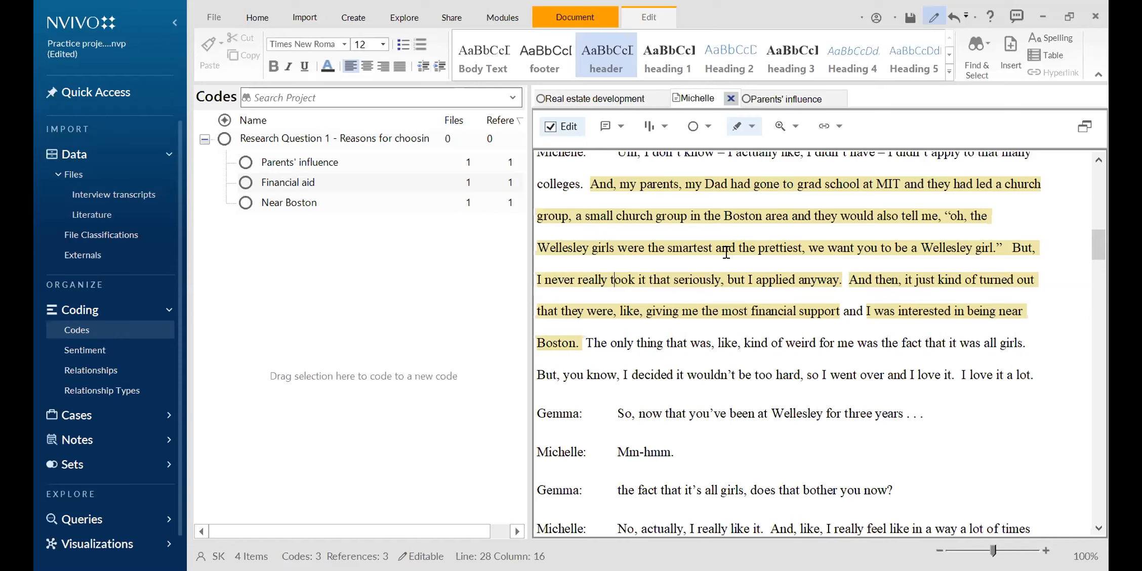
{"action": "left_click_drag", "start_coordinate": [715, 248], "coordinate": [802, 247]}
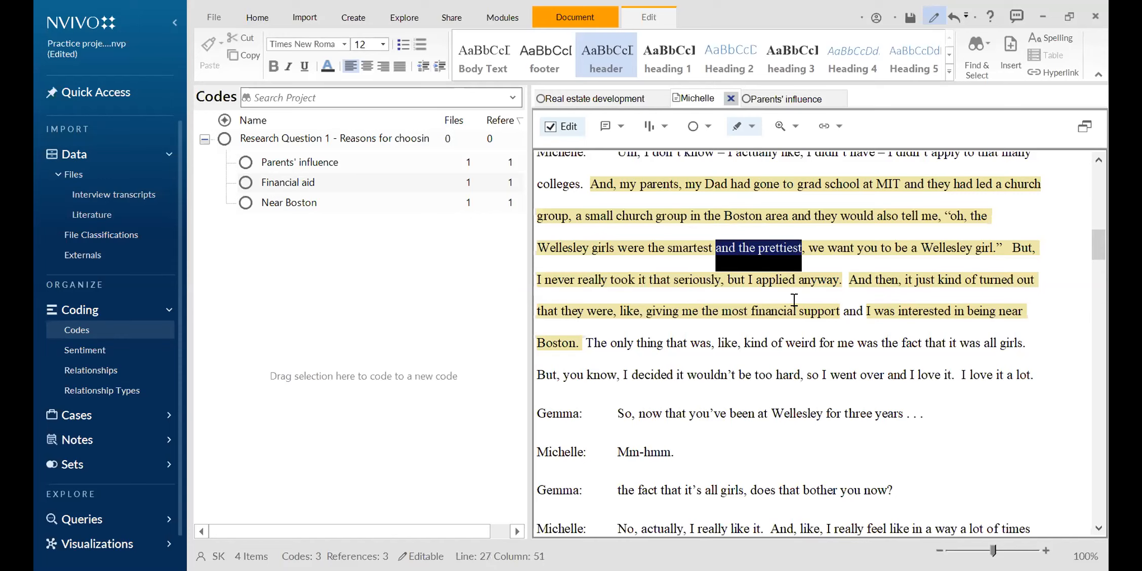
{"action": "left_click", "coordinate": [768, 251]}
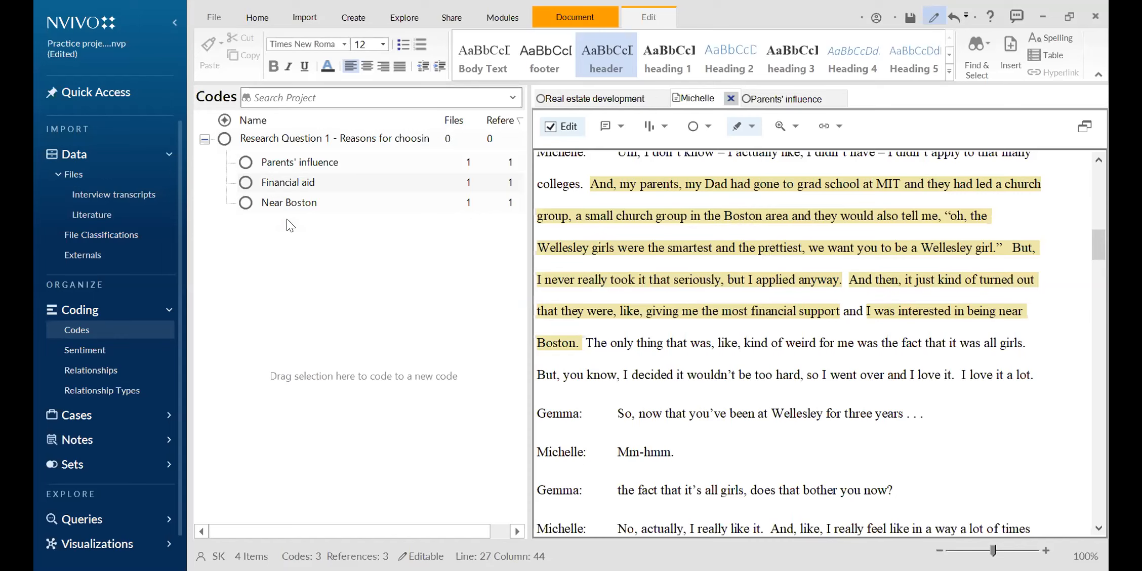
{"action": "left_click", "coordinate": [281, 205]}
- Code the phrase "Boston area" in the interview transcript in vivo
{"action": "left_click_drag", "start_coordinate": [724, 216], "coordinate": [788, 216]}
{"action": "right_click", "coordinate": [766, 235]}
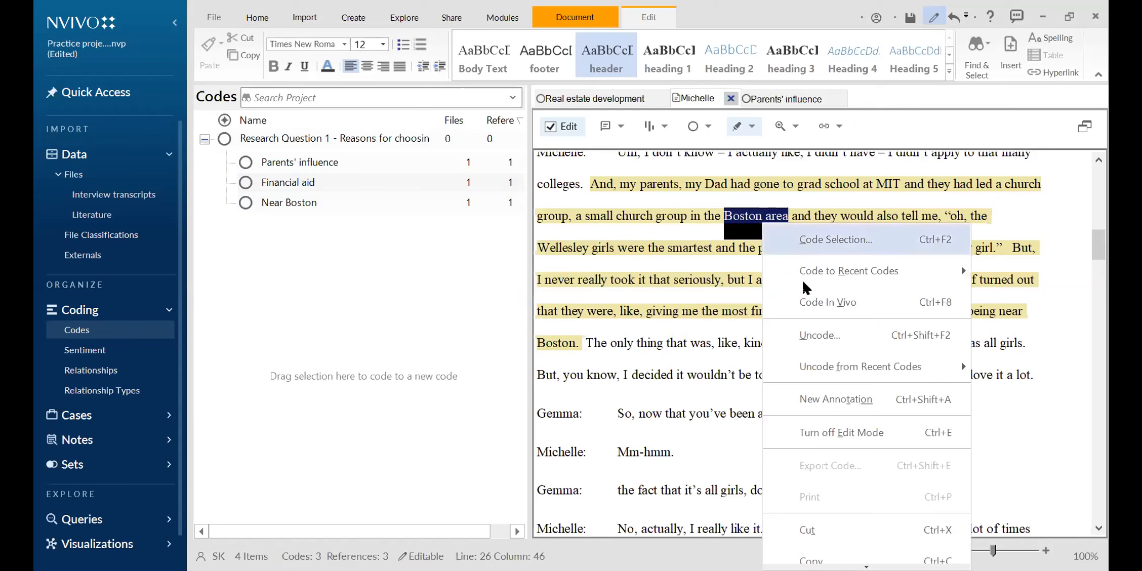
{"action": "left_click", "coordinate": [801, 297]}
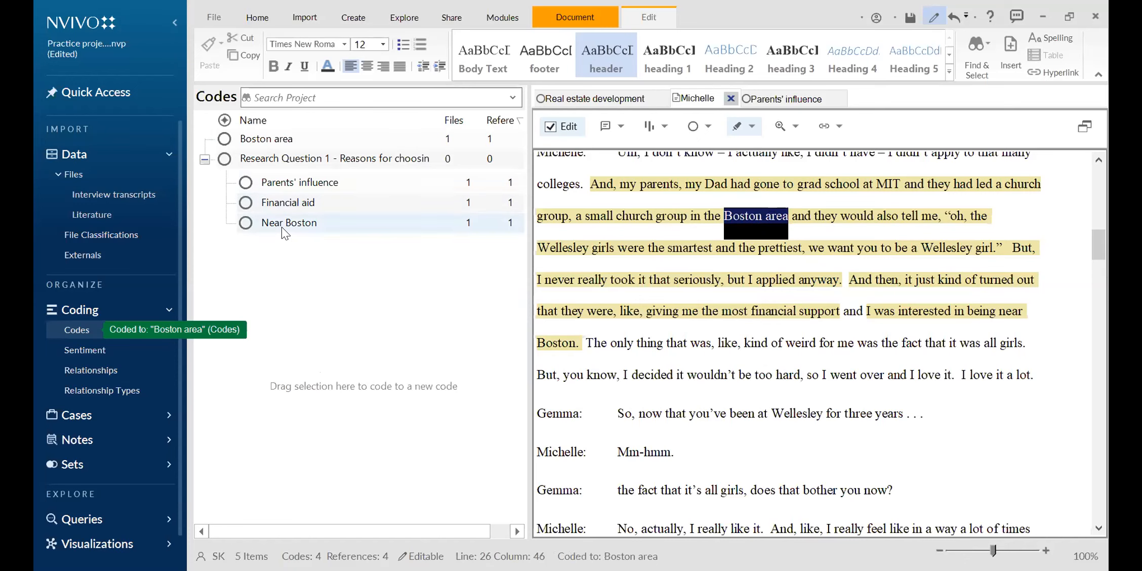
- Open the Boston area code and spread its reference's coding first to Narrow Context and further to Broad Context
{"action": "left_click", "coordinate": [261, 140]}
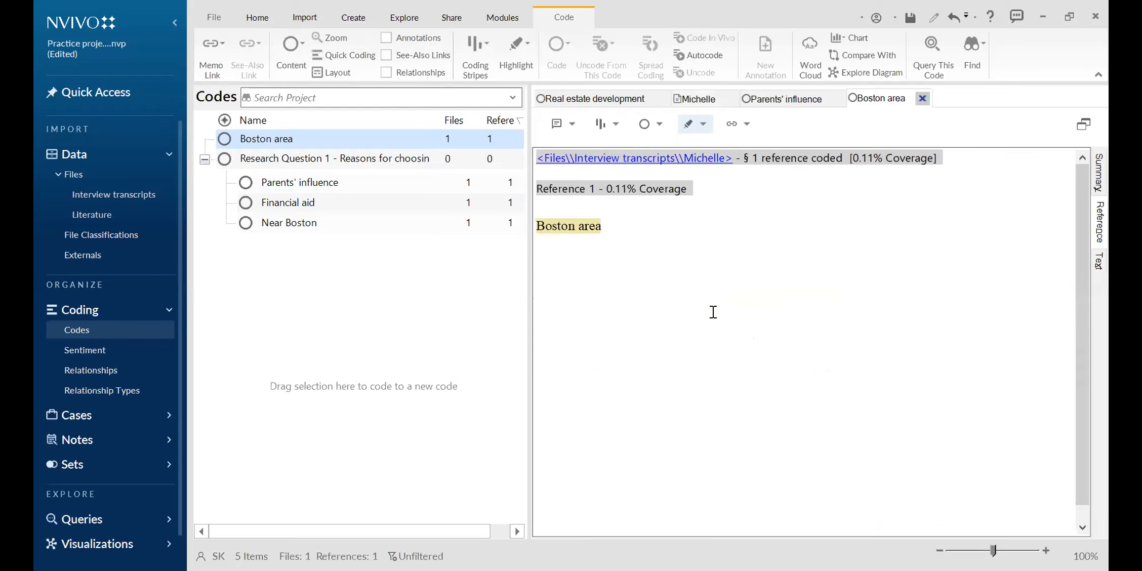
{"action": "right_click", "coordinate": [581, 227]}
{"action": "mouse_move", "coordinate": [703, 338]}
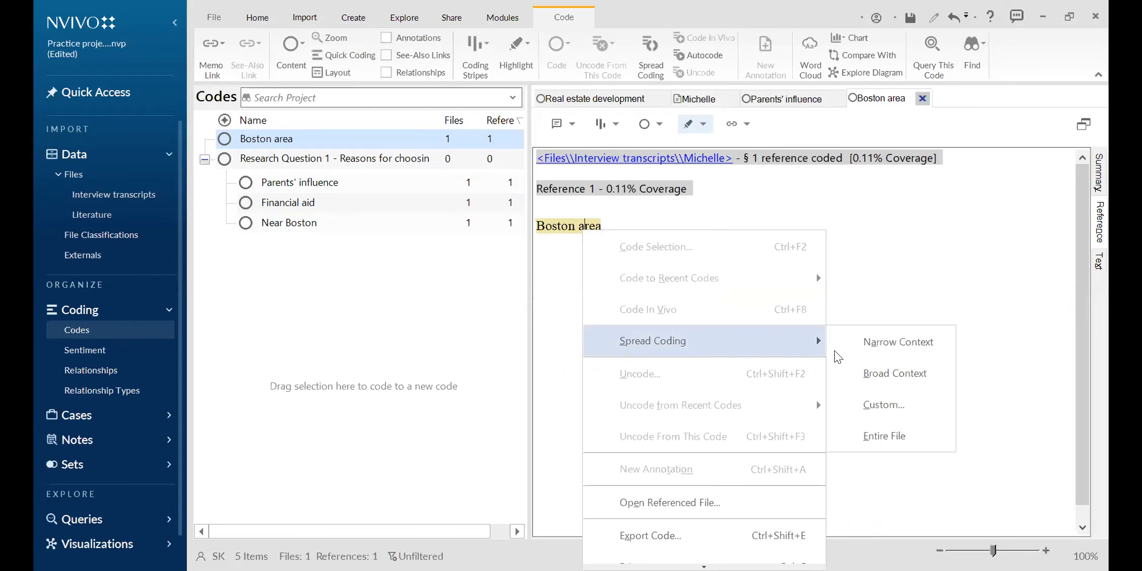
{"action": "left_click", "coordinate": [881, 343]}
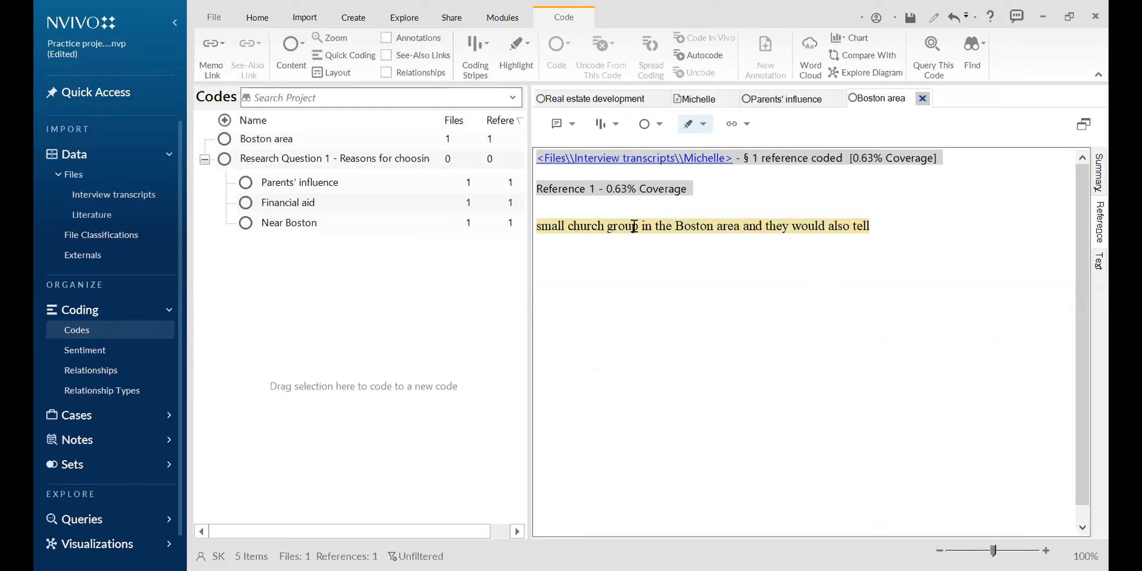
{"action": "right_click", "coordinate": [607, 221]}
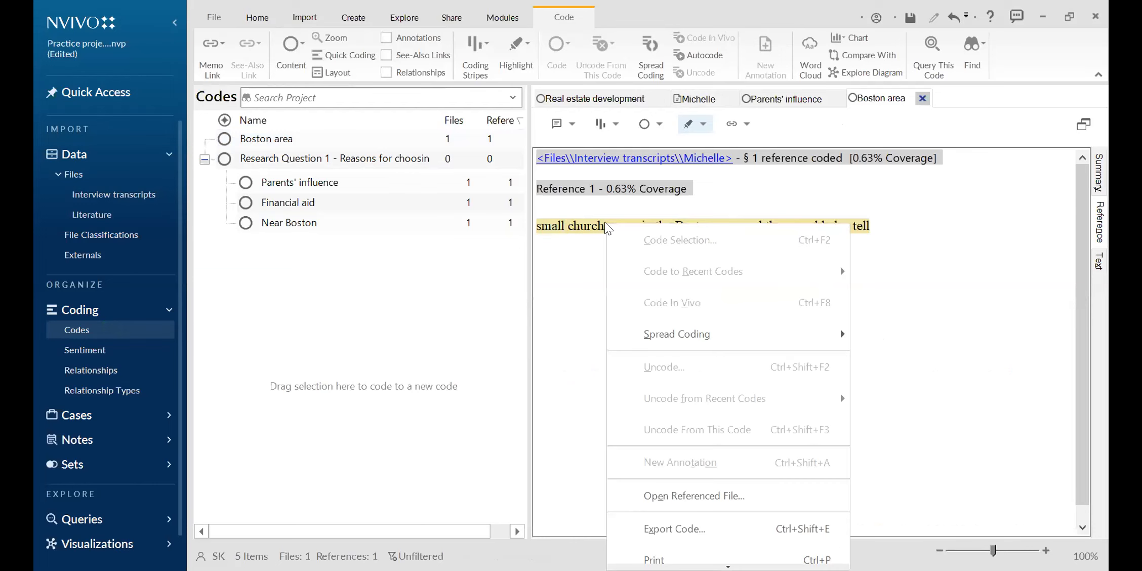
{"action": "mouse_move", "coordinate": [739, 339]}
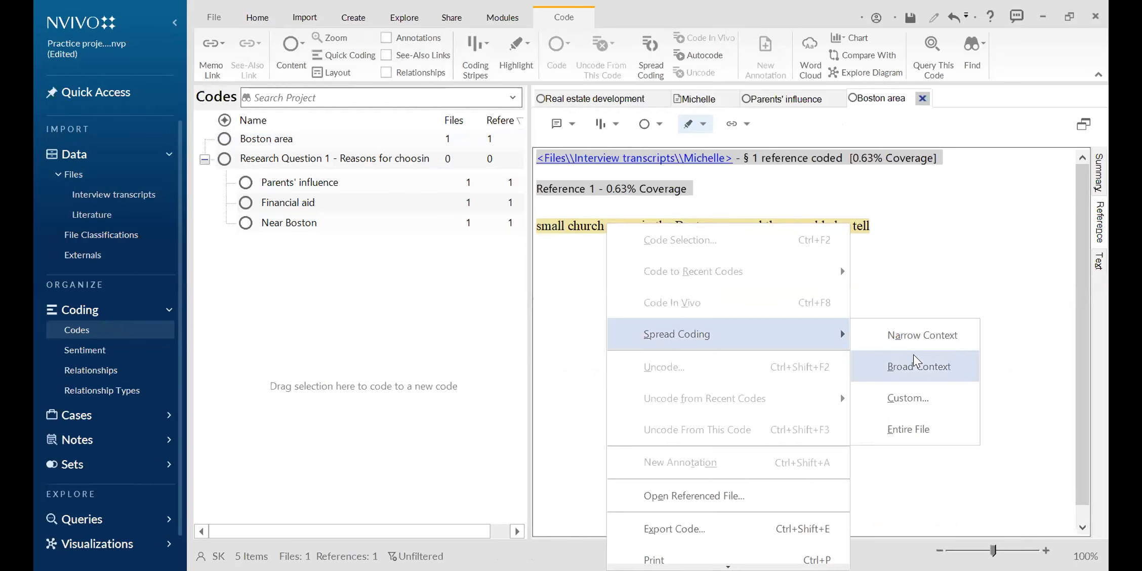
{"action": "left_click", "coordinate": [917, 365]}
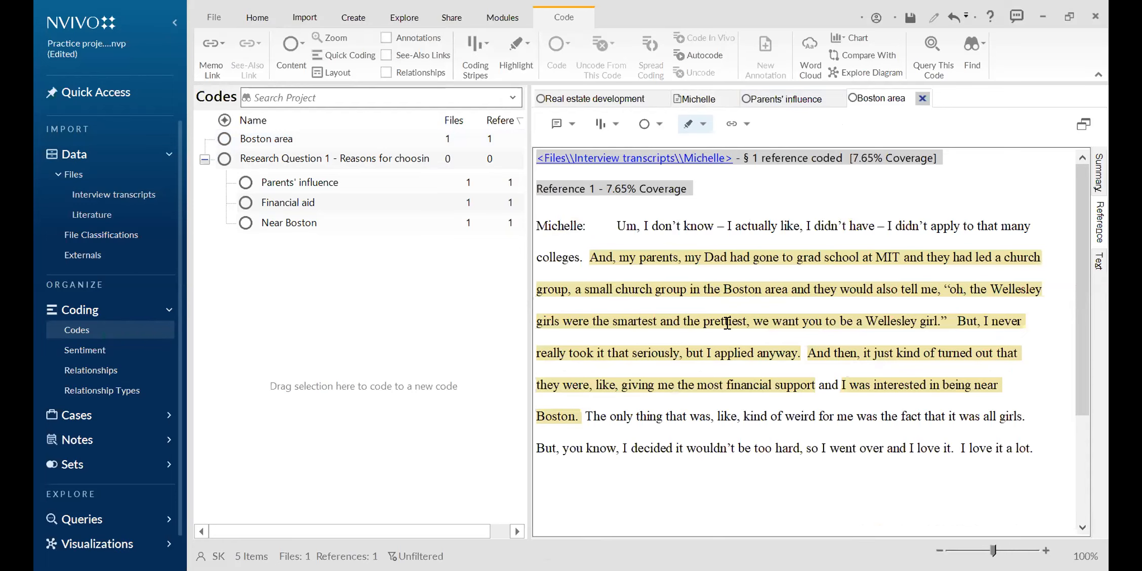
- Return to the interview transcript and code the phrase "financial support" in vivo
{"action": "left_click", "coordinate": [773, 99]}
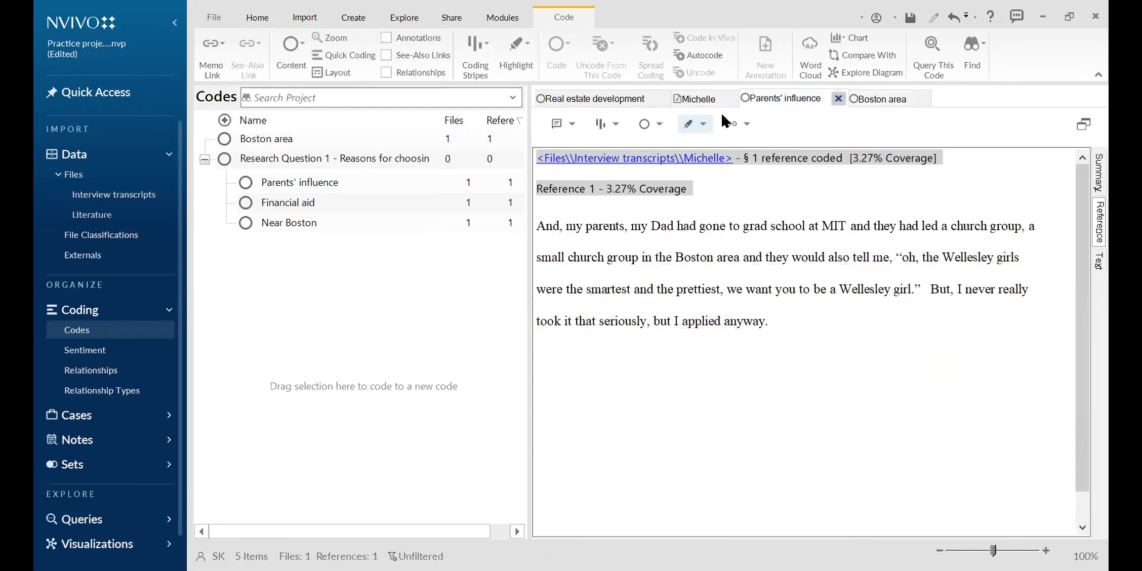
{"action": "left_click", "coordinate": [707, 99]}
{"action": "scroll", "coordinate": [653, 337], "scroll_direction": "down", "scroll_amount": 1}
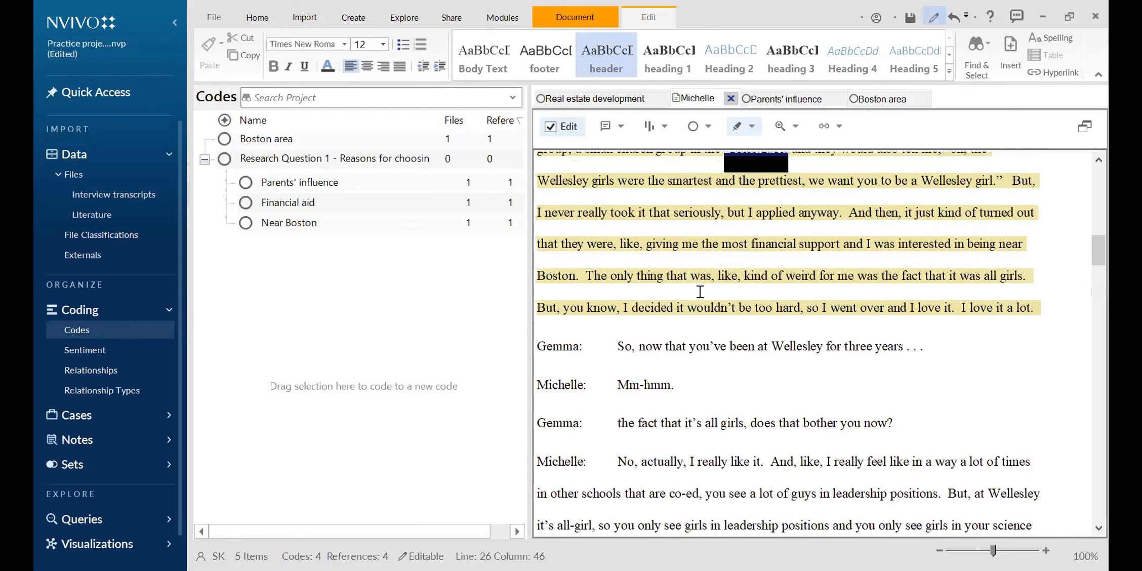
{"action": "left_click", "coordinate": [607, 245]}
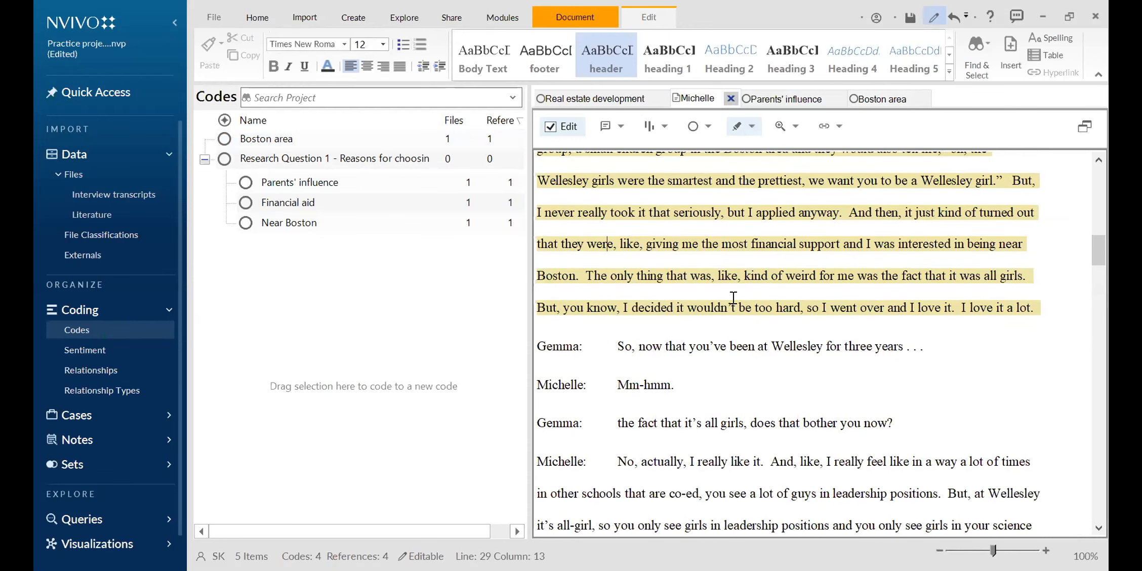
{"action": "scroll", "coordinate": [749, 306], "scroll_direction": "up", "scroll_amount": 1}
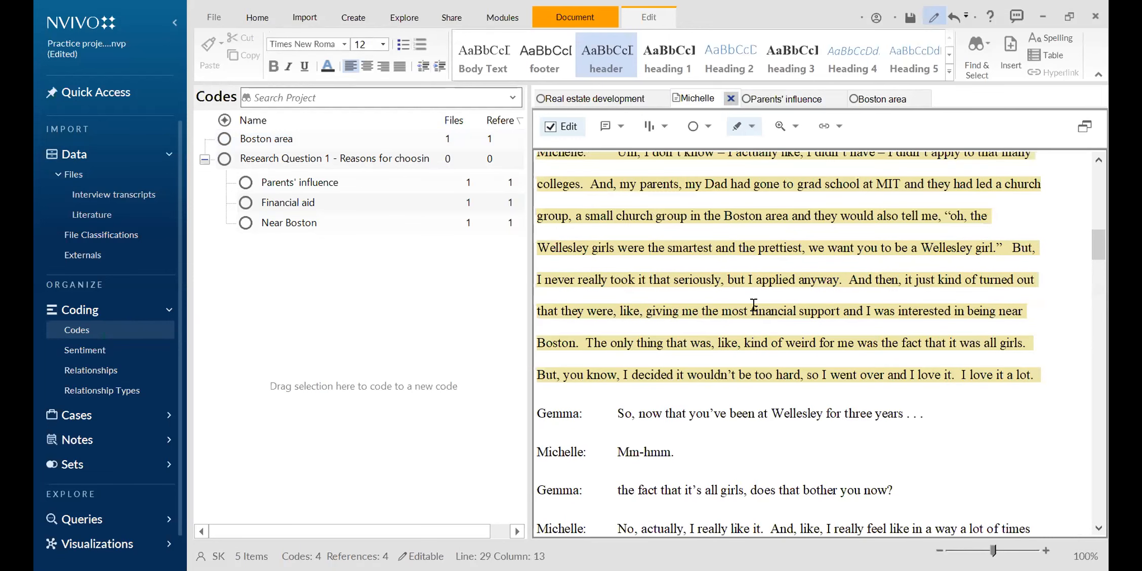
{"action": "left_click_drag", "start_coordinate": [752, 311], "coordinate": [839, 310]}
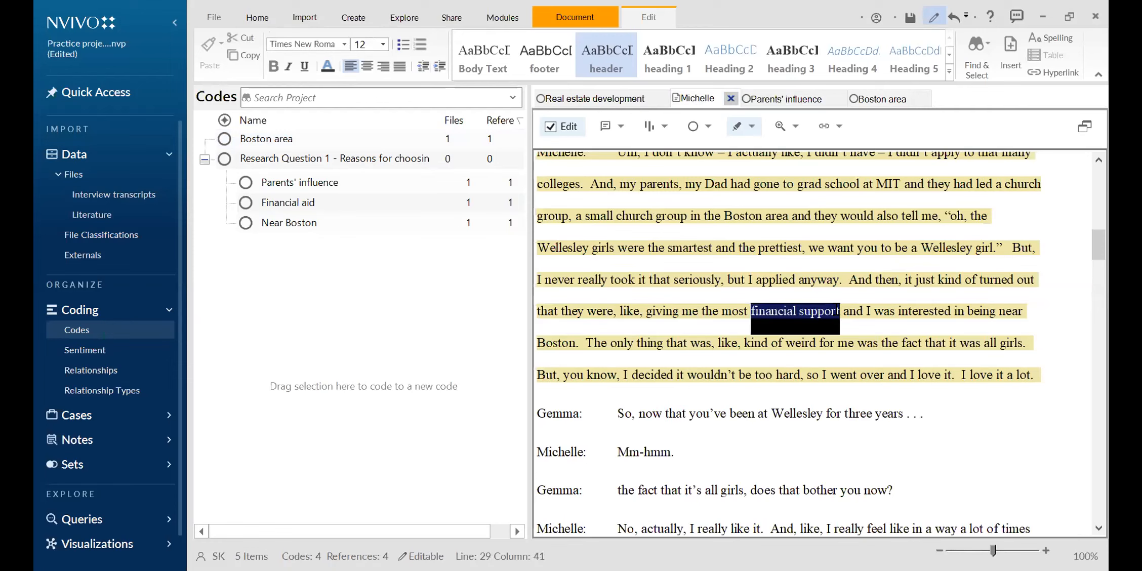
{"action": "right_click", "coordinate": [795, 310]}
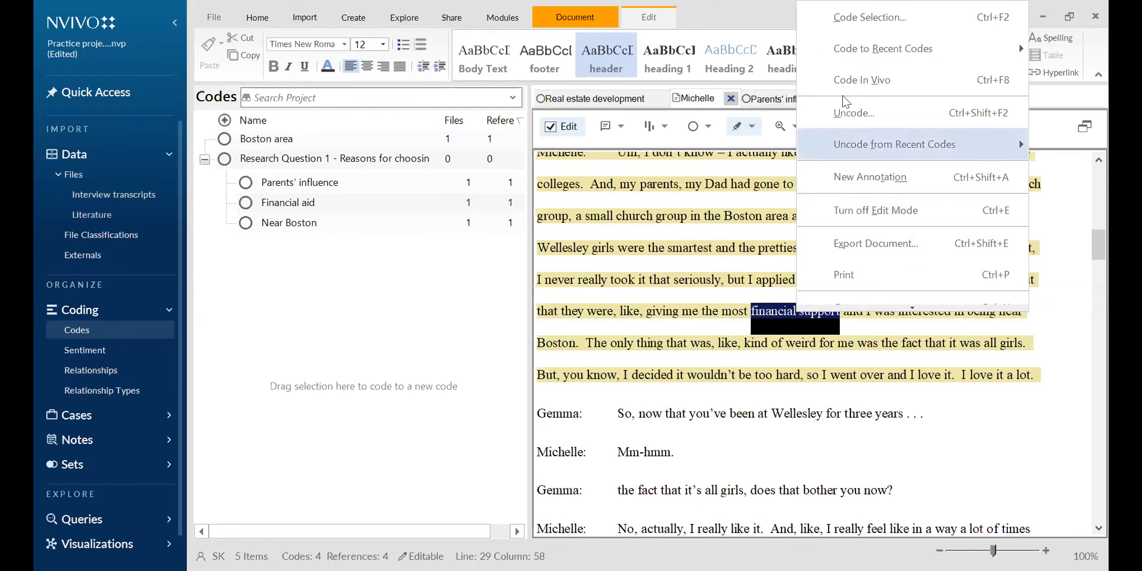
{"action": "left_click", "coordinate": [862, 80]}
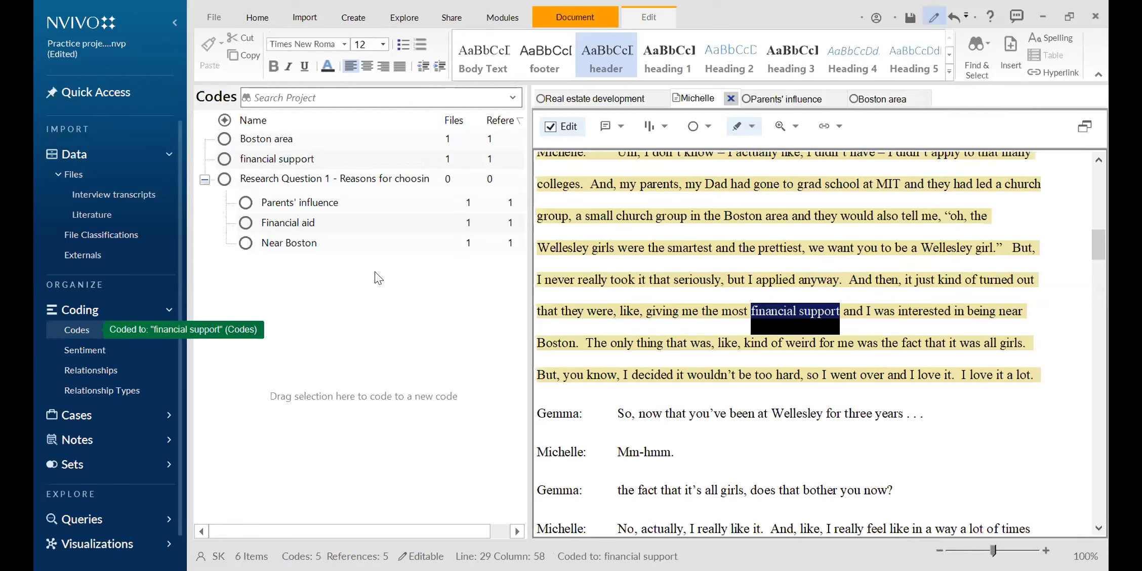
- Open the financial support code and spread its reference's coding to Broad Context
{"action": "left_click", "coordinate": [293, 162]}
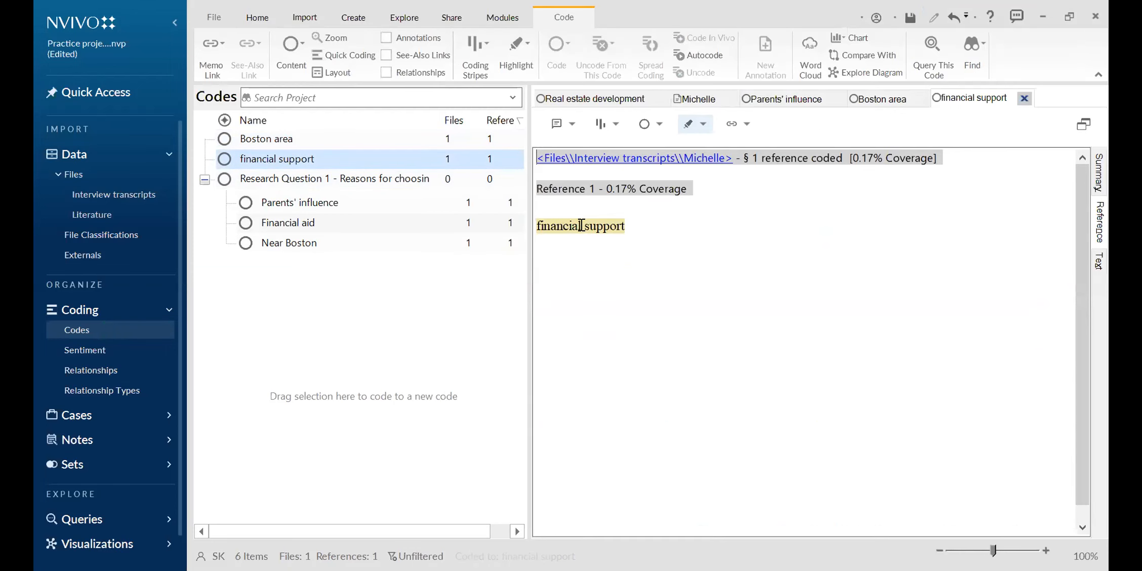
{"action": "right_click", "coordinate": [561, 223]}
{"action": "mouse_move", "coordinate": [634, 339]}
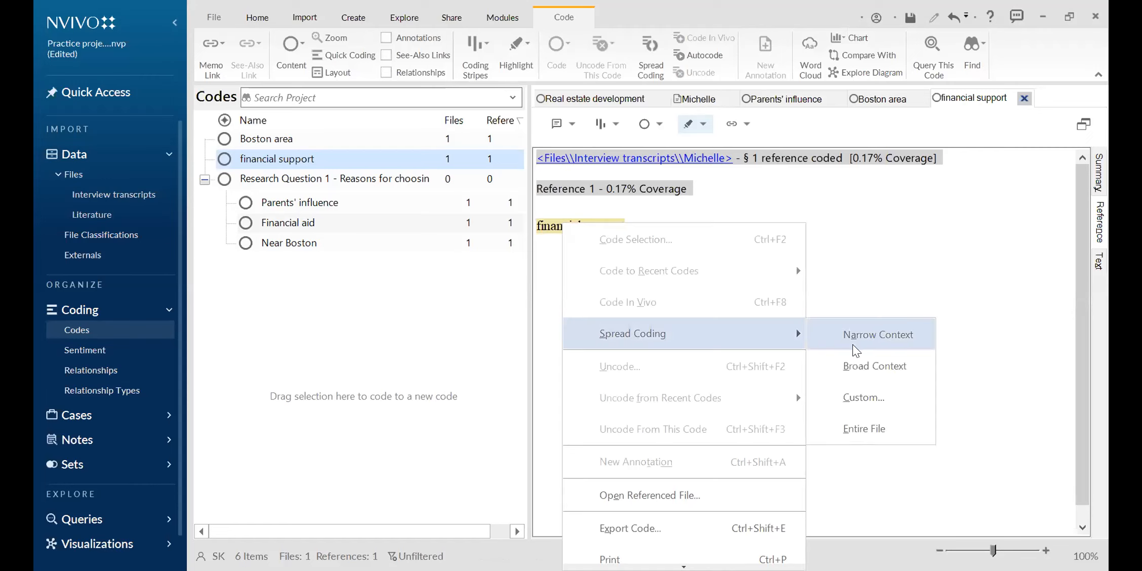
{"action": "left_click", "coordinate": [861, 363]}
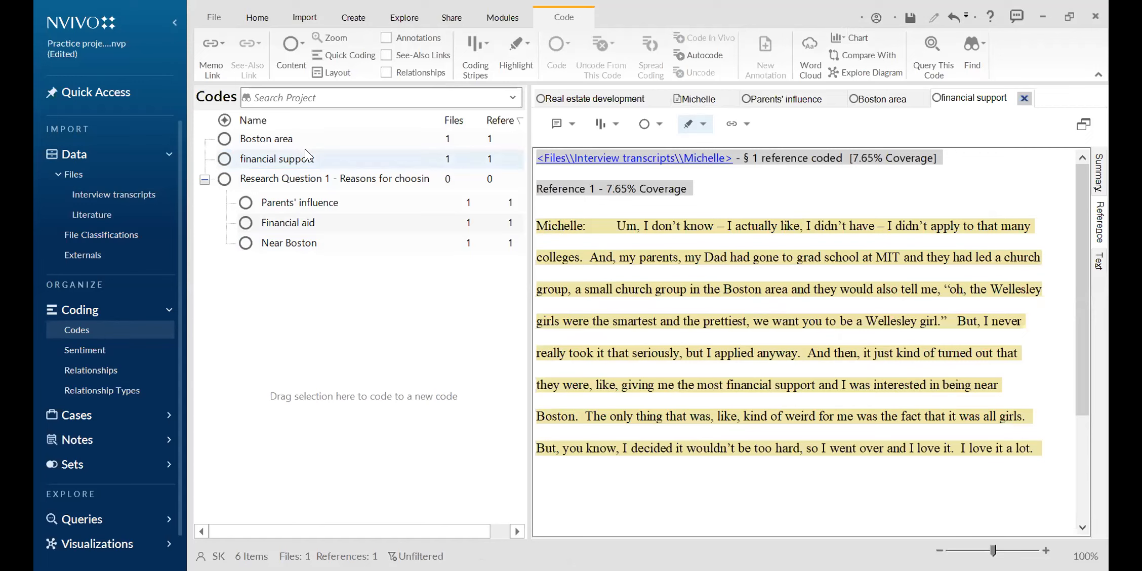
- Delete the Boston area and financial support codes together and confirm the deletion
{"action": "left_click", "coordinate": [258, 137]}
{"action": "left_click", "coordinate": [264, 177]}
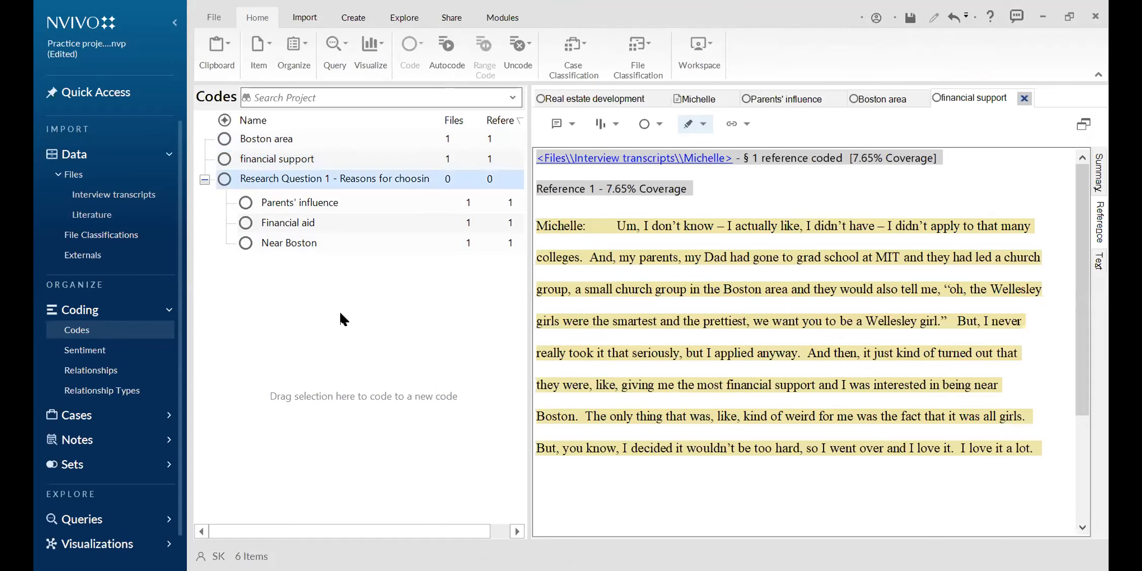
{"action": "left_click", "coordinate": [272, 141]}
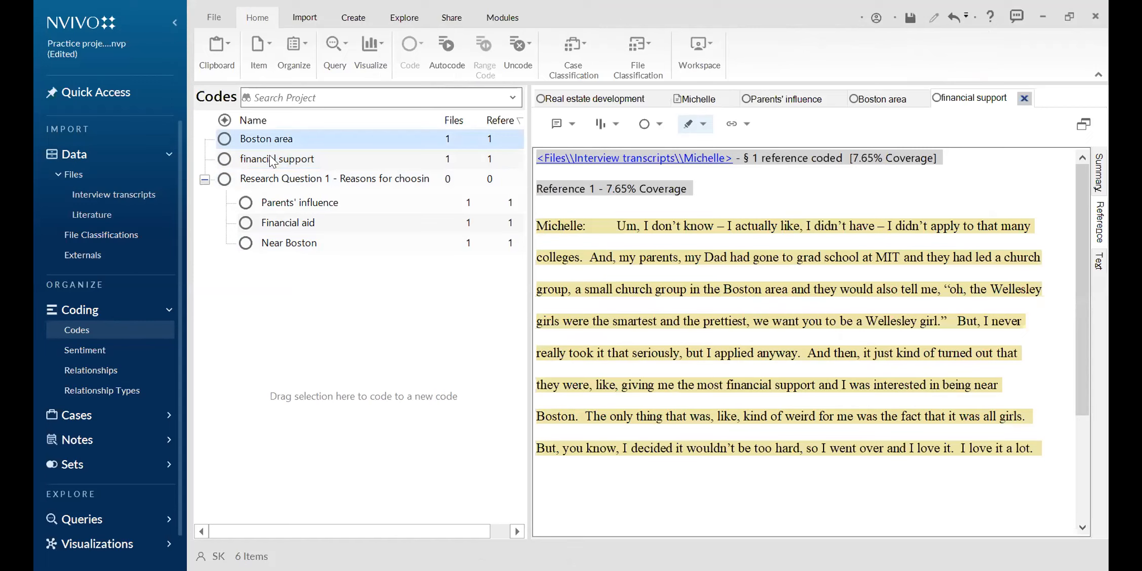
{"action": "left_click", "coordinate": [276, 159], "text": "ctrl"}
{"action": "right_click", "coordinate": [318, 157]}
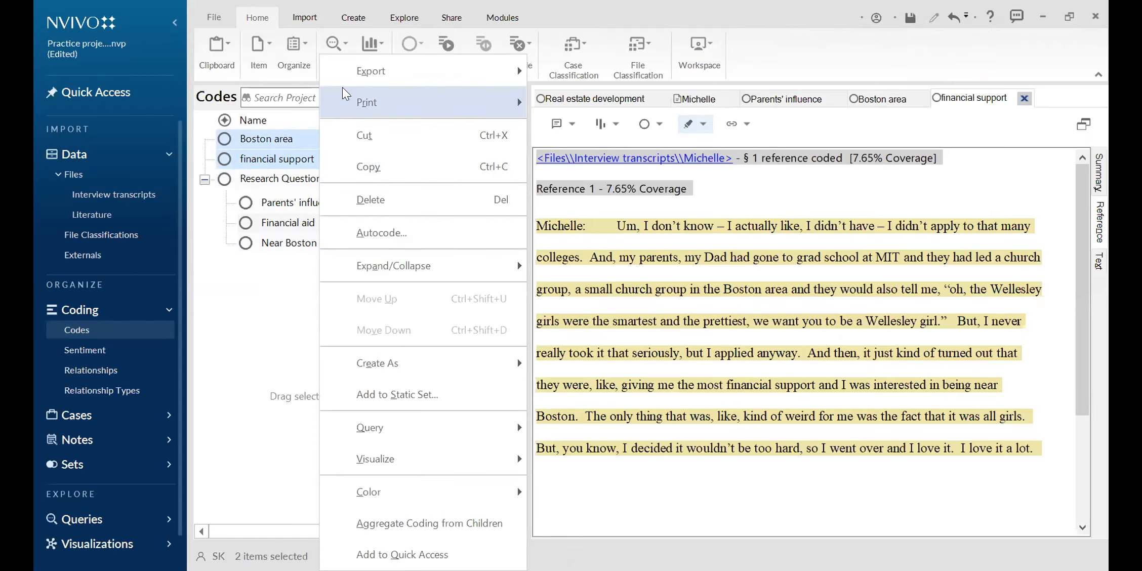
{"action": "key", "text": "Return"}
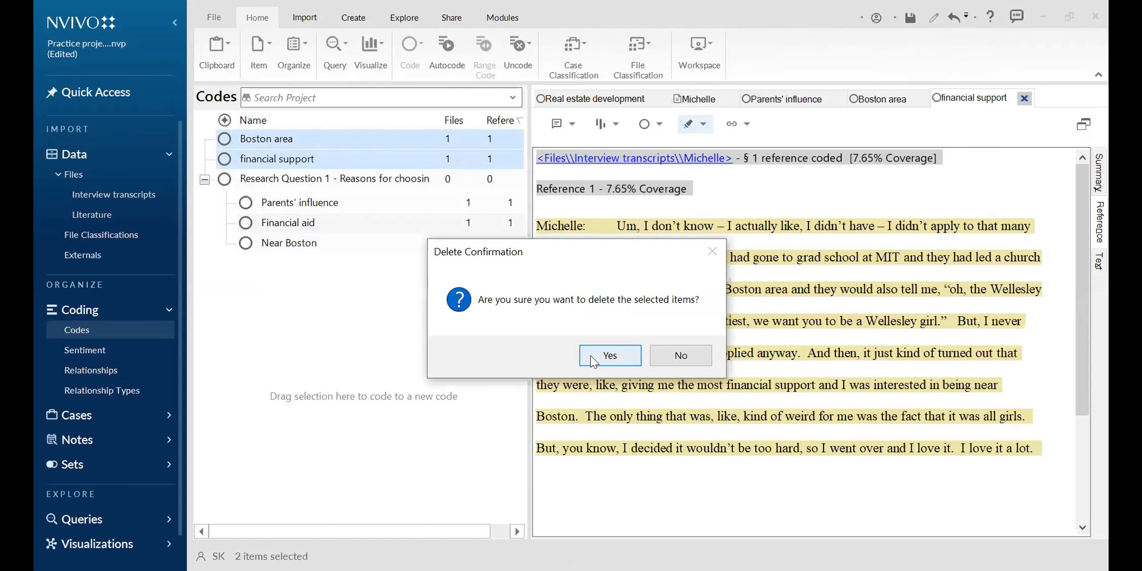
{"action": "key", "text": "Return"}
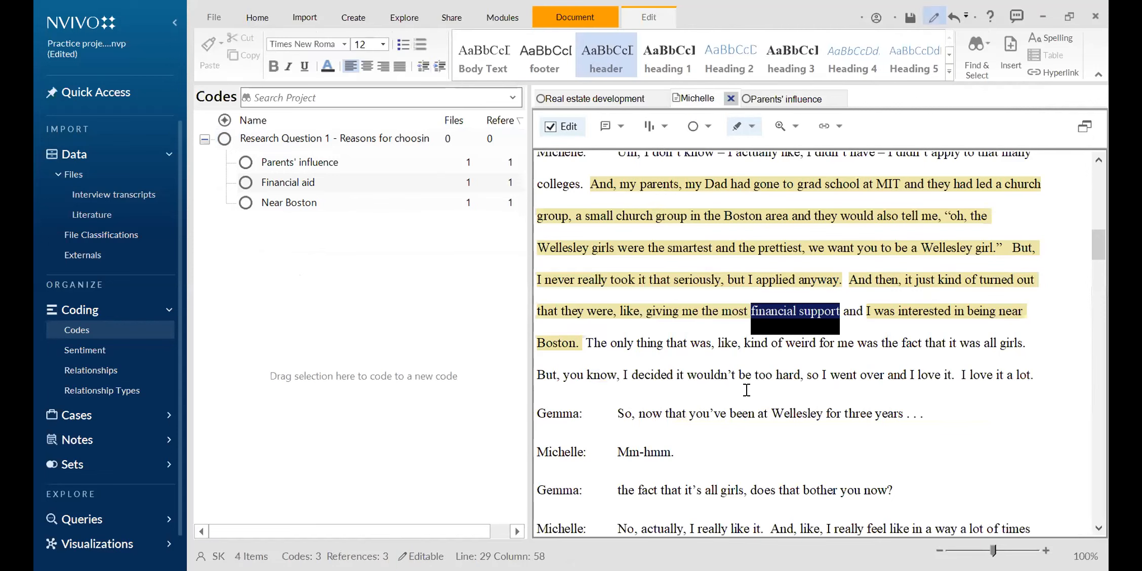
- Read on in the interview transcript to the answer about whether the college being all girls is a bother
{"action": "left_click", "coordinate": [697, 319]}
{"action": "scroll", "coordinate": [696, 324], "scroll_direction": "down", "scroll_amount": 2}
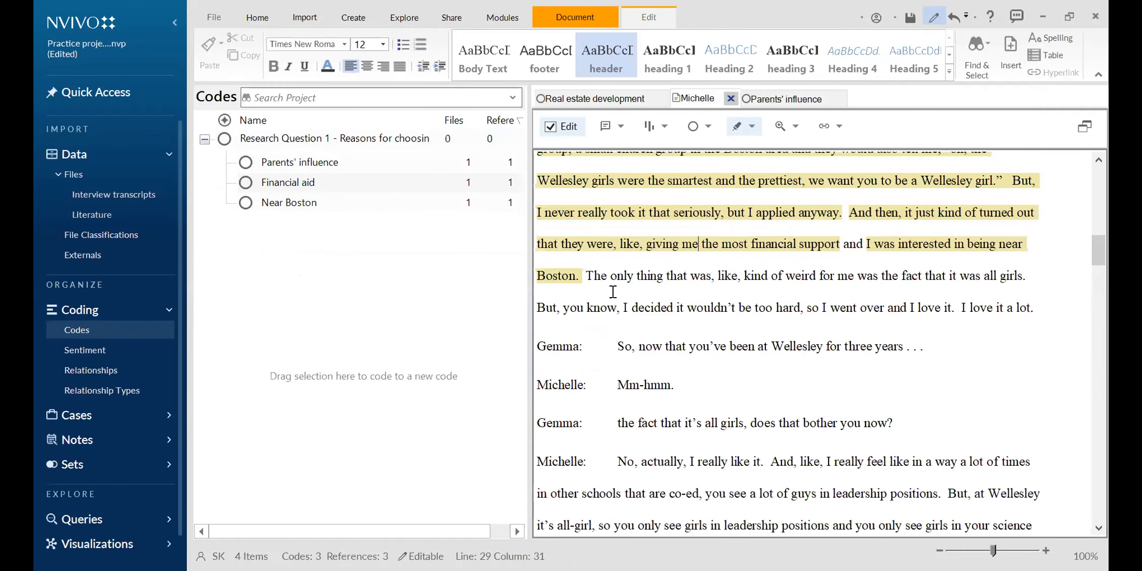
{"action": "left_click", "coordinate": [591, 275]}
{"action": "scroll", "coordinate": [697, 335], "scroll_direction": "down", "scroll_amount": 6}
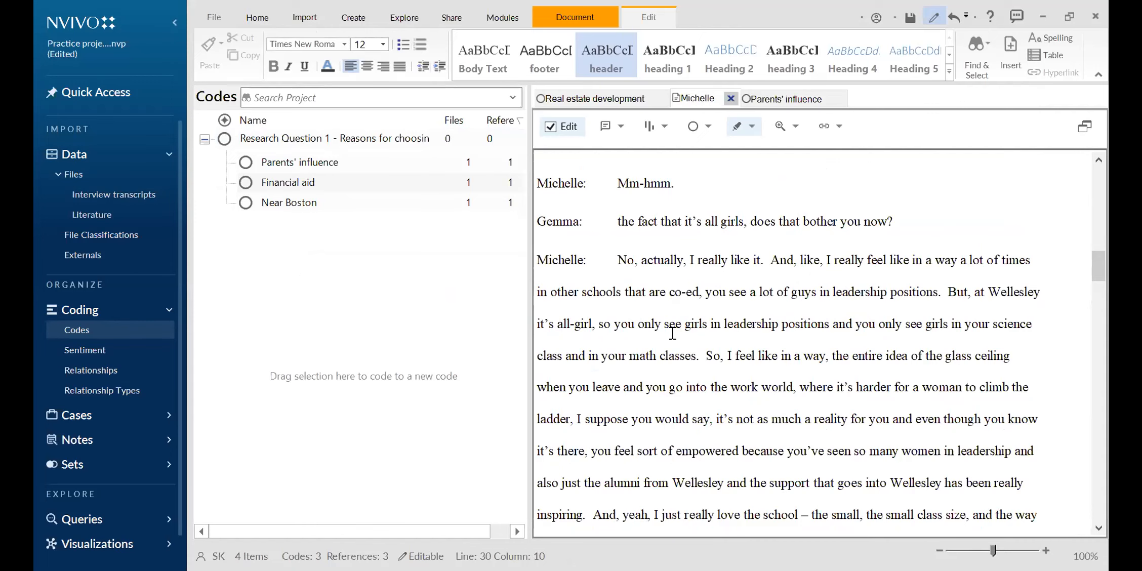
- Apply the Heading 5 style to the paragraph of the interview transcript that answers why Wellesley College was chosen
{"action": "scroll", "coordinate": [673, 333], "scroll_direction": "up", "scroll_amount": 3}
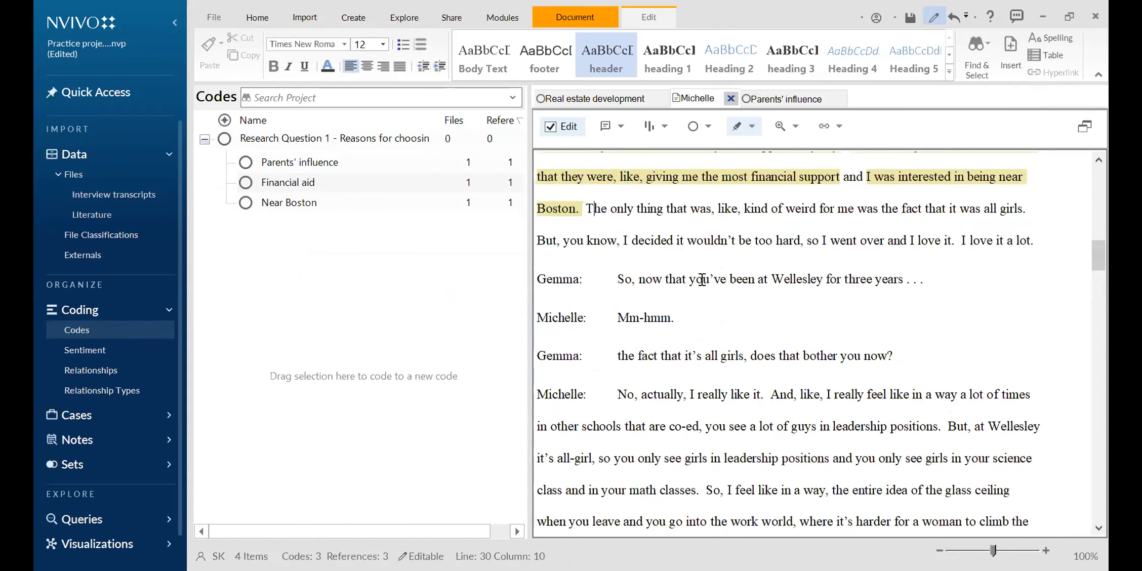
{"action": "scroll", "coordinate": [702, 280], "scroll_direction": "down", "scroll_amount": 3}
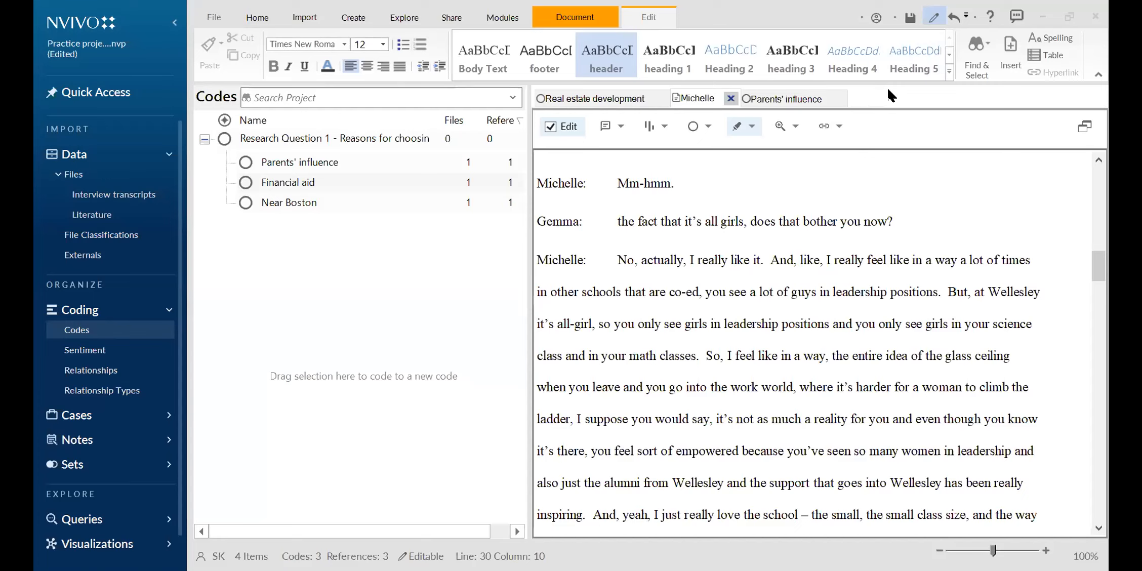
{"action": "left_click", "coordinate": [933, 35]}
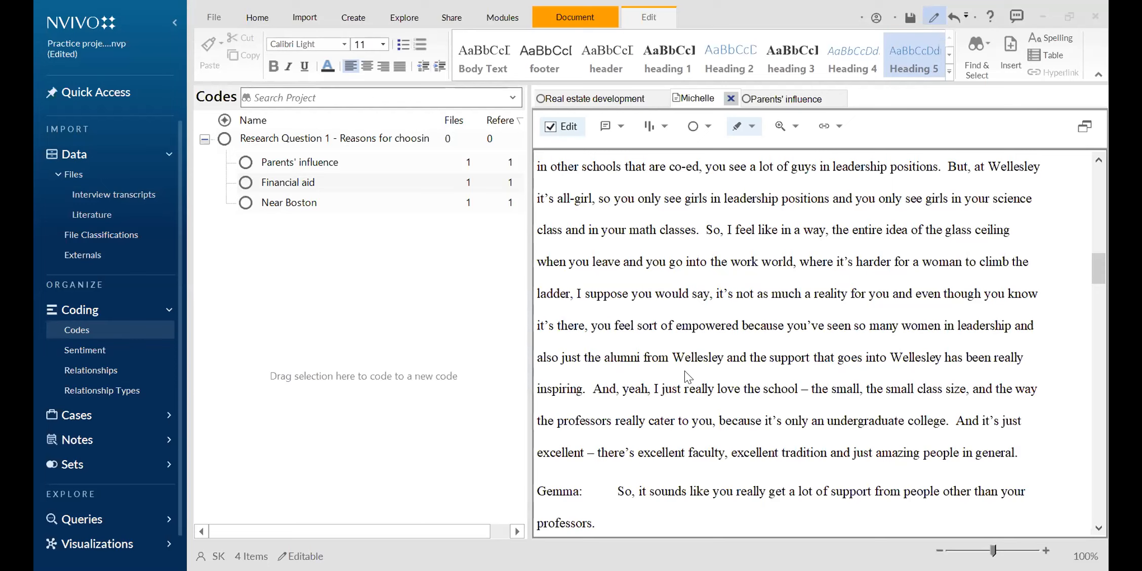
- Dismiss the save reminders without saving the project
{"action": "left_click", "coordinate": [684, 355]}
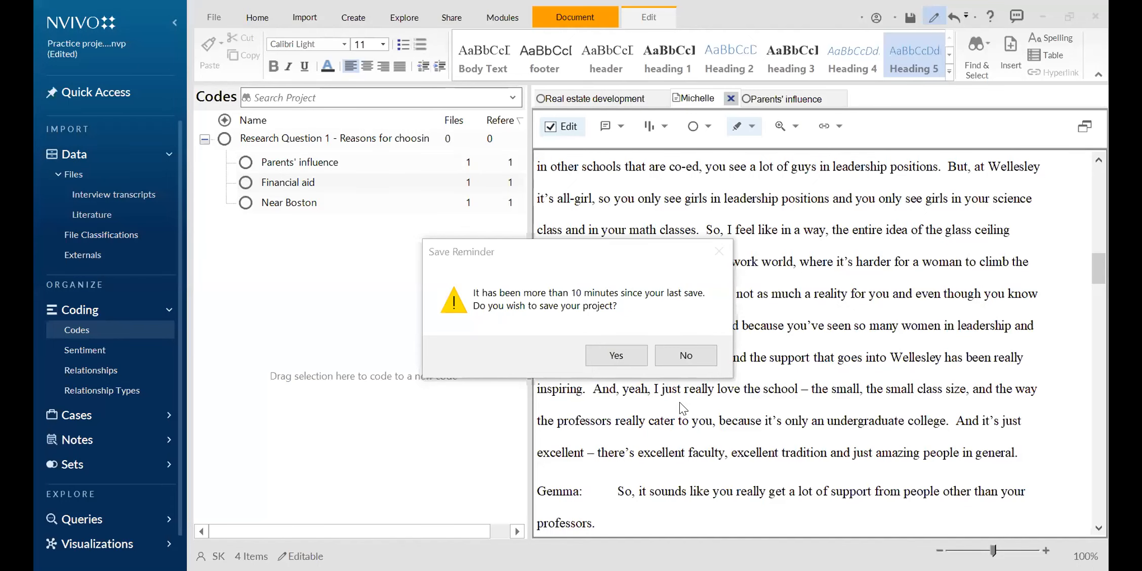
{"action": "left_click", "coordinate": [677, 356]}
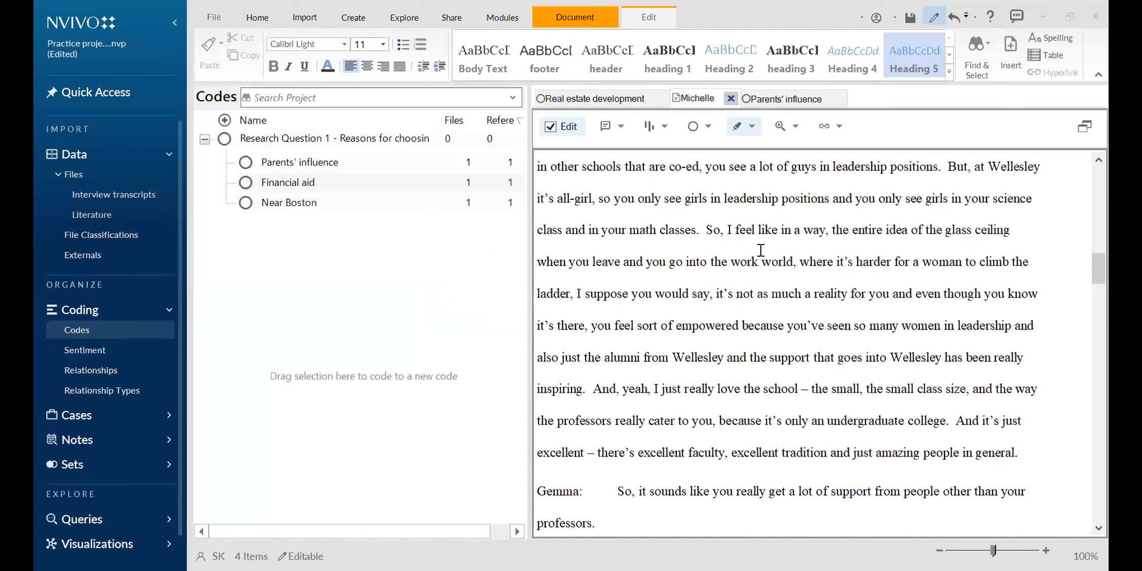
- Collapse the navigation pane and widen the code list to fit the full name of the Research Question 1 code
{"action": "left_click", "coordinate": [291, 260]}
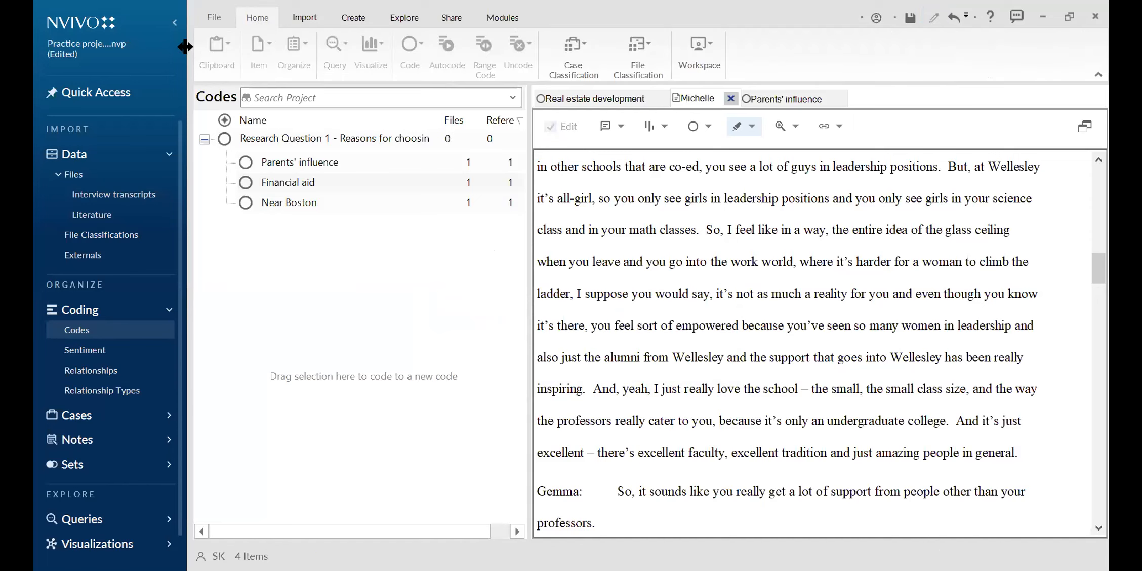
{"action": "left_click", "coordinate": [175, 23]}
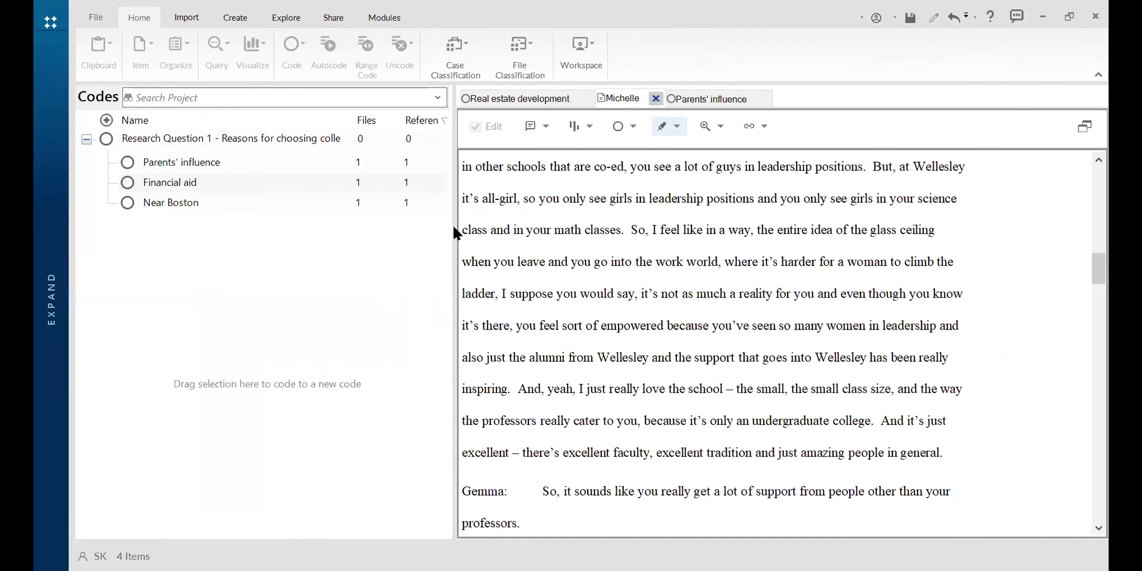
{"action": "left_click_drag", "start_coordinate": [452, 224], "coordinate": [522, 224]}
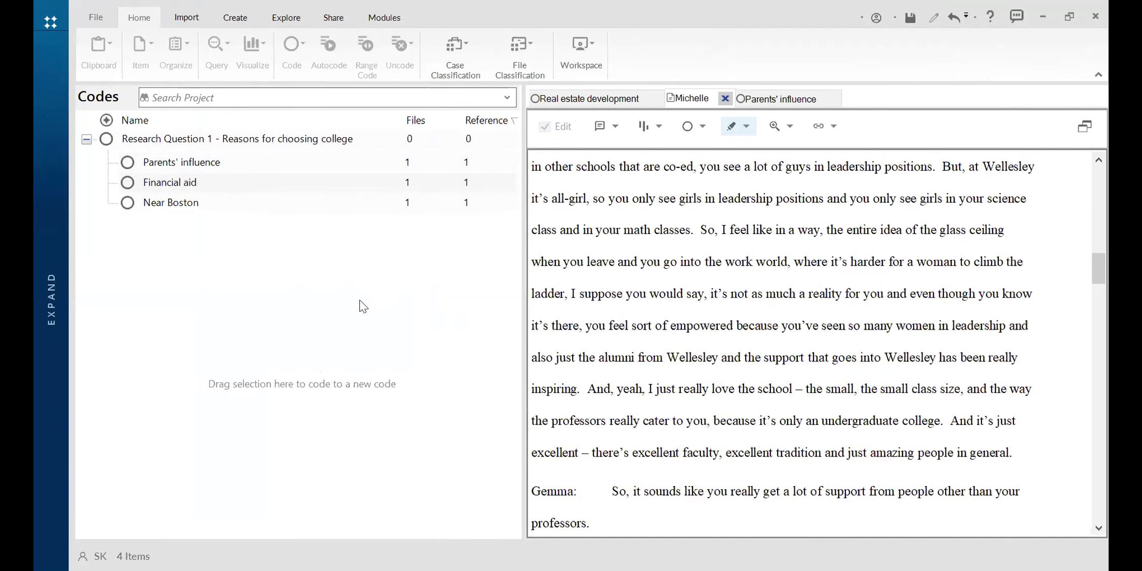
{"action": "left_click", "coordinate": [58, 304]}
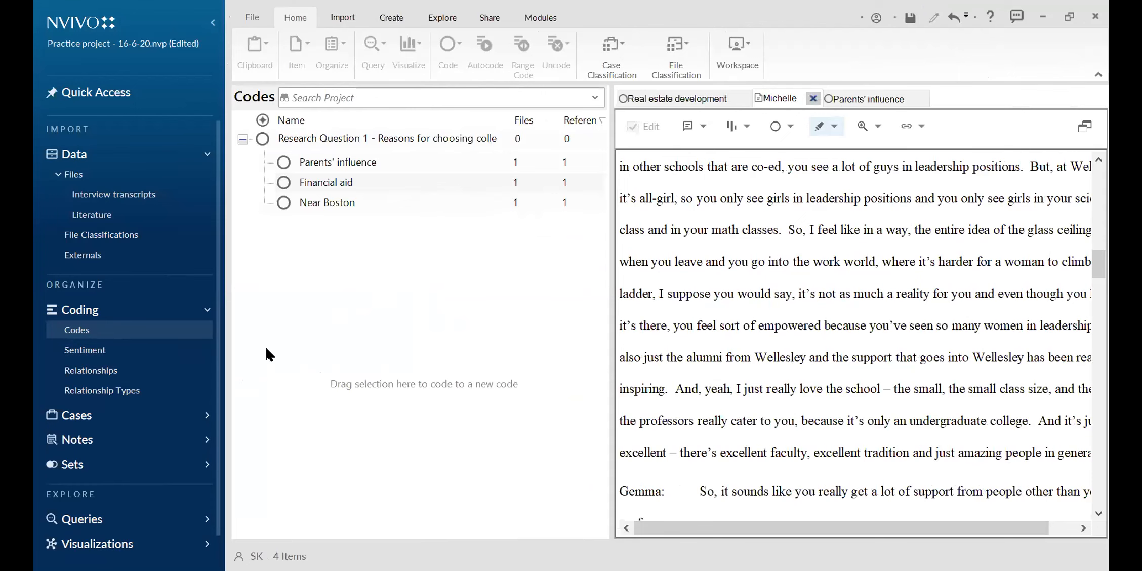
{"action": "left_click", "coordinate": [213, 22]}
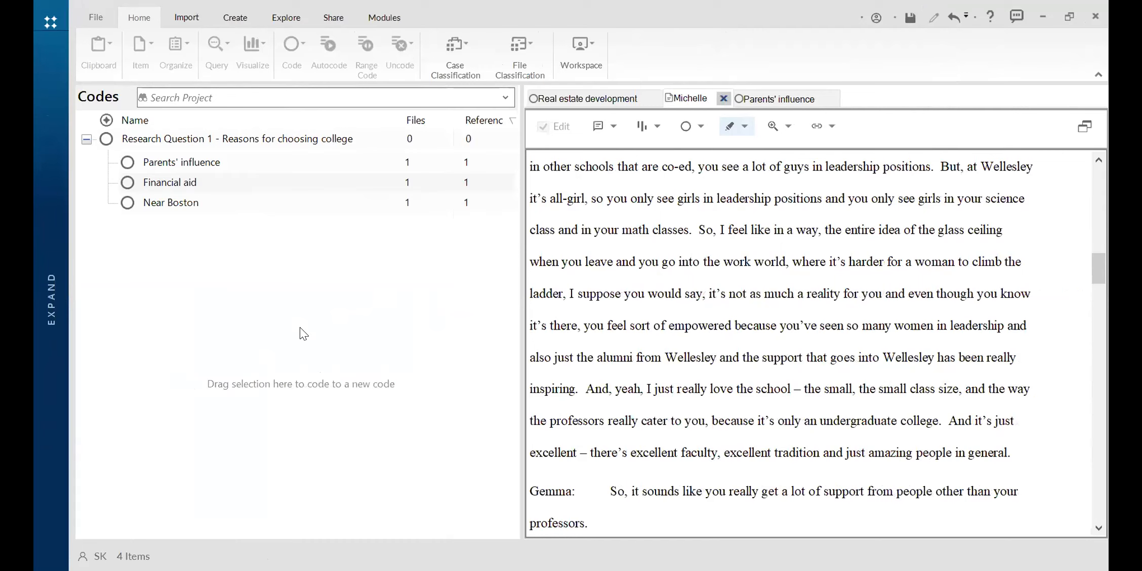
- Highlight all coding in the interview transcript and review the coded passages in the answer about choosing Wellesley College
{"action": "left_click", "coordinate": [742, 128]}
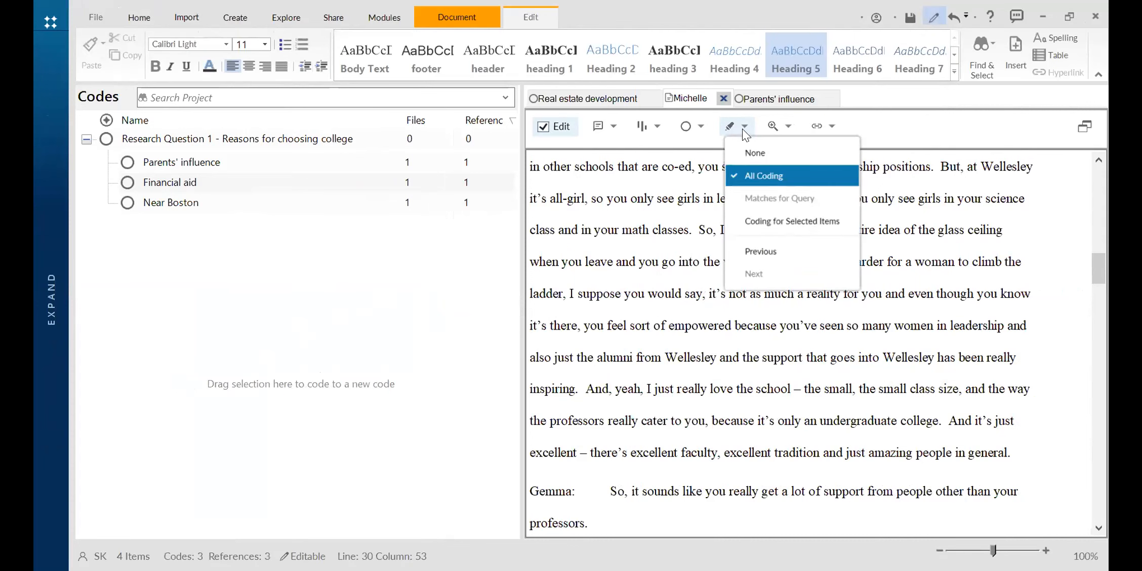
{"action": "left_click", "coordinate": [754, 174]}
{"action": "scroll", "coordinate": [742, 219], "scroll_direction": "up", "scroll_amount": 5}
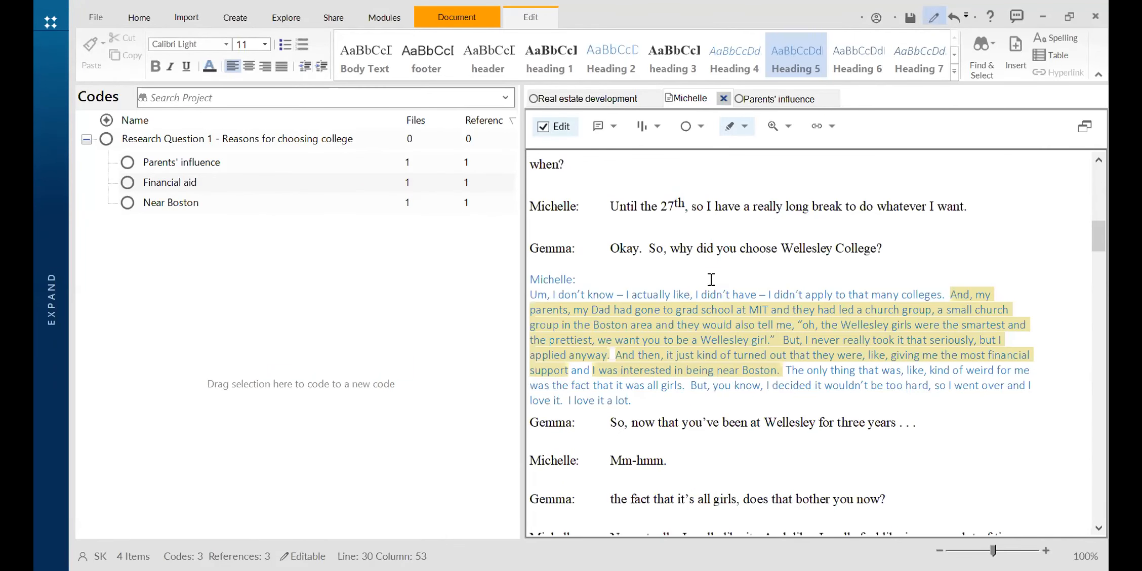
{"action": "left_click", "coordinate": [720, 239]}
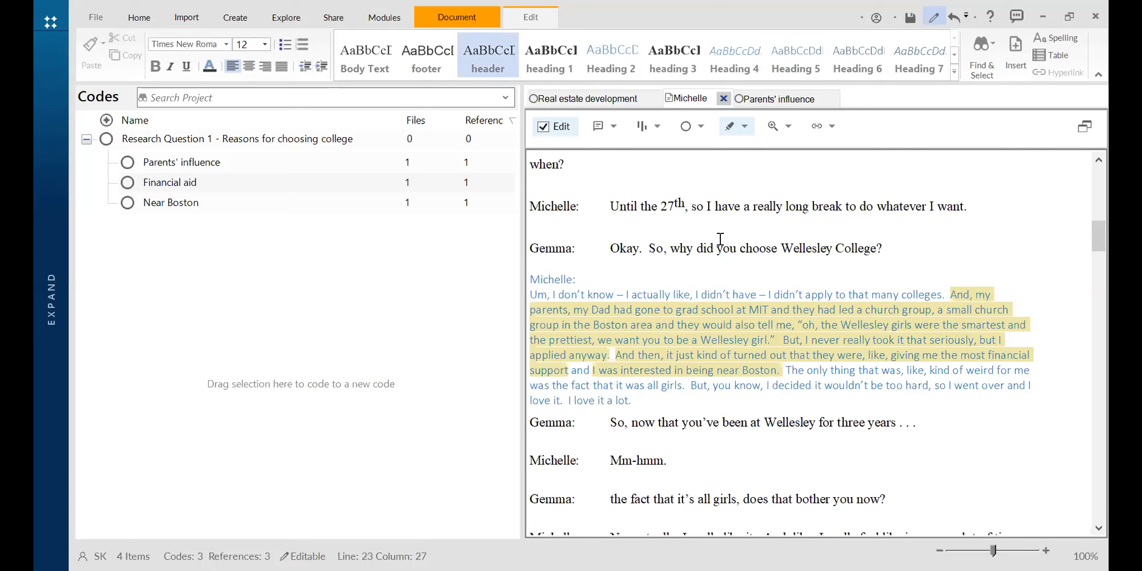
{"action": "scroll", "coordinate": [720, 239], "scroll_direction": "down", "scroll_amount": 6}
{"action": "scroll", "coordinate": [721, 239], "scroll_direction": "up", "scroll_amount": 7}
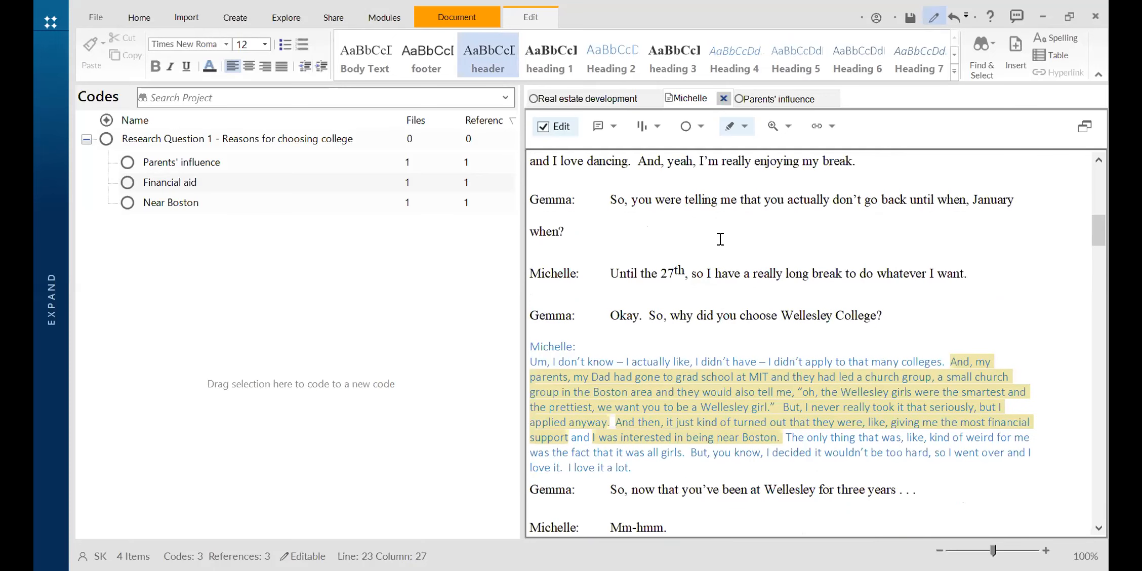
{"action": "scroll", "coordinate": [720, 239], "scroll_direction": "down", "scroll_amount": 3}
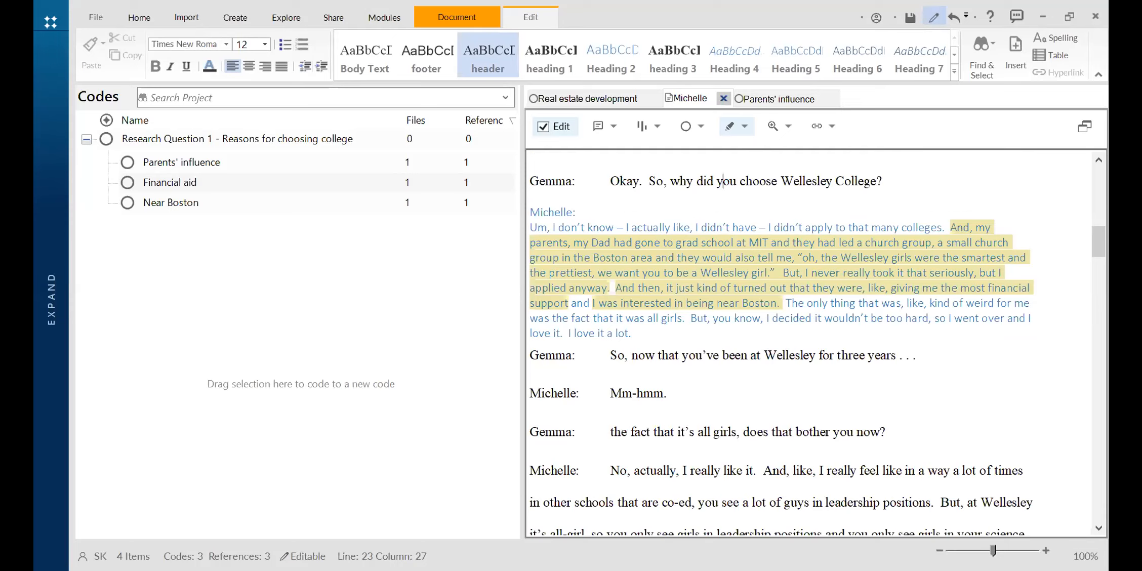
{"action": "left_click", "coordinate": [1088, 24]}
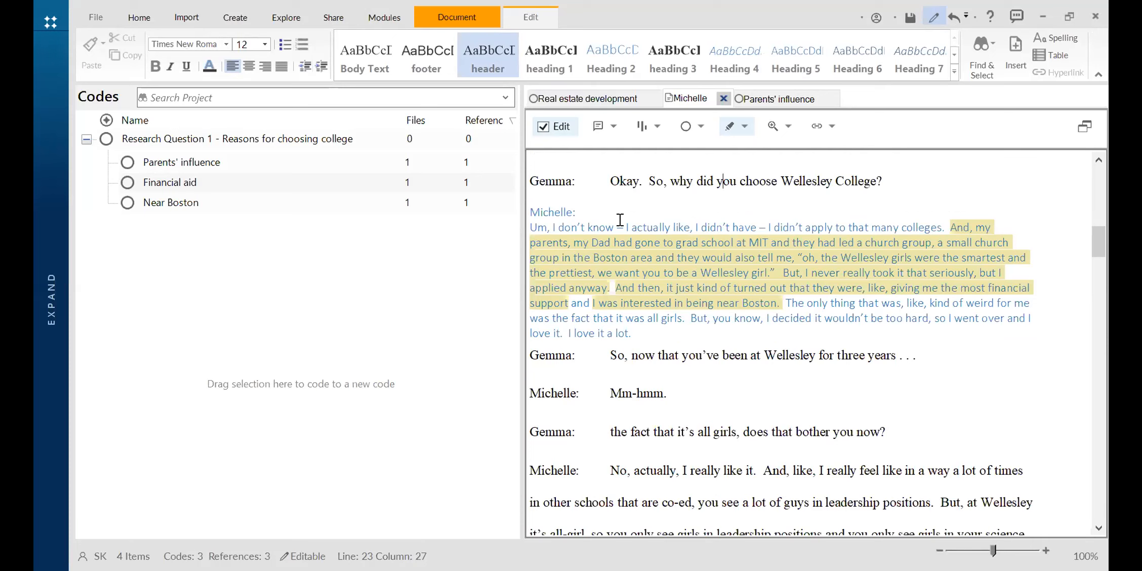